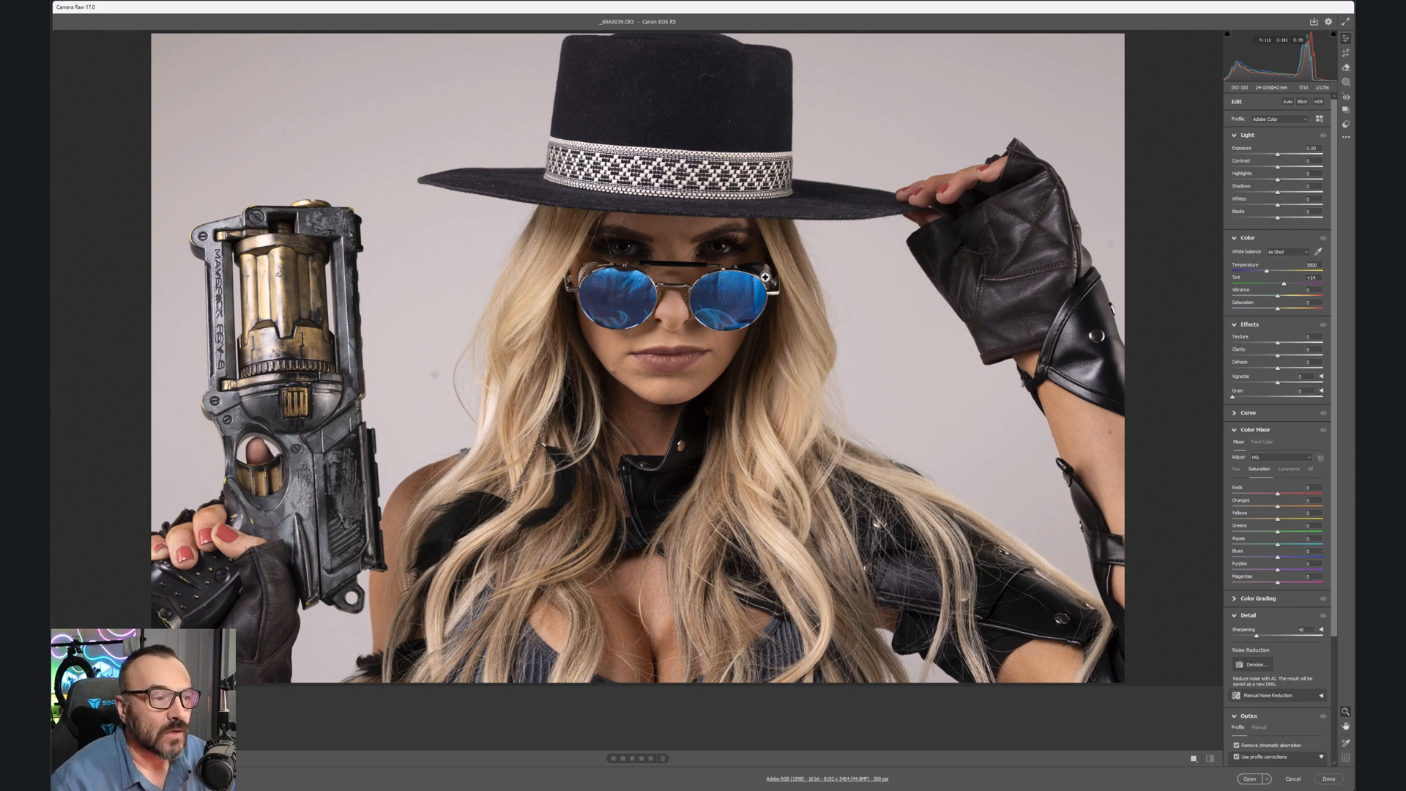
Step: Inspect the sunglasses and face up close and lower the photo's Highlights to about -85
left_click(765, 277)
left_click_drag(611, 374, 796, 500)
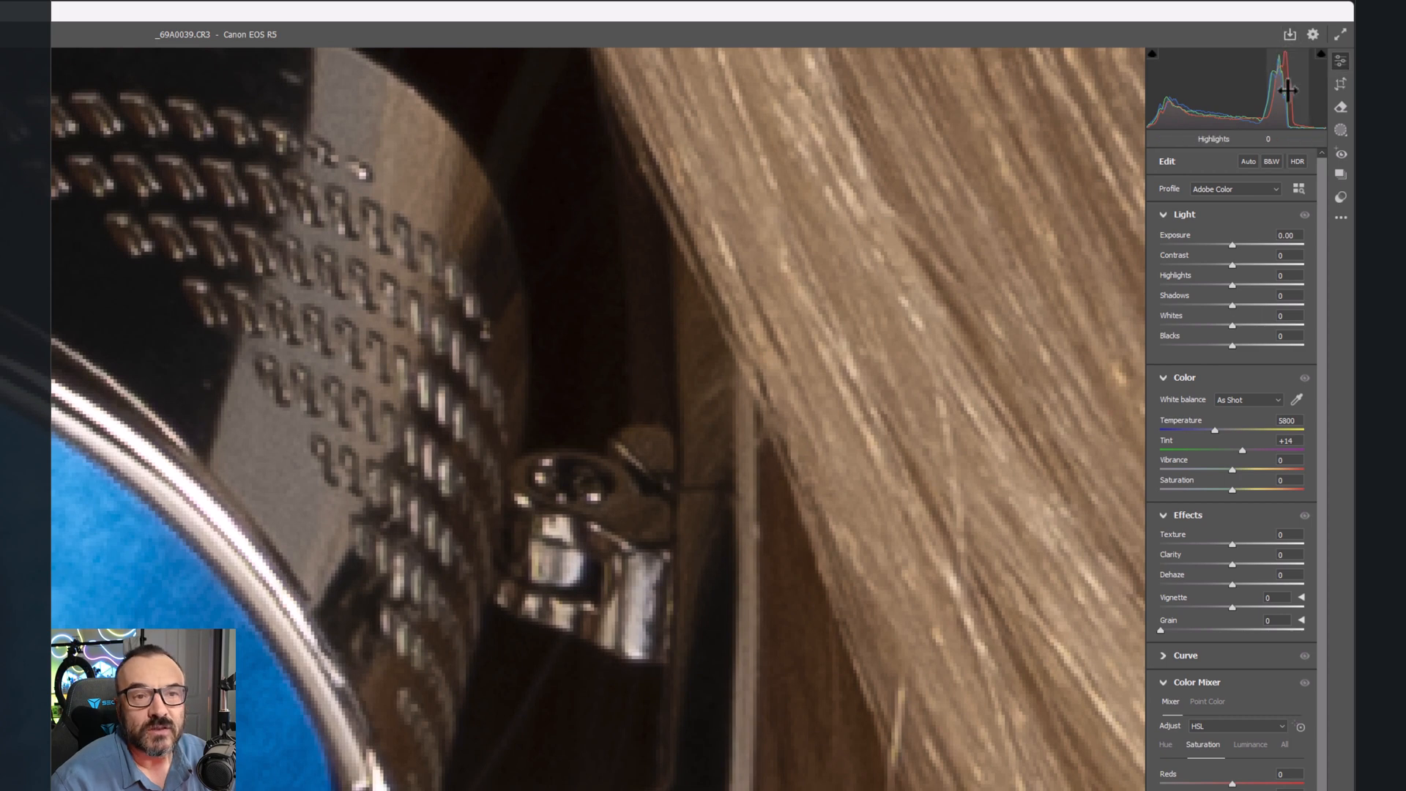
left_click_drag(1237, 284, 1170, 282)
left_click_drag(515, 430, 200, 509)
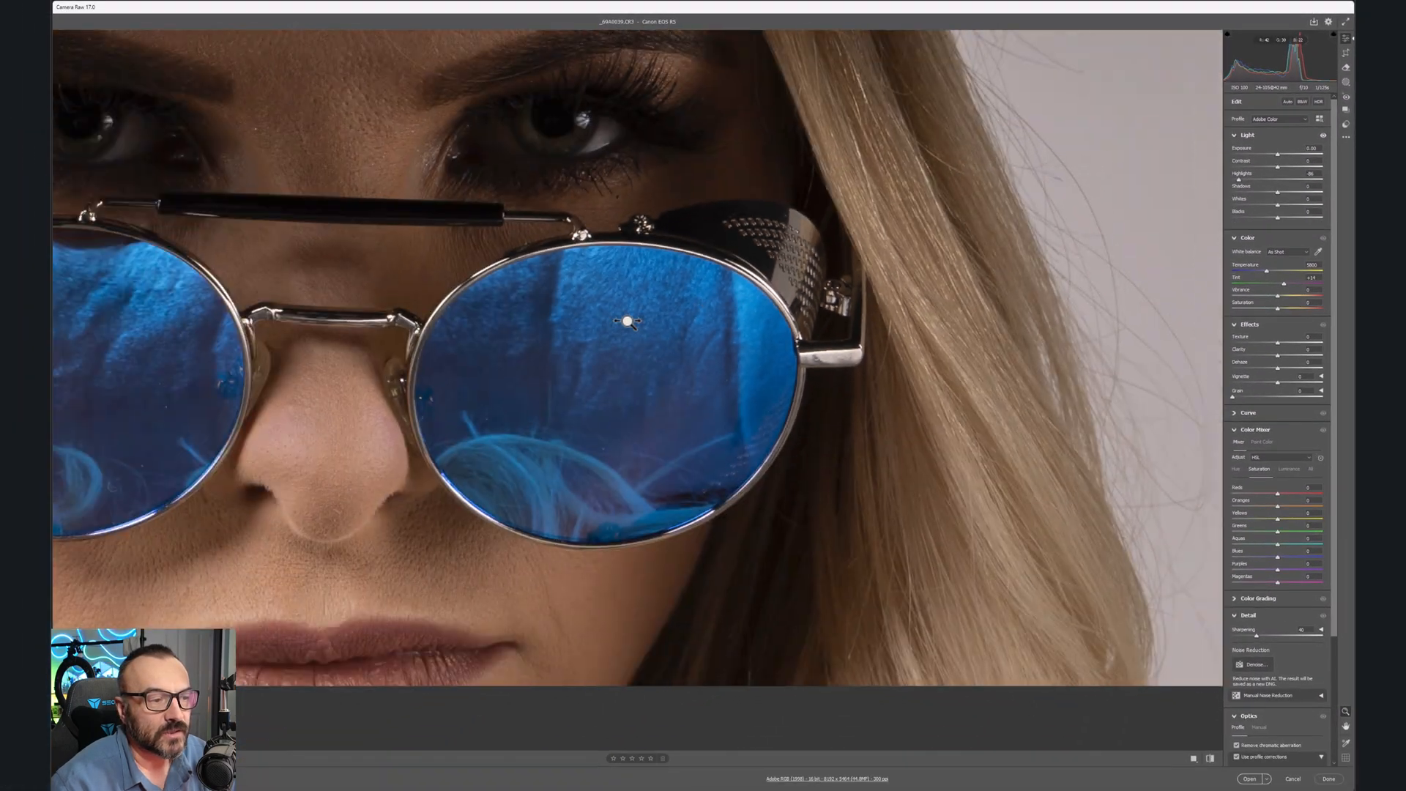
left_click_drag(627, 321, 823, 268)
key("space")
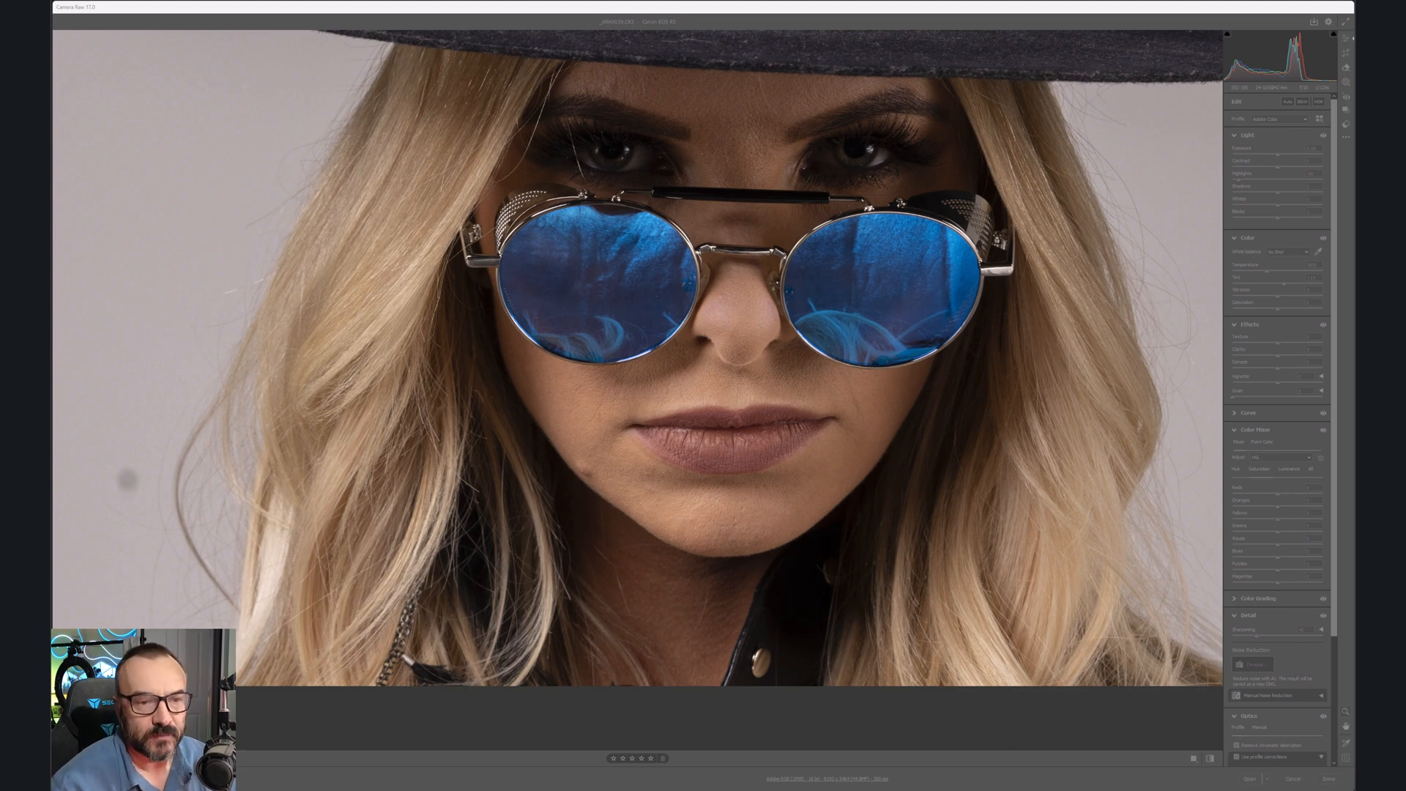
Step: Raise the photo's Shadows to about +45 and check the whole portrait
left_click(1277, 189)
left_click_drag(1277, 191, 1300, 192)
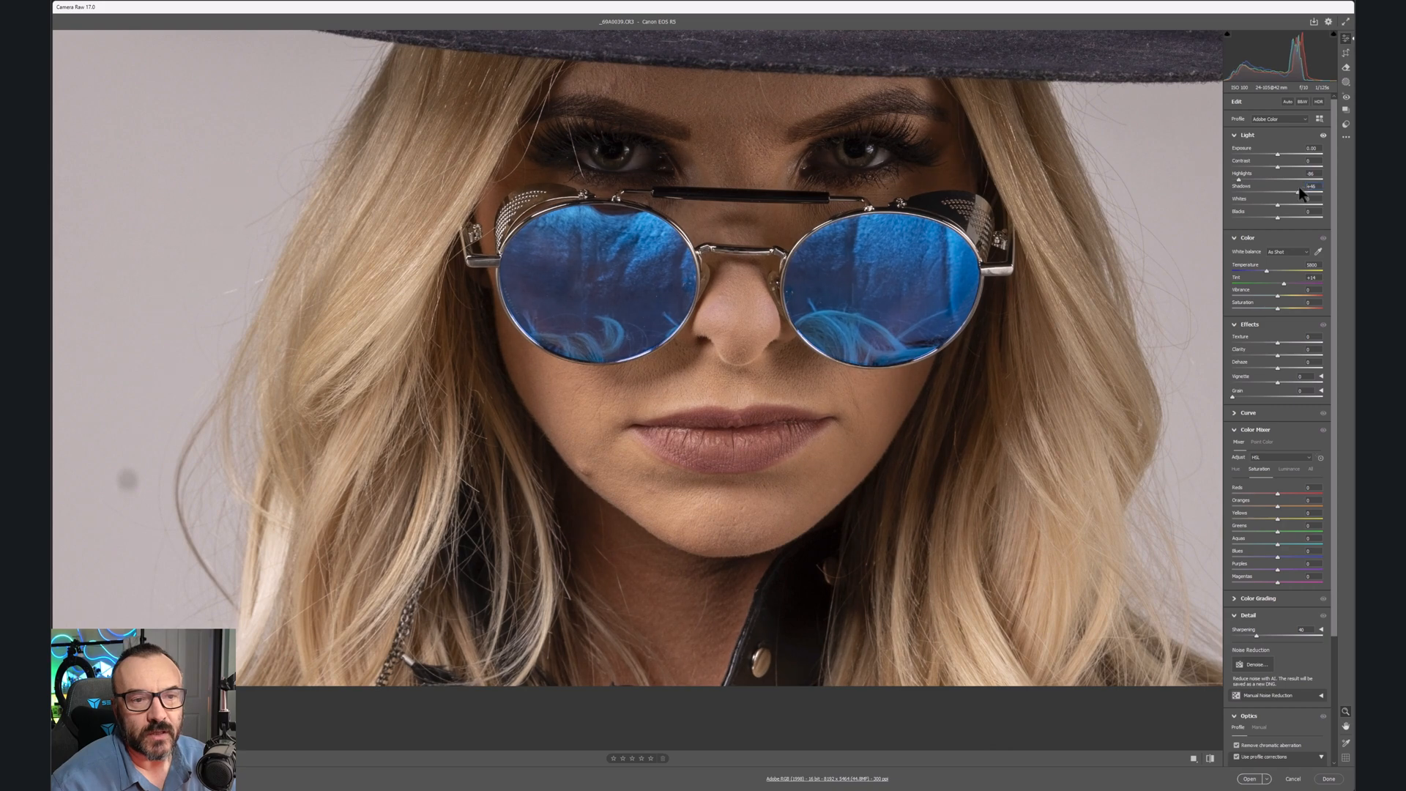
left_click_drag(962, 233, 842, 256)
key("space")
left_click_drag(1027, 272, 1025, 276)
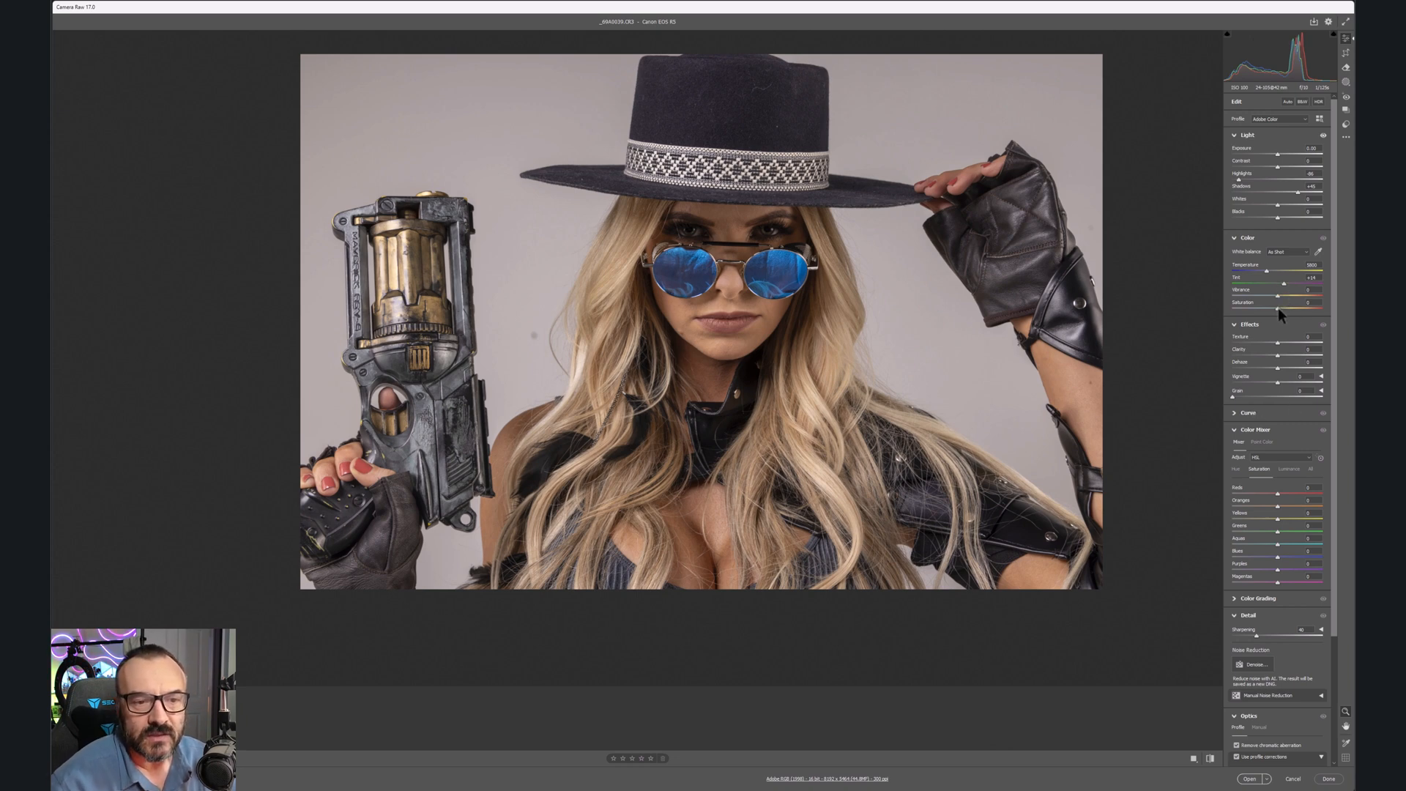
Step: Refine Highlights to about -77 and Shadows to about +36 while judging tones with Saturation temporarily at -100, restoring it to 0
left_click_drag(1278, 309, 1198, 309)
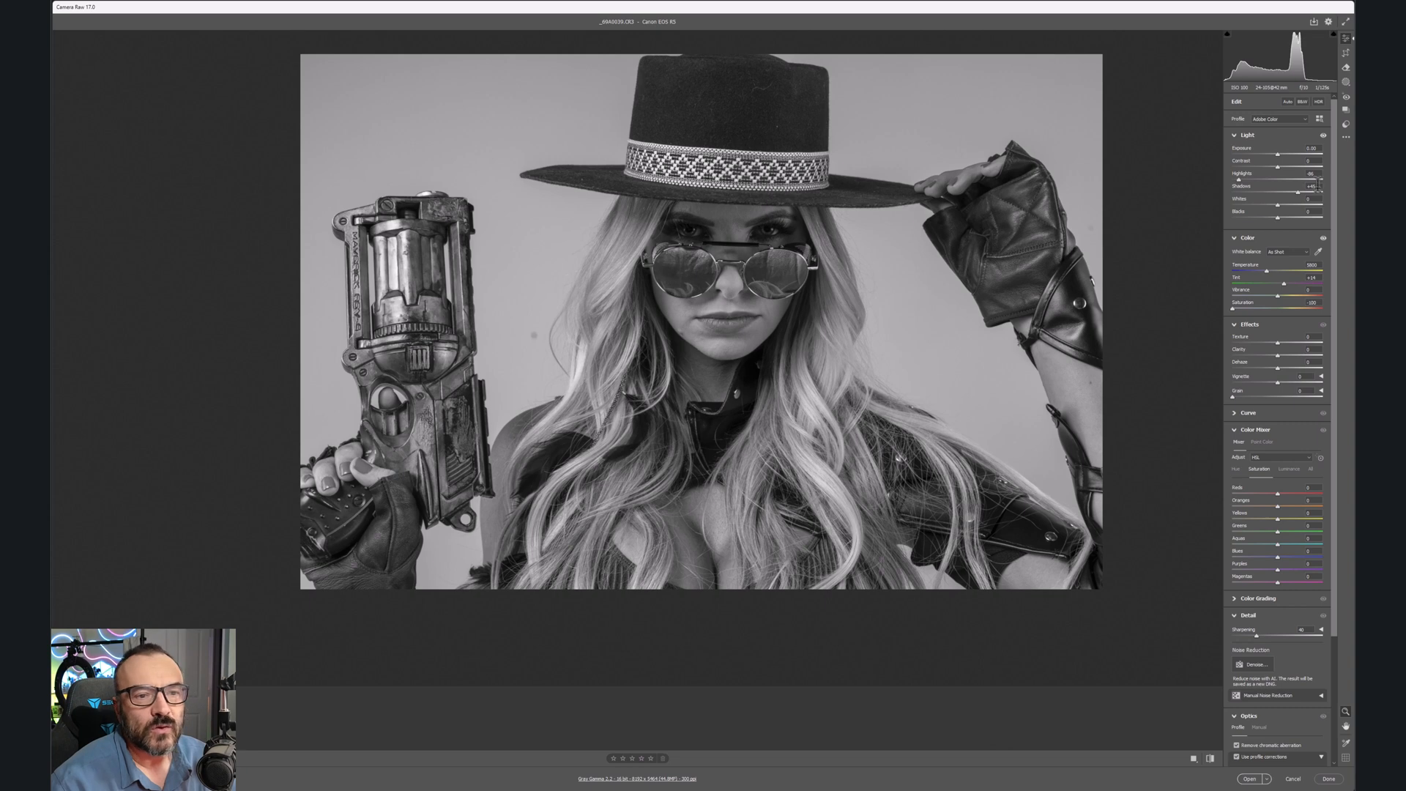
left_click_drag(1301, 194, 1242, 184)
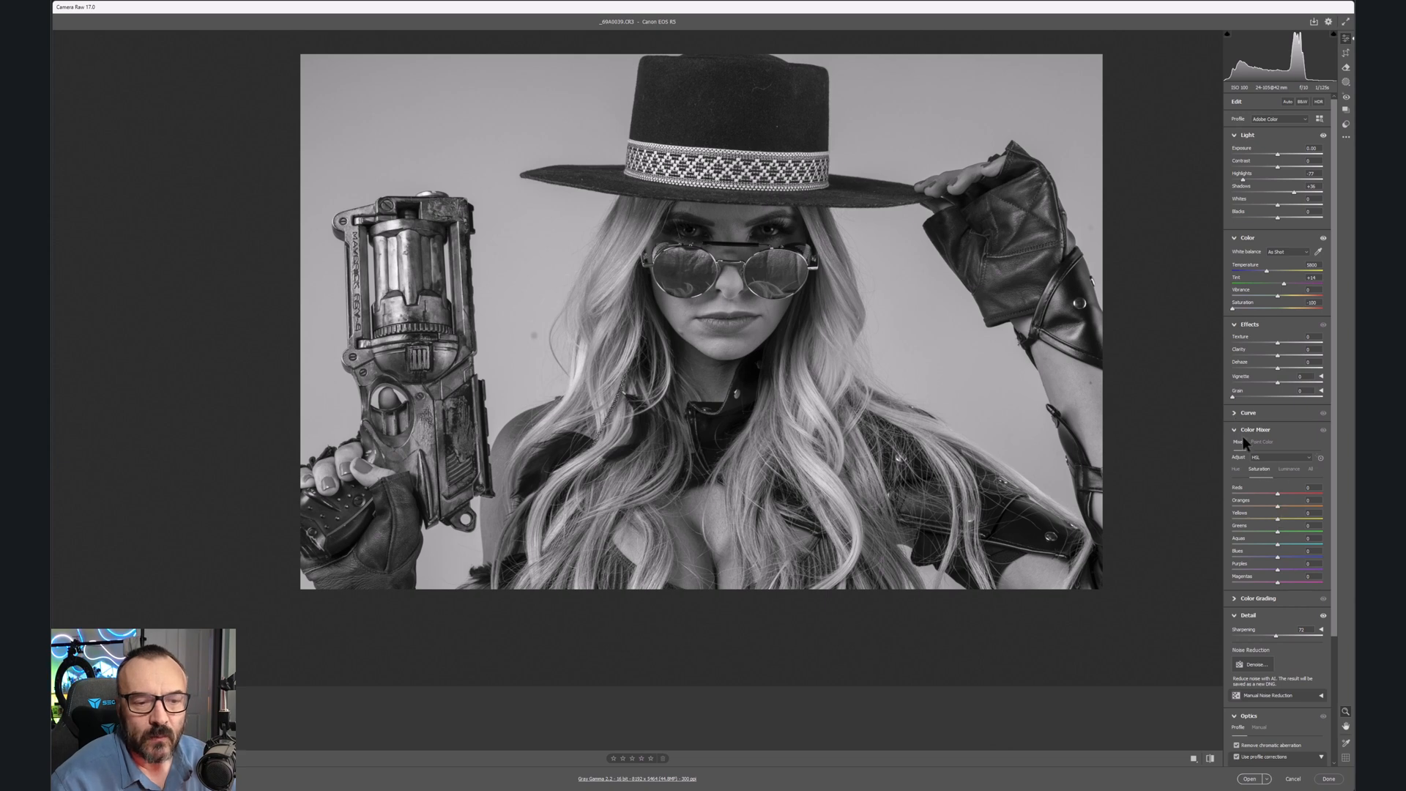
left_click(1288, 469)
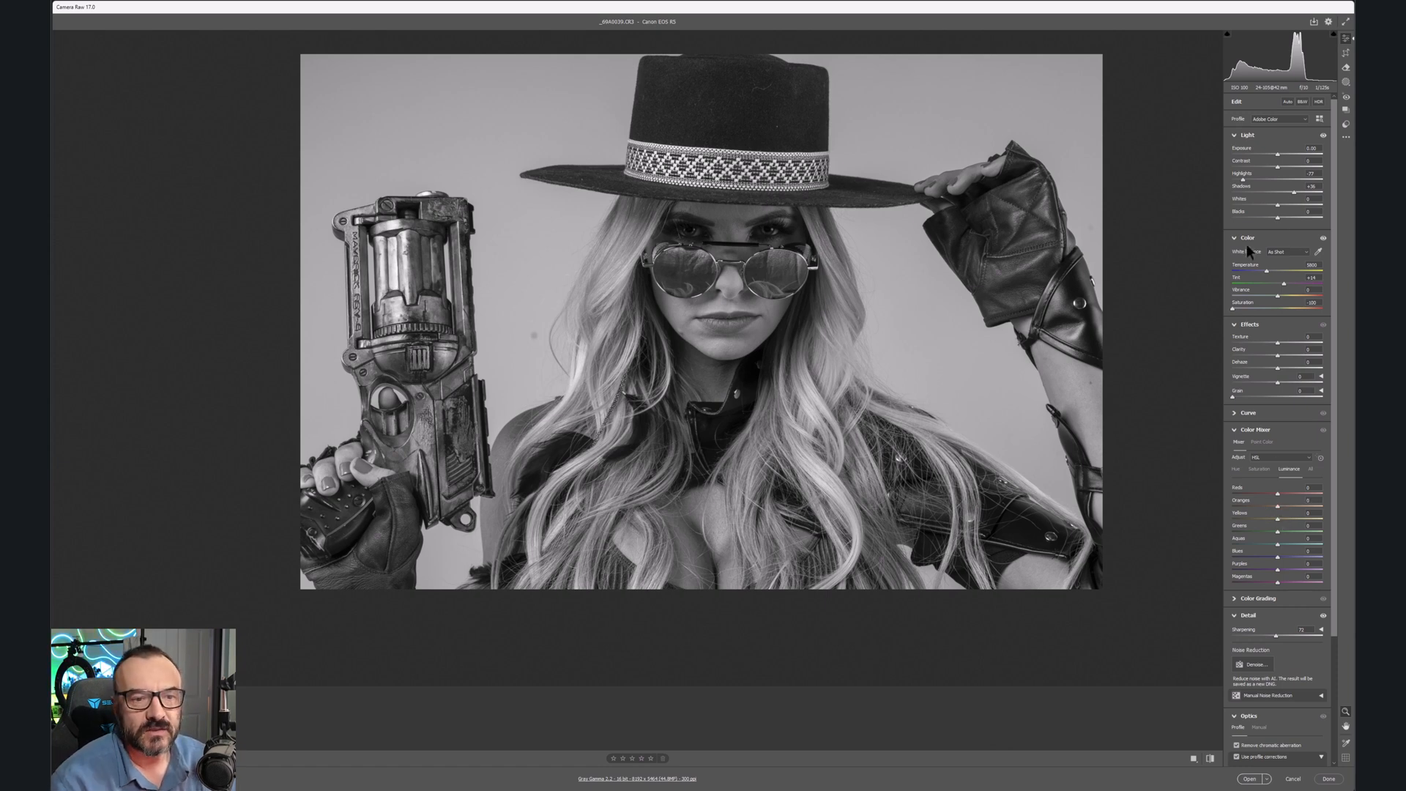
left_click_drag(1236, 307, 1273, 305)
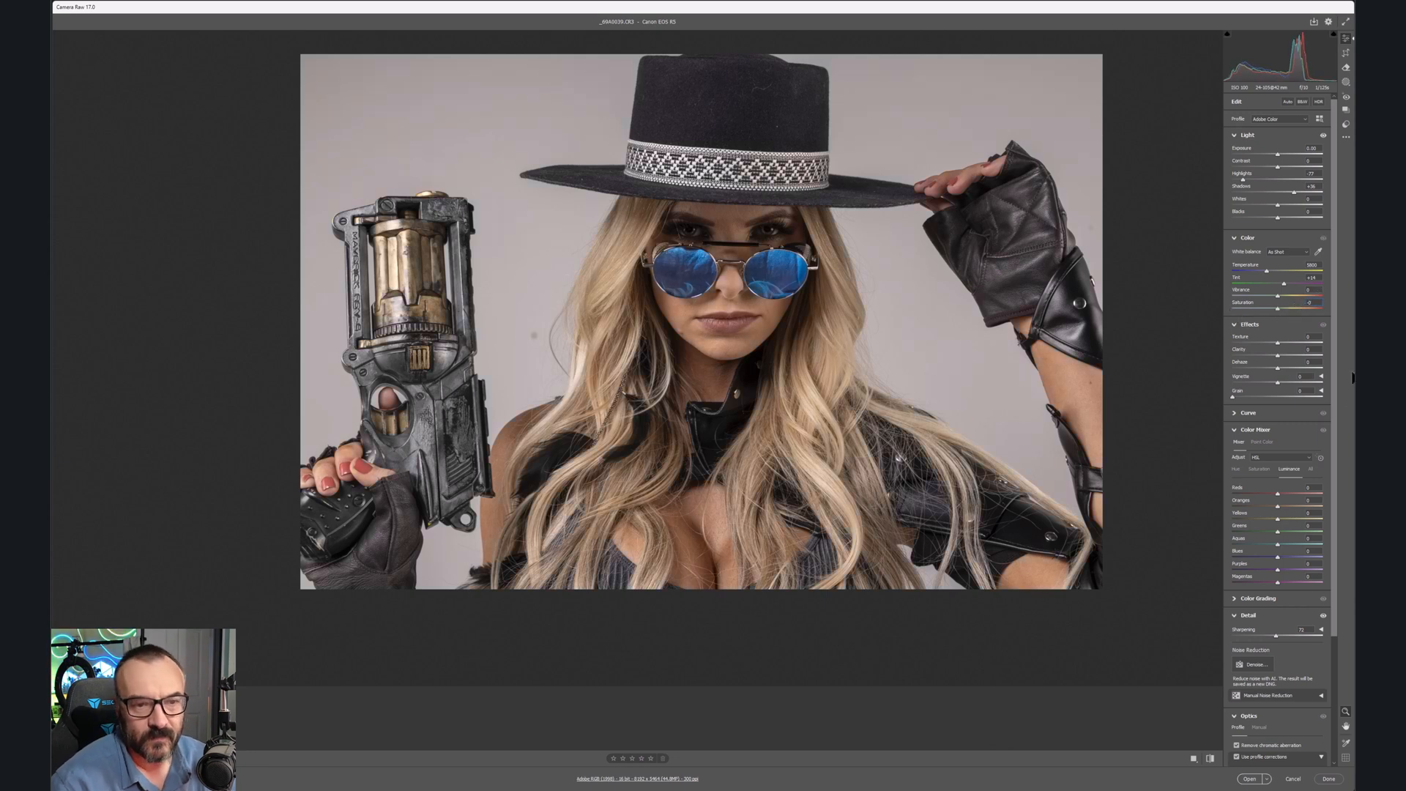
Step: Raise the Oranges luminance in the Color Mixer to about +12 to brighten the skin
left_click(1281, 431)
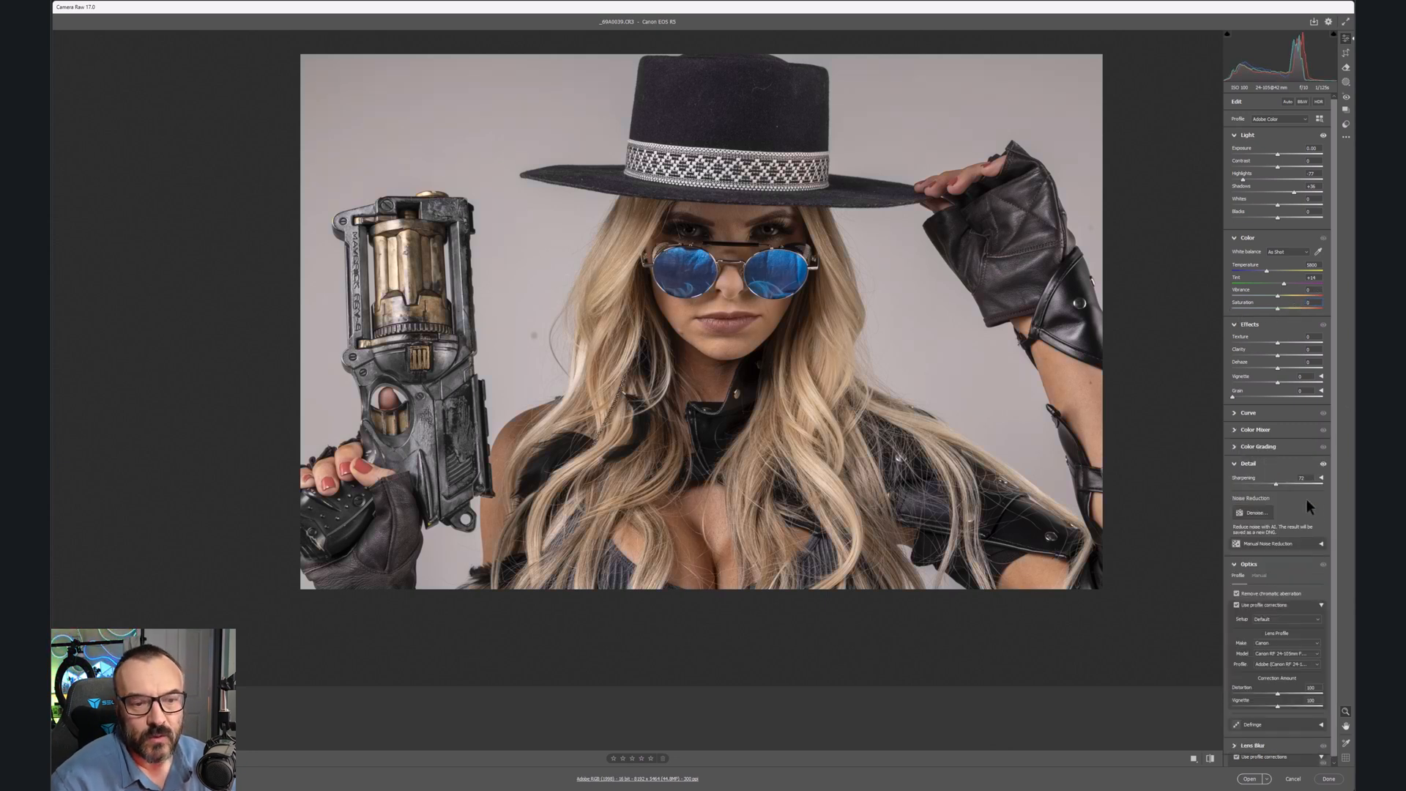
left_click(1289, 443)
left_click(1286, 429)
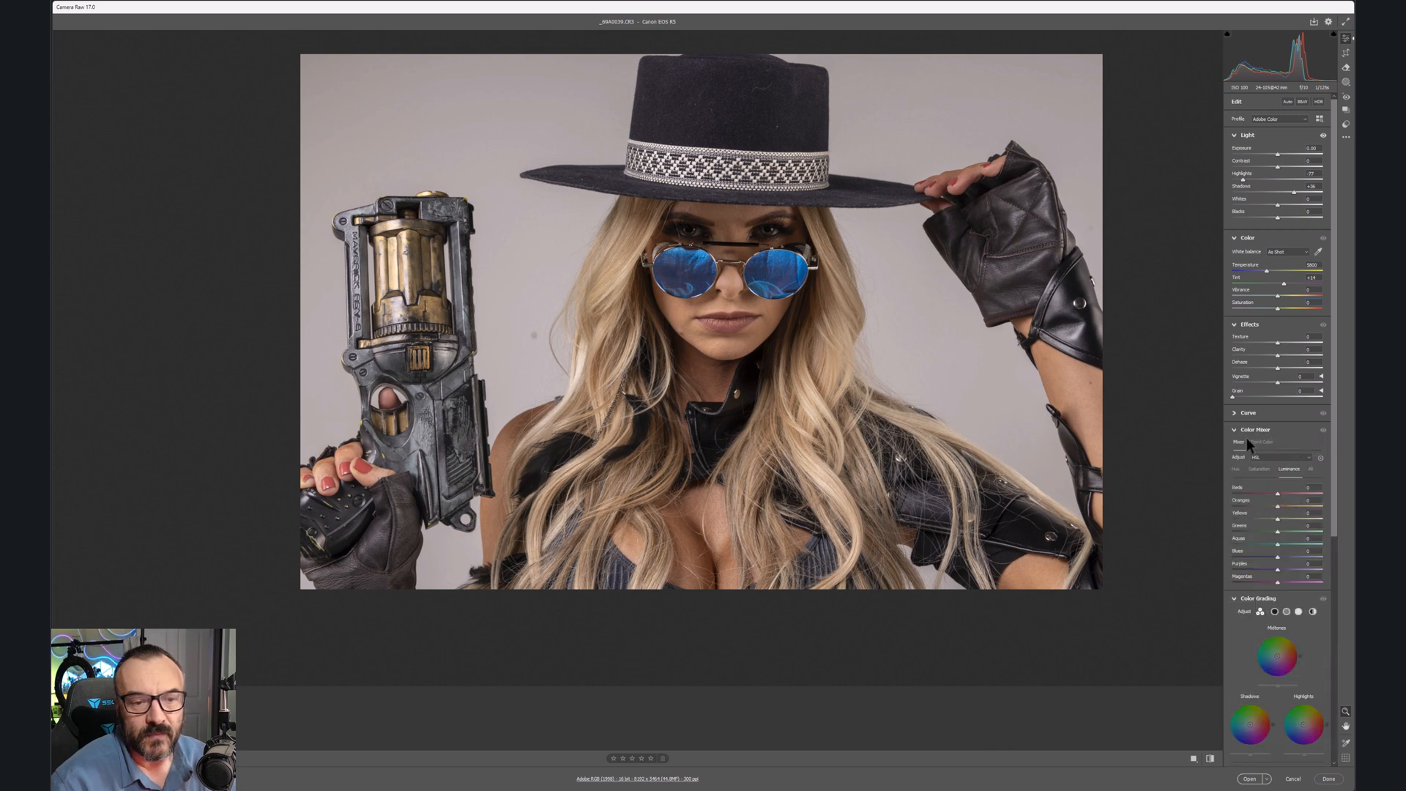
mouse_move(1280, 506)
left_mouse_down()
mouse_move(1316, 508)
mouse_move(1264, 510)
mouse_move(1324, 508)
mouse_move(1285, 511)
left_mouse_up()
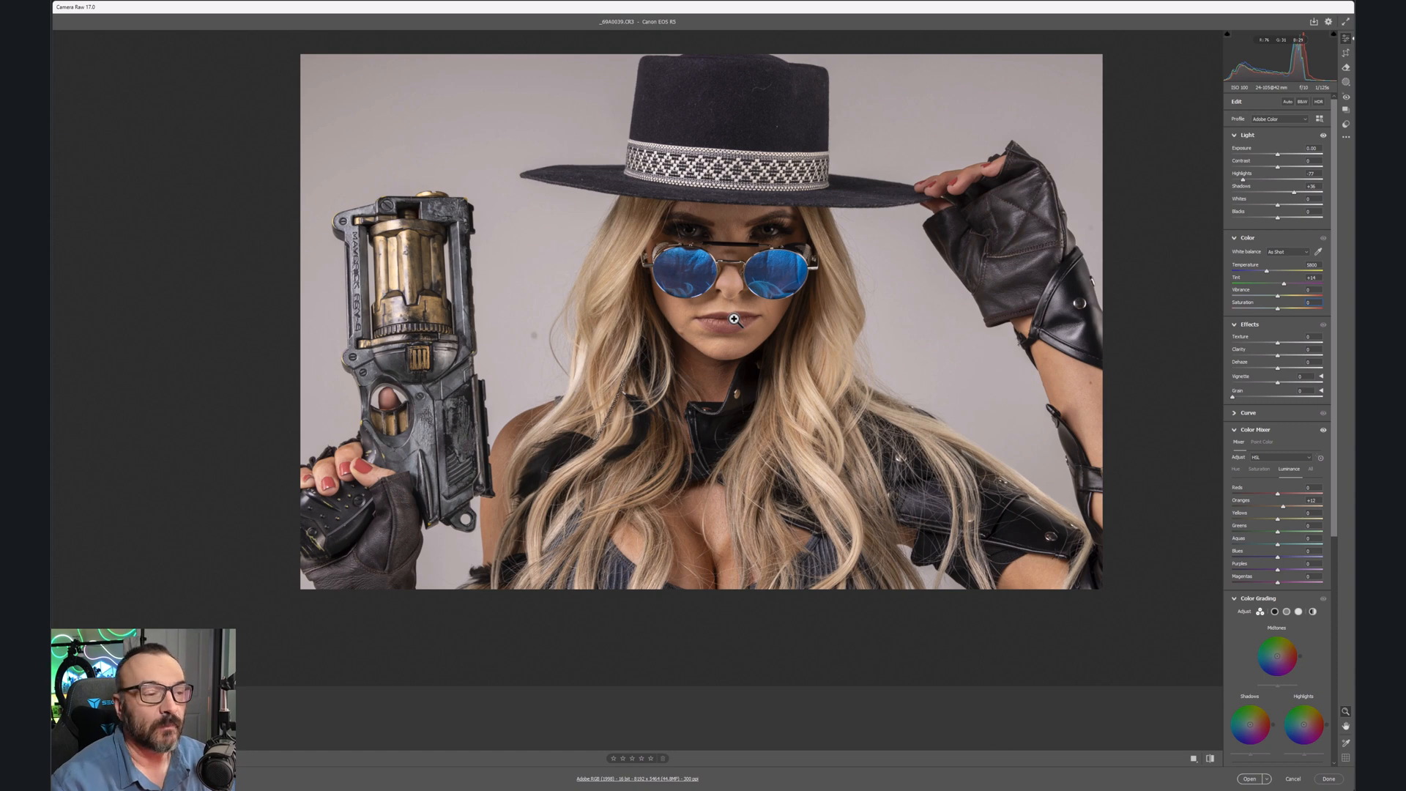
scroll(1262, 505, "down", 5)
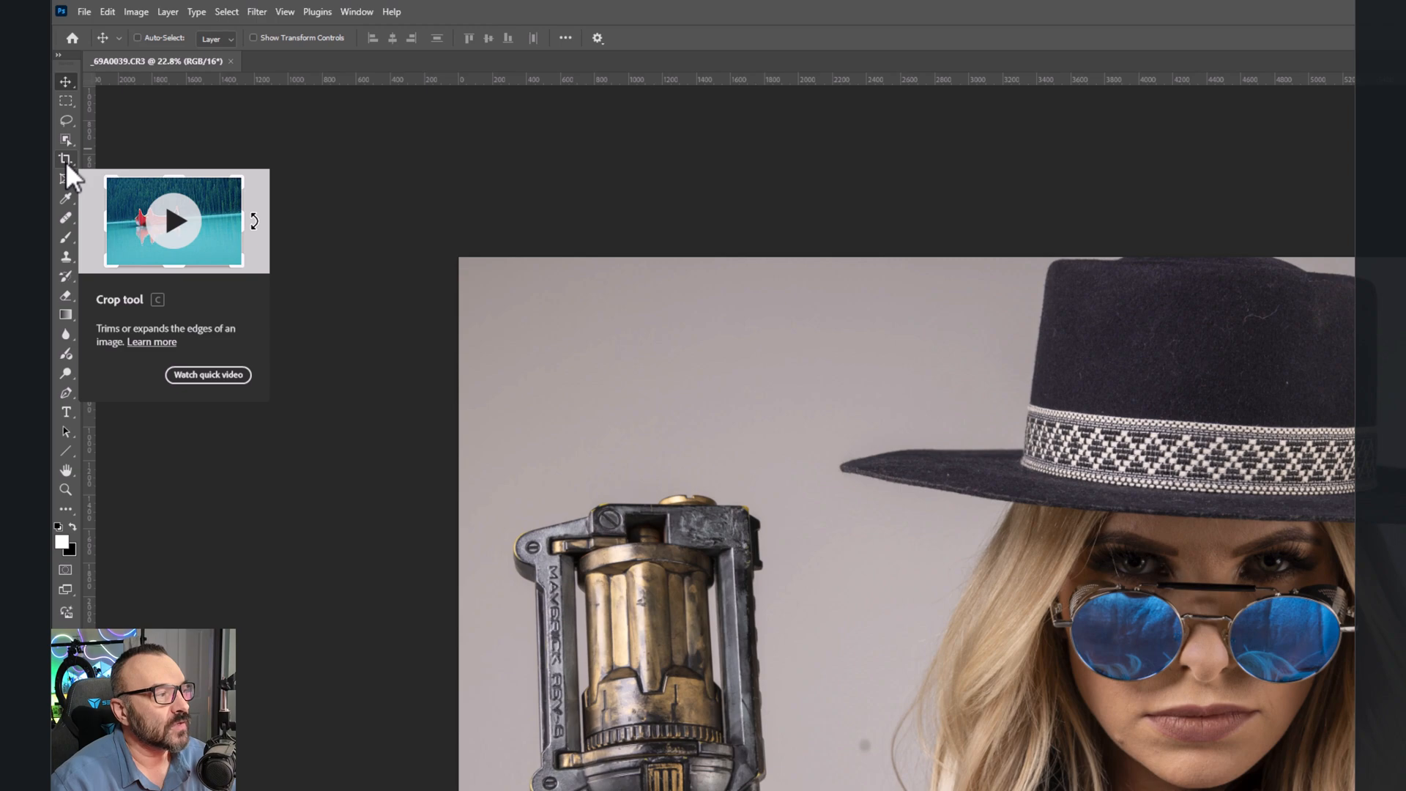
Step: Extend the crop frame beyond the photo with extra canvas above the hat and to the right of the raised arm
left_click(65, 161)
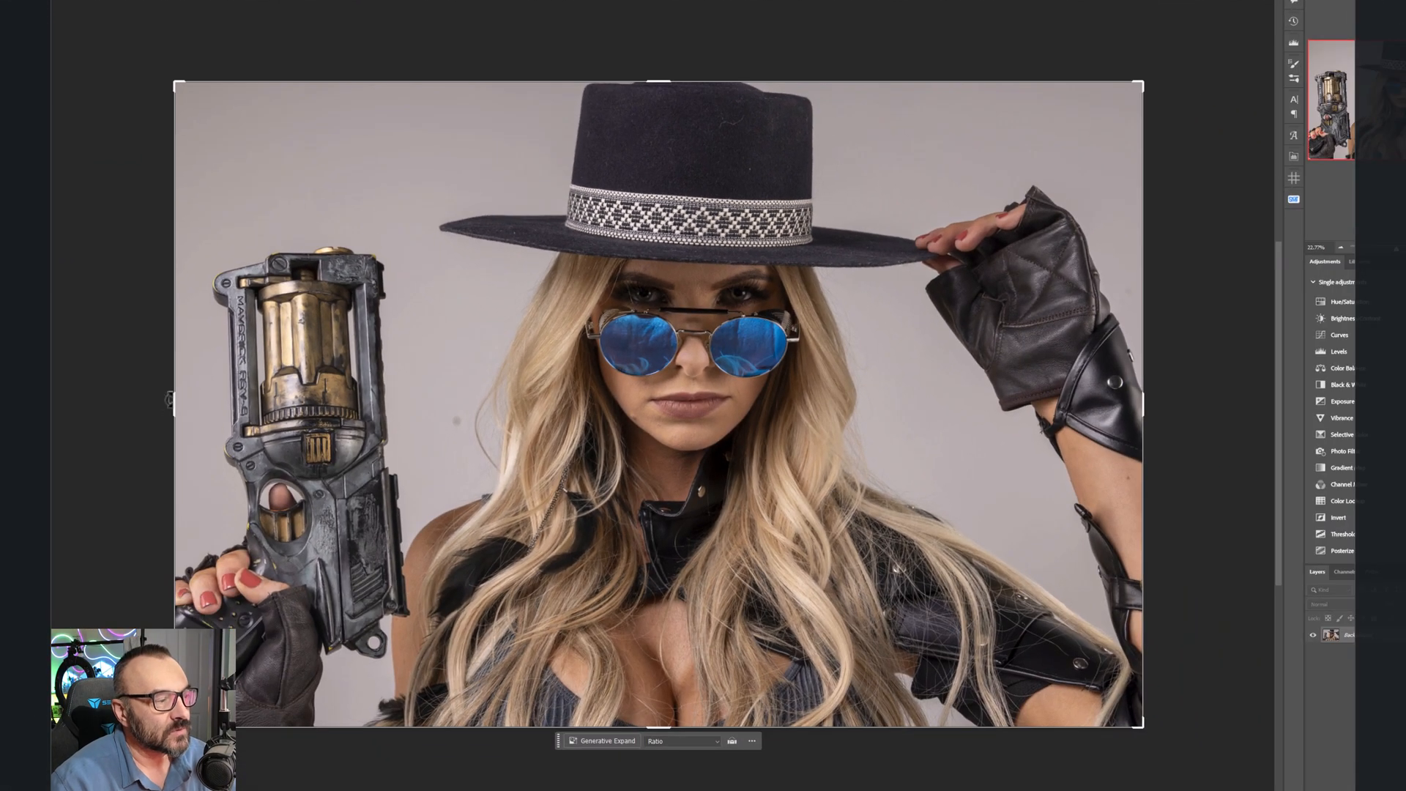
mouse_move(173, 399)
left_mouse_down()
mouse_move(189, 402)
mouse_move(177, 400)
left_mouse_up()
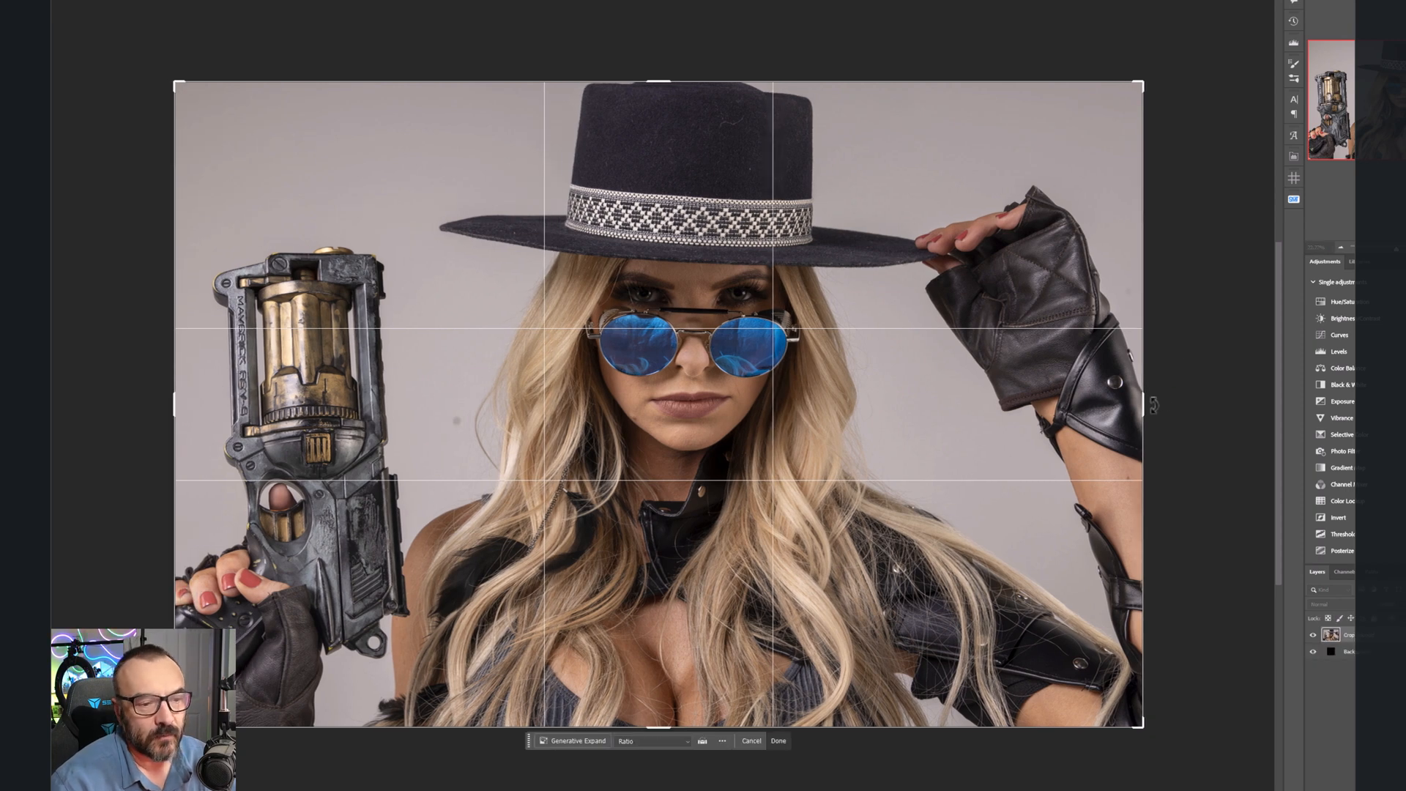
mouse_move(1144, 404)
left_mouse_down()
mouse_move(1175, 394)
mouse_move(1154, 406)
mouse_move(1169, 405)
left_mouse_up()
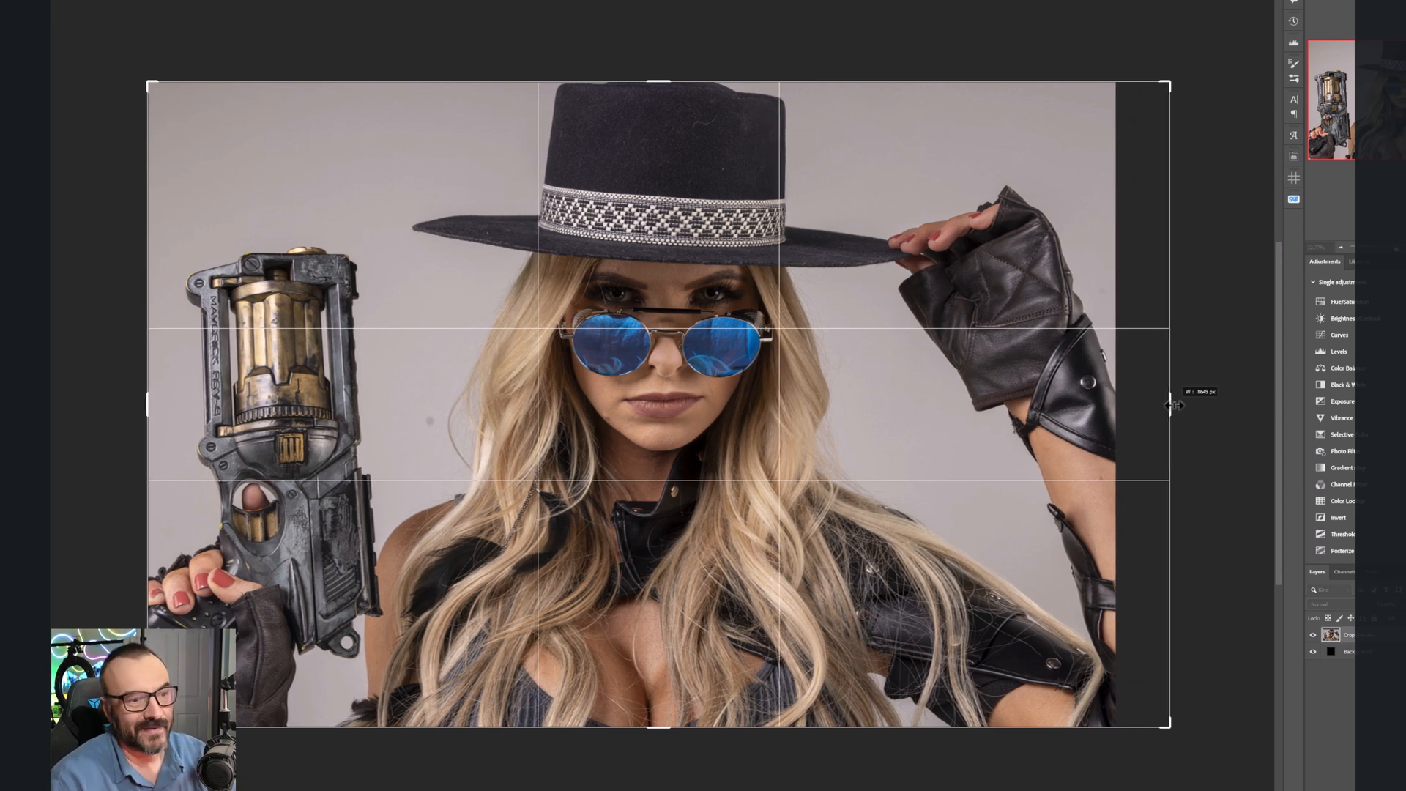
left_click_drag(1170, 405, 1115, 405)
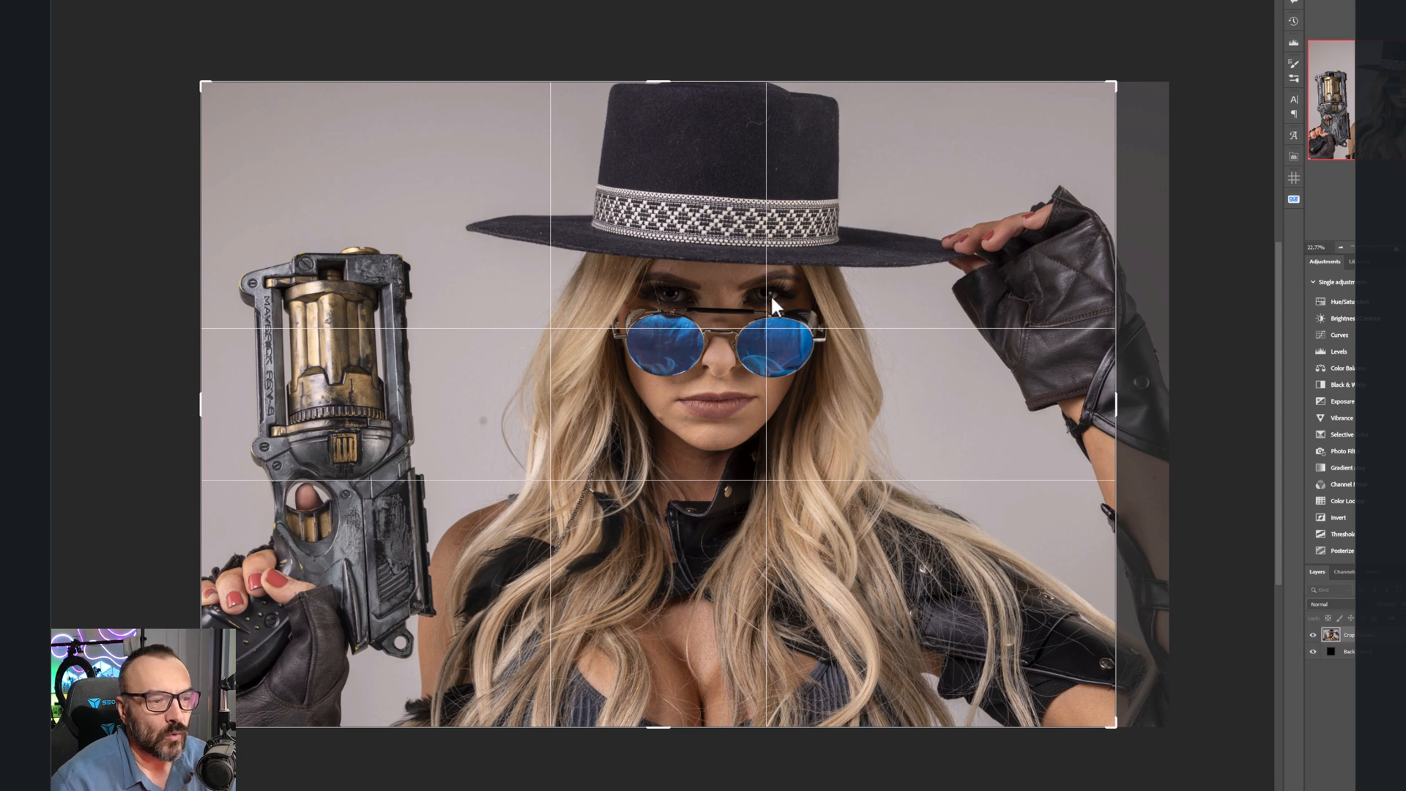
left_click_drag(658, 83, 653, 54)
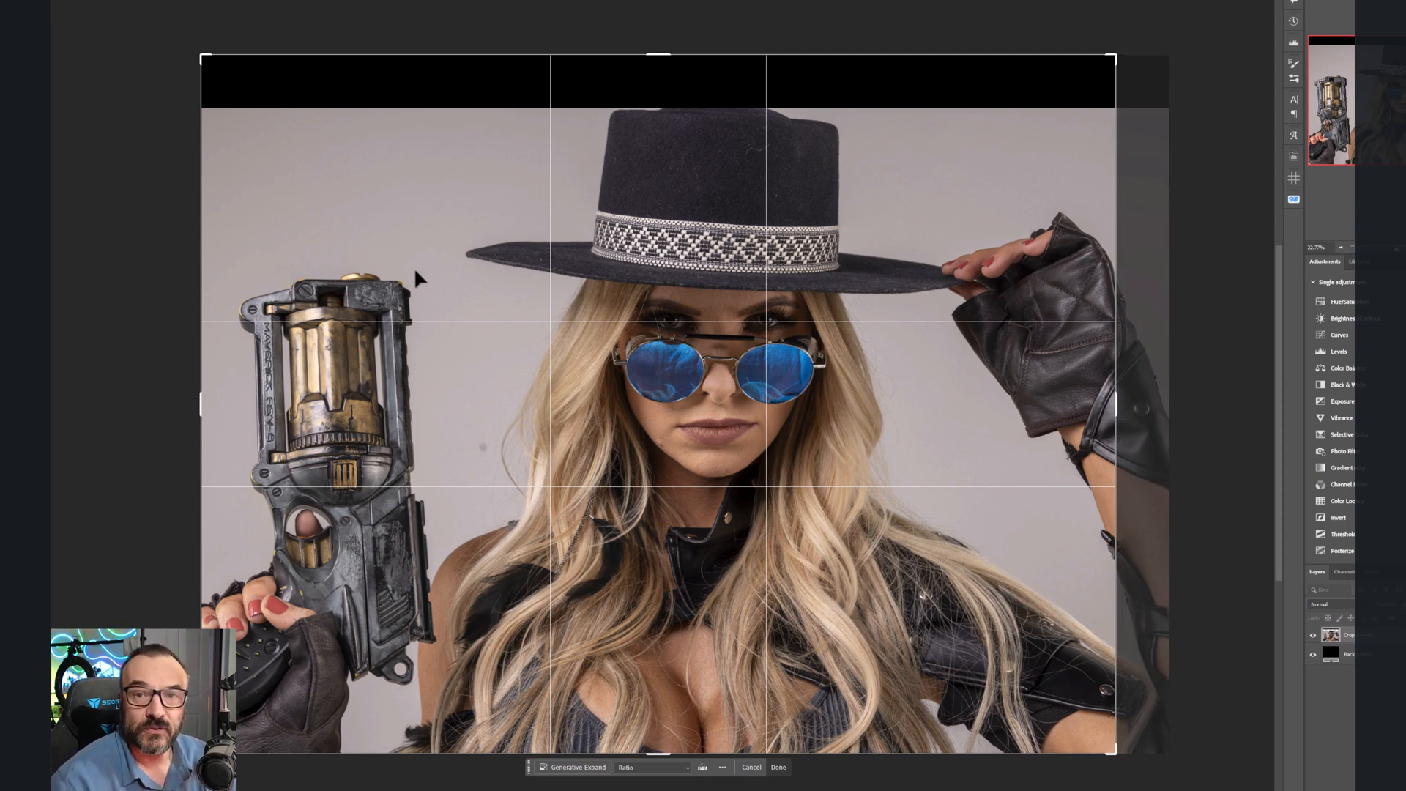
left_click_drag(1113, 404, 1157, 406)
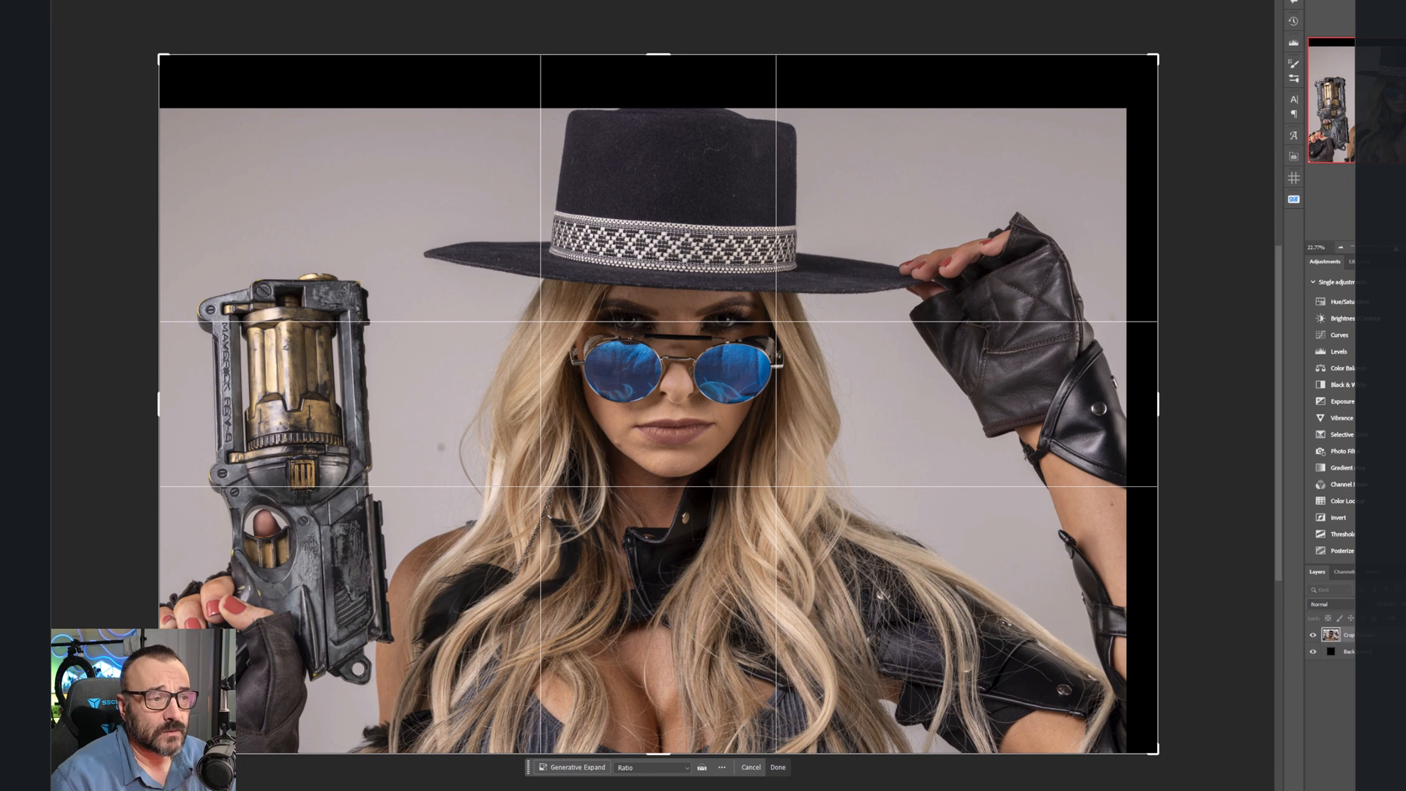
key("Return")
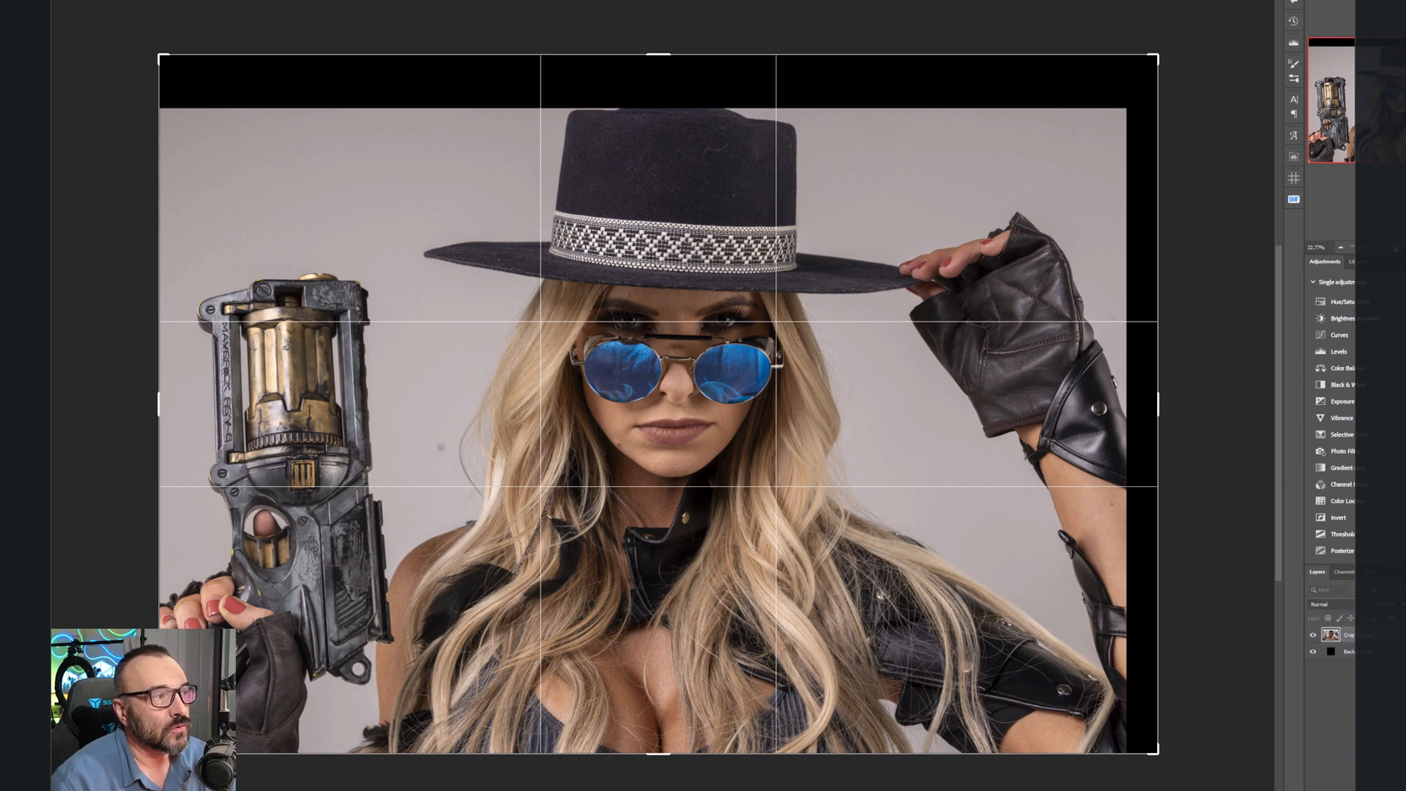
Step: Set the crop fill to Generative Expand and generate the extended areas with an empty prompt
left_click(407, 23)
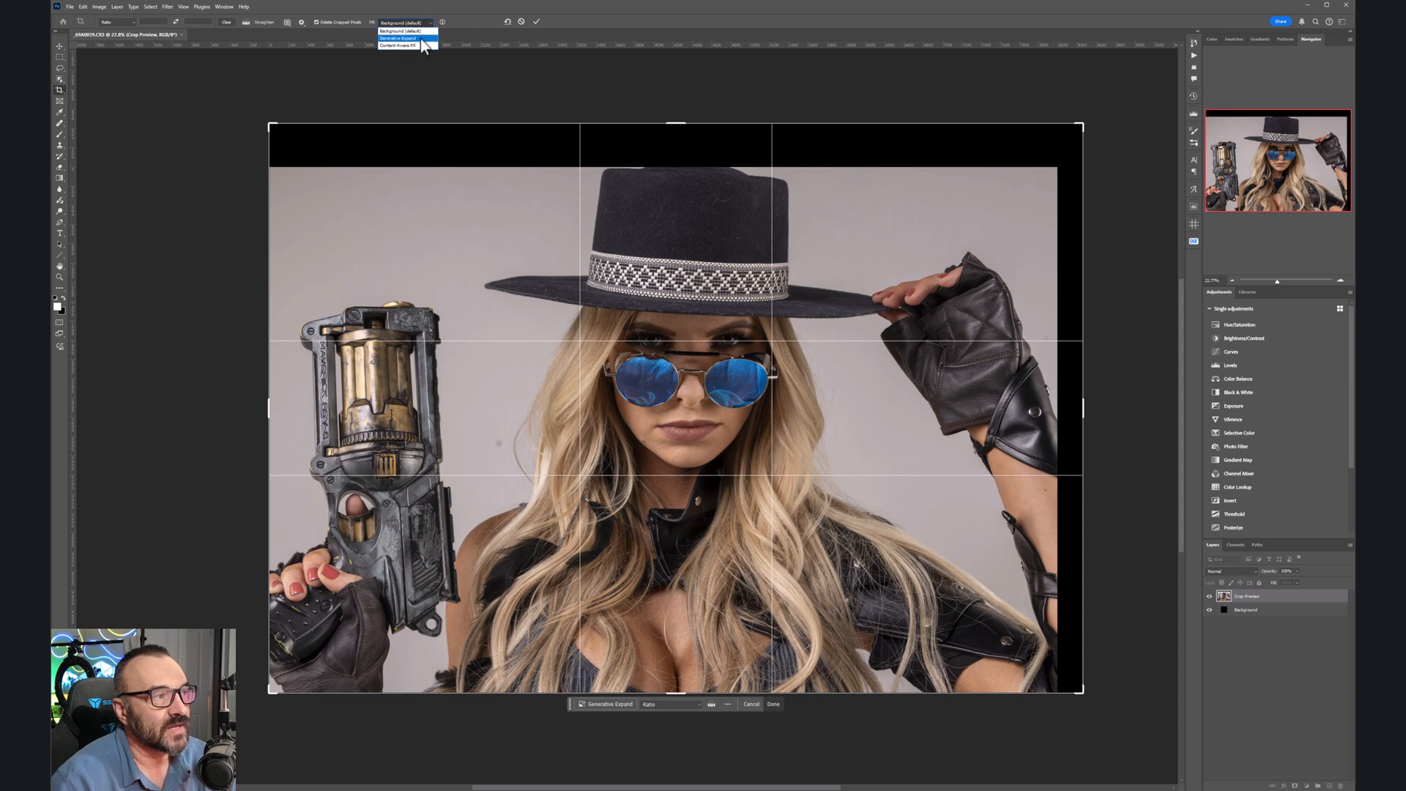
left_click(423, 38)
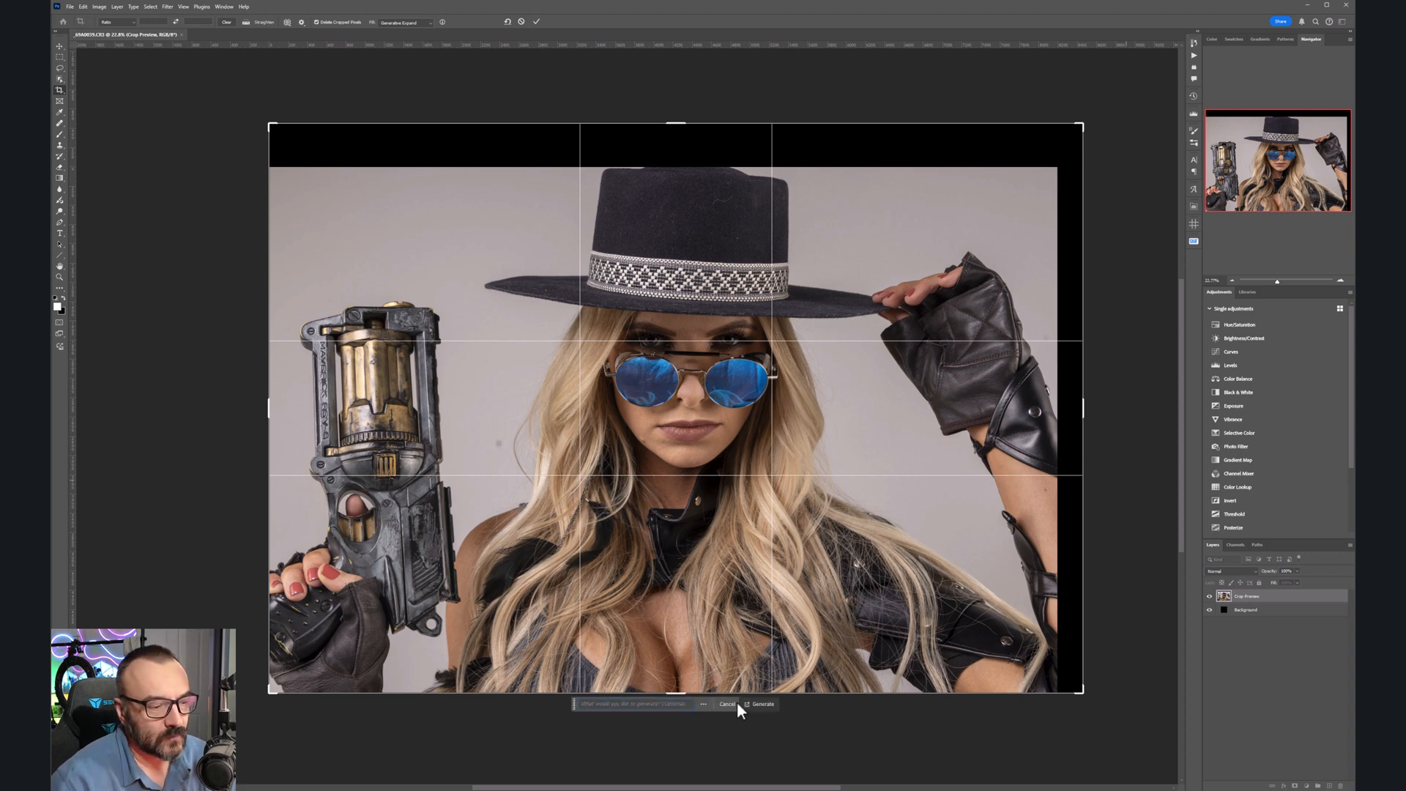
left_click(758, 706)
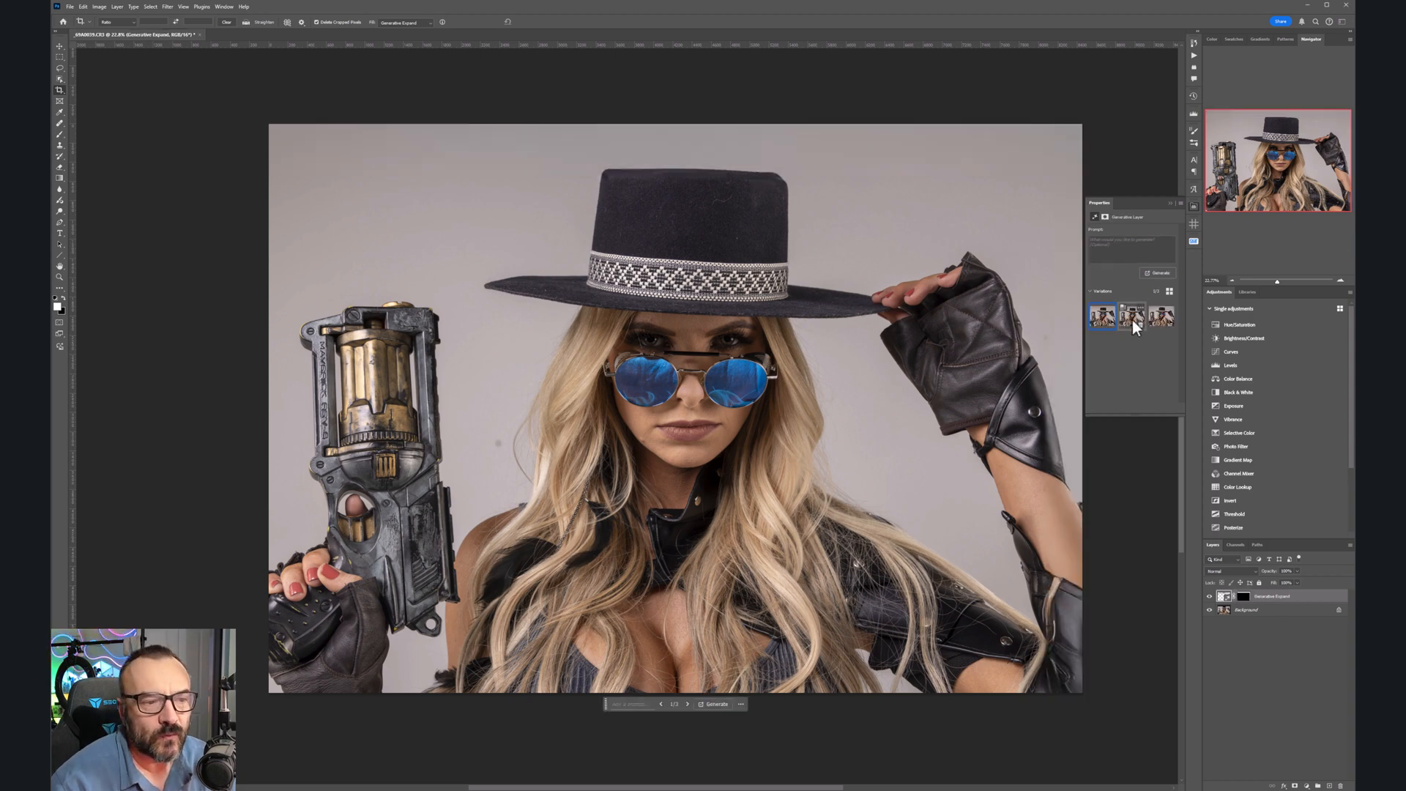
Step: Compare the generated variations of the expansion and check the first one with the Generative Expand layer hidden and shown
left_click(1132, 317)
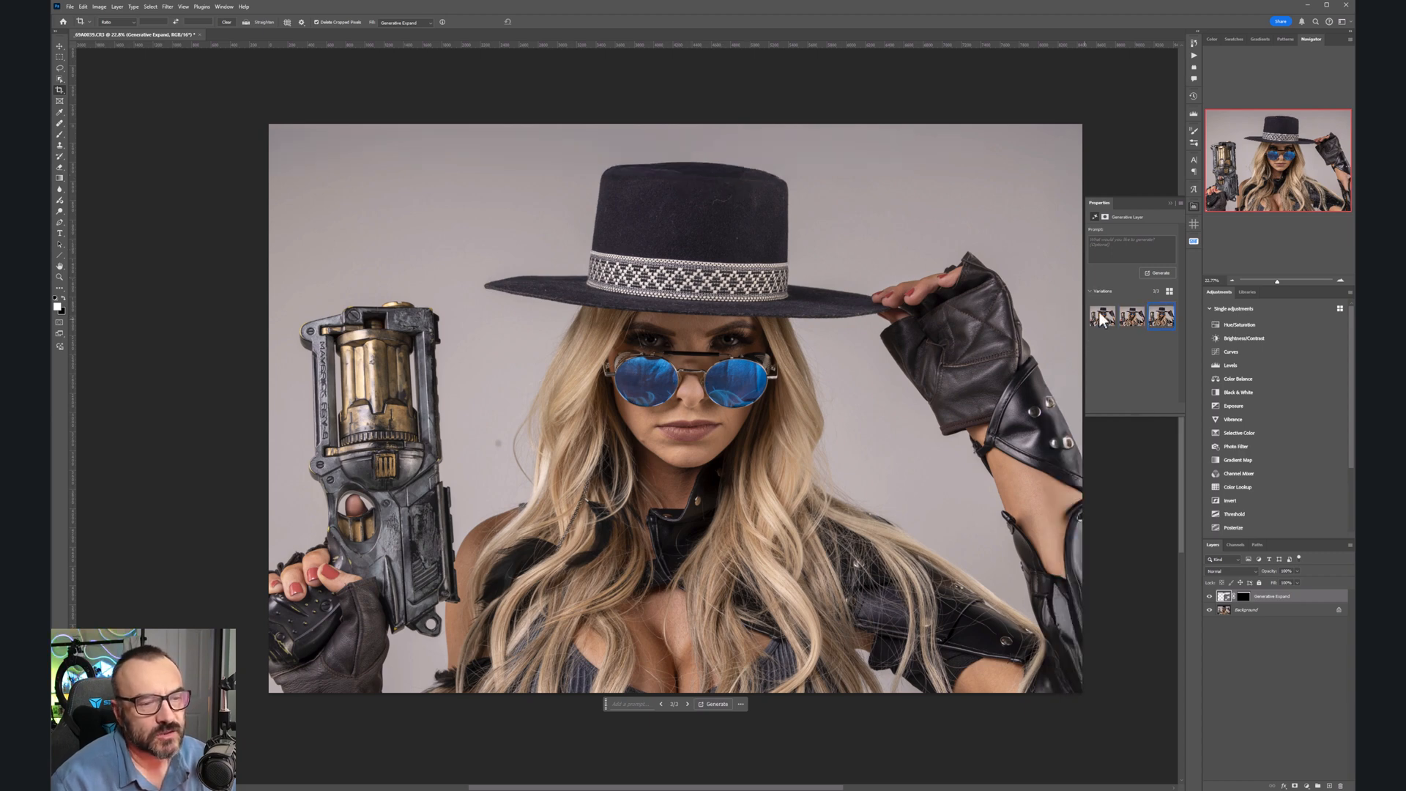
left_click(1102, 316)
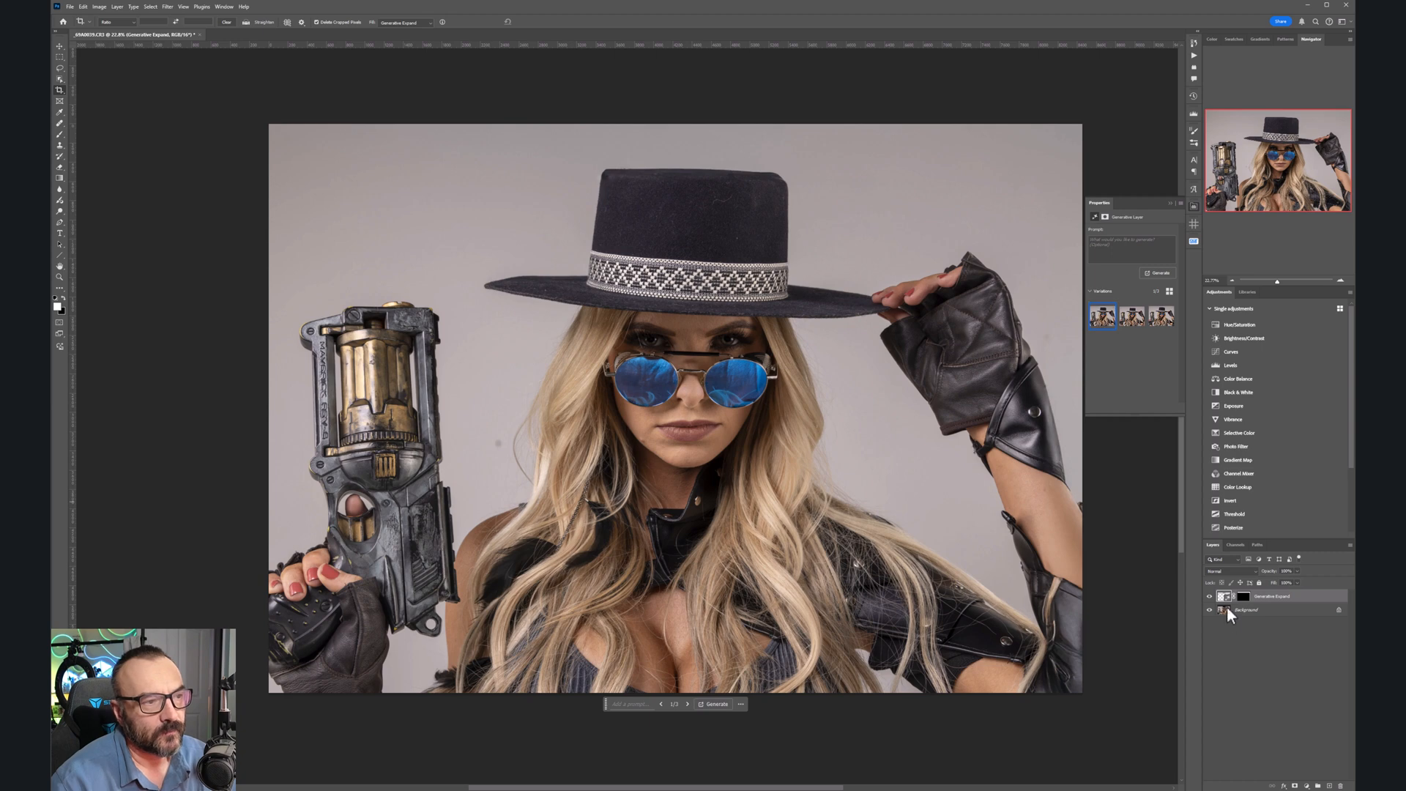
left_click(1209, 596)
left_click(1211, 597)
left_click(1210, 597)
left_click(1211, 597)
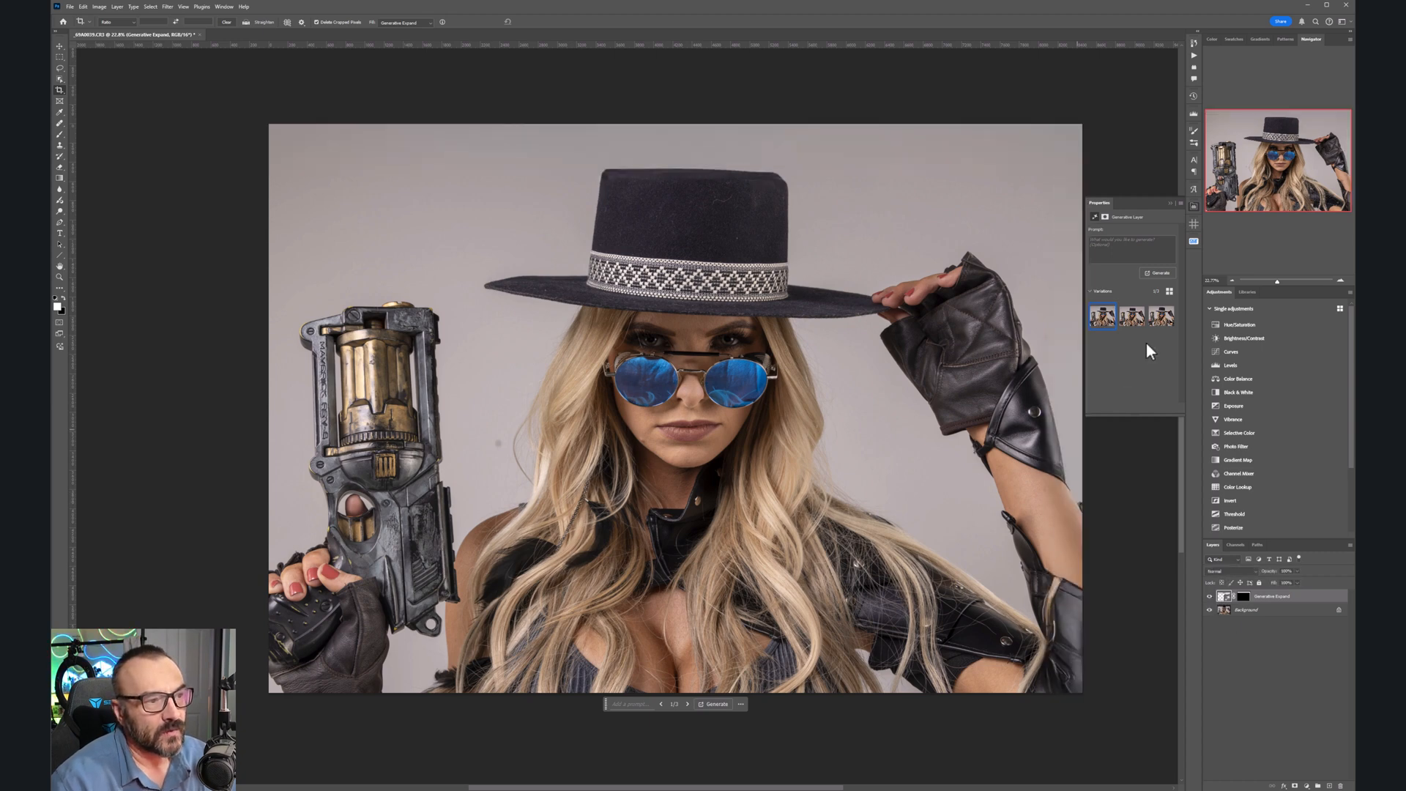
Step: Compare the hat top and forearm across all three generated variations again
left_click(1160, 319)
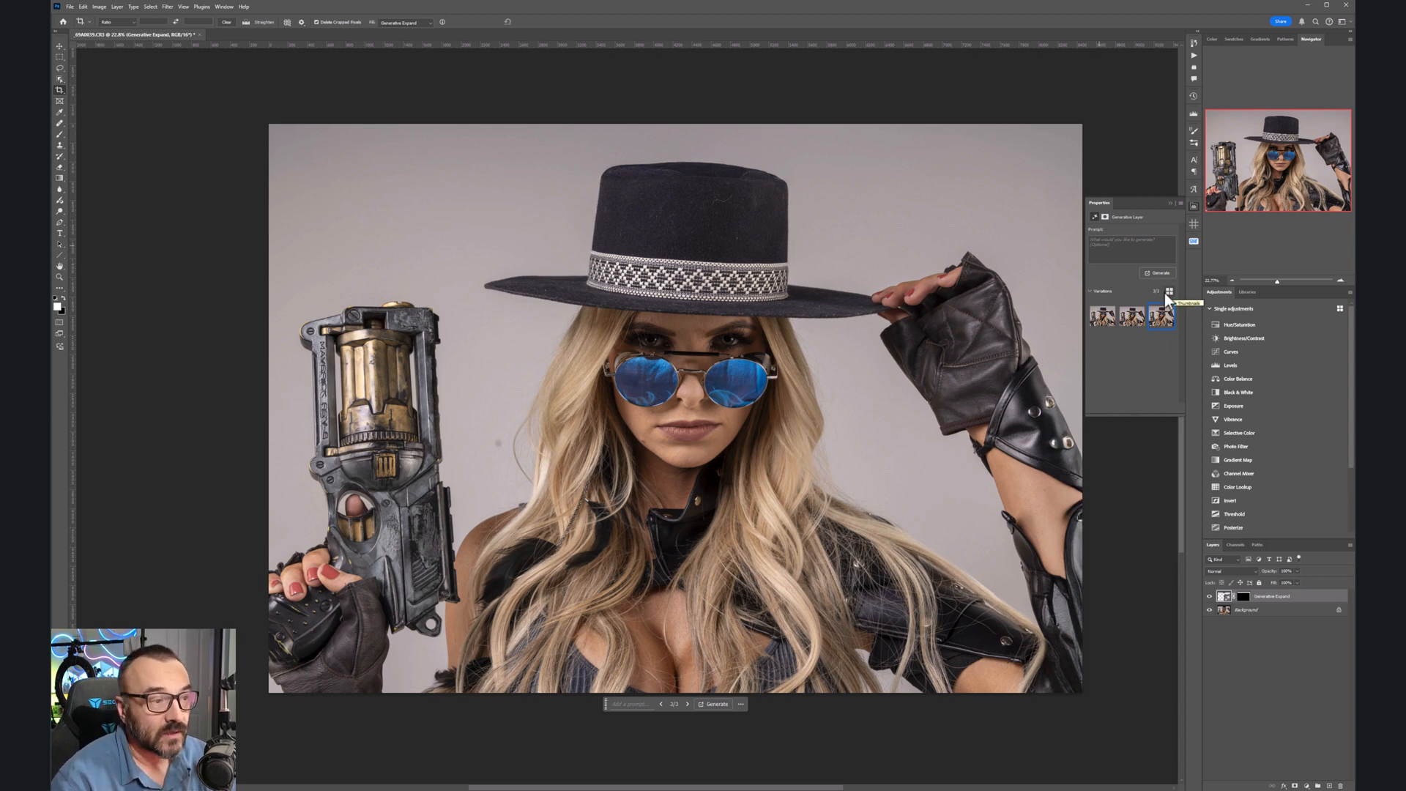
key("alt+Tab")
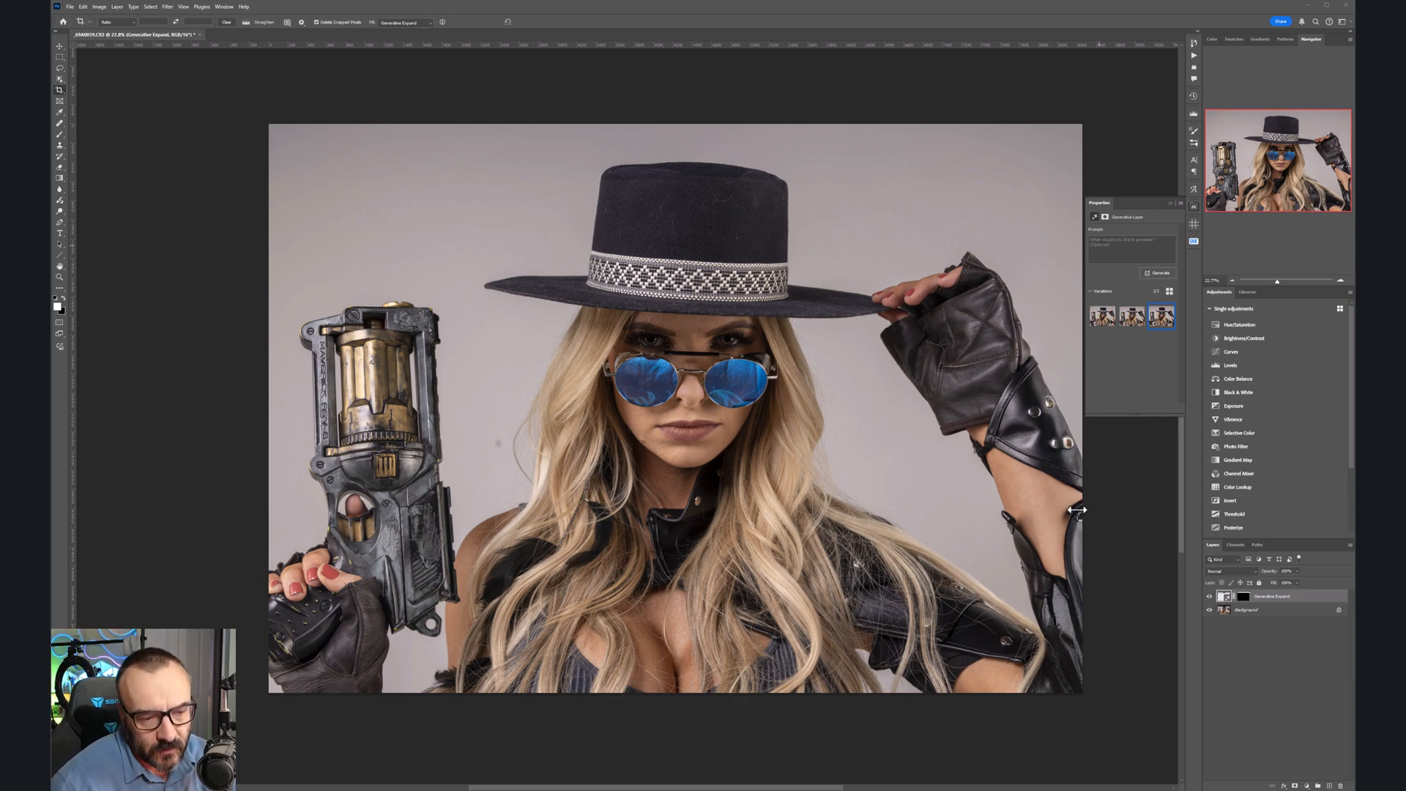
left_click(1140, 318)
left_click(1134, 317)
left_click(1102, 316)
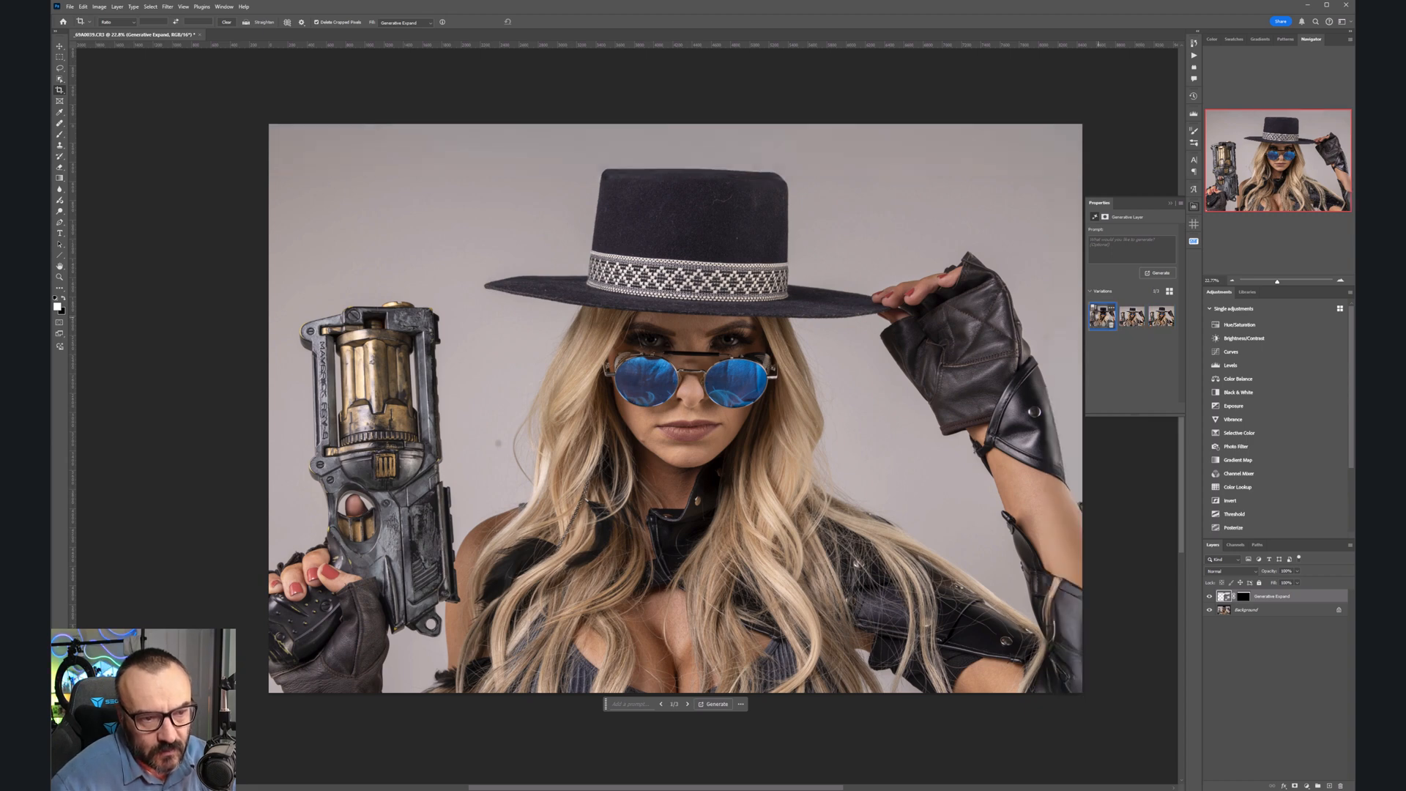
left_click(1161, 317)
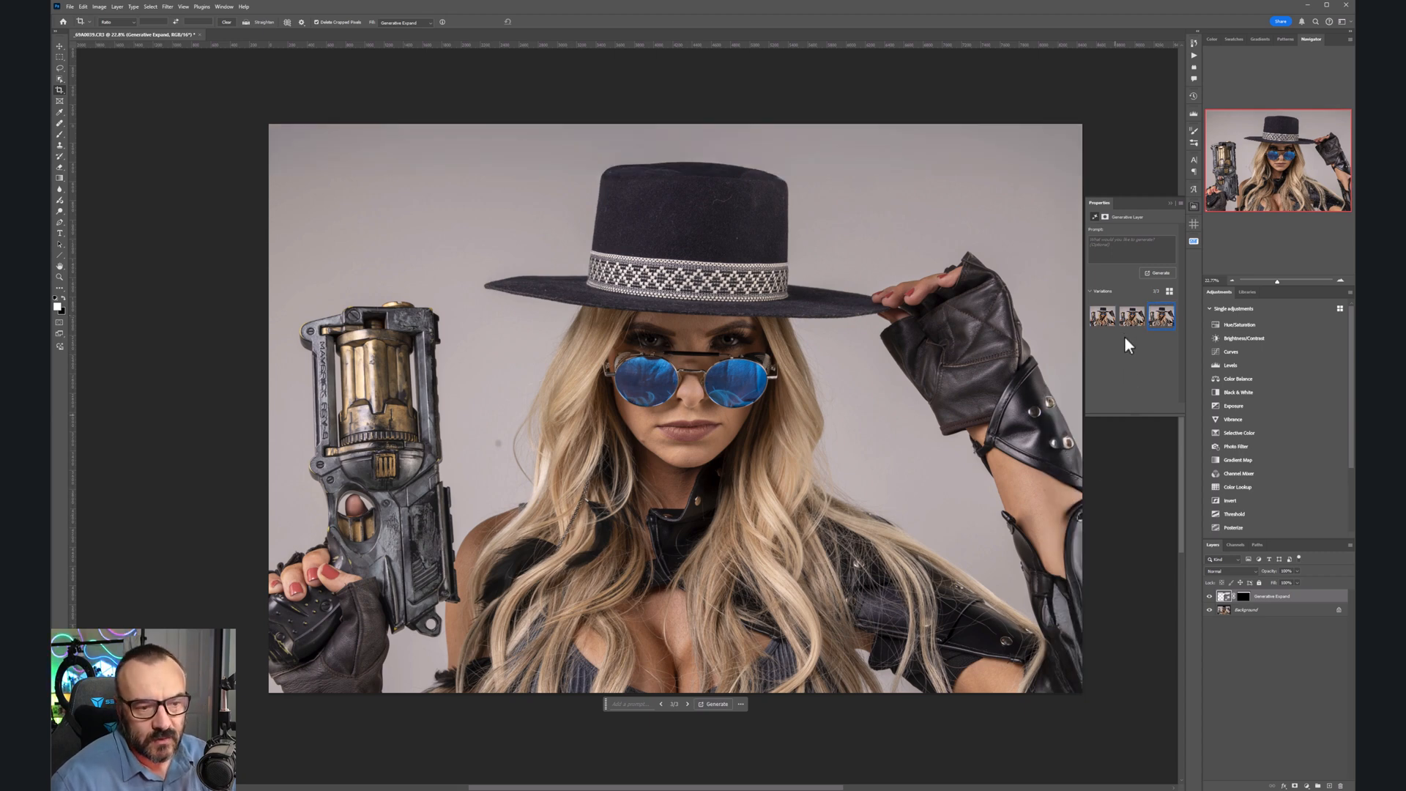
Step: Choose the first variation and stamp all visible layers into a new merged layer
left_click(1102, 317)
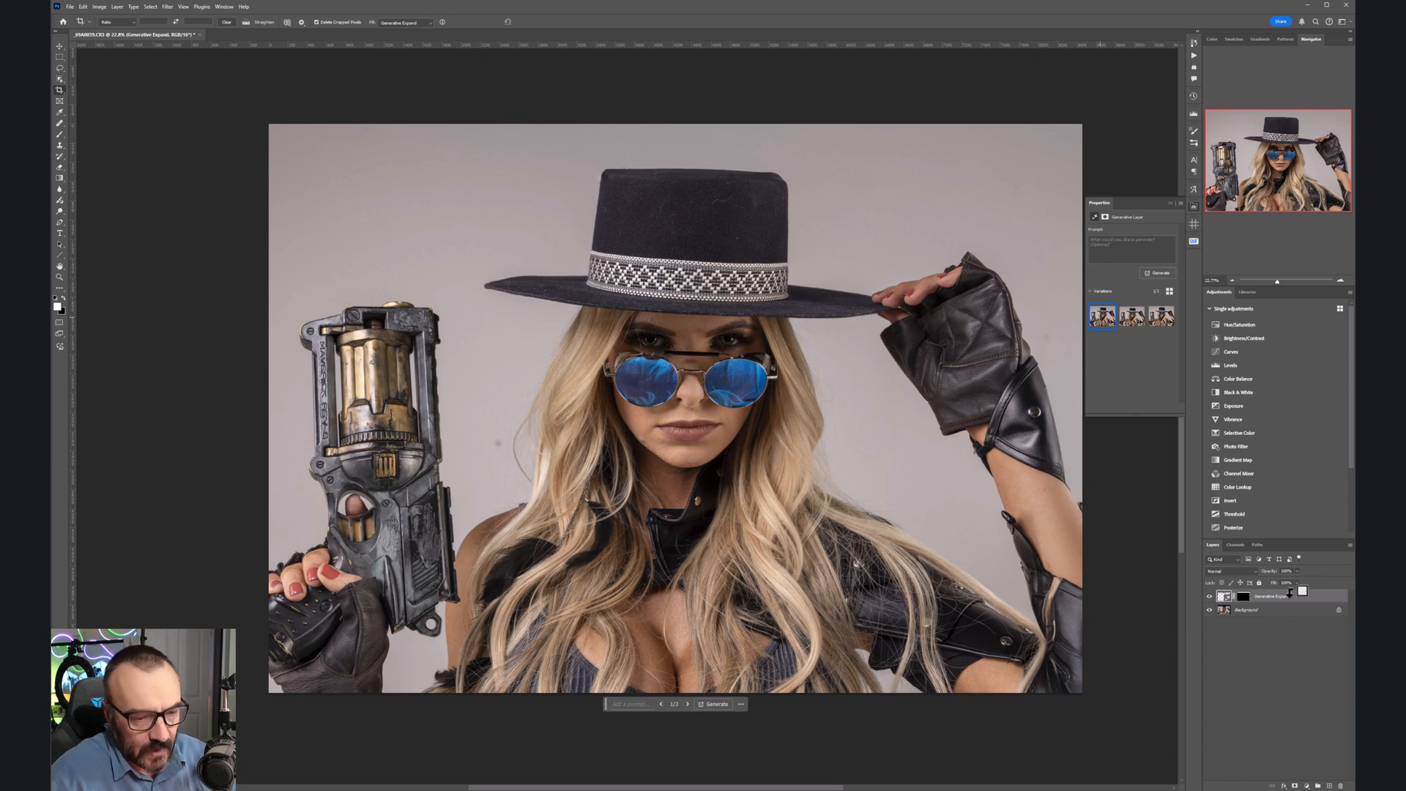
key("ctrl+alt+shift+e")
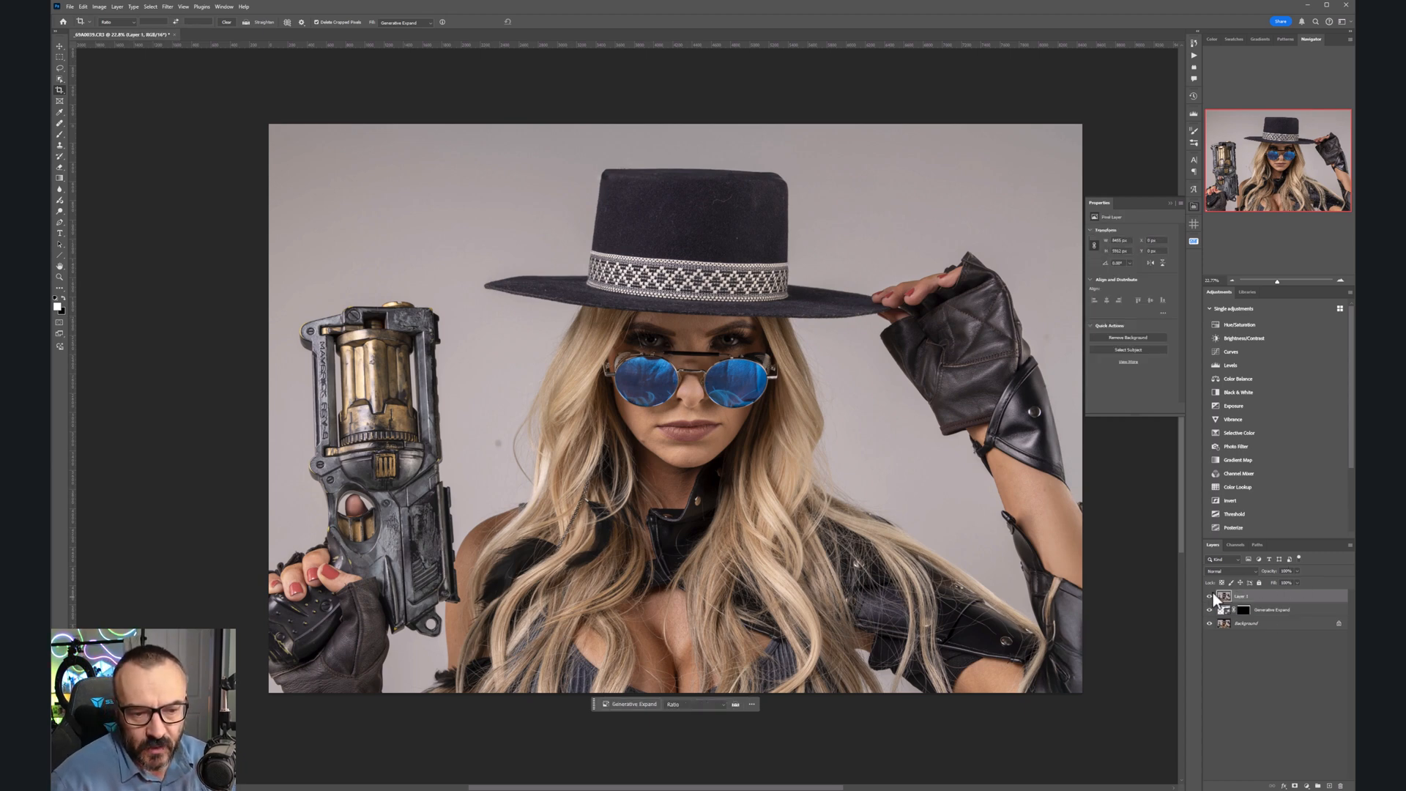
Step: With the merged layer hidden, switch the Generative Expand layer to the third variation and stamp the visible layers into another layer
left_click(1225, 609)
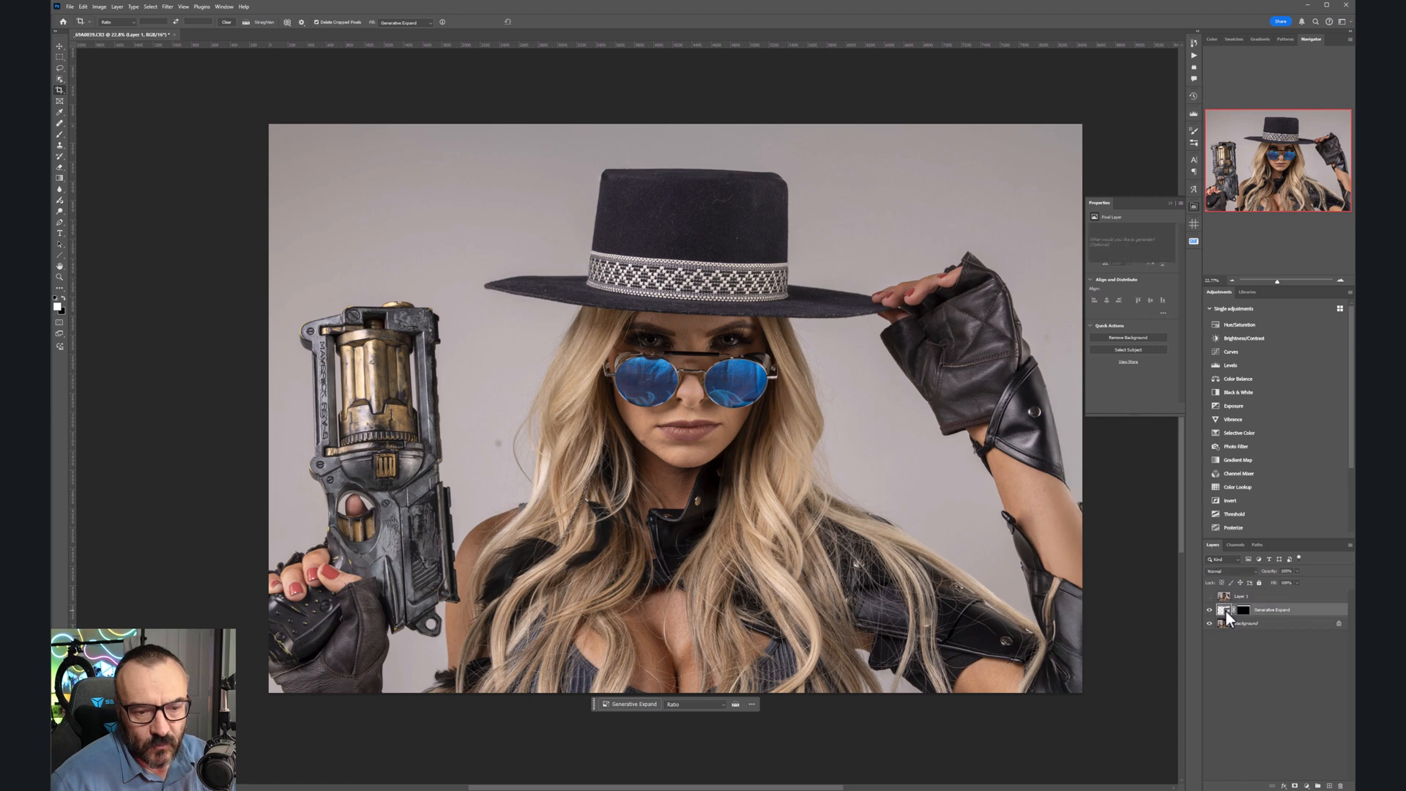
left_click(1161, 322)
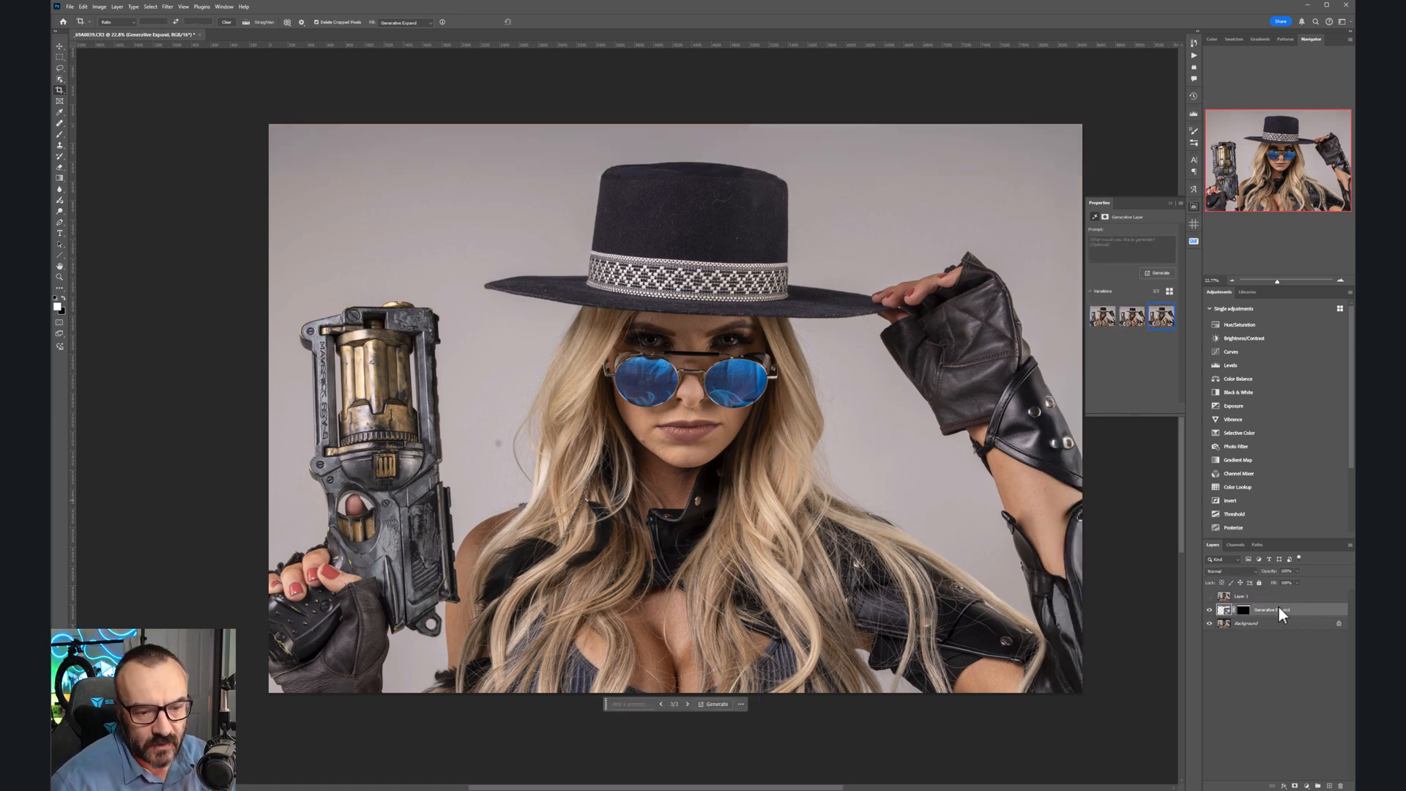
key("ctrl+alt+shift+e")
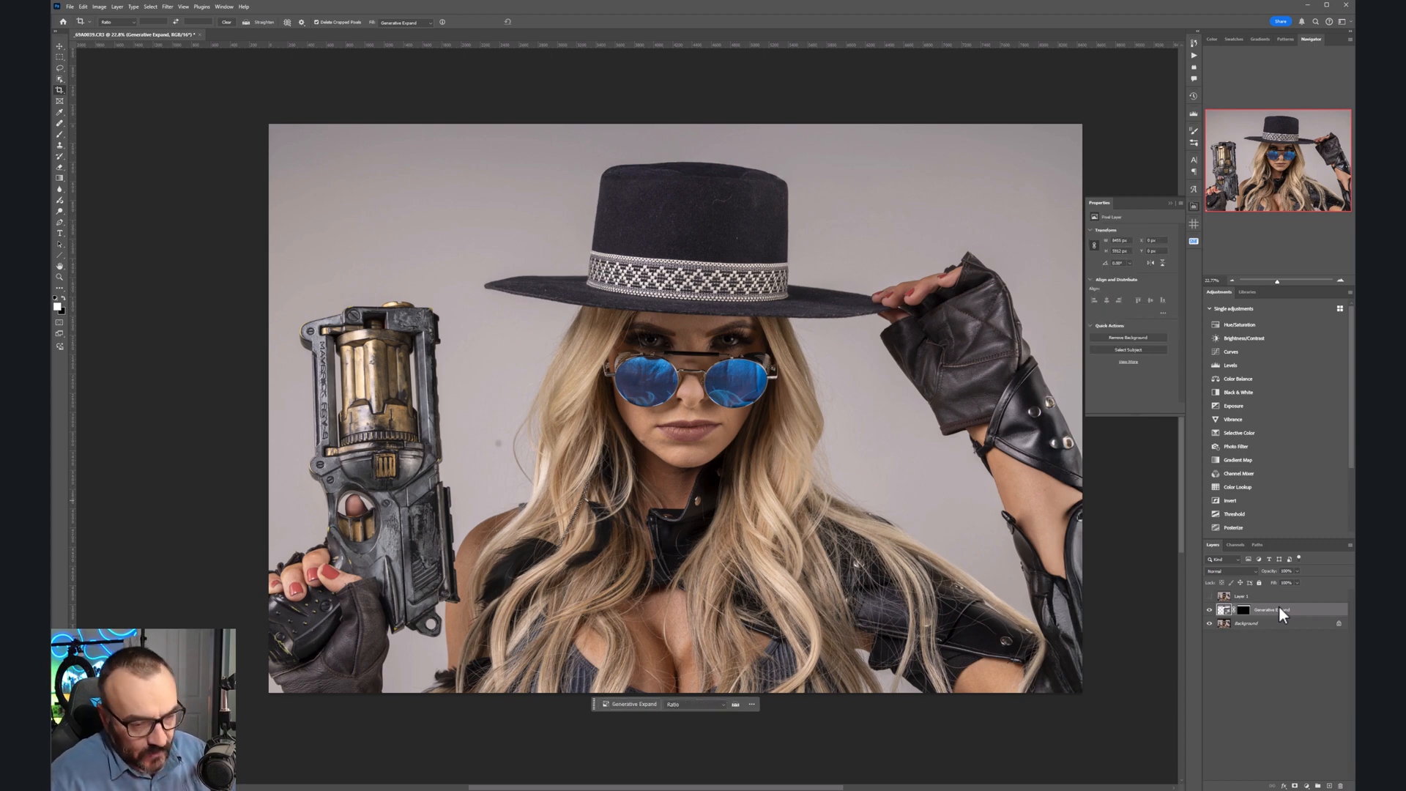
Step: Show Layer 1, conceal it with a black layer mask, and paint white over the raised forearm to bring it in
left_click(1211, 599)
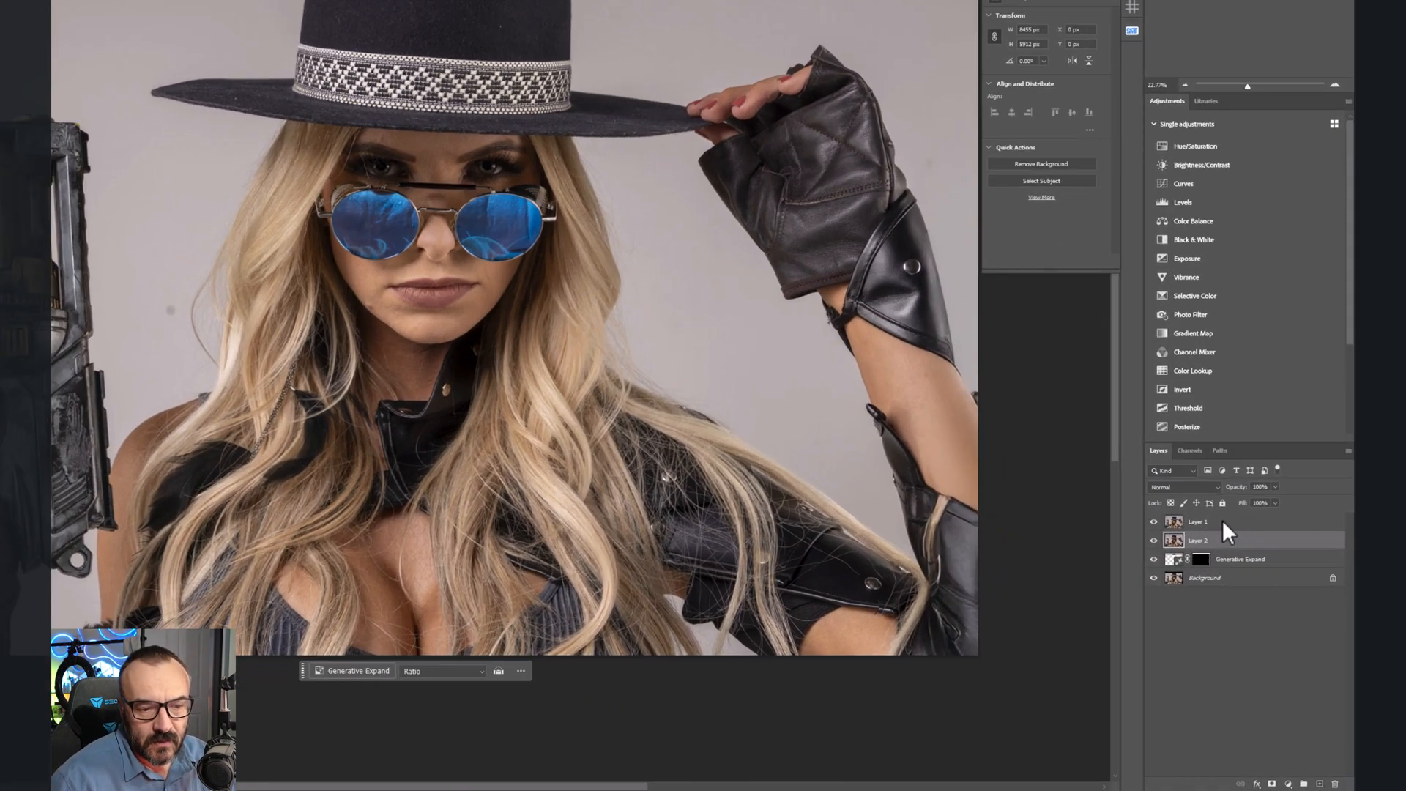
left_click(1258, 596)
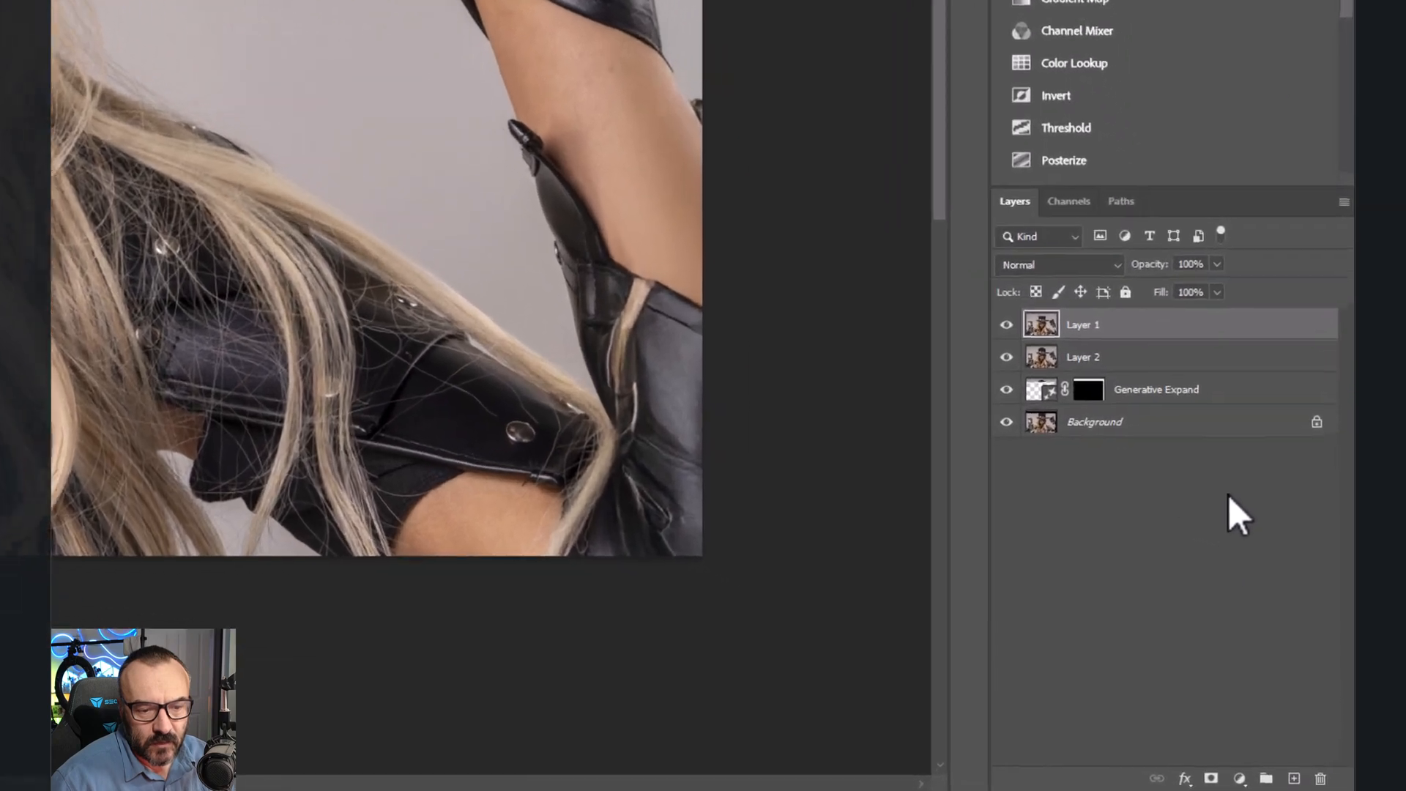
left_click(1212, 778, "alt")
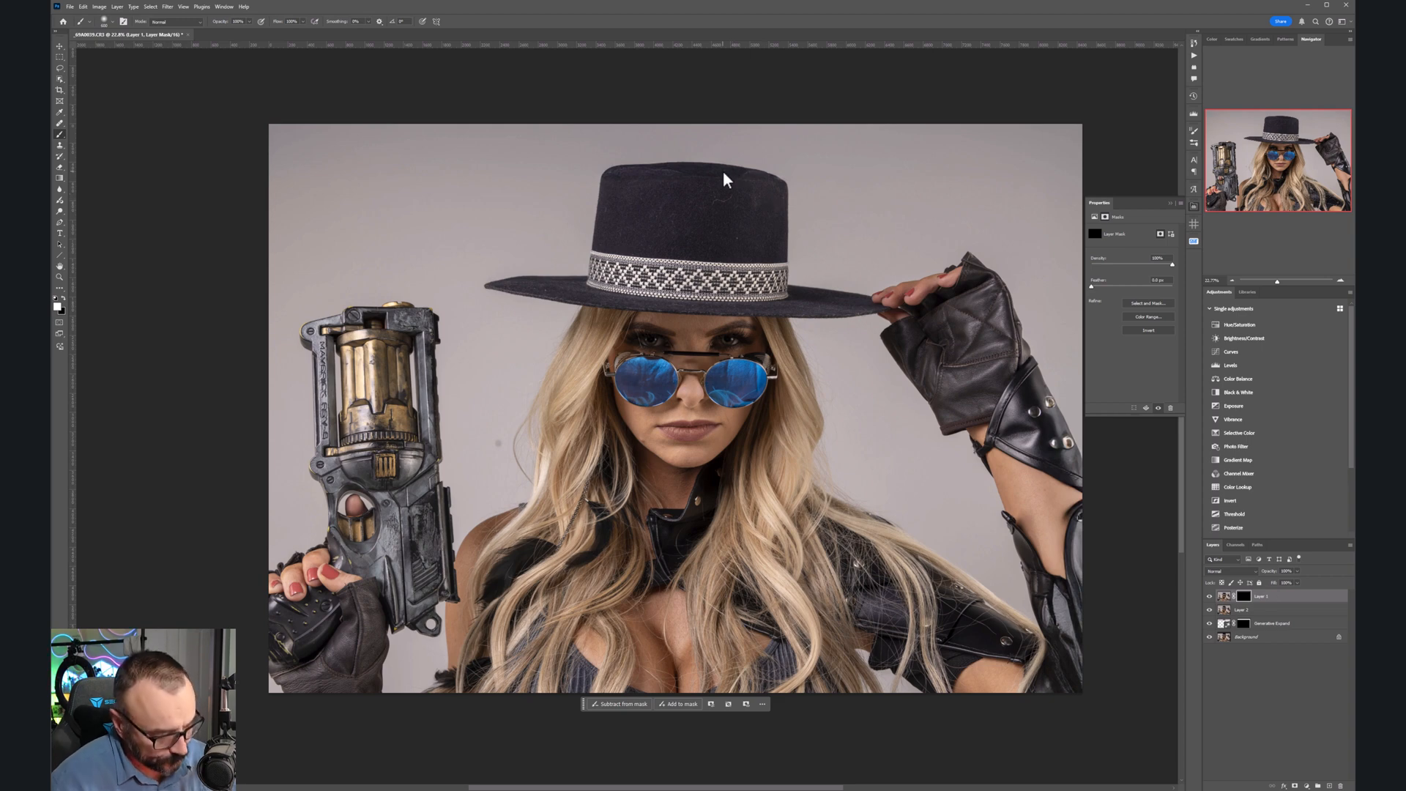
key("x")
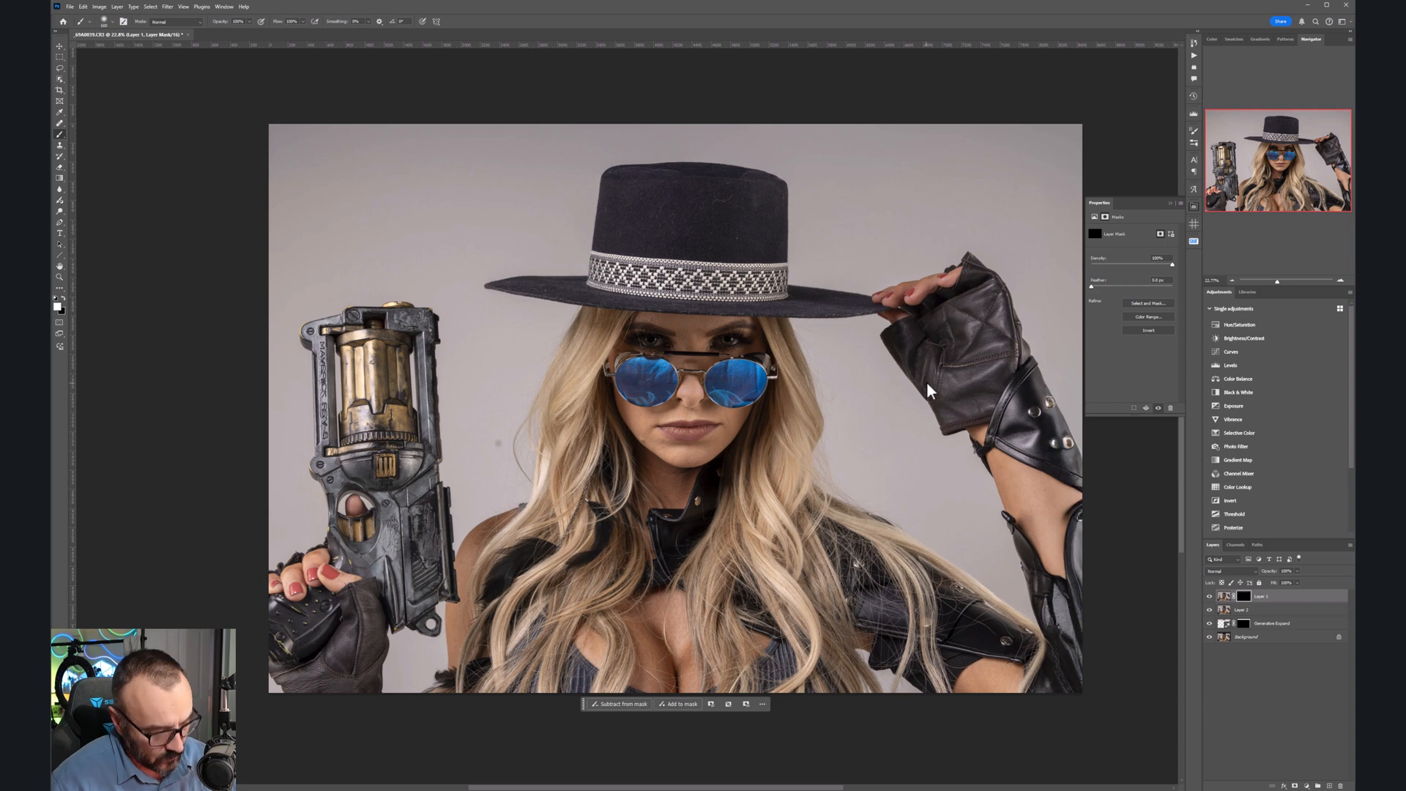
mouse_move(1047, 388)
left_mouse_down()
mouse_move(1065, 505)
mouse_move(1087, 513)
mouse_move(1091, 637)
mouse_move(1052, 582)
left_mouse_up()
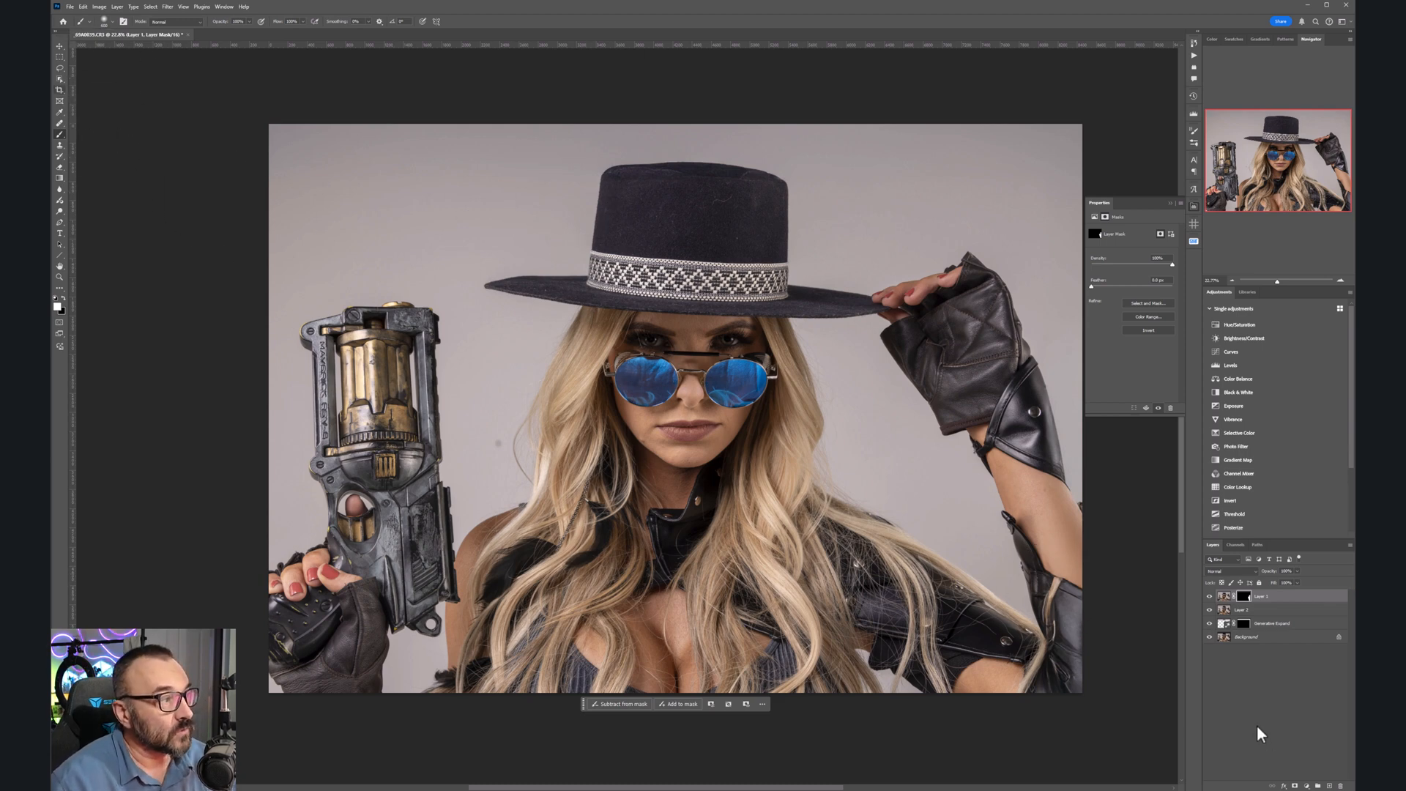
Step: Create a new layer and use the Remove tool to paint out the background spot between the gun and the hair
left_click(1329, 785)
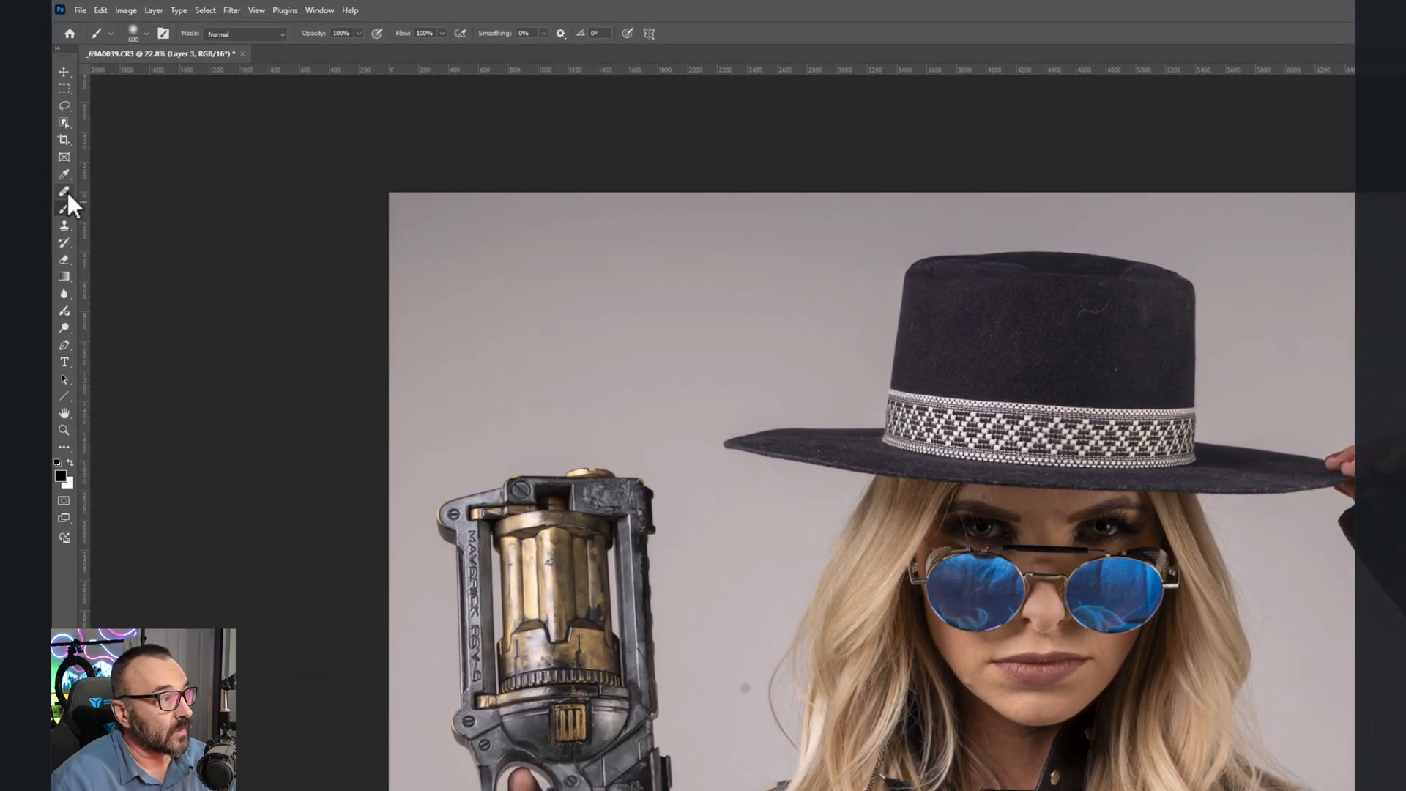
mouse_move(68, 190)
left_mouse_down()
mouse_move(141, 196)
mouse_move(120, 203)
left_mouse_up()
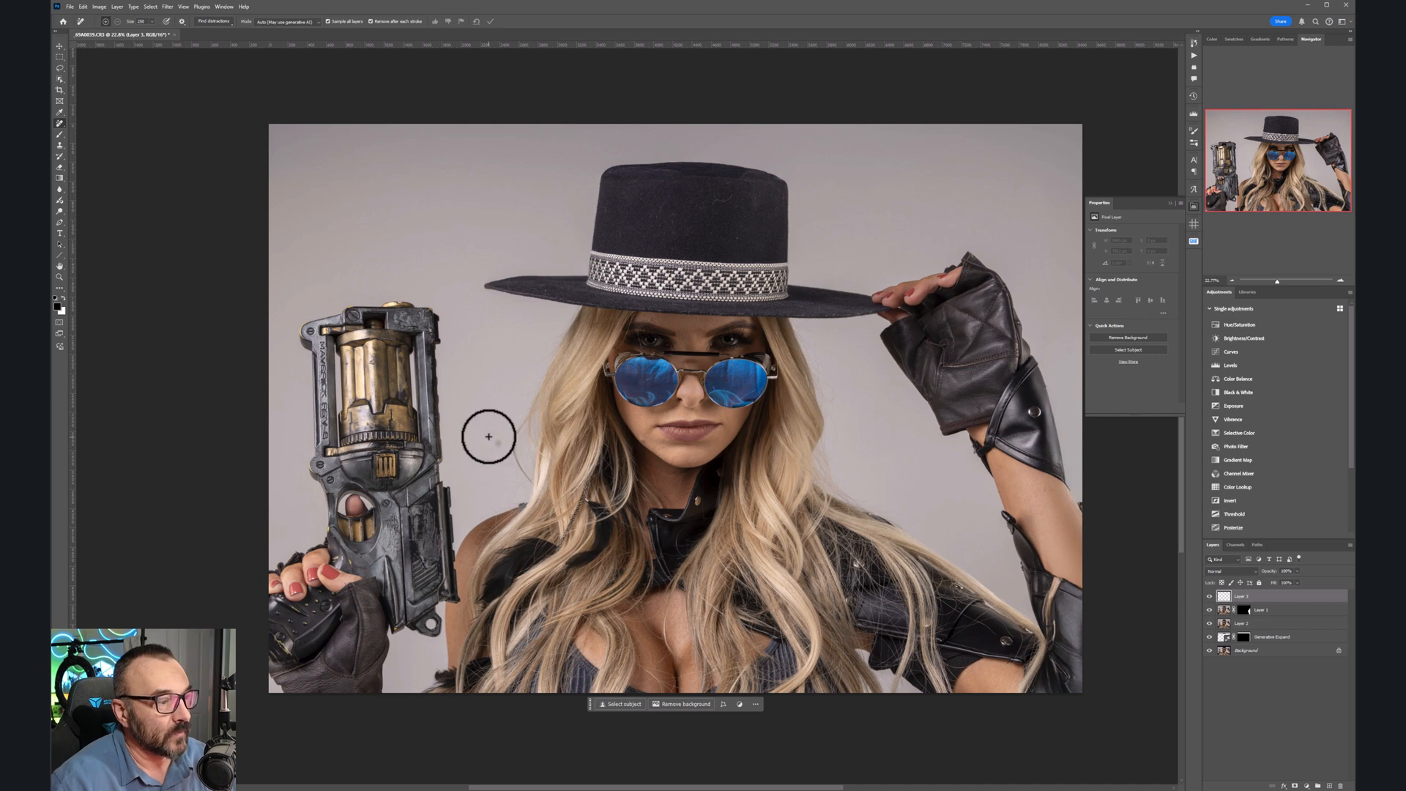
left_click_drag(488, 436, 497, 446)
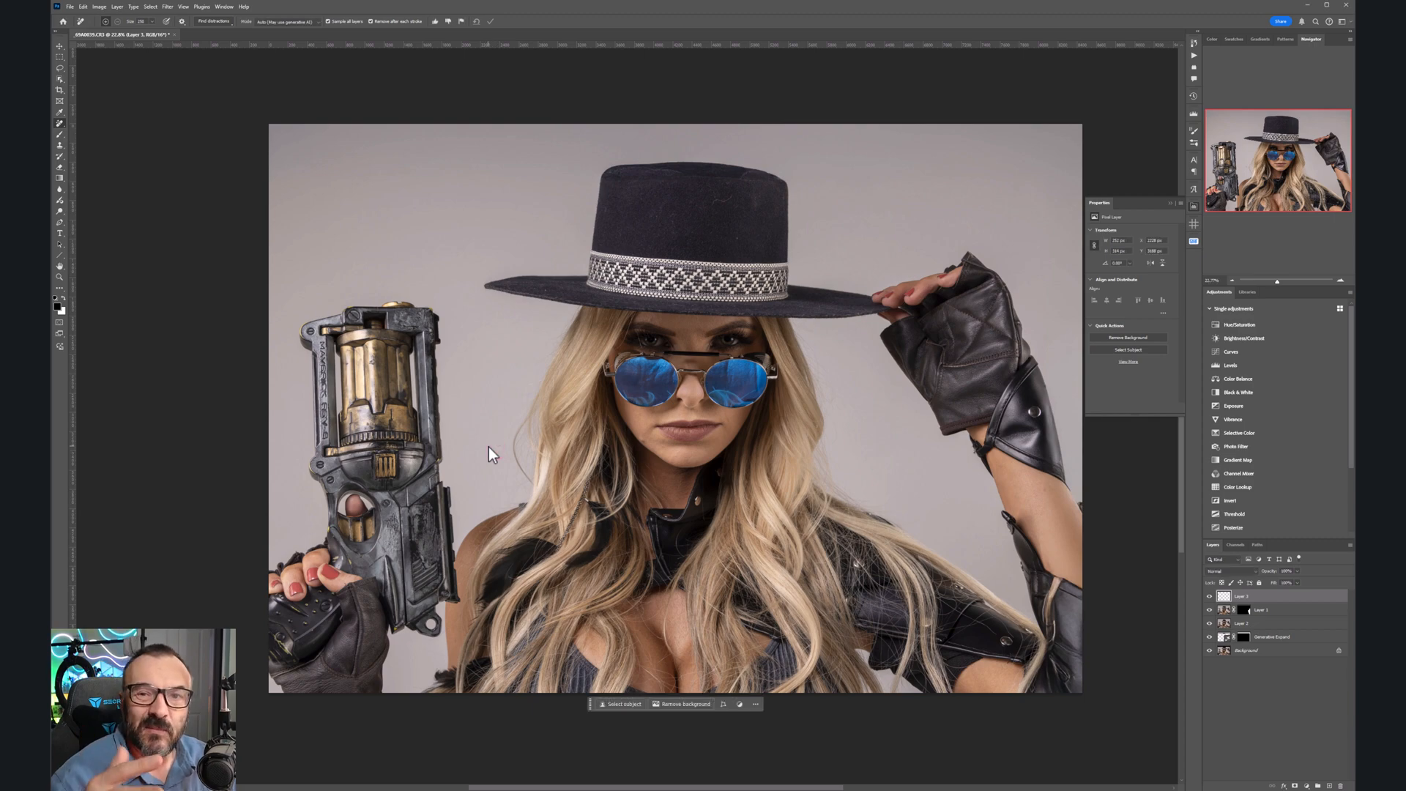
Step: With a much smaller Remove brush, paint out the blemish on the jawline beside the mouth
scroll(668, 438, "up", 10)
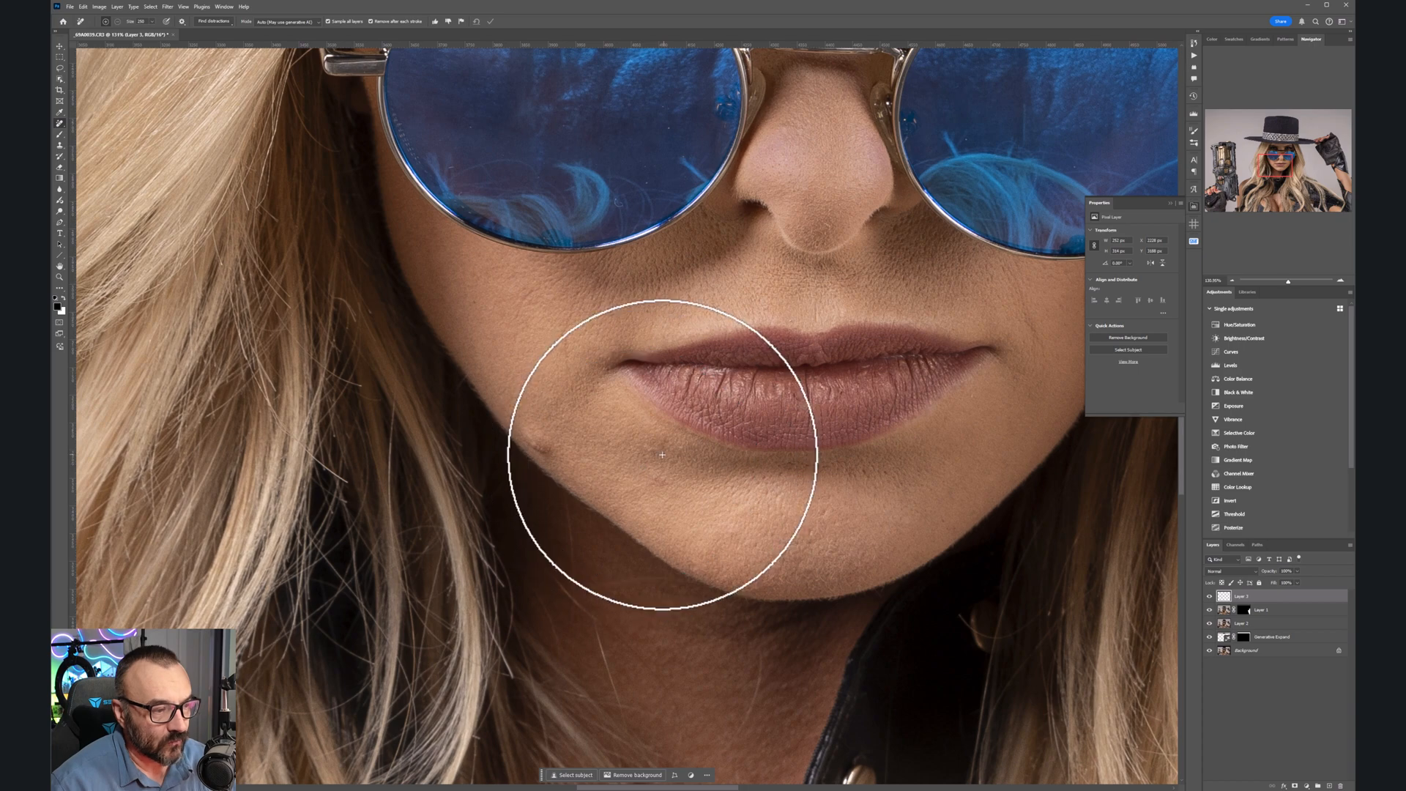
key("bracketleft")
key("bracketleft")
key("bracketleft")
key("bracketleft")
key("bracketleft")
key("bracketleft")
key("bracketleft")
key("bracketleft")
key("bracketleft")
key("bracketleft")
key("bracketleft")
left_click_drag(533, 441, 557, 455)
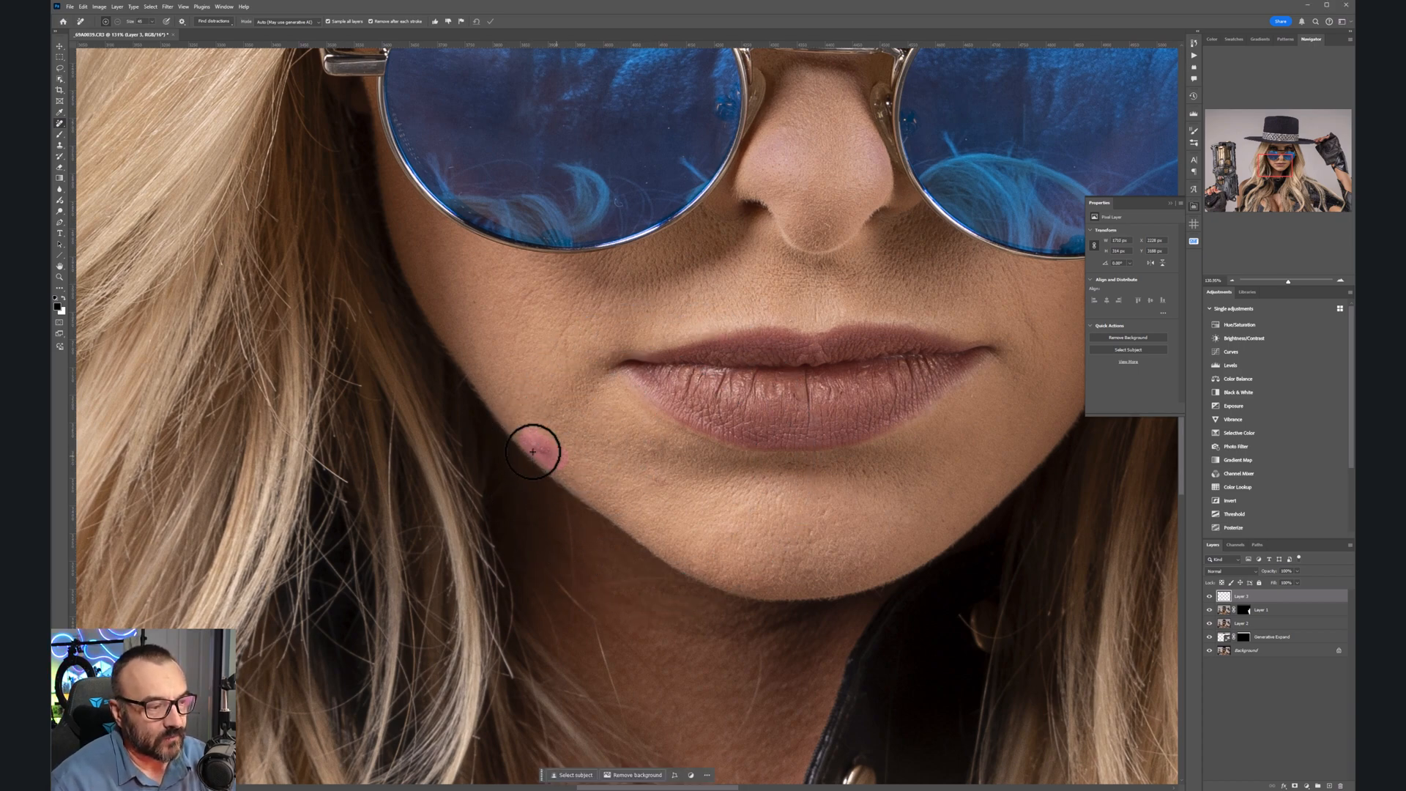
Step: Remove the stray hair crossing the eye and the stray fibre on the hat's crown
mouse_move(847, 286)
left_mouse_down()
mouse_move(833, 428)
mouse_move(772, 486)
mouse_move(669, 458)
mouse_move(568, 466)
mouse_move(674, 481)
mouse_move(711, 510)
left_mouse_up()
left_click_drag(684, 347, 665, 503)
left_click_drag(531, 391, 628, 393)
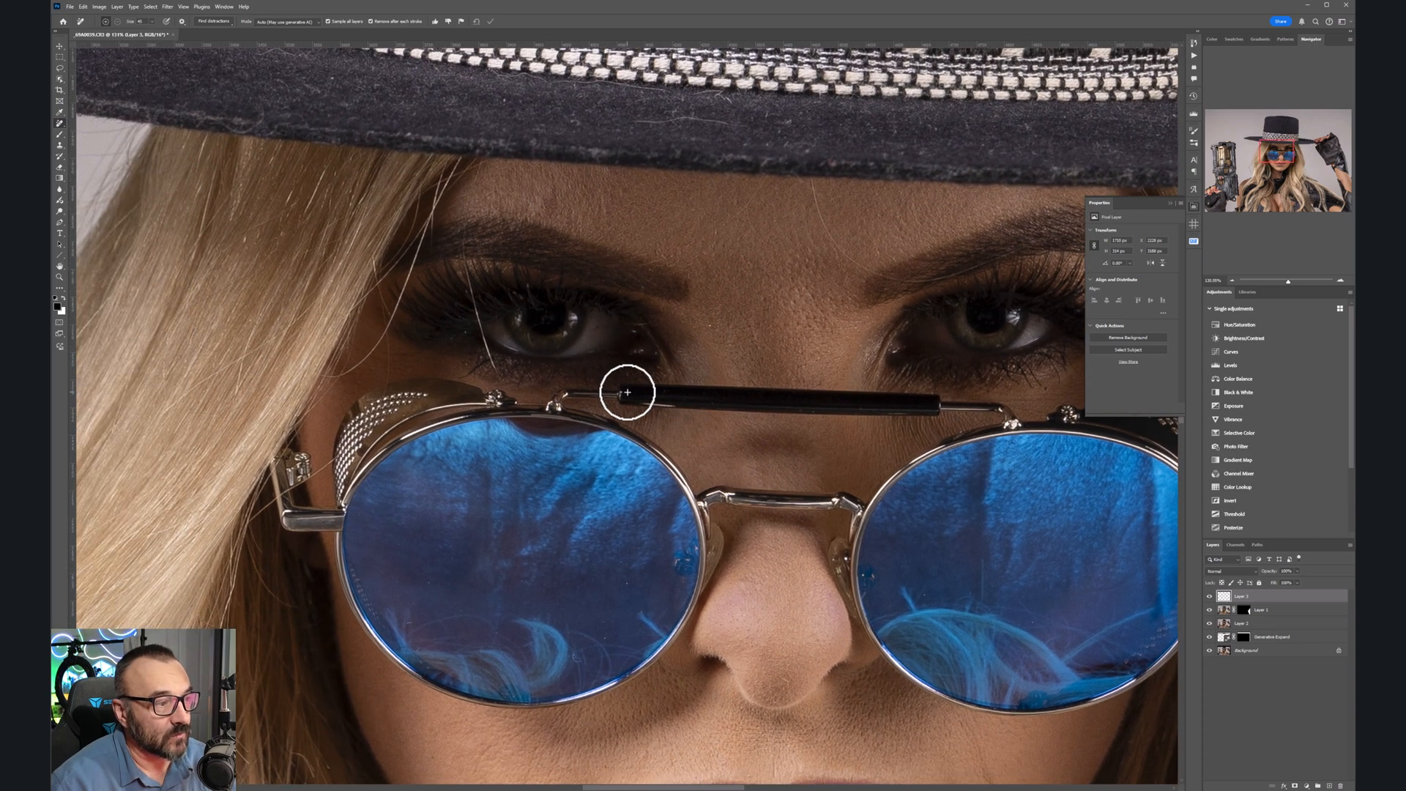
mouse_move(465, 199)
left_mouse_down()
mouse_move(465, 295)
mouse_move(501, 370)
left_mouse_up()
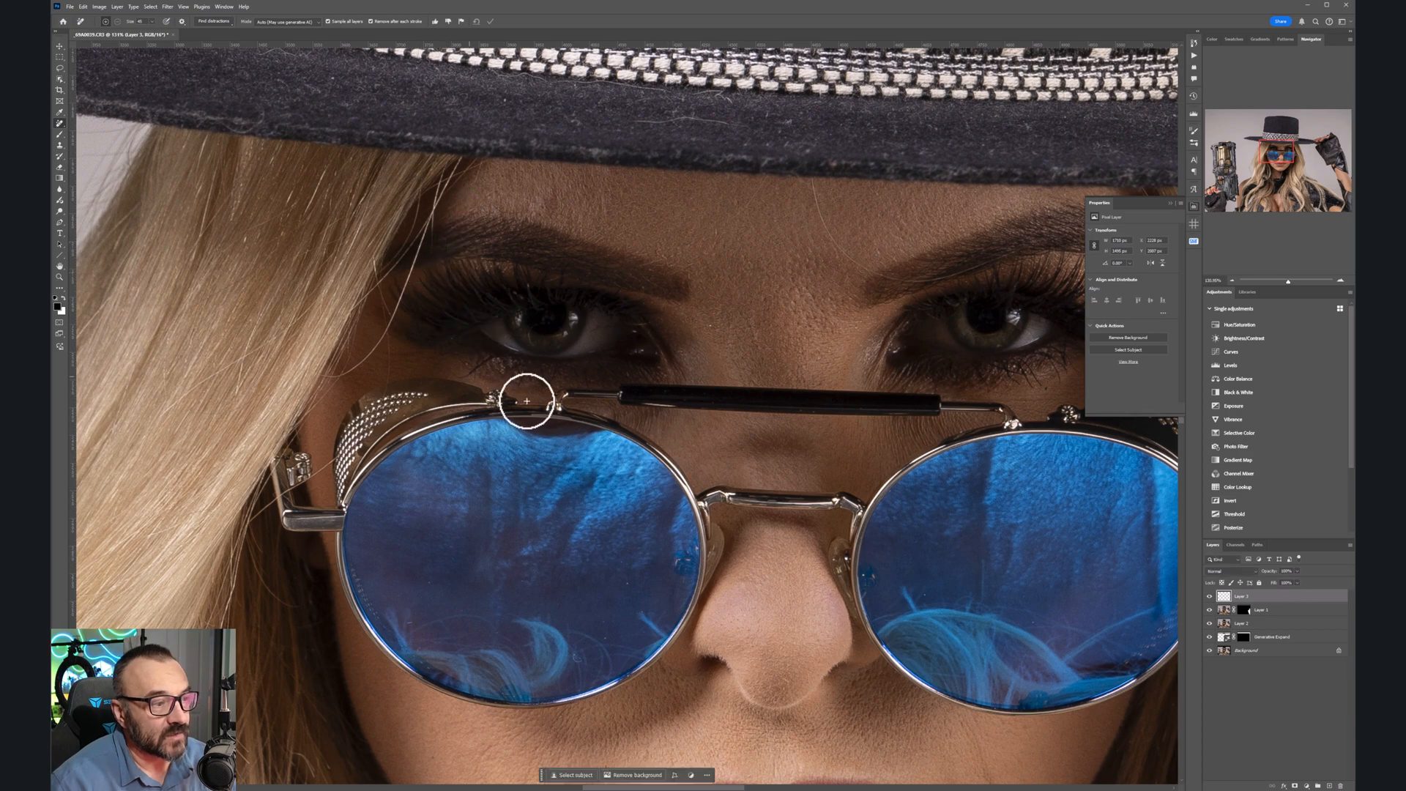
left_click_drag(818, 304, 535, 353)
scroll(535, 354, "up", 10)
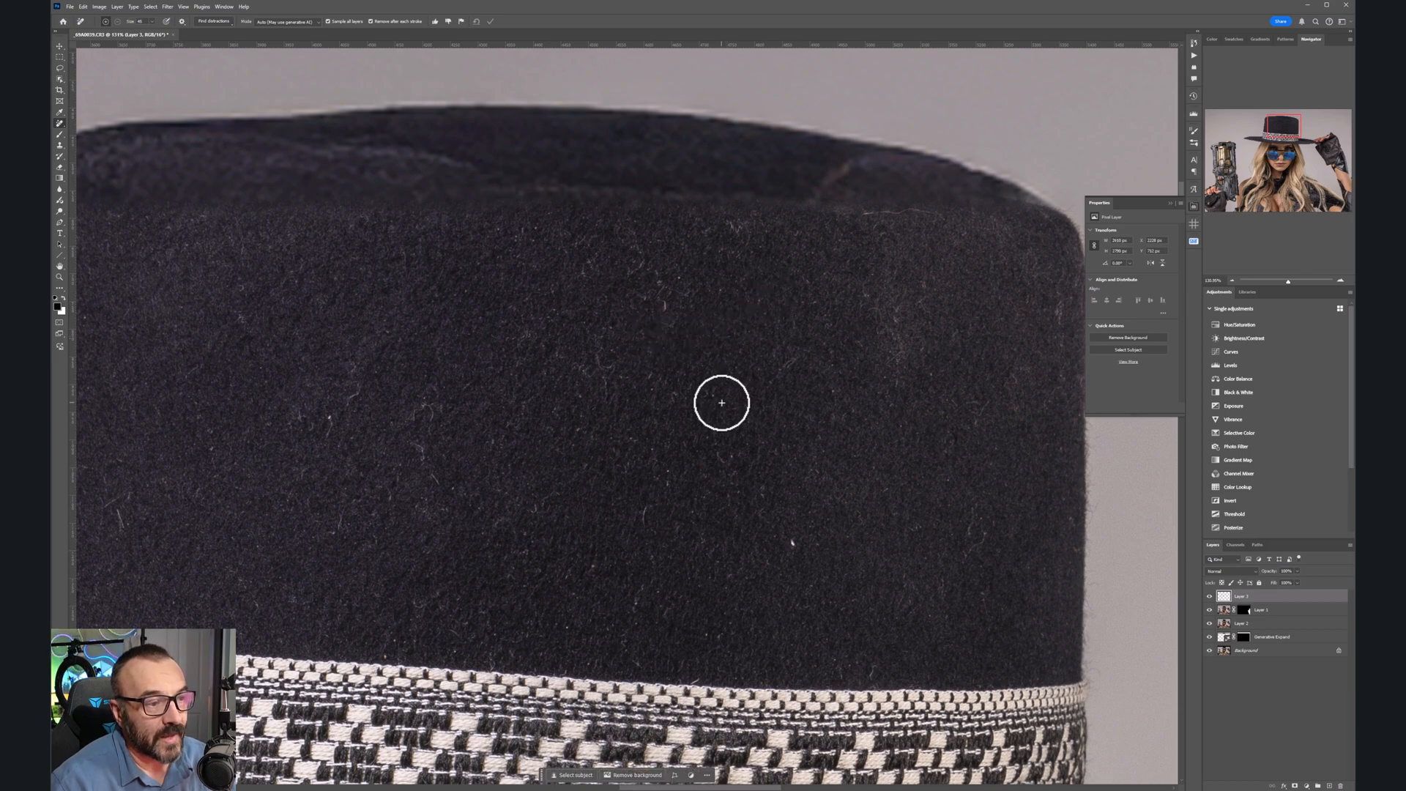
Step: Inspect the hat, collar, chest, raised arm and surrounding background at close range for remaining distractions
scroll(721, 402, "down", 3)
scroll(774, 440, "down", 8)
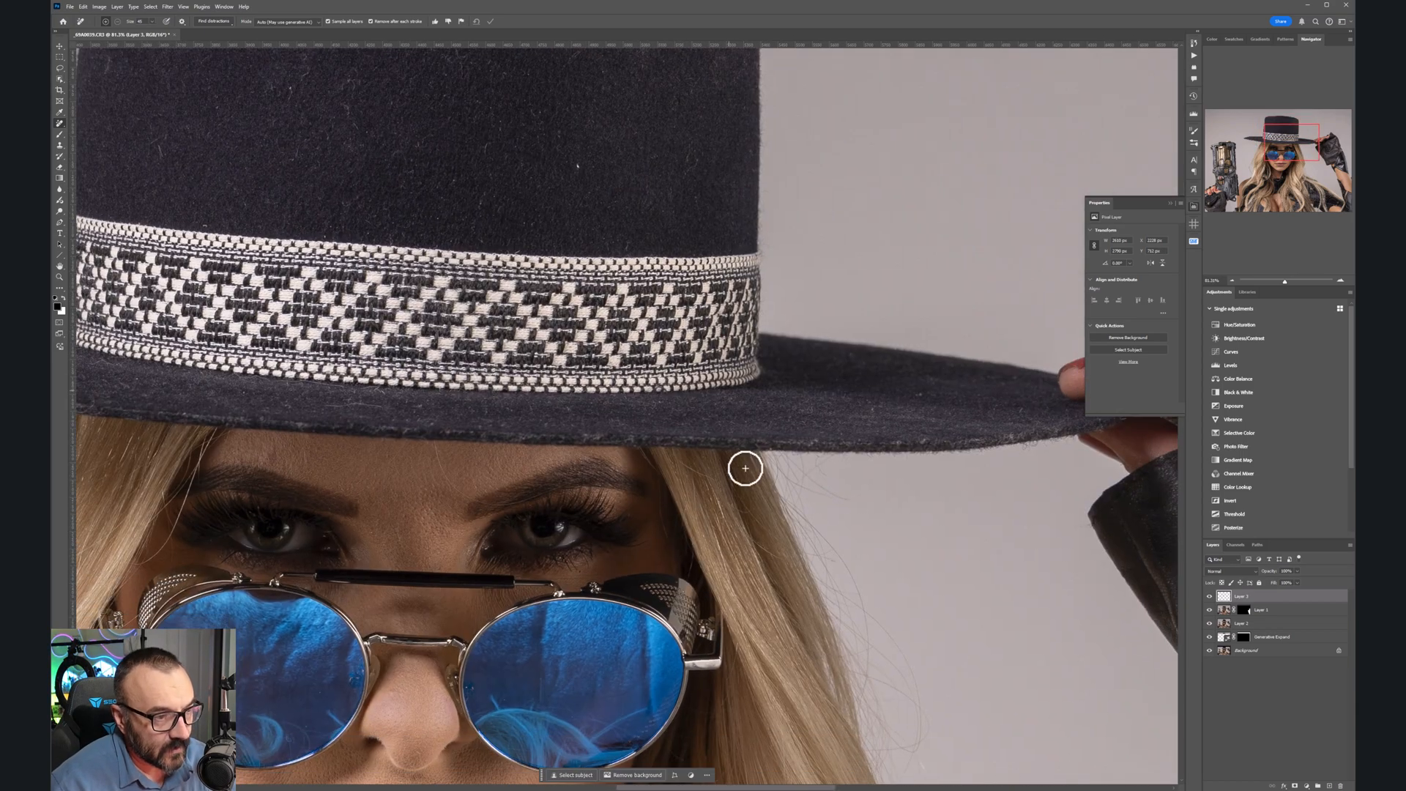
scroll(590, 188, "down", 8)
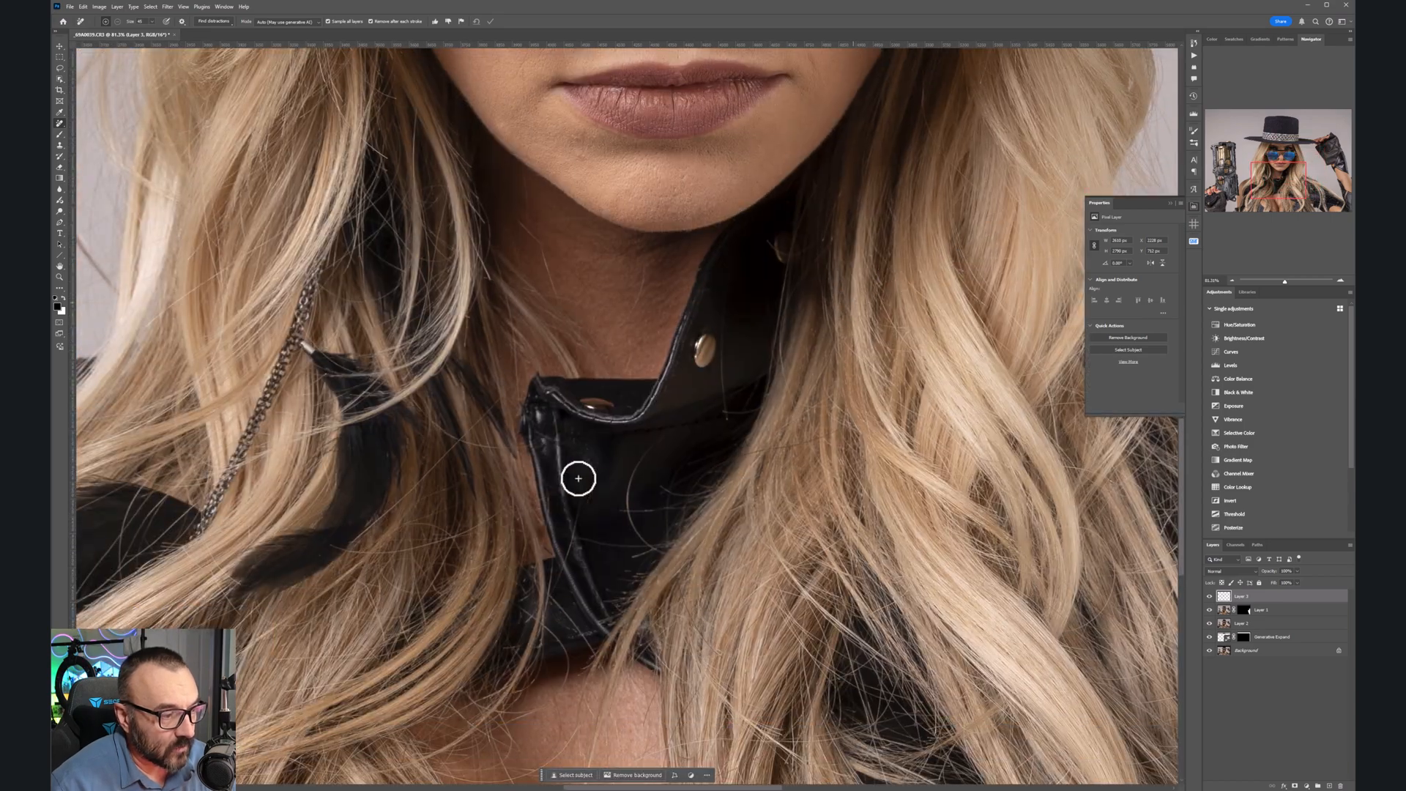
scroll(731, 355, "down", 6)
scroll(810, 446, "right", 6)
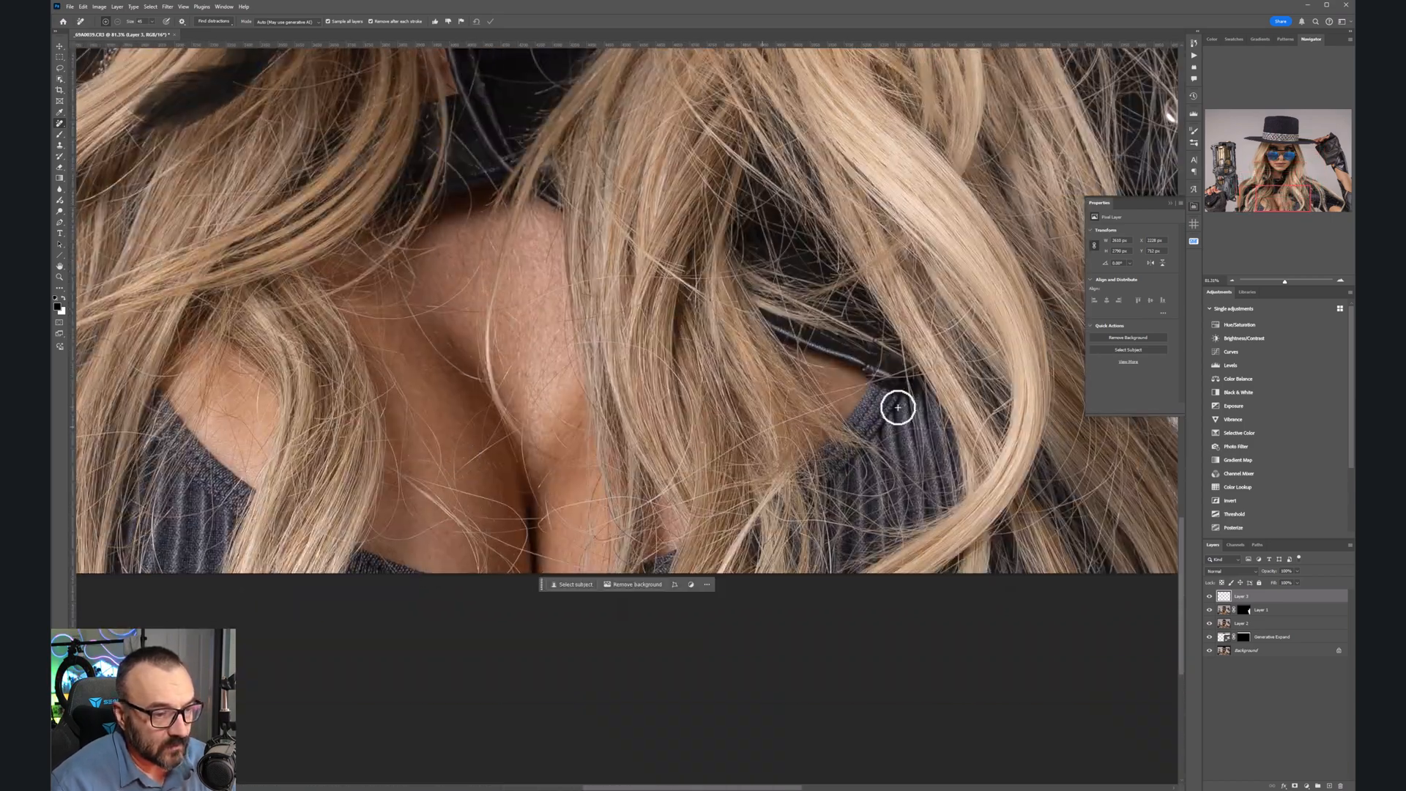
left_click_drag(764, 363, 431, 489)
scroll(667, 335, "up", 10)
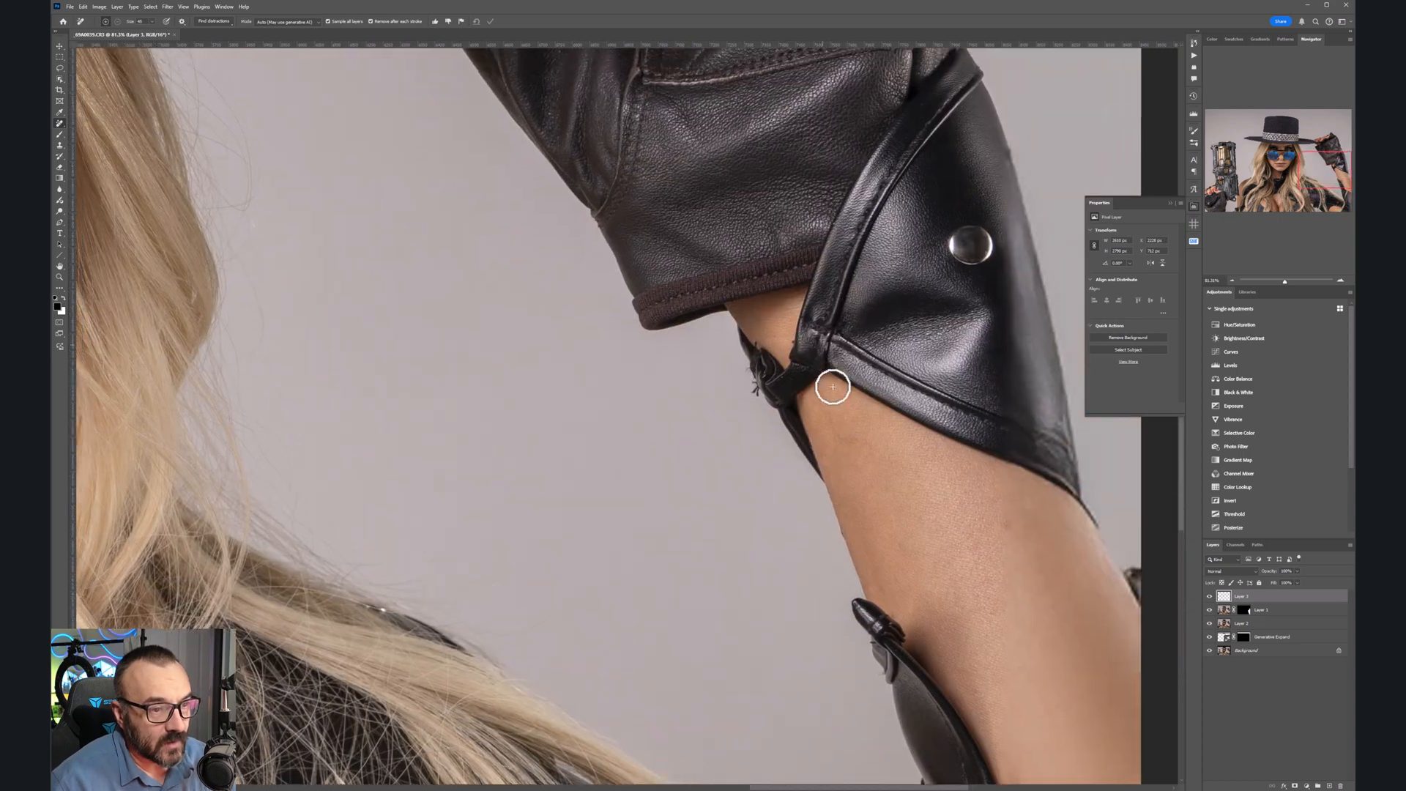
left_click_drag(833, 387, 644, 142)
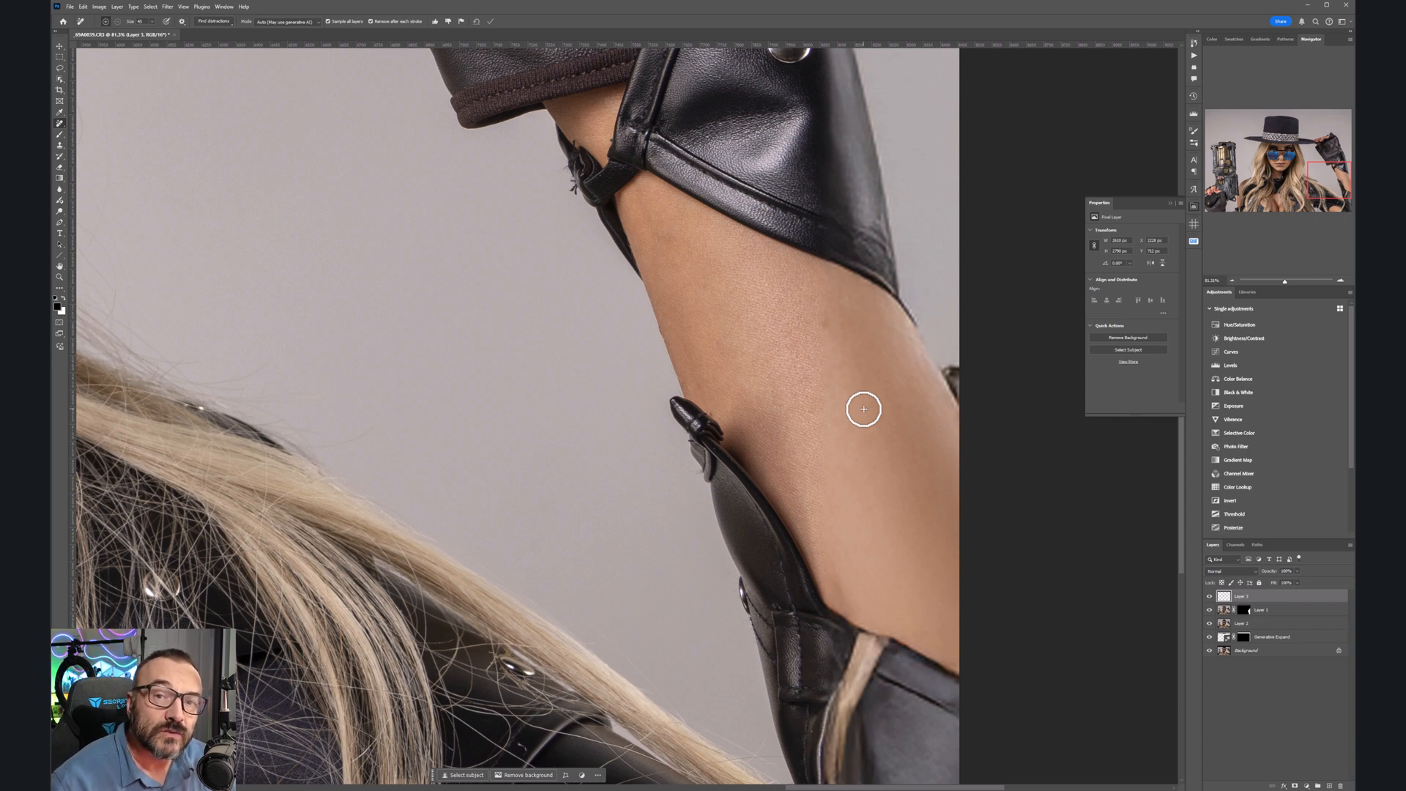
left_click_drag(584, 371, 864, 709)
left_click_drag(509, 394, 1025, 328)
left_click_drag(412, 327, 887, 520)
left_click_drag(699, 322, 602, 766)
left_click_drag(695, 488, 858, 23)
left_click_drag(520, 395, 901, 219)
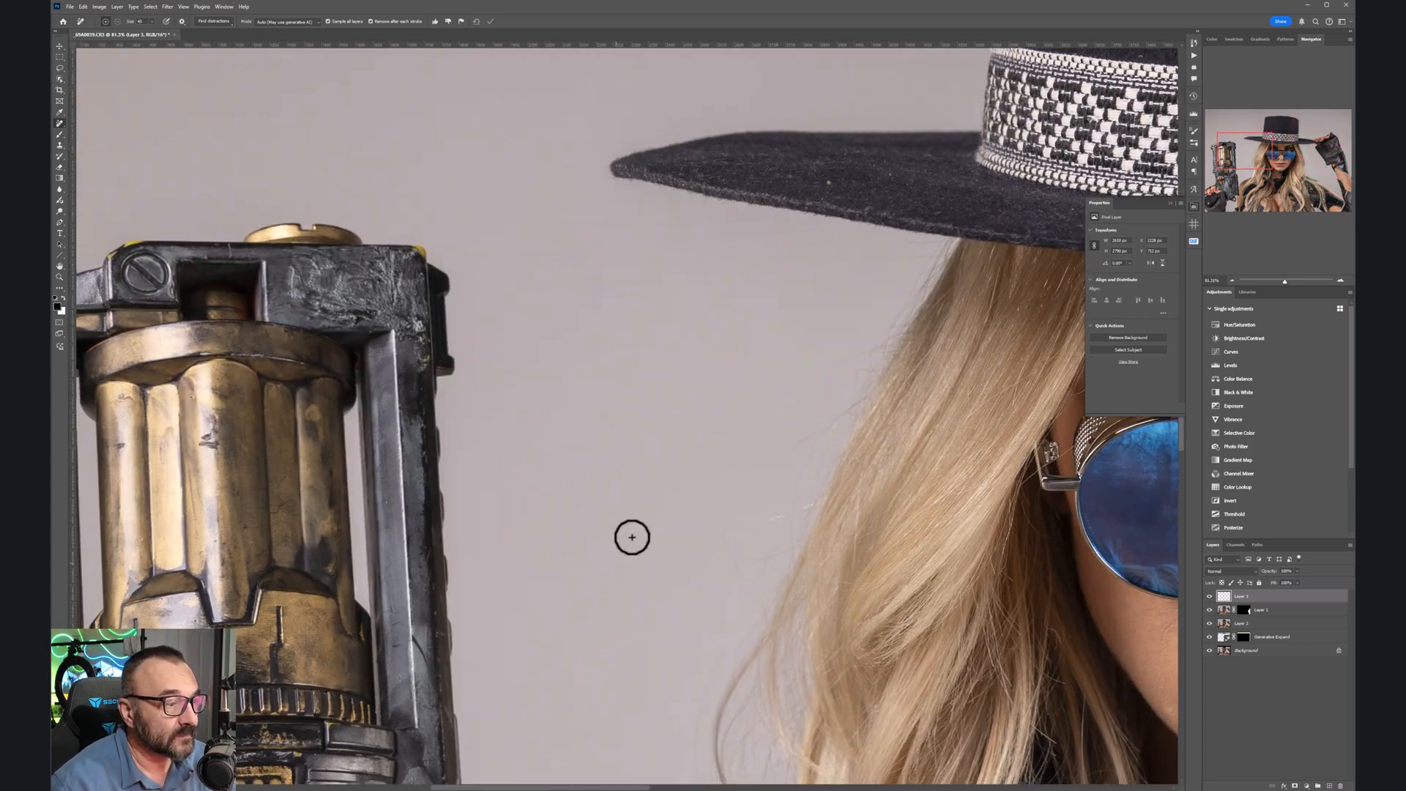
left_click_drag(616, 564, 861, 451)
Step: Remove the raised MAVERICK REV-6 lettering along the gun's frame, keeping the screw above it
left_click_drag(592, 480, 789, 381)
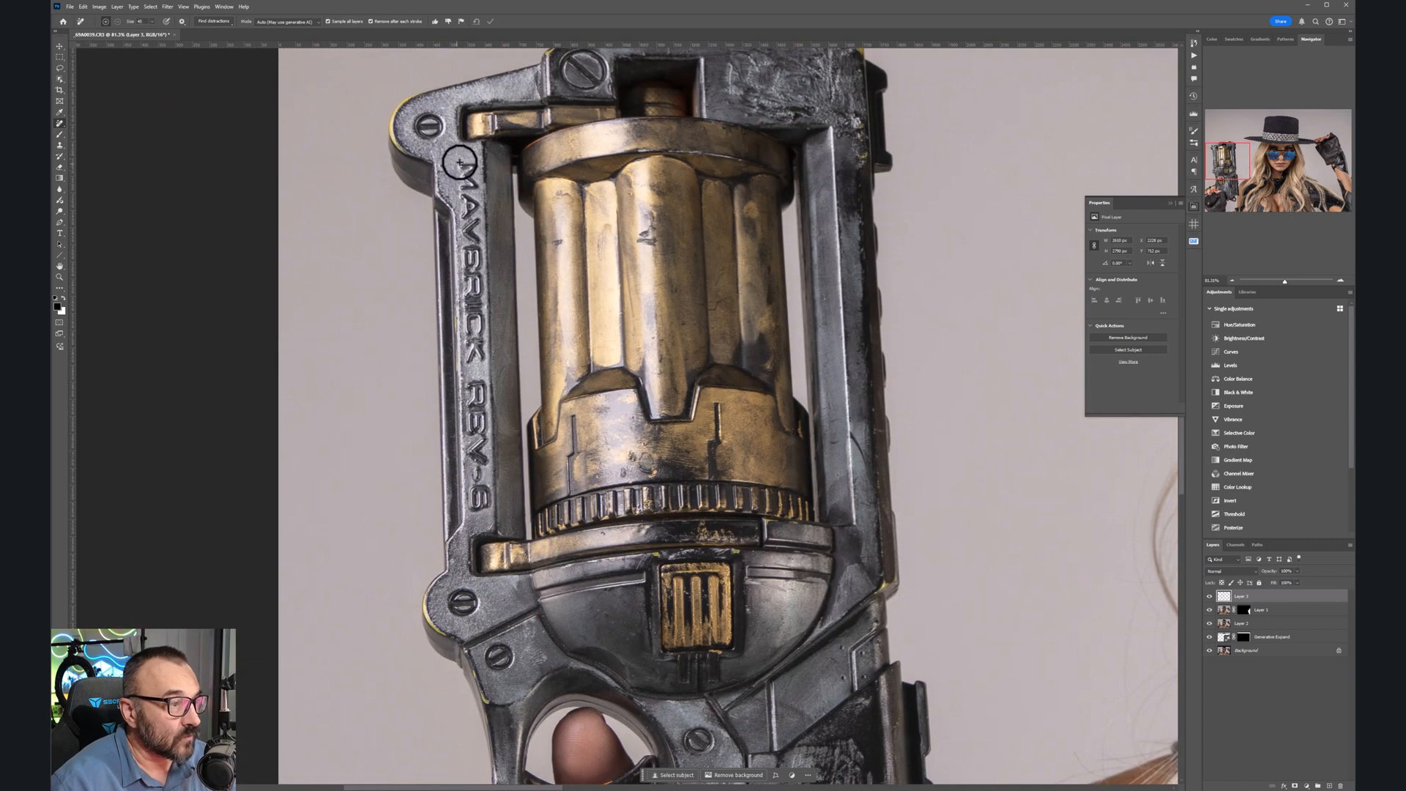
left_click_drag(425, 120, 429, 126)
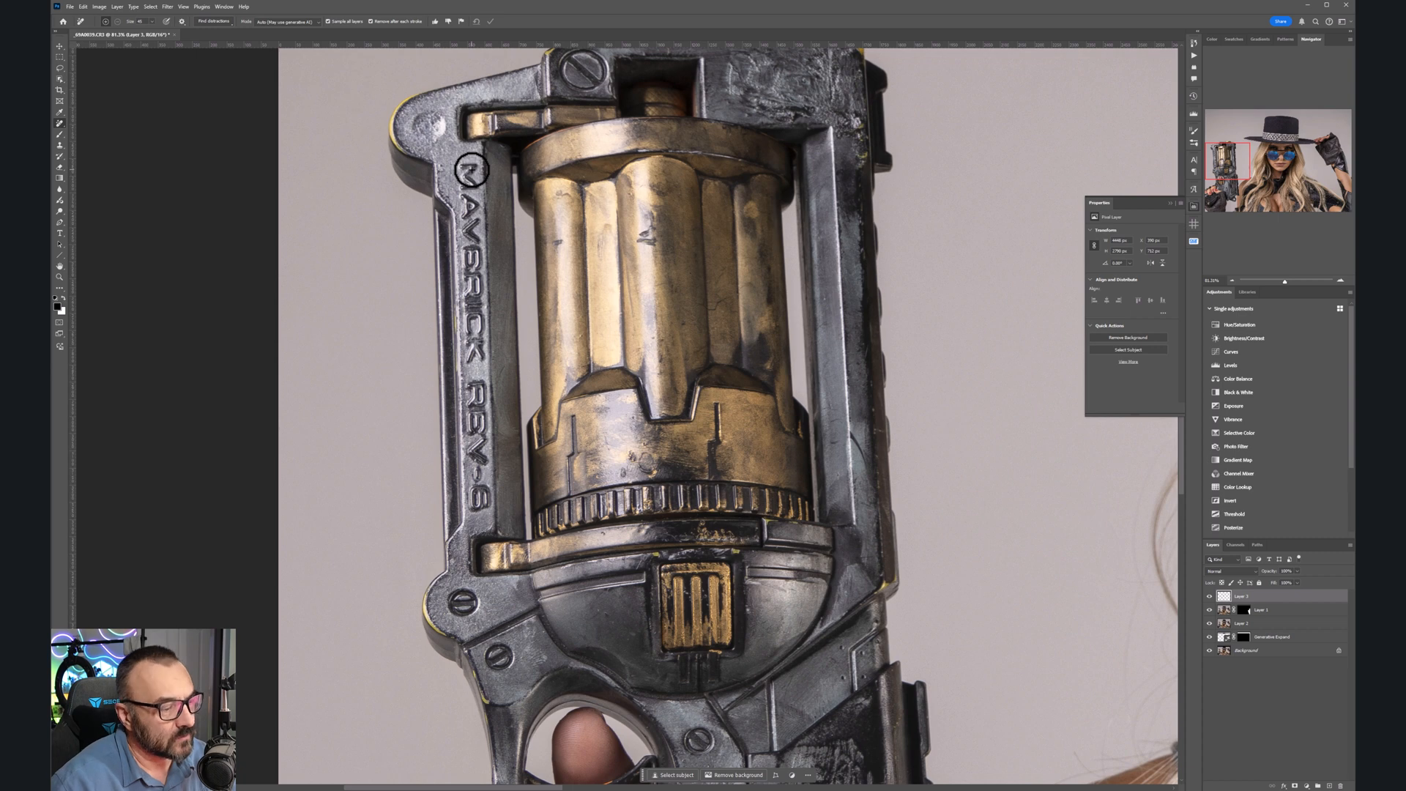
key("ctrl+z")
mouse_move(464, 162)
left_mouse_down()
mouse_move(470, 195)
mouse_move(475, 171)
mouse_move(464, 231)
mouse_move(473, 209)
mouse_move(478, 519)
mouse_move(481, 384)
mouse_move(487, 517)
left_mouse_up()
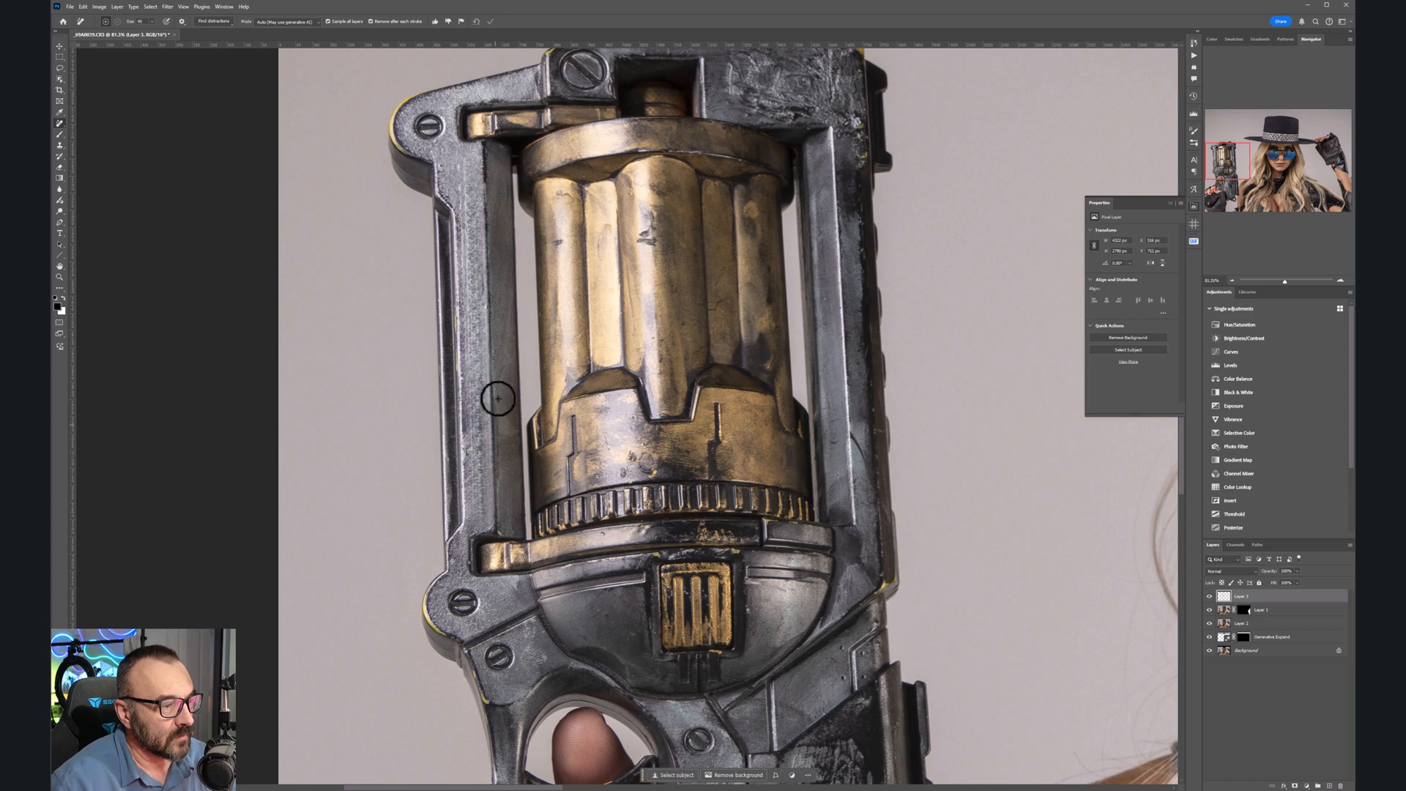
Step: Paint out the rough, scratched patches on the gun's lower body and the dark side panel beside it
left_click_drag(854, 433, 794, 635)
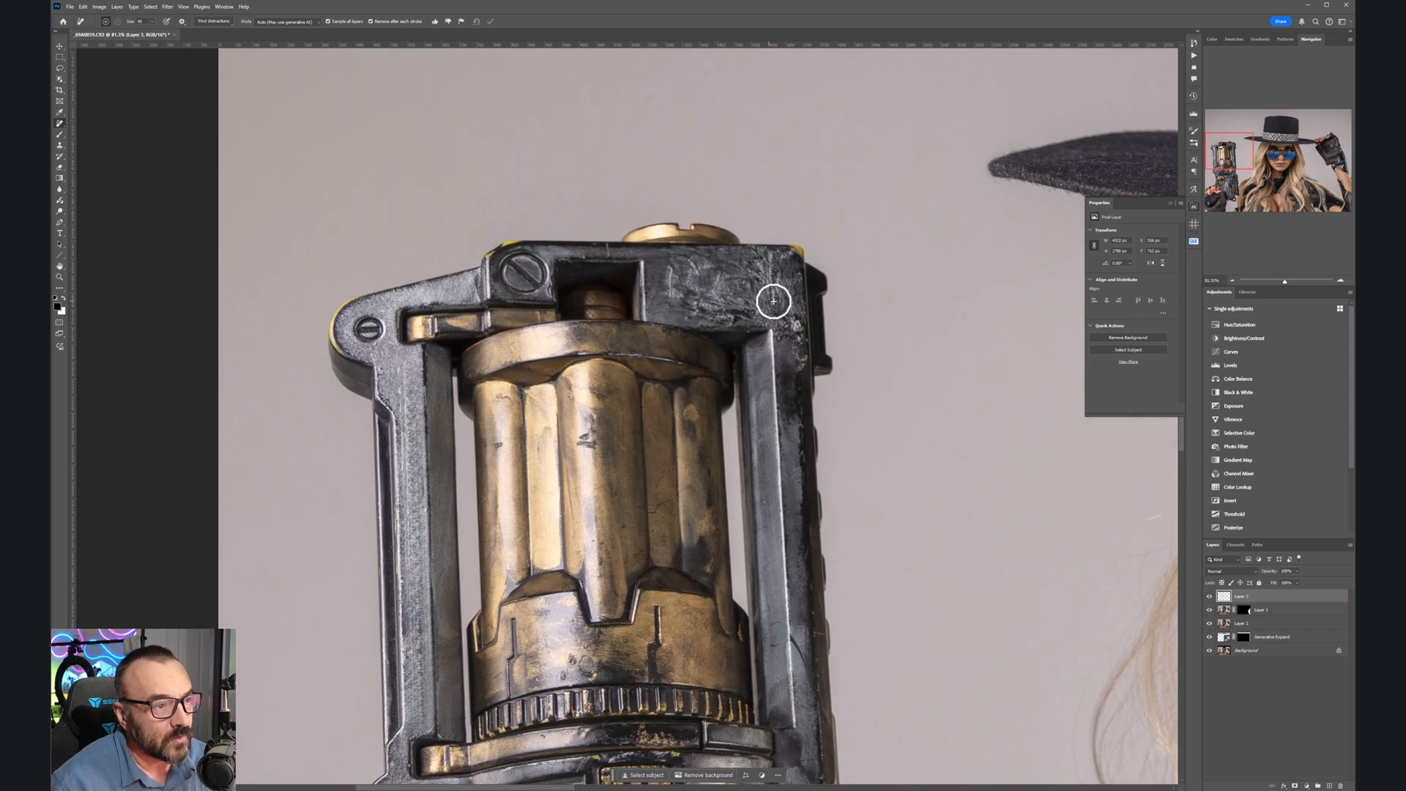
scroll(806, 440, "down", 15)
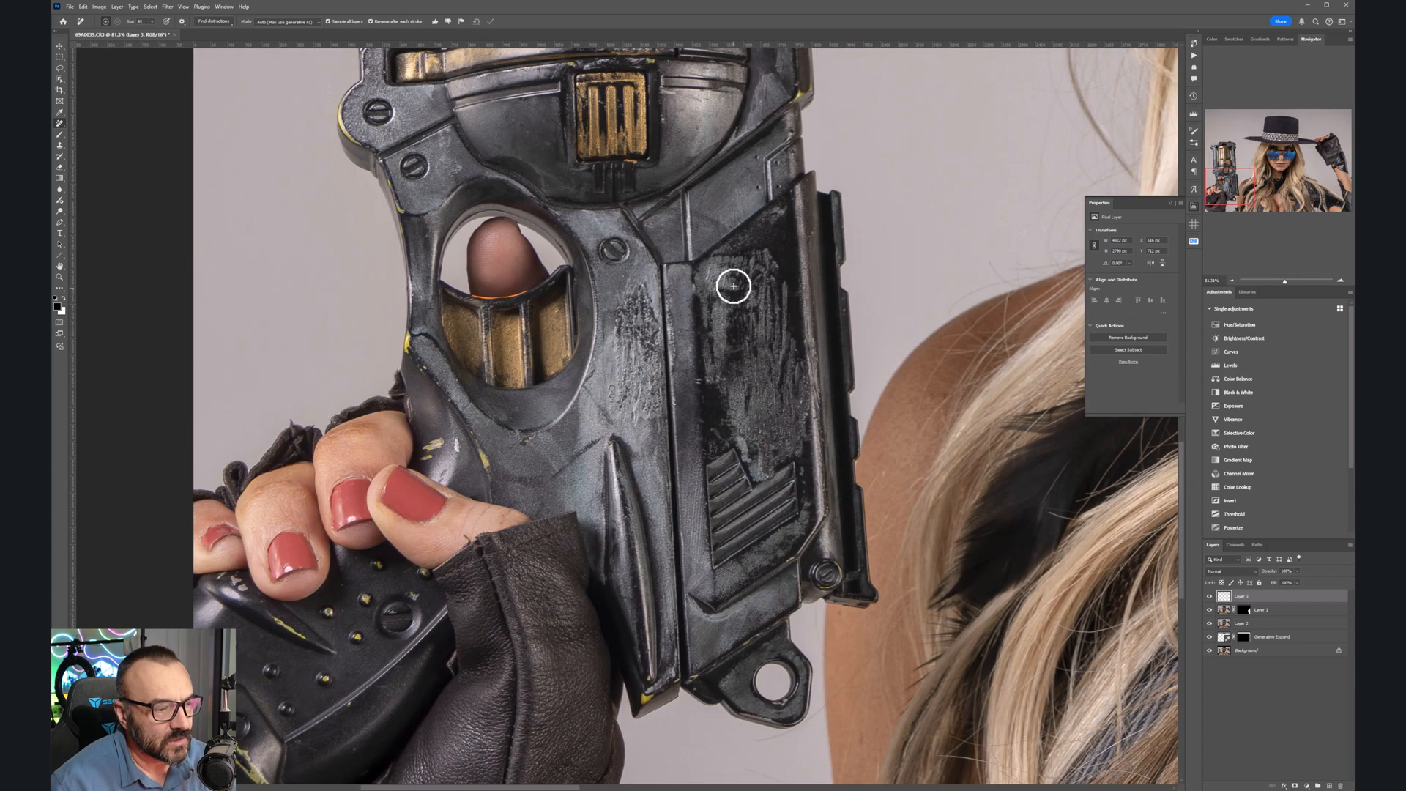
scroll(733, 286, "down", 1)
left_click_drag(637, 290, 653, 409)
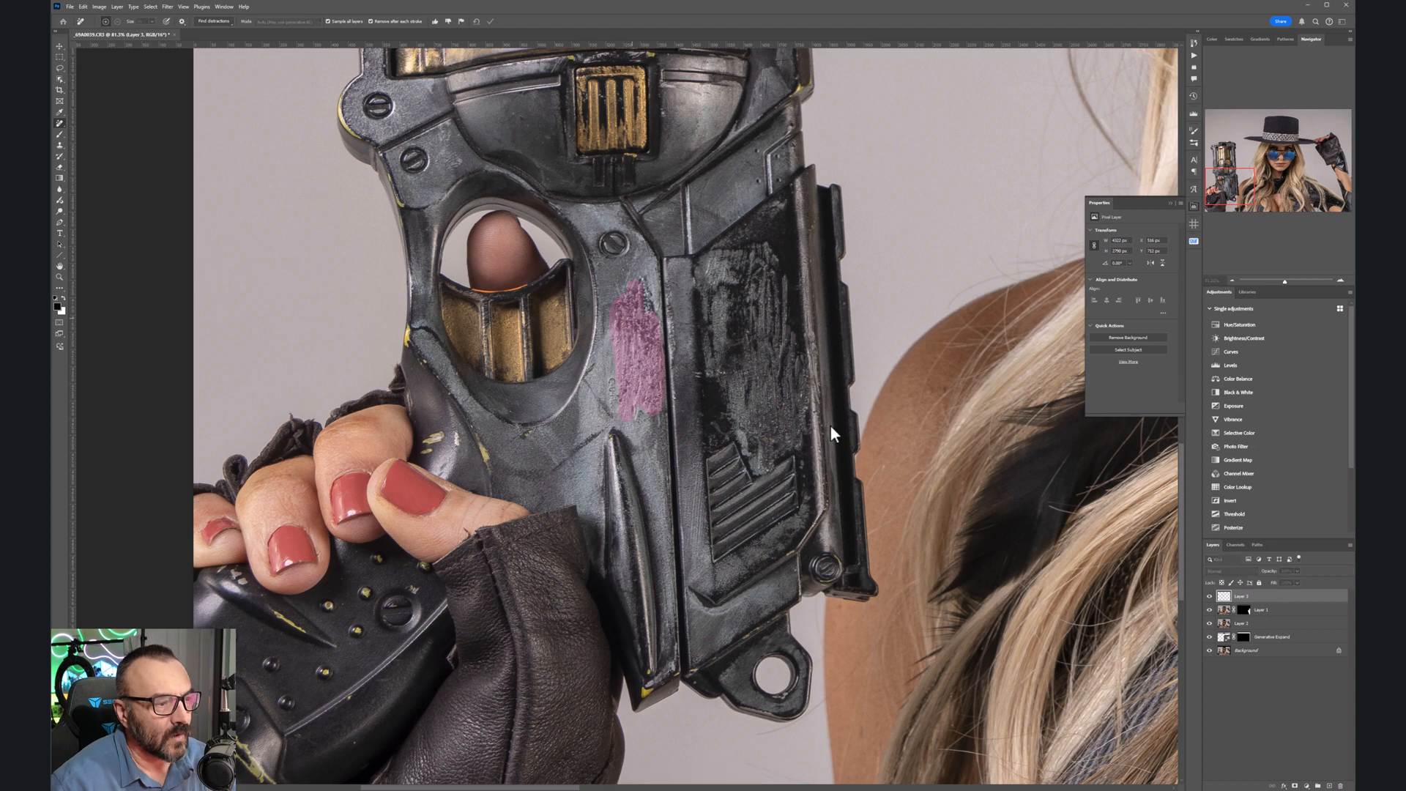
left_click_drag(644, 280, 647, 331)
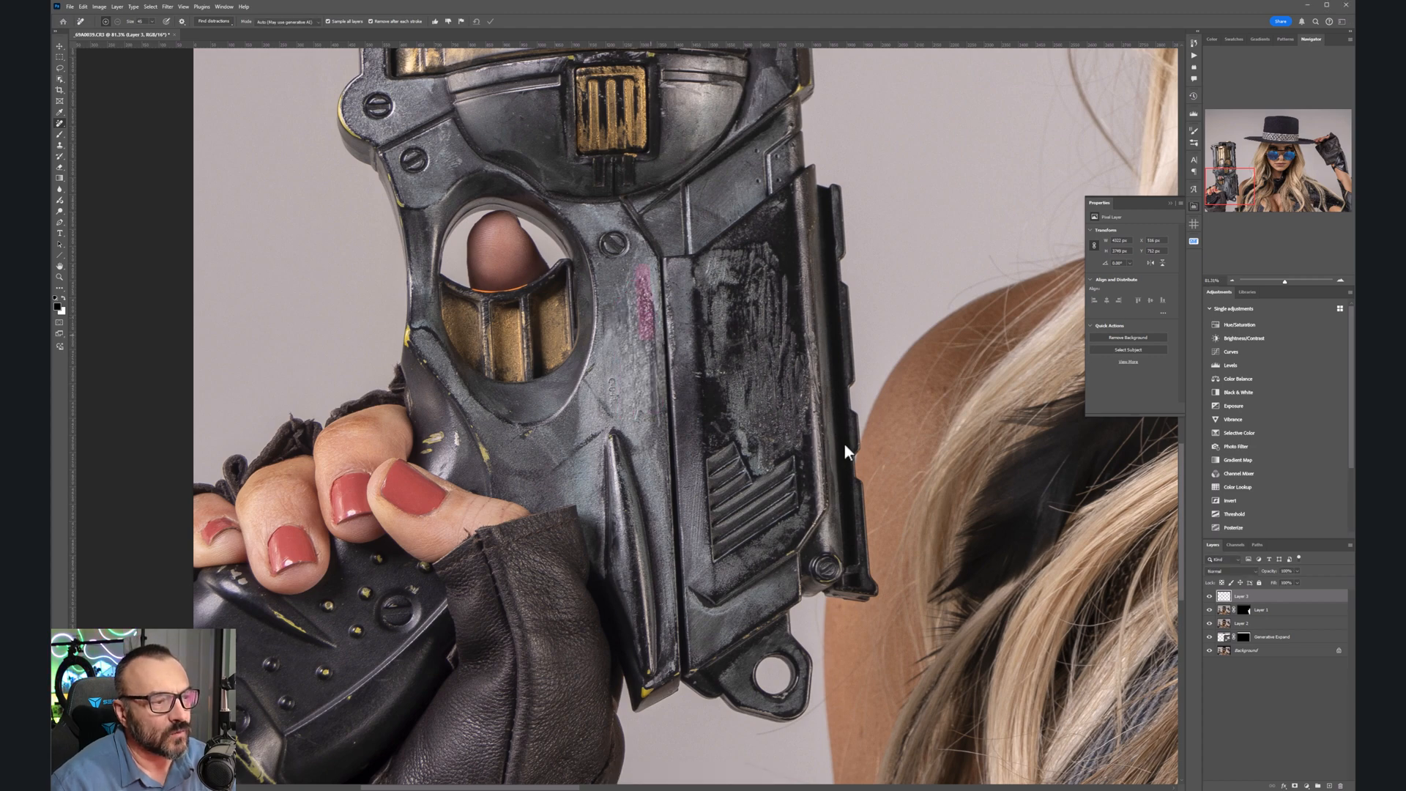
mouse_move(737, 251)
left_mouse_down()
mouse_move(712, 285)
mouse_move(741, 280)
mouse_move(726, 347)
mouse_move(755, 350)
mouse_move(773, 399)
mouse_move(753, 437)
mouse_move(765, 449)
mouse_move(774, 434)
mouse_move(750, 351)
mouse_move(764, 322)
mouse_move(782, 346)
mouse_move(794, 428)
mouse_move(762, 323)
mouse_move(726, 383)
mouse_move(709, 290)
mouse_move(723, 264)
mouse_move(761, 251)
mouse_move(775, 341)
mouse_move(796, 339)
mouse_move(800, 438)
mouse_move(776, 458)
mouse_move(733, 428)
mouse_move(754, 468)
mouse_move(787, 440)
left_mouse_up()
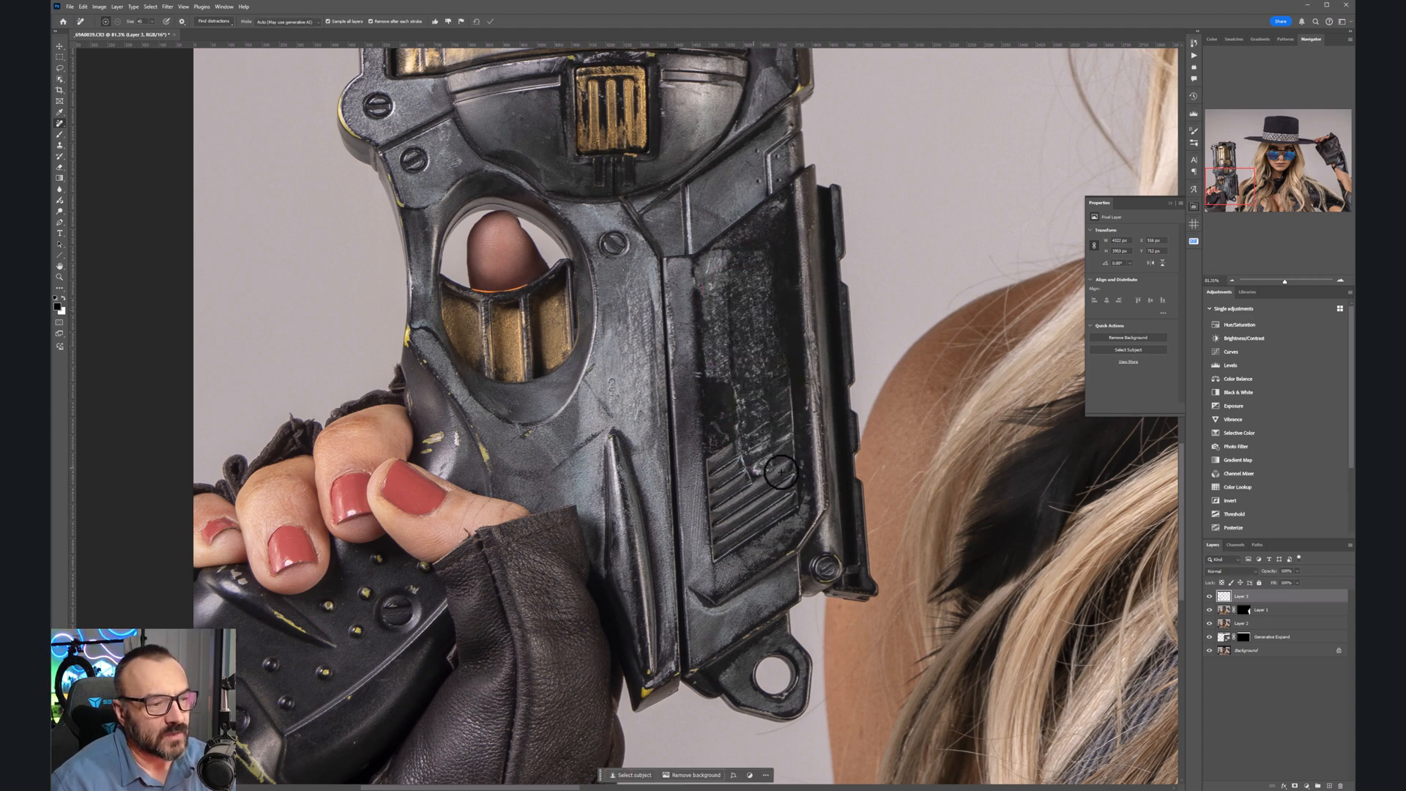
Step: Examine the glove, fingers, gun and remaining areas of the portrait at close range for further flaws
left_click_drag(572, 511, 805, 219)
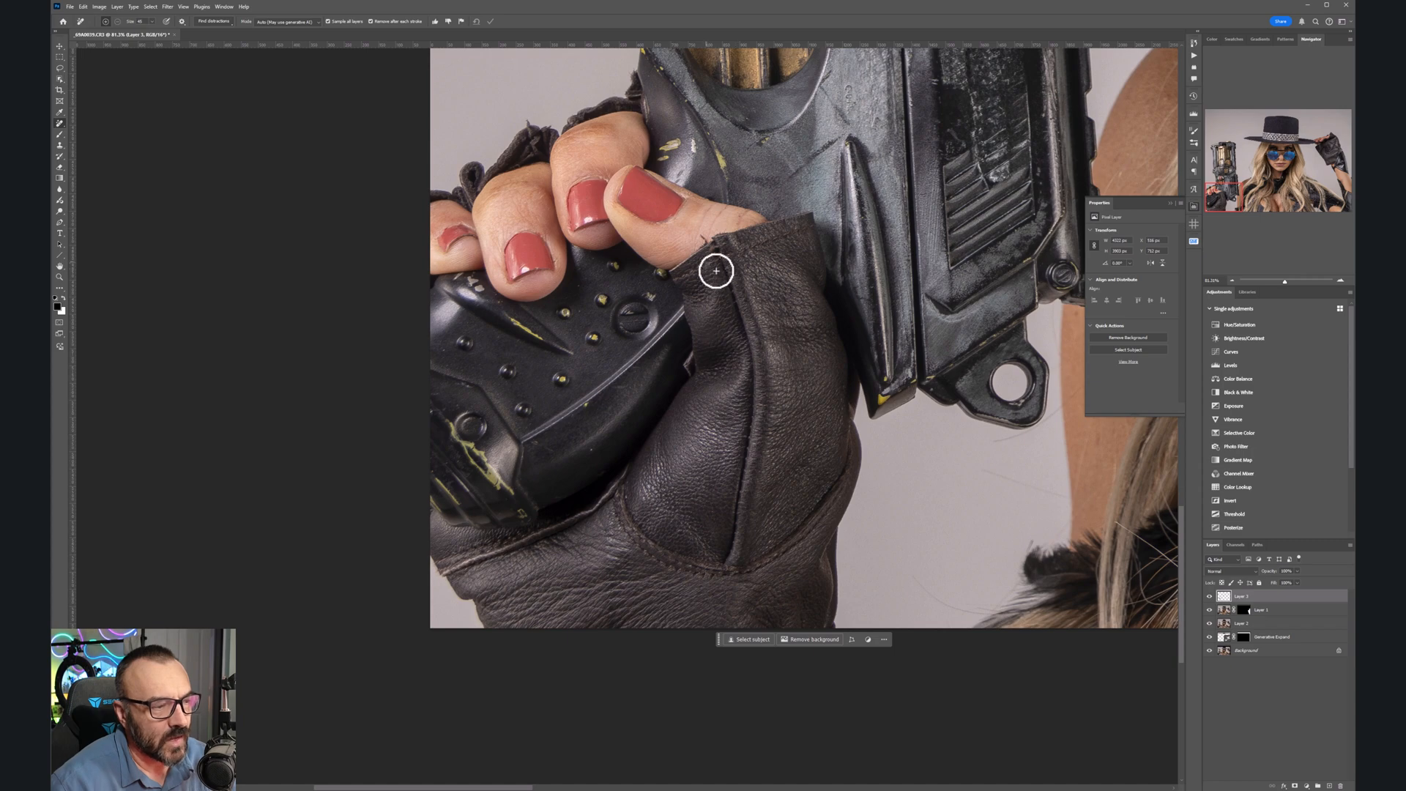
left_click_drag(885, 273, 651, 396)
left_click_drag(715, 256, 644, 454)
left_click_drag(541, 362, 685, 441)
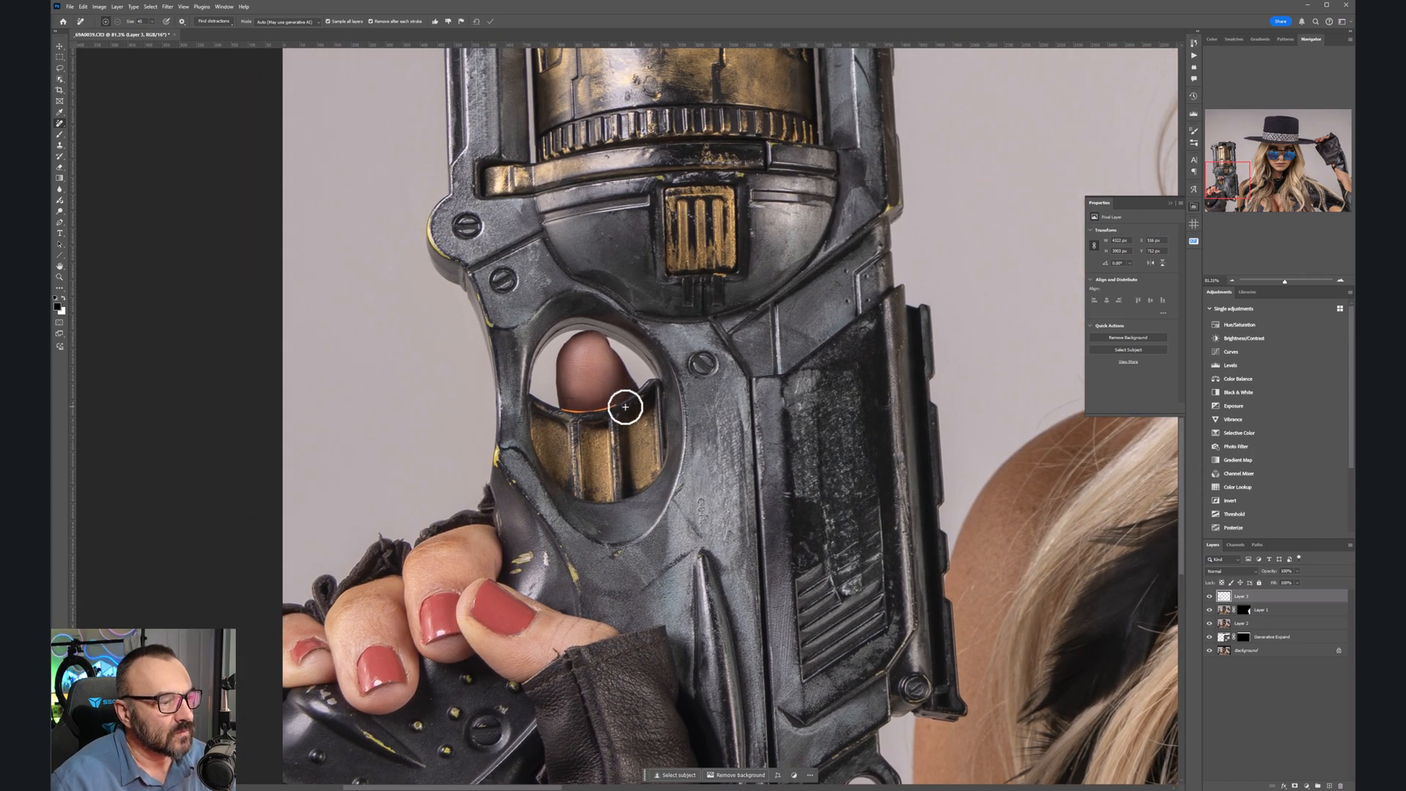
left_click_drag(701, 262, 559, 709)
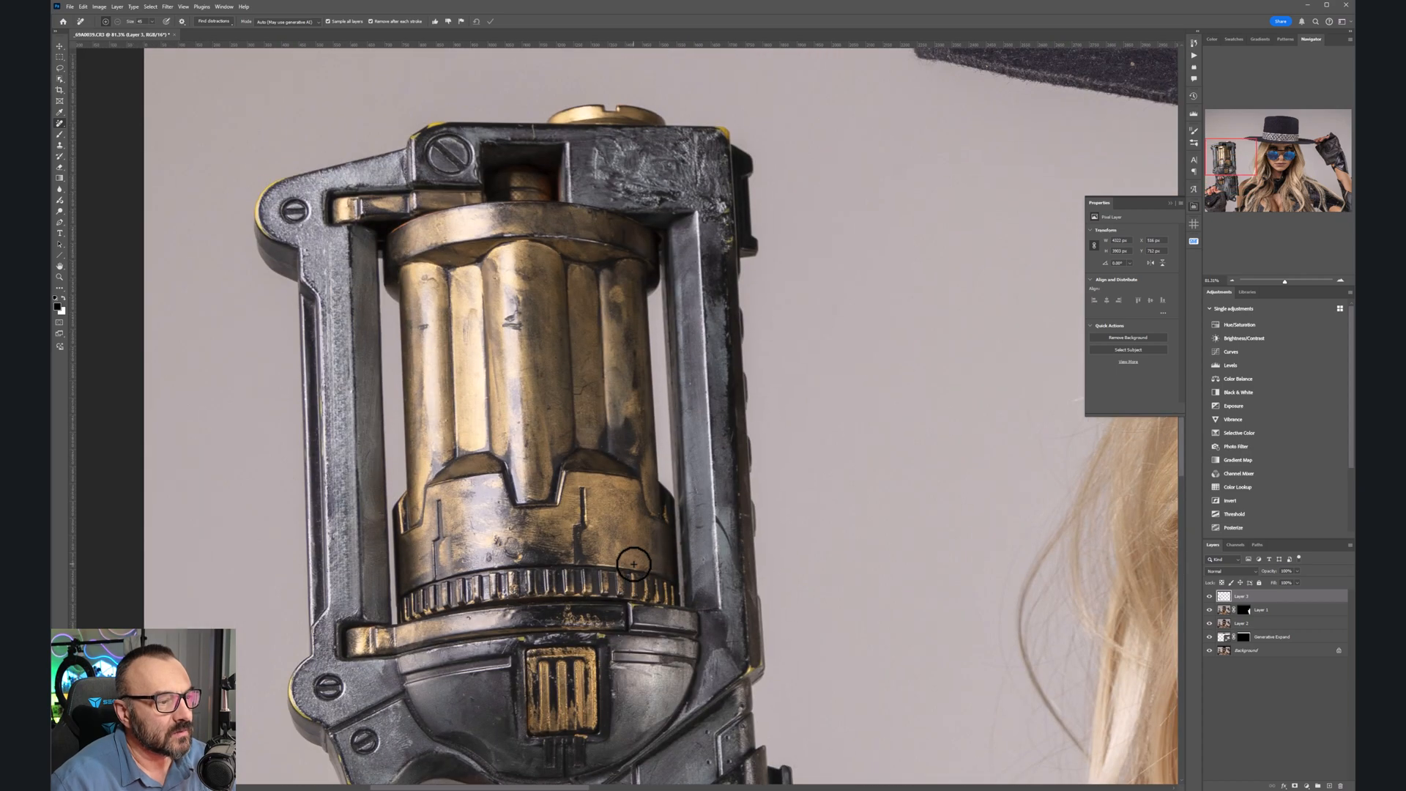
left_click_drag(712, 570, 218, 356)
left_click_drag(775, 418, 414, 91)
left_click_drag(429, 267, 546, 223)
left_click_drag(632, 353, 78, 133)
left_click_drag(766, 227, 808, 675)
left_click_drag(562, 239, 796, 637)
left_click_drag(701, 208, 742, 484)
Step: Rename the layer holding the Remove tool retouching as touchup
scroll(602, 389, "down", 6)
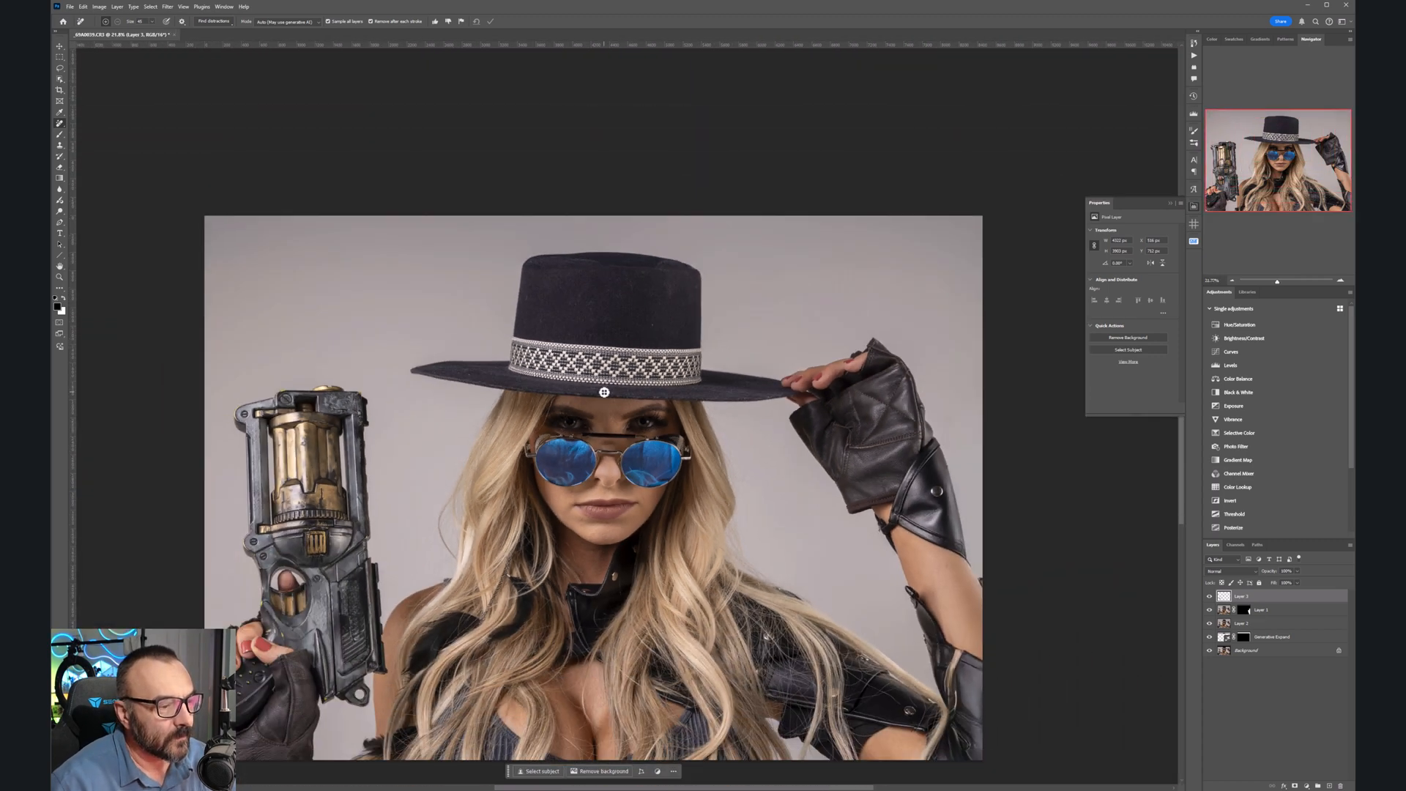
scroll(604, 393, "down", 1)
left_click_drag(671, 486, 673, 389)
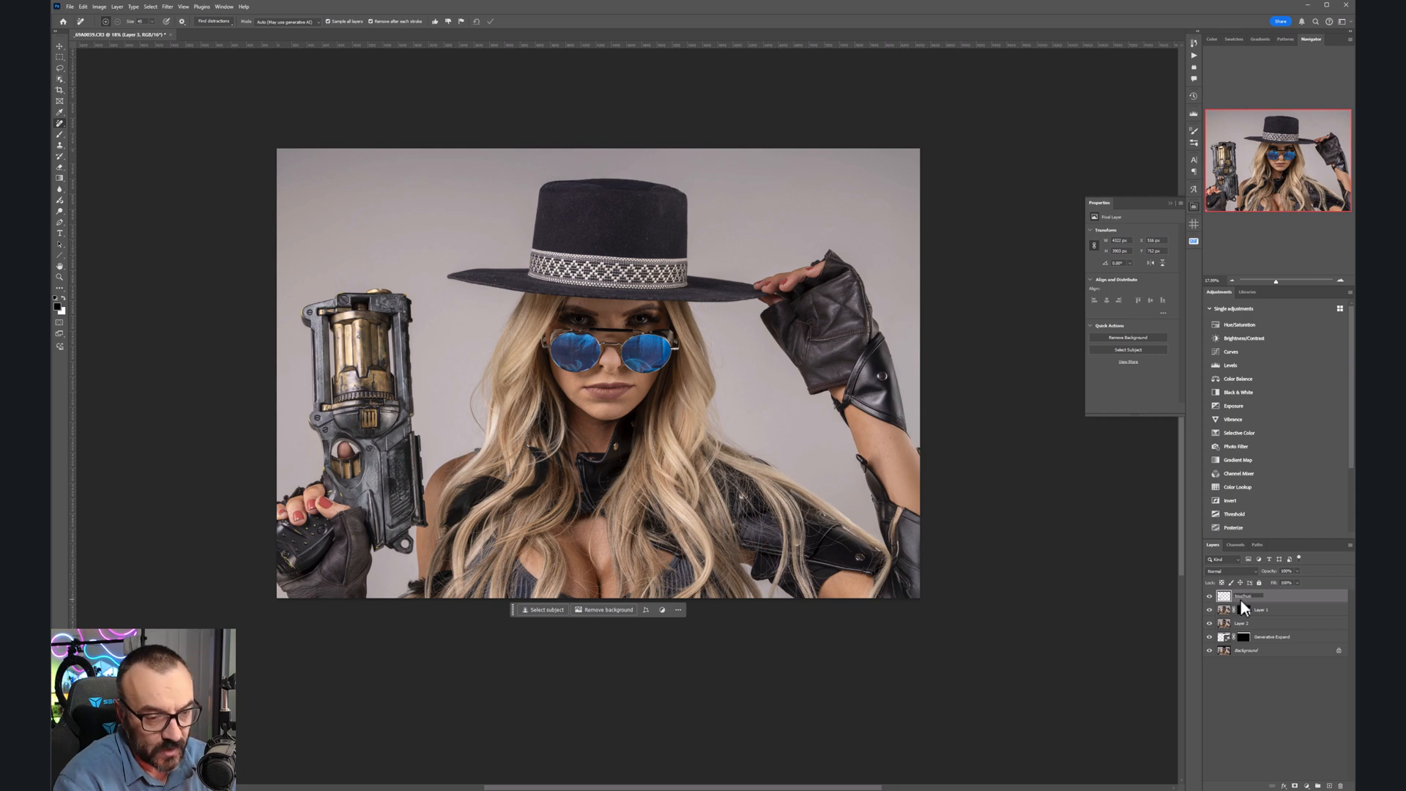
key("Return")
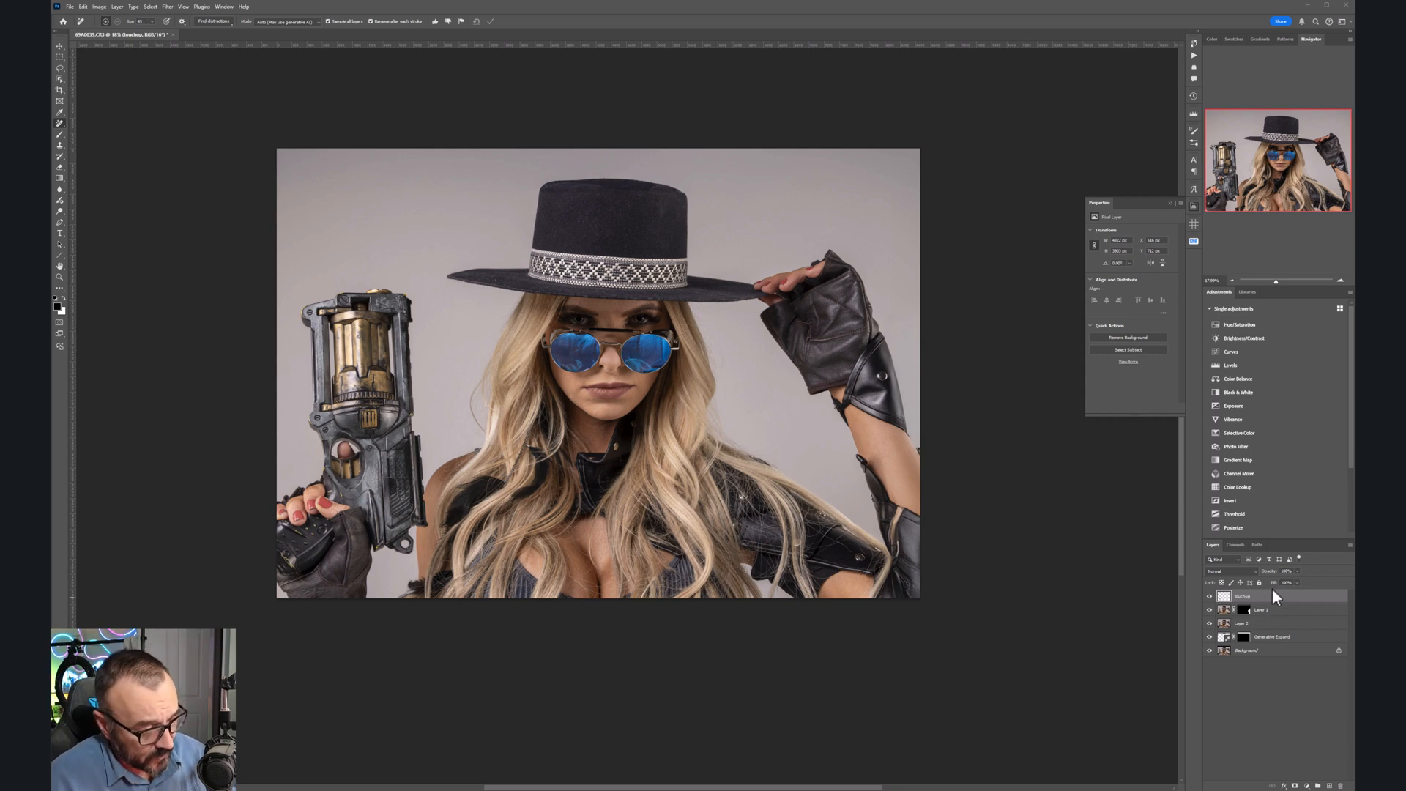
Step: Stamp all visible layers into a new merged layer and name it smooth
key("ctrl+alt+shift+e")
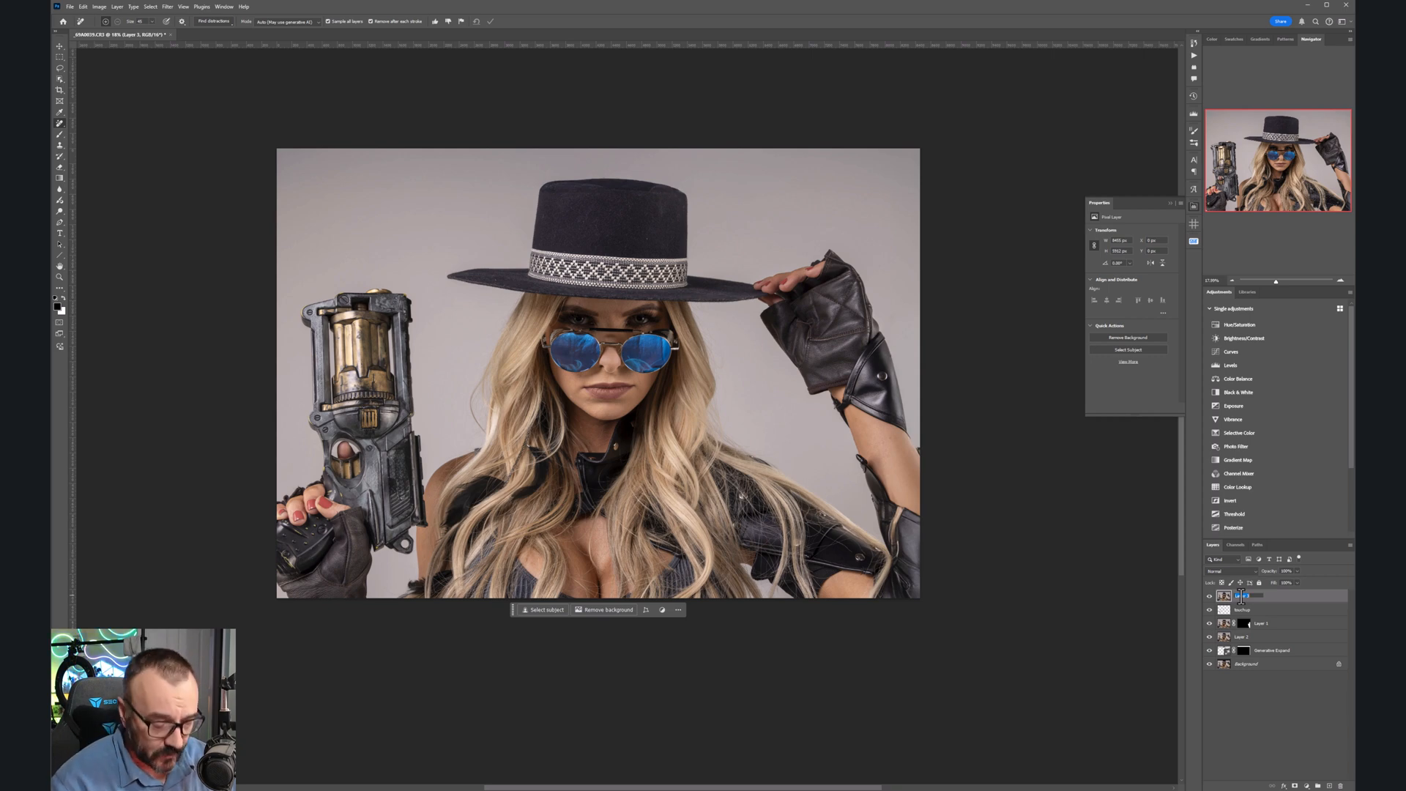
key("BackSpace")
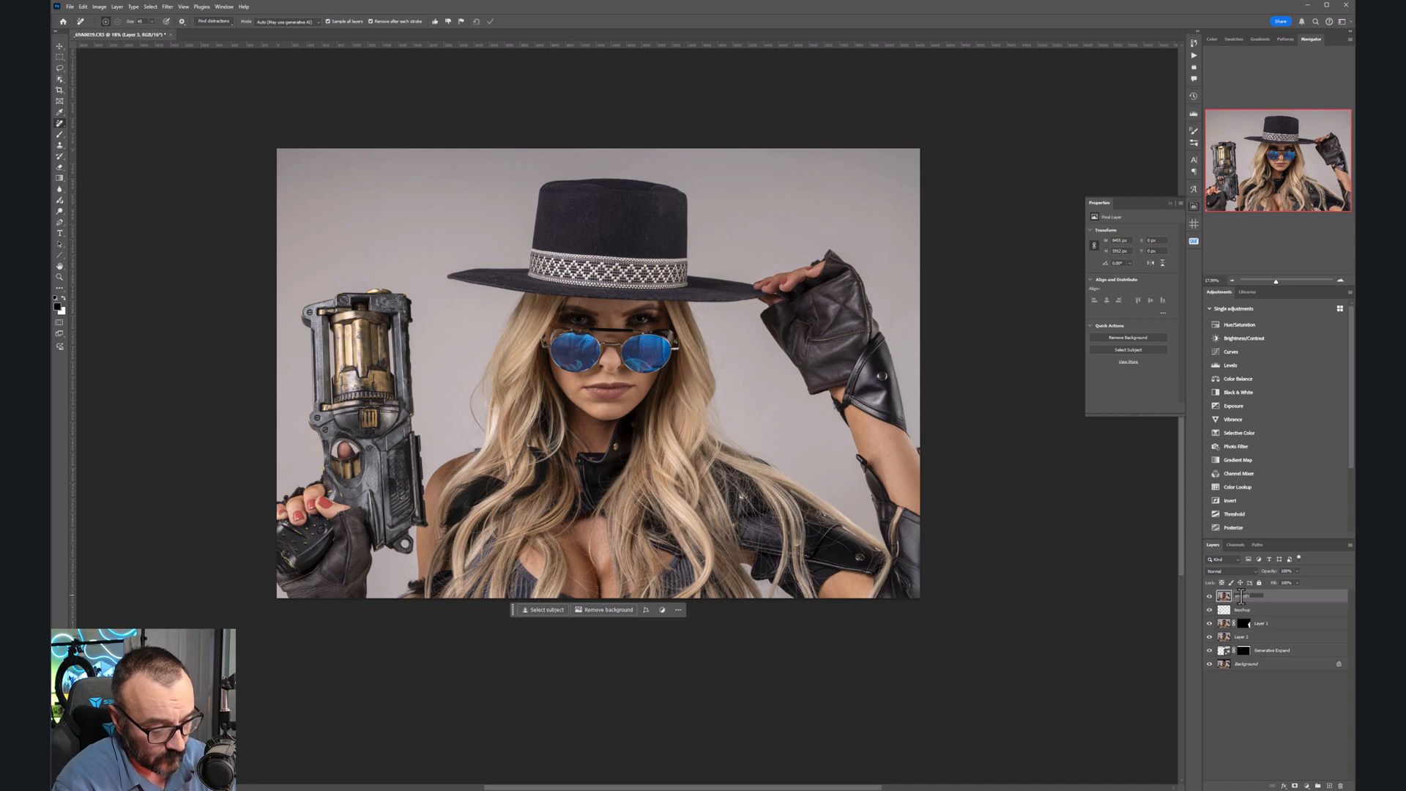
type("smooth")
left_click(1315, 598)
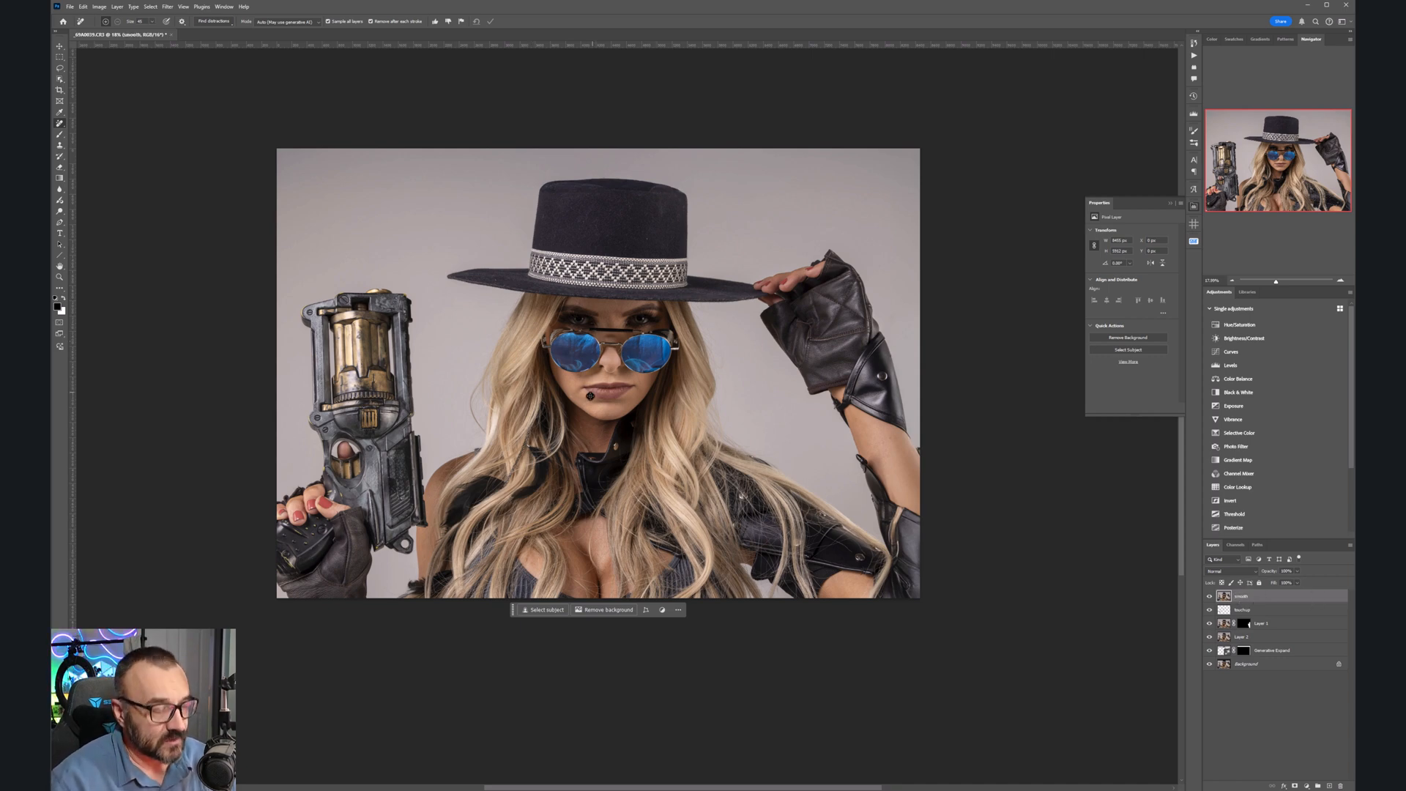
Step: Open the Dust & Scratches filter for the smooth layer, with the facial skin in close view
left_click(60, 46)
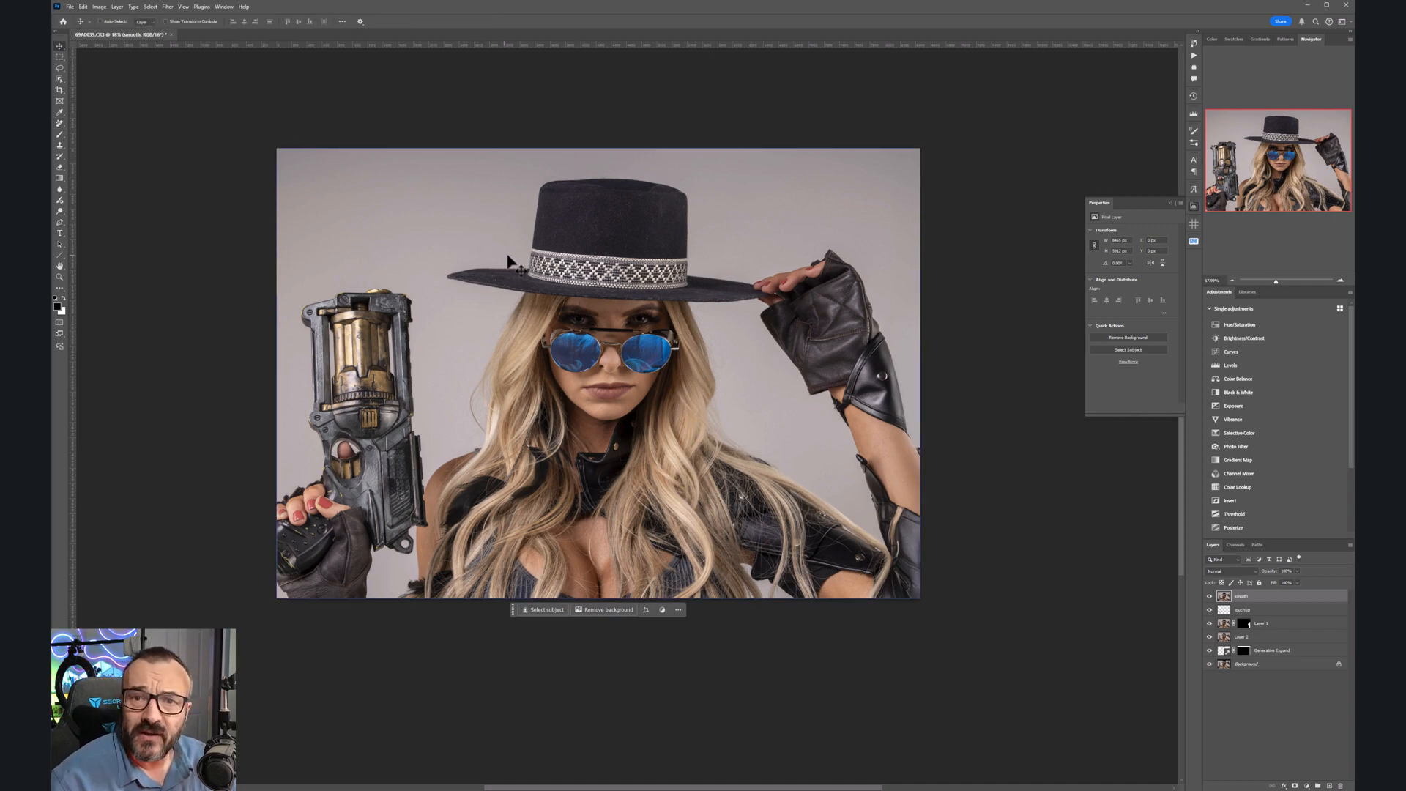
scroll(507, 262, "up", 8)
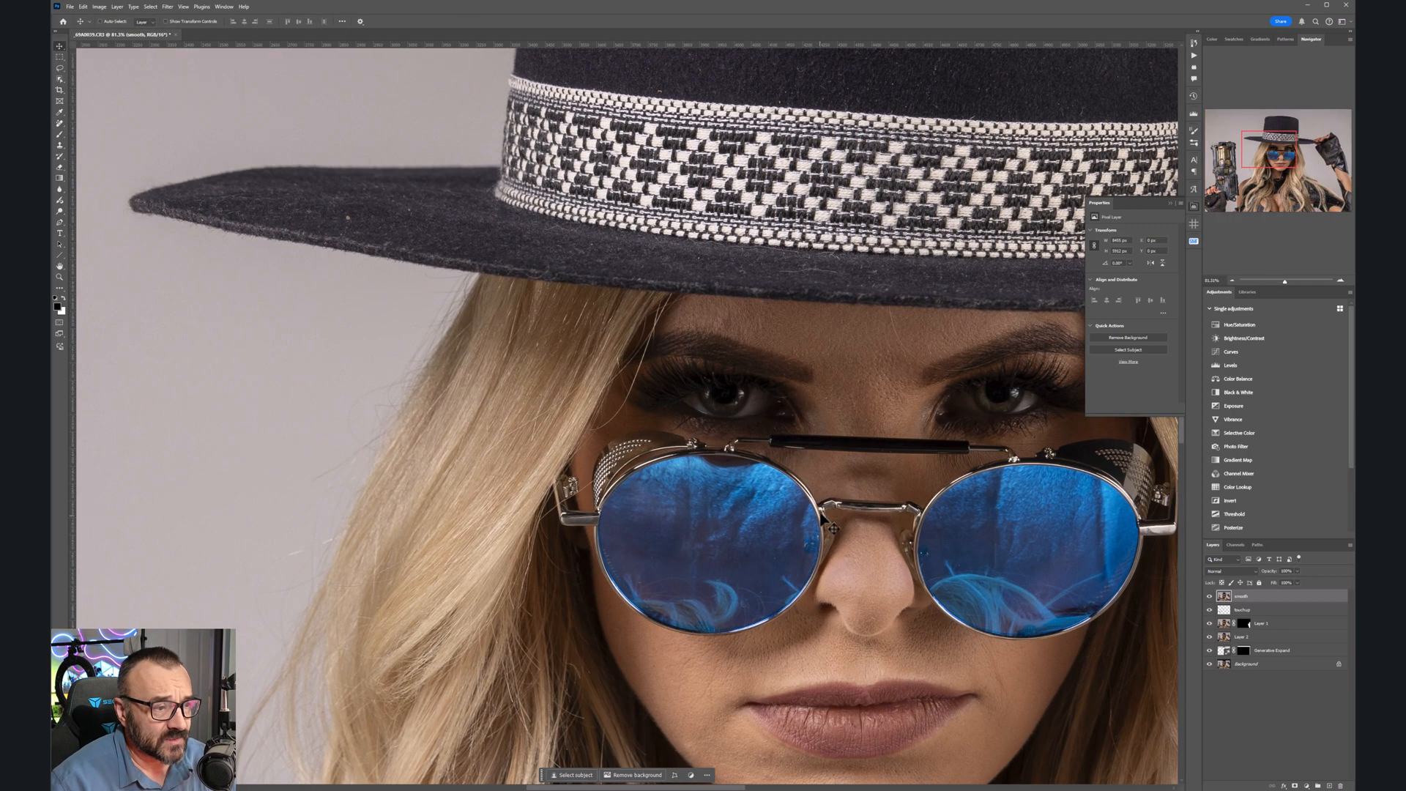
left_click_drag(816, 538, 719, 291)
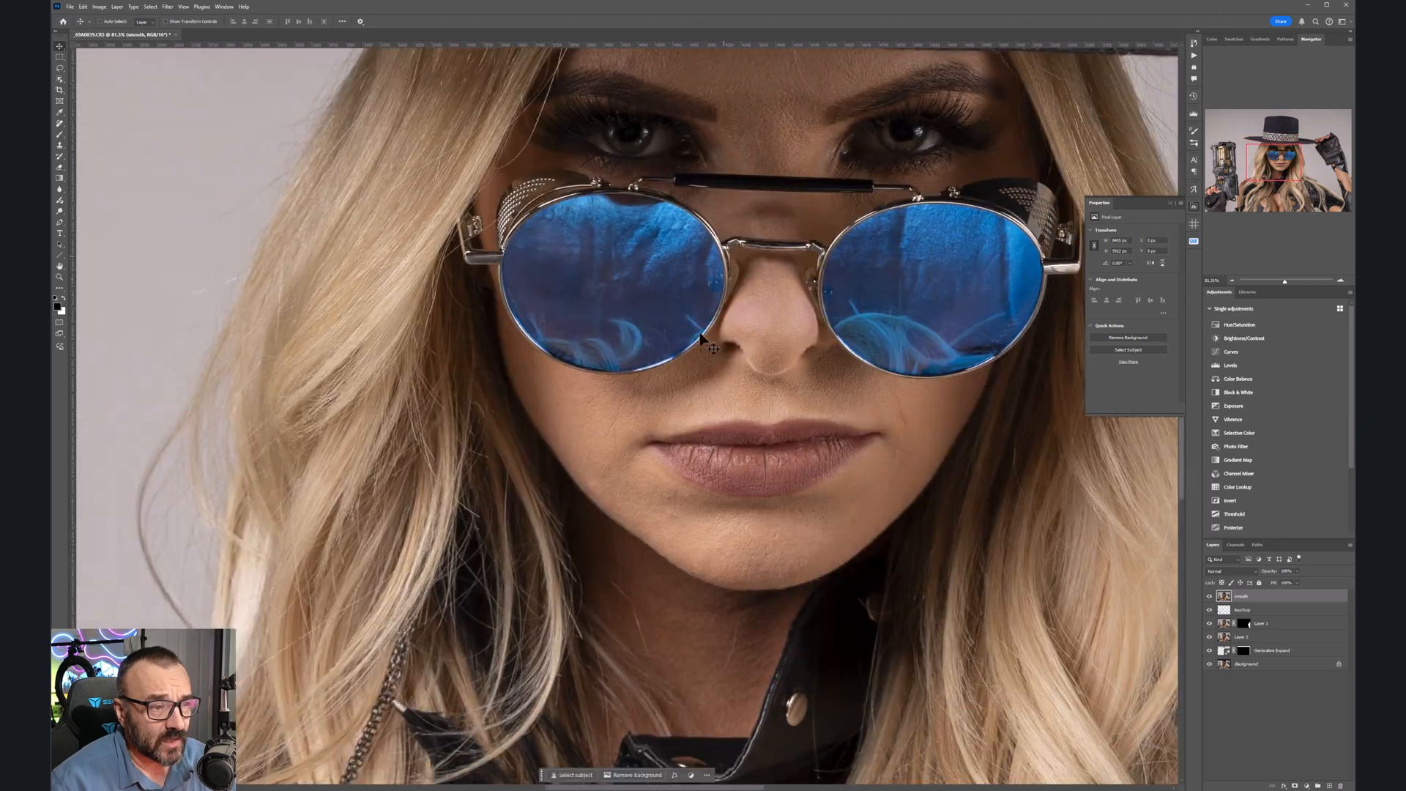
scroll(740, 344, "up", 3)
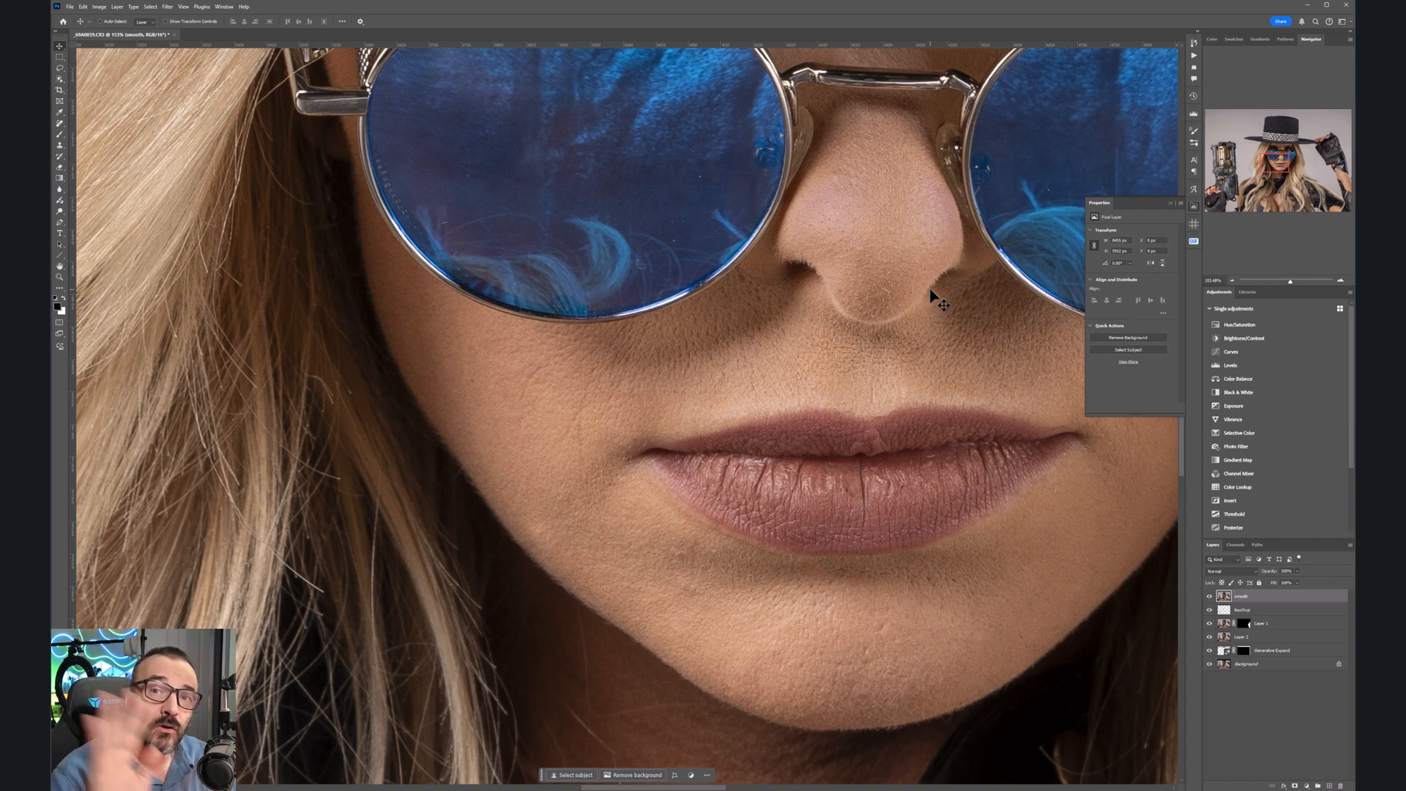
left_click_drag(842, 324, 733, 249)
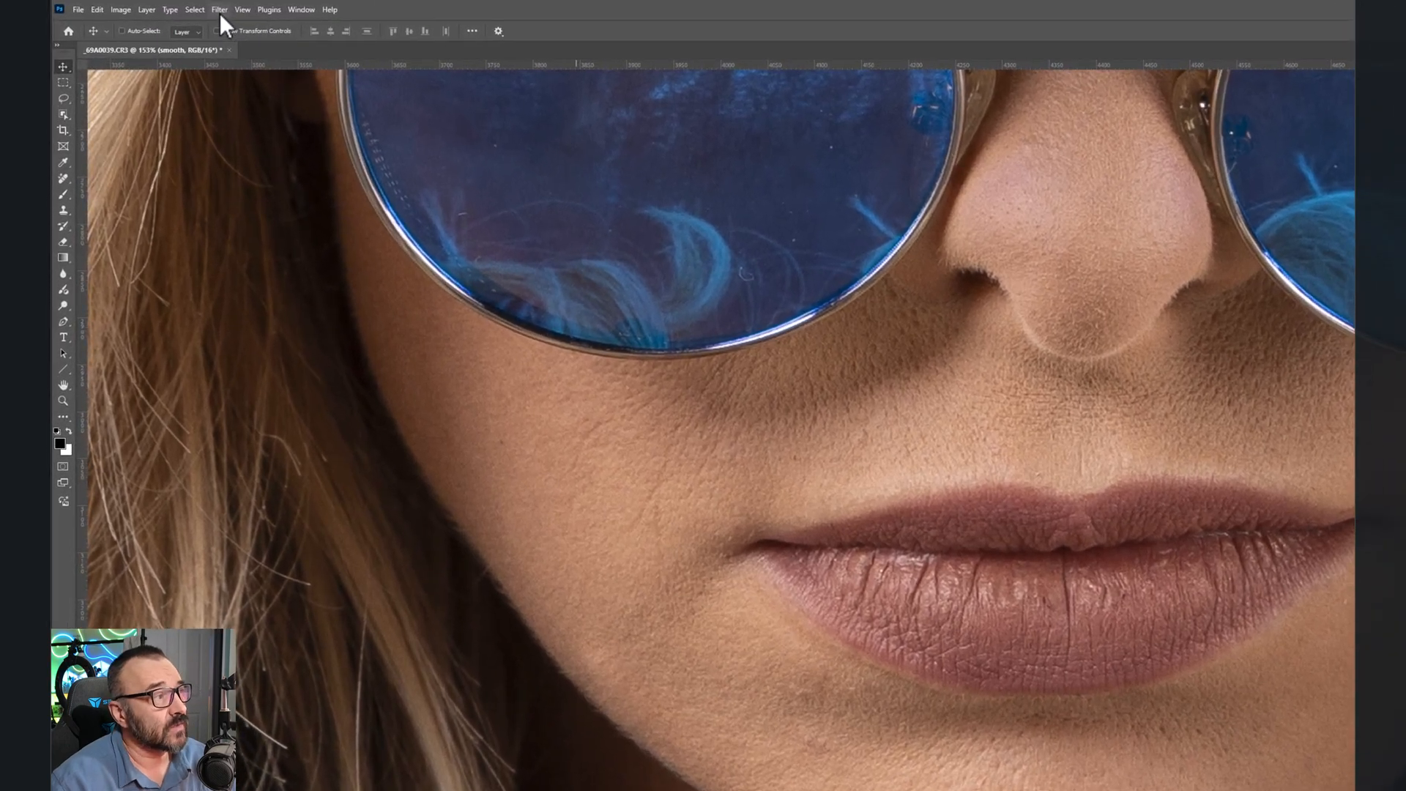
left_click(169, 7)
mouse_move(298, 201)
left_click(401, 229)
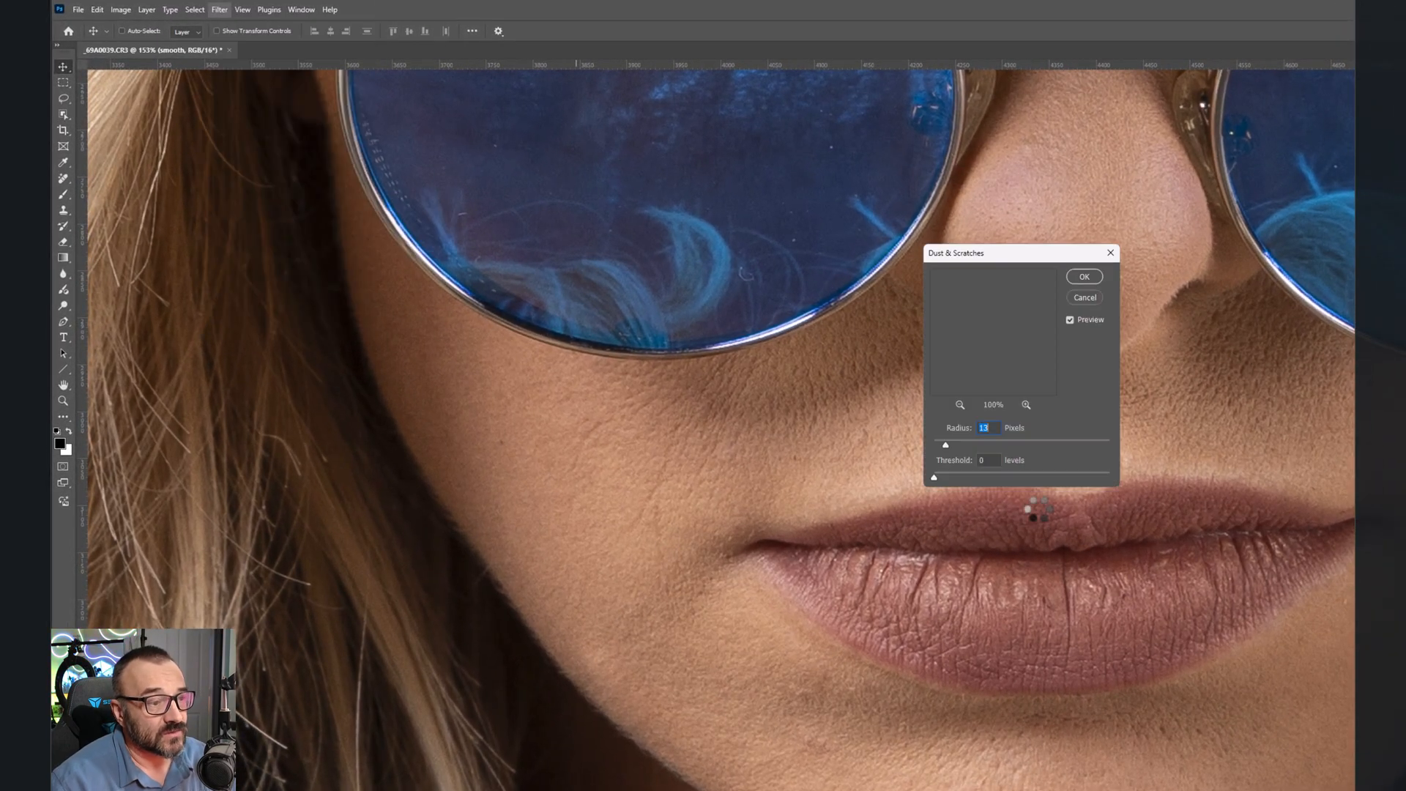
Step: Apply Dust & Scratches to the smooth layer with a radius of 17 pixels
left_click_drag(1016, 257, 1228, 211)
left_click(905, 600)
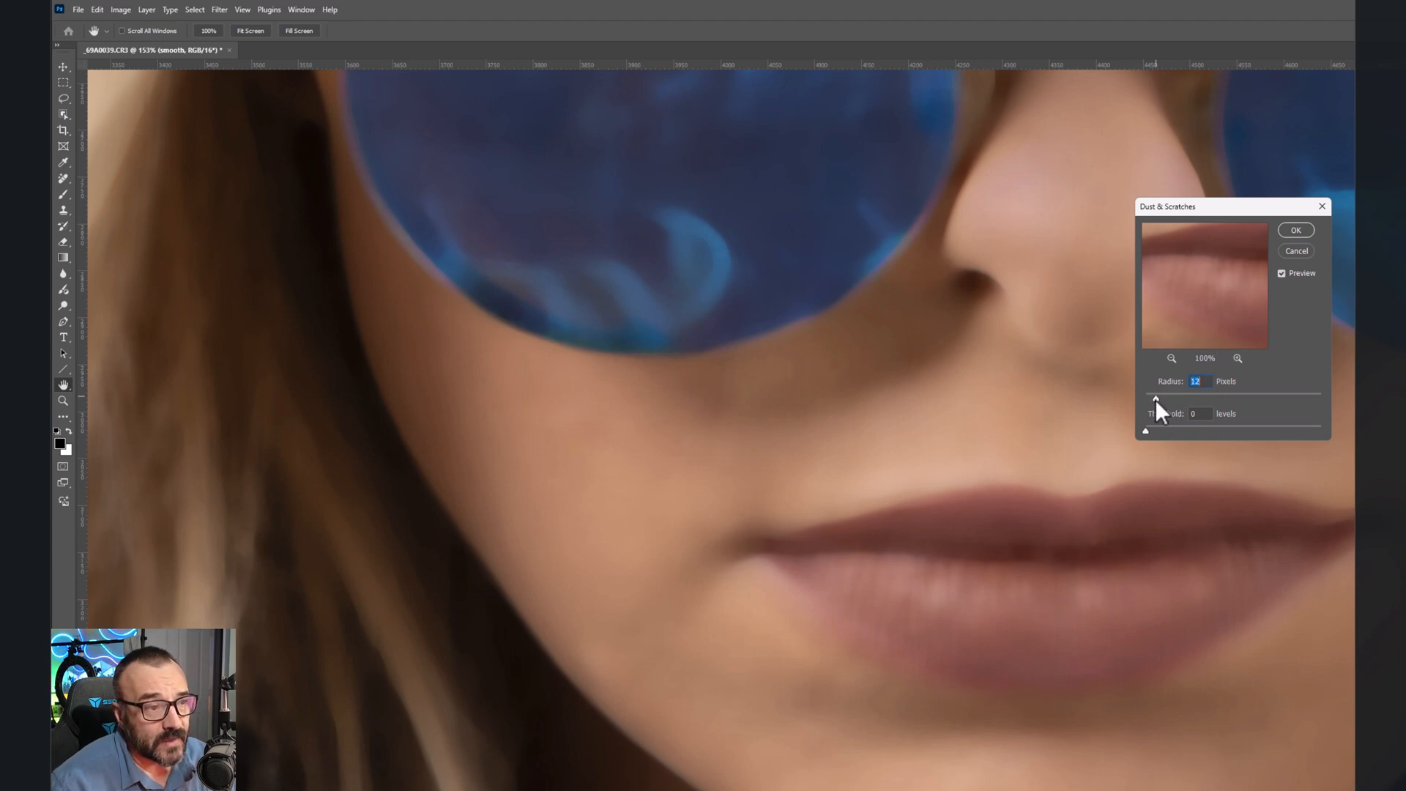
left_click_drag(1155, 399, 1154, 399)
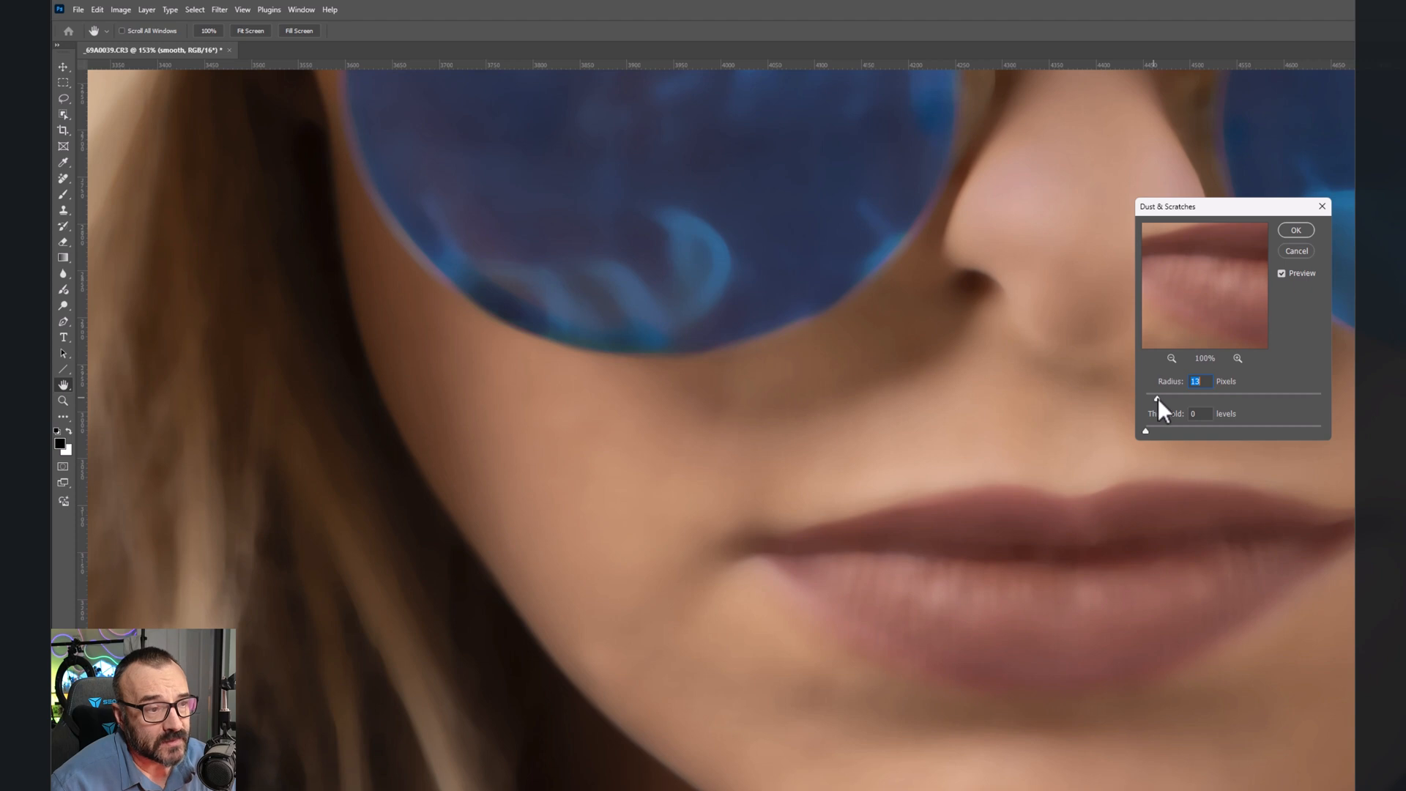
left_click_drag(1157, 399, 1155, 399)
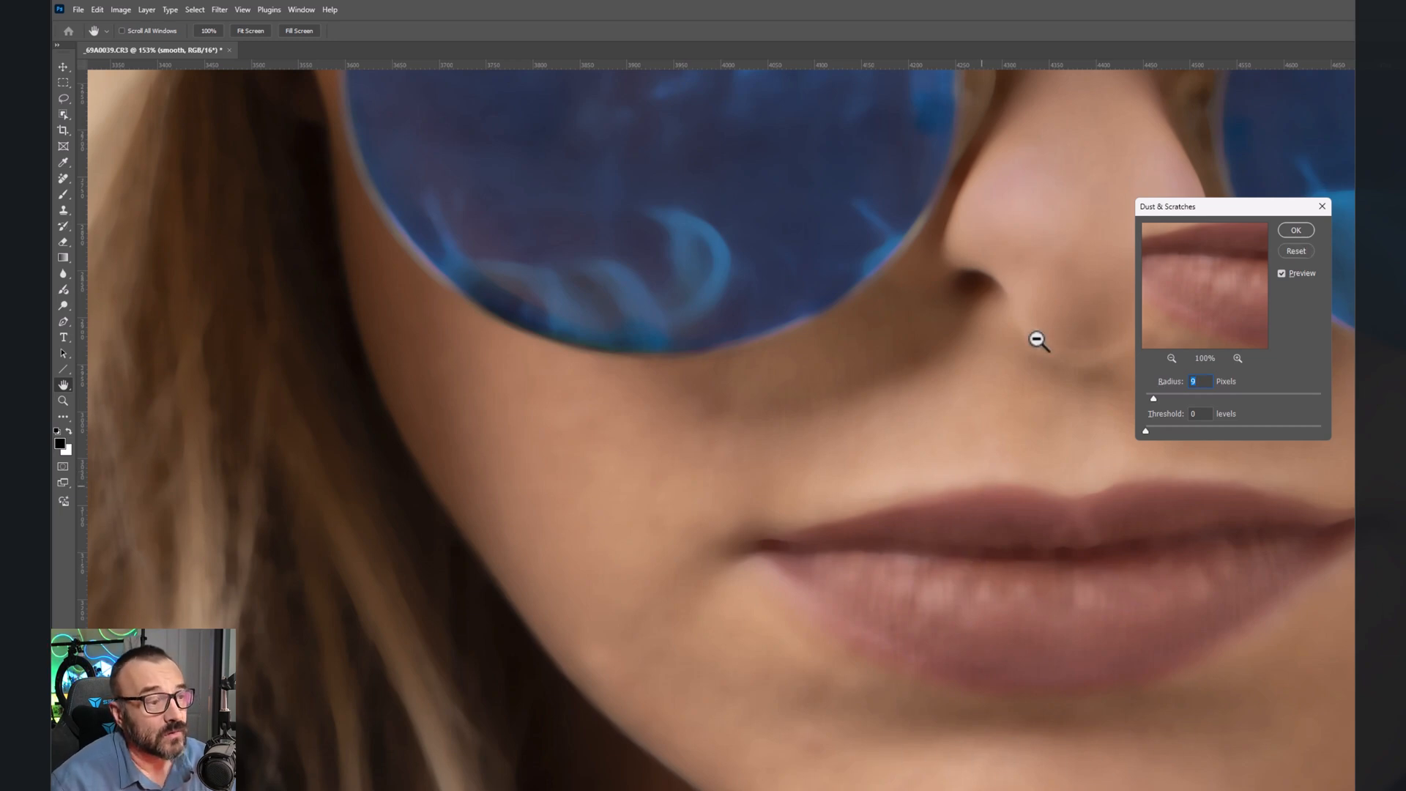
left_click_drag(1002, 363, 987, 461)
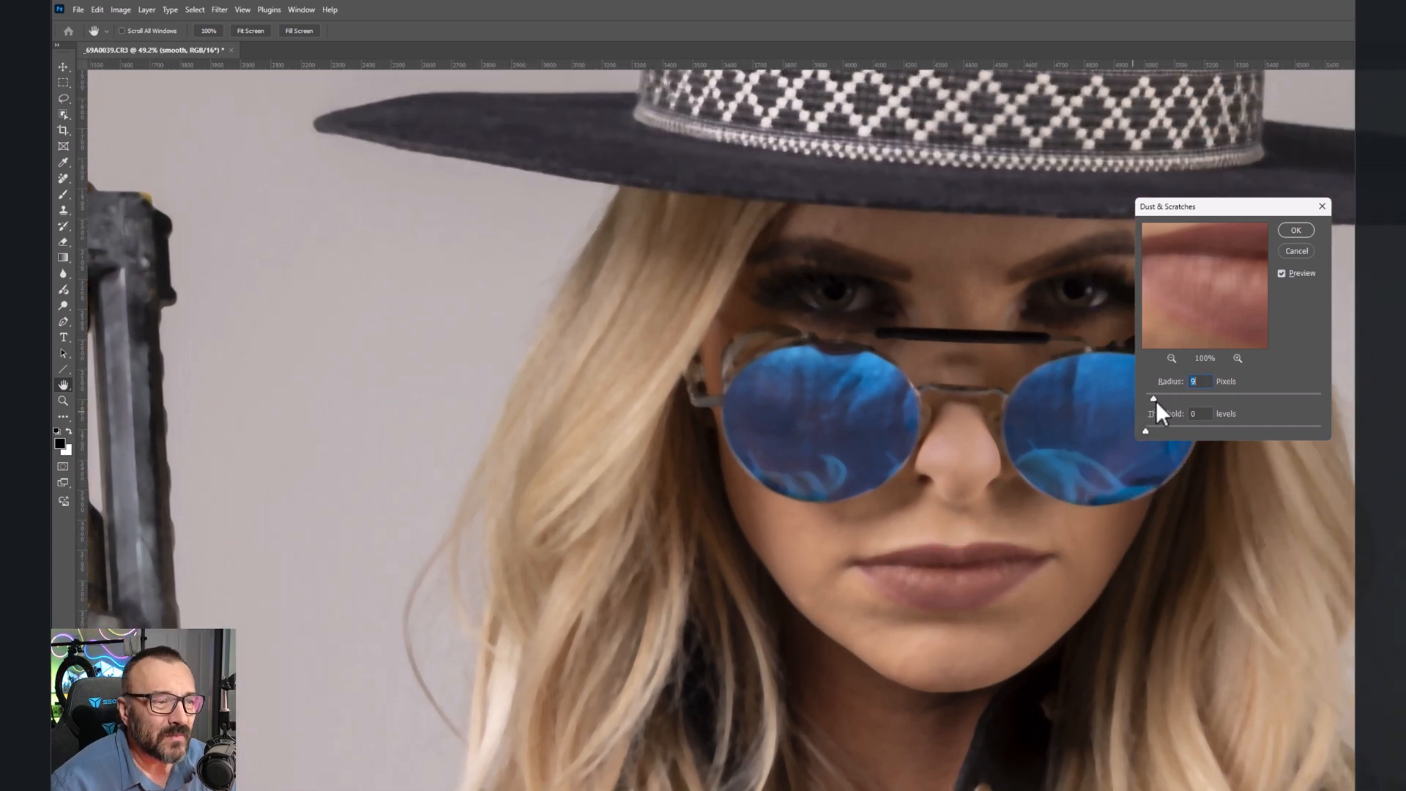
left_click_drag(1155, 400, 1157, 398)
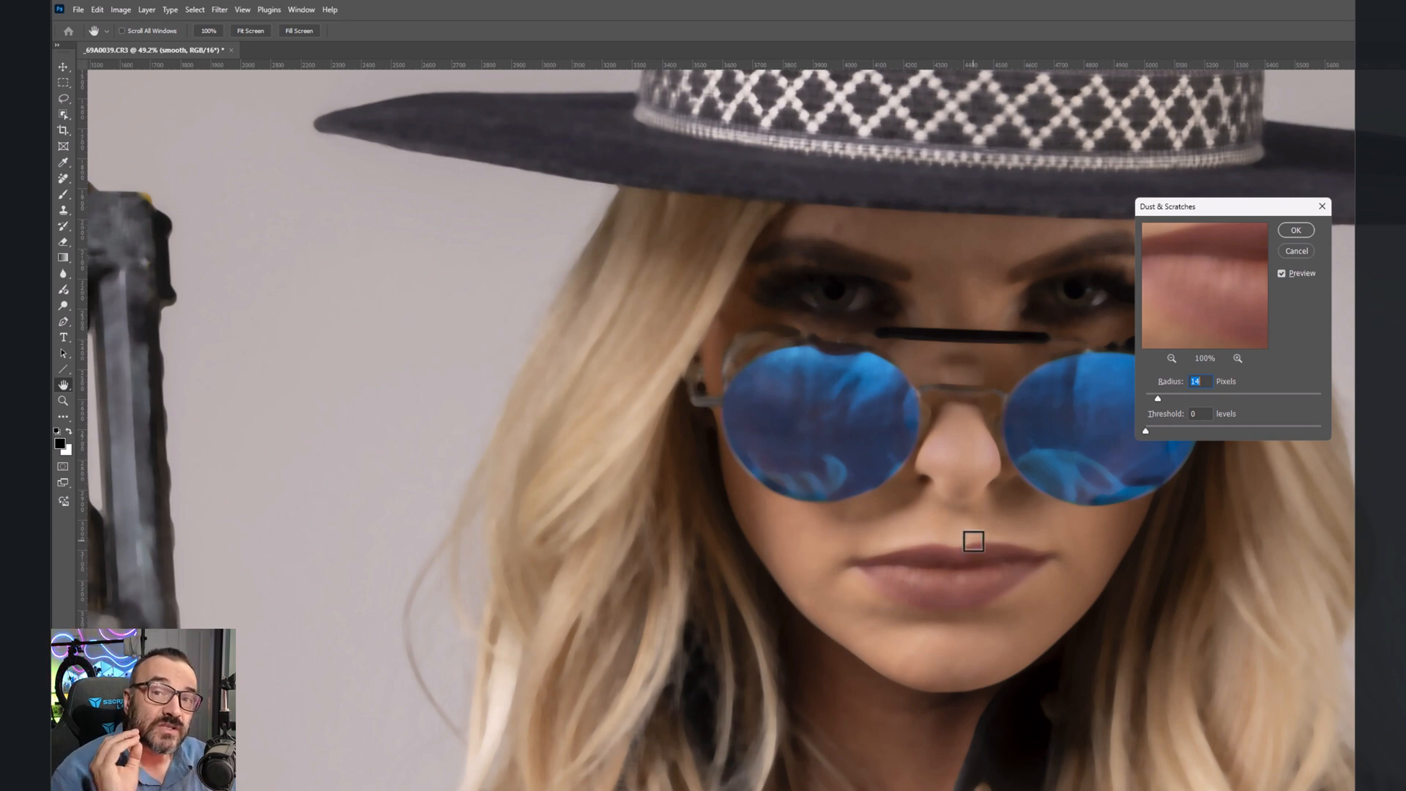
type("15")
left_click_drag(1158, 398, 1161, 398)
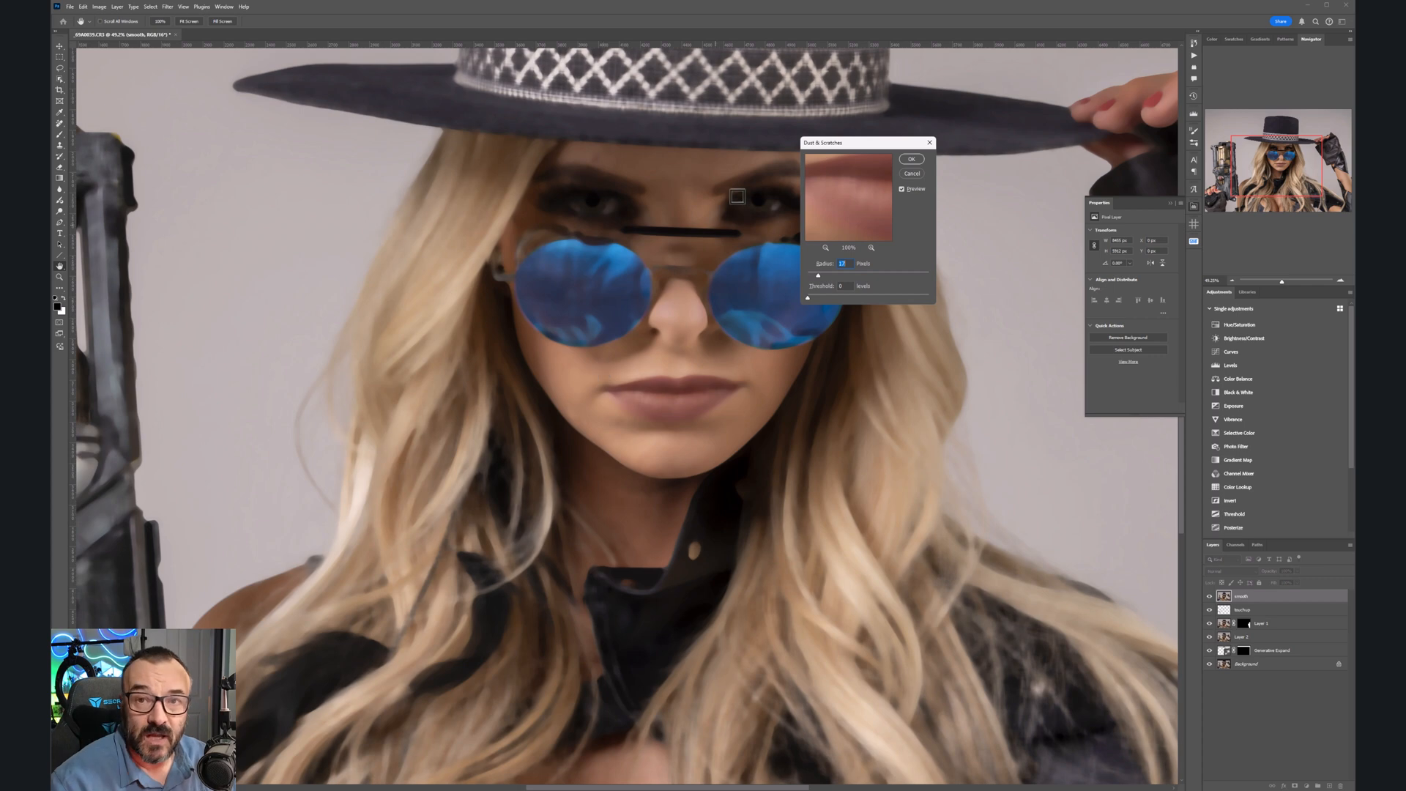
left_click(912, 160)
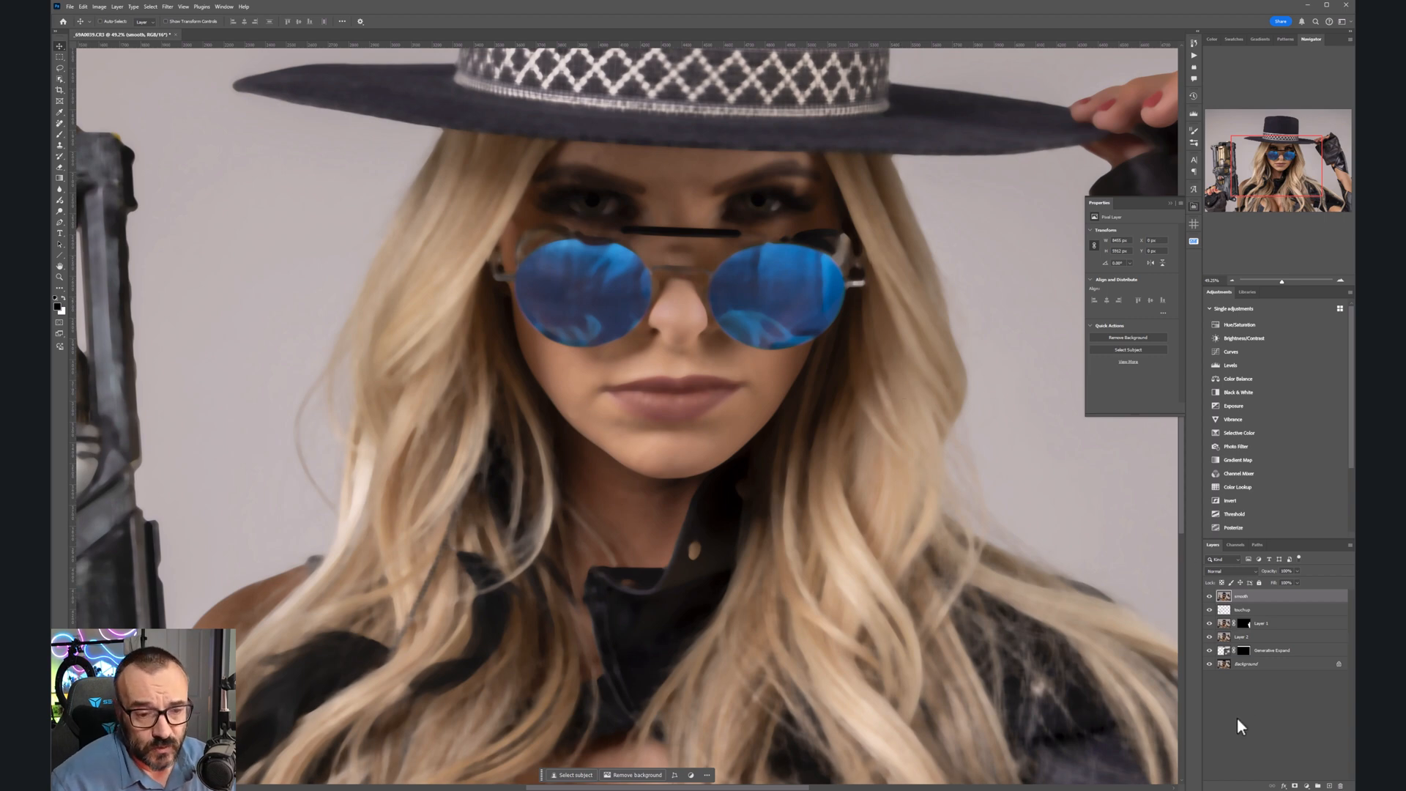
Step: Hide the smooth layer behind a black mask and set the Brush tool's opacity to 10%
left_click(1294, 786, "alt")
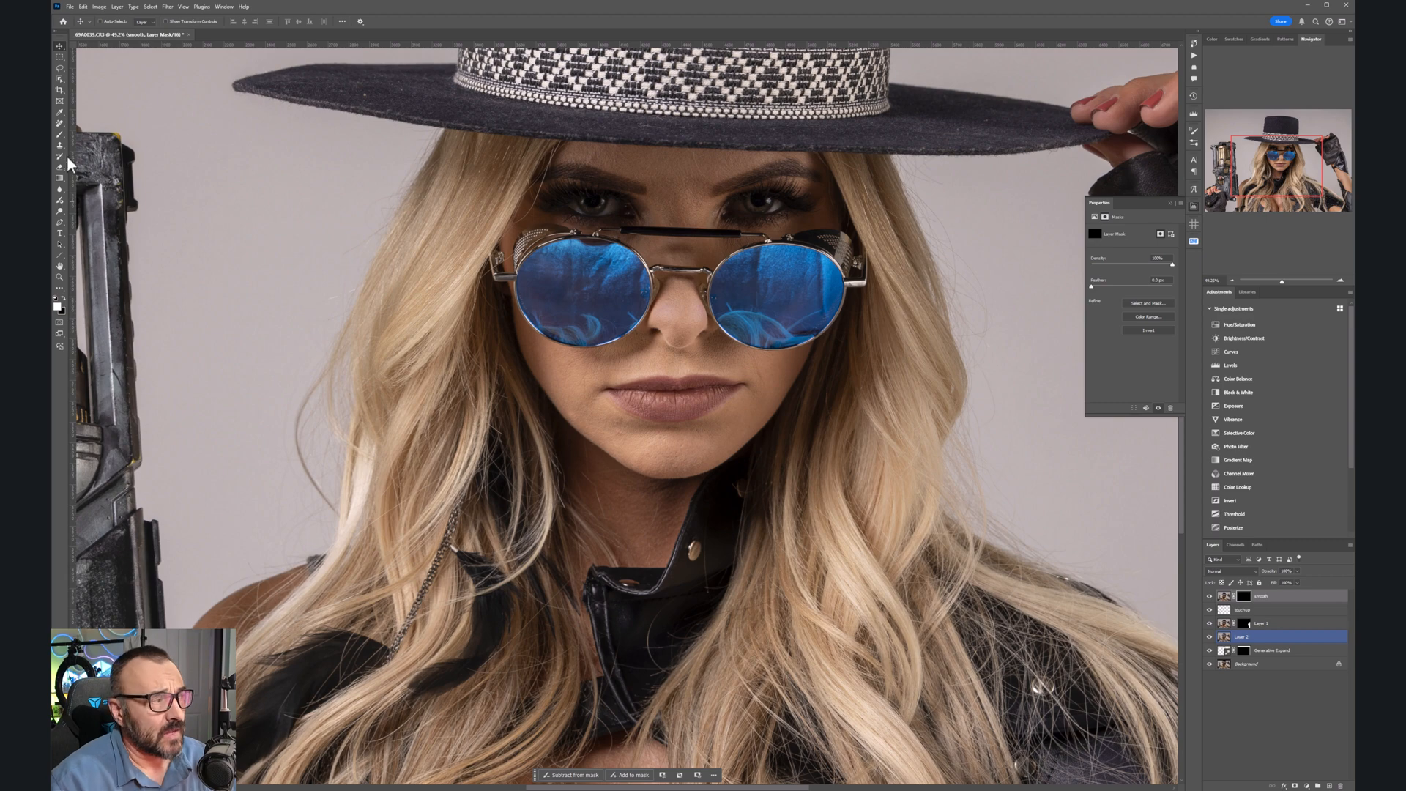
left_click(60, 134)
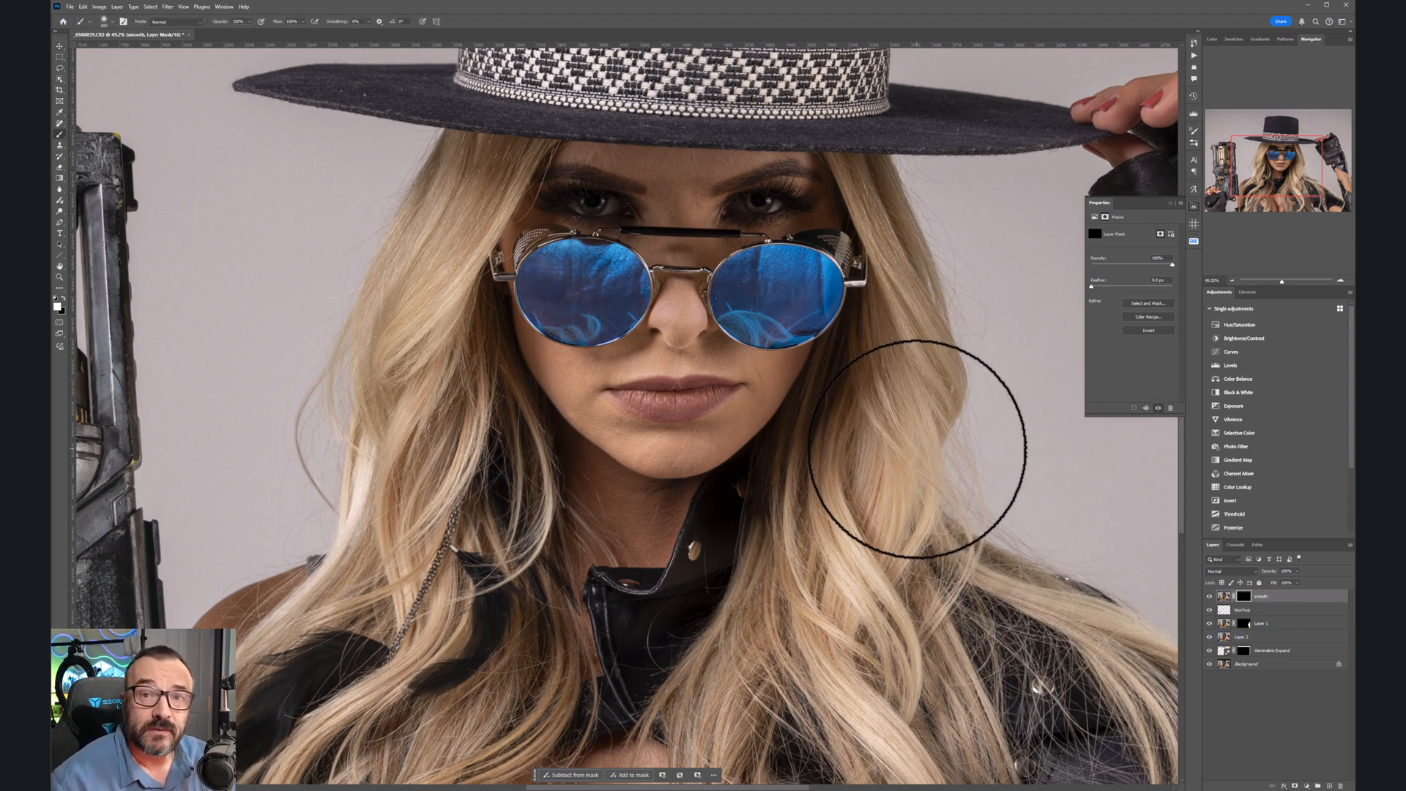
right_click(702, 377)
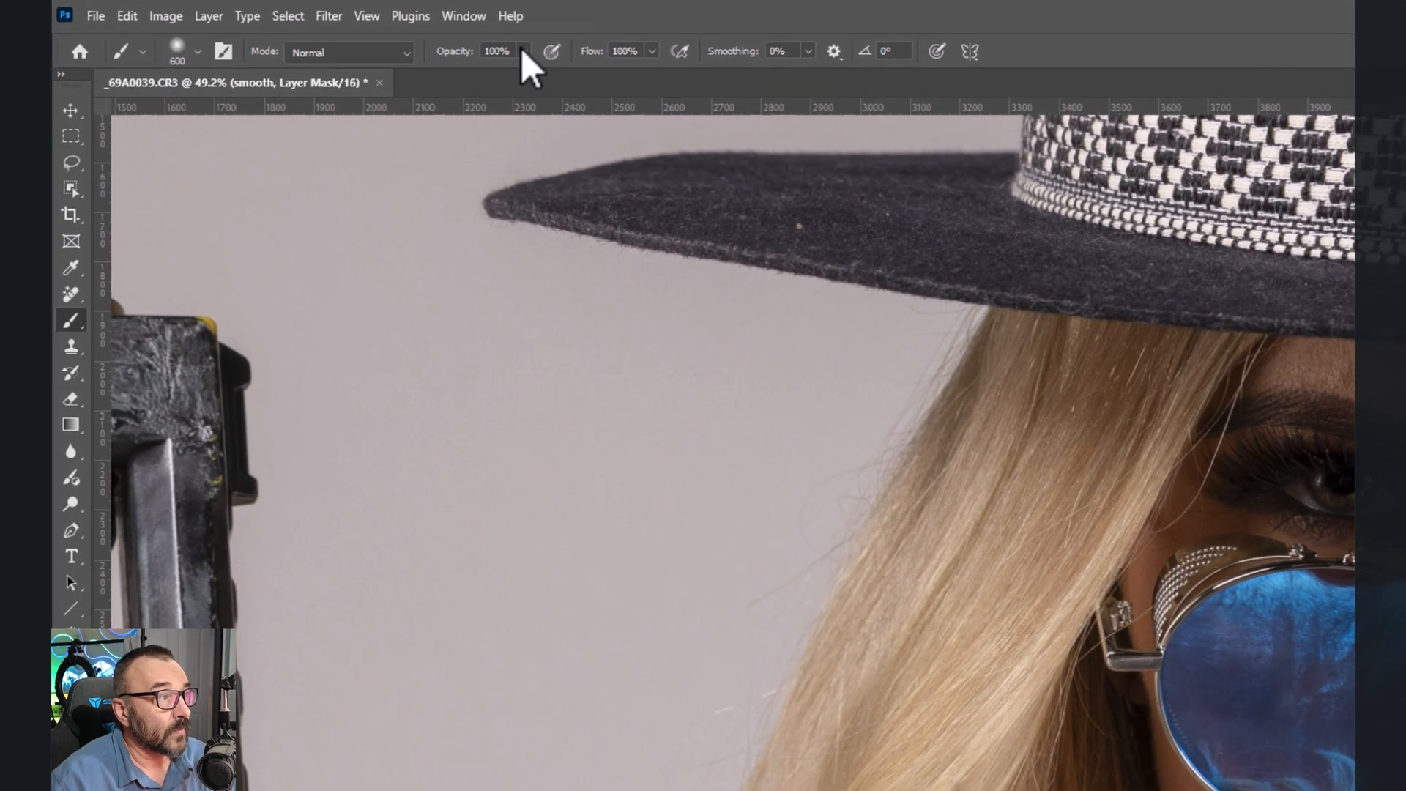
left_click(250, 21)
left_click(339, 56)
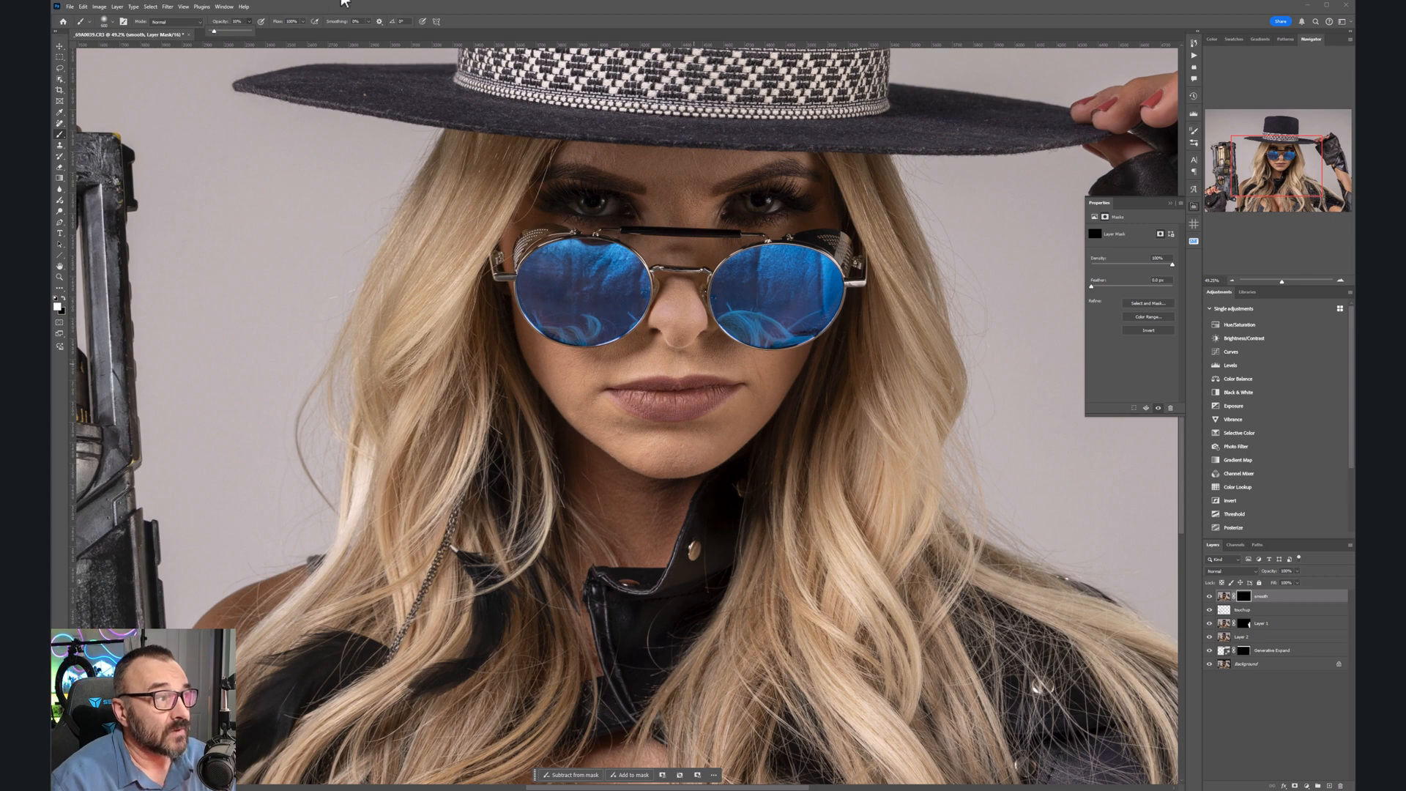
left_click(694, 364)
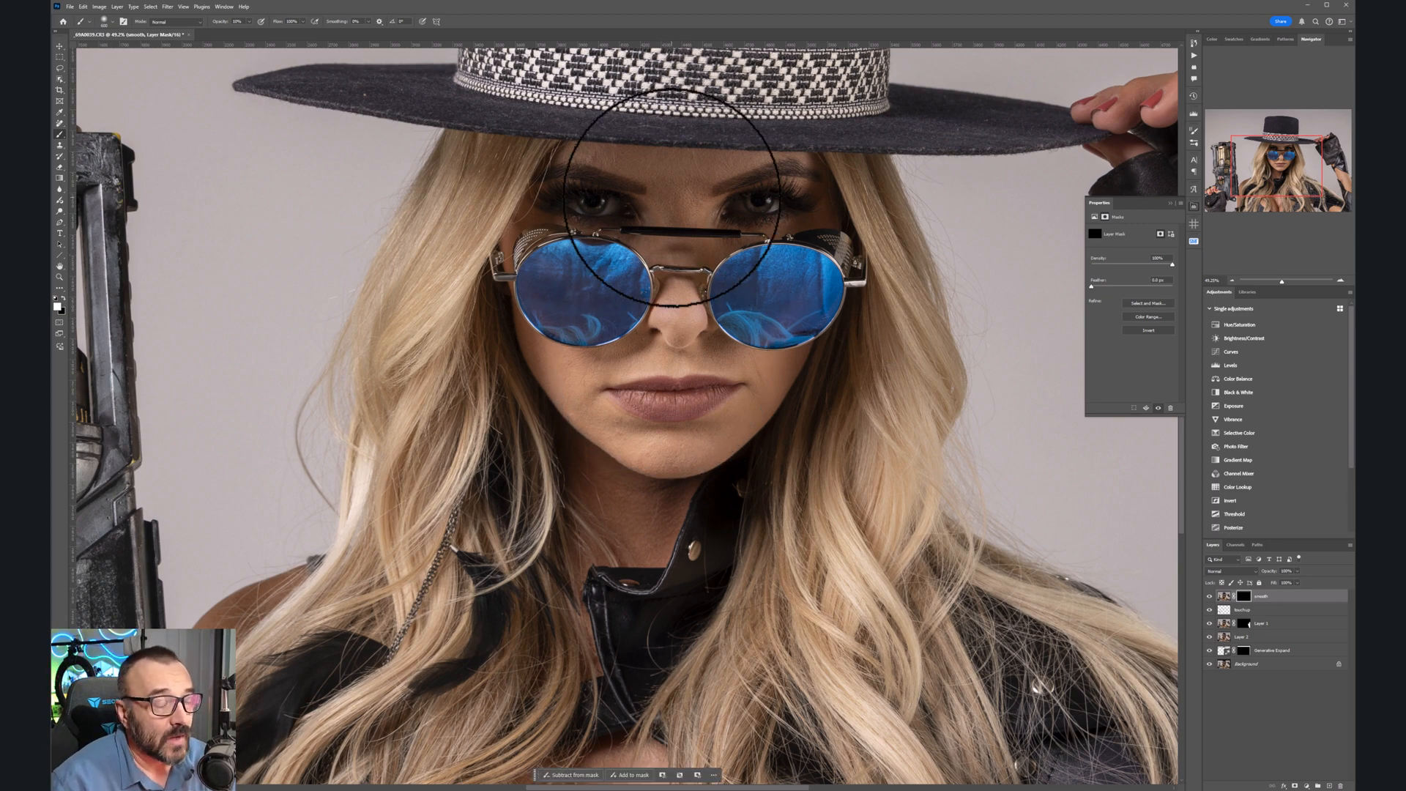
Step: Enlarge the brush and paint white on the smooth layer's mask over the chin, cheeks and other facial skin
scroll(672, 196, "up", 3)
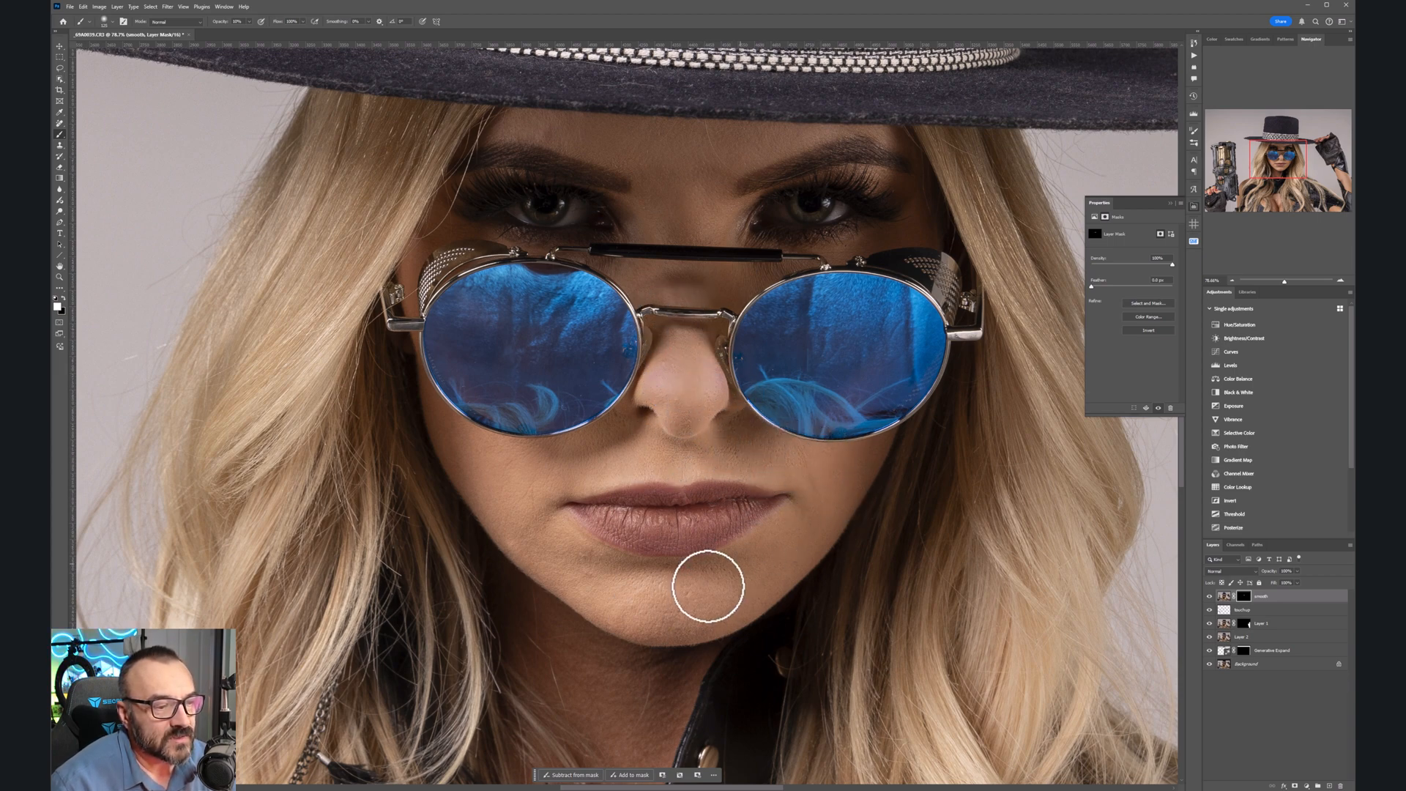
key("bracketright")
key("bracketright")
key("bracketright")
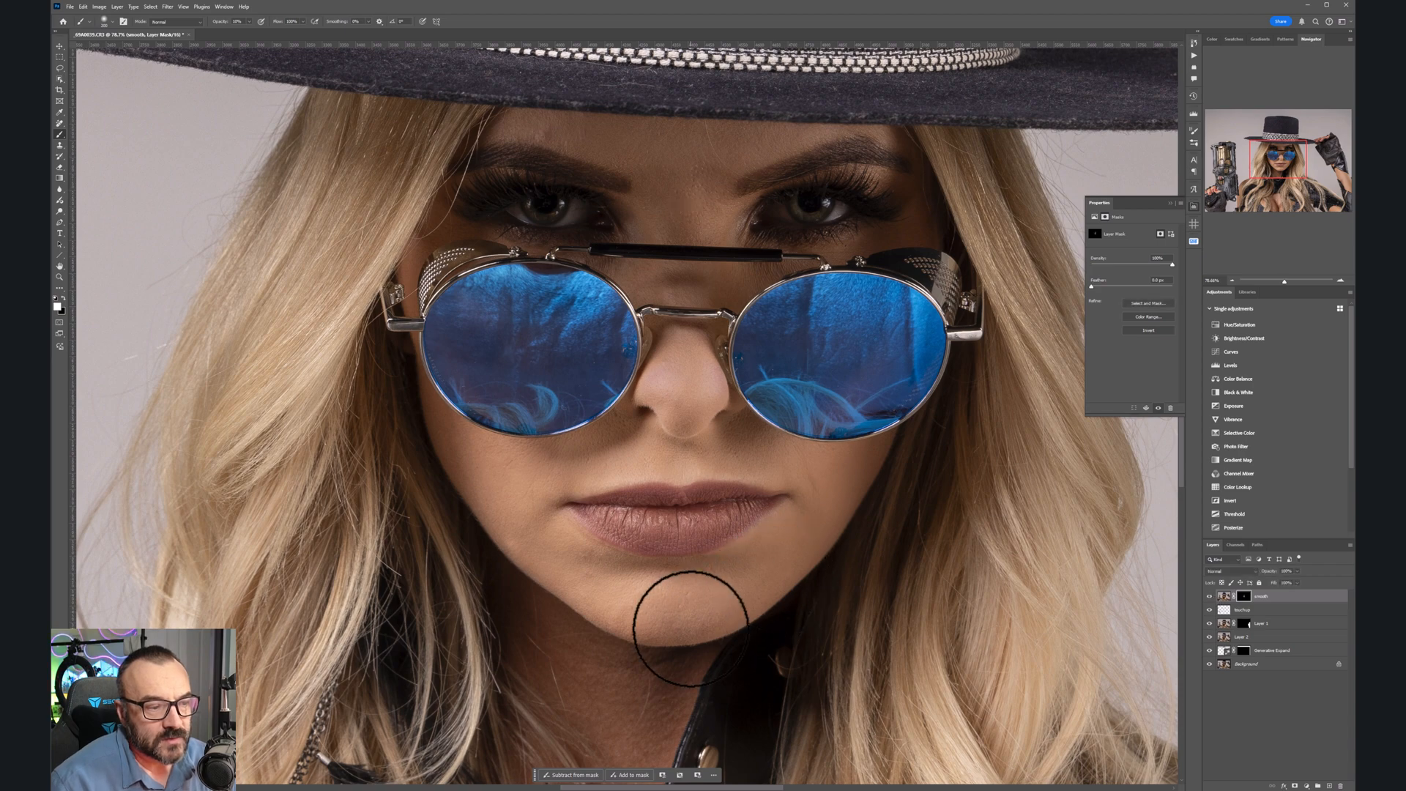
left_click_drag(690, 627, 728, 351)
mouse_move(609, 435)
left_mouse_down()
mouse_move(703, 389)
mouse_move(662, 484)
mouse_move(721, 405)
mouse_move(698, 484)
mouse_move(715, 402)
mouse_move(687, 444)
mouse_move(701, 404)
mouse_move(692, 488)
mouse_move(693, 442)
left_mouse_up()
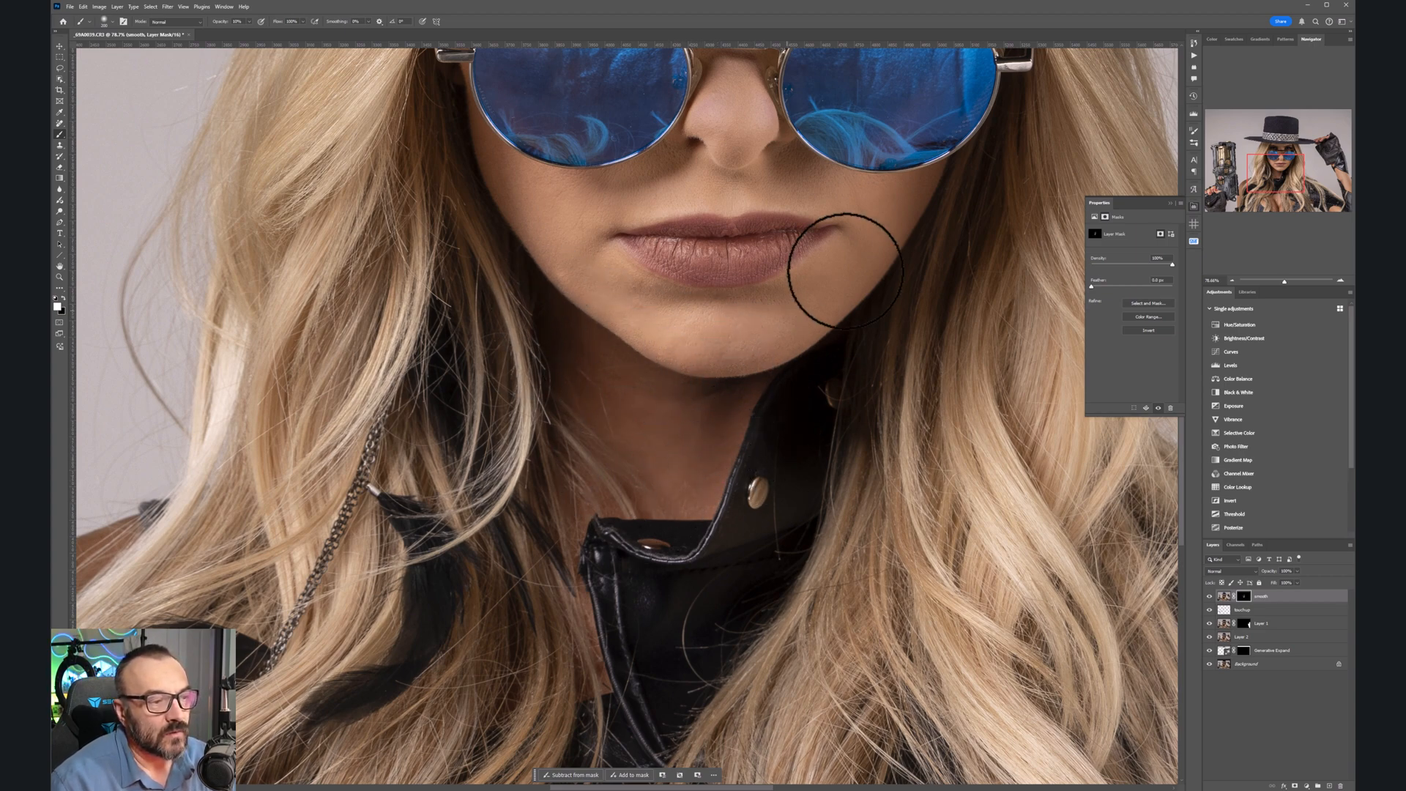
Step: Reveal the smoothing on the bare shoulder and upper arm beside the gun and on the fingers gripping it
left_click_drag(522, 566, 728, 370)
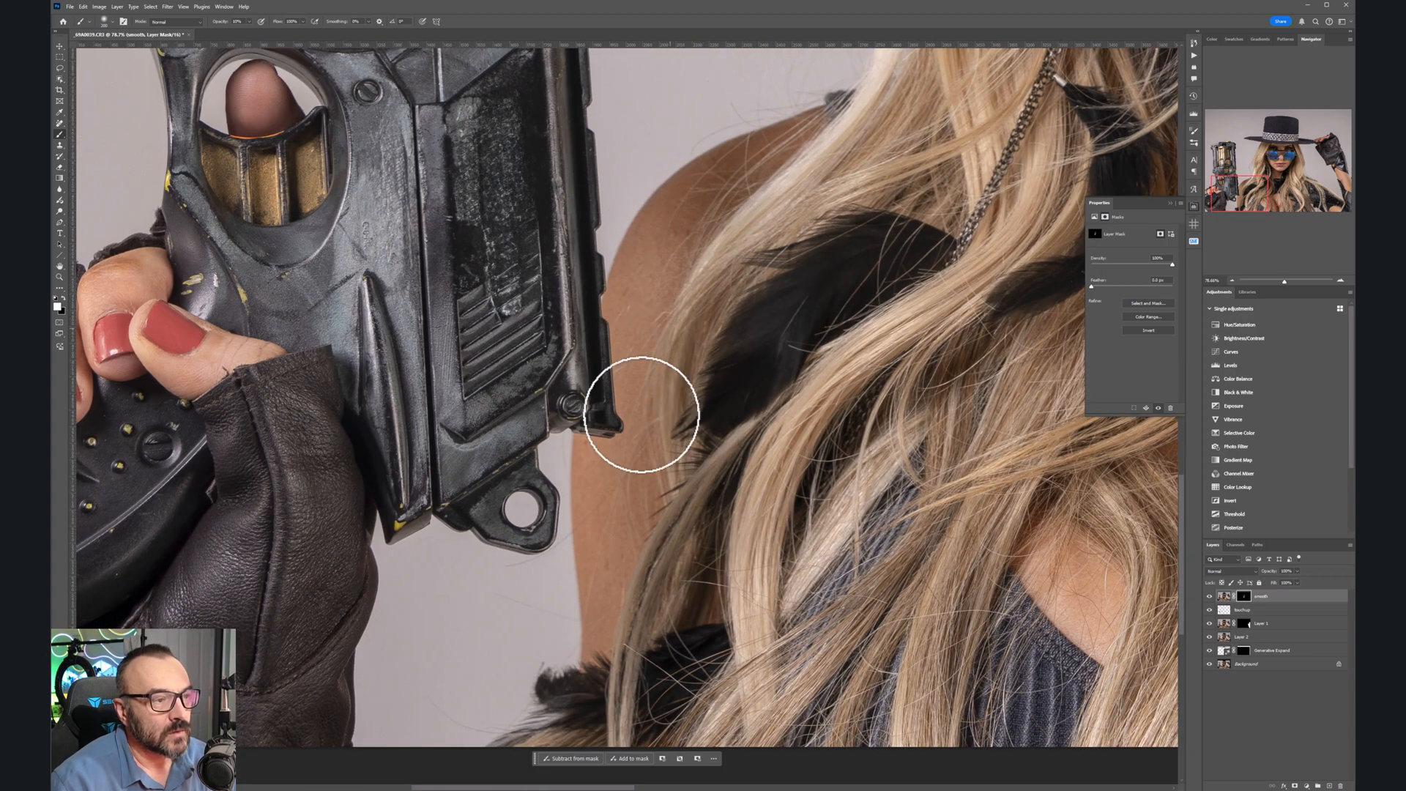
left_click_drag(588, 593, 1024, 609)
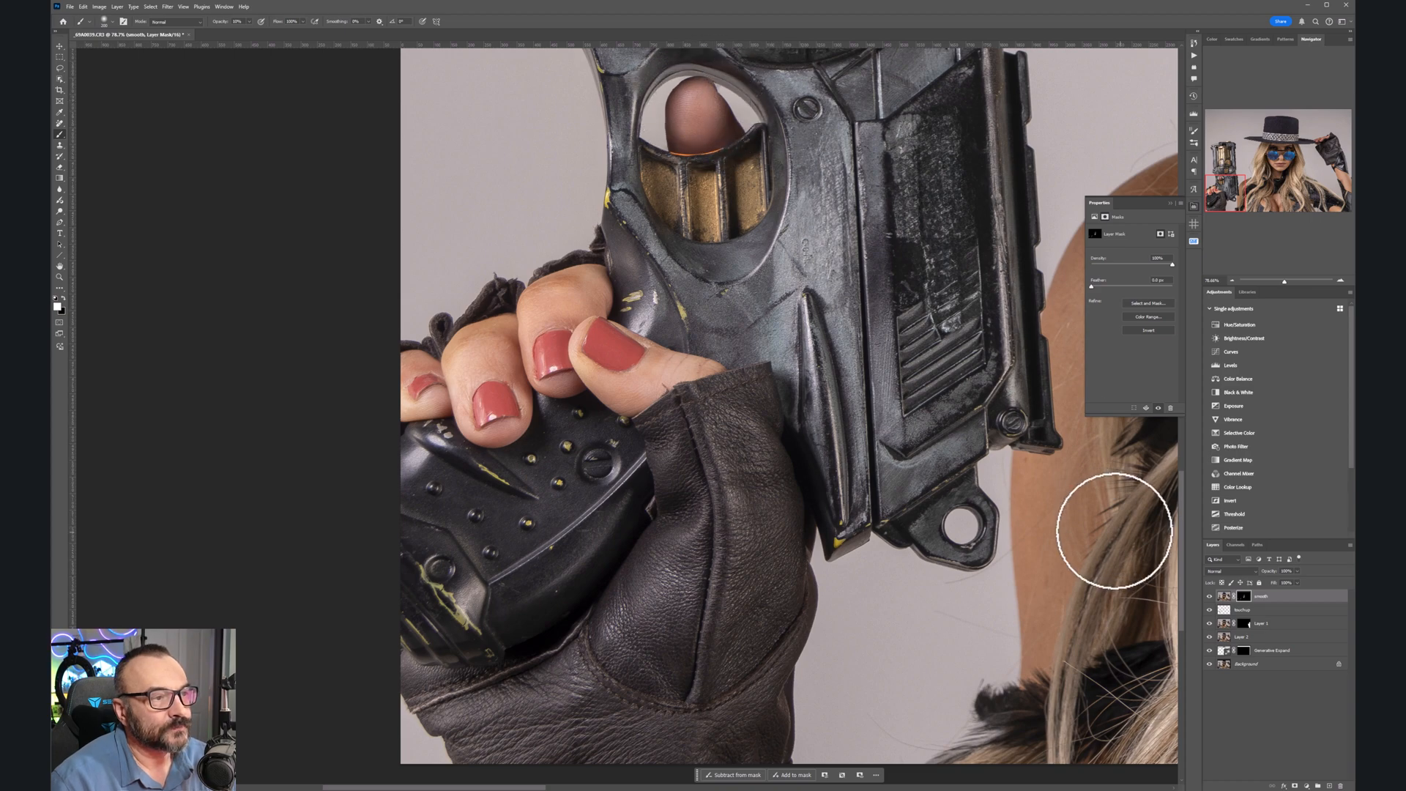
left_click_drag(1121, 534, 547, 229)
left_click_drag(1036, 359, 525, 428)
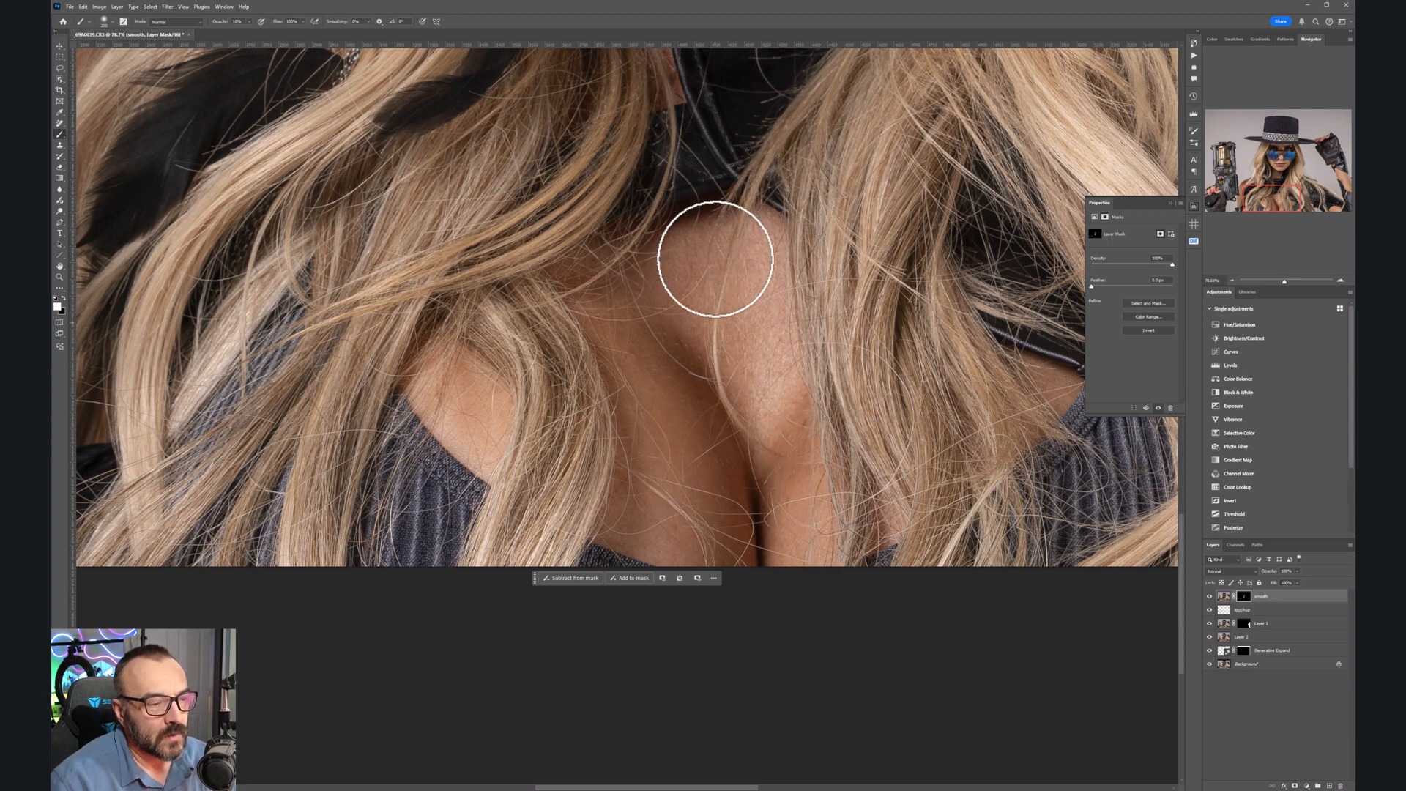
Step: Brush the smoothing into the chest skin and the bare upper arm below the leather shoulder piece
left_click_drag(828, 465, 600, 522)
scroll(599, 522, "right", 10)
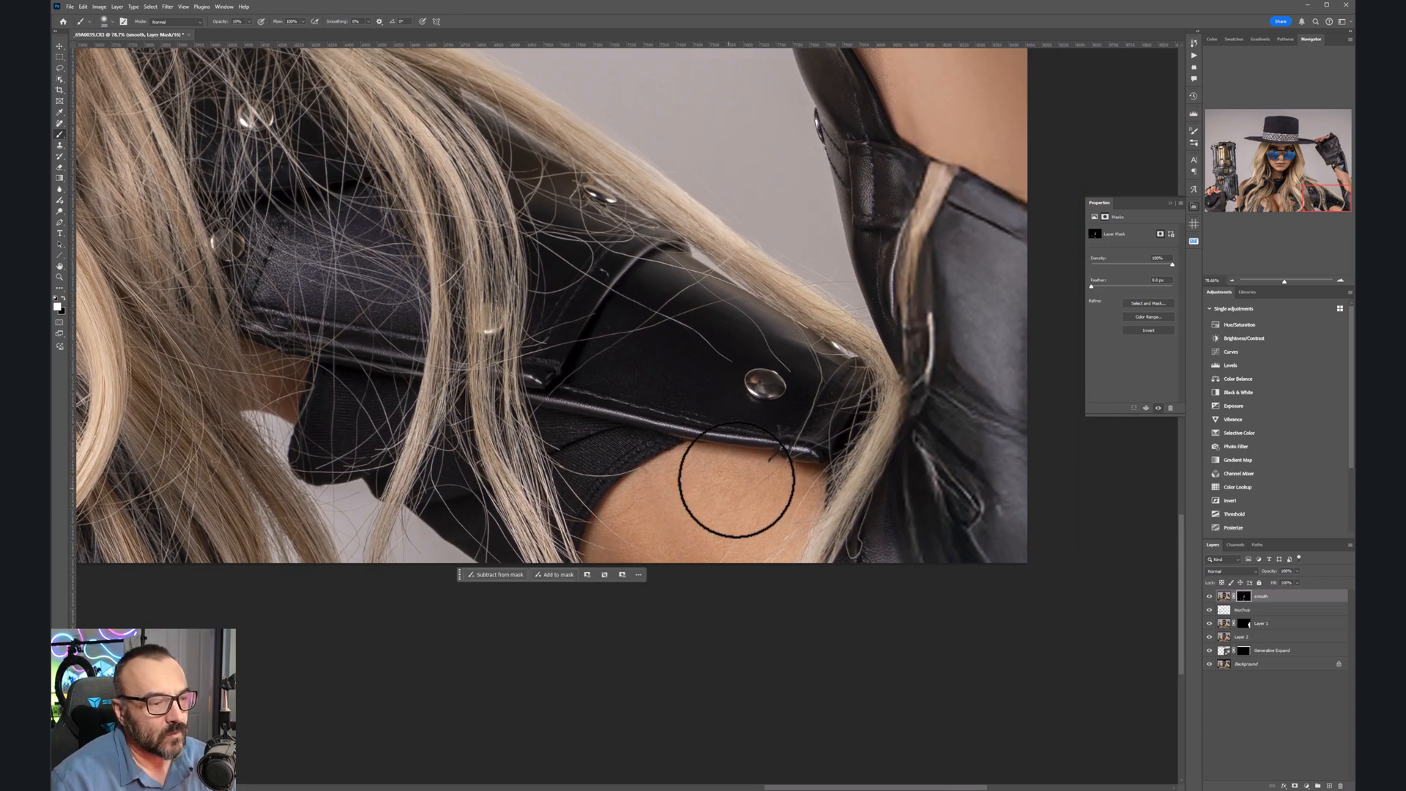
scroll(799, 364, "up", 1)
scroll(800, 364, "up", 5)
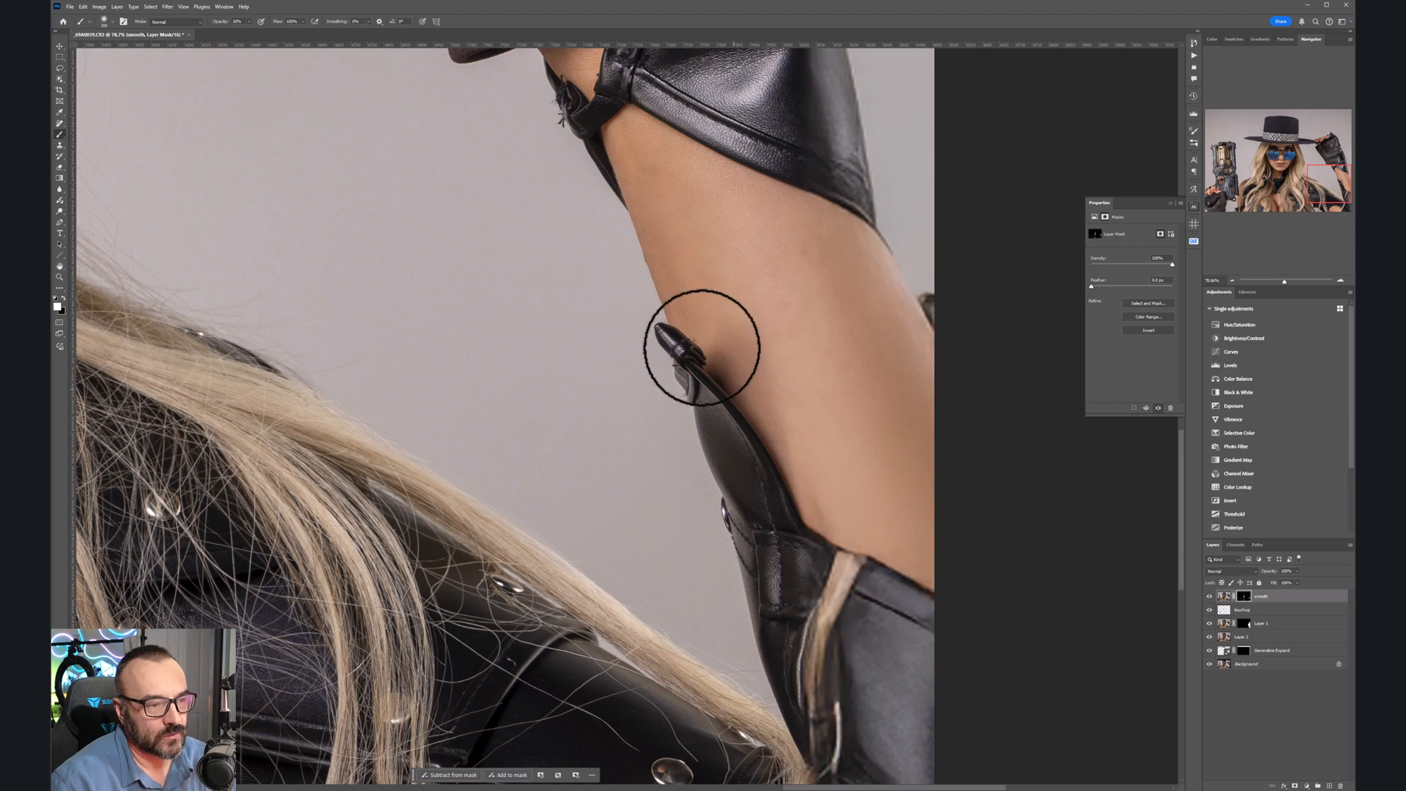
Step: Paint the smoothing onto the raised forearm, the wrist gap at the glove and the fingers on the hat brim
left_click_drag(625, 55, 835, 460)
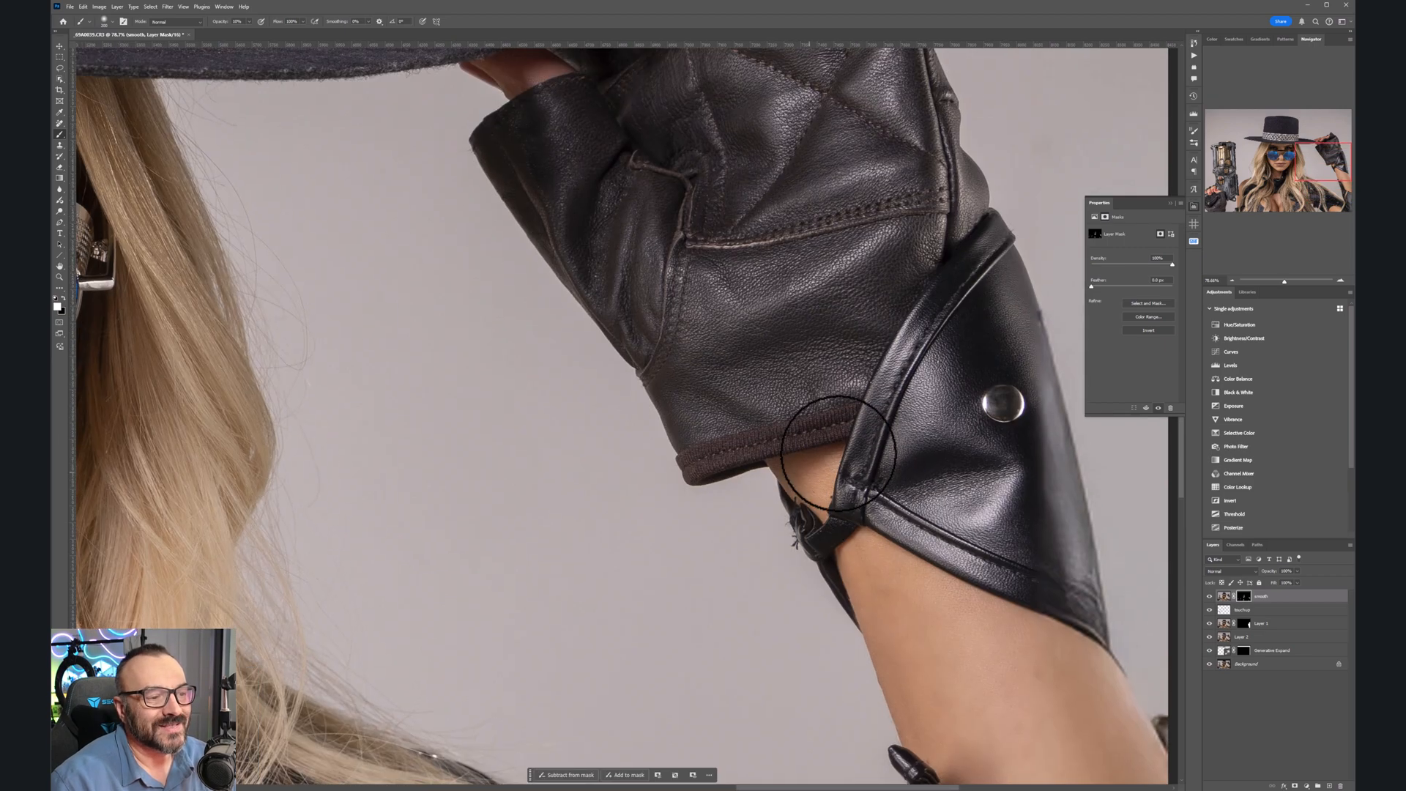
left_click_drag(631, 238, 719, 532)
mouse_move(676, 416)
left_mouse_down()
mouse_move(707, 412)
mouse_move(672, 398)
mouse_move(767, 412)
mouse_move(734, 377)
mouse_move(869, 391)
left_mouse_up()
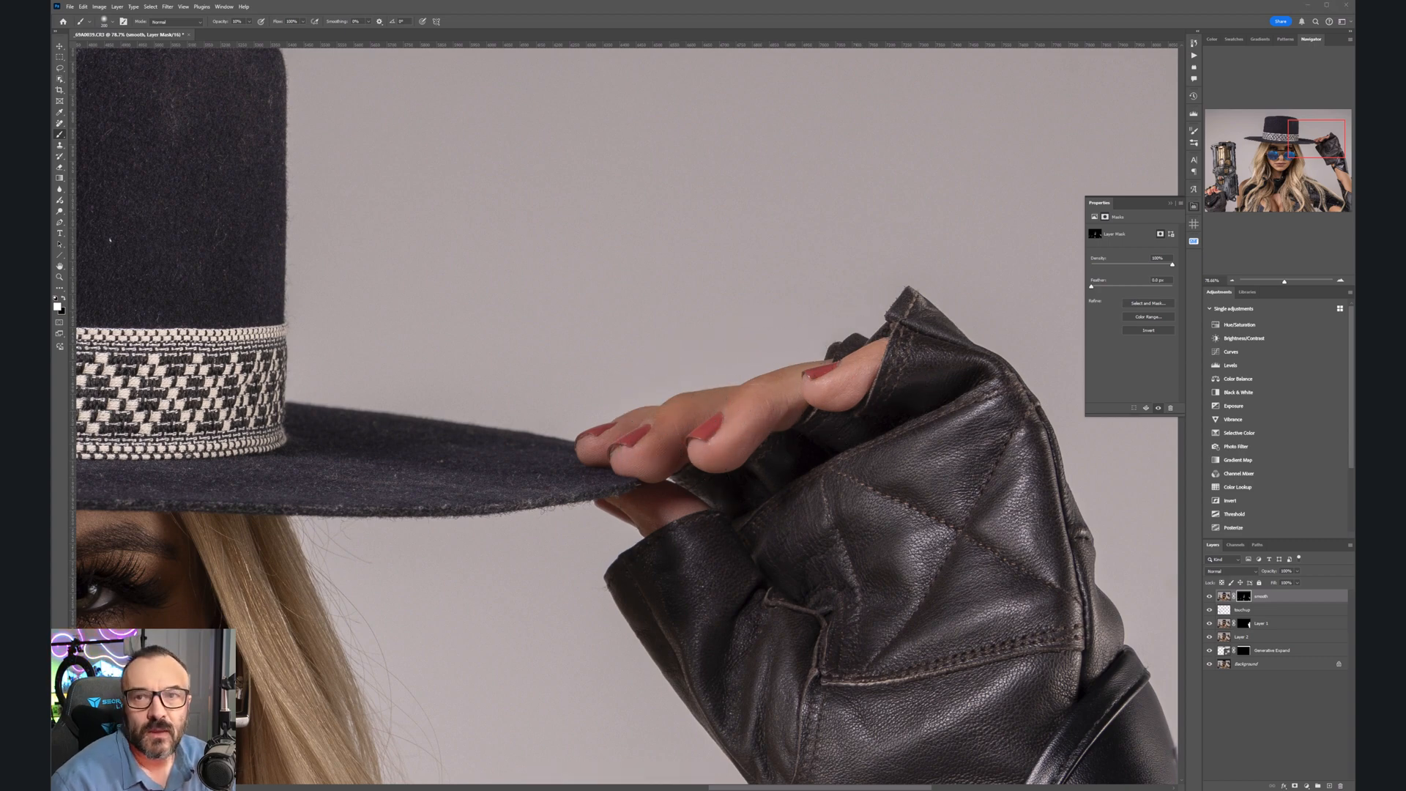
left_click_drag(577, 411, 849, 216)
scroll(623, 399, "down", 5)
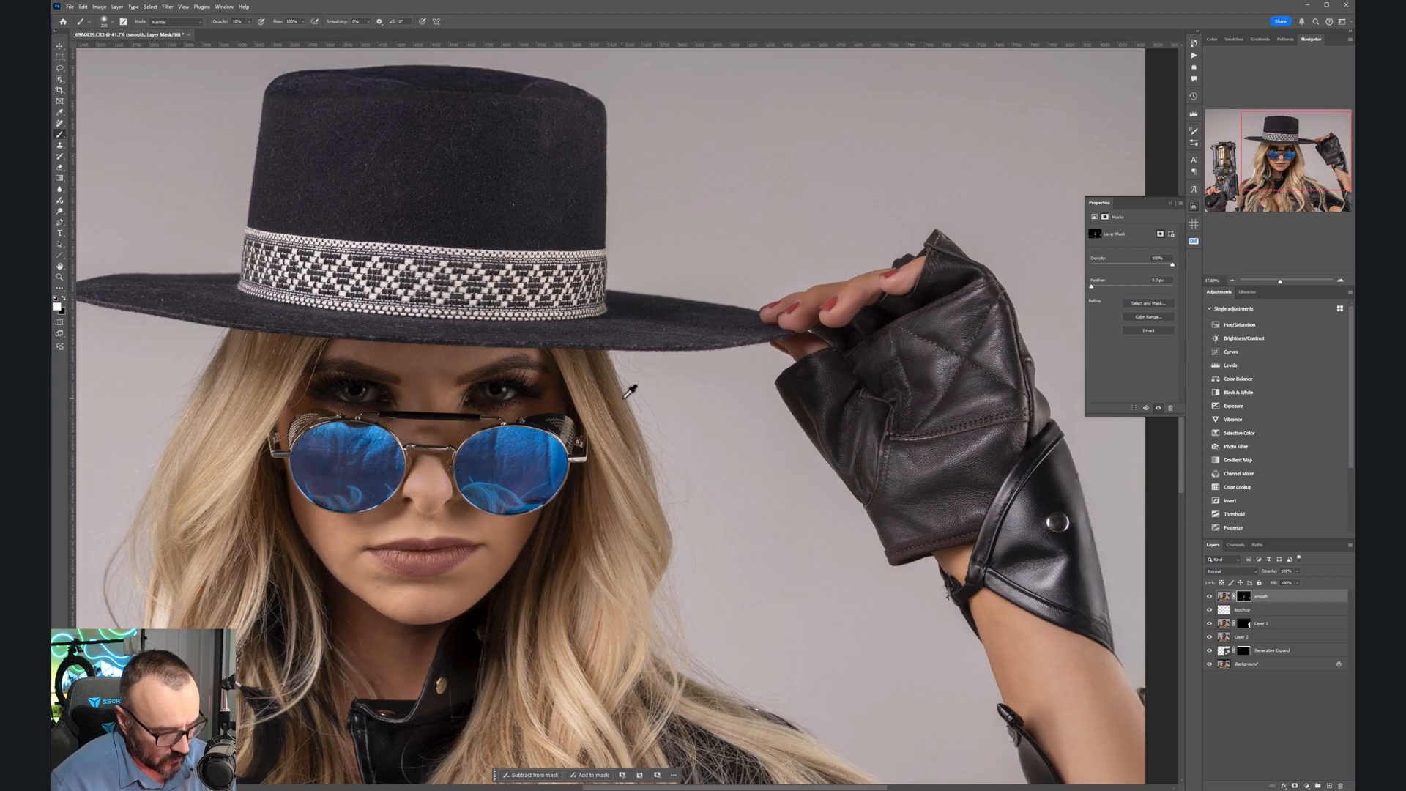
left_click_drag(525, 517, 706, 425)
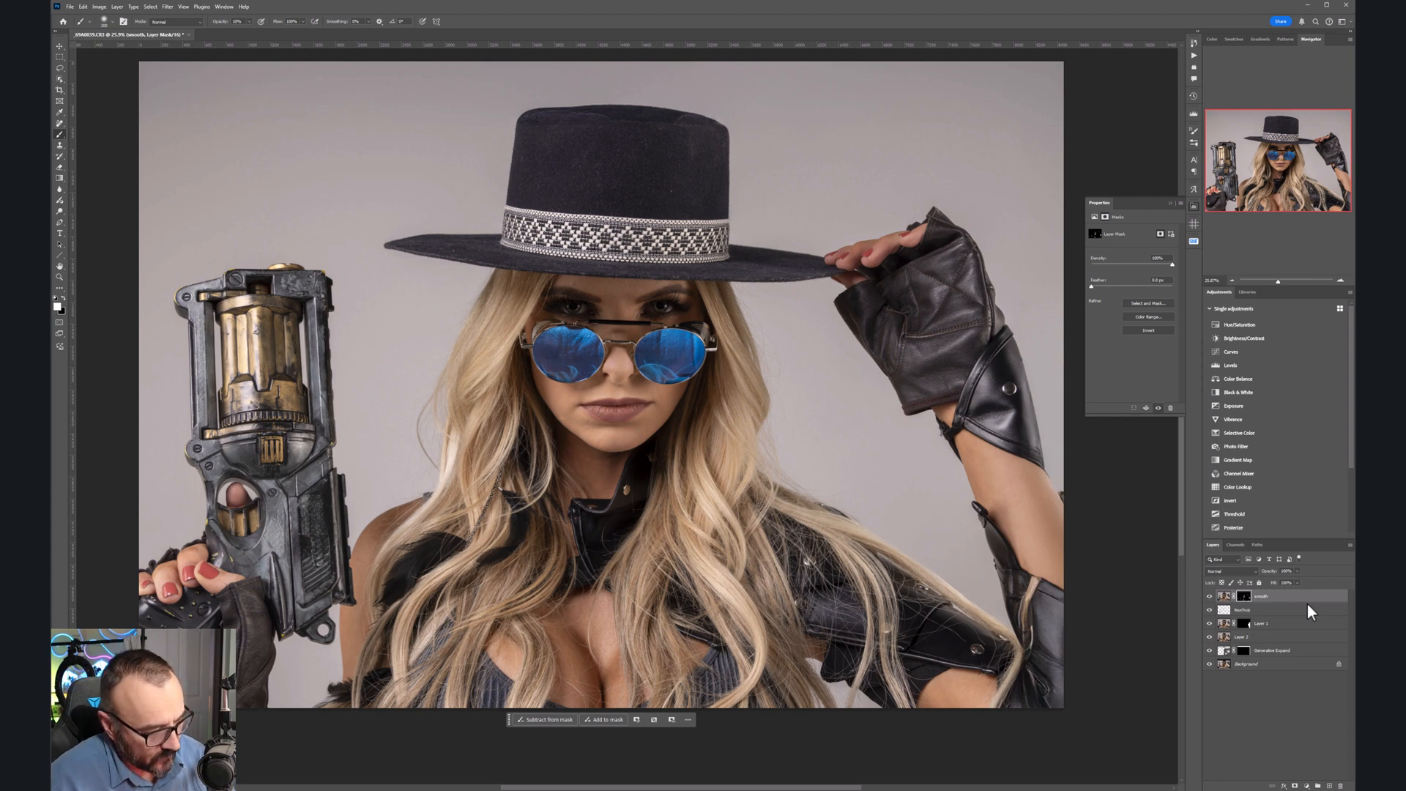
Step: Stamp all visible layers into a new layer named hair and apply Oil Paint to it with the lighting angle at 94°
key("ctrl+shift+alt+e")
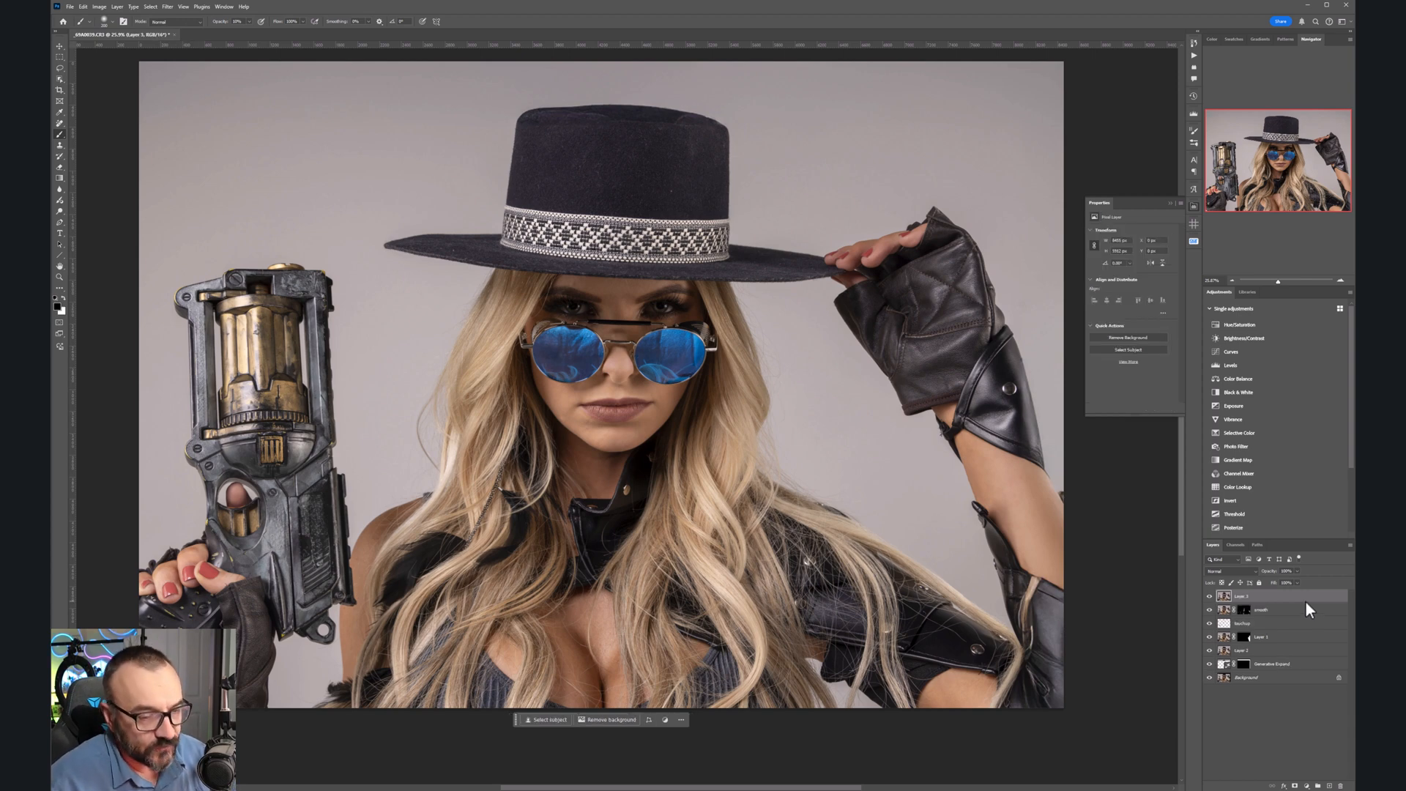
double_click(1237, 595)
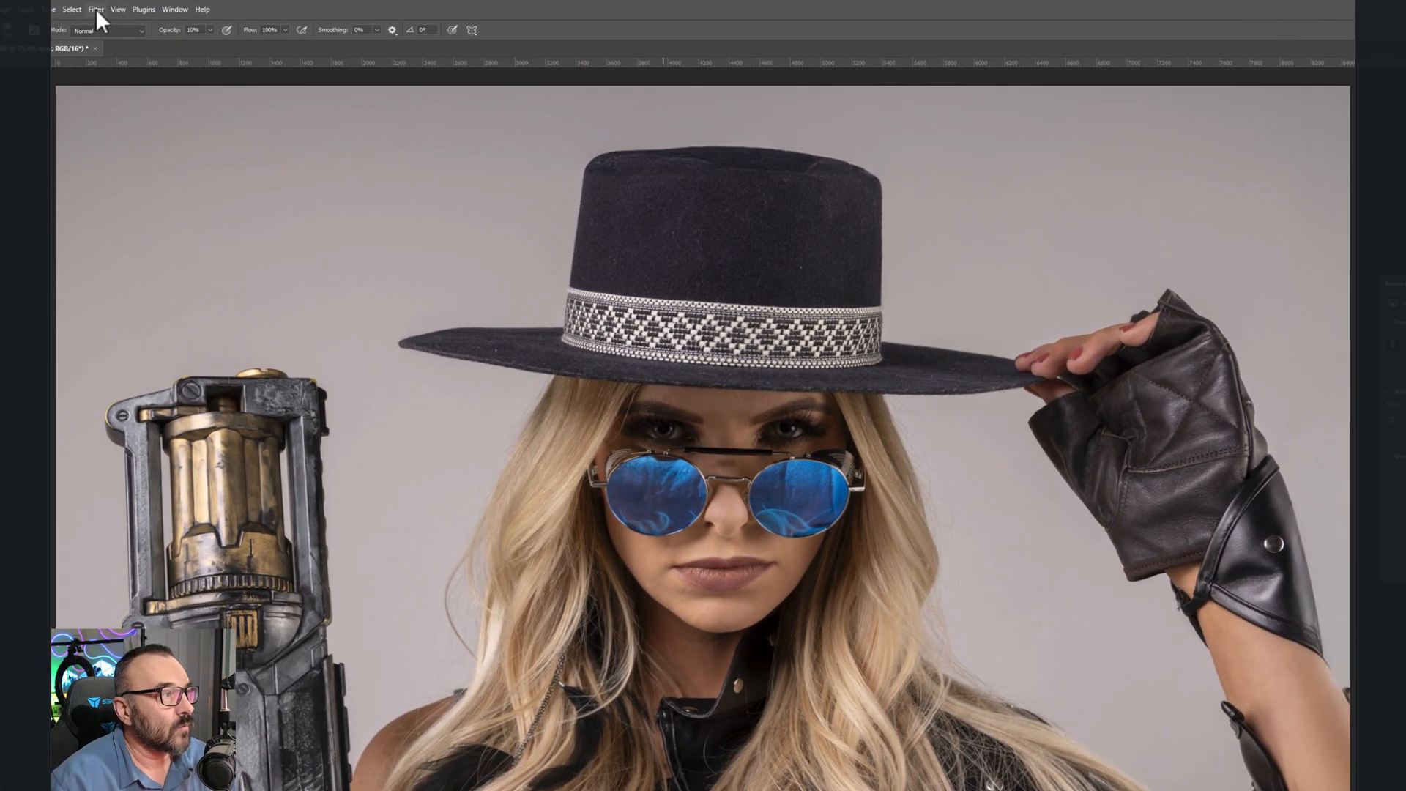
left_click(168, 7)
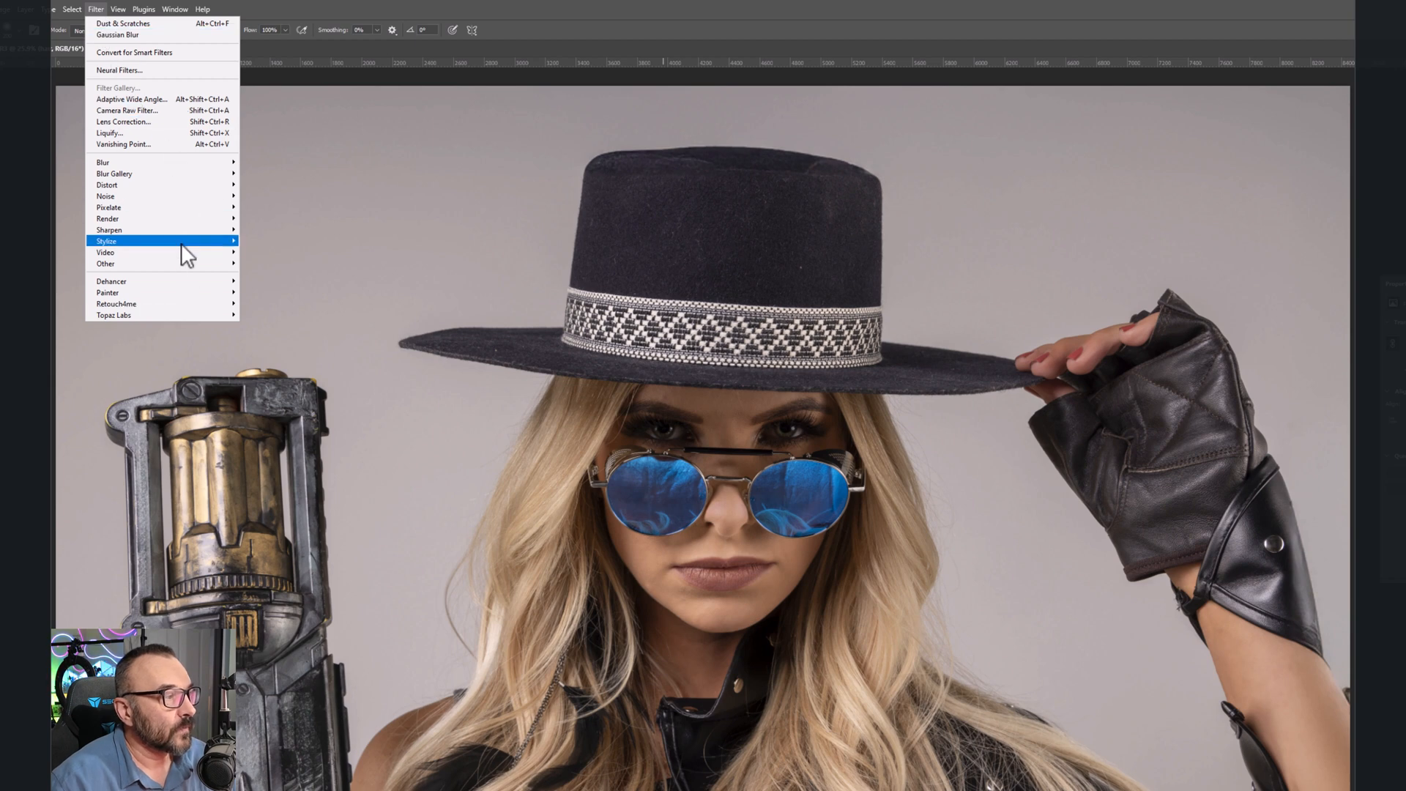
mouse_move(183, 241)
left_click(281, 287)
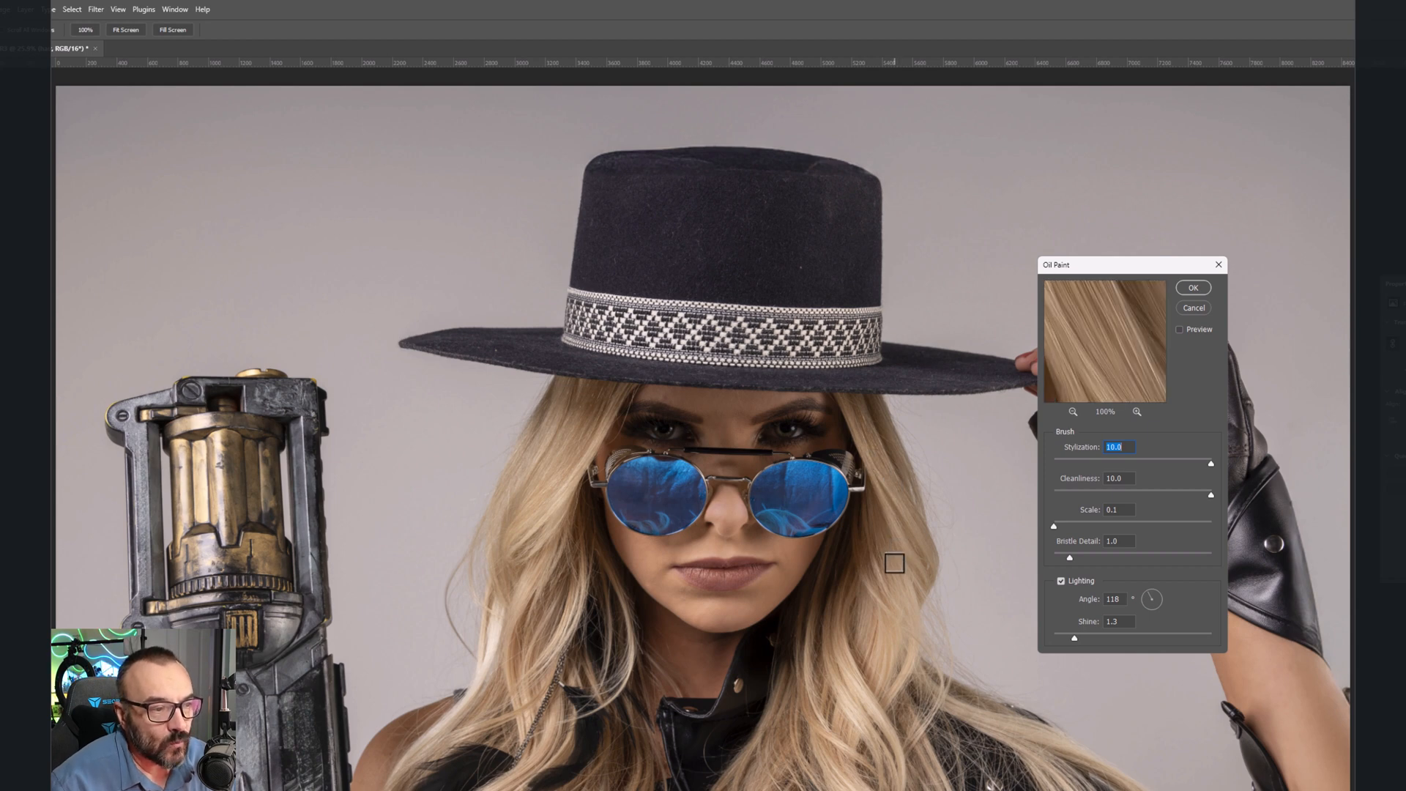
left_click(866, 634)
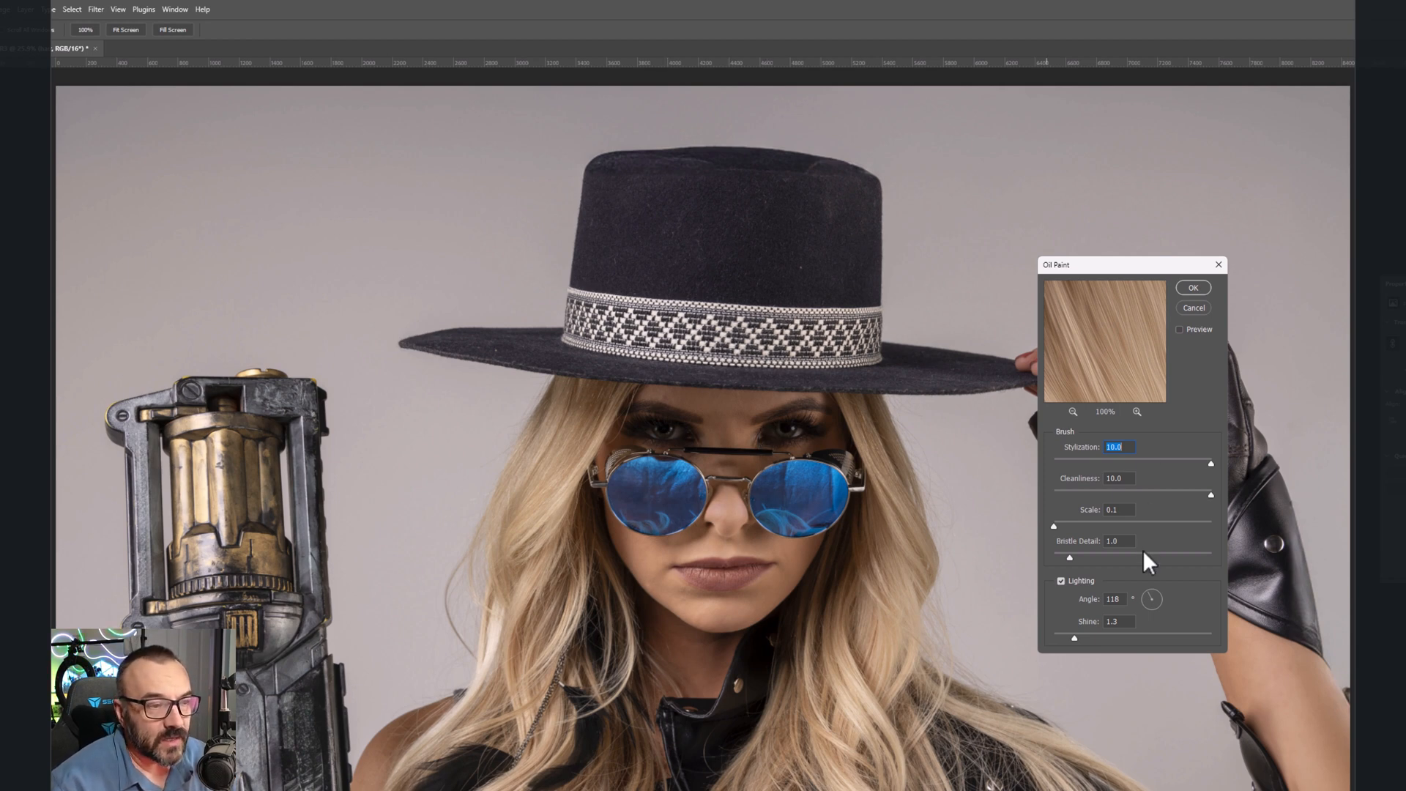
left_click(1151, 590)
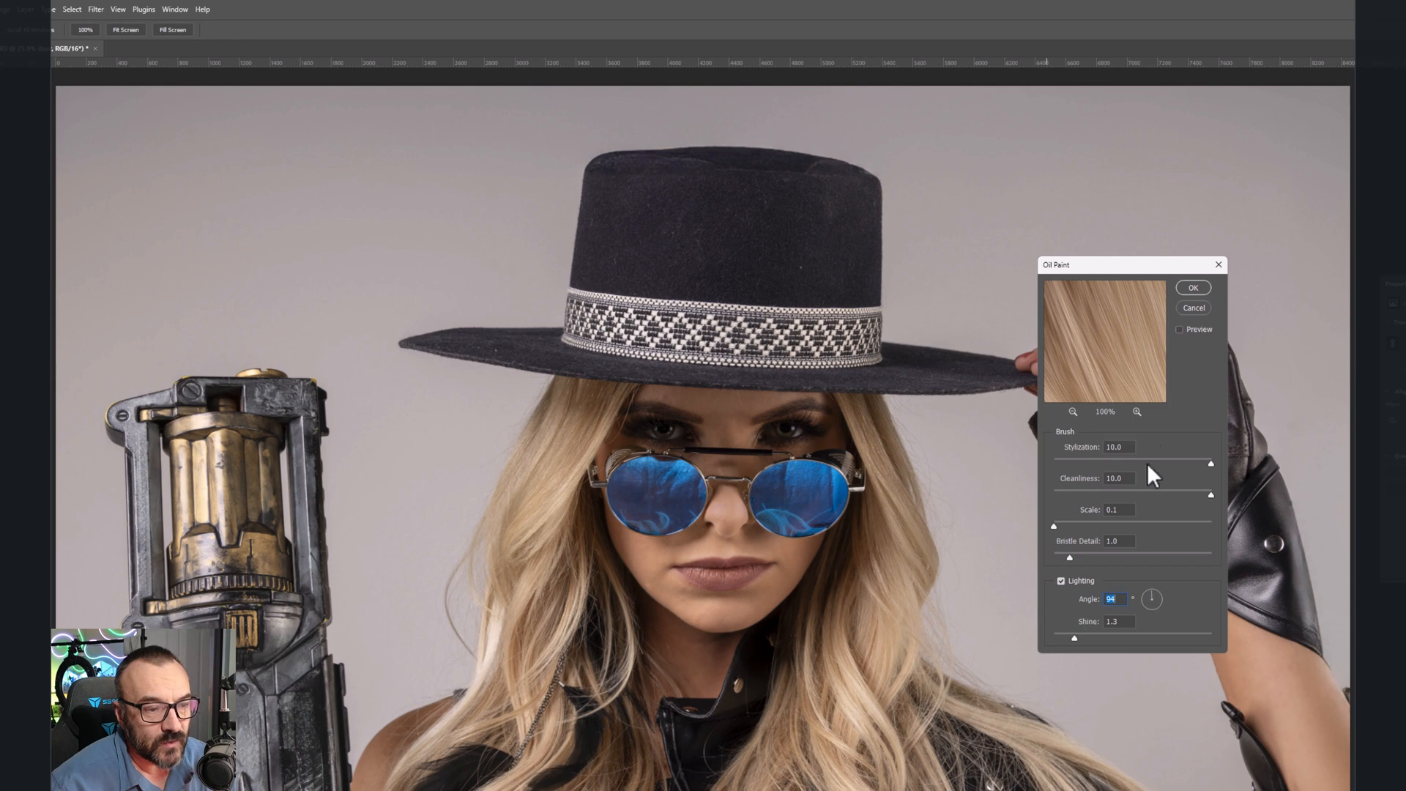
left_click(1192, 287)
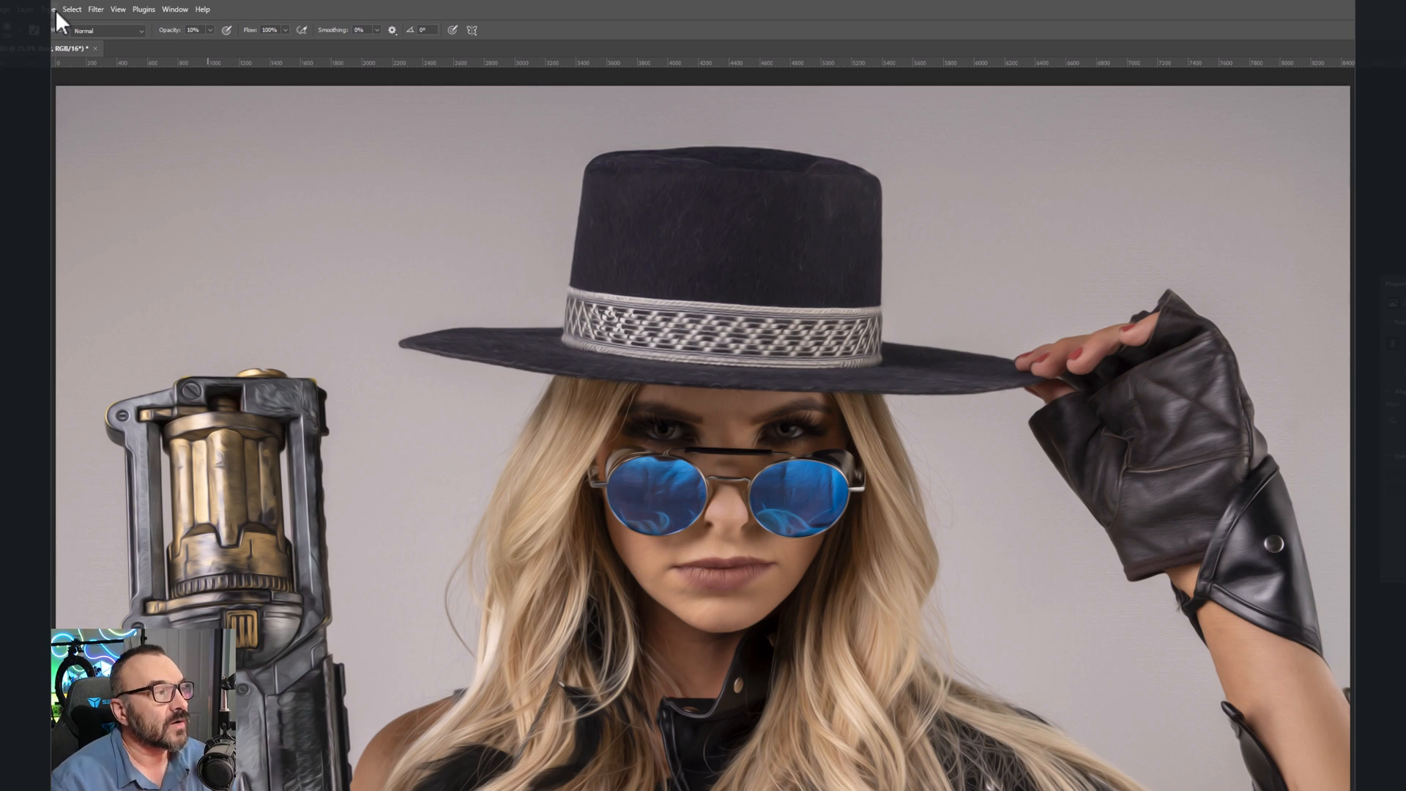
Step: Sharpen the hair layer using Unsharp Mask with an amount of 186% and a radius of 1.0 pixels
left_click(96, 8)
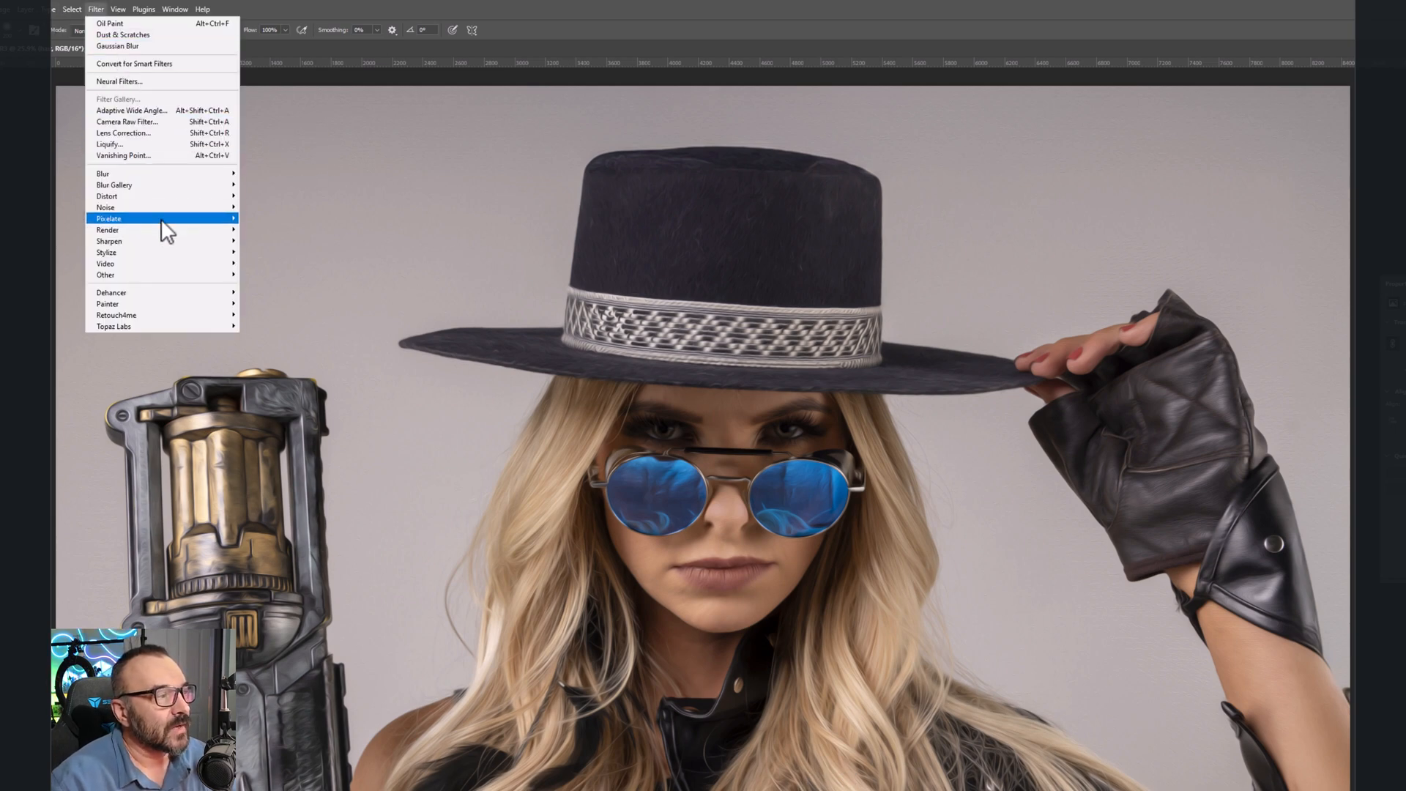
mouse_move(161, 230)
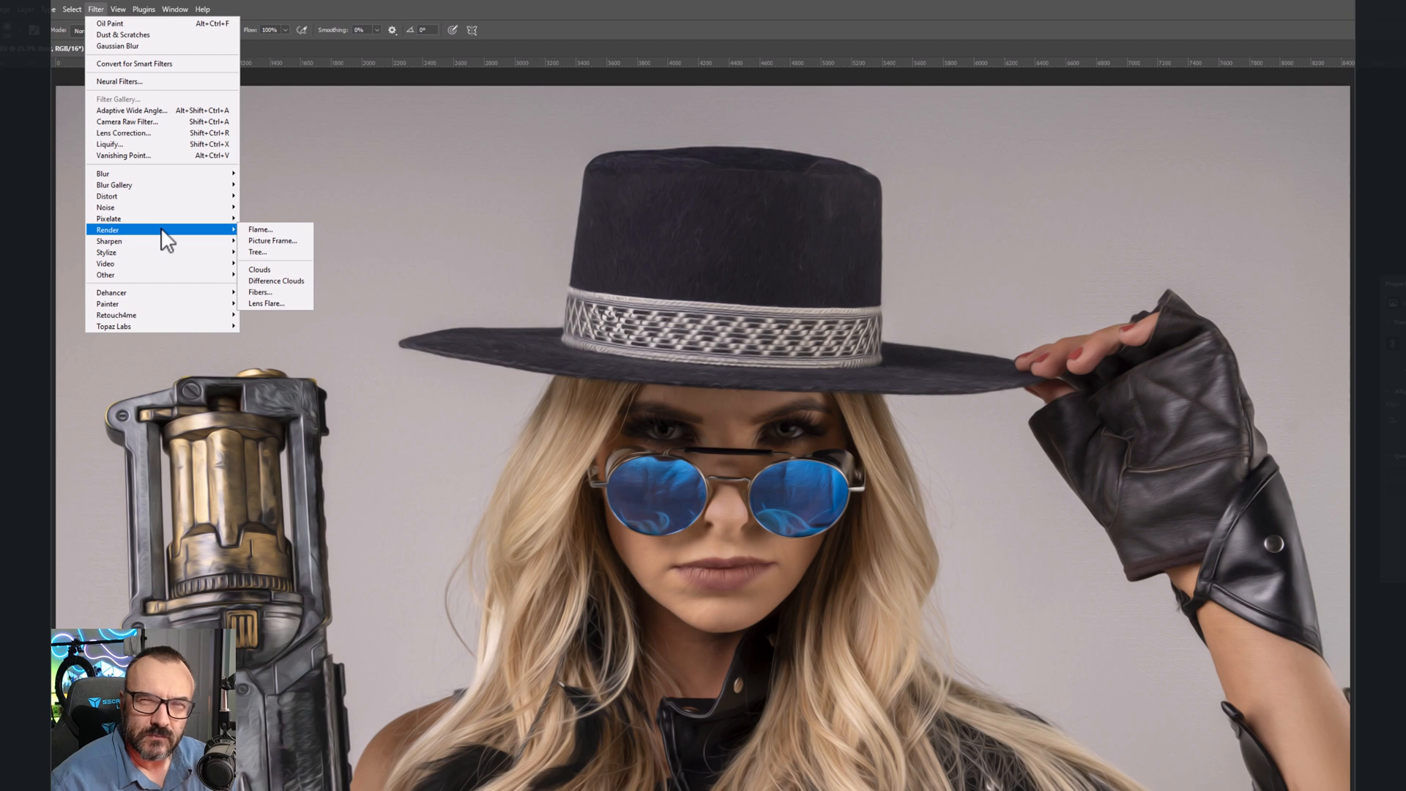
left_click(264, 285)
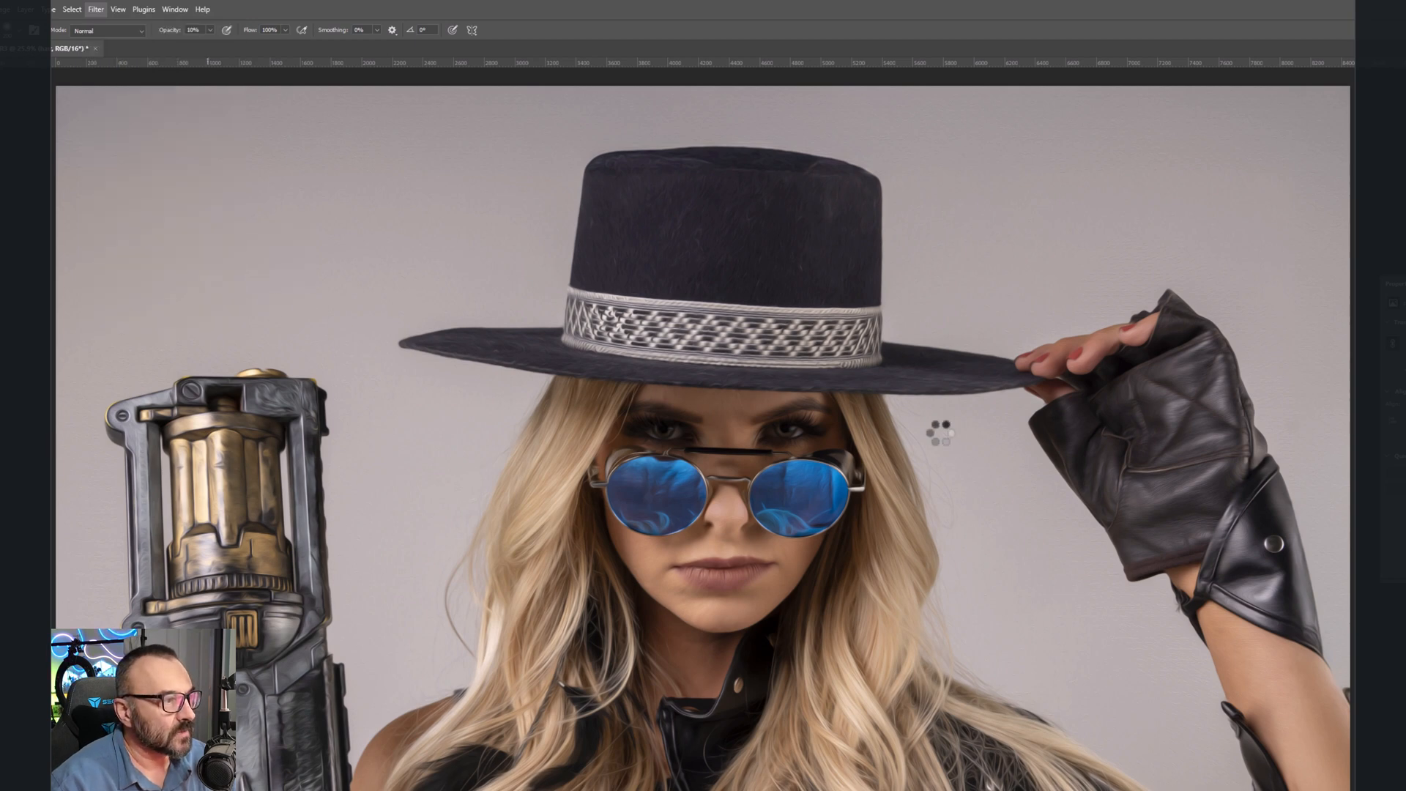
left_click(458, 432)
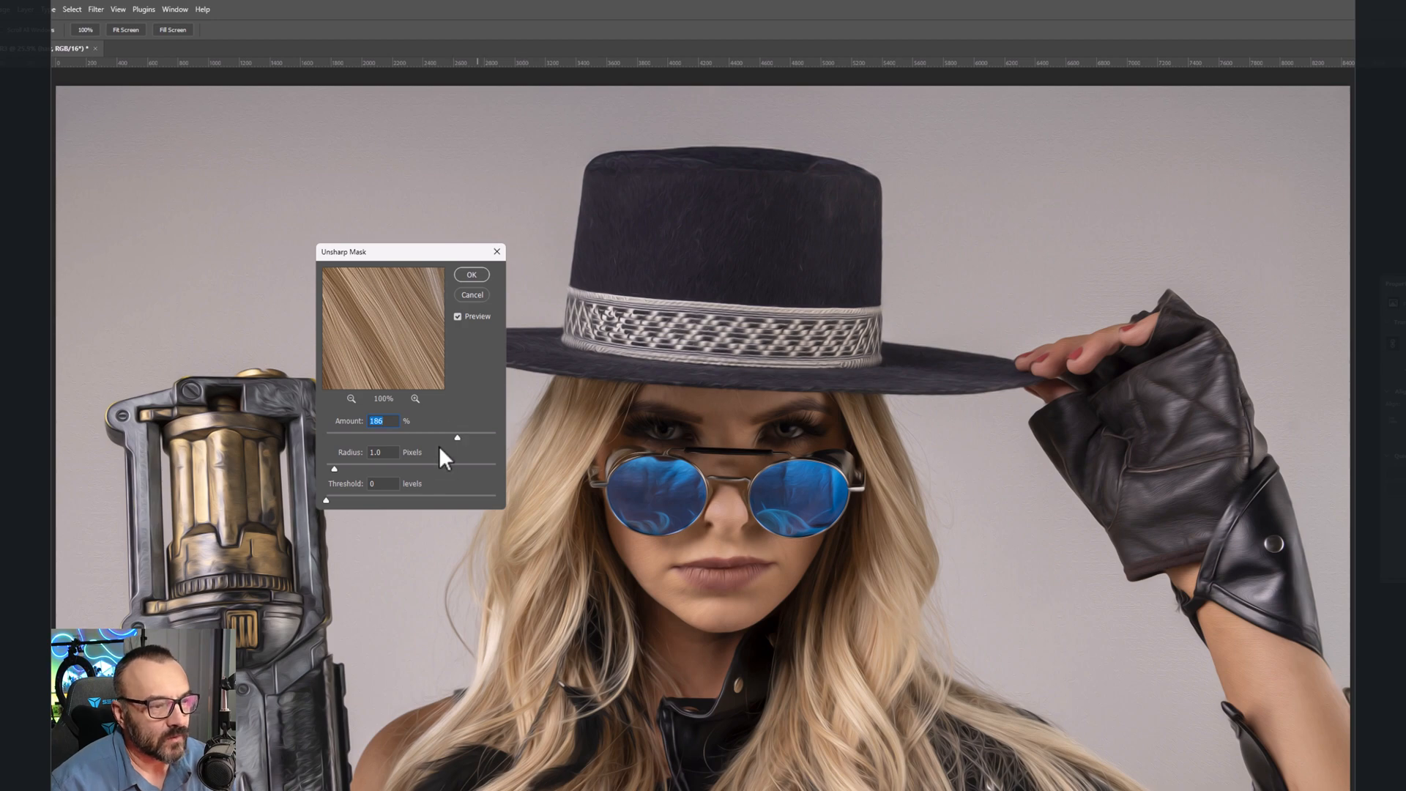
left_click(473, 275)
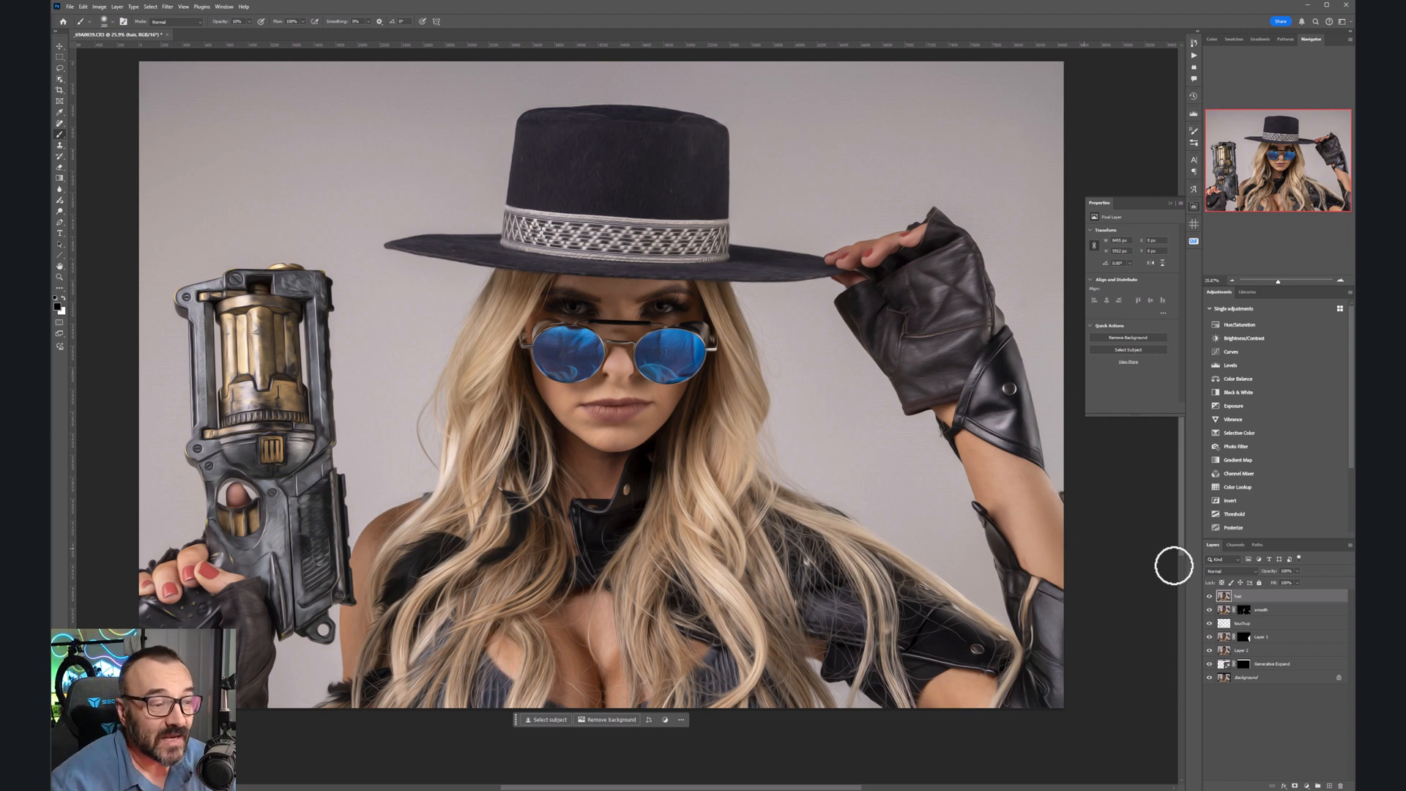
Step: Hide the hair layer behind a black mask and paint white over the upper hair beside the gun-side eye
left_click(1294, 786, "alt")
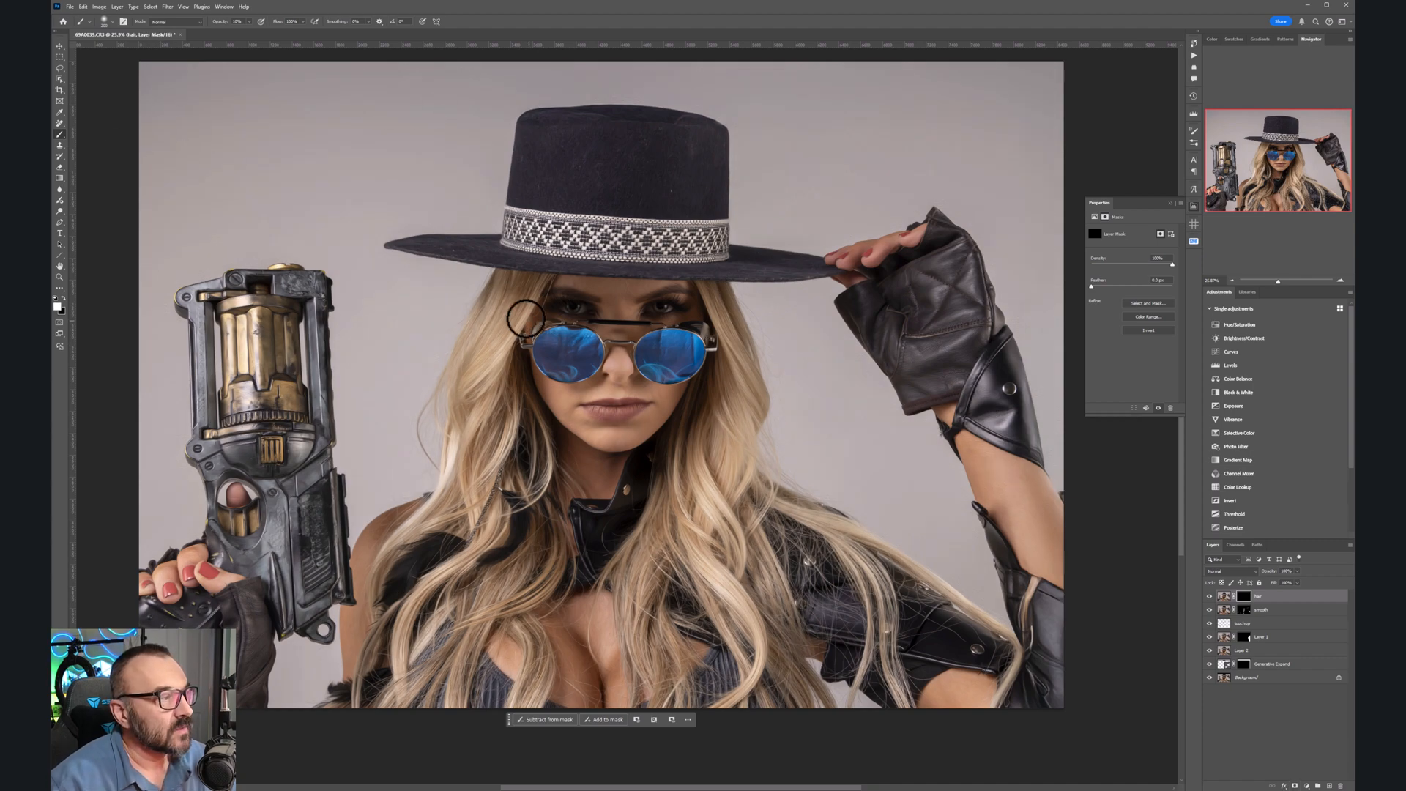
scroll(507, 300, "up", 5)
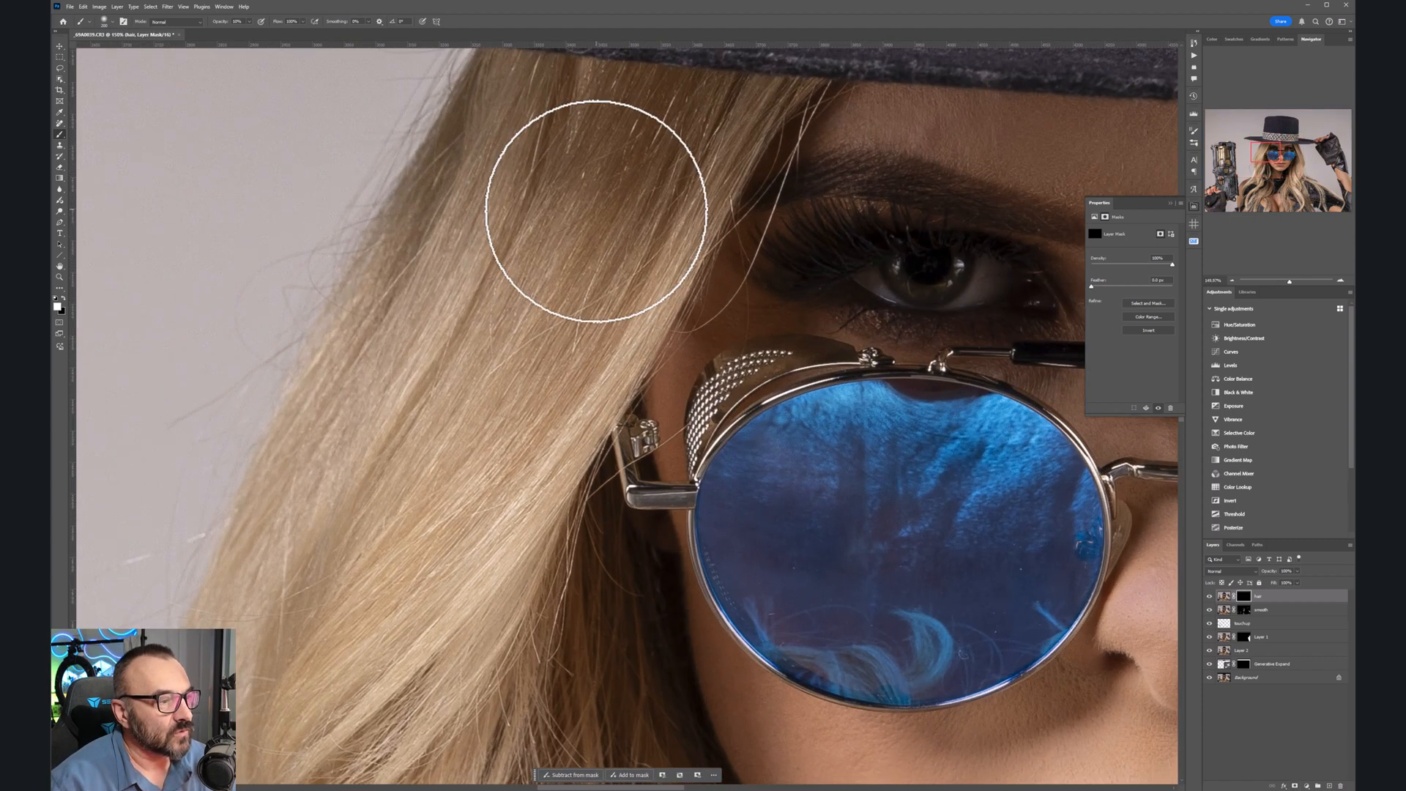
scroll(508, 408, "up", 3)
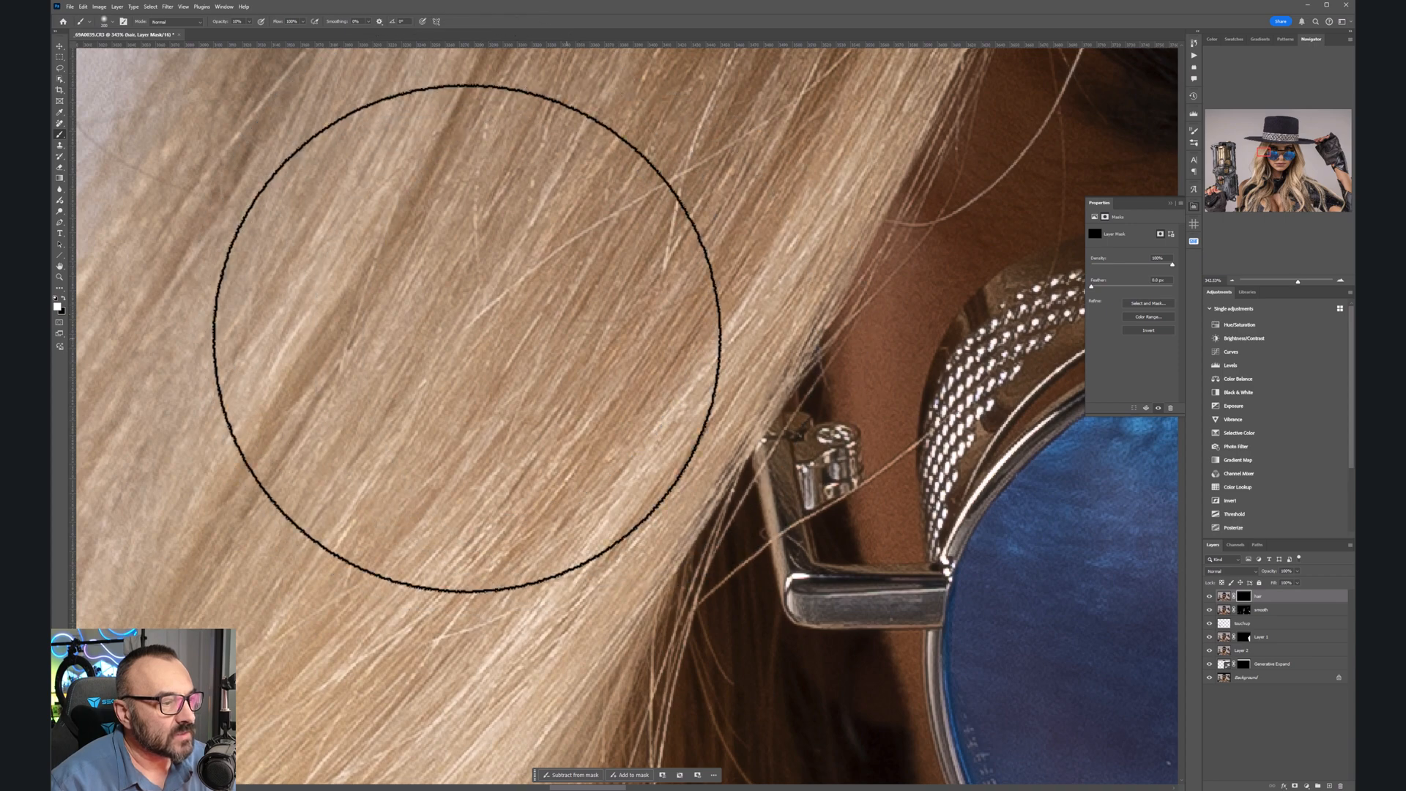
scroll(573, 316, "down", 3)
left_click_drag(586, 286, 526, 499)
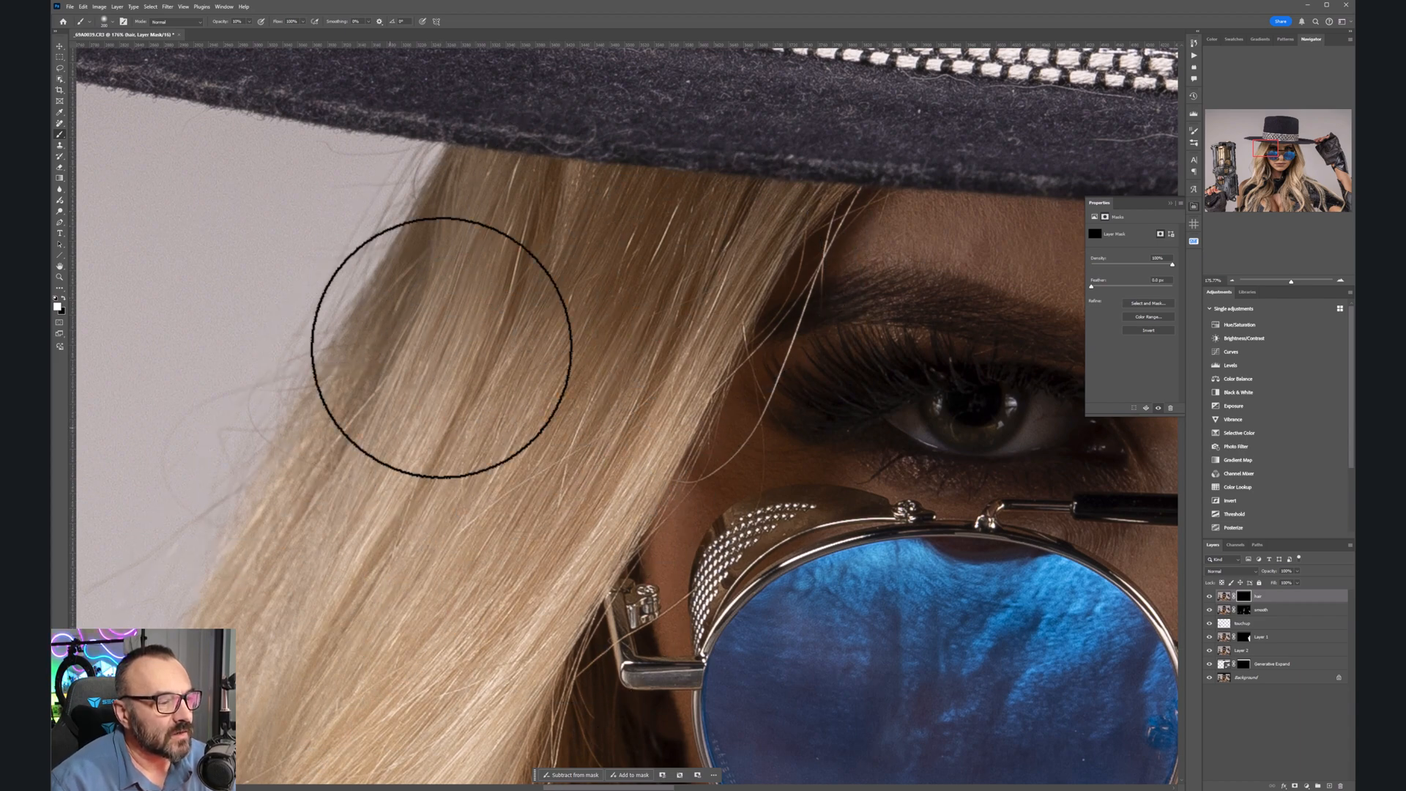
left_click_drag(930, 337, 641, 350)
left_click(629, 337)
Step: Shrink the brush and reveal the hair layer's effect on both eyebrows
key("bracketleft")
key("bracketleft")
key("bracketleft")
key("bracketleft")
key("bracketleft")
key("bracketleft")
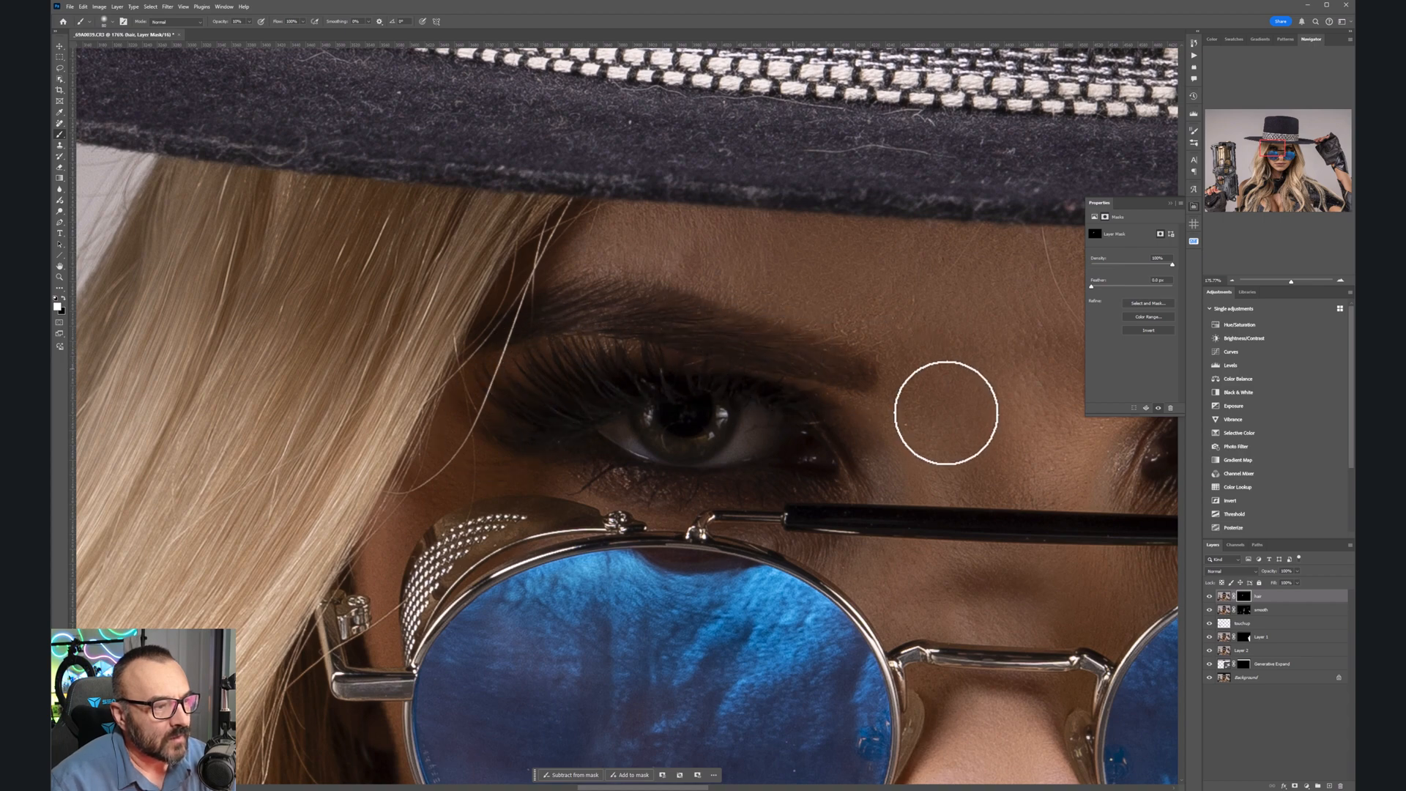
left_click_drag(942, 405, 482, 300)
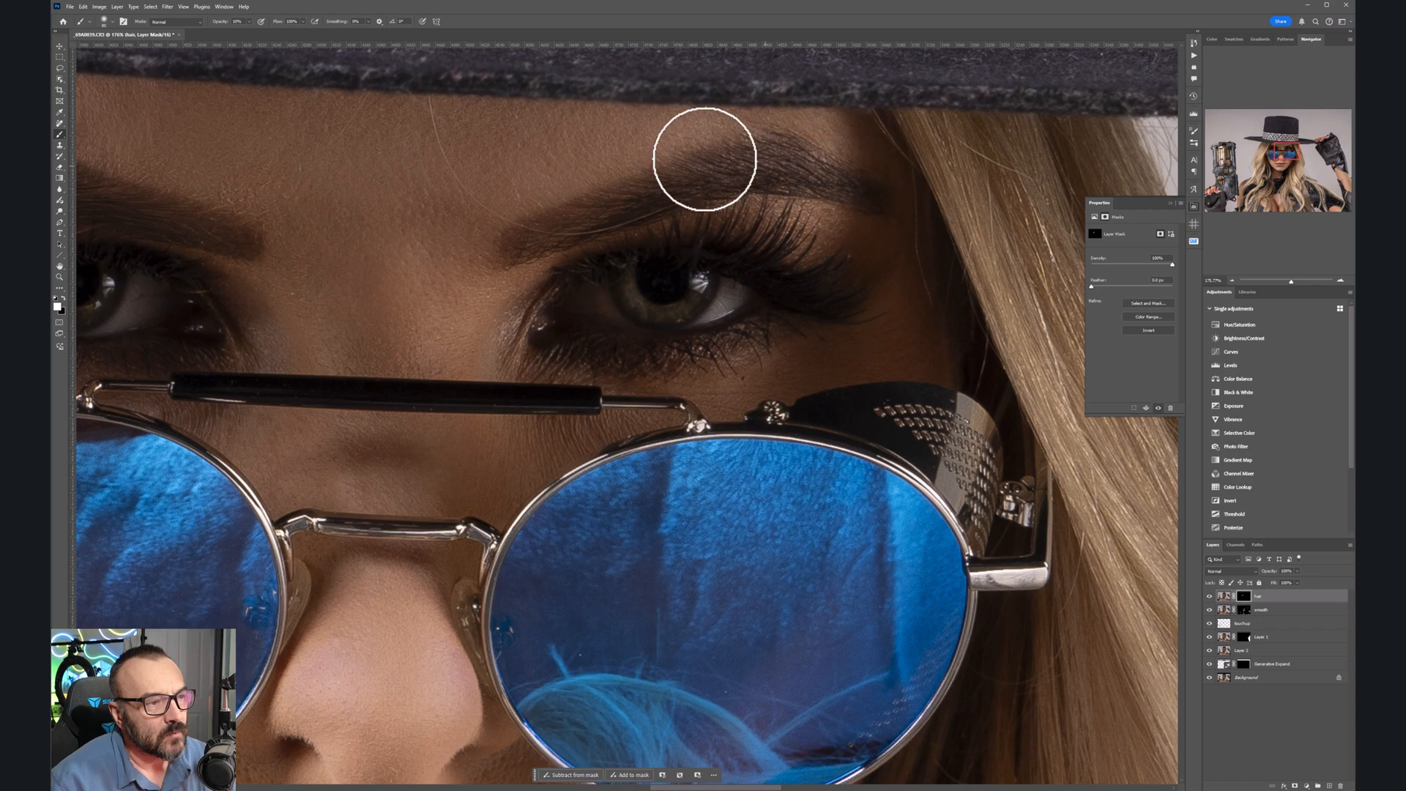
left_click_drag(462, 271, 1048, 199)
left_click_drag(424, 358, 898, 301)
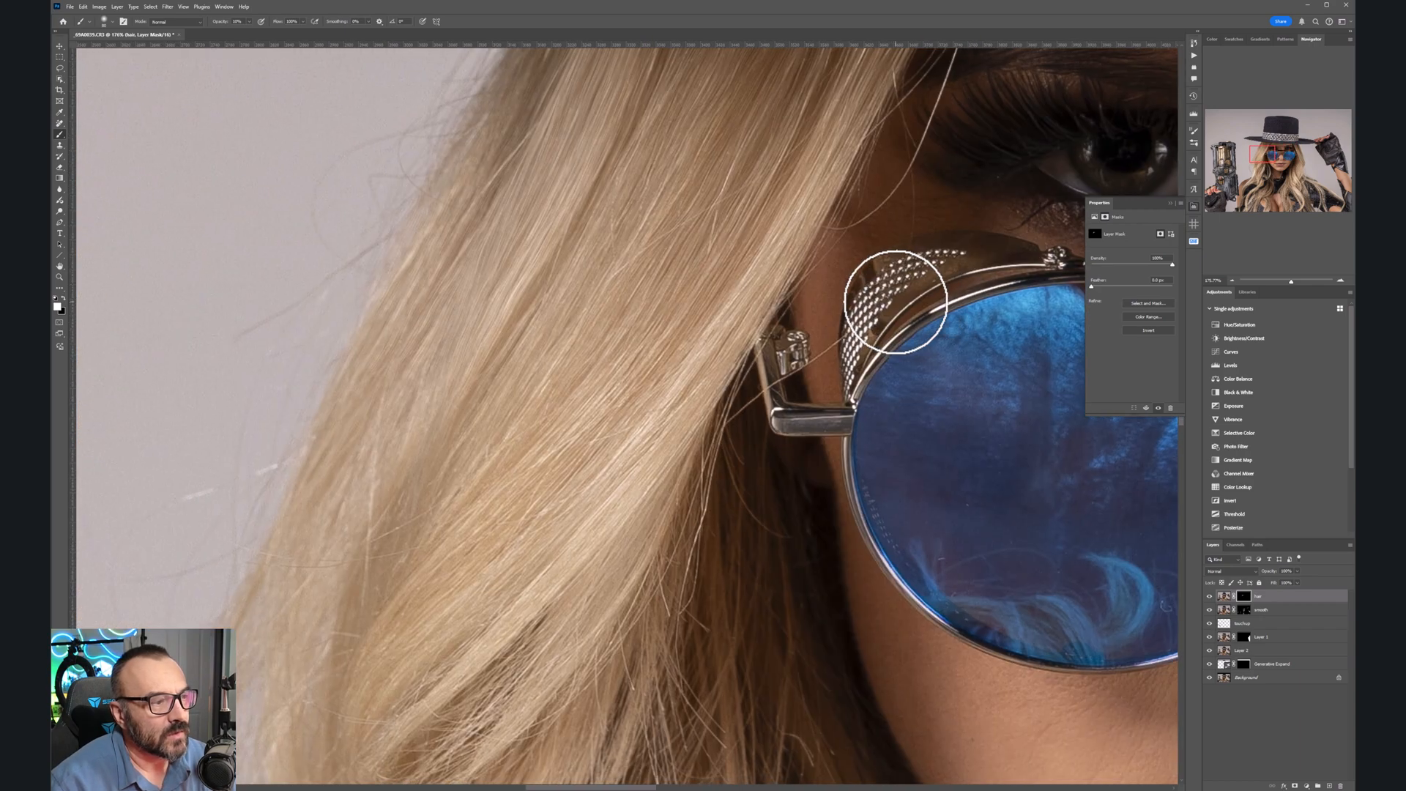
Step: Display the hair layer's mask as a red overlay to check the painted coverage beside the sunglasses
key("bracketright")
key("bracketright")
key("x")
key("backslash")
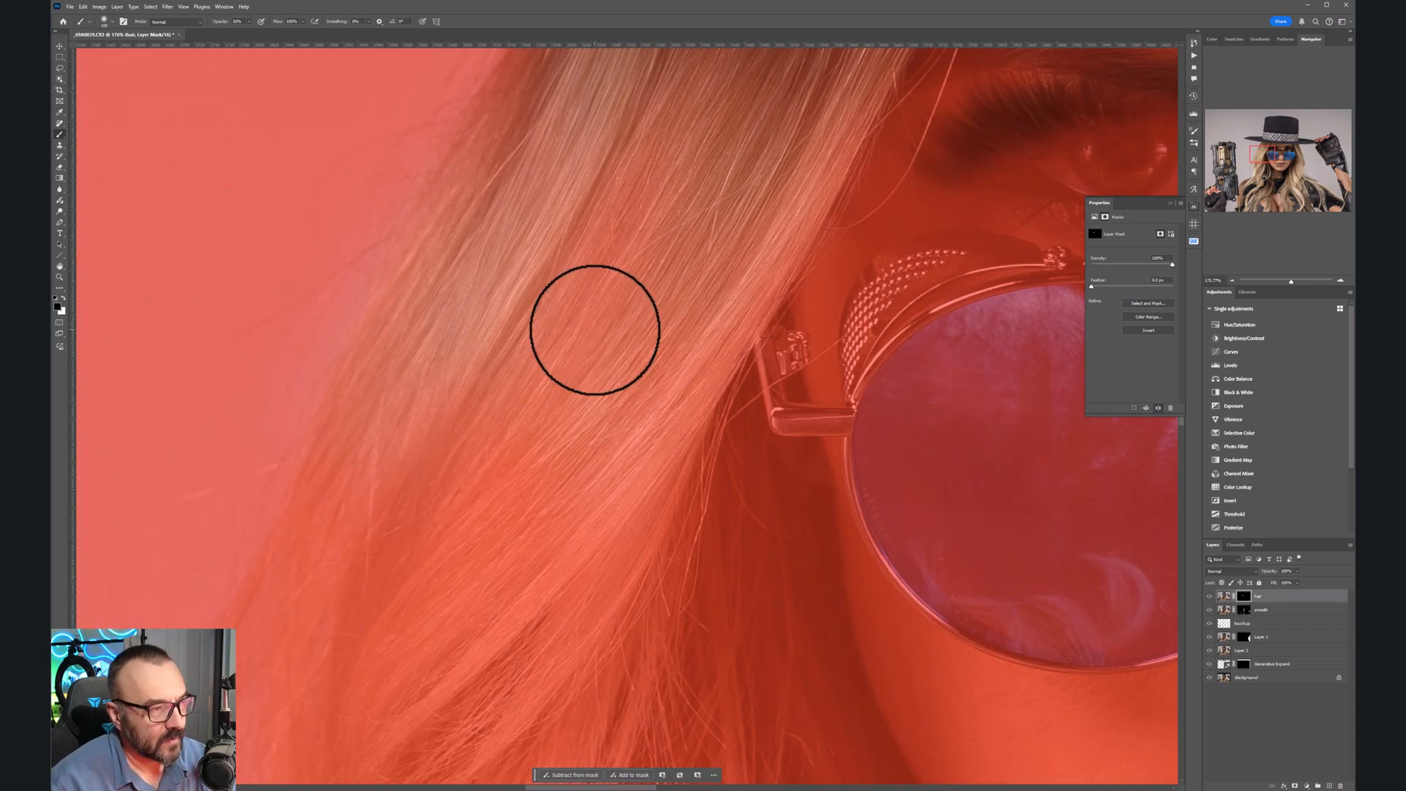
key("backslash")
key("x")
Step: Enlarge the brush and paint the hair effect along the gun-side locks from the temple past the cheek to the hanging chain
key("bracketright")
key("bracketright")
key("bracketright")
key("bracketright")
key("bracketright")
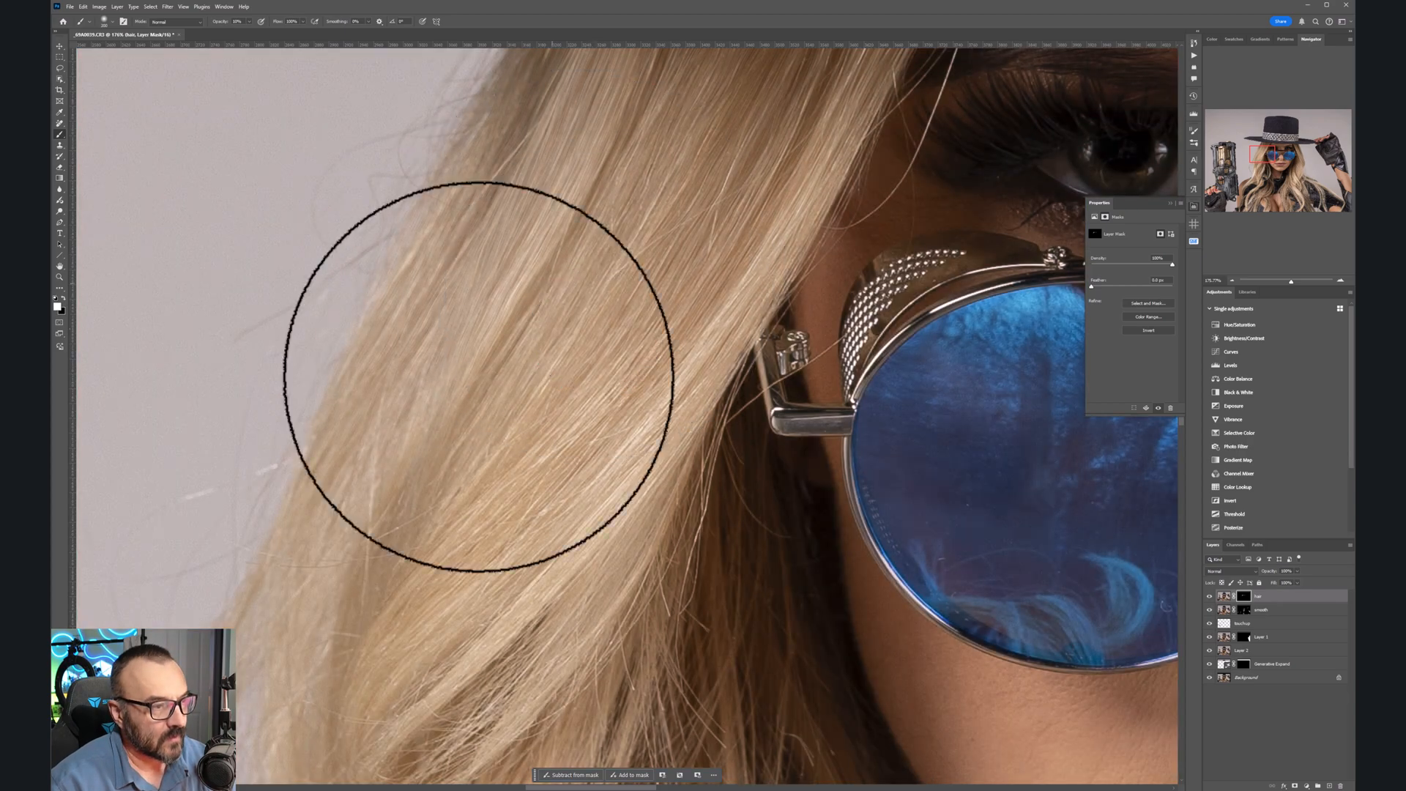
left_click_drag(613, 600, 594, 277)
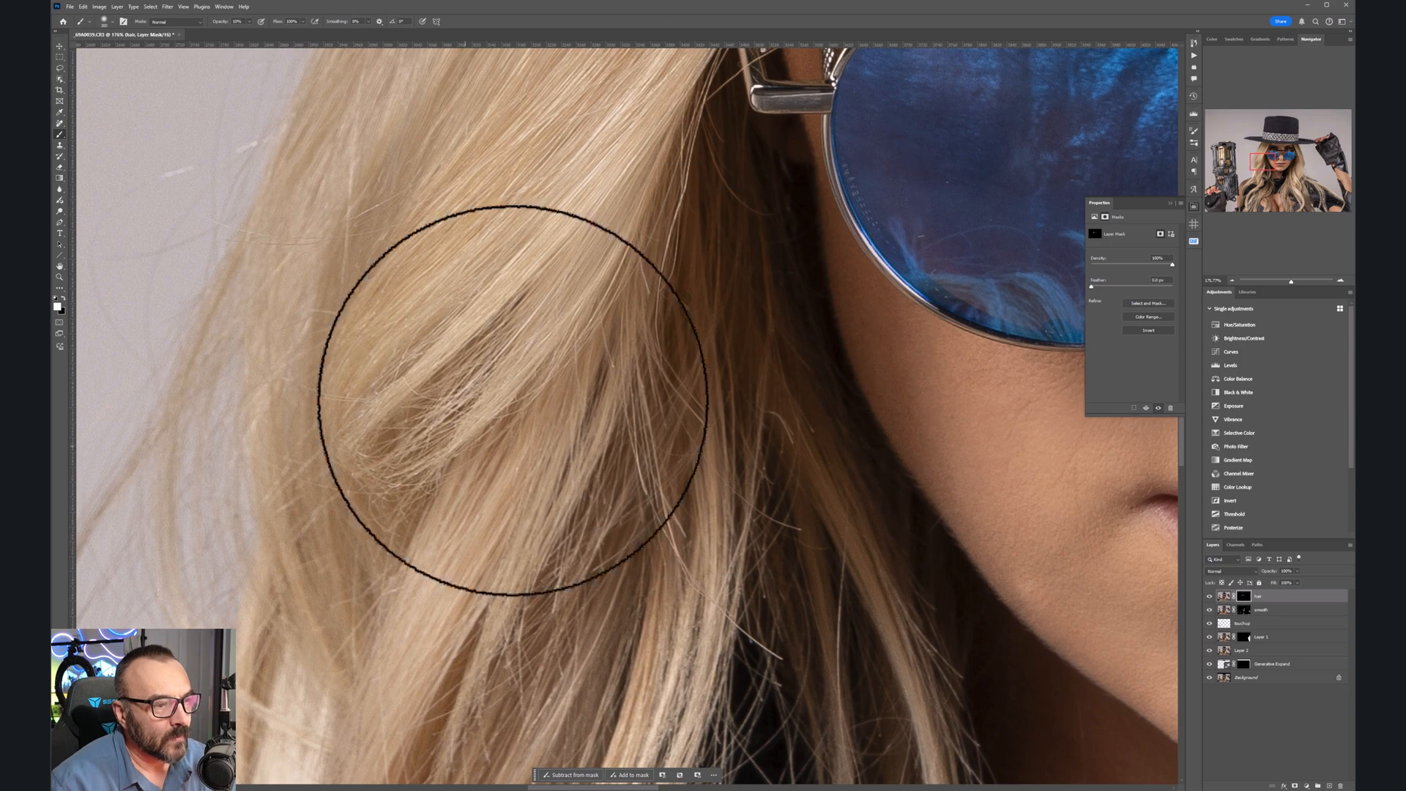
scroll(301, 529, "down", 6)
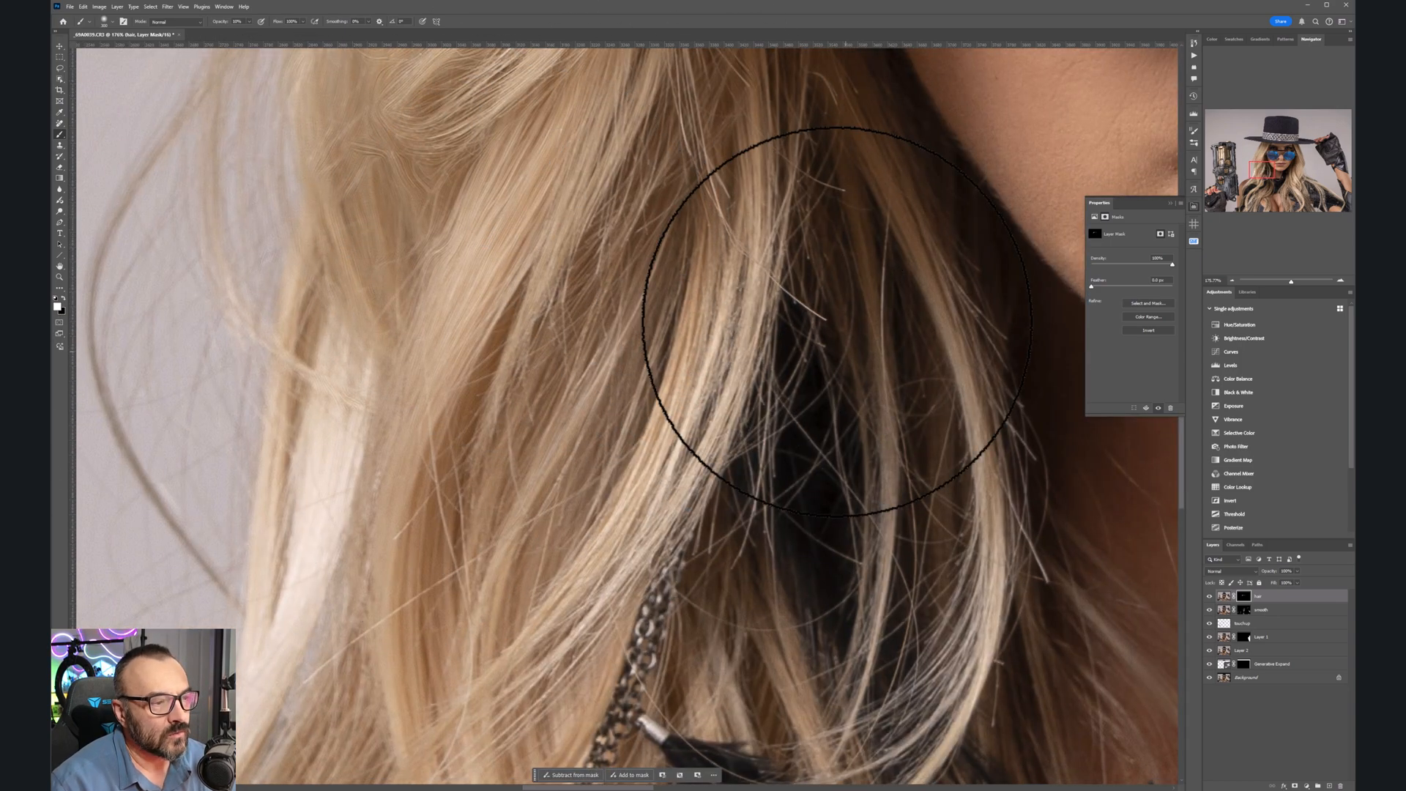
left_click_drag(847, 457, 772, 592)
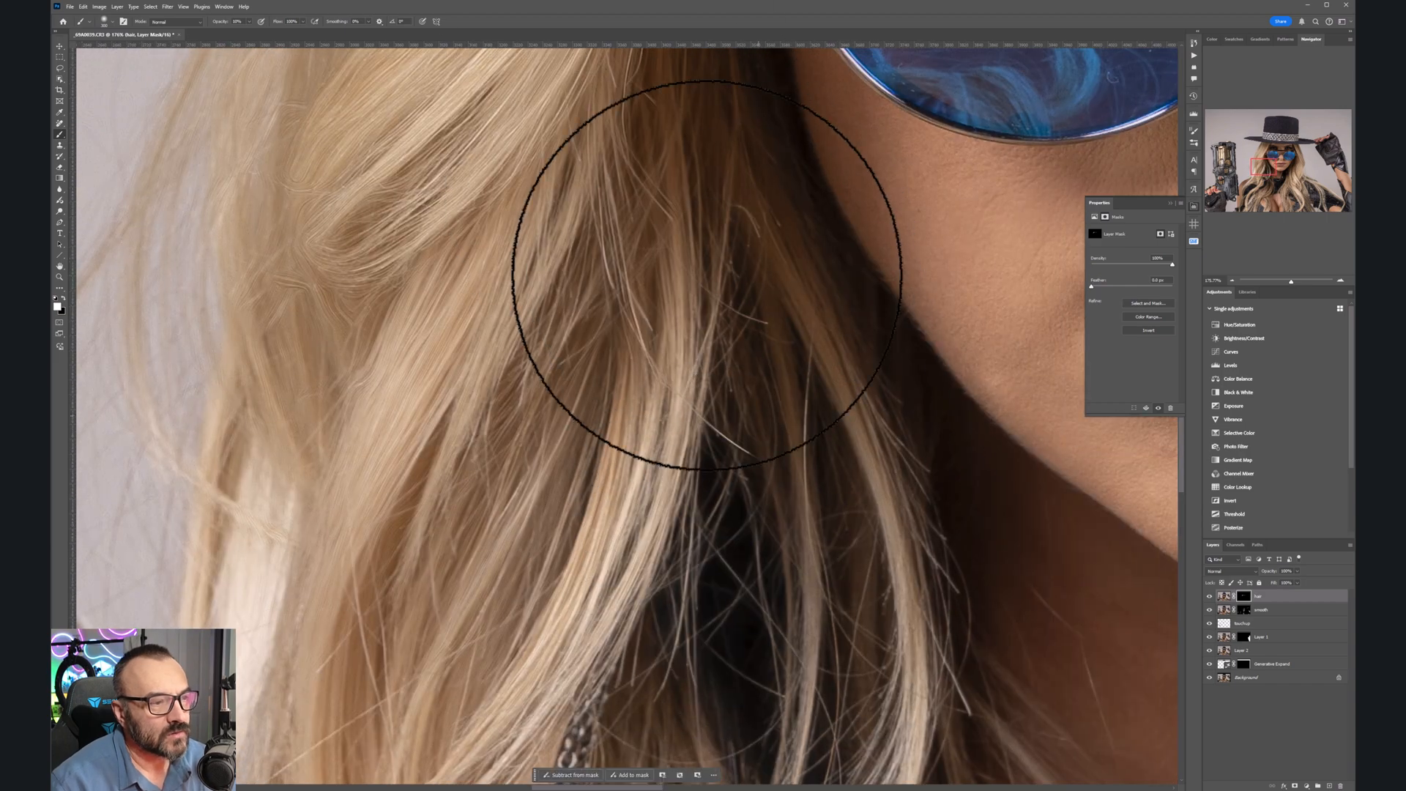
scroll(858, 615, "down", 3)
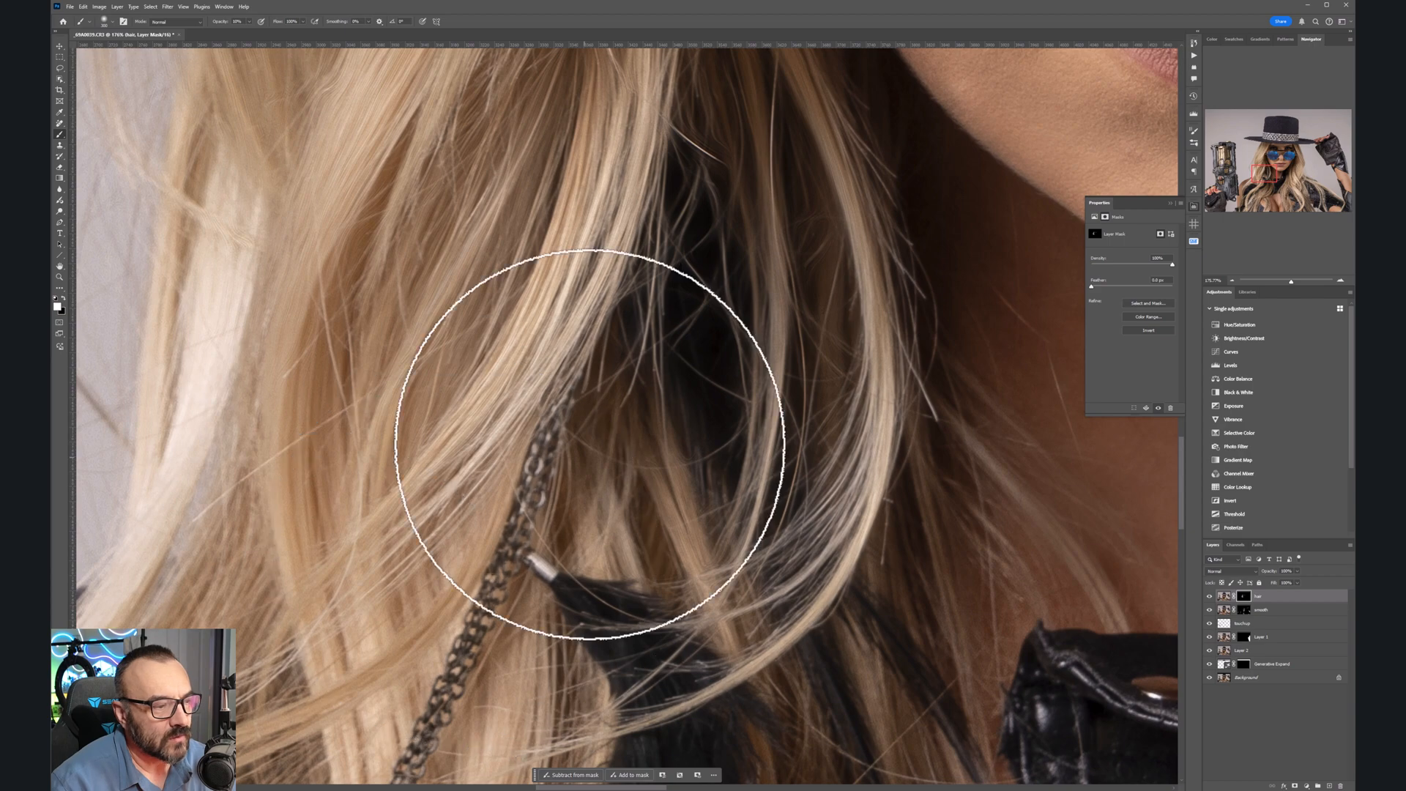
Step: Reveal the hair effect on the gun-side locks falling over the shoulder, black feathers and chest
scroll(597, 502, "down", 5)
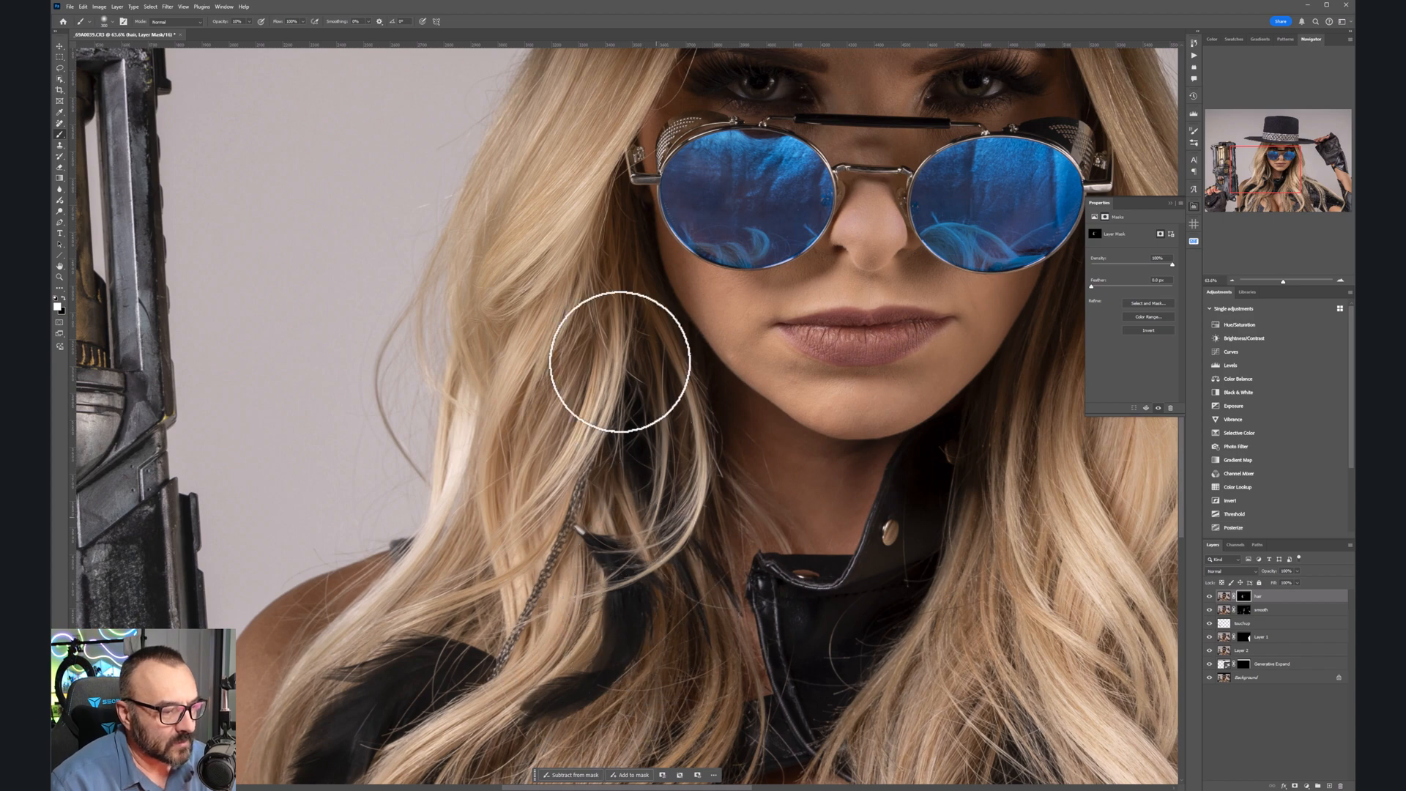
scroll(622, 495, "down", 5)
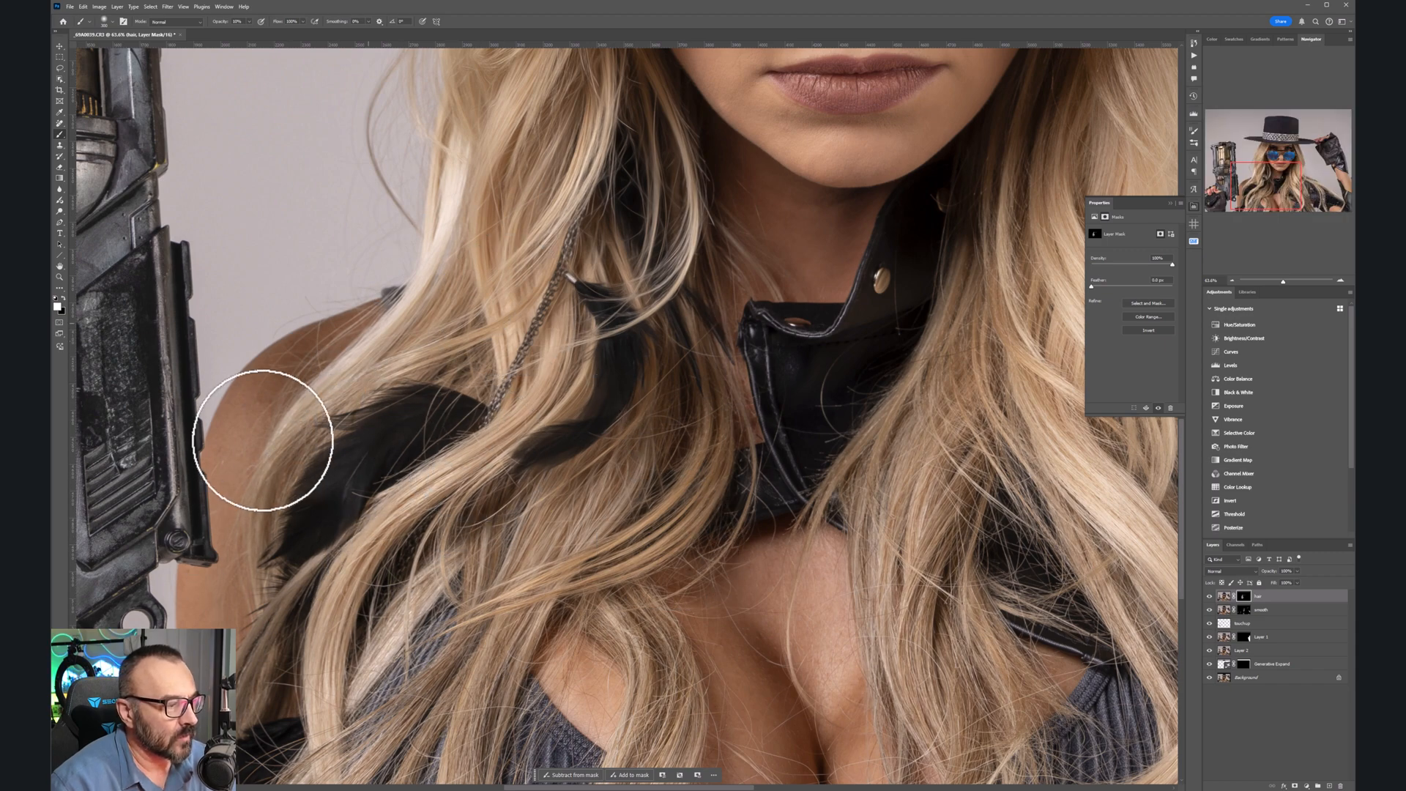
scroll(439, 586, "down", 4)
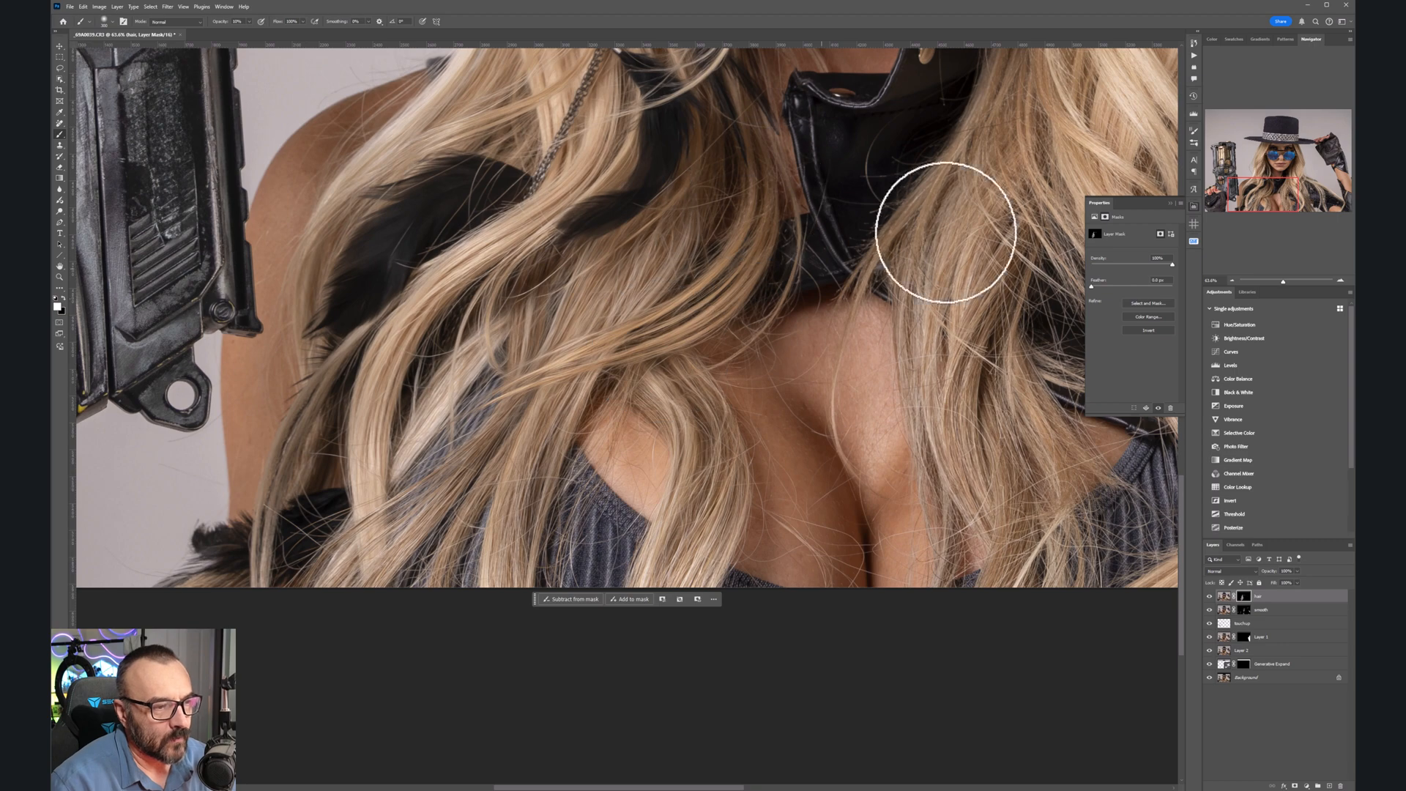
Step: Brush the hair effect into the locks over the chest and leather top on the raised-arm side, enlarging the brush
left_click_drag(985, 340, 738, 431)
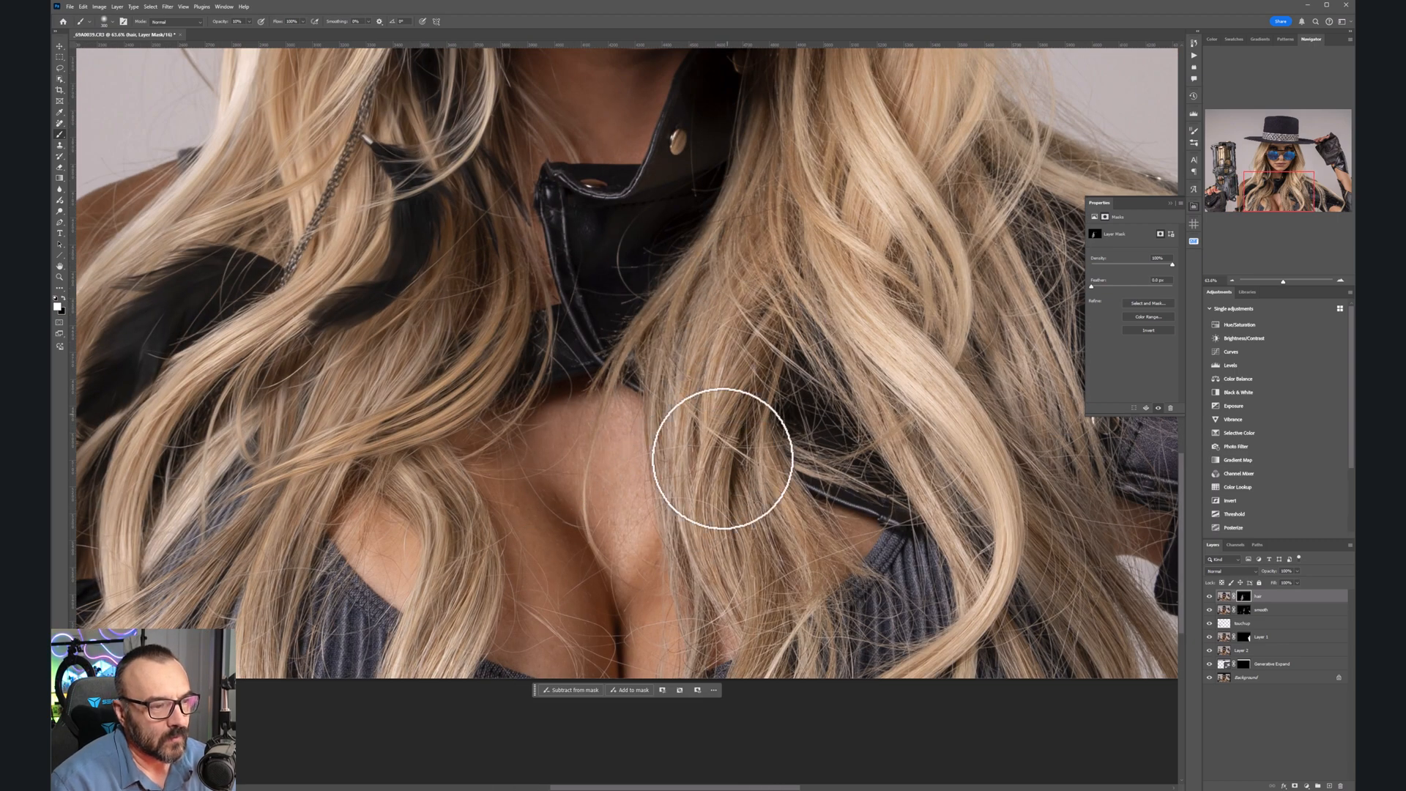
left_click_drag(888, 546, 725, 552)
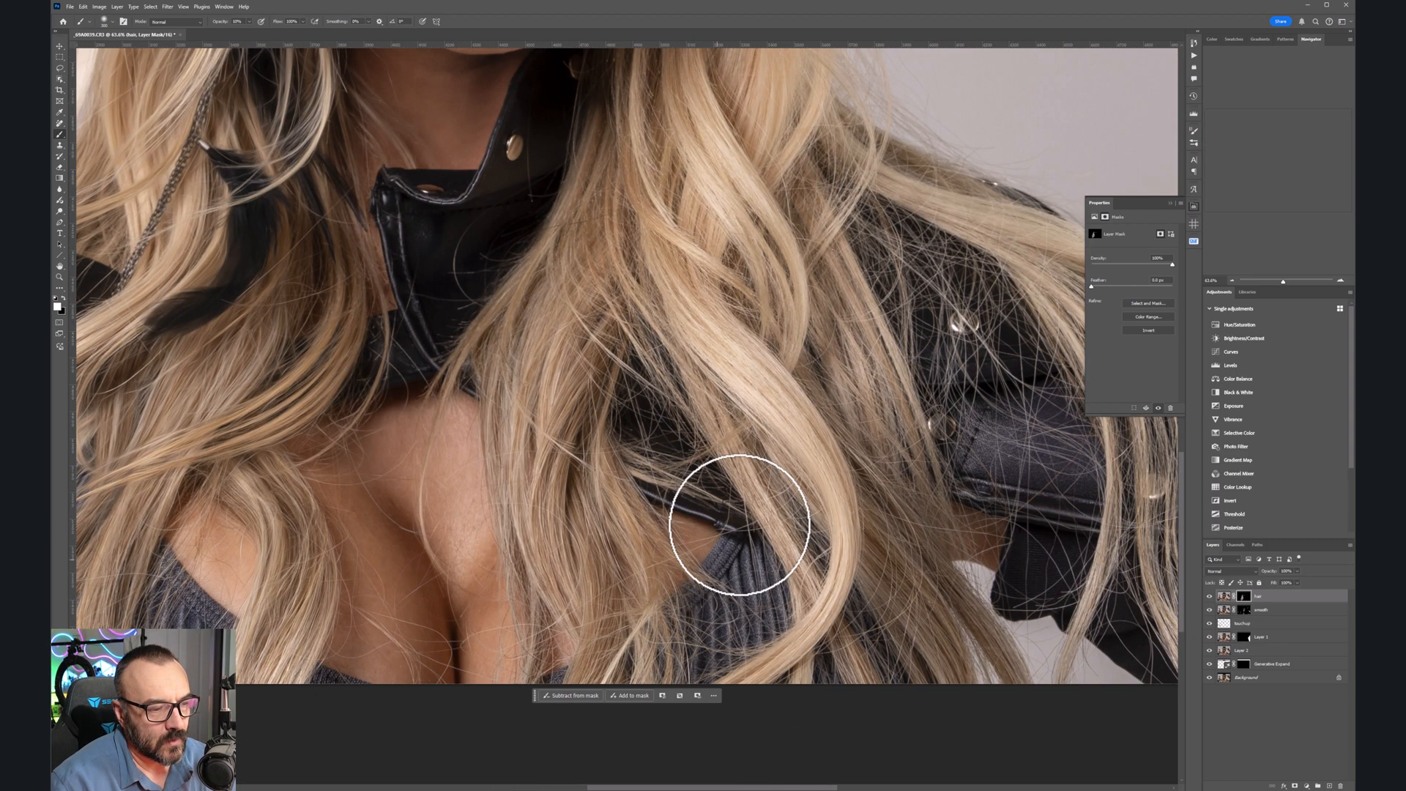
key("]")
key("]")
key("]")
key("]")
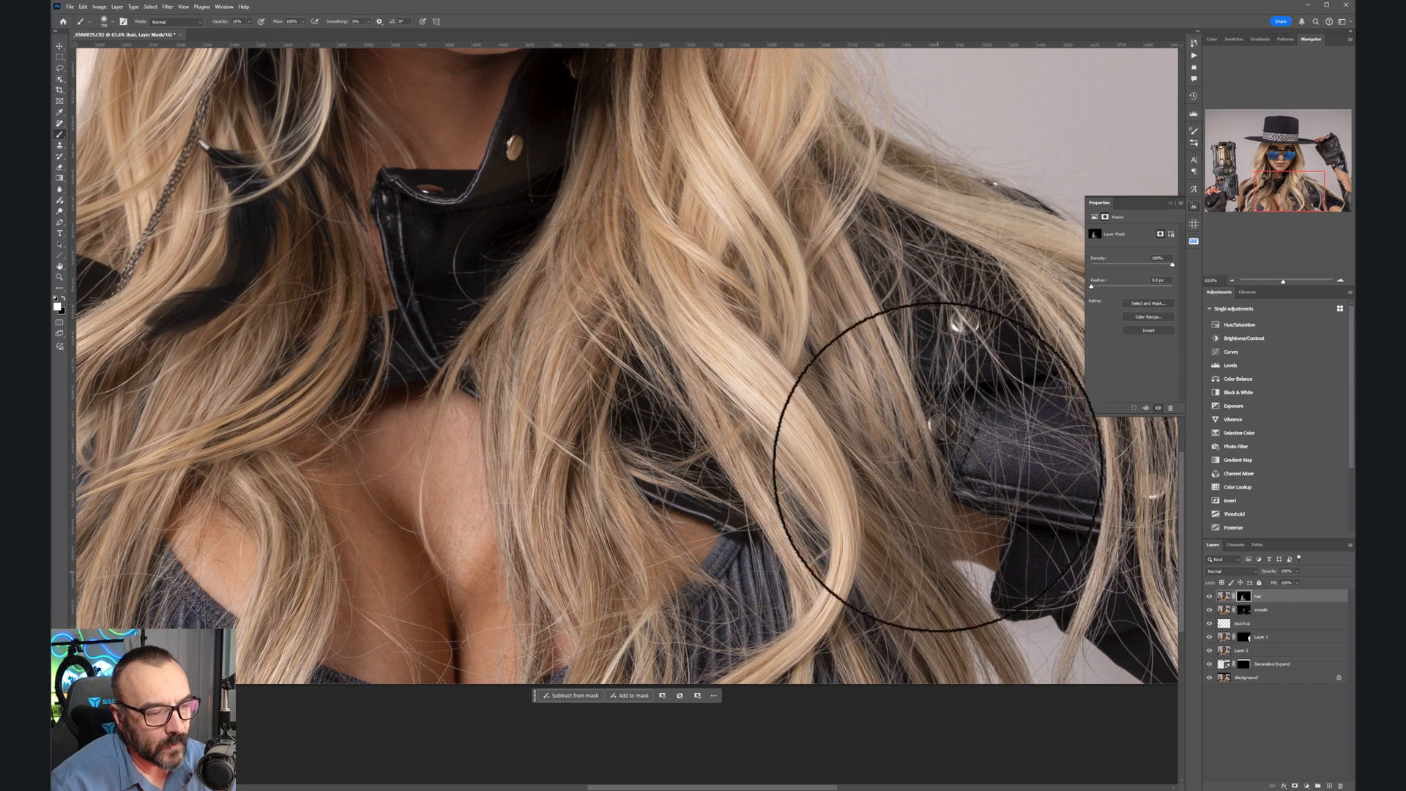
Step: Paint the hair effect onto the raised-arm-side locks beside the face and the long strands over the shoulder and sleeve
left_click_drag(900, 247, 744, 378)
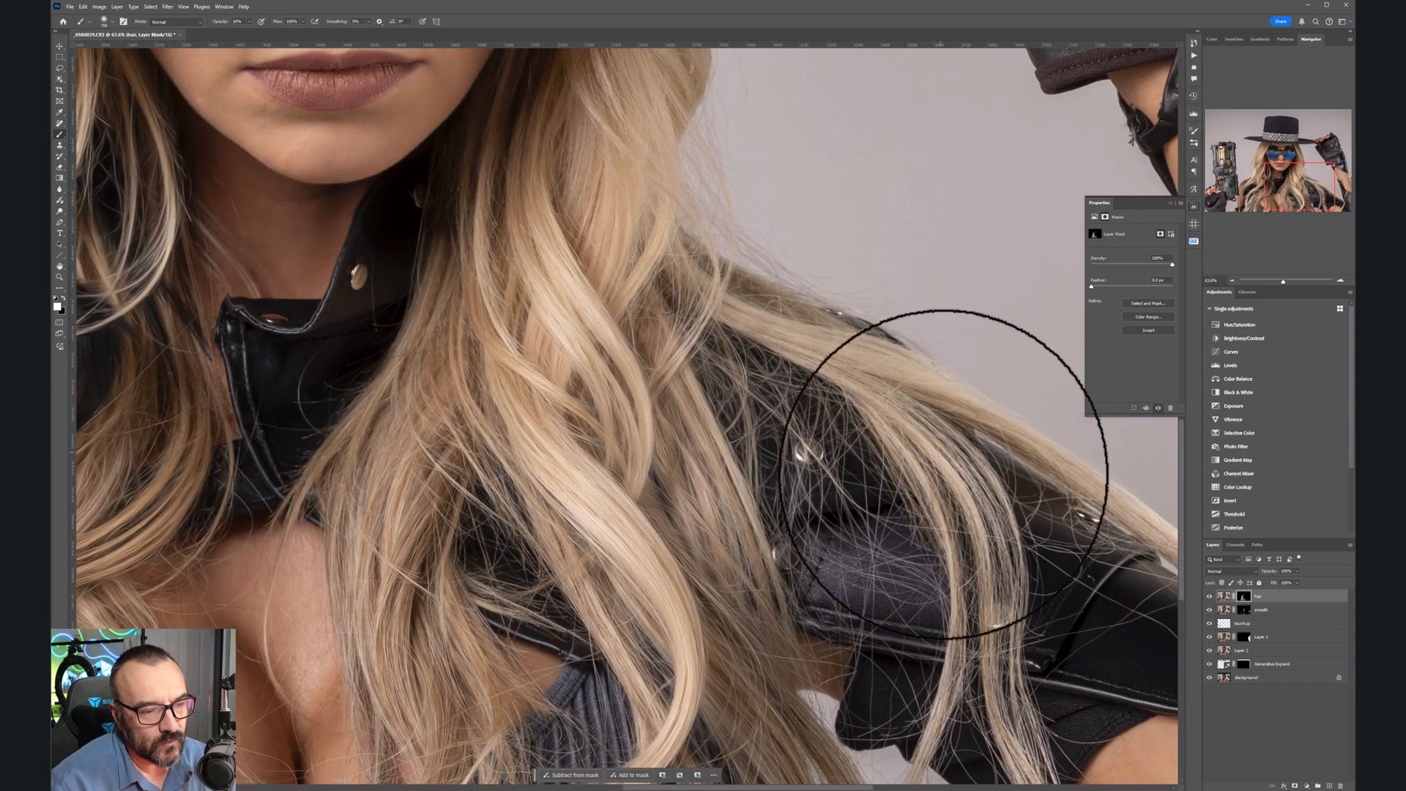
left_click_drag(634, 208, 571, 504)
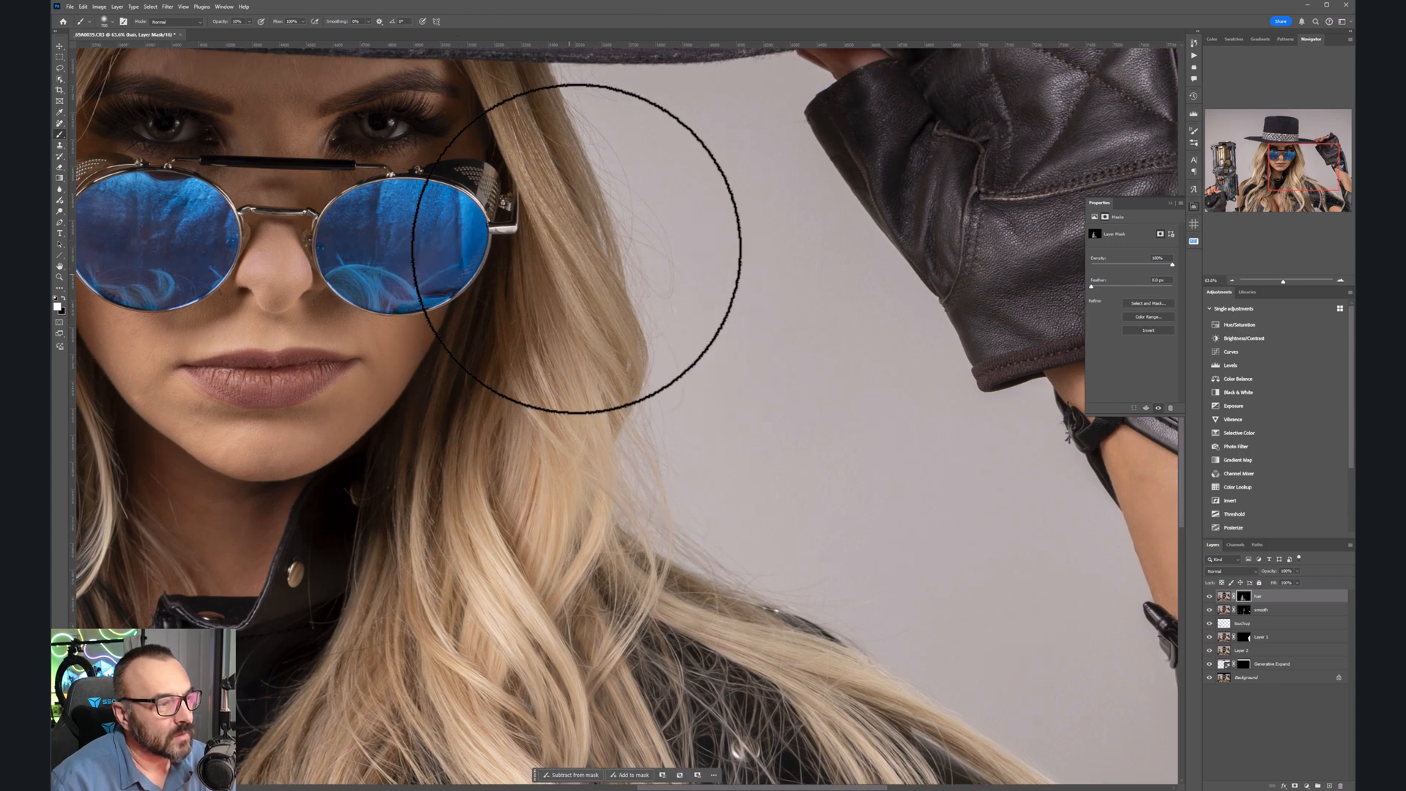
left_click_drag(643, 522, 521, 280)
left_click_drag(1037, 631, 967, 440)
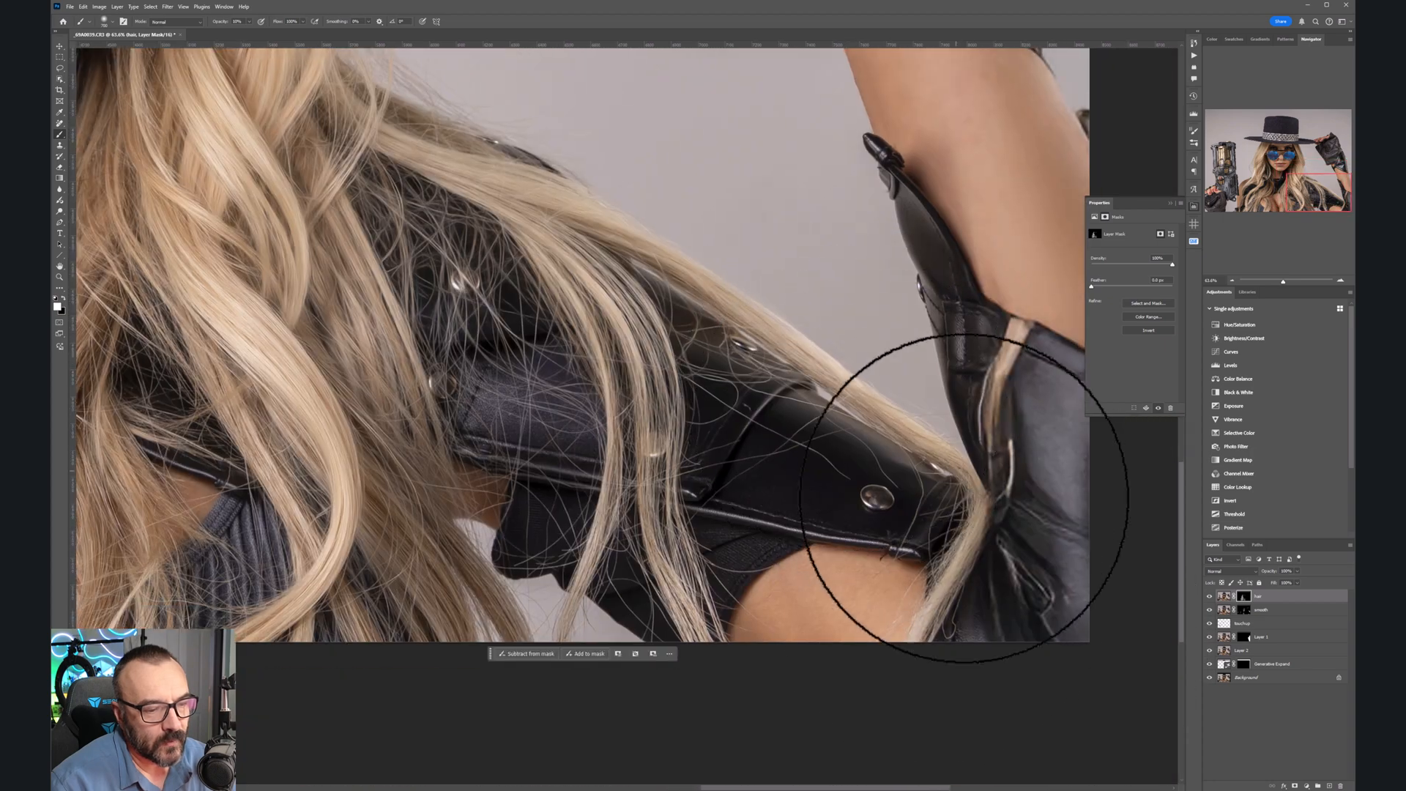
left_click_drag(580, 407, 1055, 637)
left_click_drag(905, 491, 868, 703)
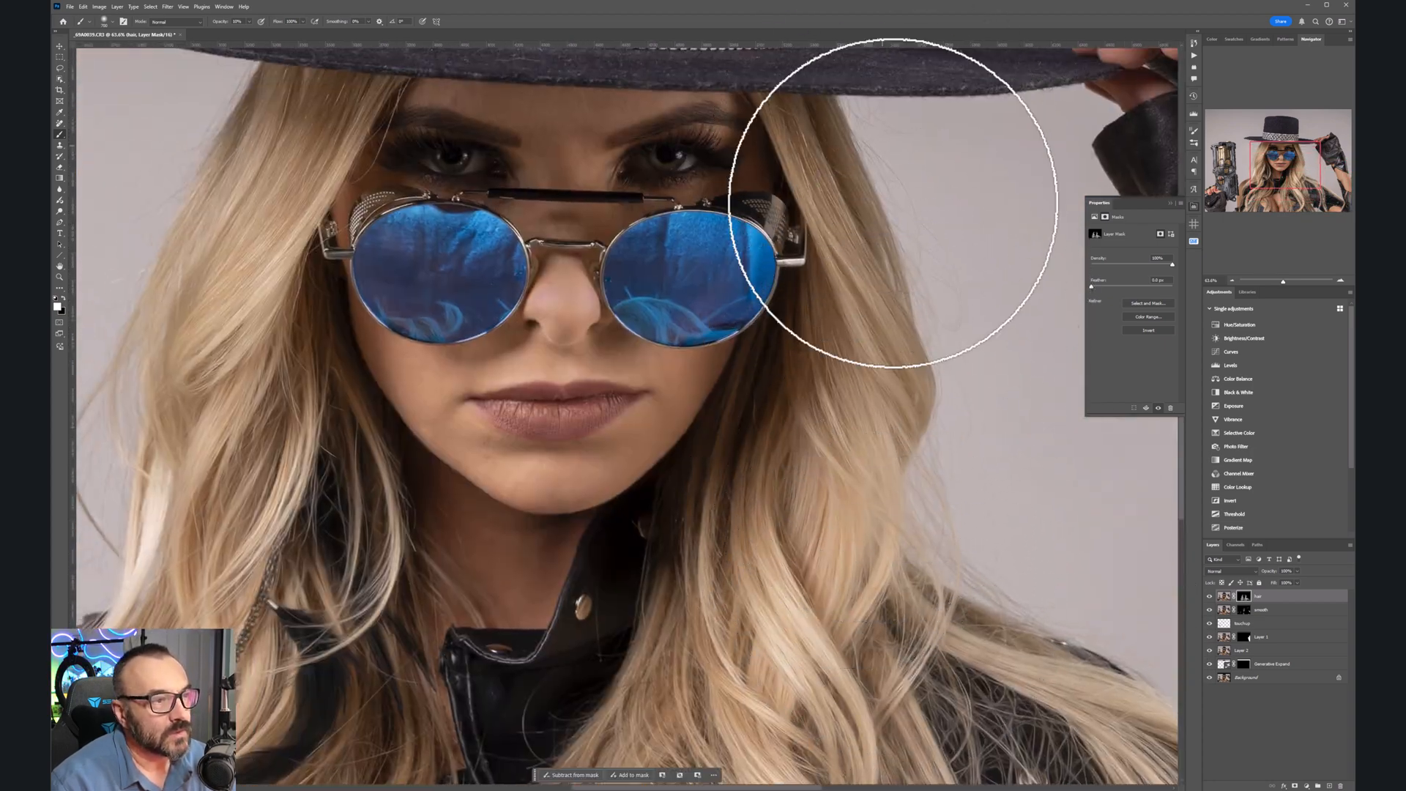
Step: Compare the portrait with and without the hair layer, up close and in full view
left_click_drag(823, 543, 819, 549)
scroll(819, 550, "down", 3)
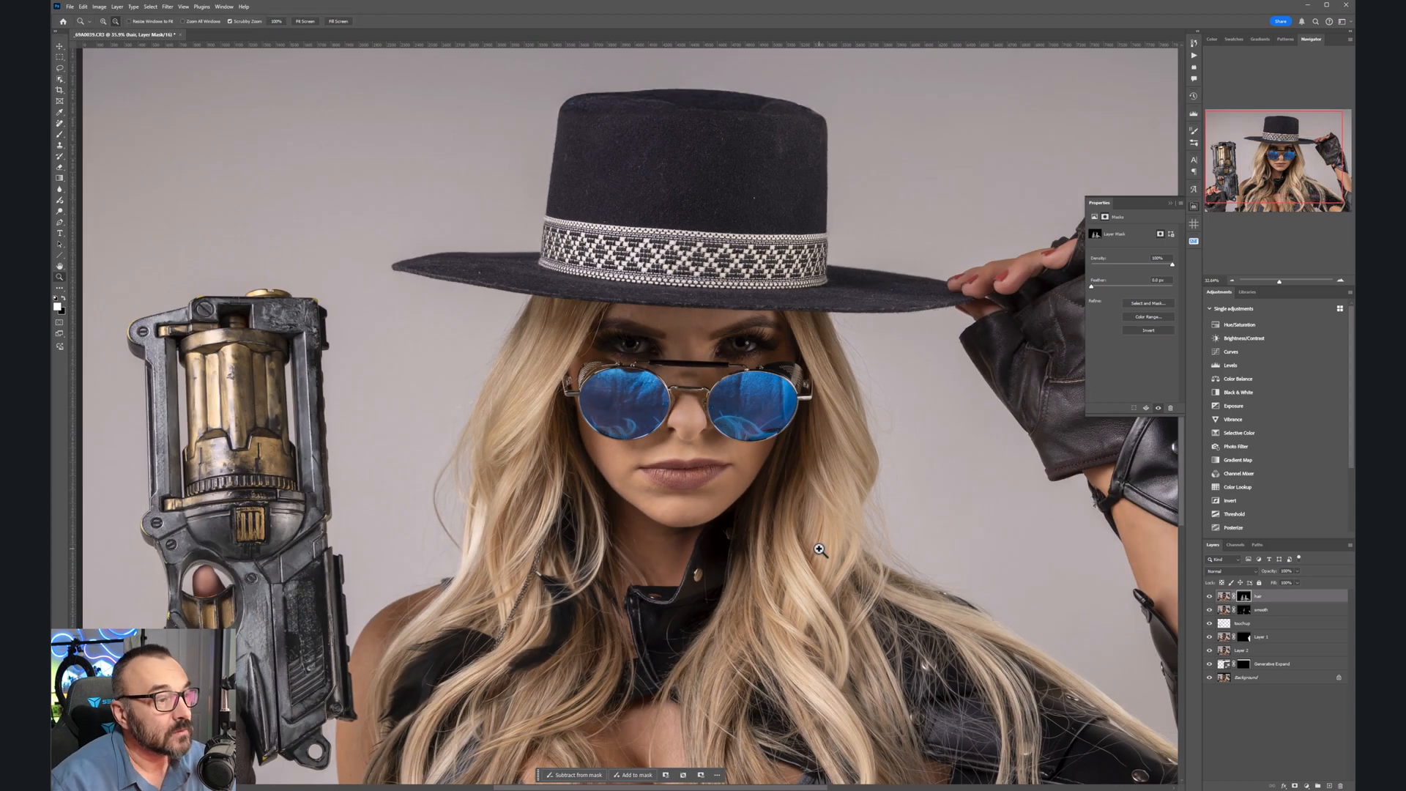
scroll(725, 477, "up", 5)
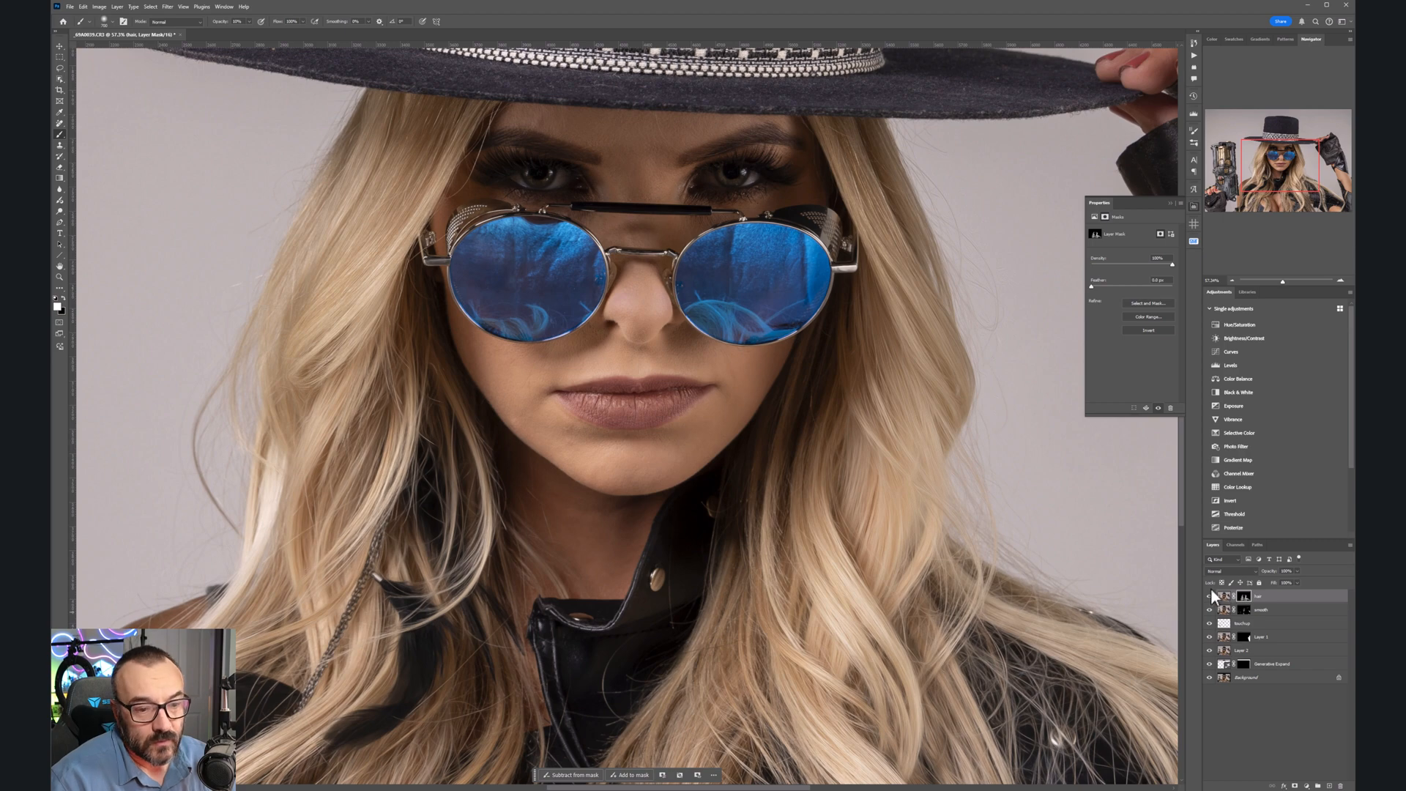
left_click(1210, 595)
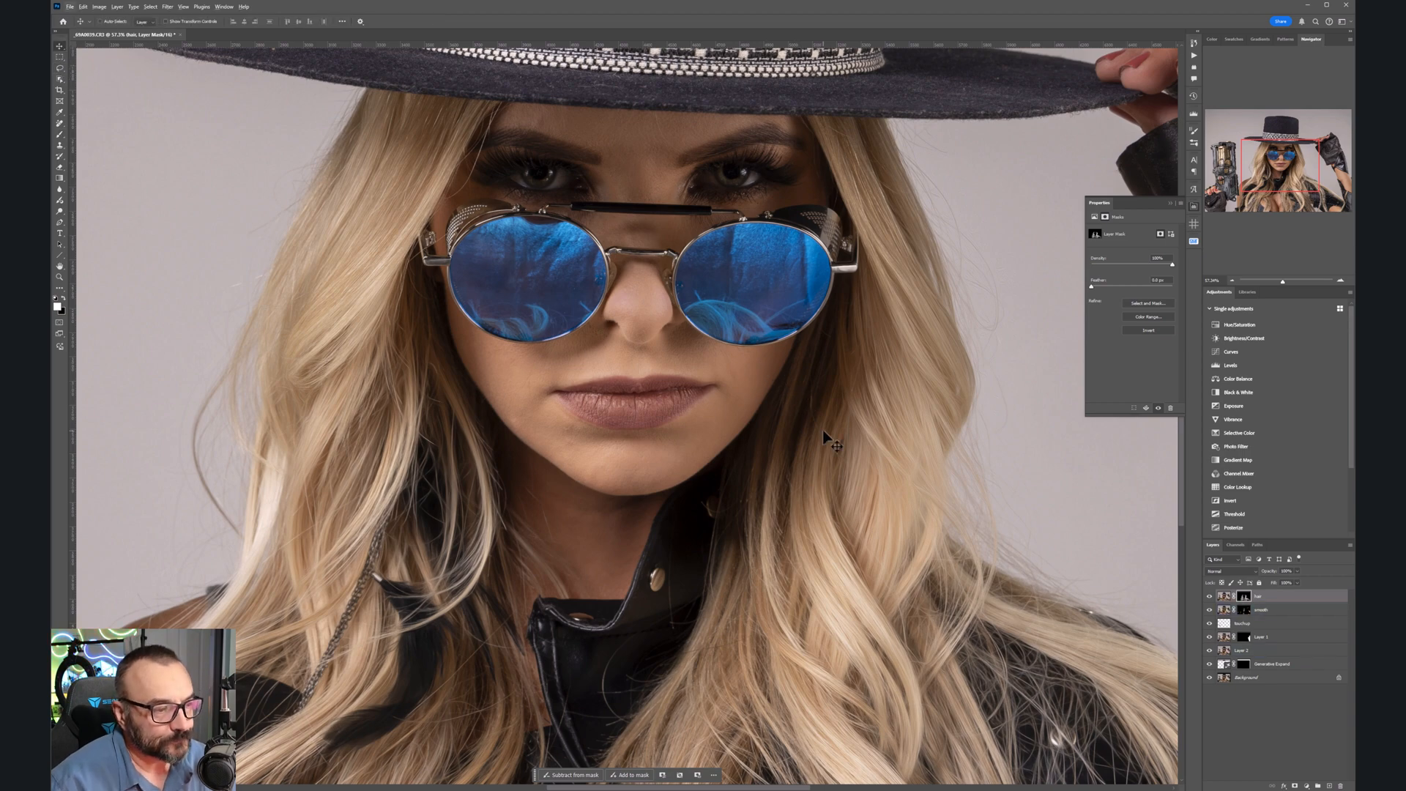
scroll(824, 434, "down", 8)
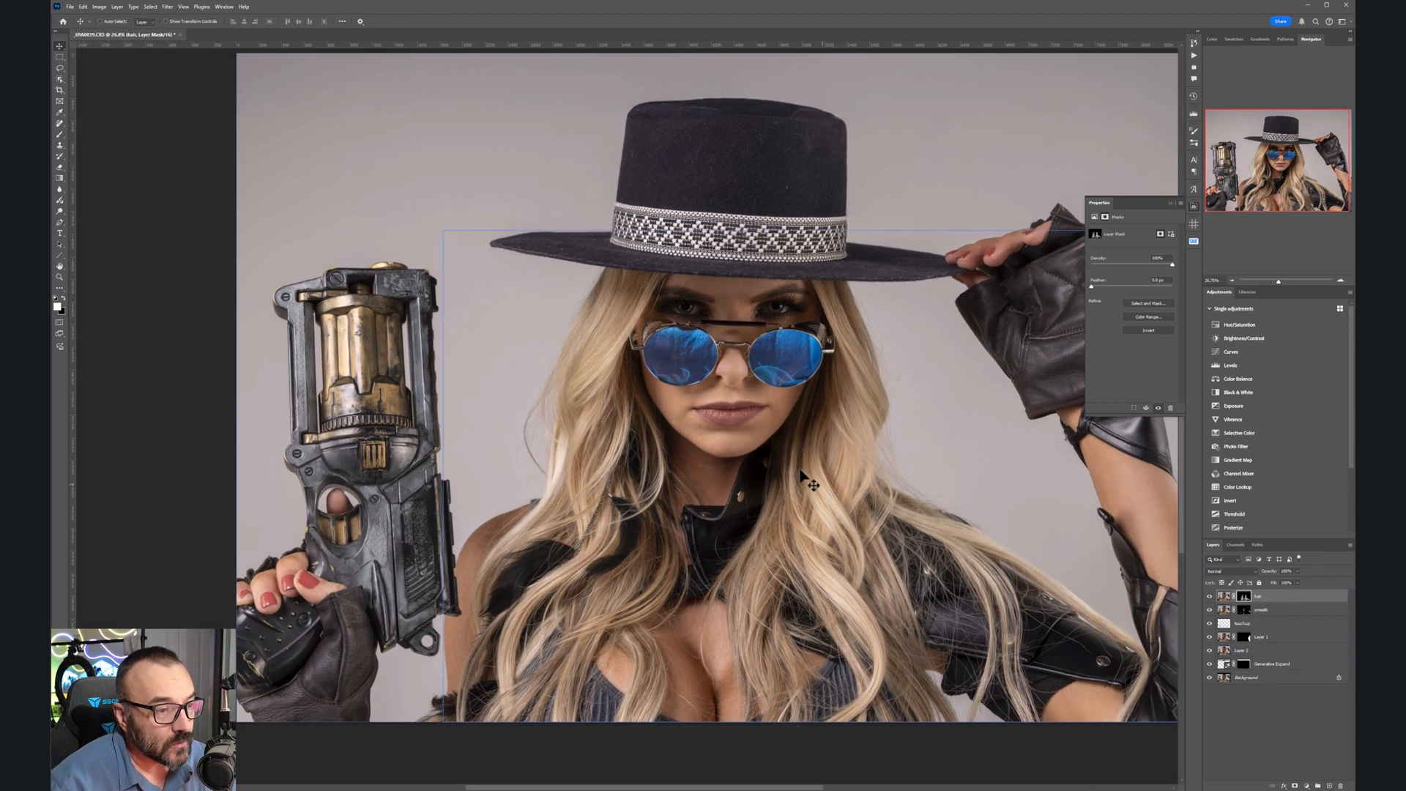
left_click_drag(804, 472, 743, 483)
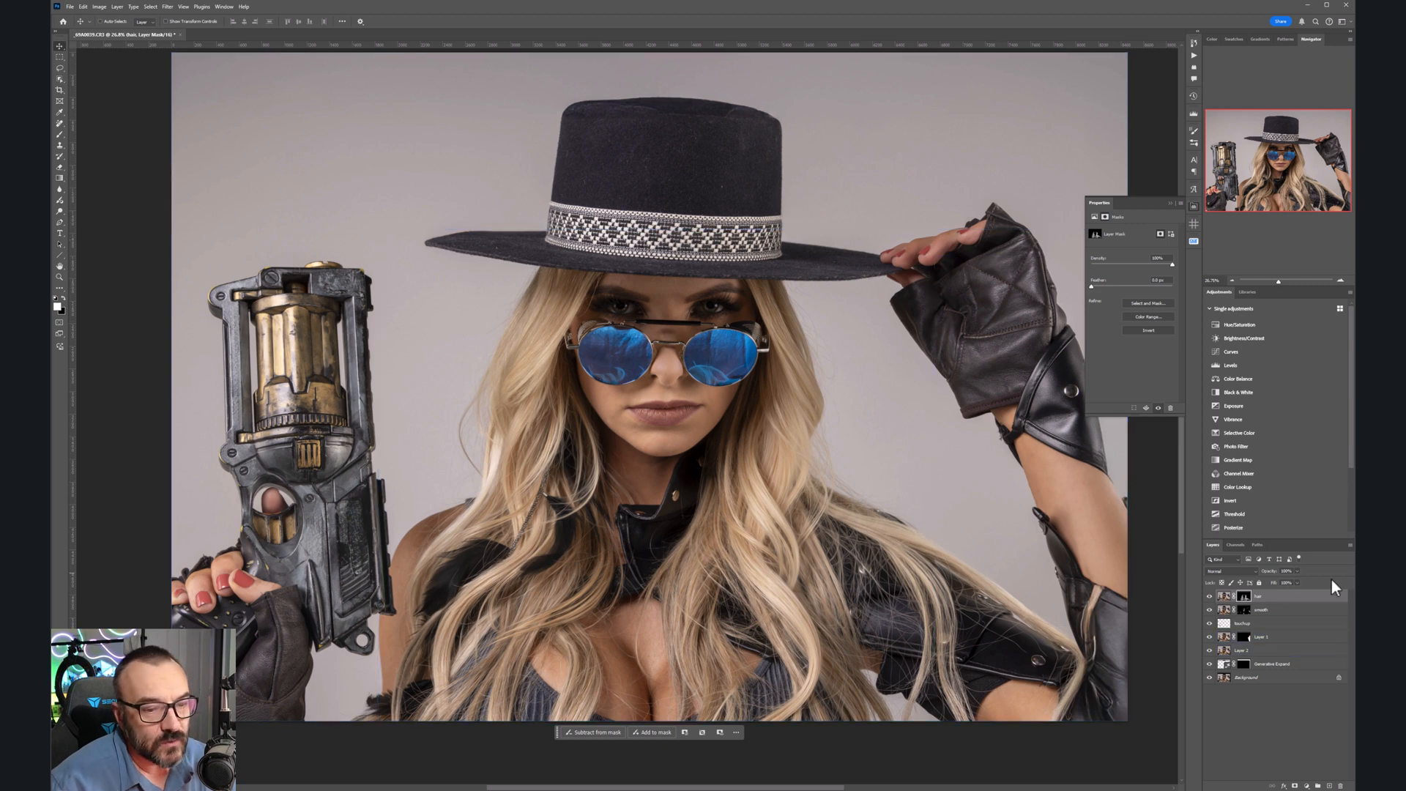
Step: Create a 50% Gray filled dodge-and-burn layer above the hair layer, blended in Soft Light
left_click(1308, 596)
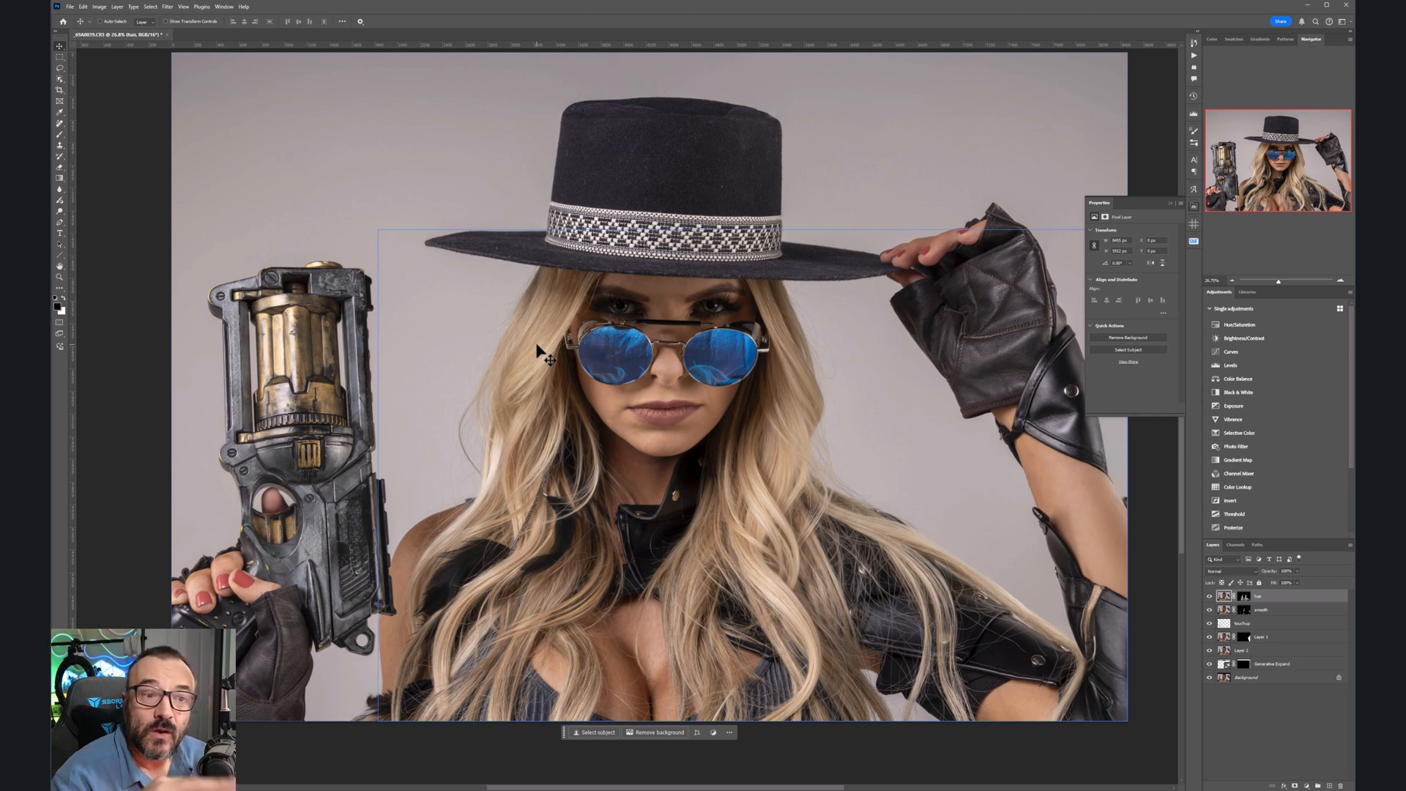
left_click(1076, 586, "ctrl")
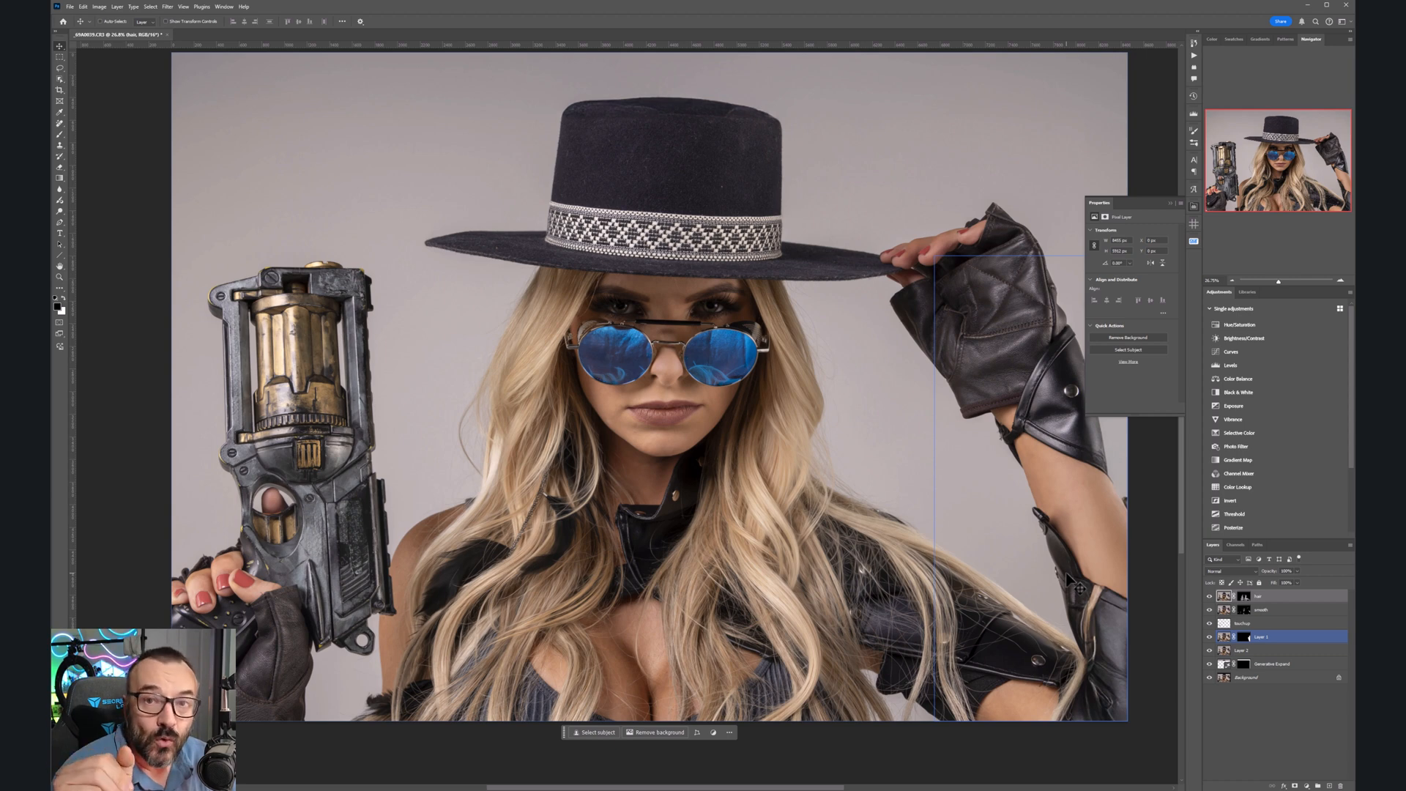
left_click(1332, 784)
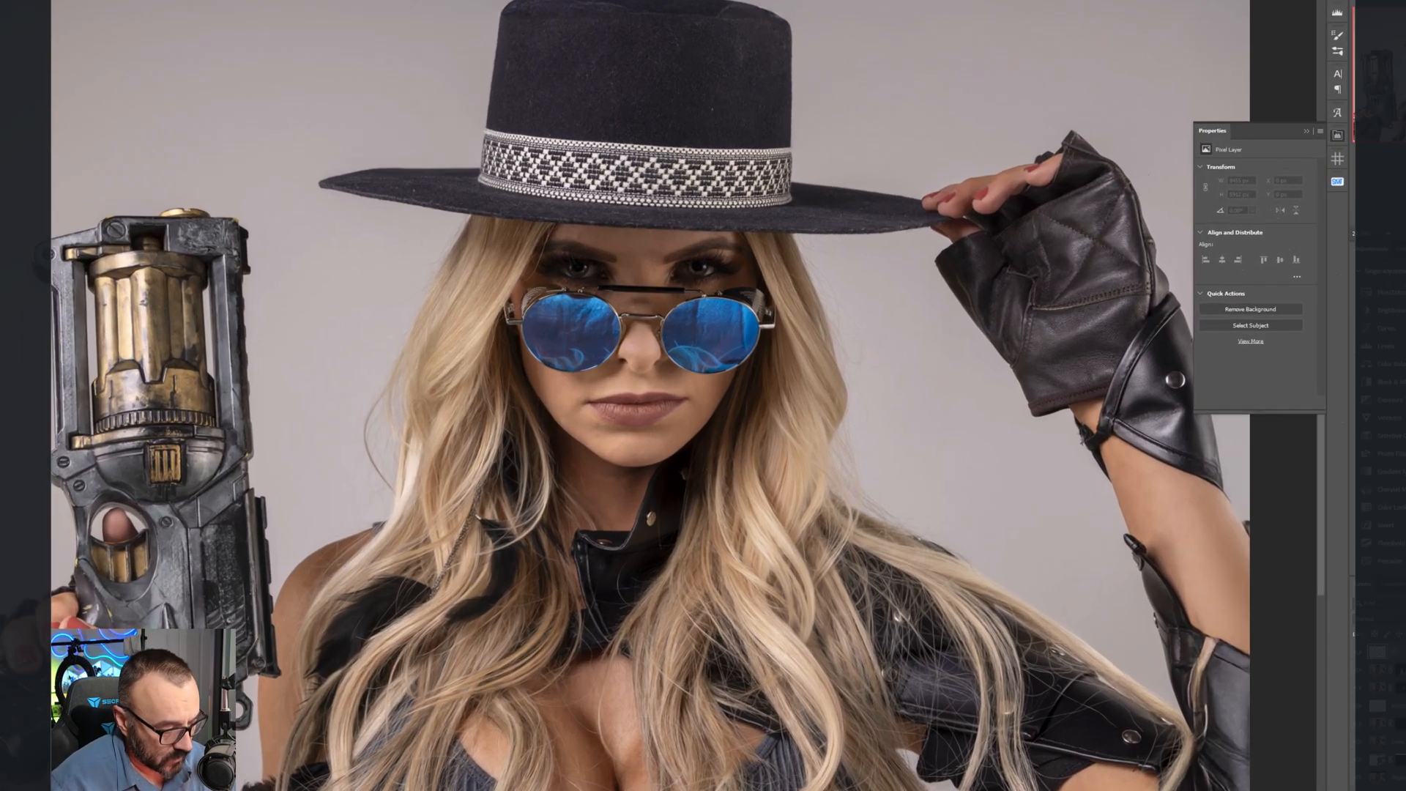
key("shift+F5")
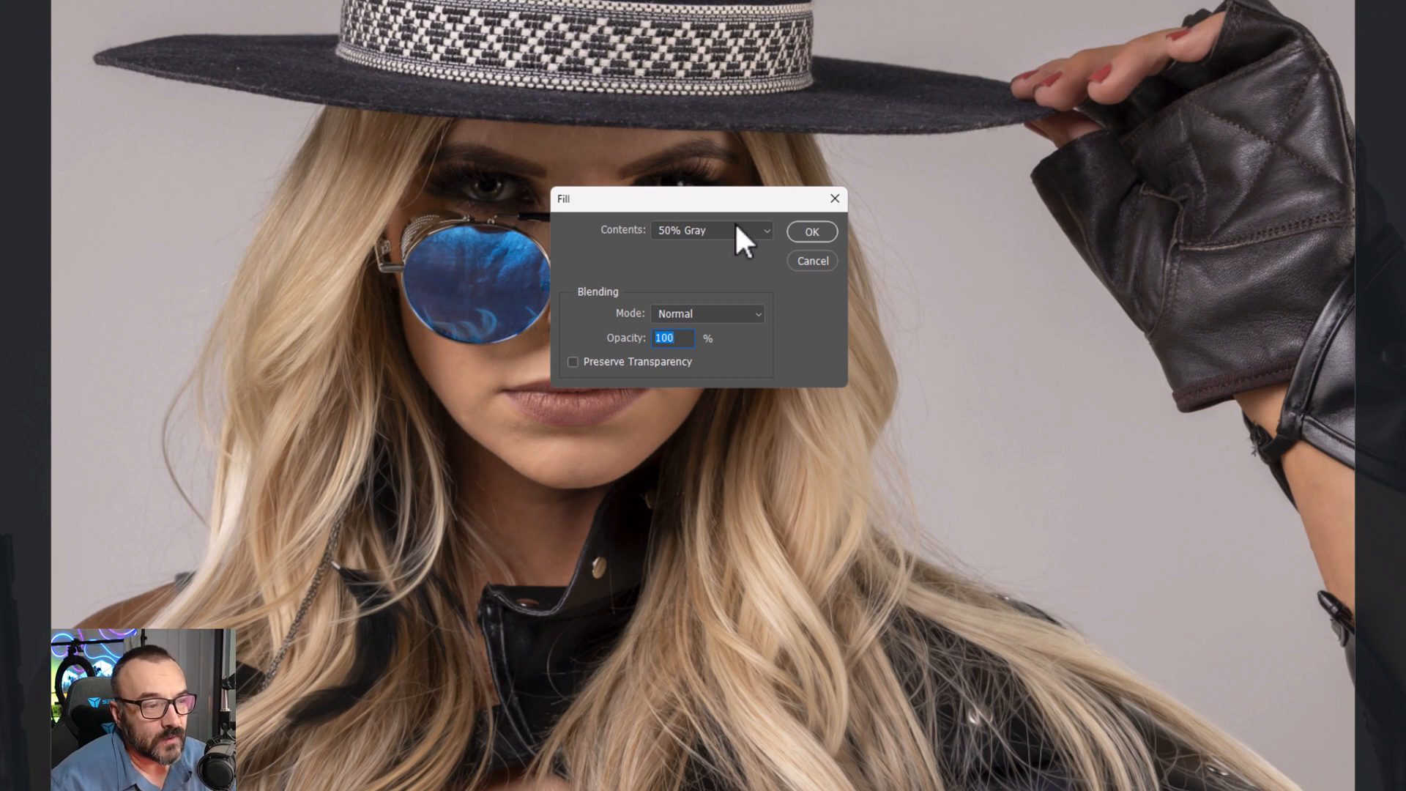
left_click(816, 227)
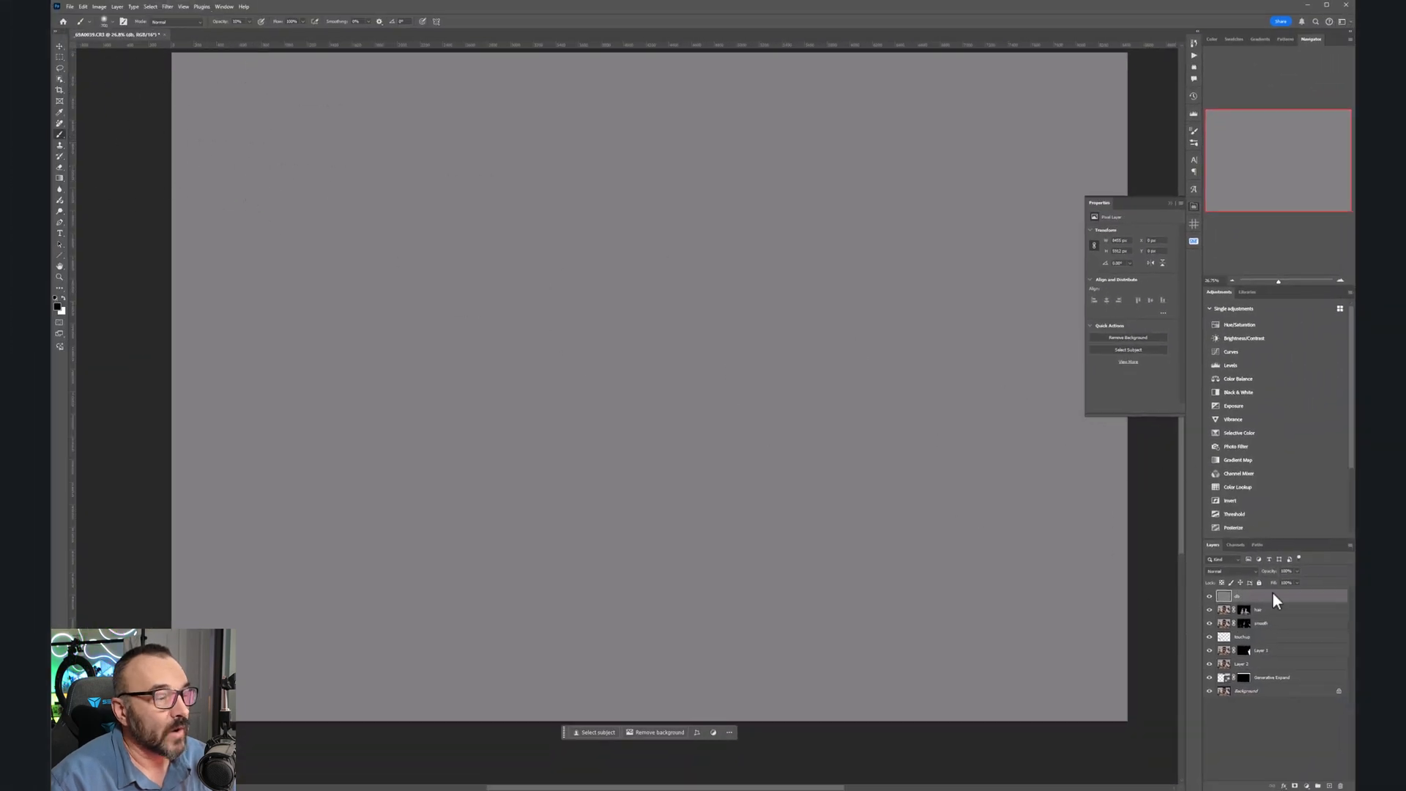
left_click(1245, 570)
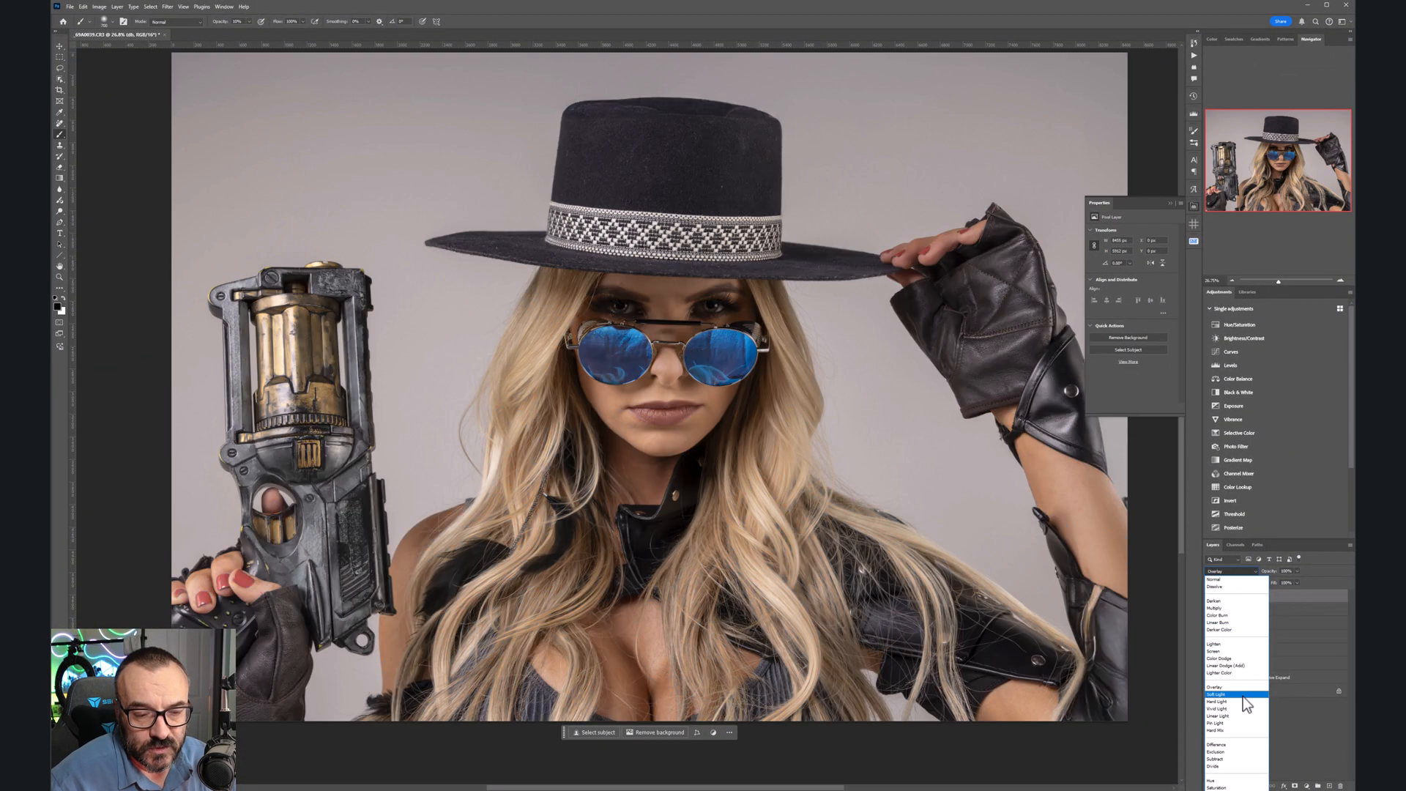
left_click(1243, 696)
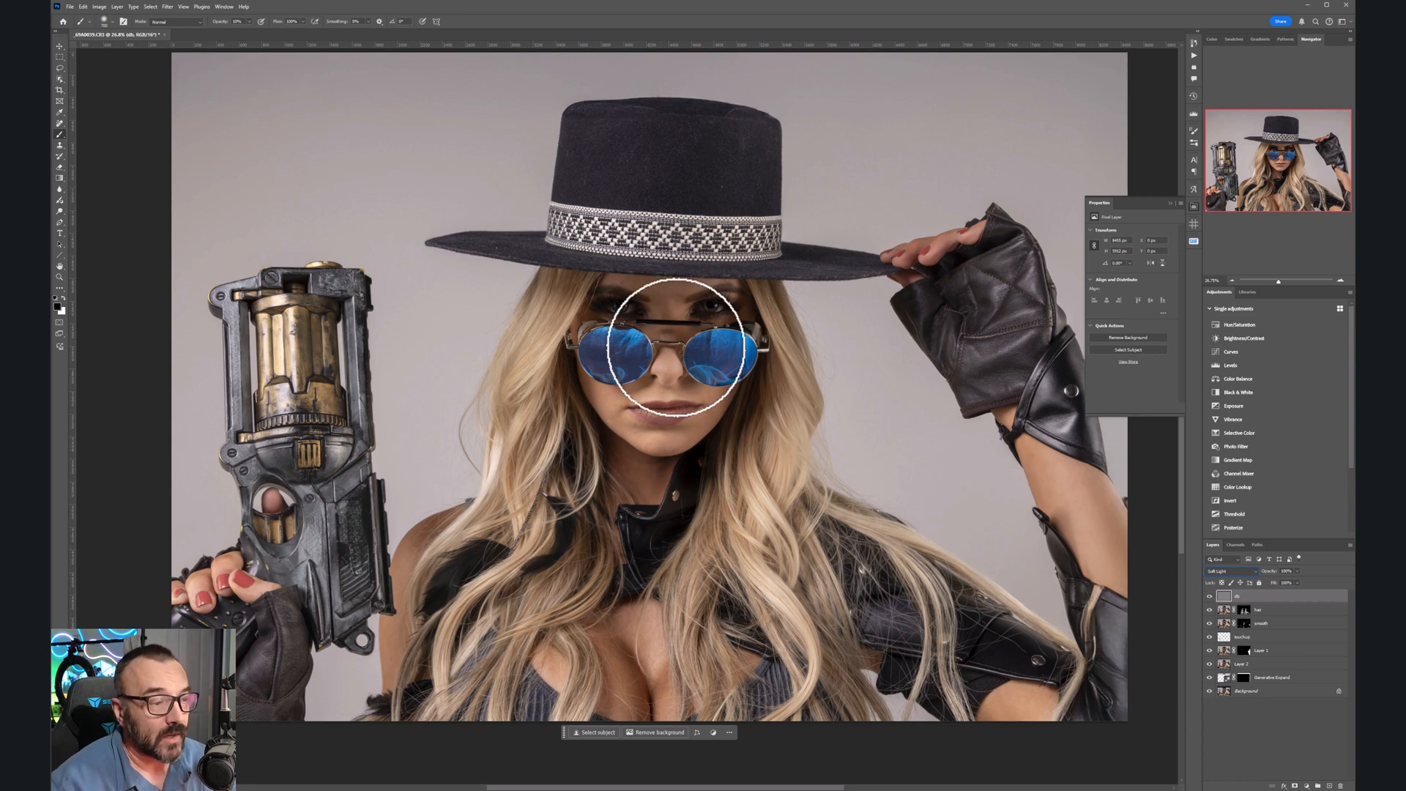
Step: Reduce the brush size and paint a white highlight on the tip of the nose on the gray layer
scroll(666, 311, "up", 5)
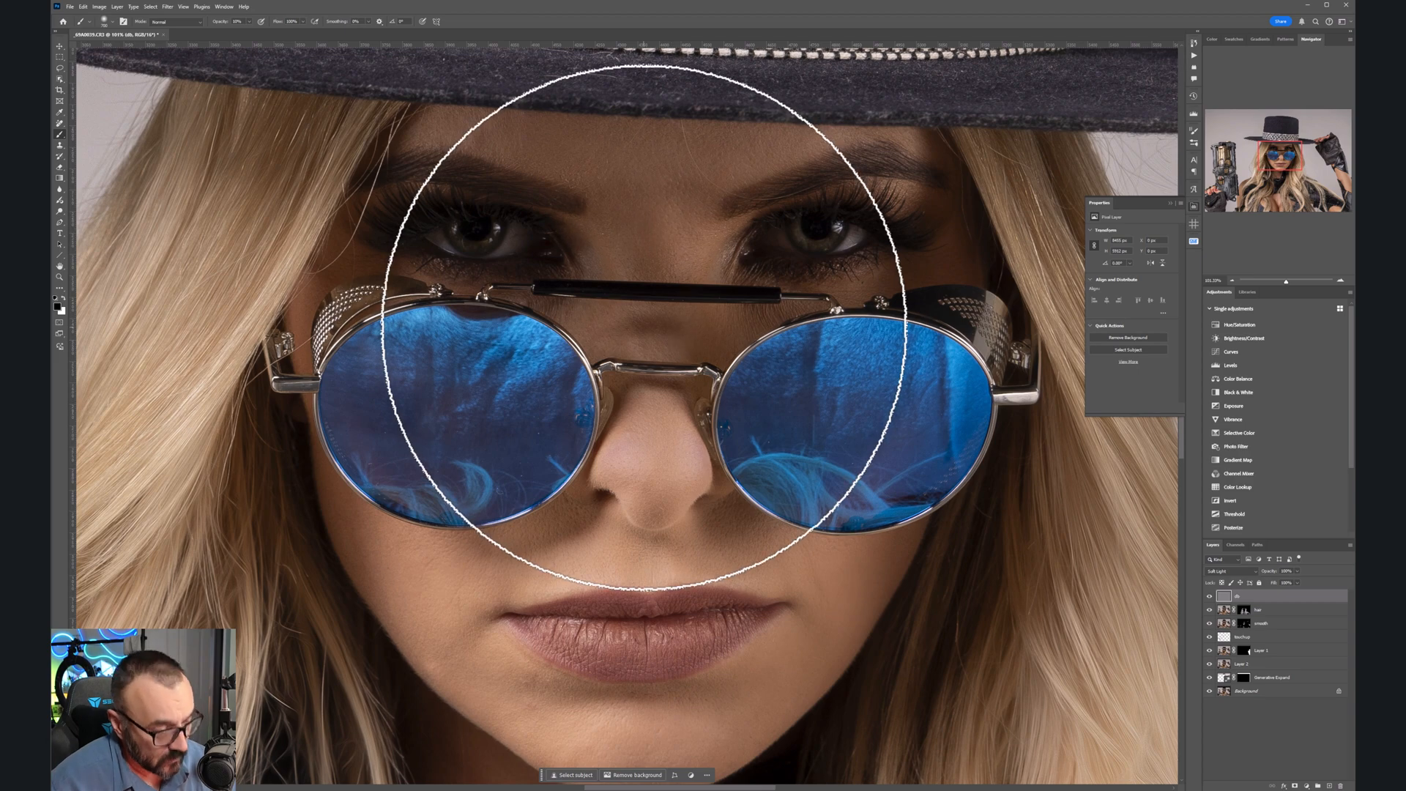
key("[")
key("bracketleft")
key("bracketleft")
key("bracketleft")
key("bracketleft")
key("bracketleft")
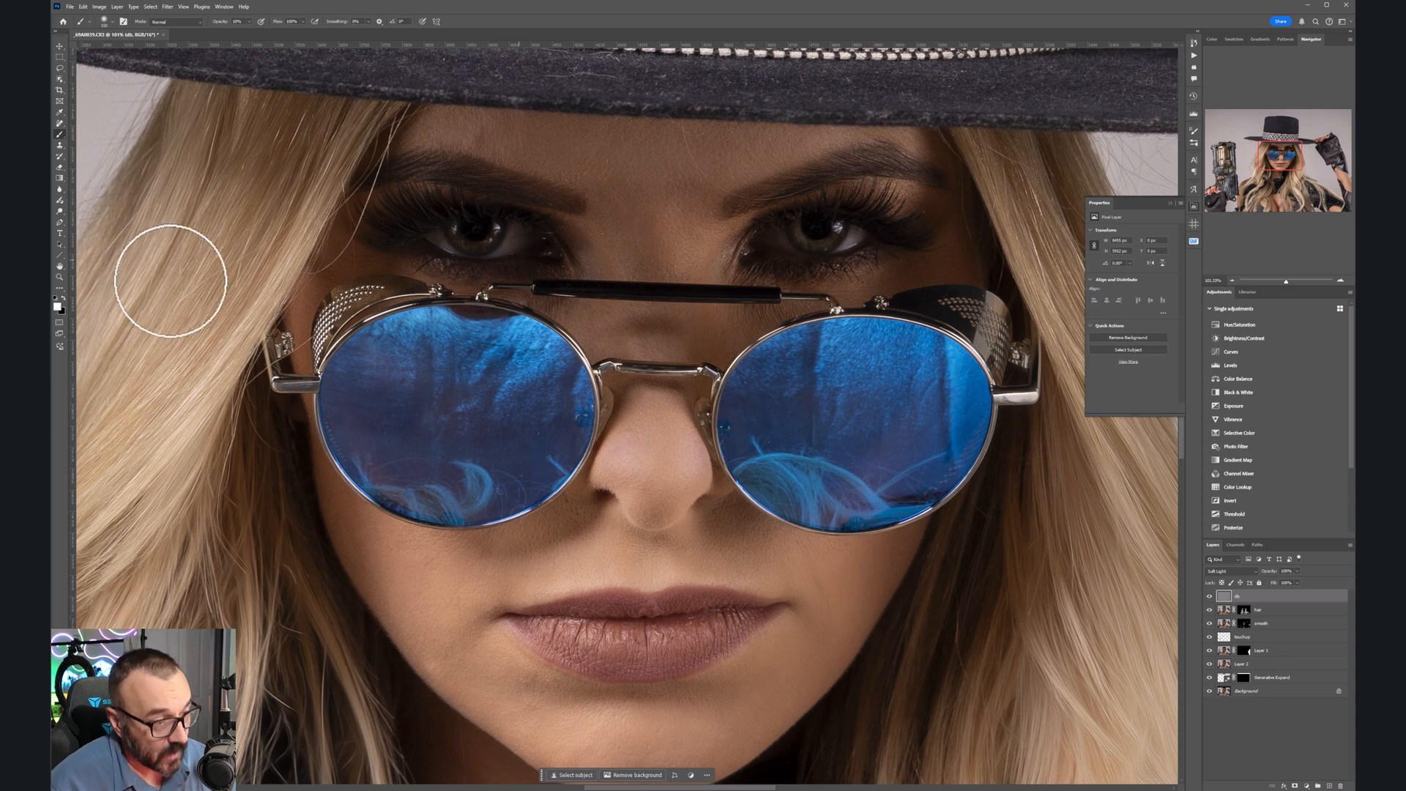
key("x")
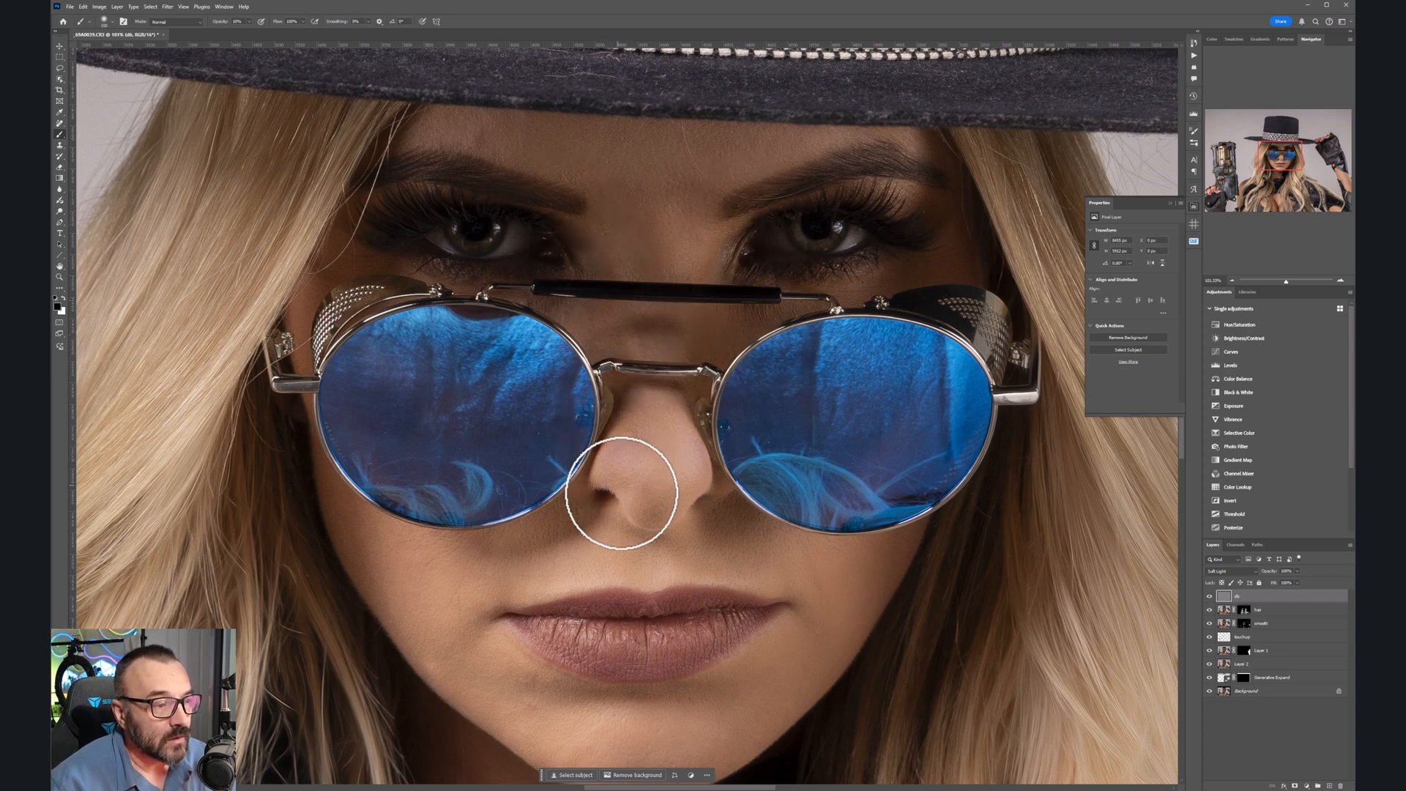
key("[")
key("[")
key("[")
key("[")
key("[")
key("[")
key("[")
key("[")
key("[")
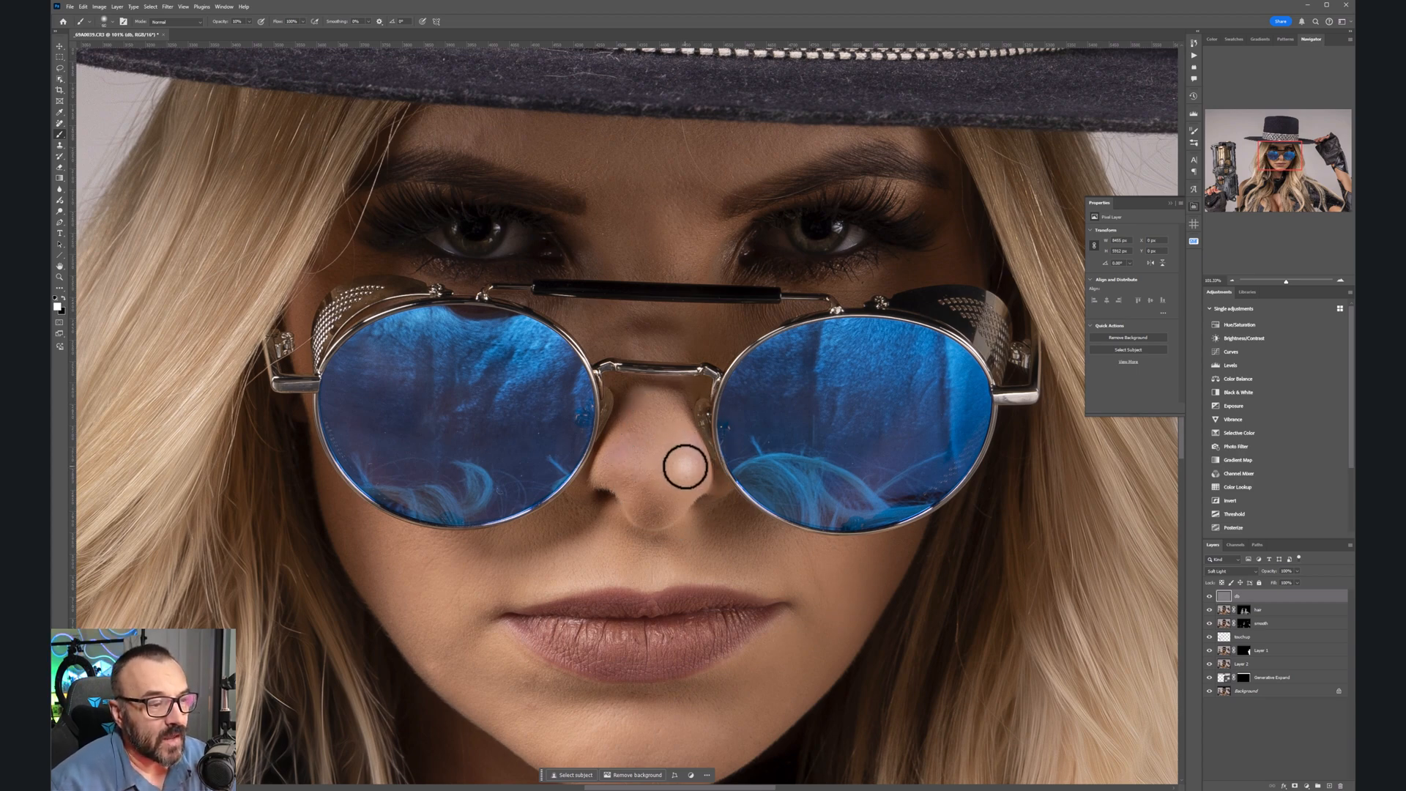
key("]")
key("]")
key("]")
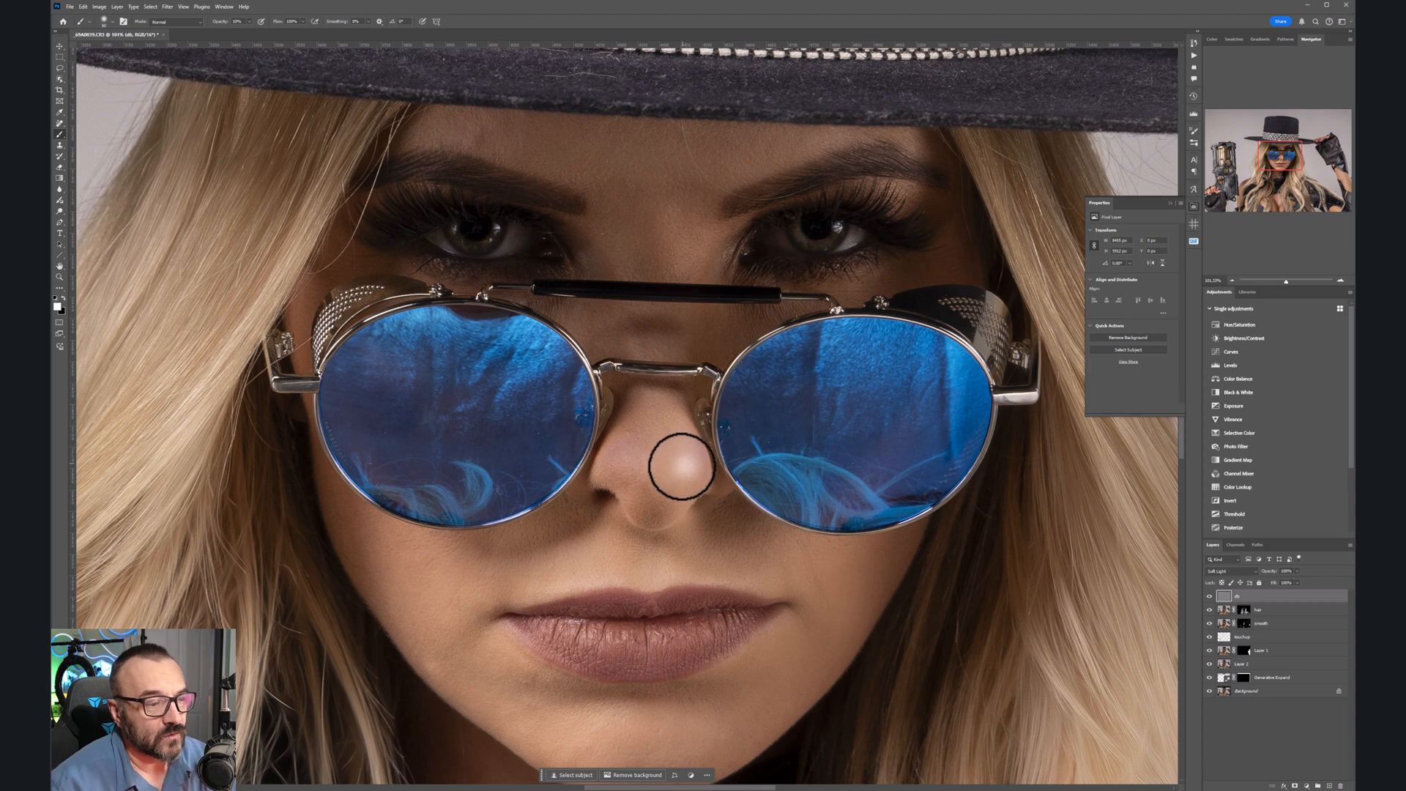
key("[")
key("[")
key("[")
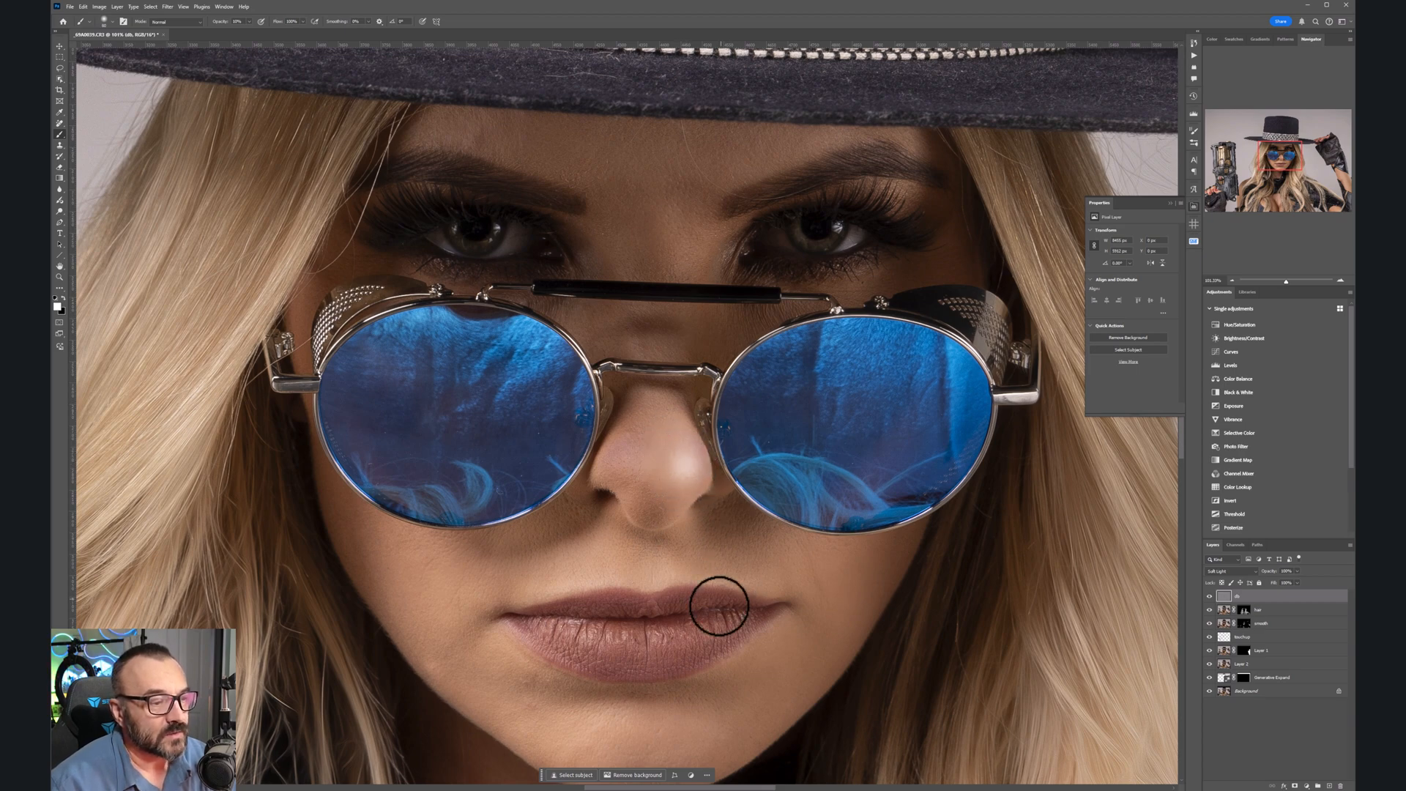
Step: Shrink the brush further and paint dodge-and-burn contouring into the lips, darkening their outer edges with black
key("[")
key("[")
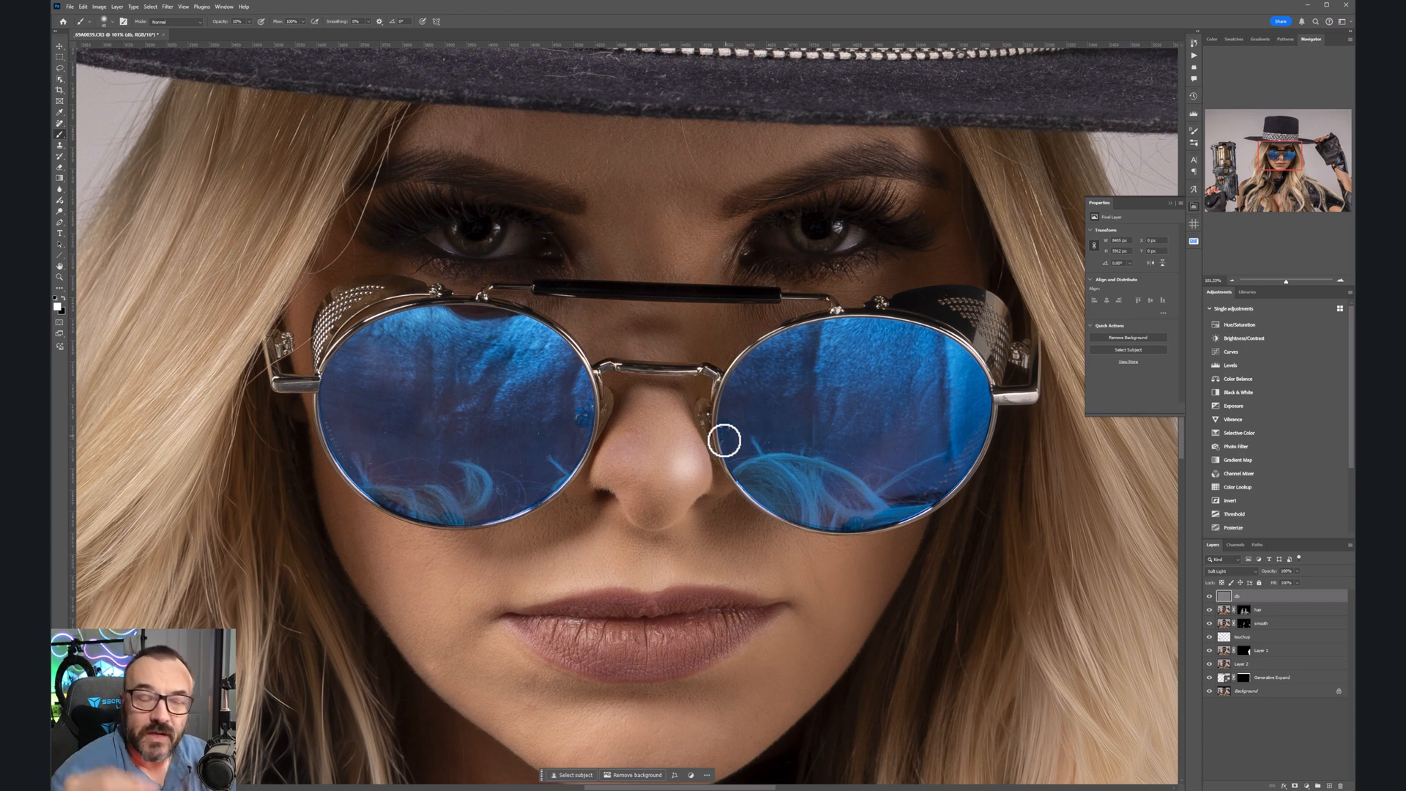
left_click_drag(707, 660, 718, 552)
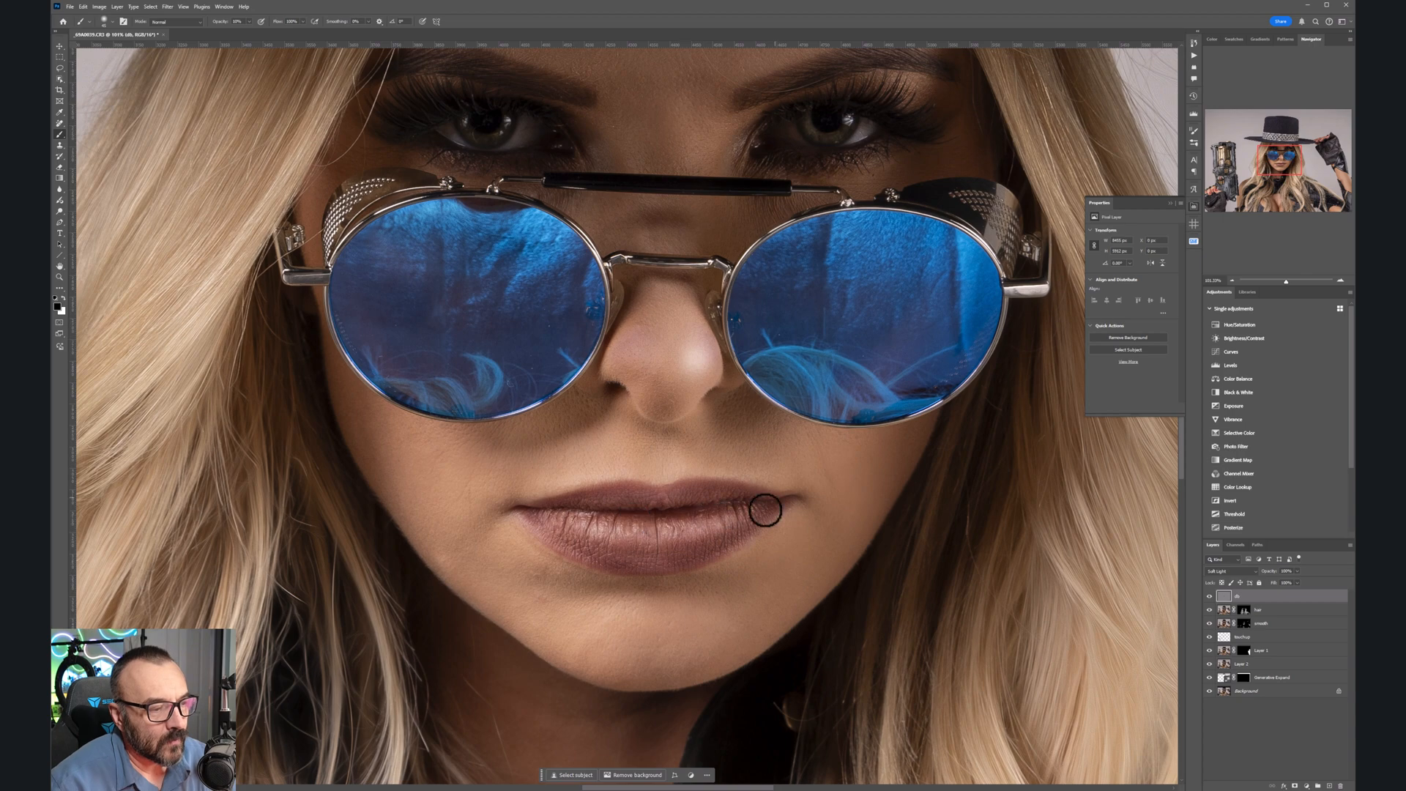
Step: Compare the nose and lips with and without the dodge-and-burn layer
left_click(1210, 595)
left_click(1211, 595)
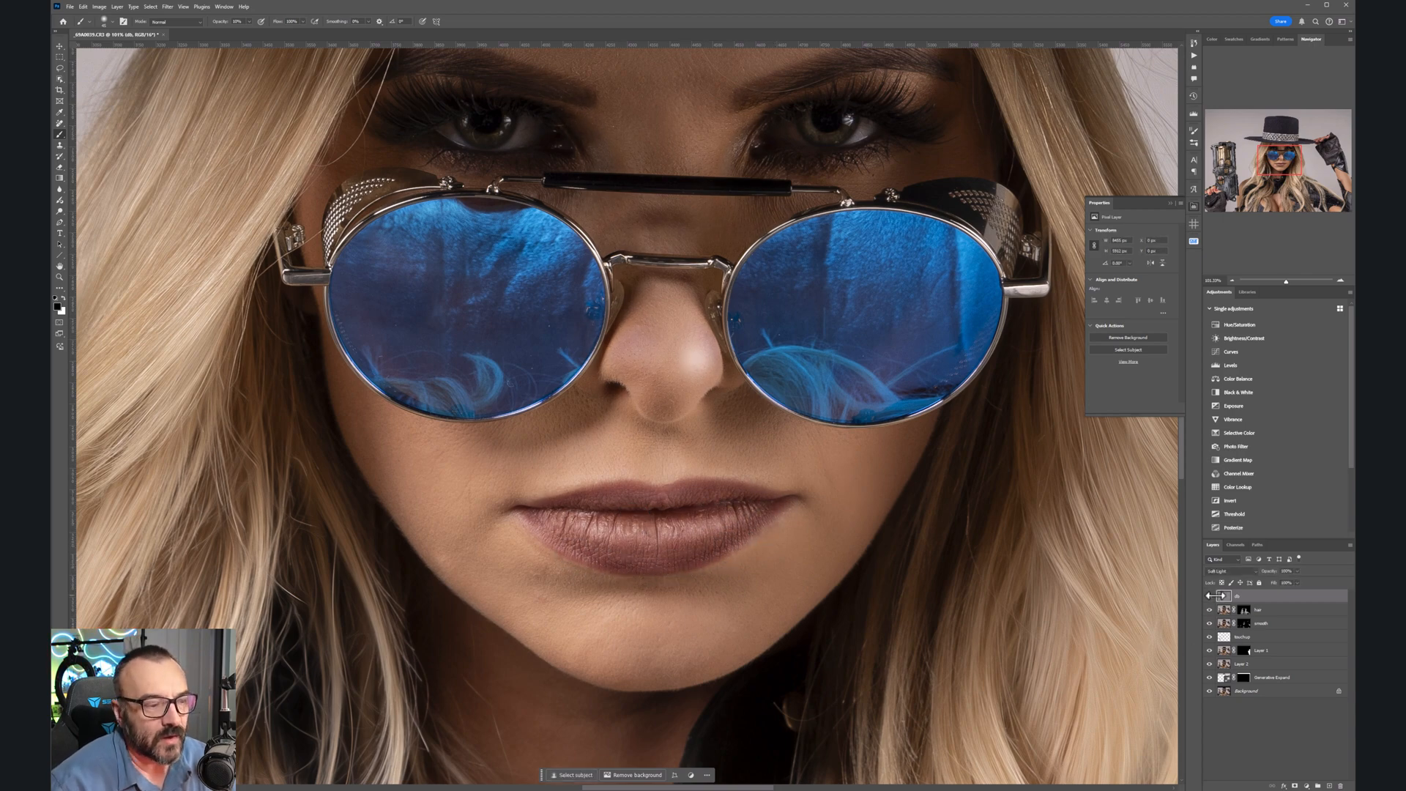
left_click(1209, 595)
left_click(1210, 596)
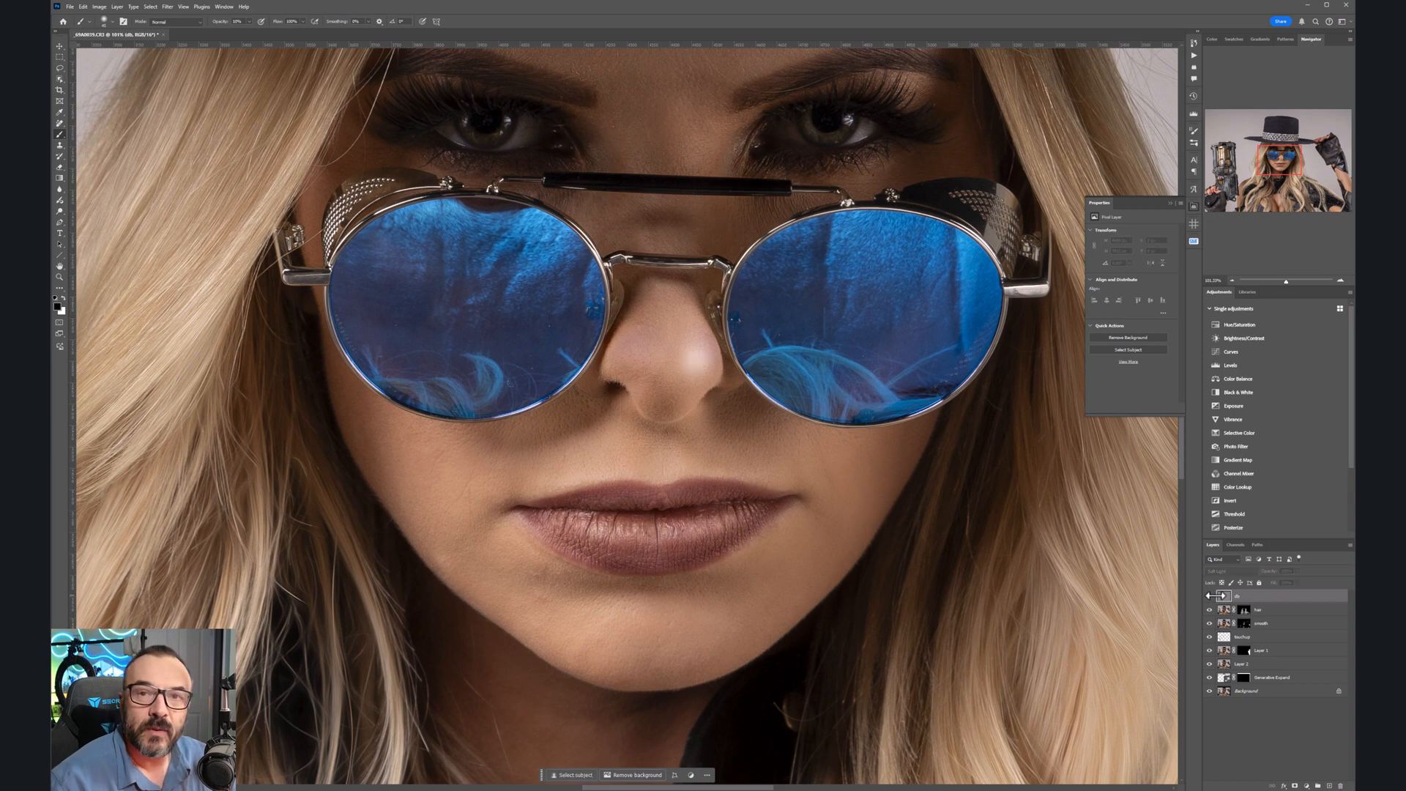
left_click(1209, 596)
left_click(1210, 595)
left_click(1210, 596)
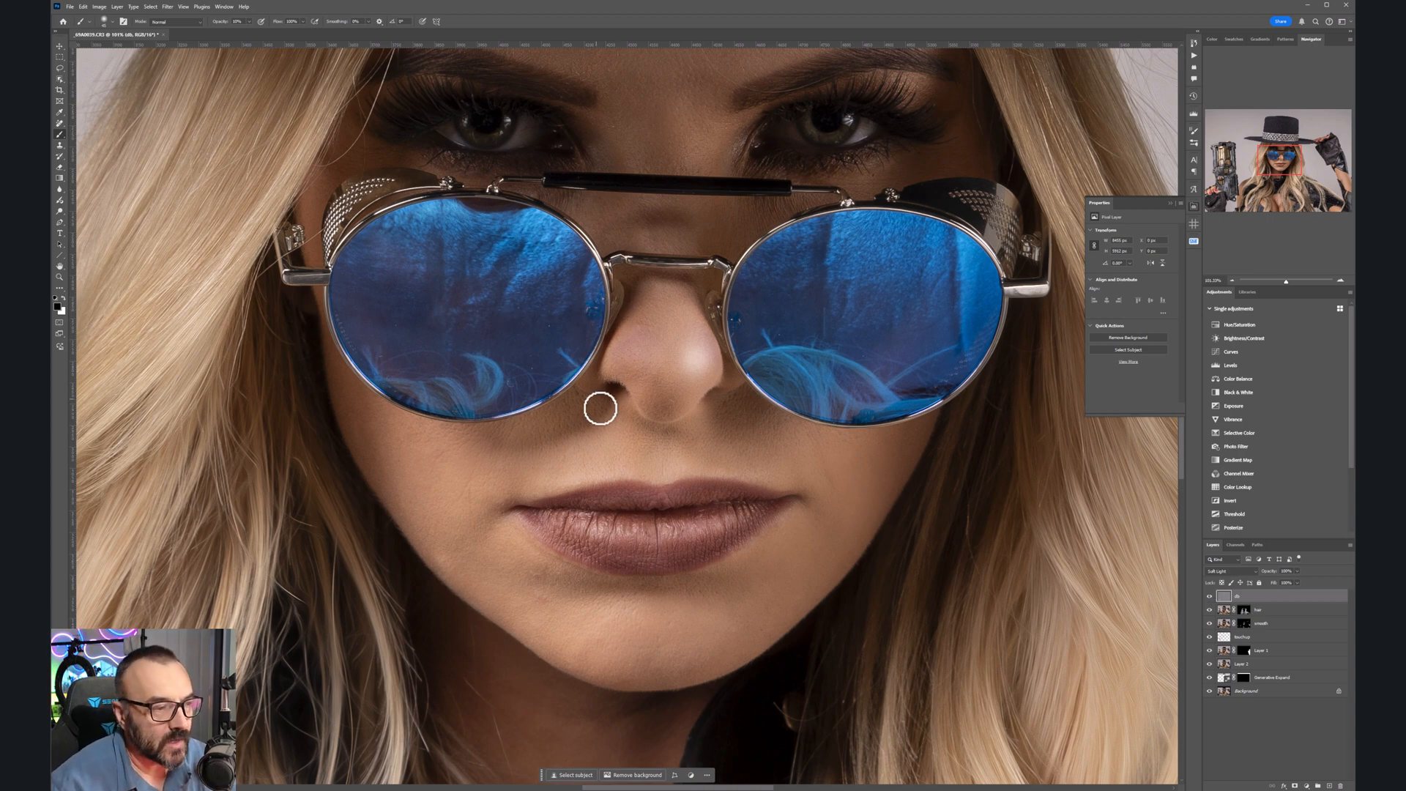
Step: Enlarge the brush and paint black shadows around the cheeks, jaw and area below the lower lip
key("bracketright")
key("bracketright")
key("bracketright")
key("bracketright")
key("bracketright")
key("bracketright")
key("bracketright")
key("bracketright")
key("bracketright")
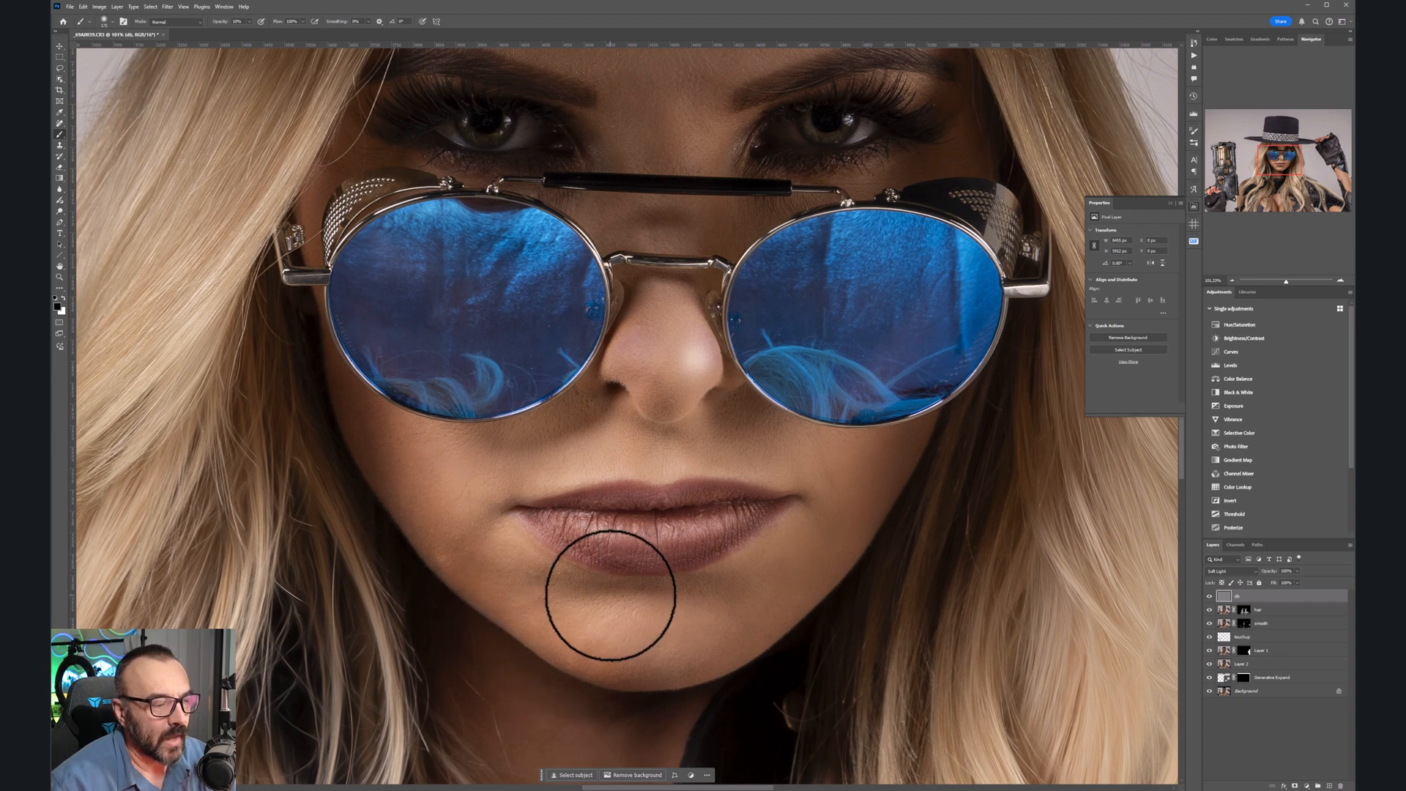
Step: Switch to white with a smaller brush and paint a highlight on the chin
key("bracketleft")
key("bracketleft")
key("bracketleft")
key("bracketleft")
key("bracketleft")
key("bracketleft")
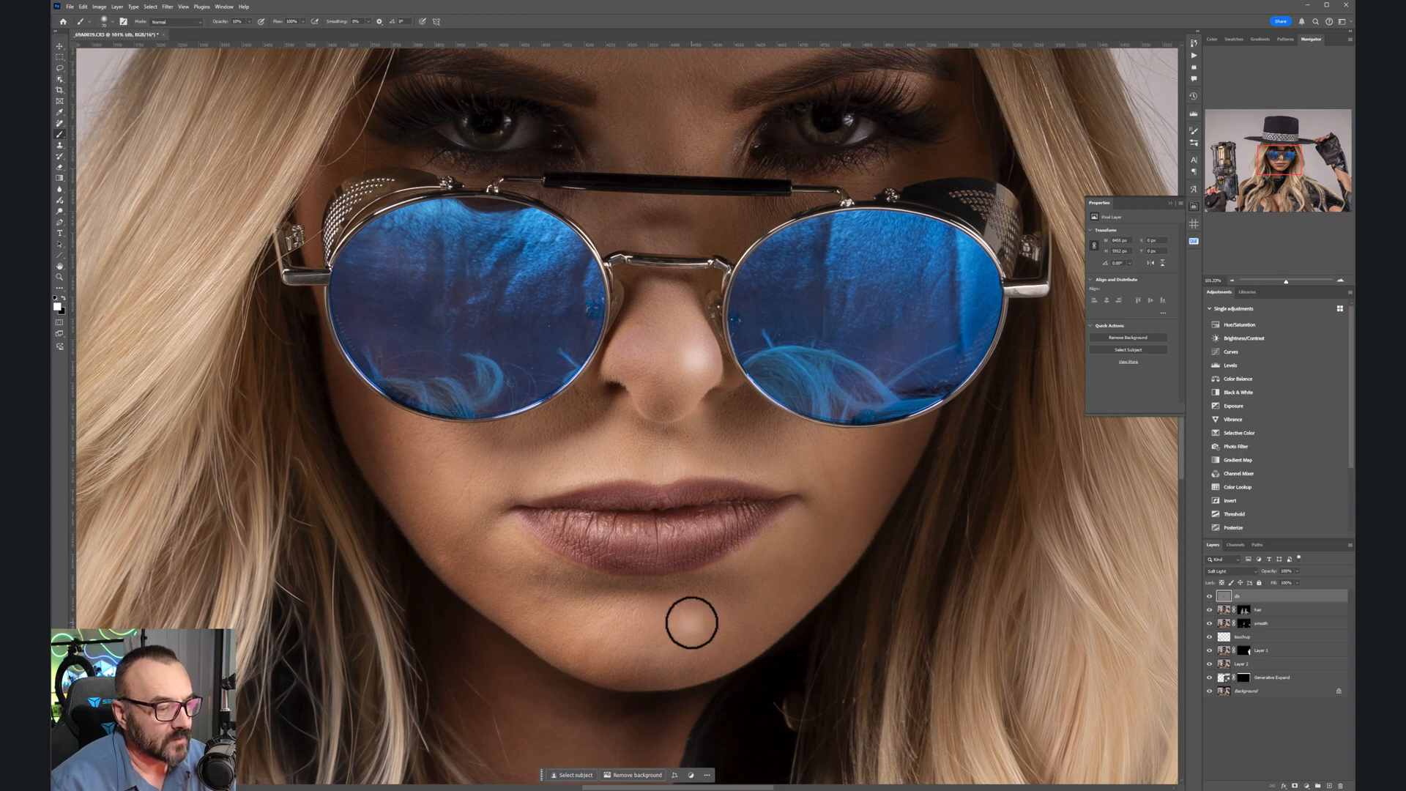
Step: Enlarge the white brush and broaden the highlights over the chin and the cheek beside the mouth
key("bracketright")
key("bracketright")
key("bracketright")
key("bracketright")
key("bracketright")
key("bracketright")
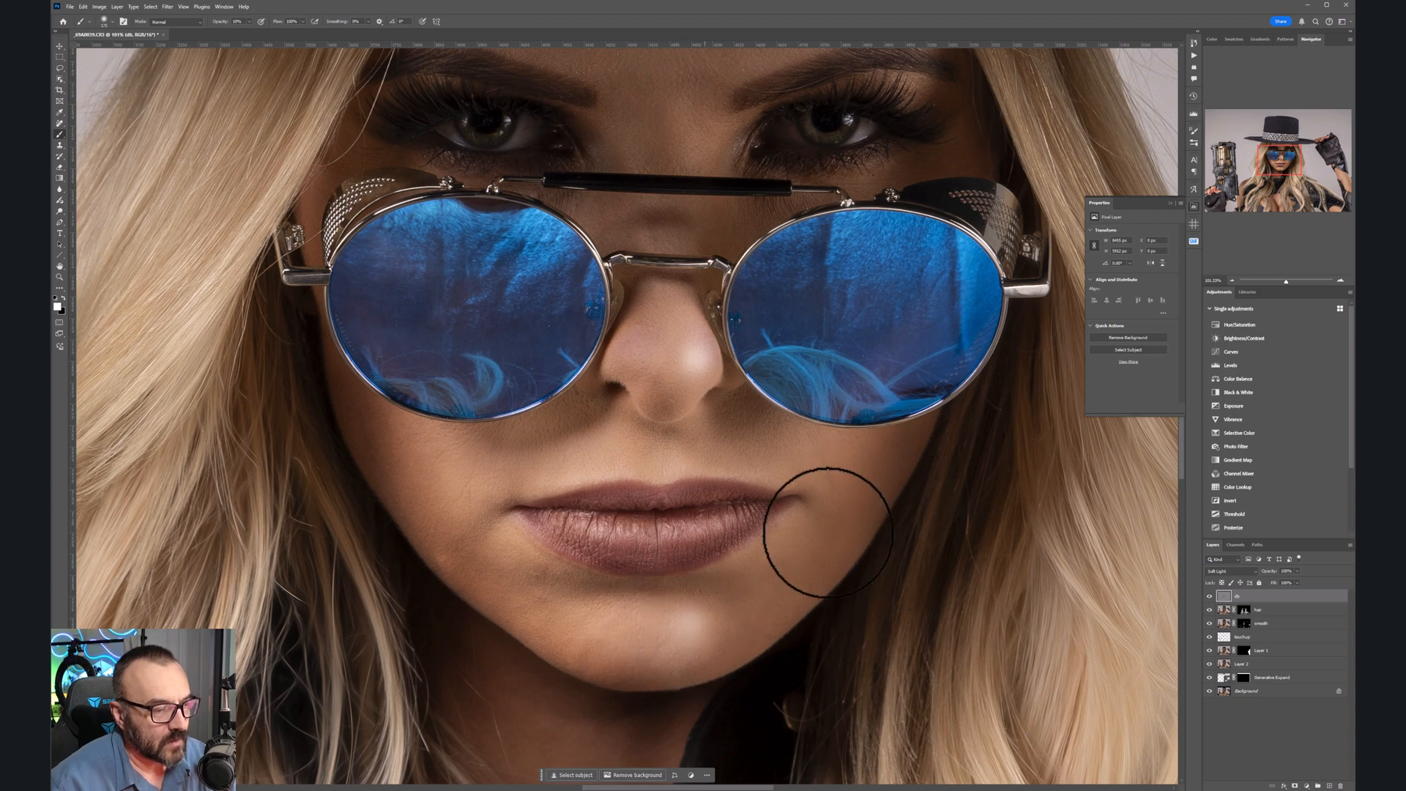
Step: Brighten both eyes above the sunglasses with repeated white brush strokes
scroll(695, 459, "up", 3)
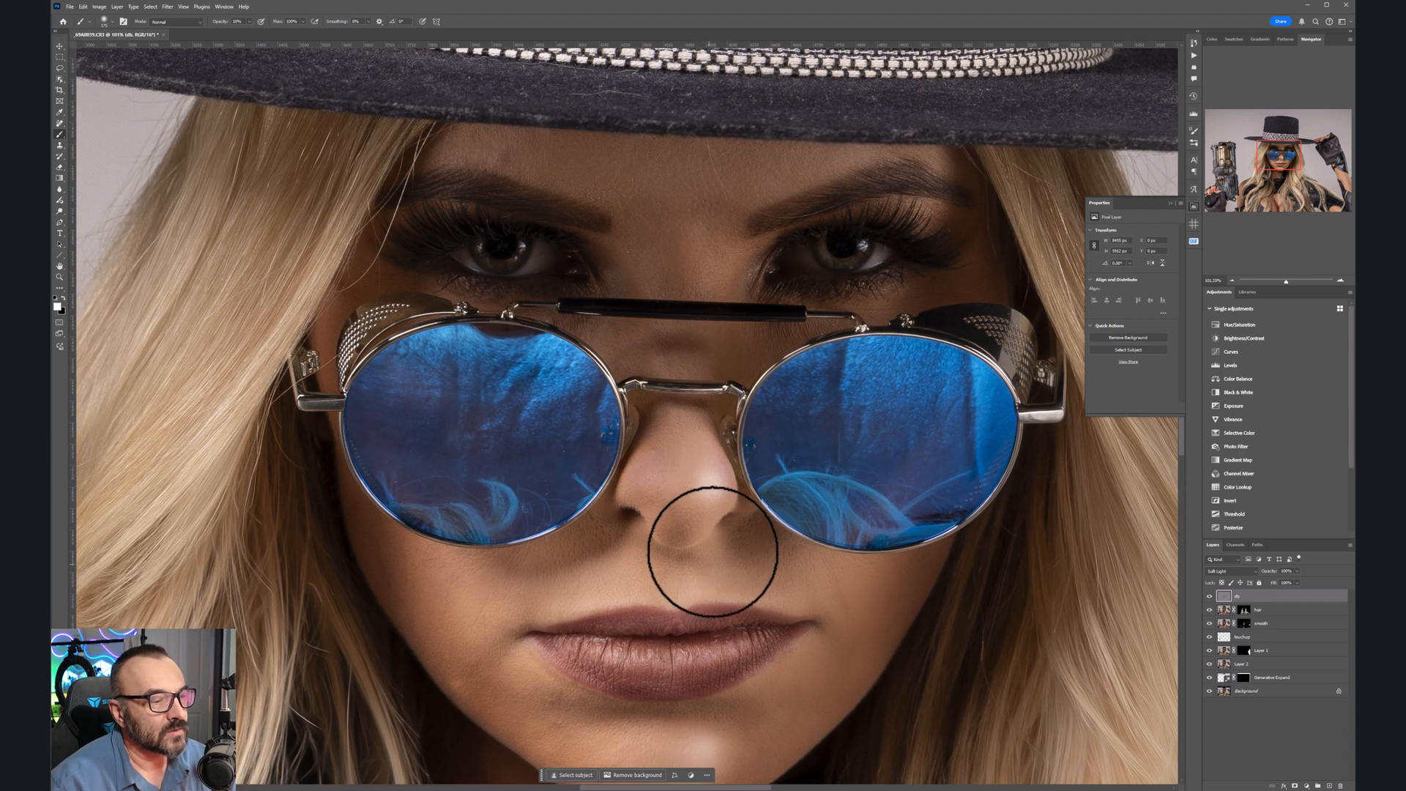
scroll(731, 276, "up", 3)
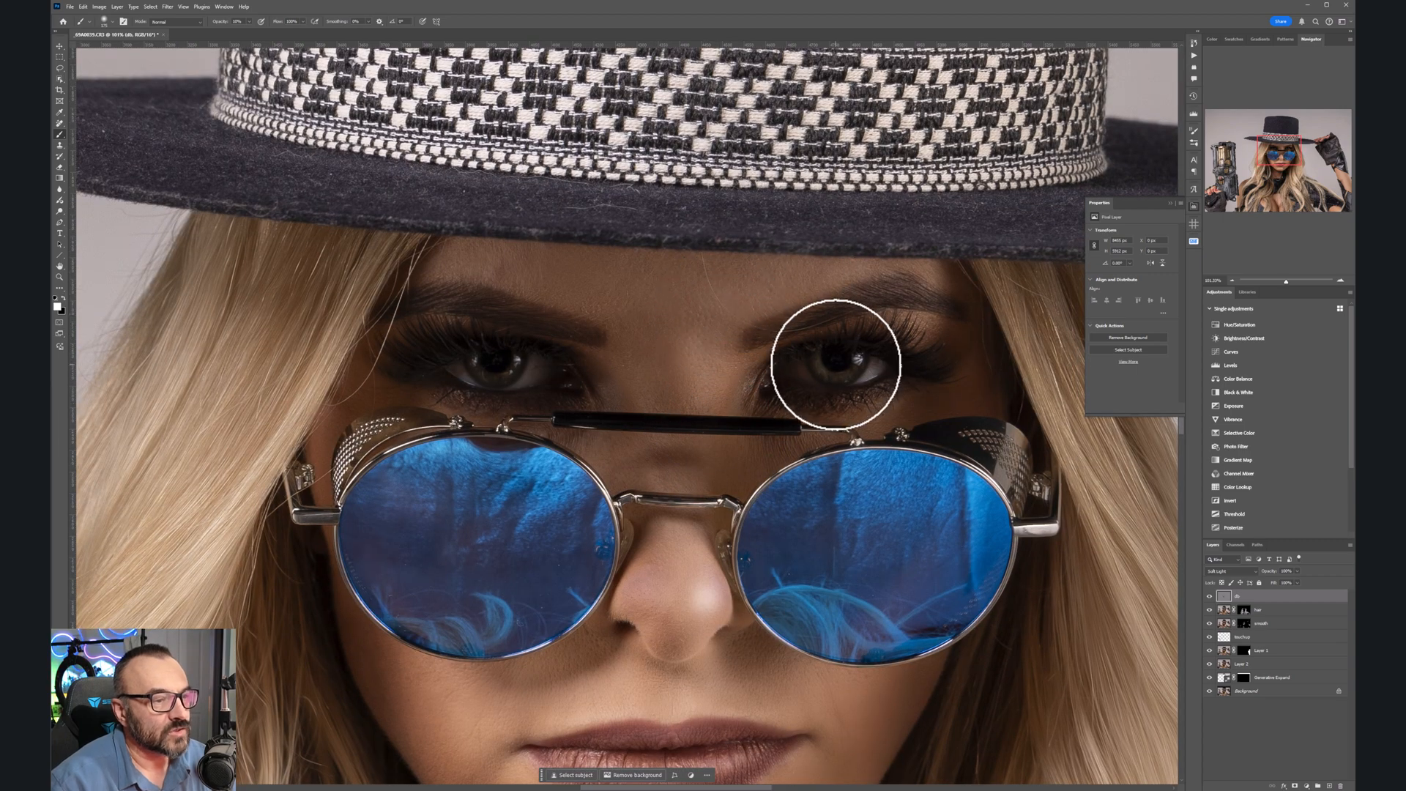
mouse_move(505, 361)
left_mouse_down()
mouse_move(485, 361)
mouse_move(498, 361)
left_mouse_up()
left_click_drag(834, 364, 837, 361)
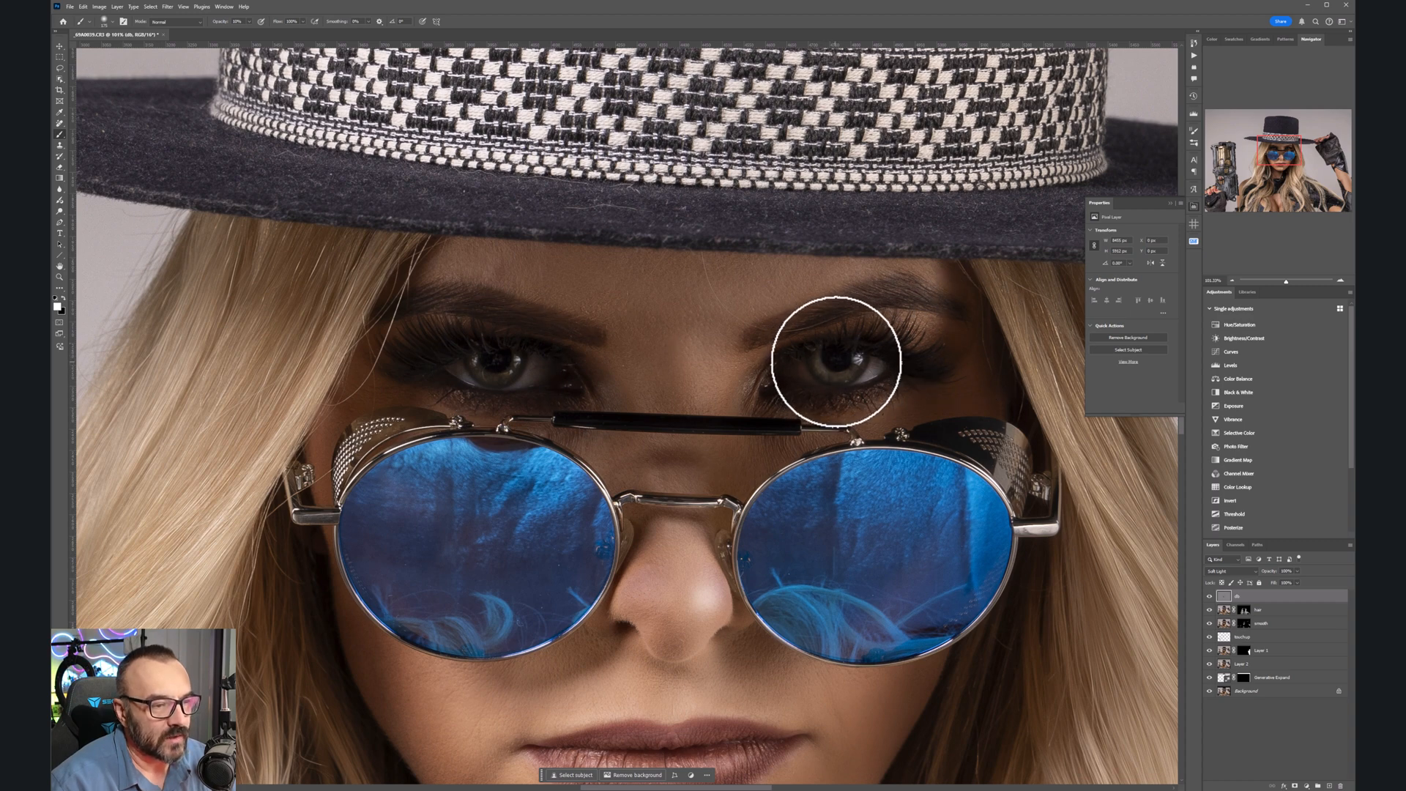
mouse_move(493, 367)
left_mouse_down()
mouse_move(511, 362)
mouse_move(497, 362)
left_mouse_up()
left_click(840, 361)
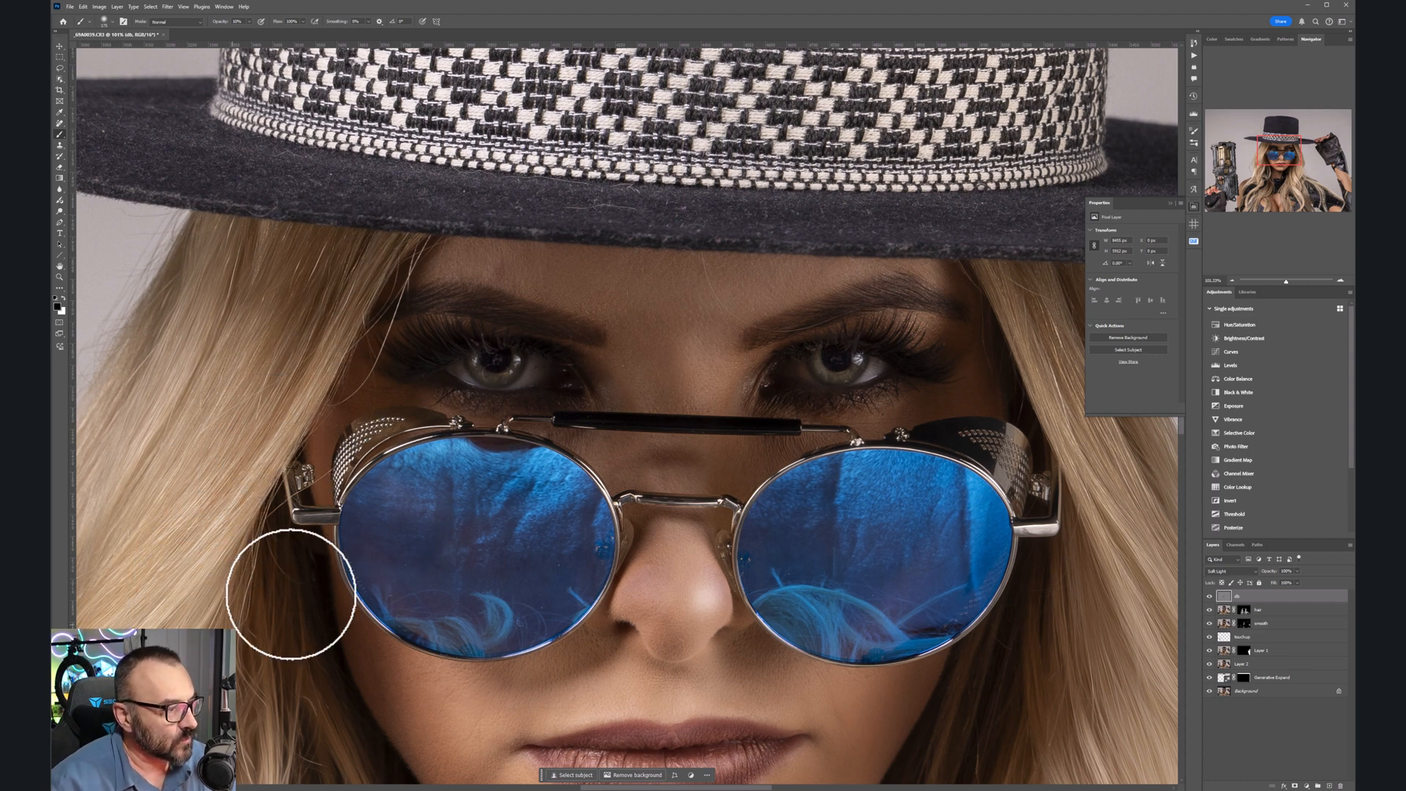
Step: Switch to black with a larger brush and darken the gun-side hair beside the face and under the hat brim
scroll(298, 613, "down", 5)
left_click_drag(328, 624, 477, 403)
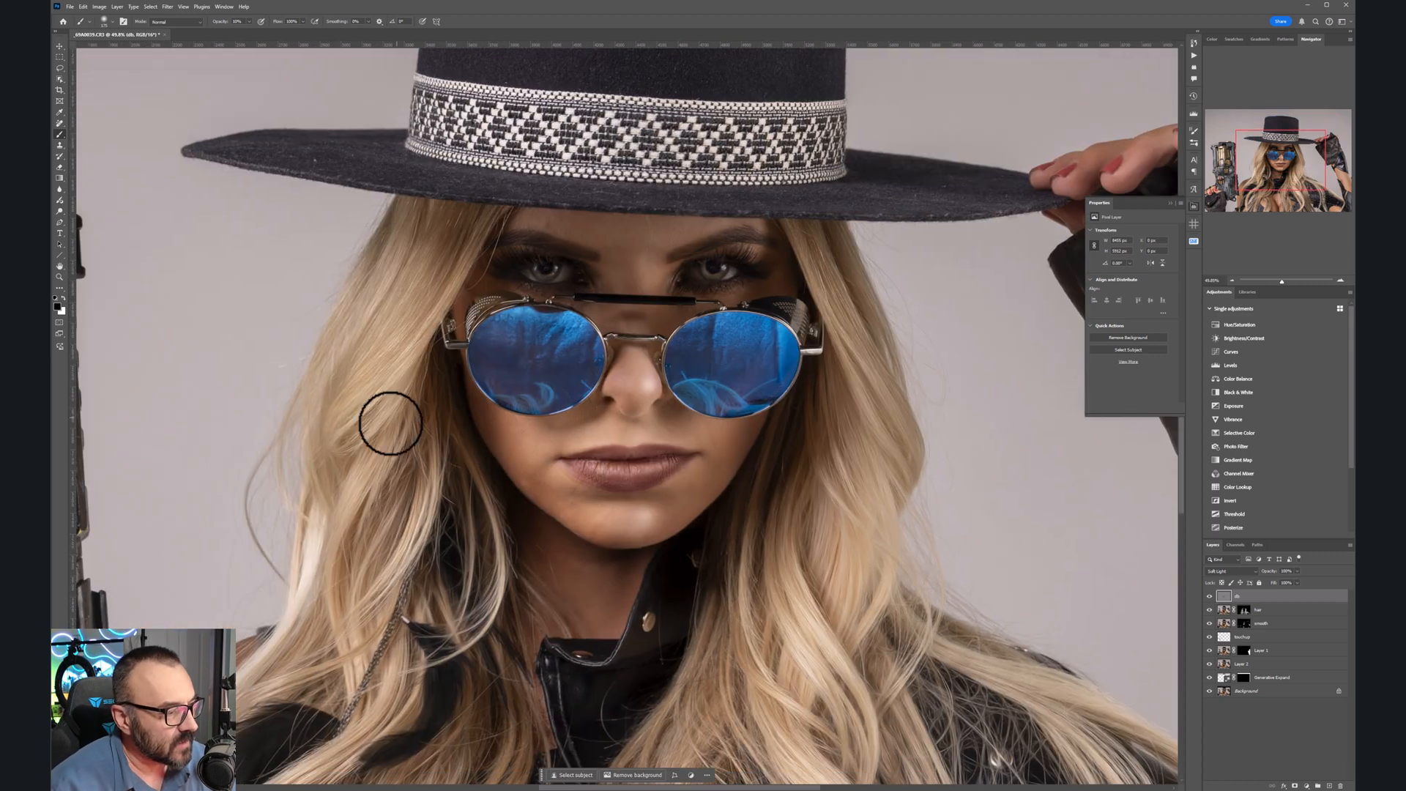
key("bracketright")
key("bracketright")
key("bracketright")
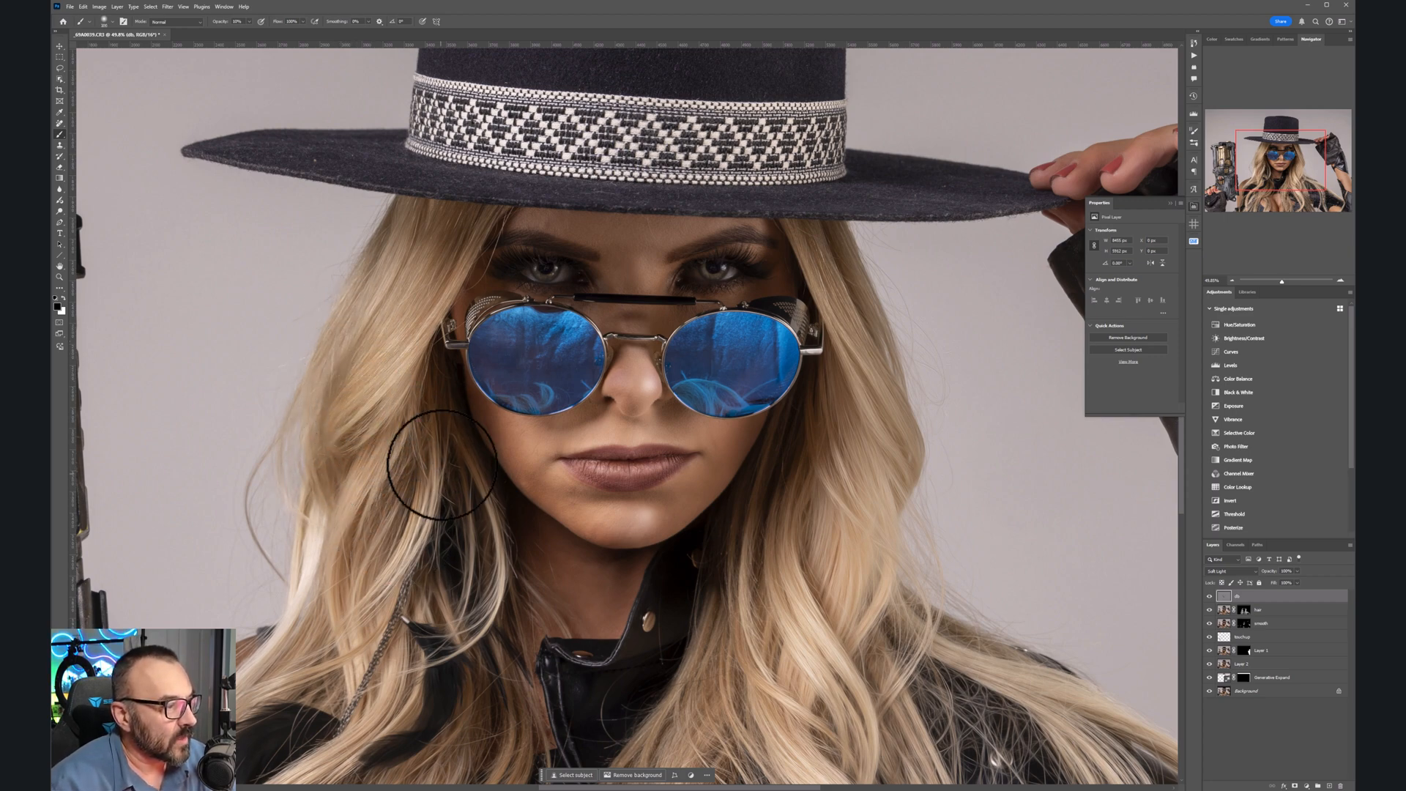
mouse_move(454, 510)
left_mouse_down()
mouse_move(396, 583)
mouse_move(362, 572)
mouse_move(387, 545)
mouse_move(312, 709)
mouse_move(338, 472)
mouse_move(323, 514)
mouse_move(365, 420)
mouse_move(343, 453)
mouse_move(358, 362)
mouse_move(423, 235)
left_mouse_up()
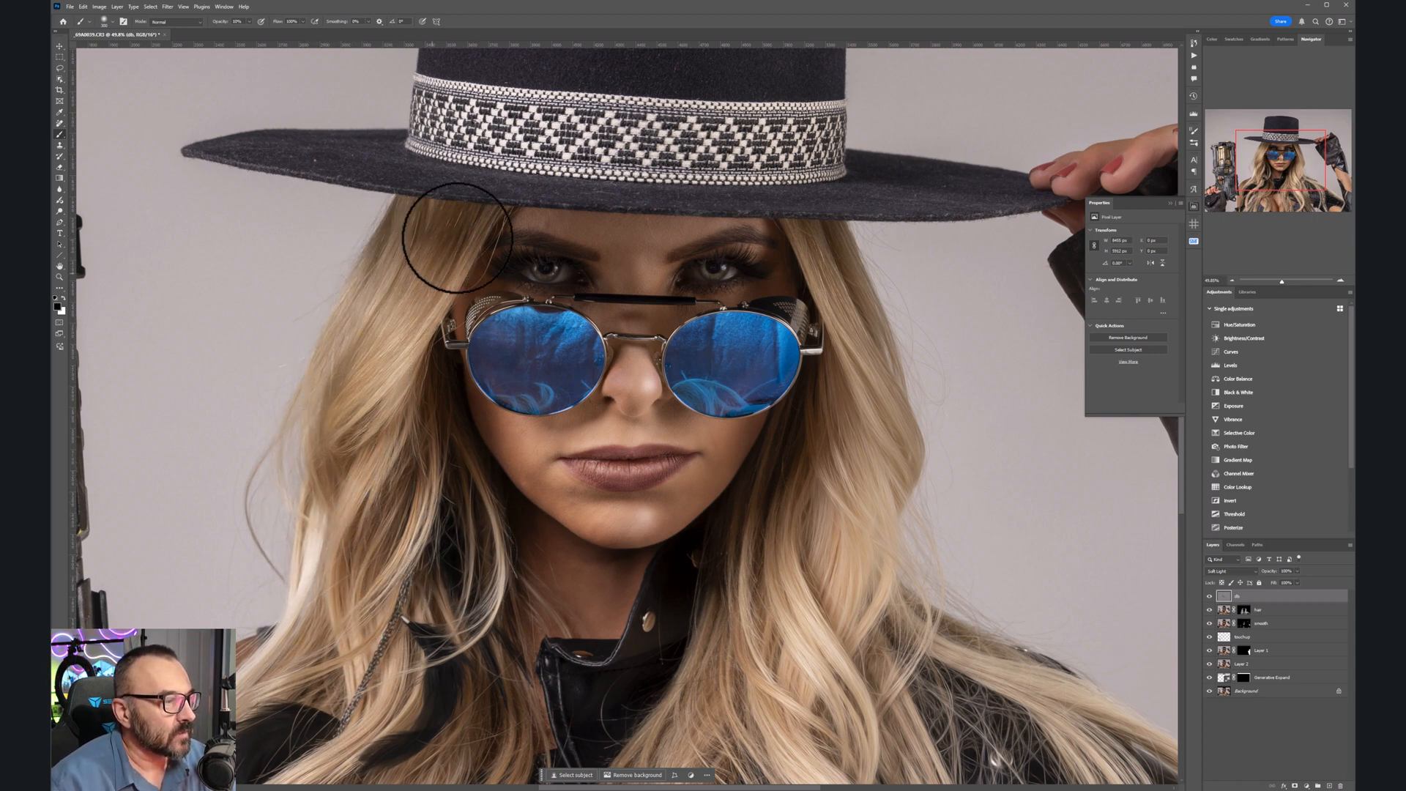
scroll(582, 275, "up", 4)
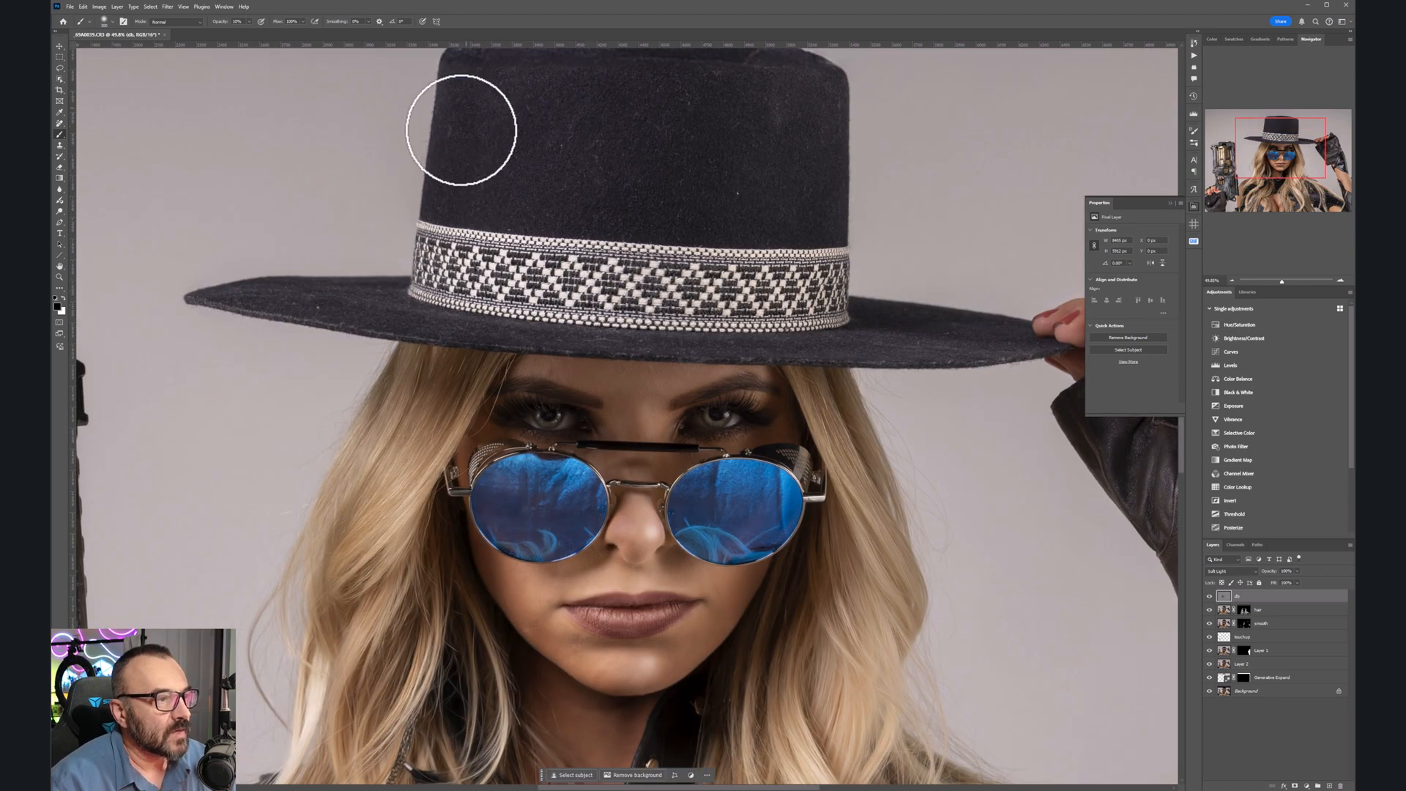
scroll(477, 245, "down", 3, "alt")
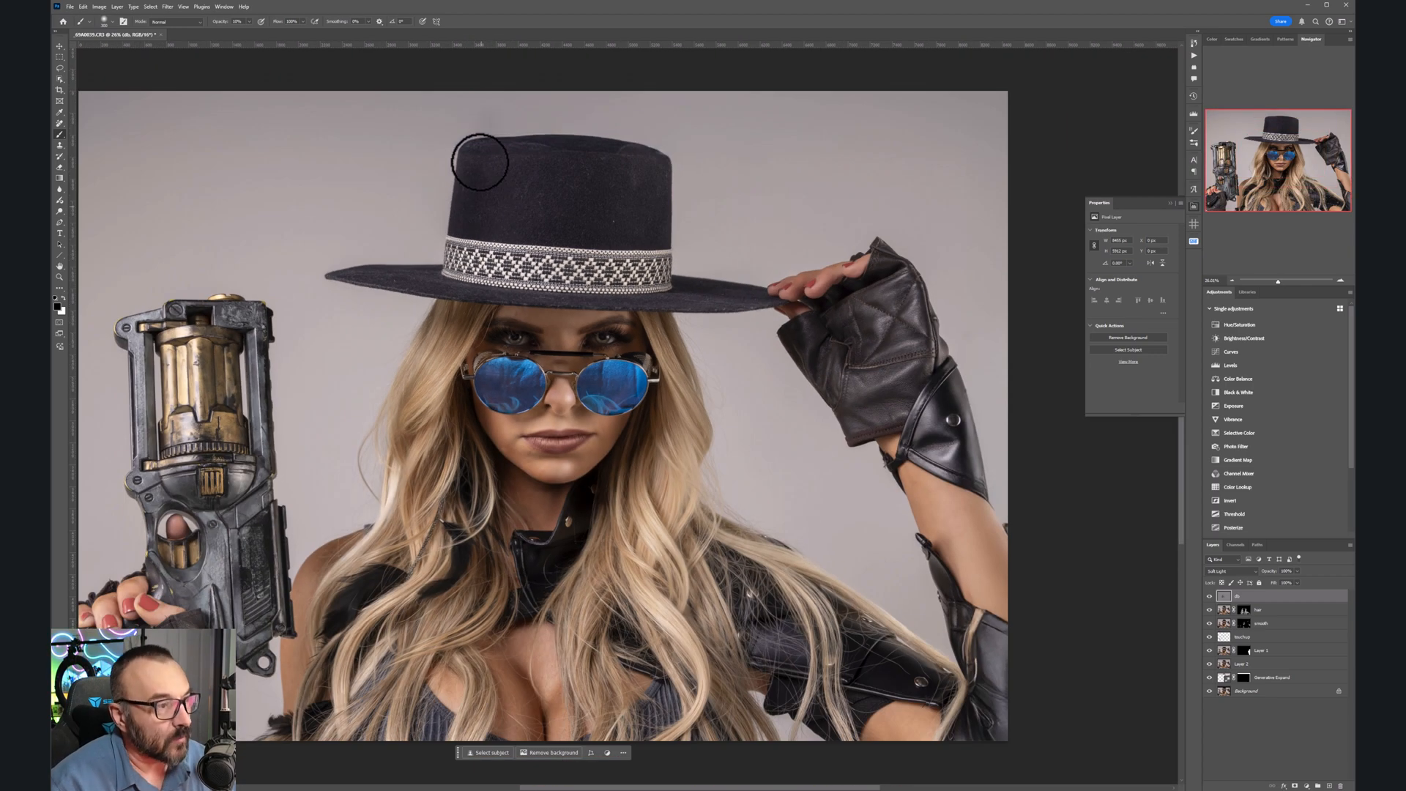
Step: Enlarge the black brush and darken the crown of the hat
key("bracketright")
key("bracketright")
mouse_move(487, 144)
left_mouse_down()
mouse_move(481, 251)
mouse_move(534, 163)
mouse_move(551, 180)
mouse_move(474, 254)
mouse_move(479, 279)
mouse_move(657, 281)
mouse_move(637, 237)
mouse_move(644, 195)
mouse_move(621, 173)
mouse_move(630, 267)
mouse_move(618, 173)
mouse_move(705, 244)
mouse_move(666, 173)
left_mouse_up()
Step: Dodge and burn the lower hair, neckline and jacket sleeve, alternating between white and black brush strokes
key("x")
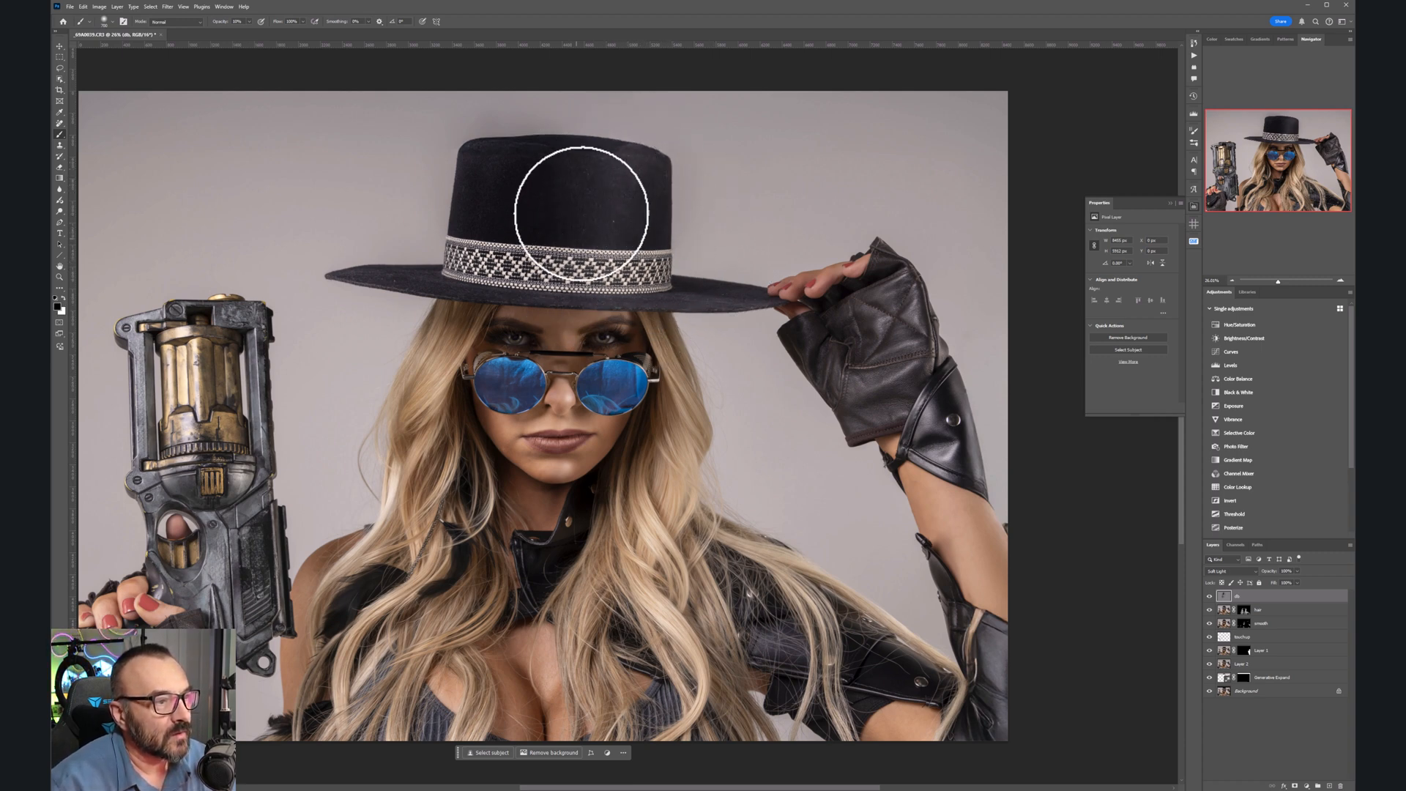
mouse_move(667, 381)
left_mouse_down()
mouse_move(648, 490)
mouse_move(670, 477)
mouse_move(654, 456)
mouse_move(638, 467)
mouse_move(650, 450)
mouse_move(655, 558)
mouse_move(678, 553)
mouse_move(632, 571)
mouse_move(691, 576)
left_mouse_up()
left_click_drag(722, 662, 725, 508)
mouse_move(558, 586)
left_mouse_down()
mouse_move(519, 584)
mouse_move(451, 561)
mouse_move(582, 571)
mouse_move(652, 549)
left_mouse_up()
key("x")
mouse_move(468, 539)
left_mouse_down()
mouse_move(586, 550)
mouse_move(568, 536)
left_mouse_up()
key("x")
left_click_drag(738, 497, 901, 578)
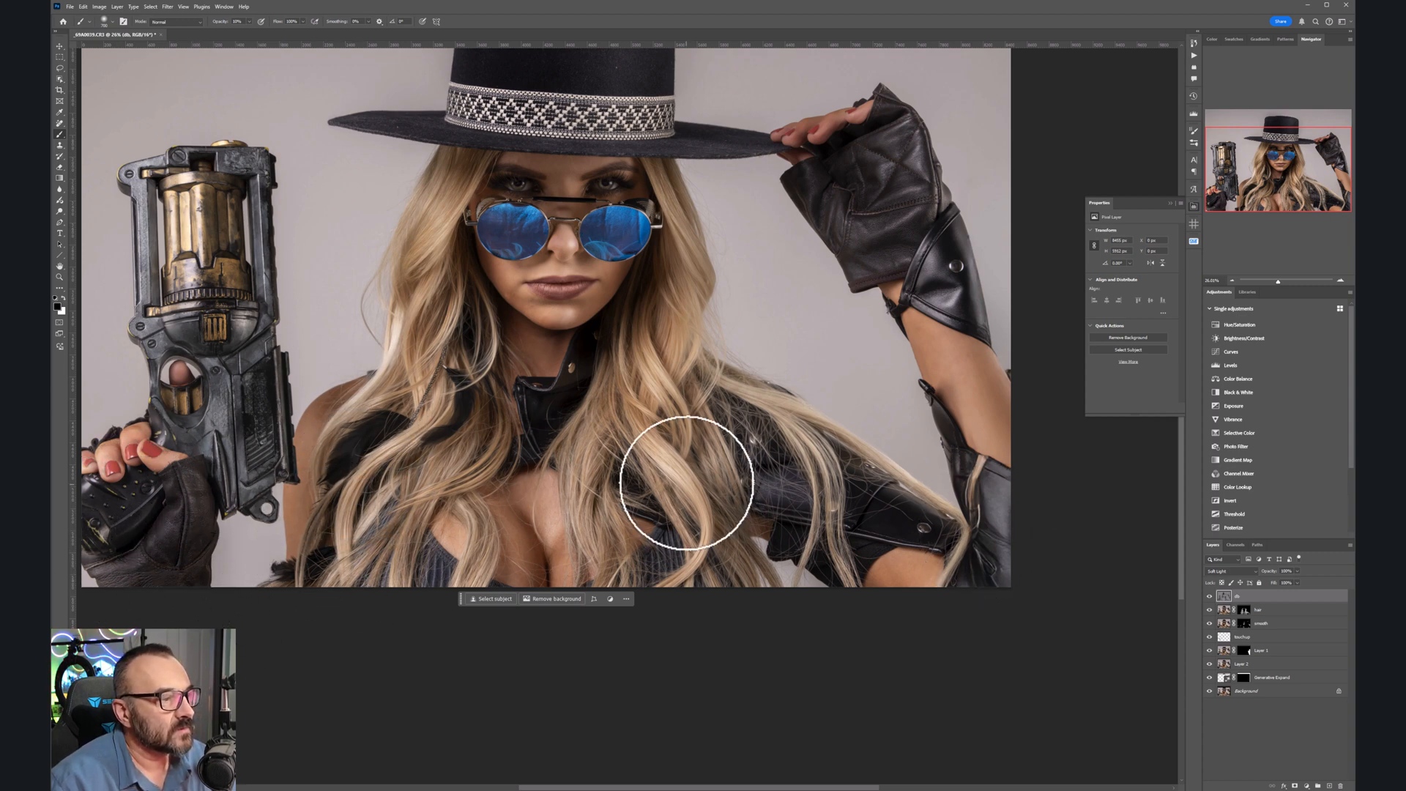
scroll(728, 439, "down", 3)
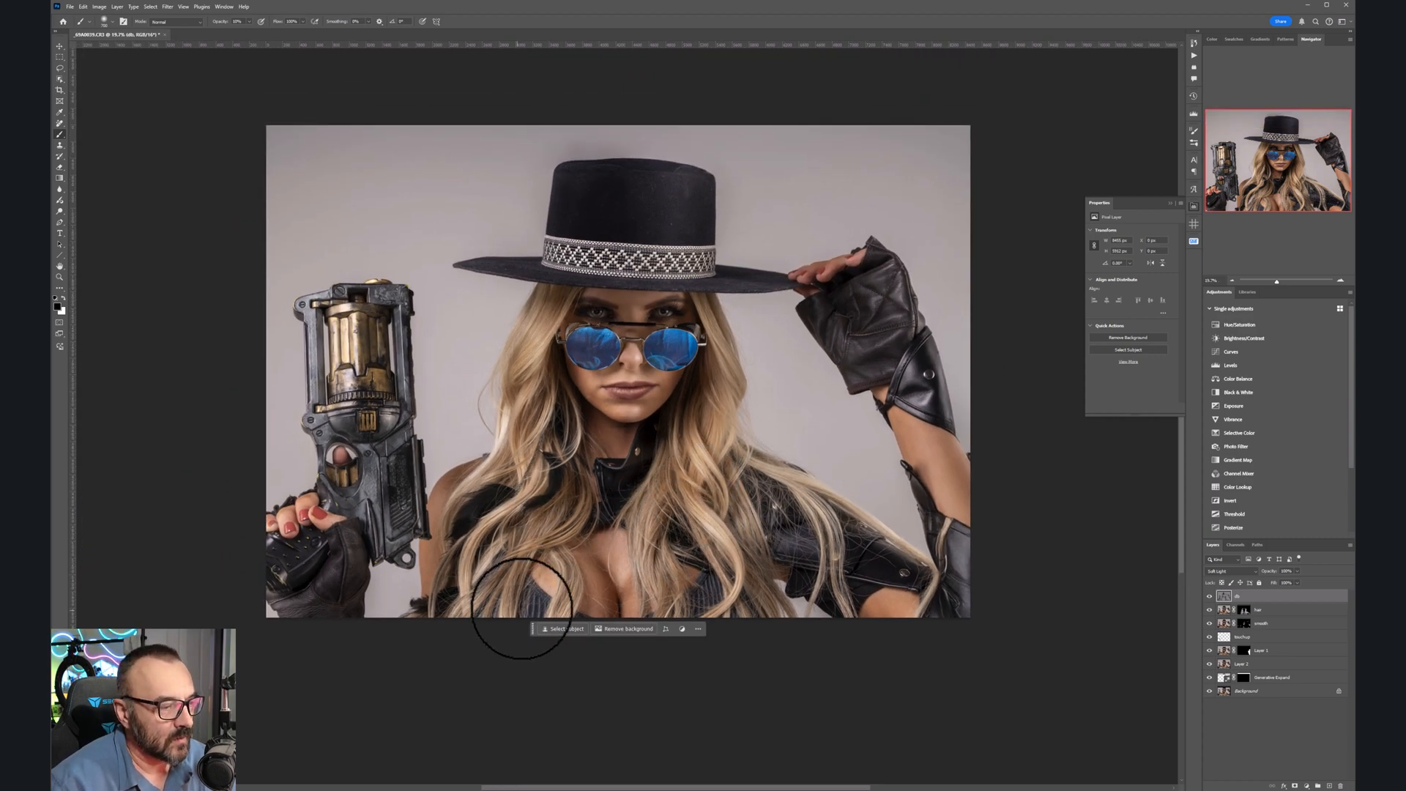
Step: Toggle the dodge-and-burn layer's visibility to compare the portrait before and after
left_click(1209, 597)
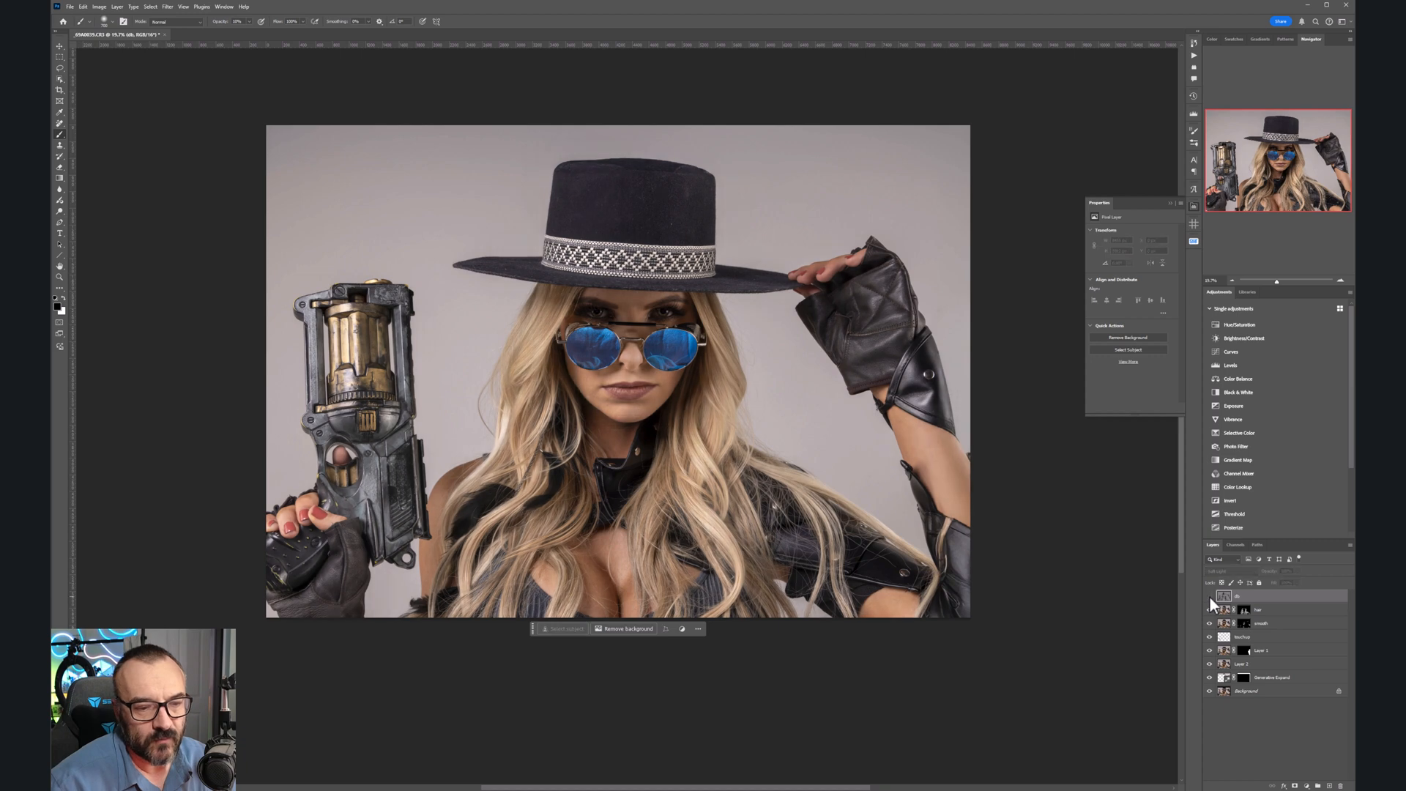
left_click(1209, 597)
left_click(1209, 596)
left_click(1209, 596)
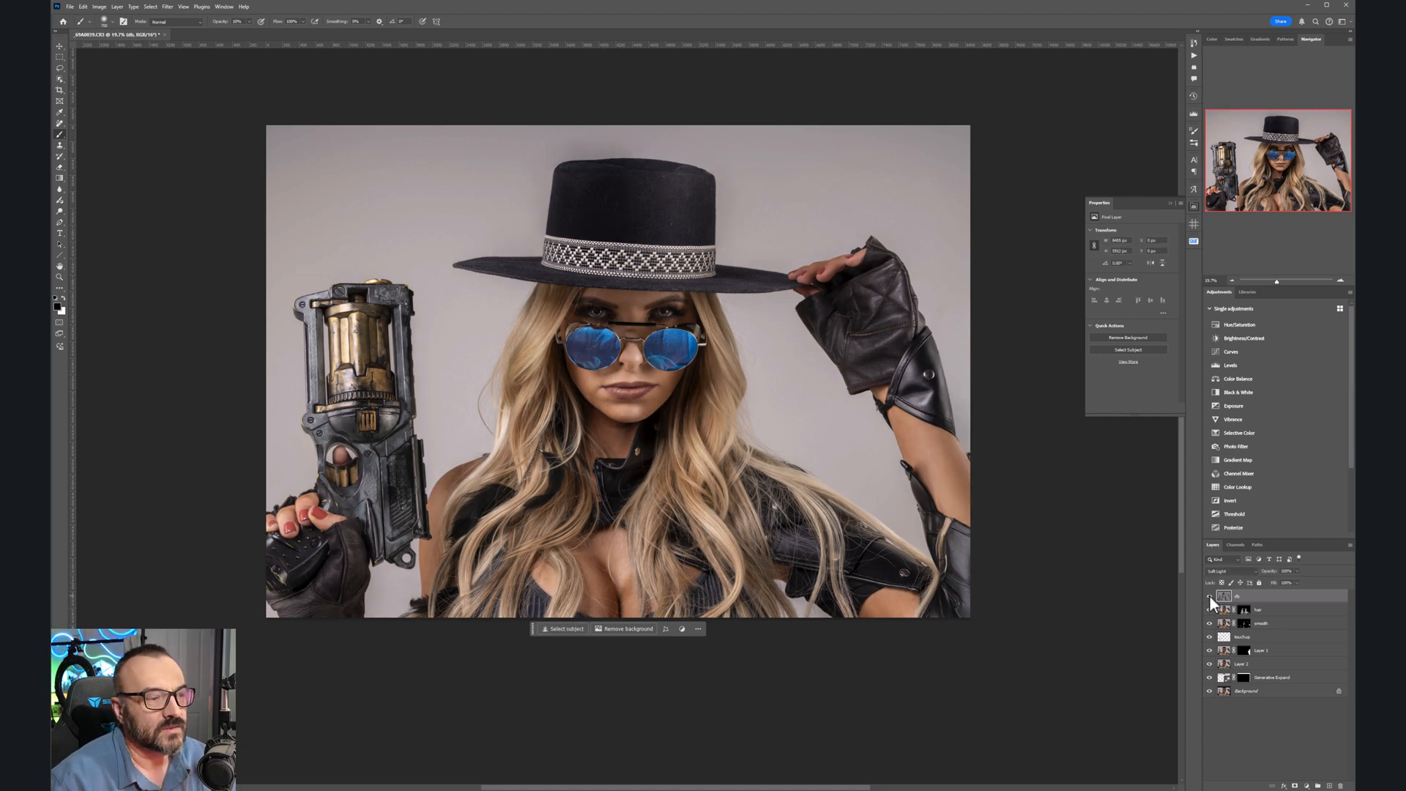
left_click(1209, 597)
left_click(1209, 597)
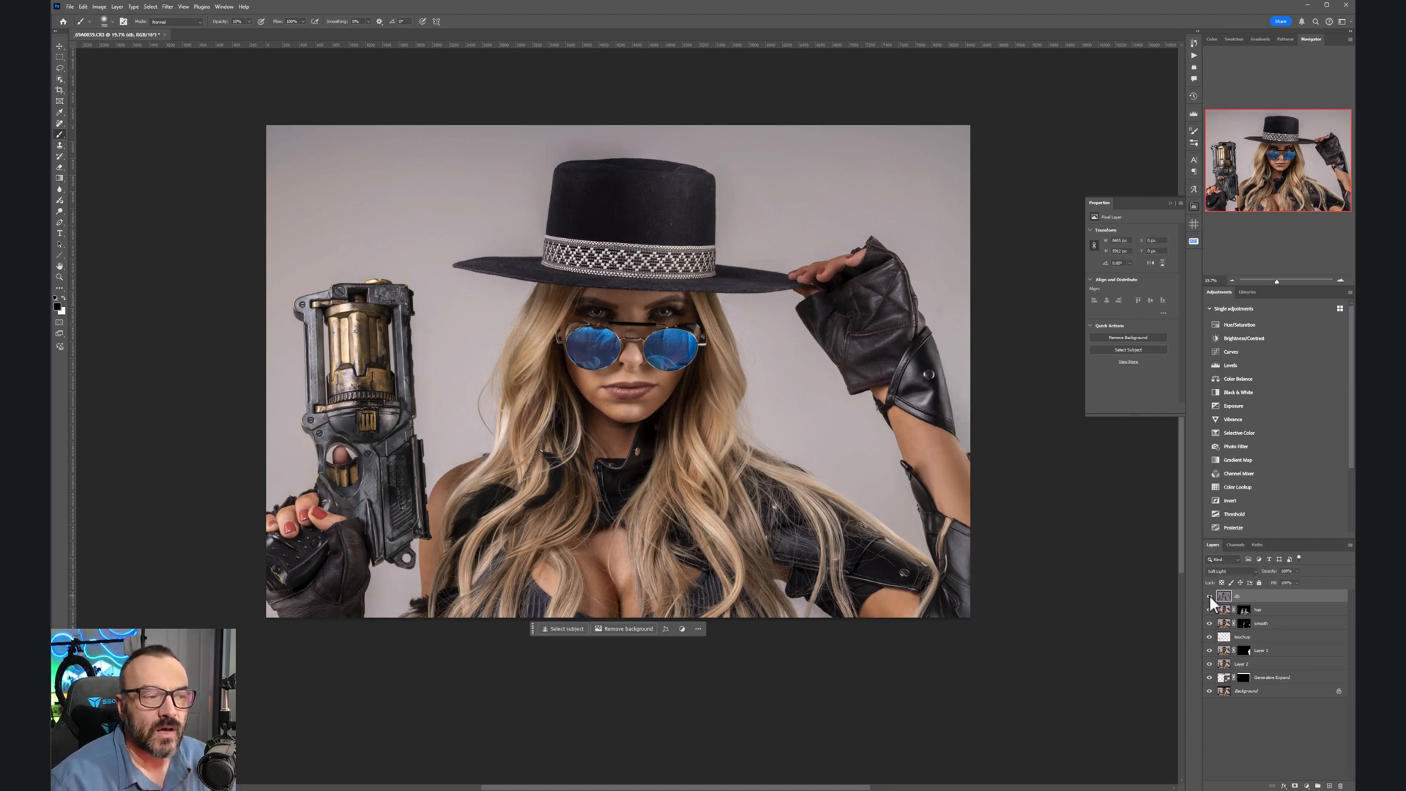
Step: Add a Curves adjustment layer above the dodge-and-burn layer and set its blend mode to Overlay
left_click(60, 47)
scroll(663, 315, "up", 5)
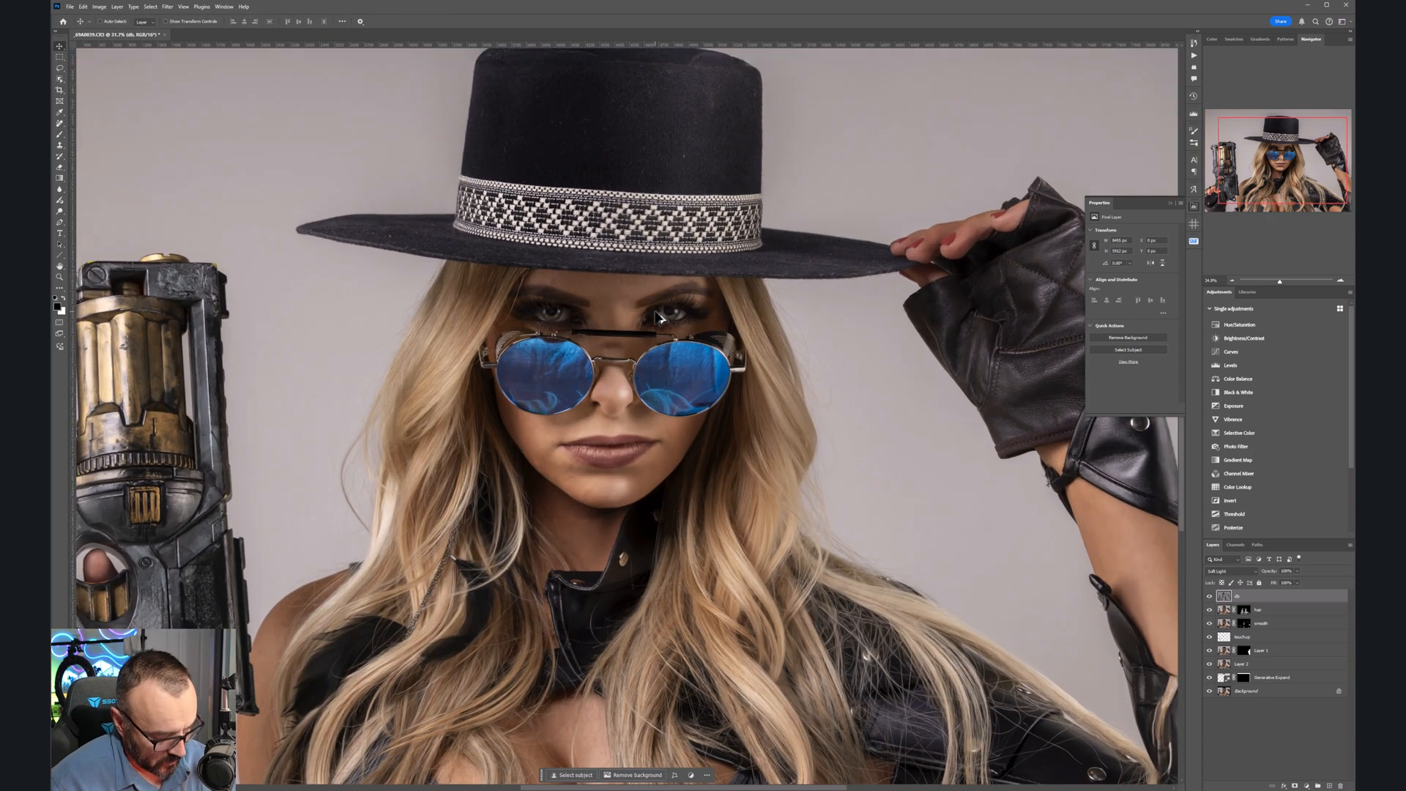
scroll(399, 313, "up", 2)
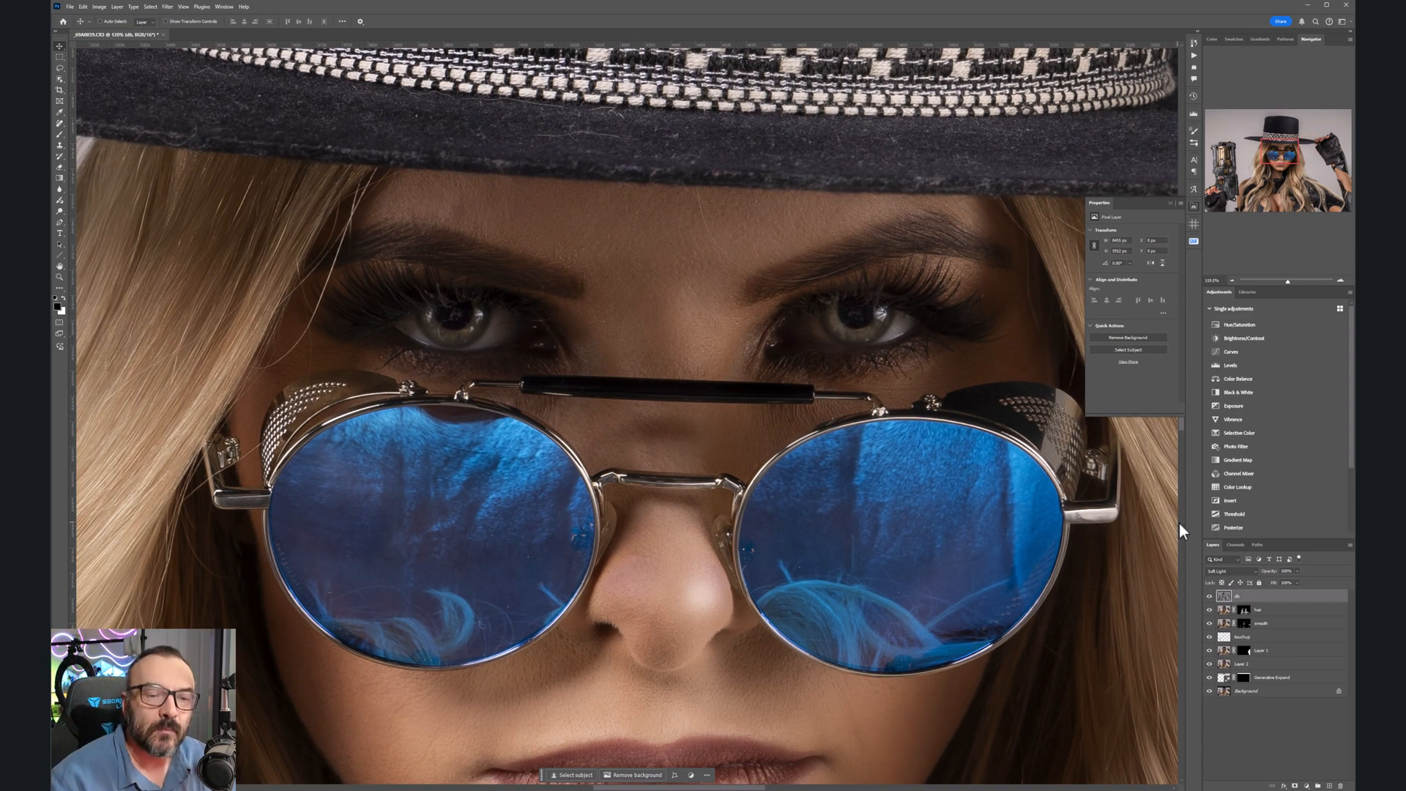
left_click(1307, 785)
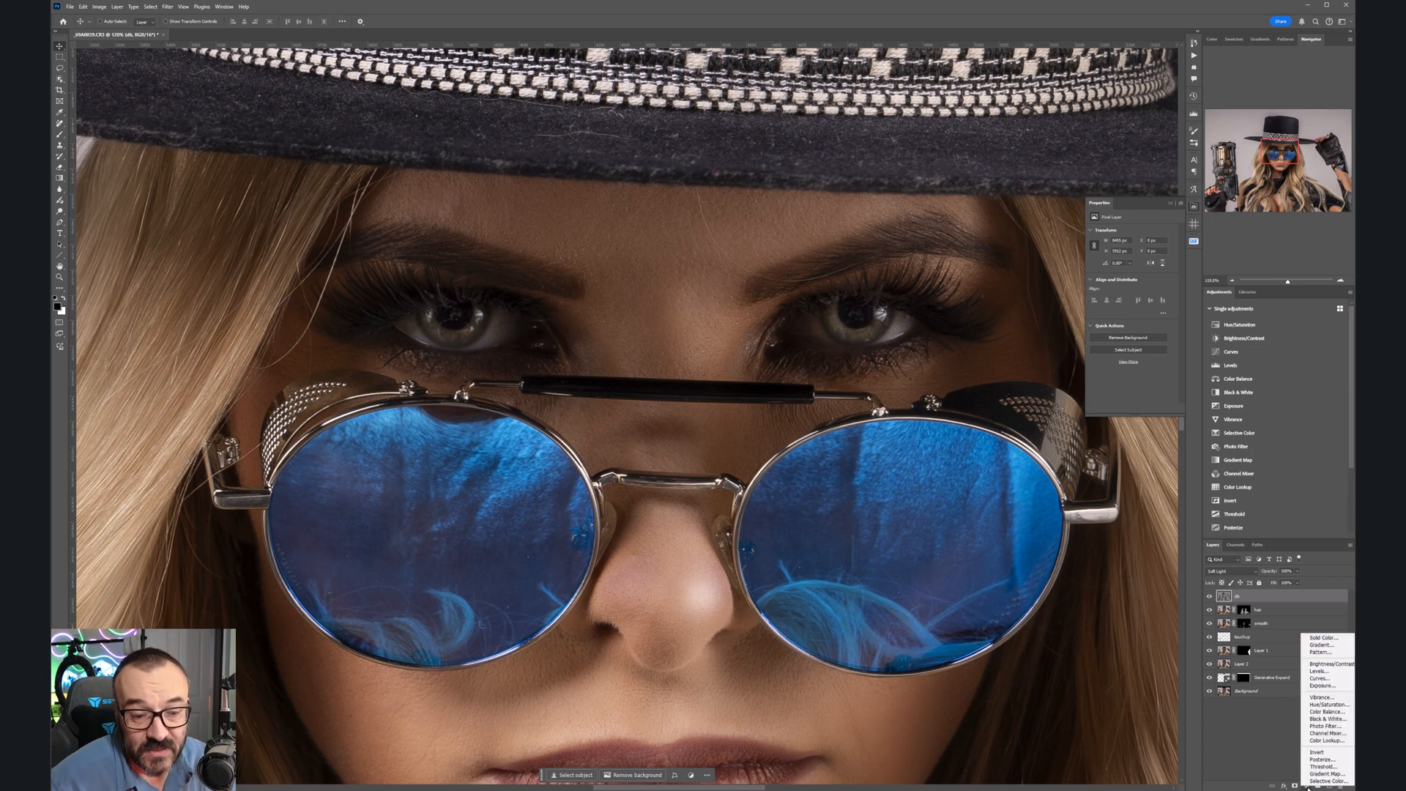
left_click(1318, 678)
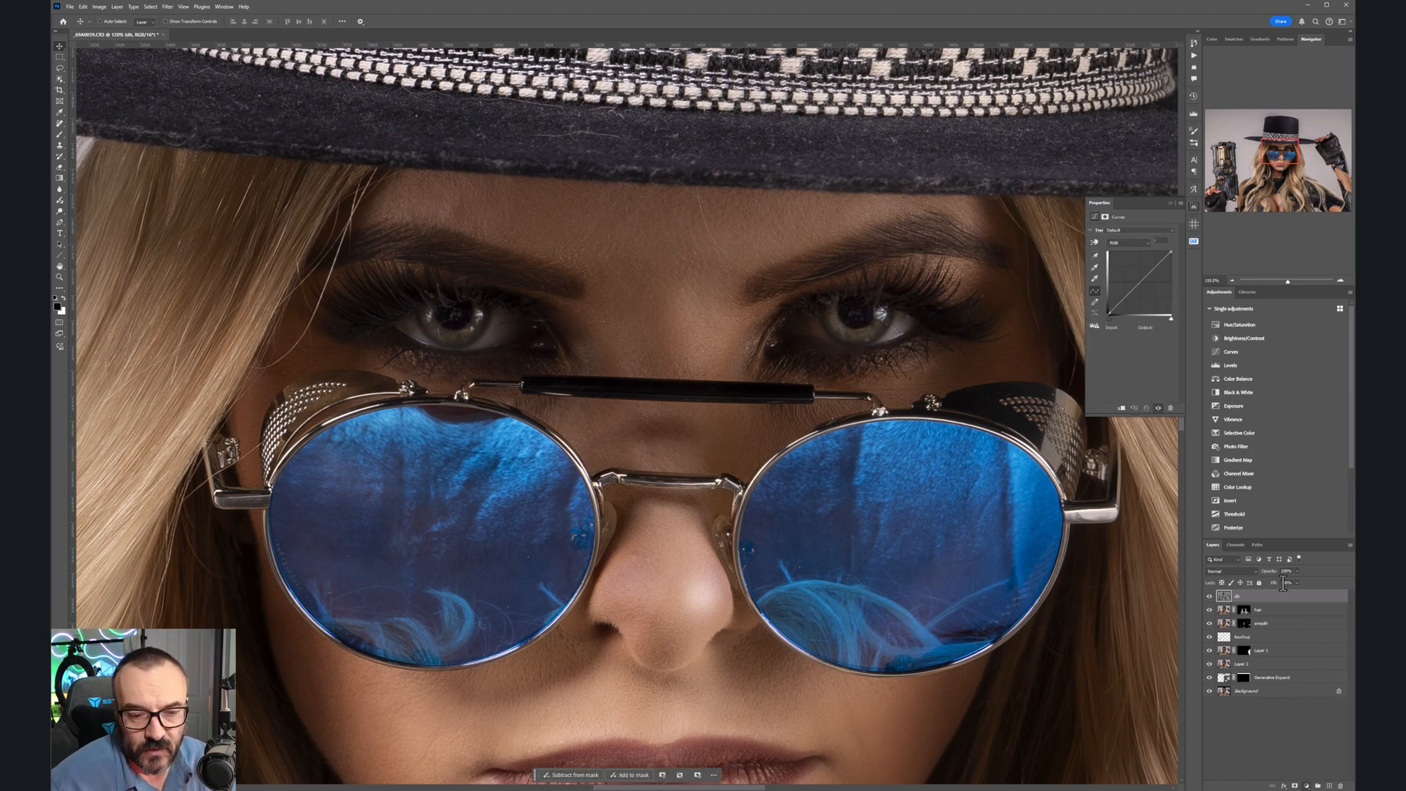
left_click(1248, 571)
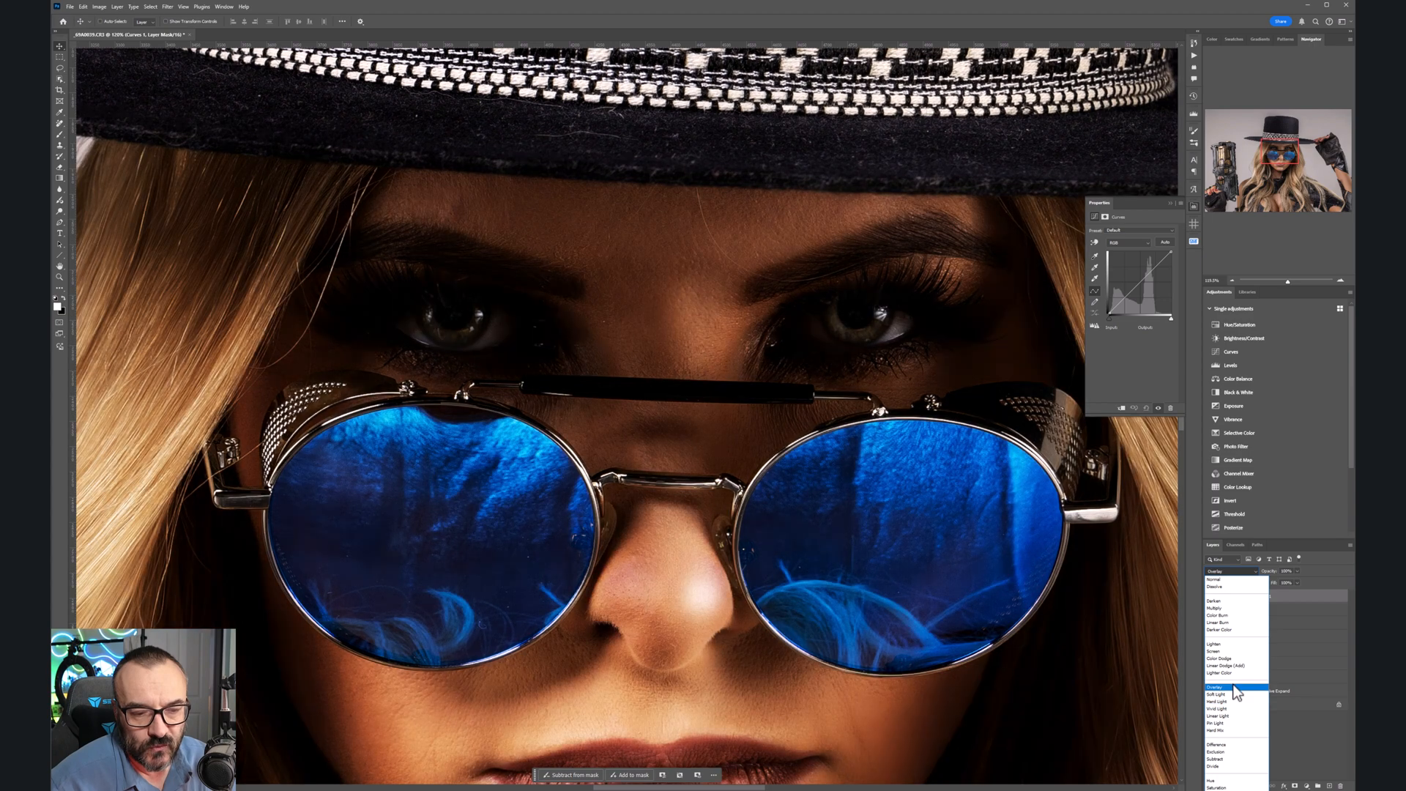
left_click(1245, 687)
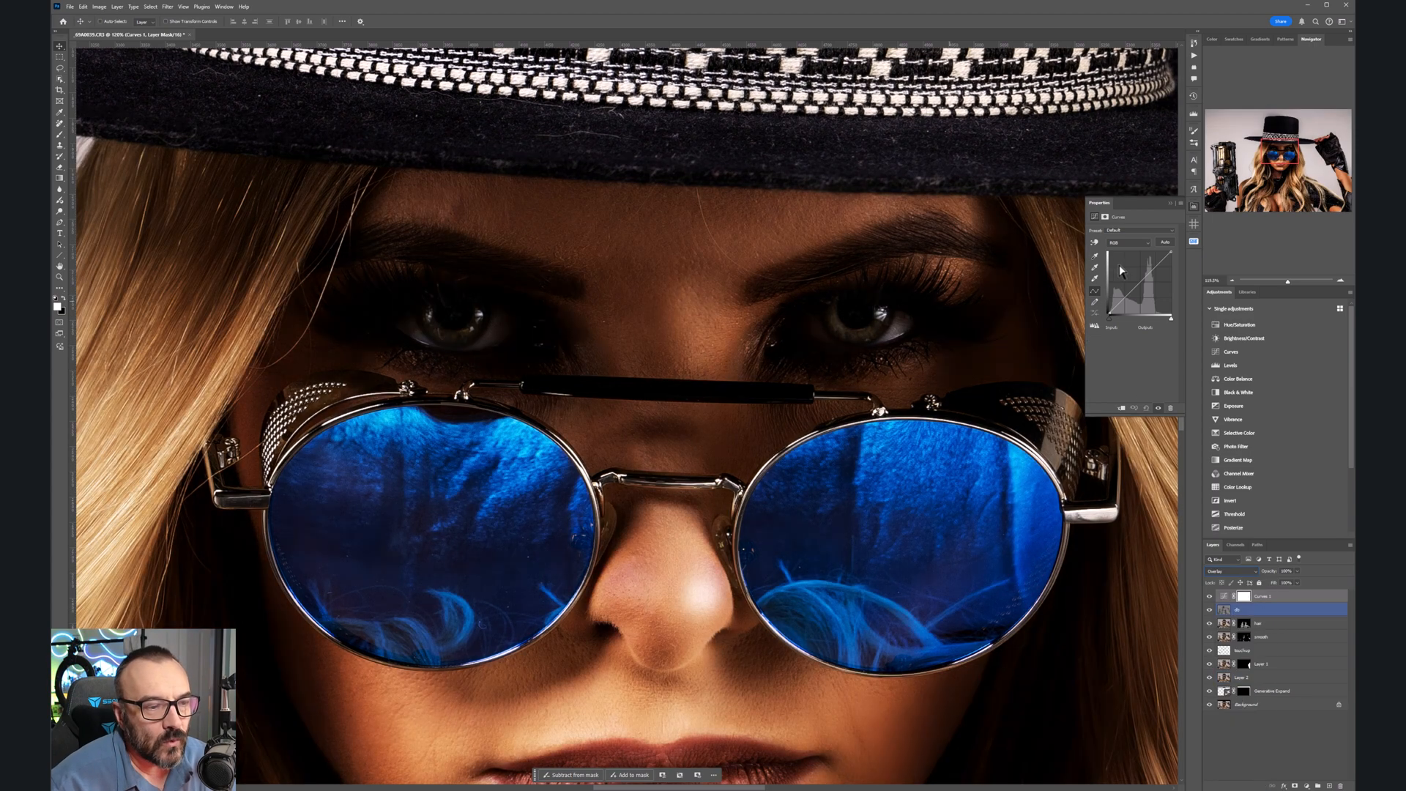
Step: Raise the middle of the curve to brighten the image and invert the layer mask to black
left_click_drag(1125, 298, 1145, 264)
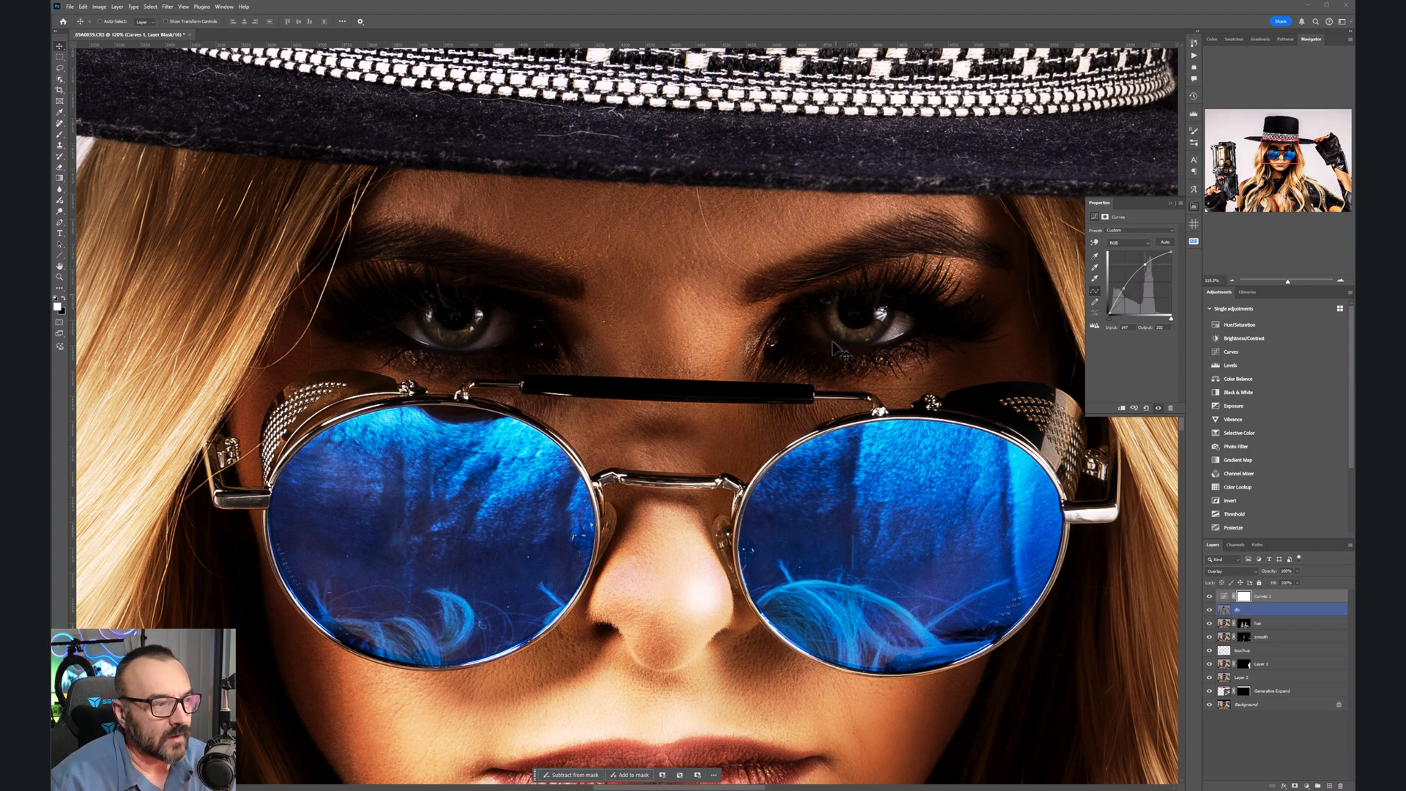
left_click(1244, 596)
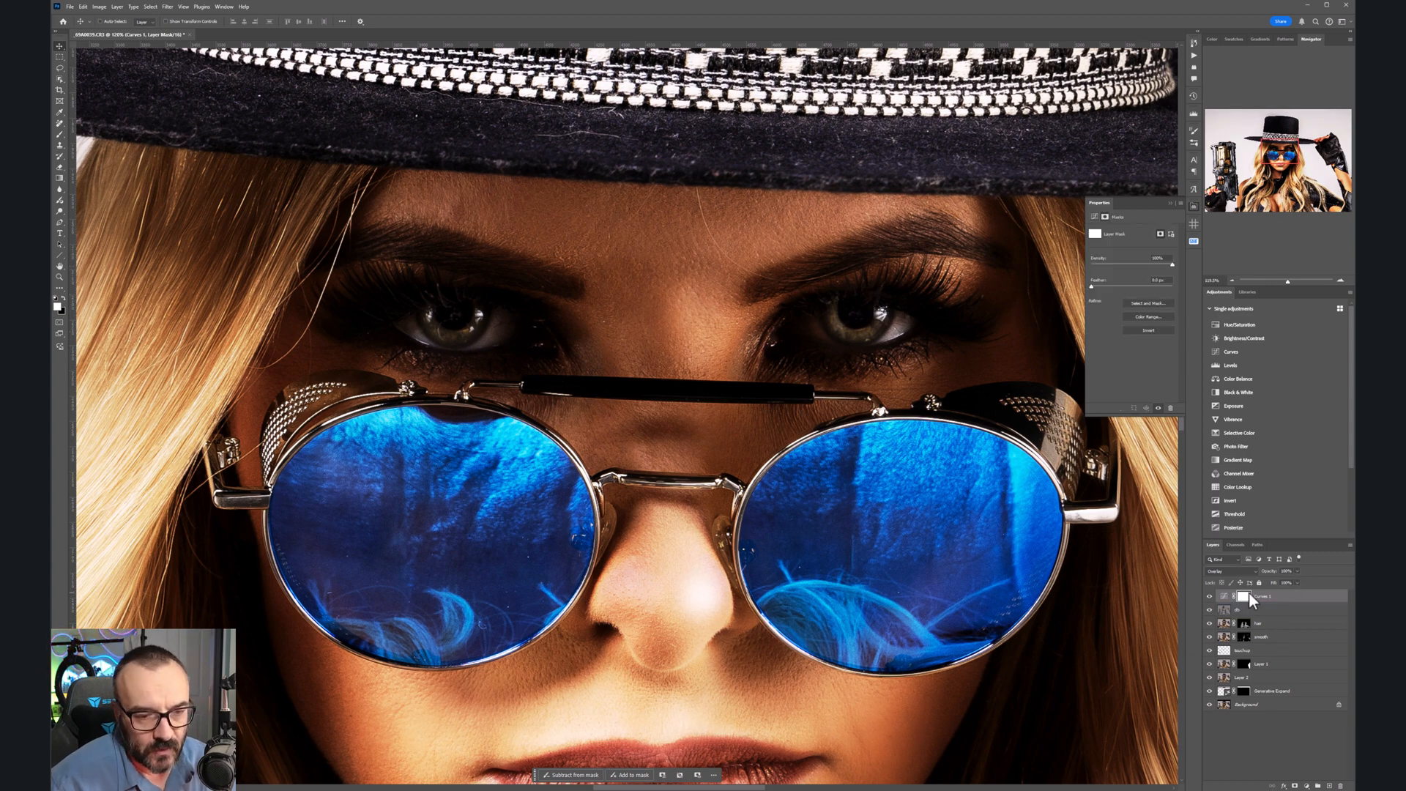
key("ctrl+i")
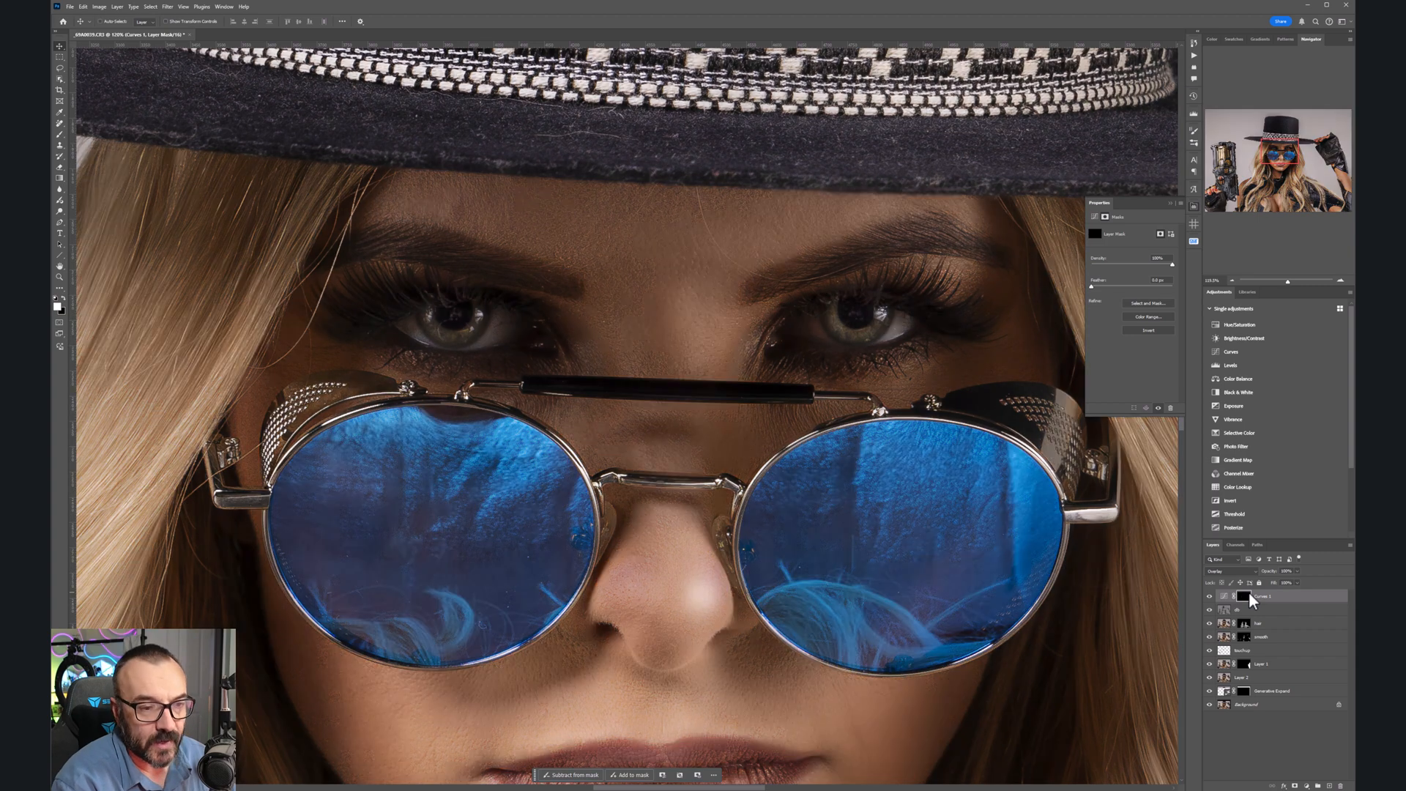
Step: Shrink the white brush to iris size and paint the Curves effect into both eyes on the mask
left_click(61, 134)
key("bracketleft")
key("bracketleft")
key("bracketleft")
key("bracketleft")
key("bracketleft")
key("bracketleft")
key("bracketleft")
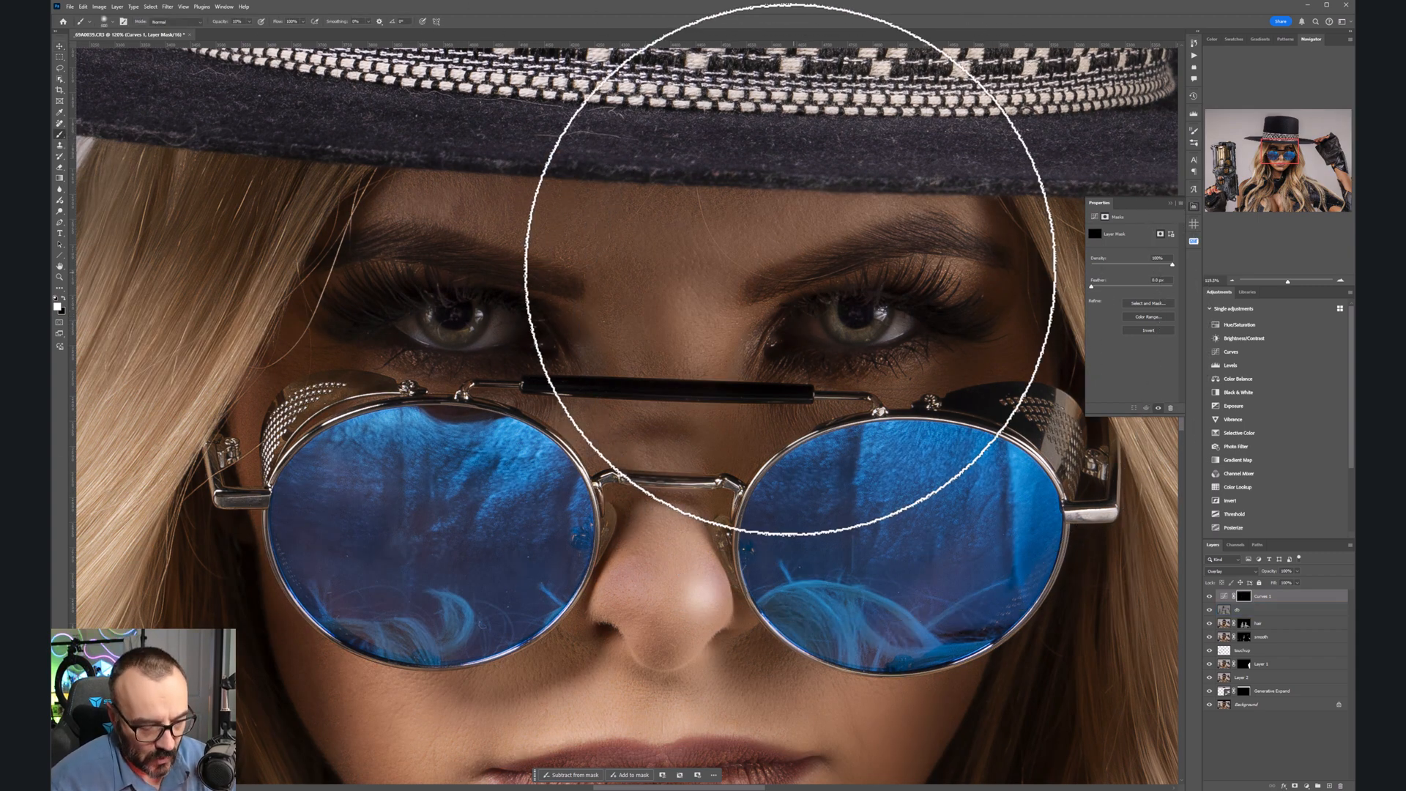
key("bracketleft")
key("bracketleft")
key("bracketleft")
key("bracketleft")
key("bracketleft")
key("bracketleft")
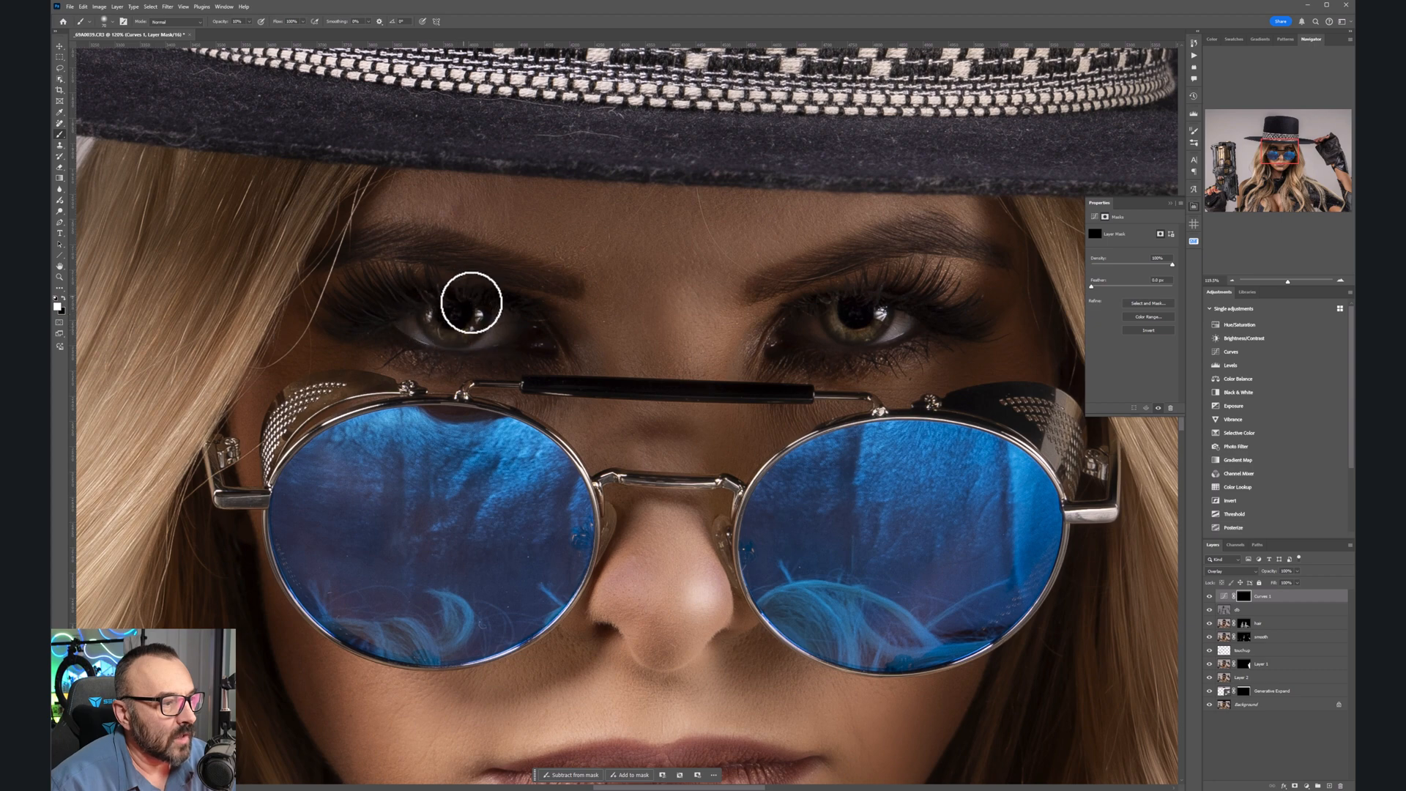
Step: Toggle the Curves layer's visibility to compare the eyes before and after
left_click(1211, 596)
left_click(1211, 596)
left_click(1210, 596)
left_click(1210, 596)
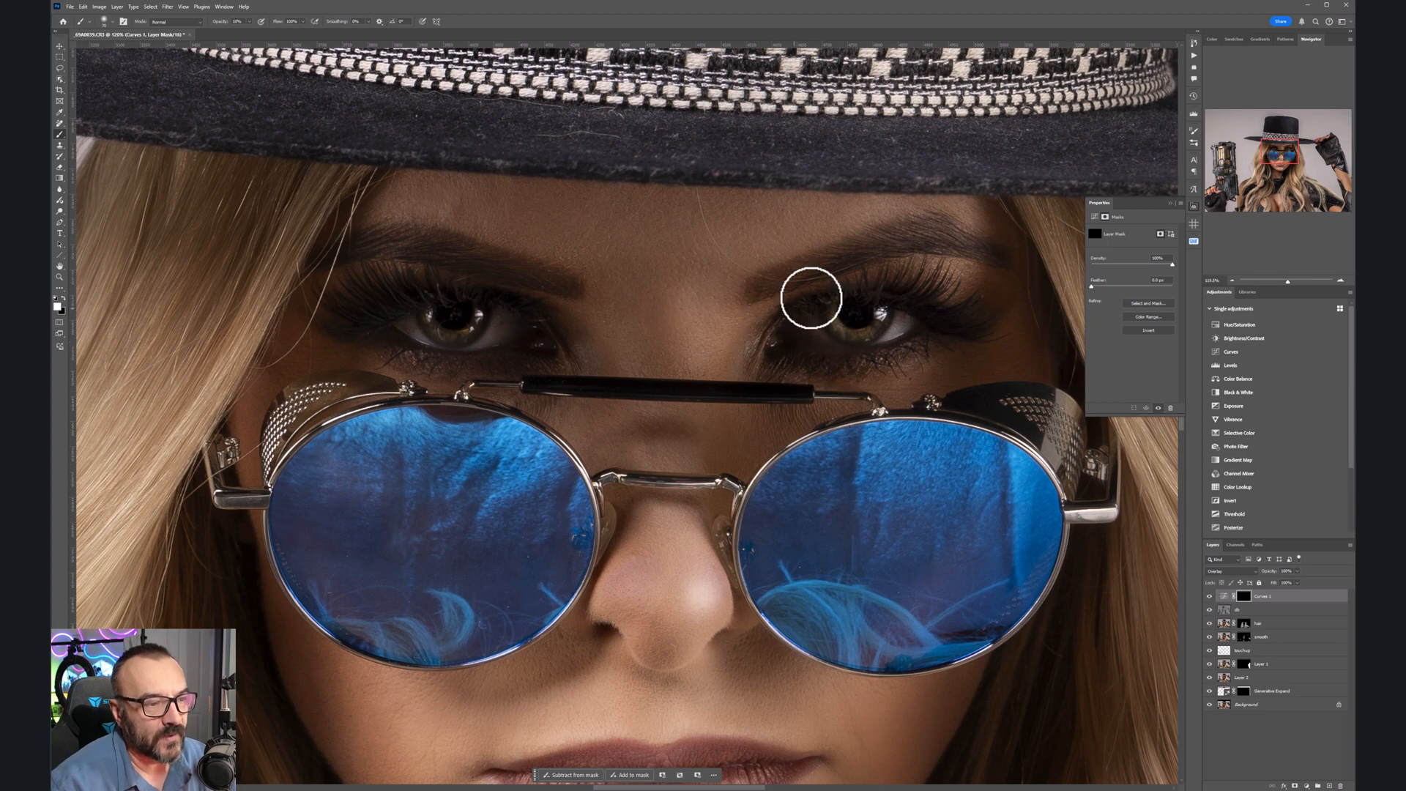
Step: Enlarge the brush and paint the Curves effect over the blue sunglass lenses
key("bracketright")
key("bracketright")
key("bracketright")
key("bracketright")
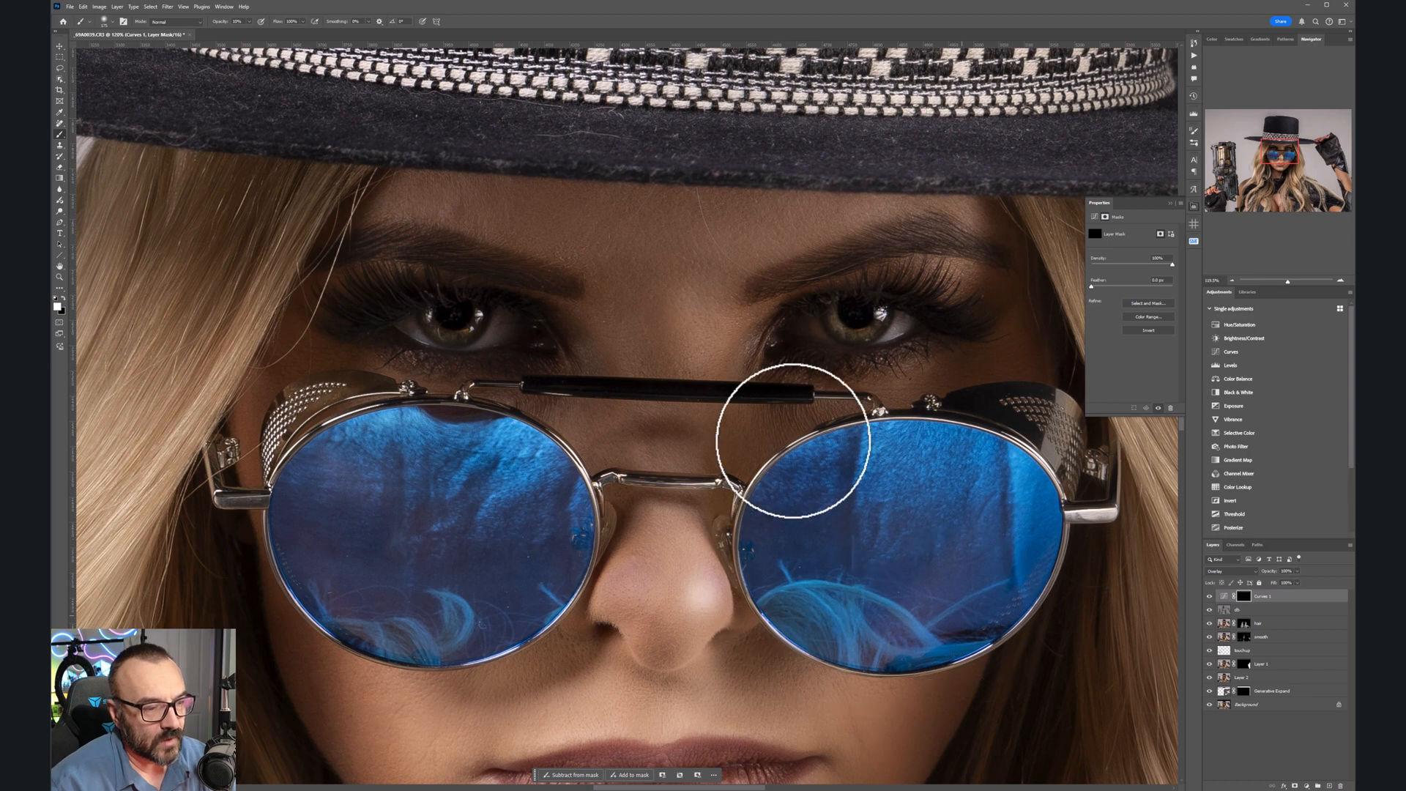
mouse_move(312, 544)
left_mouse_down()
mouse_move(344, 486)
mouse_move(279, 516)
mouse_move(321, 482)
mouse_move(317, 464)
mouse_move(345, 468)
mouse_move(315, 526)
mouse_move(380, 614)
mouse_move(444, 620)
mouse_move(538, 581)
left_mouse_up()
Step: Reduce the brush size and paint the Curves effect over the lips
left_click_drag(709, 634, 709, 372)
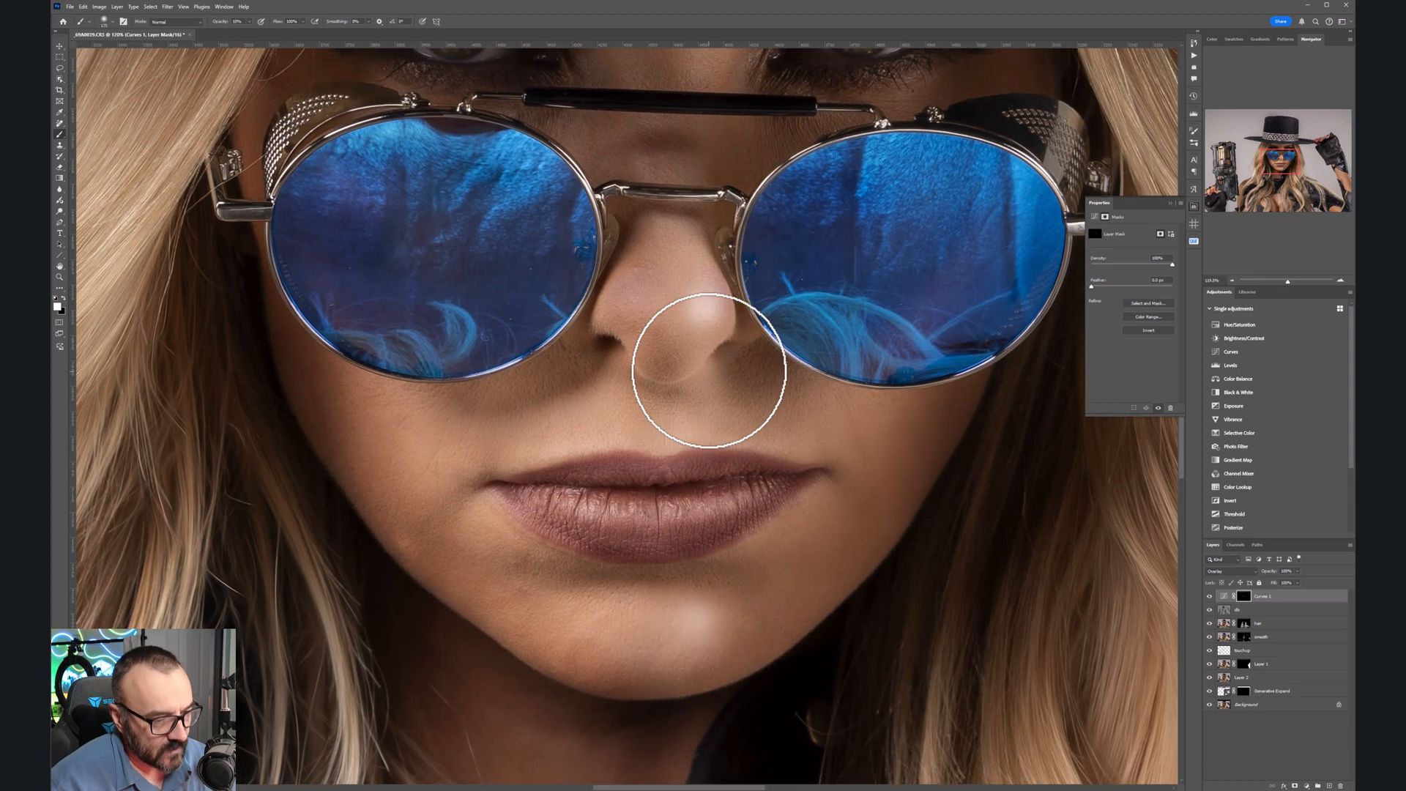
key("bracketleft")
key("bracketleft")
key("bracketleft")
mouse_move(803, 520)
left_mouse_down()
mouse_move(587, 512)
mouse_move(690, 520)
mouse_move(618, 522)
mouse_move(522, 491)
mouse_move(784, 461)
mouse_move(718, 501)
left_mouse_up()
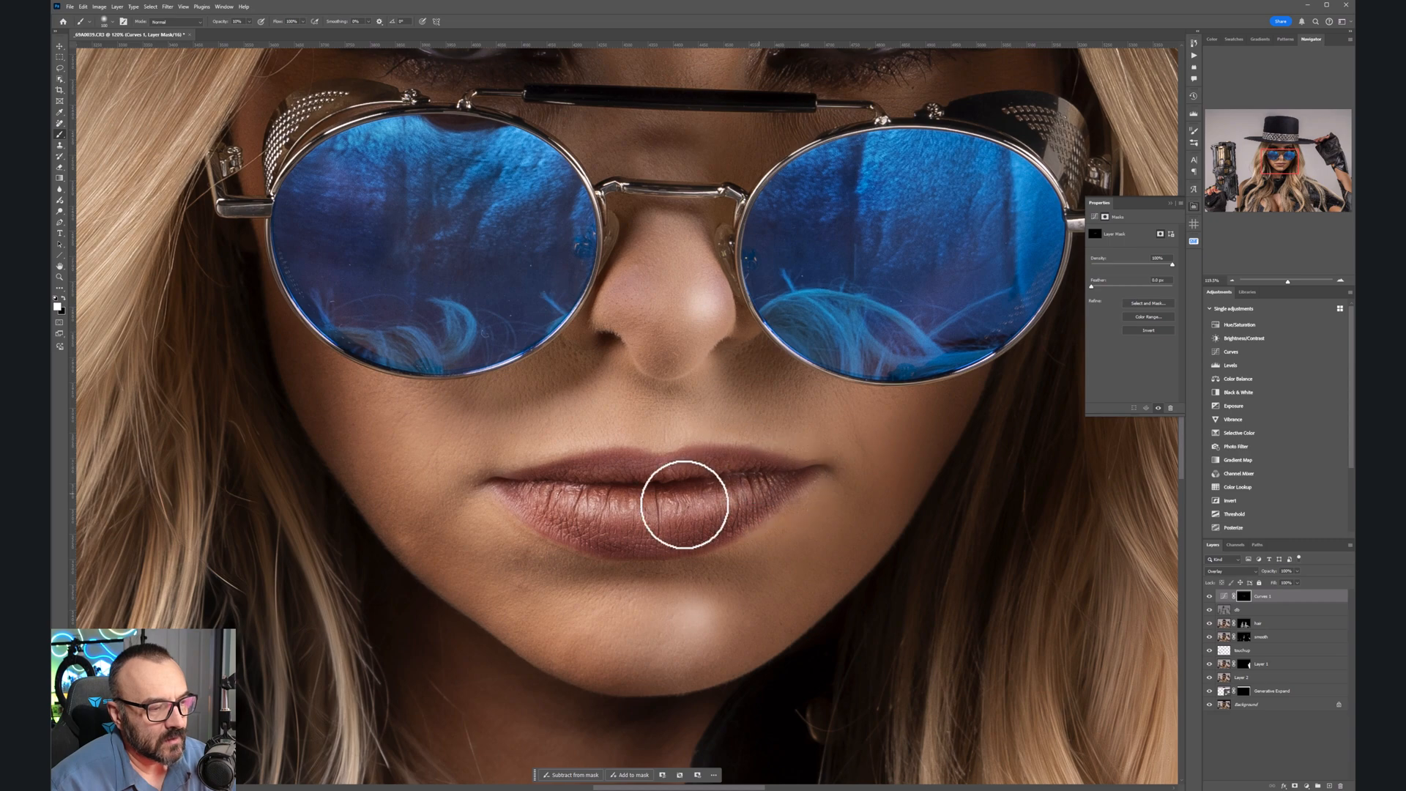
Step: Toggle the Curves layer's visibility to compare the lips and lenses before and after
scroll(737, 480, "down", 5)
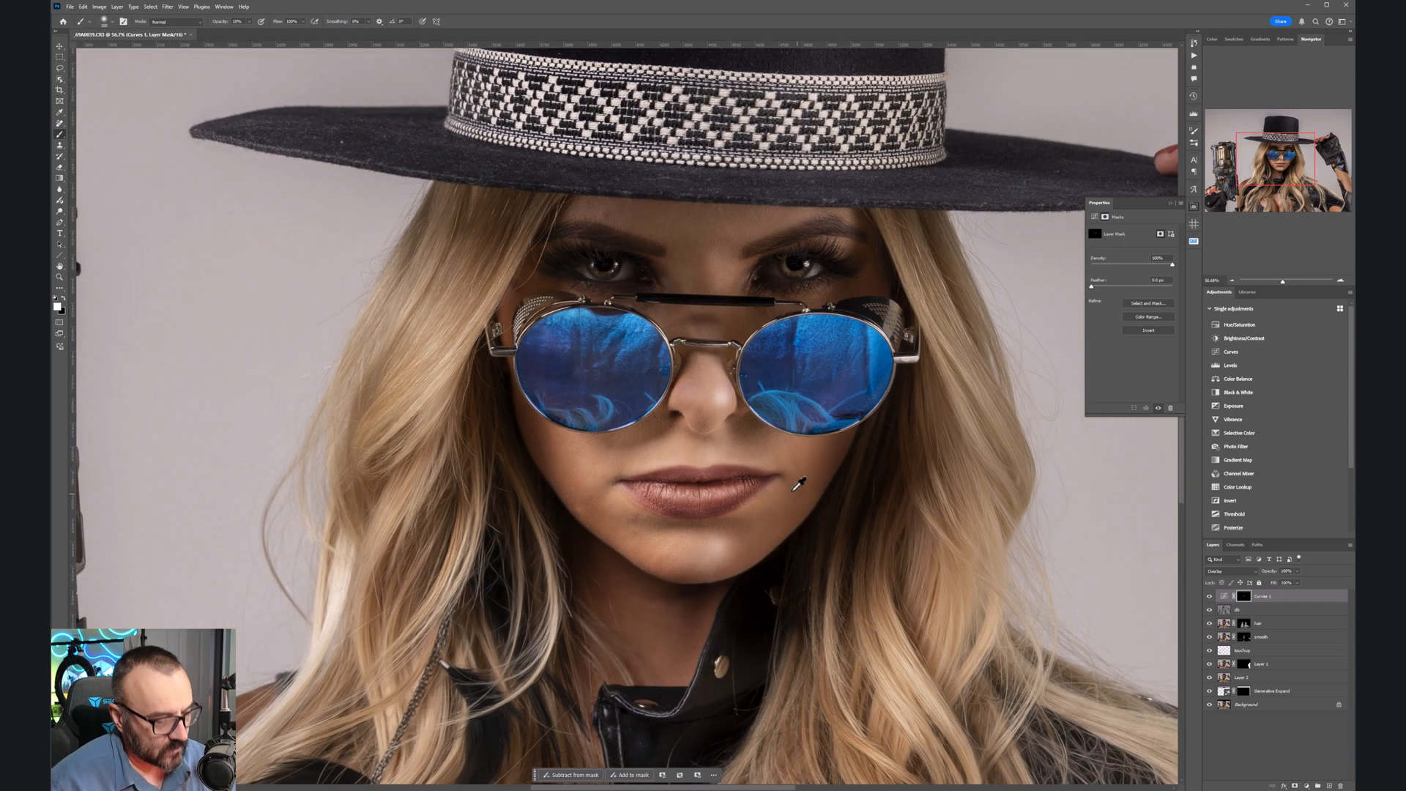
scroll(802, 486, "up", 5)
left_click(1211, 596)
left_click(1210, 596)
left_click(1210, 596)
left_click(1210, 596)
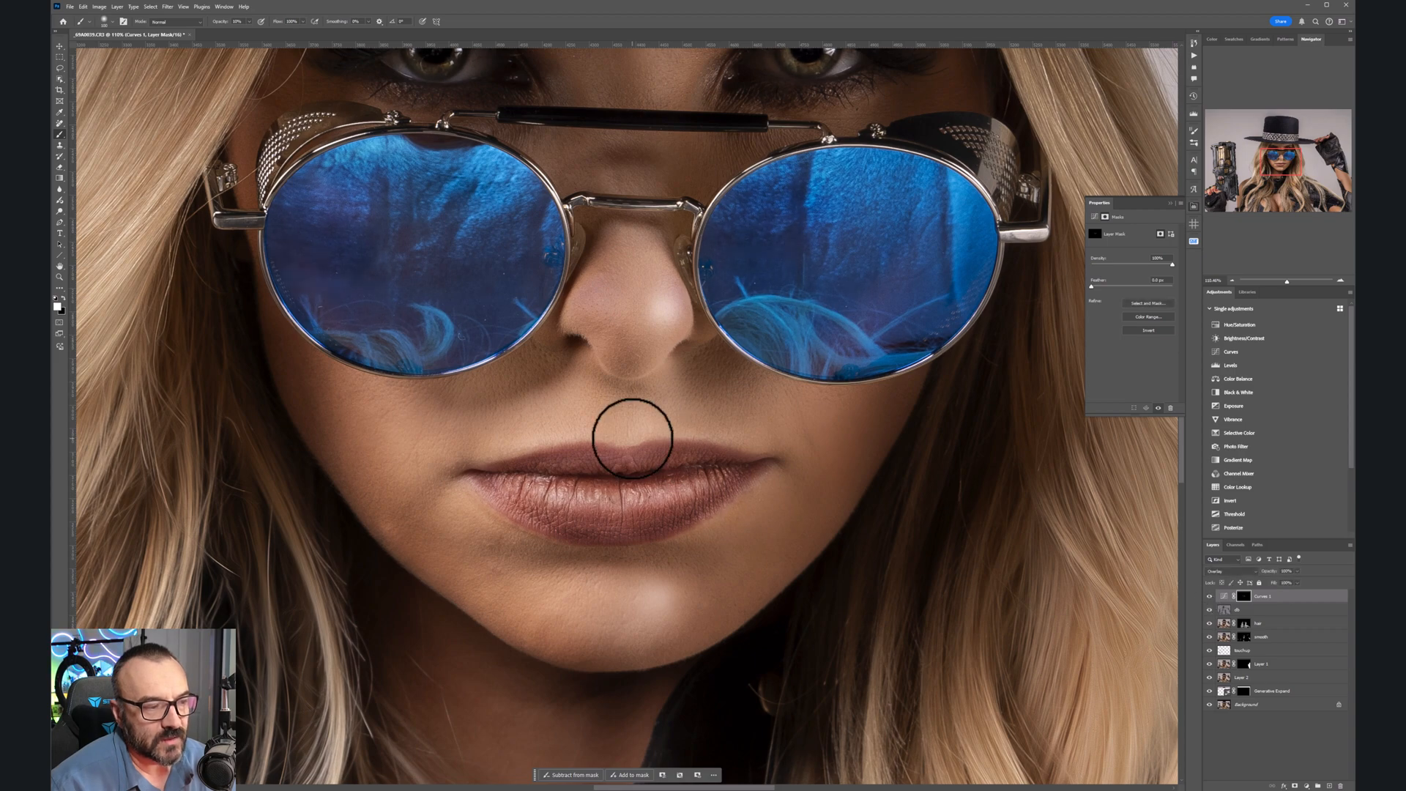
Step: Enlarge the brush and paint the Curves effect over the brass cylinder of the gun
scroll(633, 438, "down", 5)
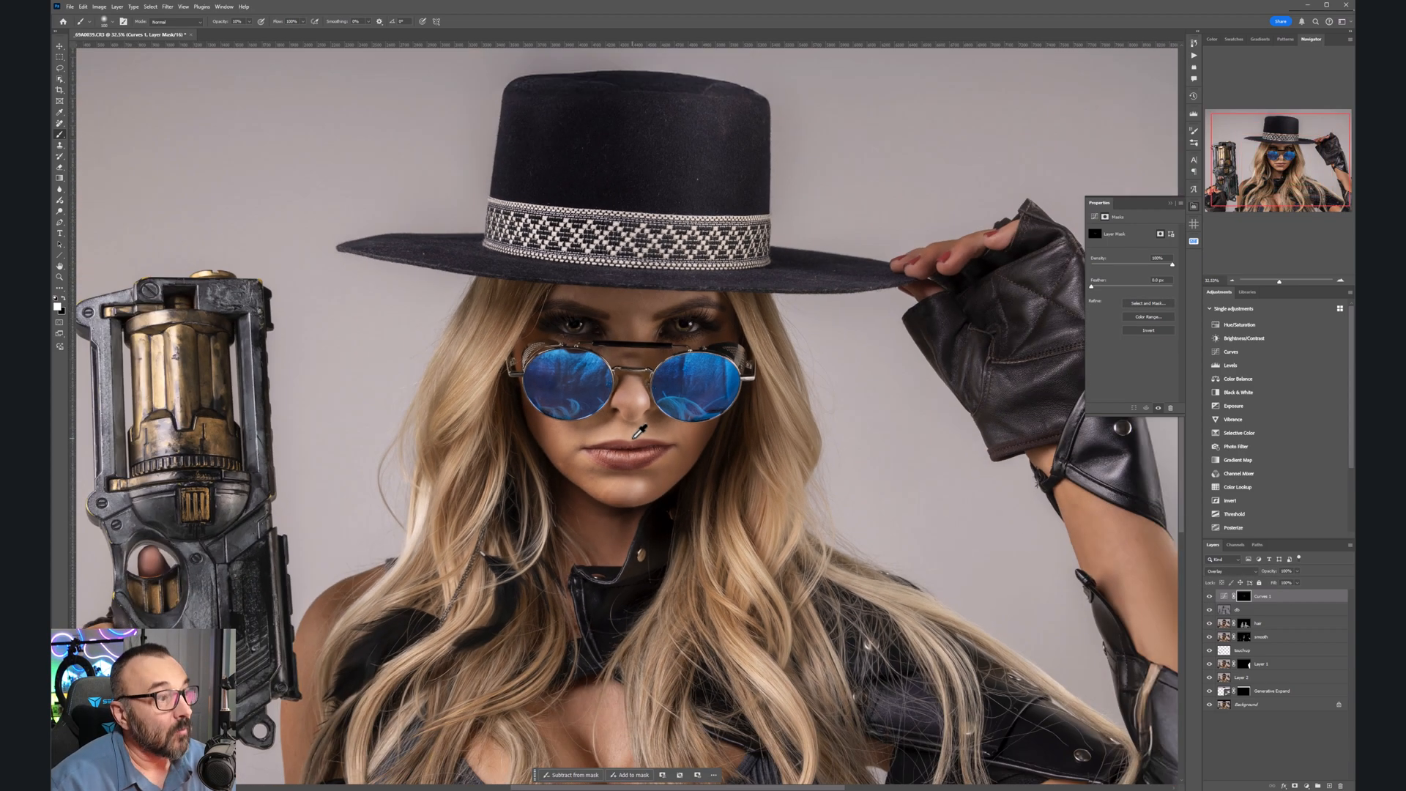
left_click_drag(532, 537, 708, 341)
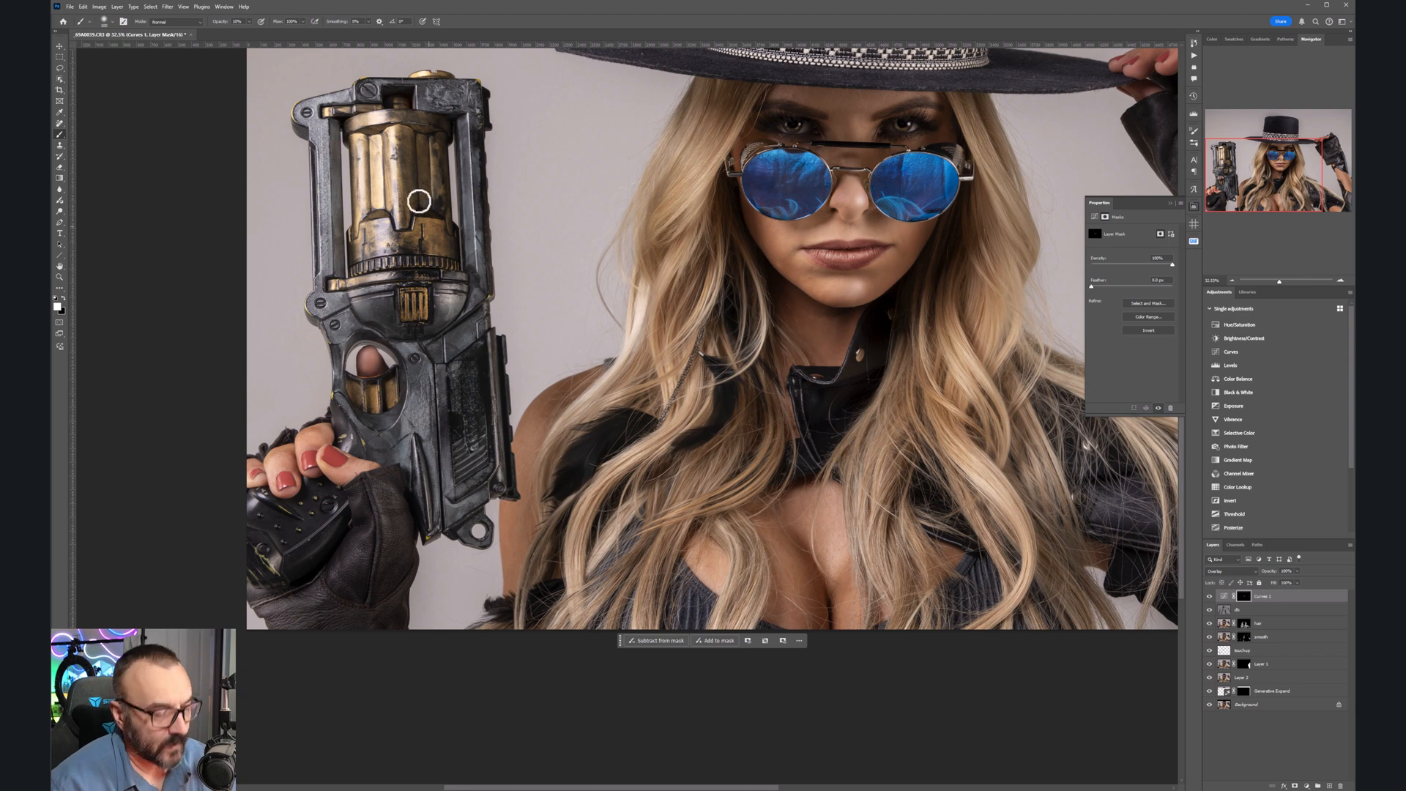
key("bracketright")
key("bracketright")
mouse_move(423, 144)
left_mouse_down()
mouse_move(417, 273)
mouse_move(410, 242)
mouse_move(357, 196)
mouse_move(399, 216)
mouse_move(403, 118)
mouse_move(427, 266)
mouse_move(449, 238)
mouse_move(422, 95)
mouse_move(405, 134)
mouse_move(435, 100)
mouse_move(447, 163)
mouse_move(400, 405)
mouse_move(449, 343)
mouse_move(445, 422)
mouse_move(483, 386)
mouse_move(443, 411)
mouse_move(429, 524)
mouse_move(474, 445)
mouse_move(493, 349)
mouse_move(480, 287)
mouse_move(443, 333)
mouse_move(466, 359)
mouse_move(452, 285)
mouse_move(426, 363)
mouse_move(414, 269)
mouse_move(350, 298)
mouse_move(363, 283)
mouse_move(349, 189)
mouse_move(379, 238)
mouse_move(407, 230)
mouse_move(381, 278)
mouse_move(461, 144)
left_mouse_up()
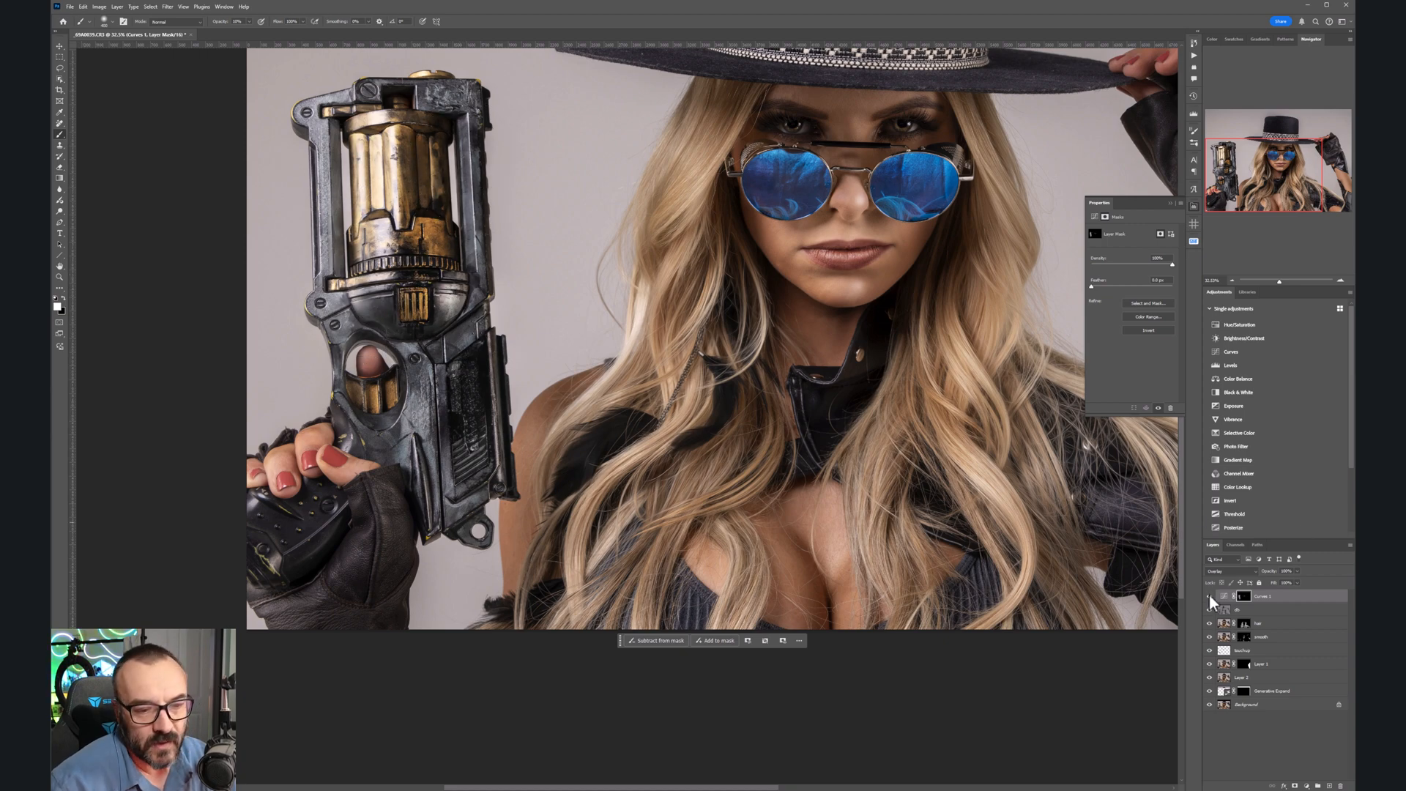
Step: Toggle the Curves layer's visibility to compare the gun before and after
left_click(1210, 594)
left_click(1210, 595)
left_click(1209, 594)
left_click(1209, 594)
left_click(1209, 594)
left_click(1209, 595)
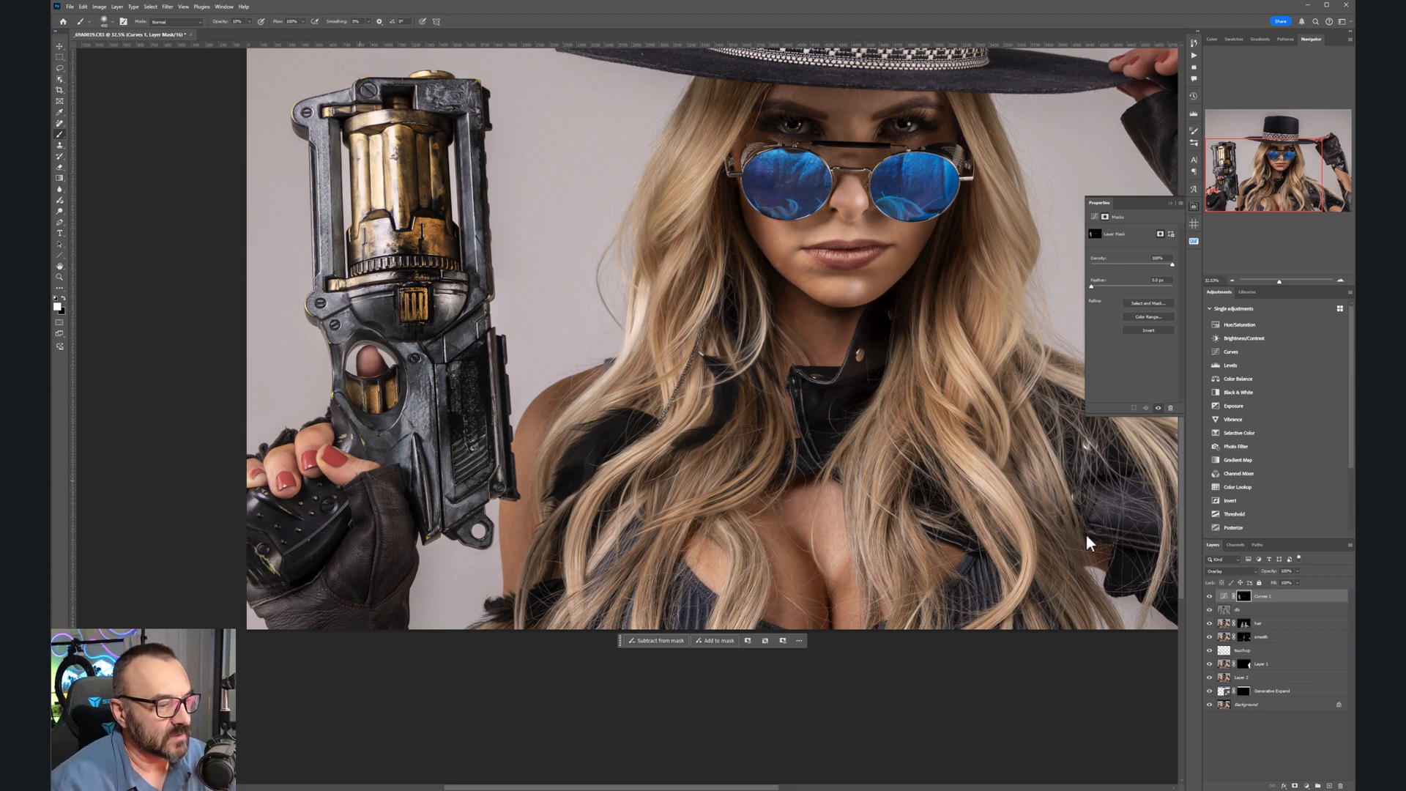
left_click(699, 553, "alt")
left_click_drag(972, 494, 527, 506)
key("x")
key("x")
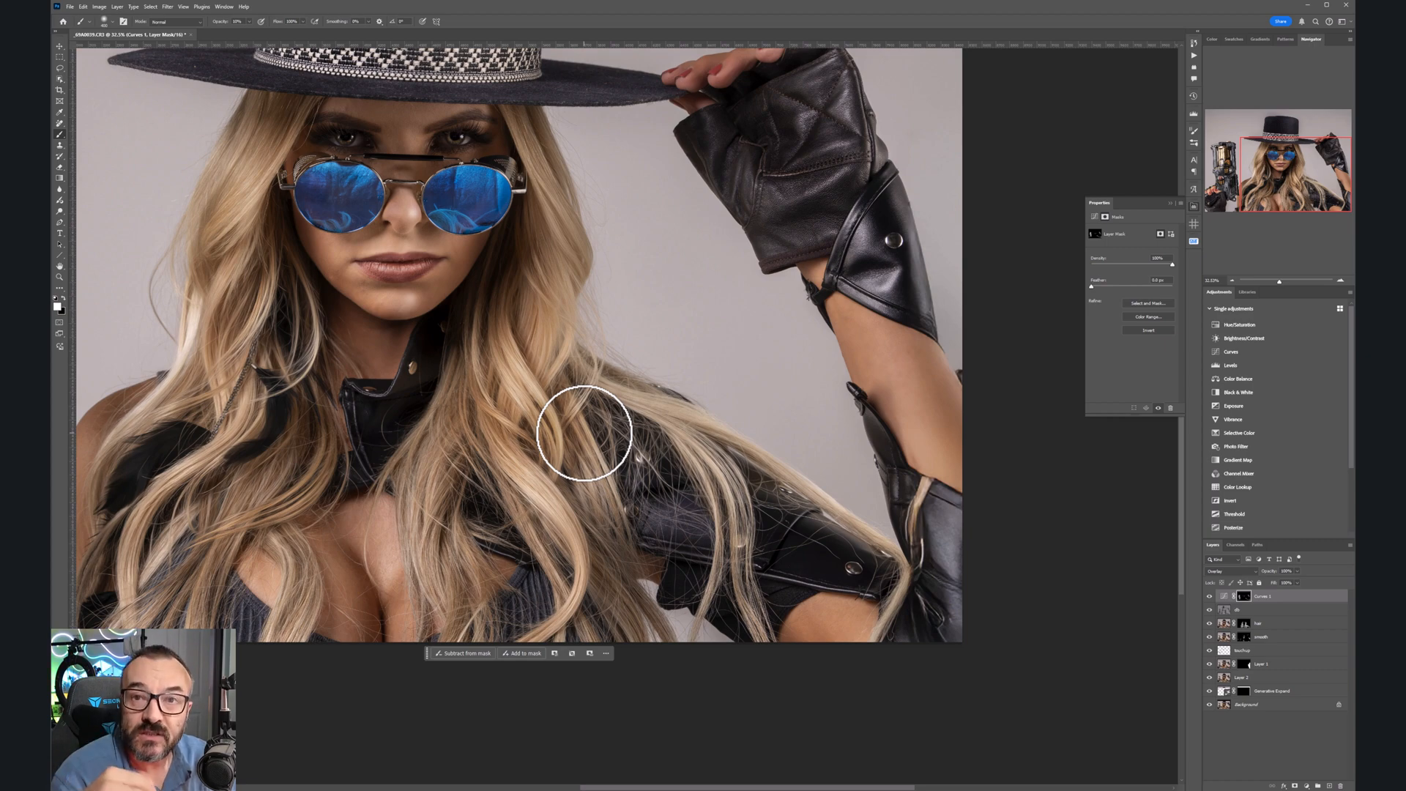
mouse_move(386, 251)
left_mouse_down()
mouse_move(618, 345)
mouse_move(626, 451)
left_mouse_up()
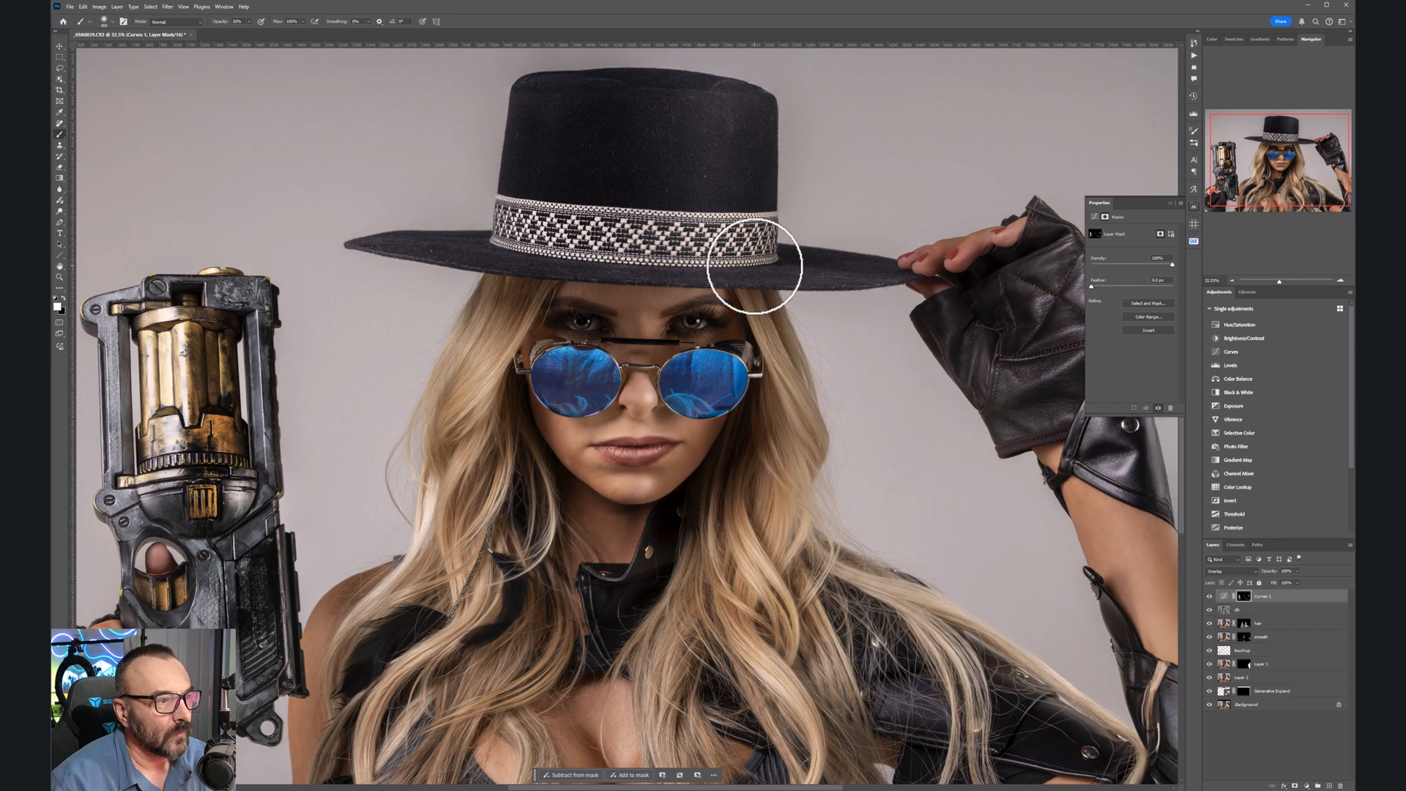
Step: Stamp all visible layers into a new top layer and name it gdb
scroll(754, 265, "down", 3)
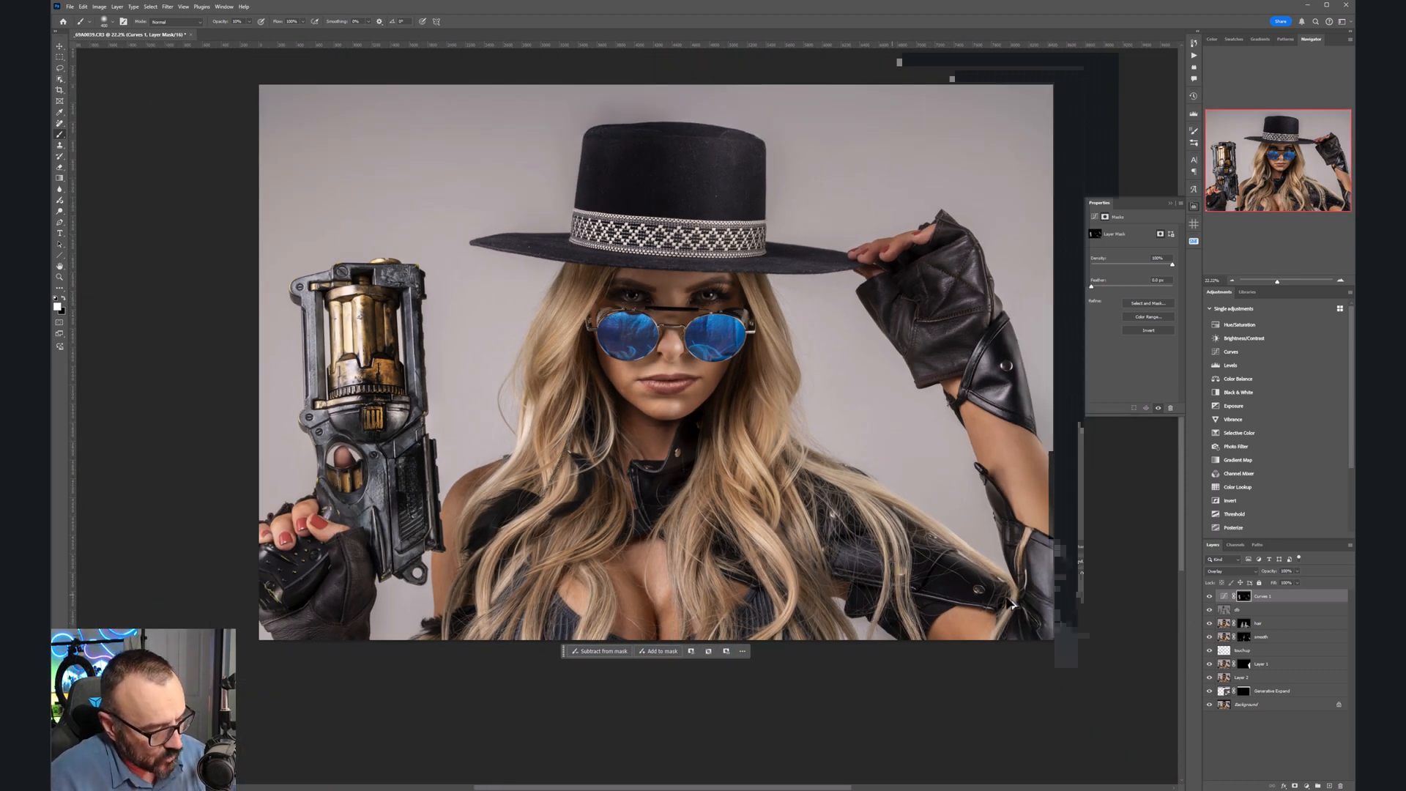
key("ctrl+shift+alt+e")
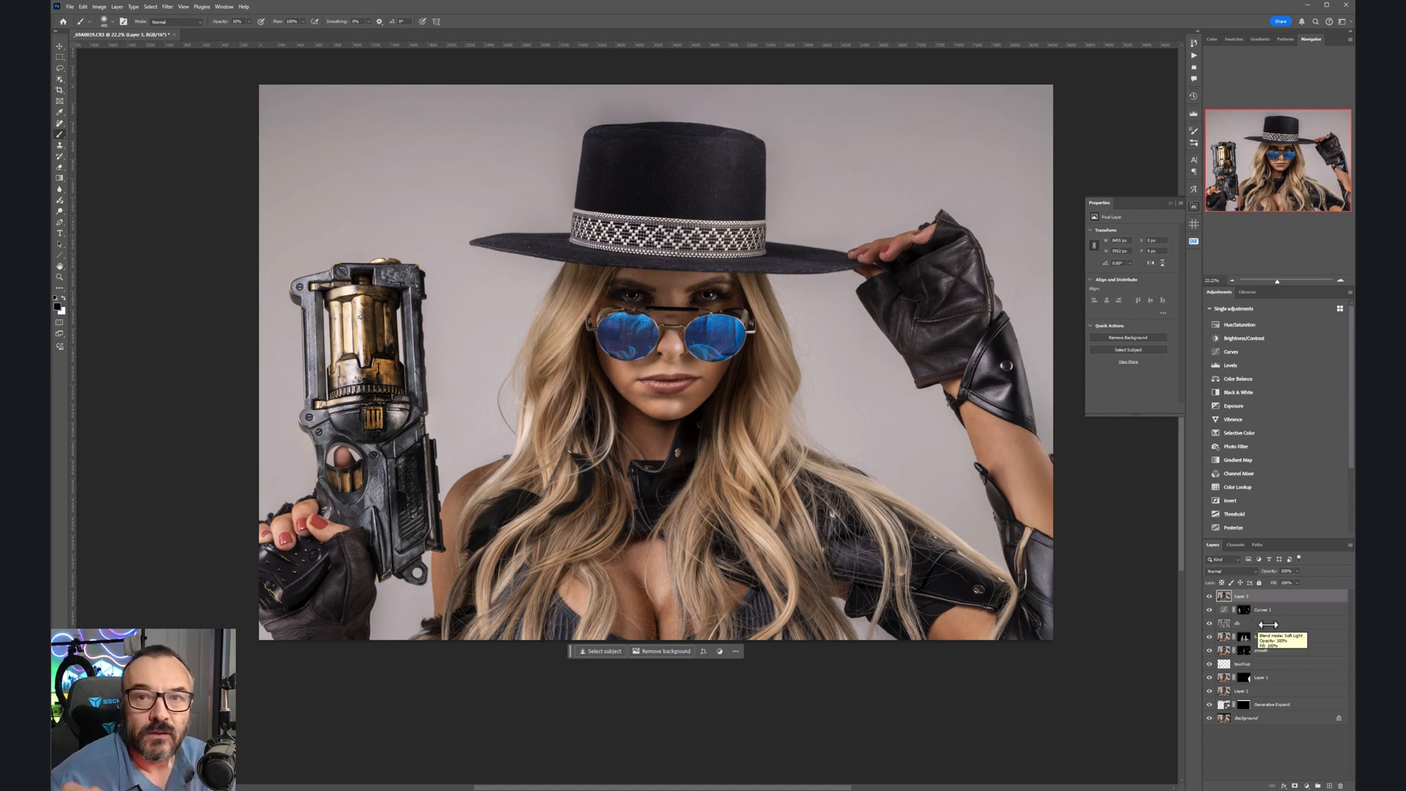
double_click(1237, 596)
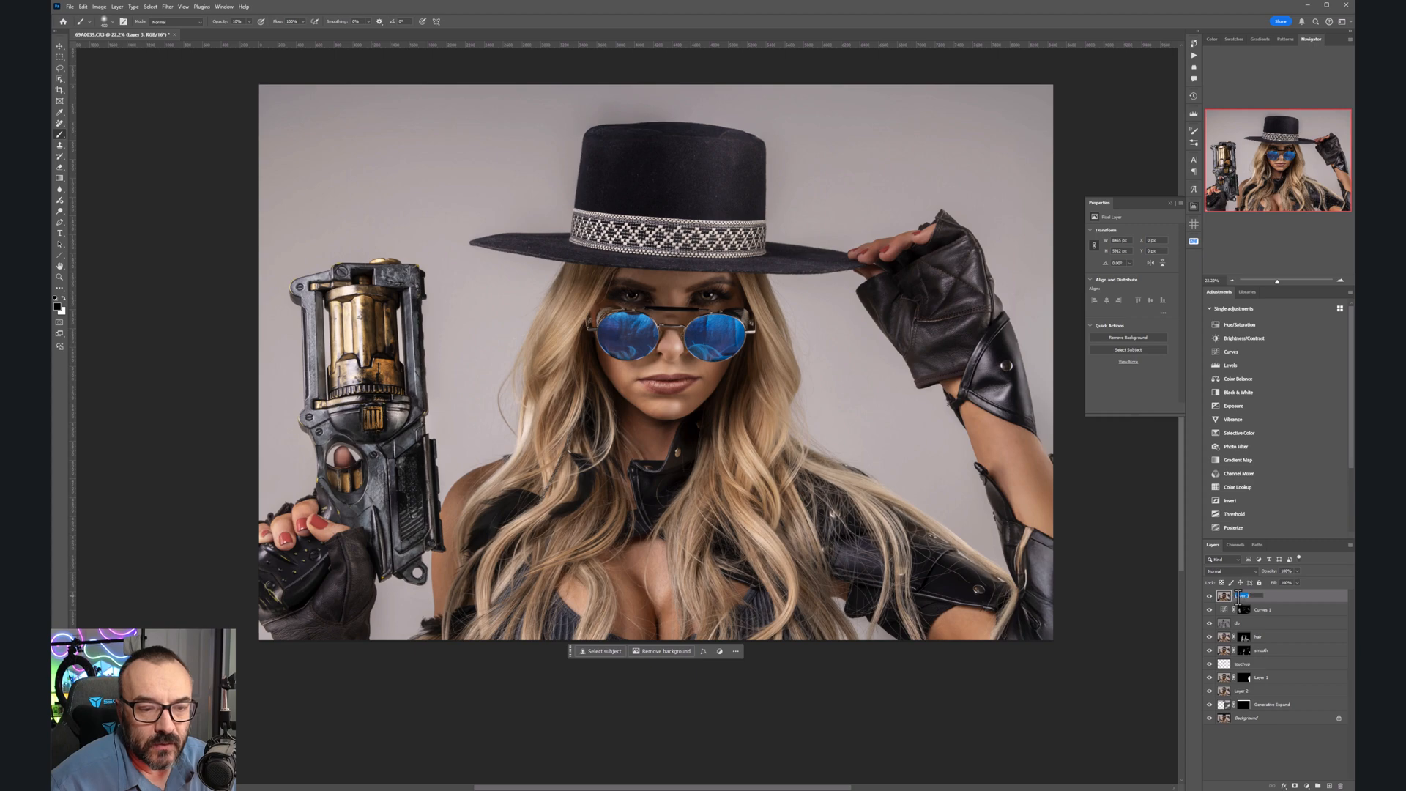
type("gdb")
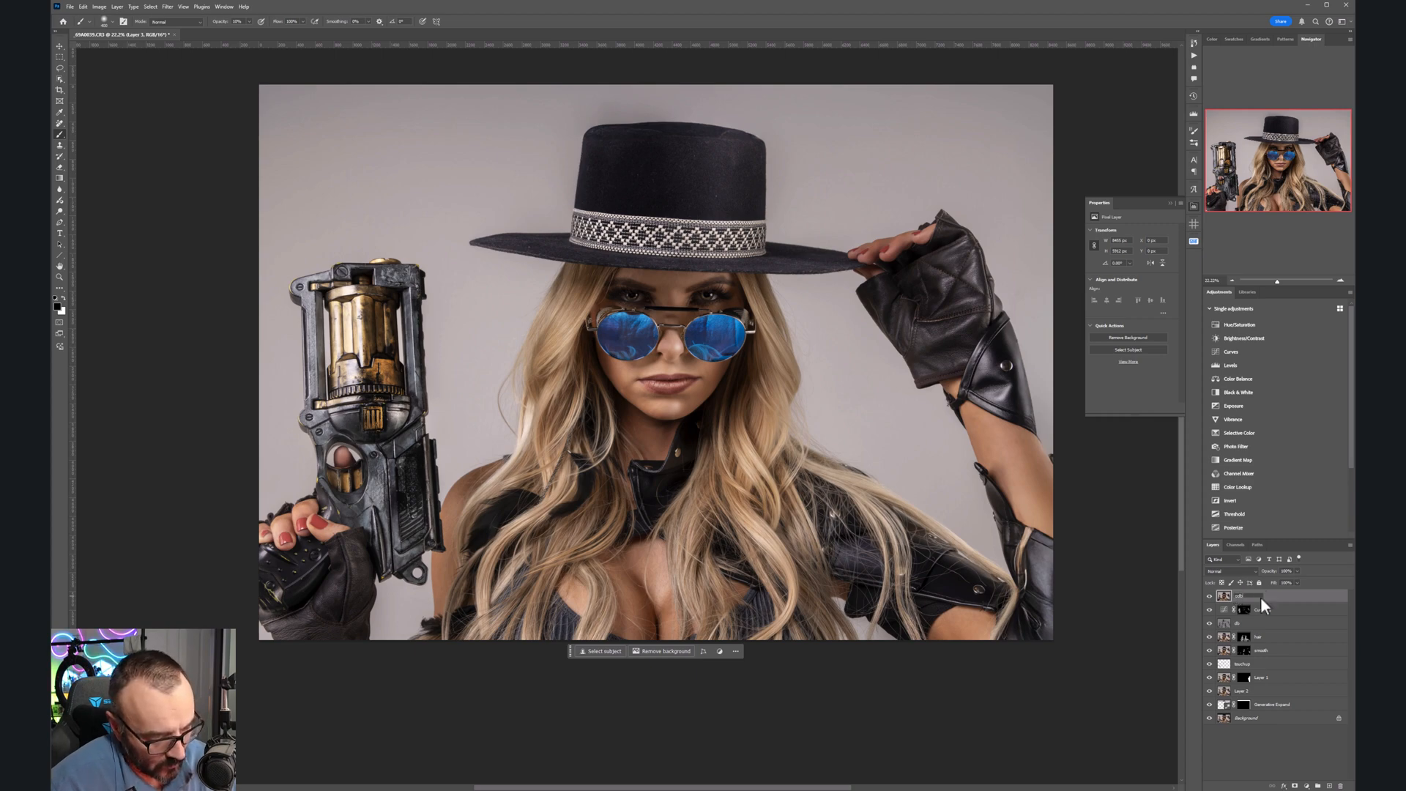
key("Return")
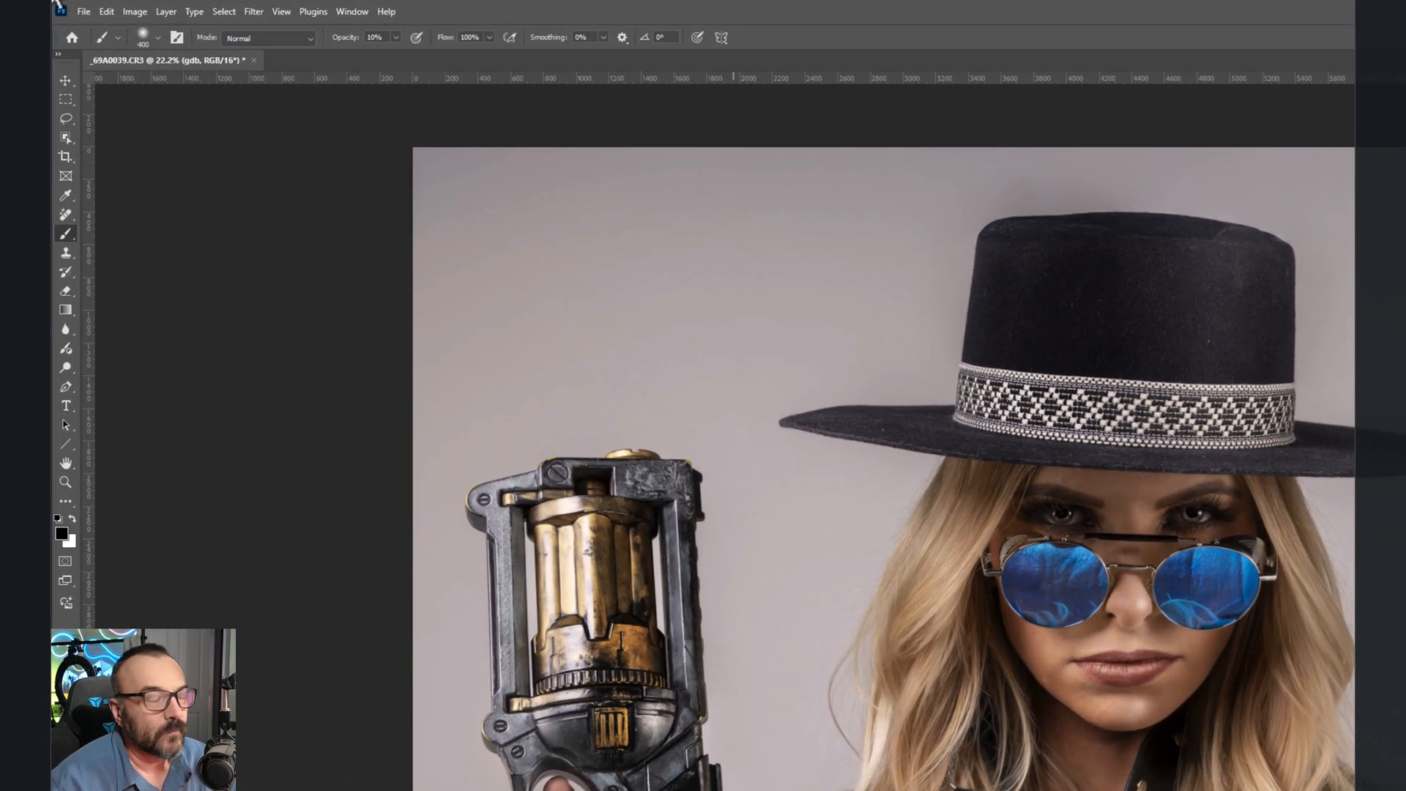
Step: Convert the gdb layer to monochrome with a Black & White adjustment using Reds 113% and Yellows 102%
left_click(126, 10)
mouse_move(165, 50)
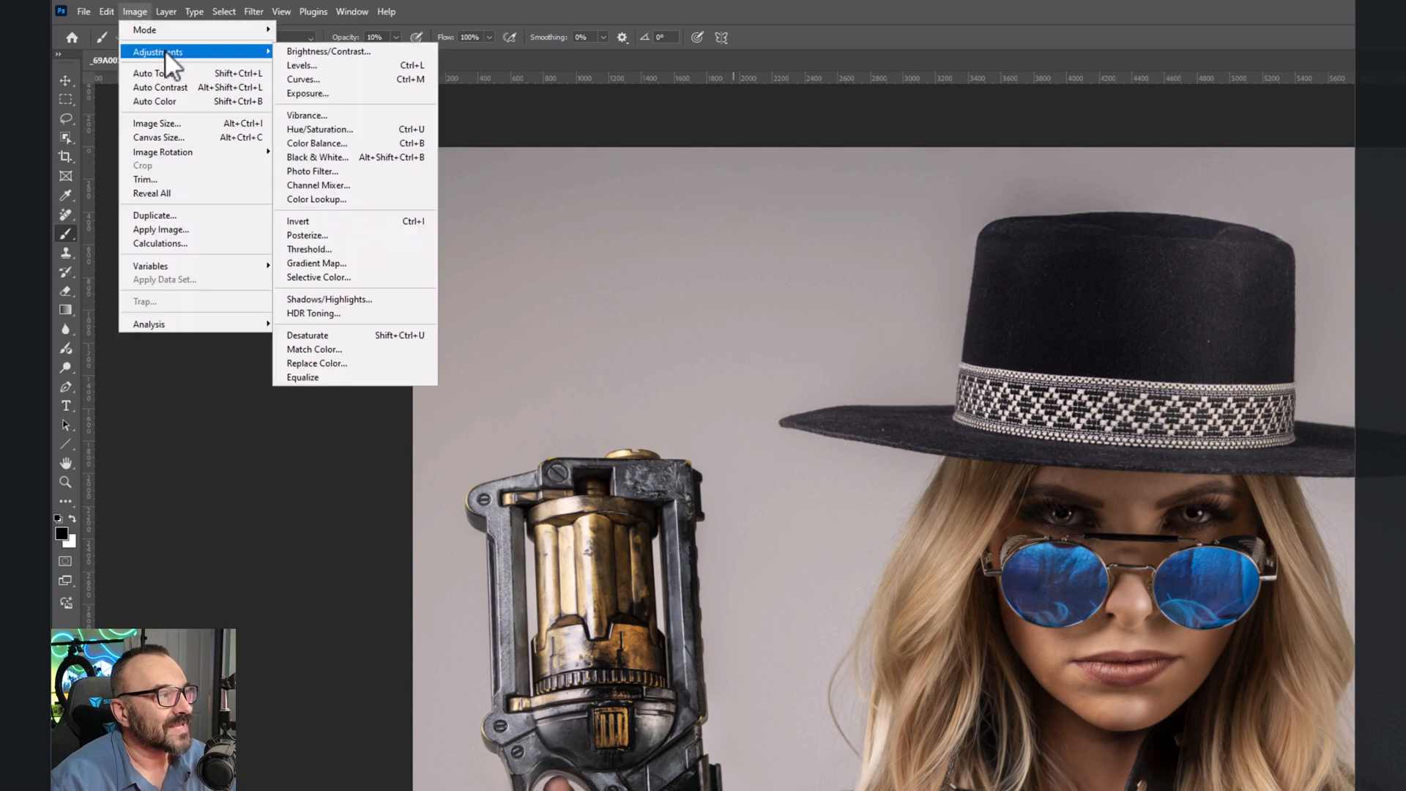
left_click(380, 156)
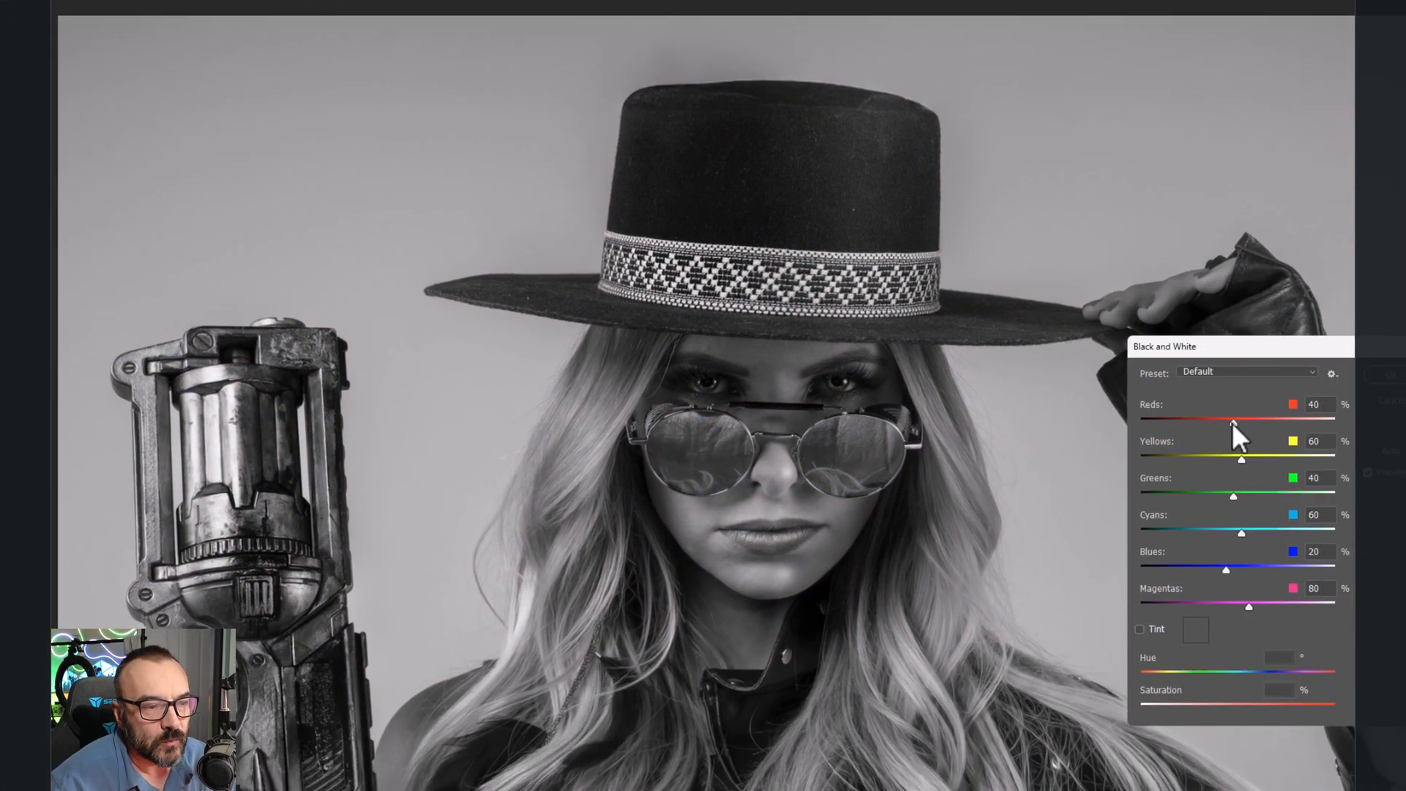
left_click_drag(1022, 344, 1047, 344)
left_click(1043, 376)
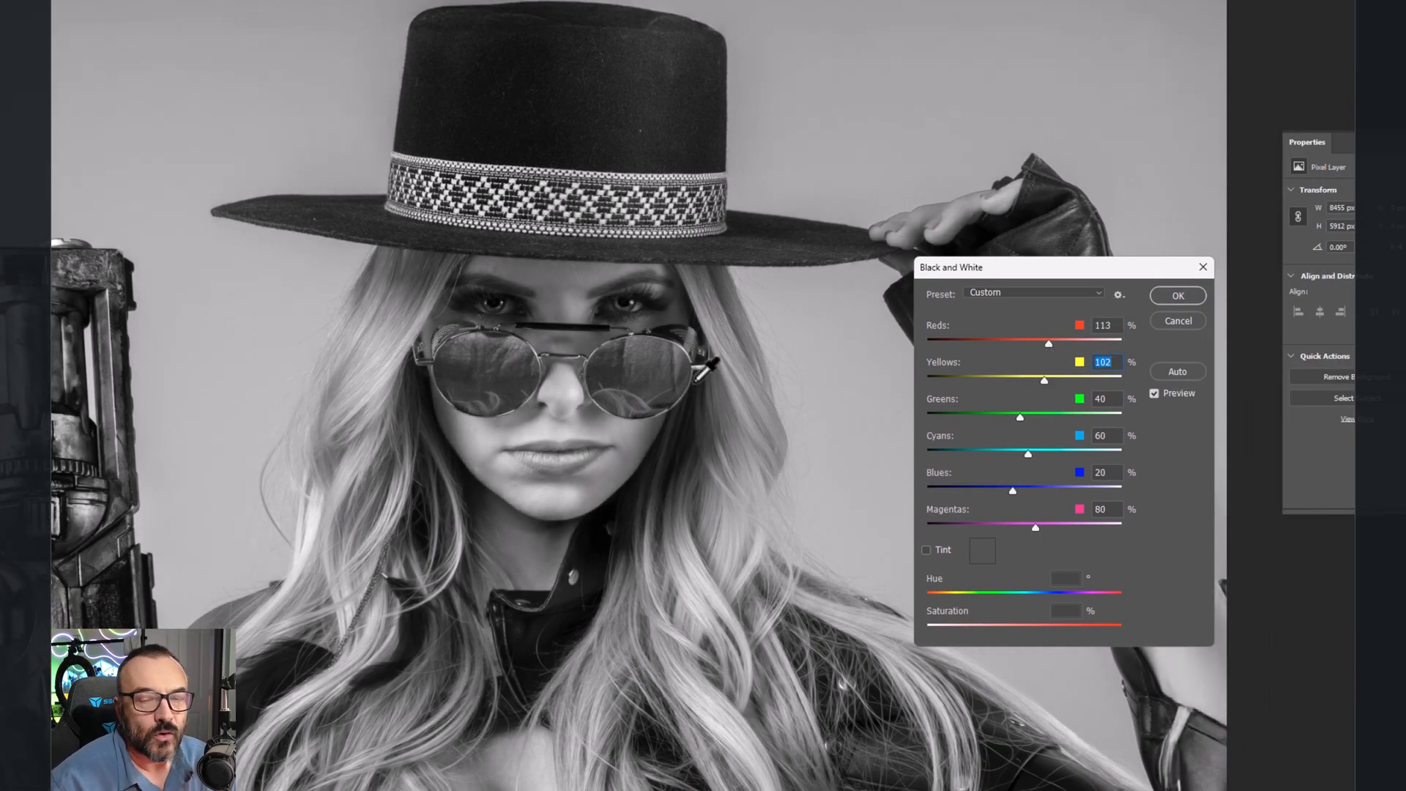
left_click(1186, 294)
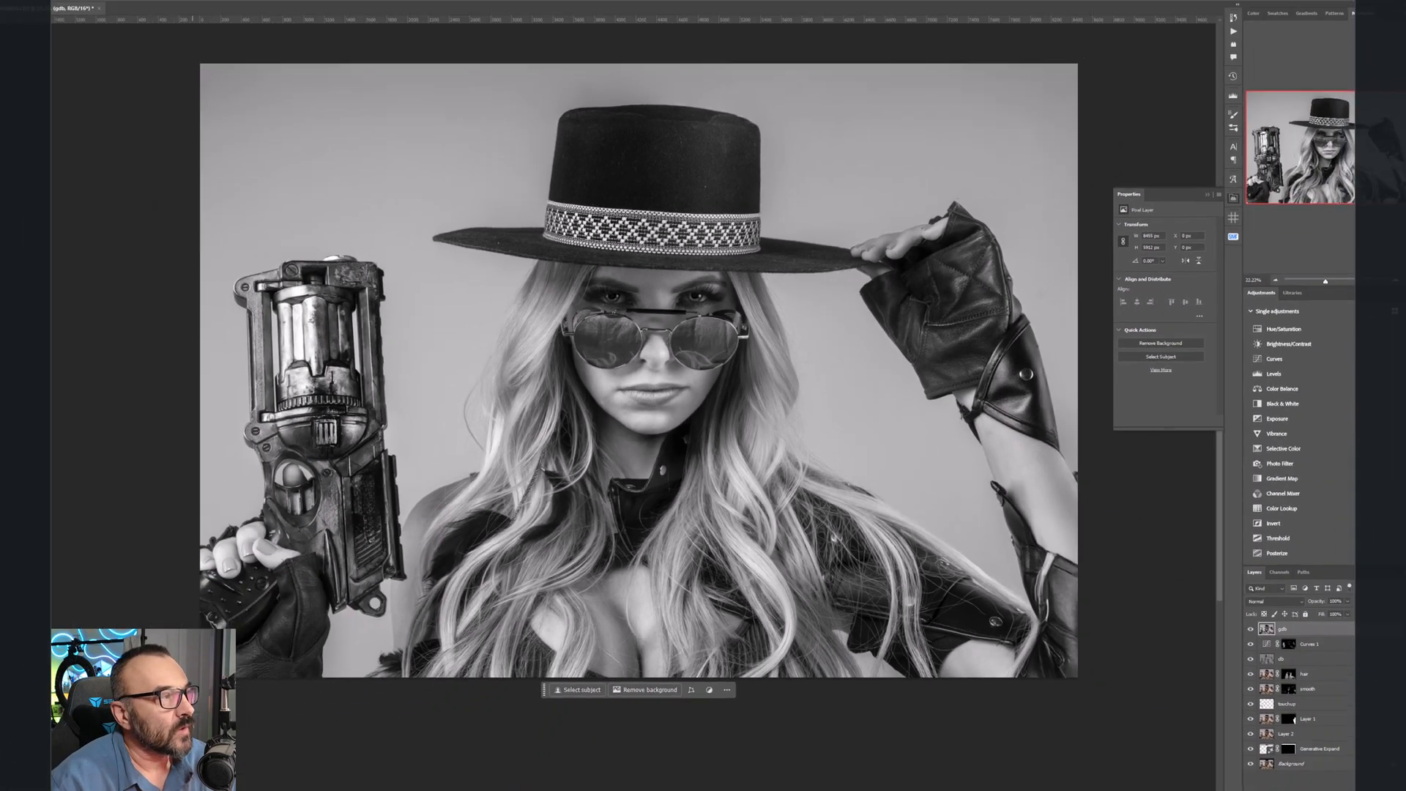
Step: Start a Shadows/Highlights adjustment on the gdb layer with extended options and set both Shadows and Highlights Radius to 10 px
left_click(100, 7)
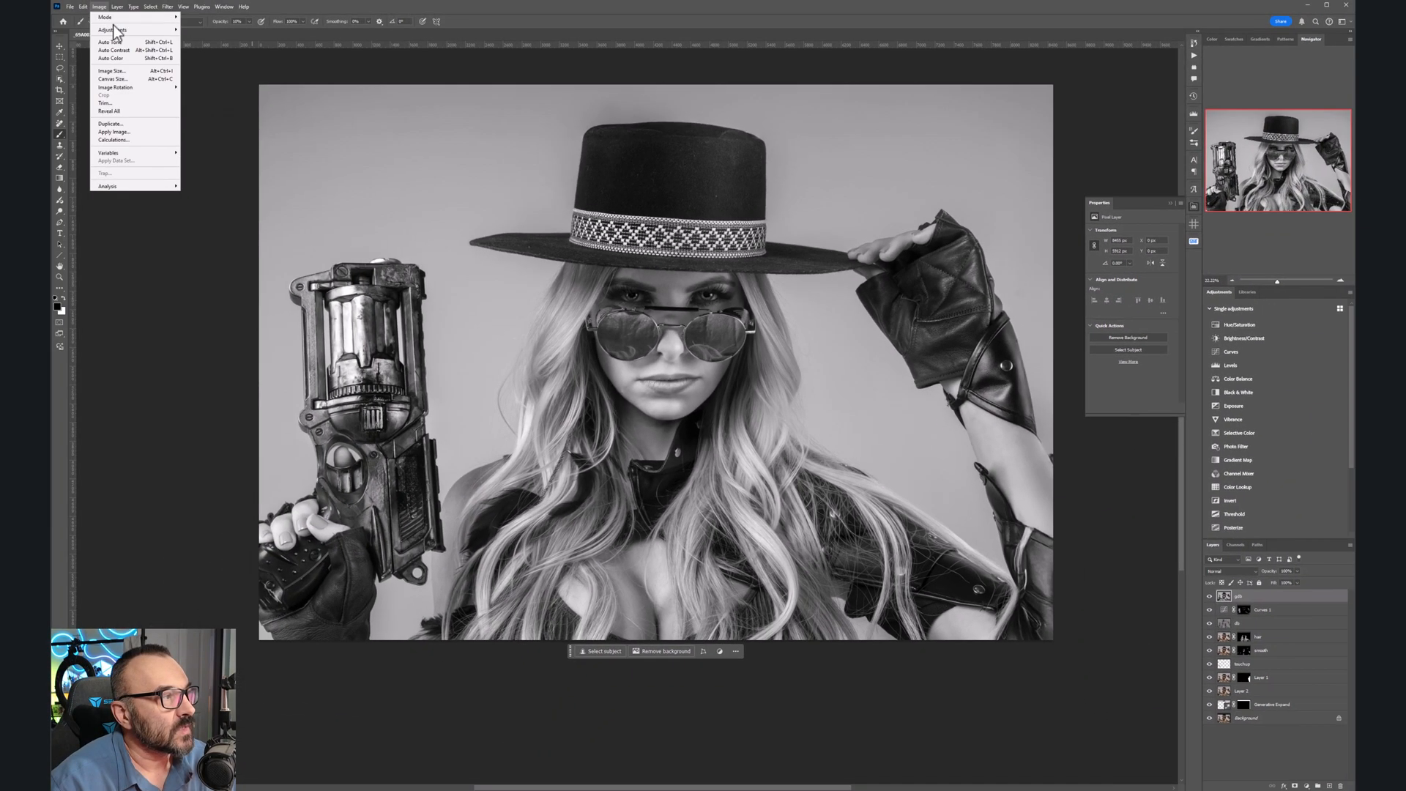
mouse_move(119, 30)
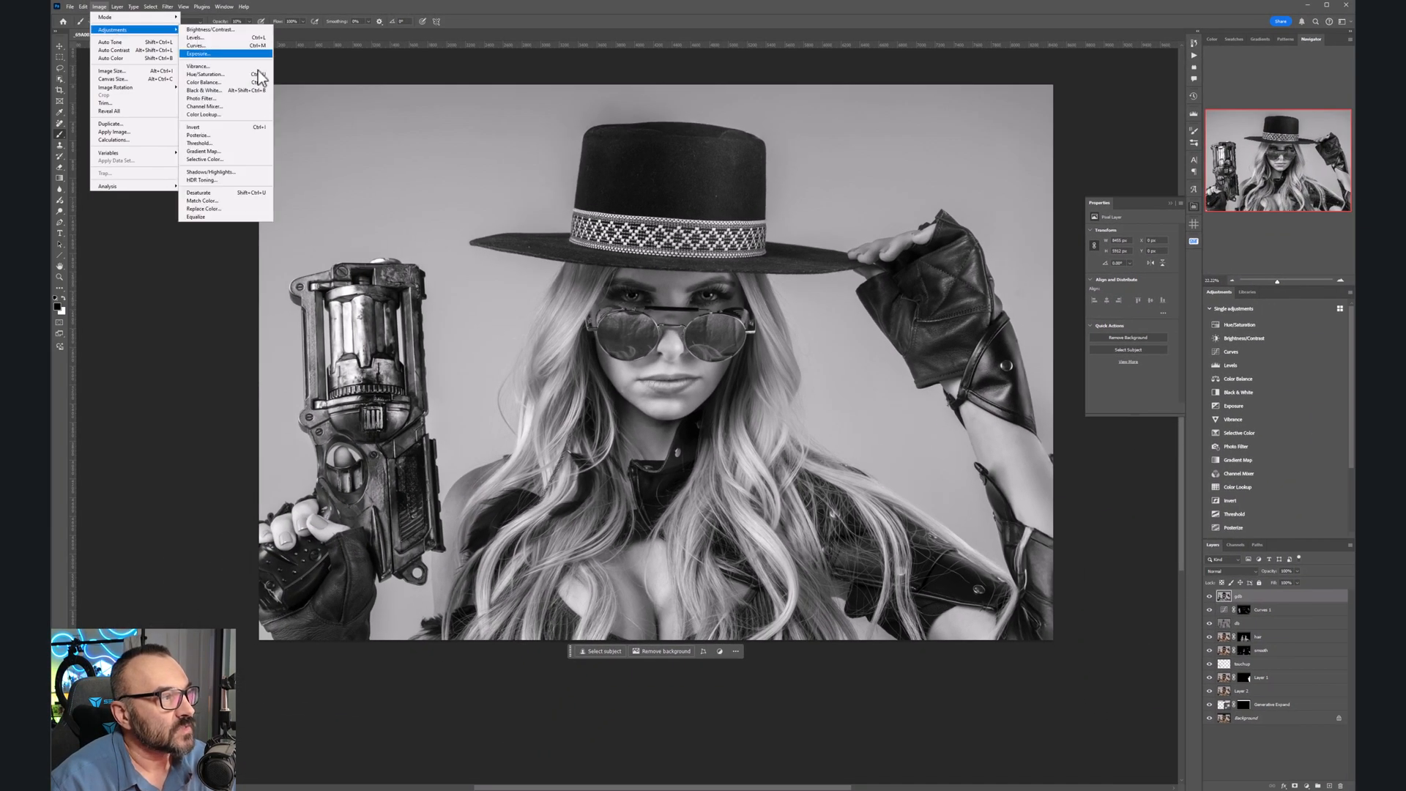
left_click(235, 172)
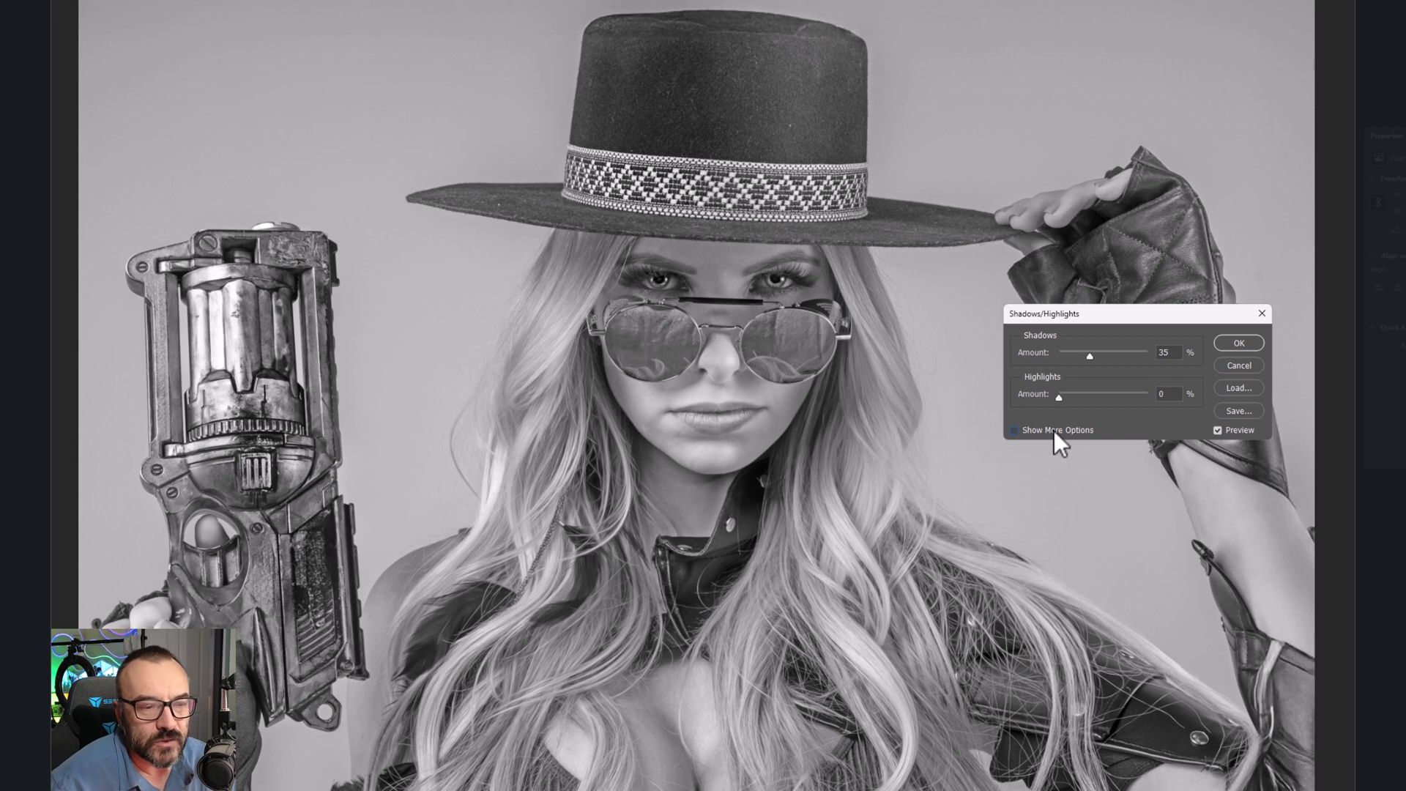
left_click(1014, 430)
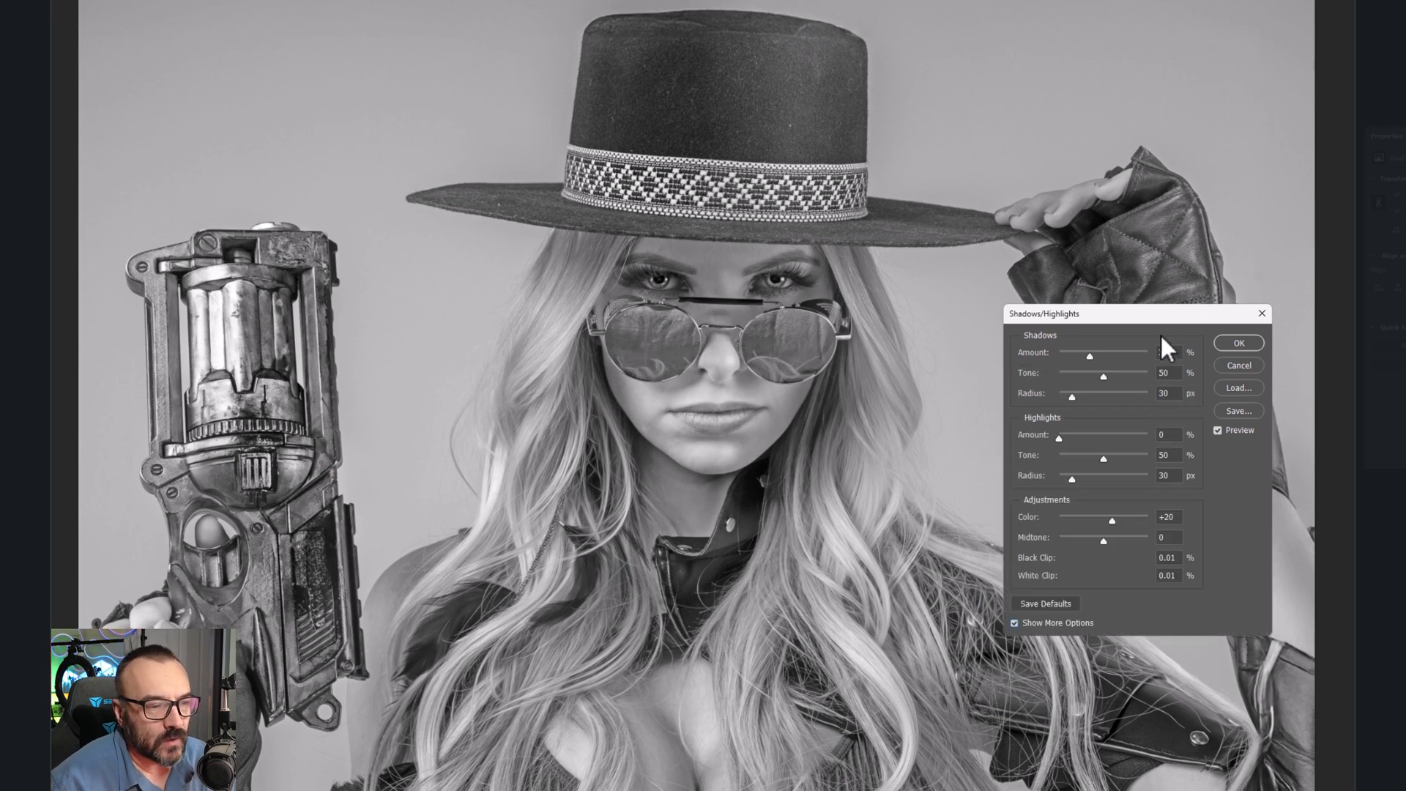
double_click(1165, 393)
type("10")
double_click(1166, 476)
type("10")
Step: Raise both Shadows and Highlights Amount to 100%, set Shadows Tone to 24%, lower Highlights Tone, and apply the adjustment
left_click_drag(1094, 353, 1148, 355)
left_click_drag(1056, 437, 1246, 433)
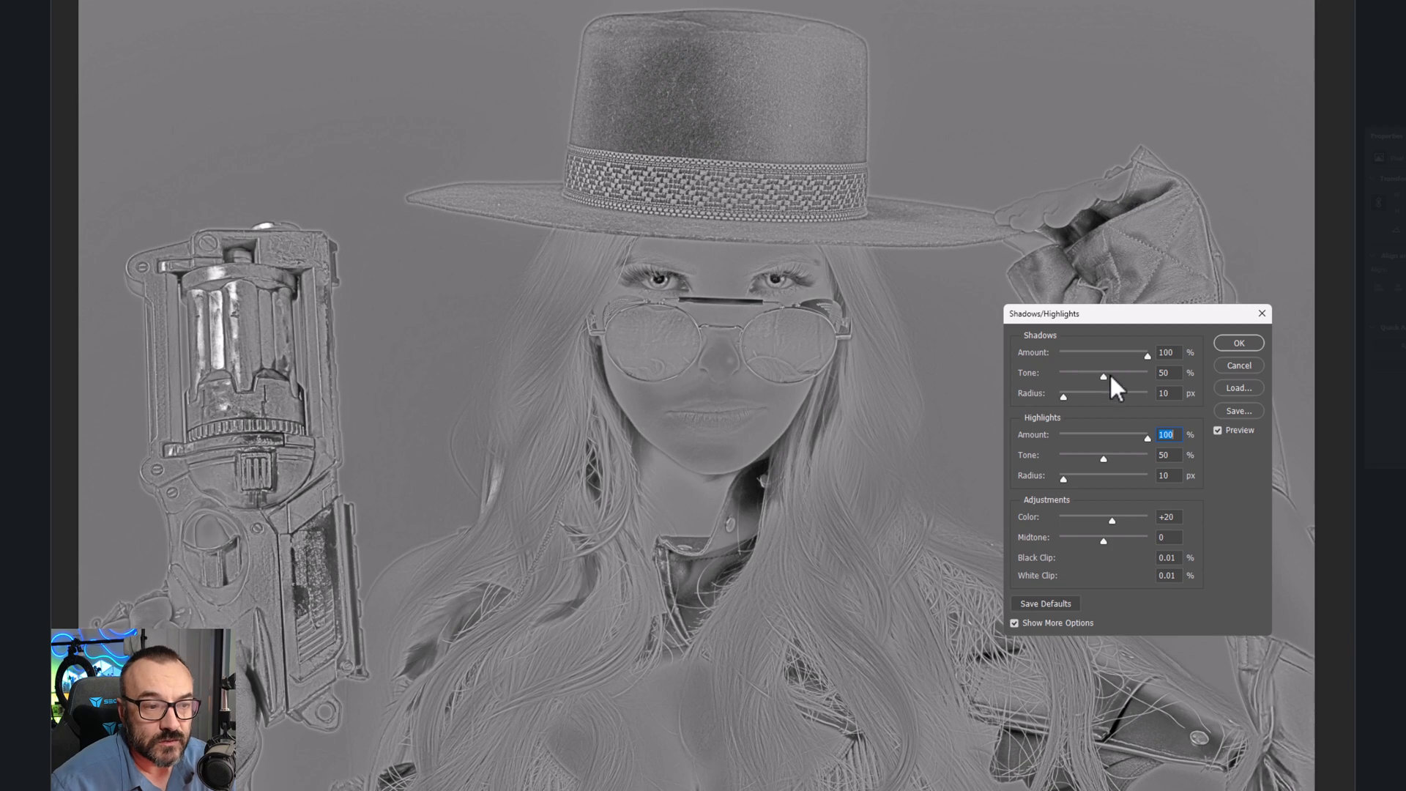
mouse_move(1105, 375)
left_mouse_down()
mouse_move(1057, 378)
mouse_move(1081, 377)
left_mouse_up()
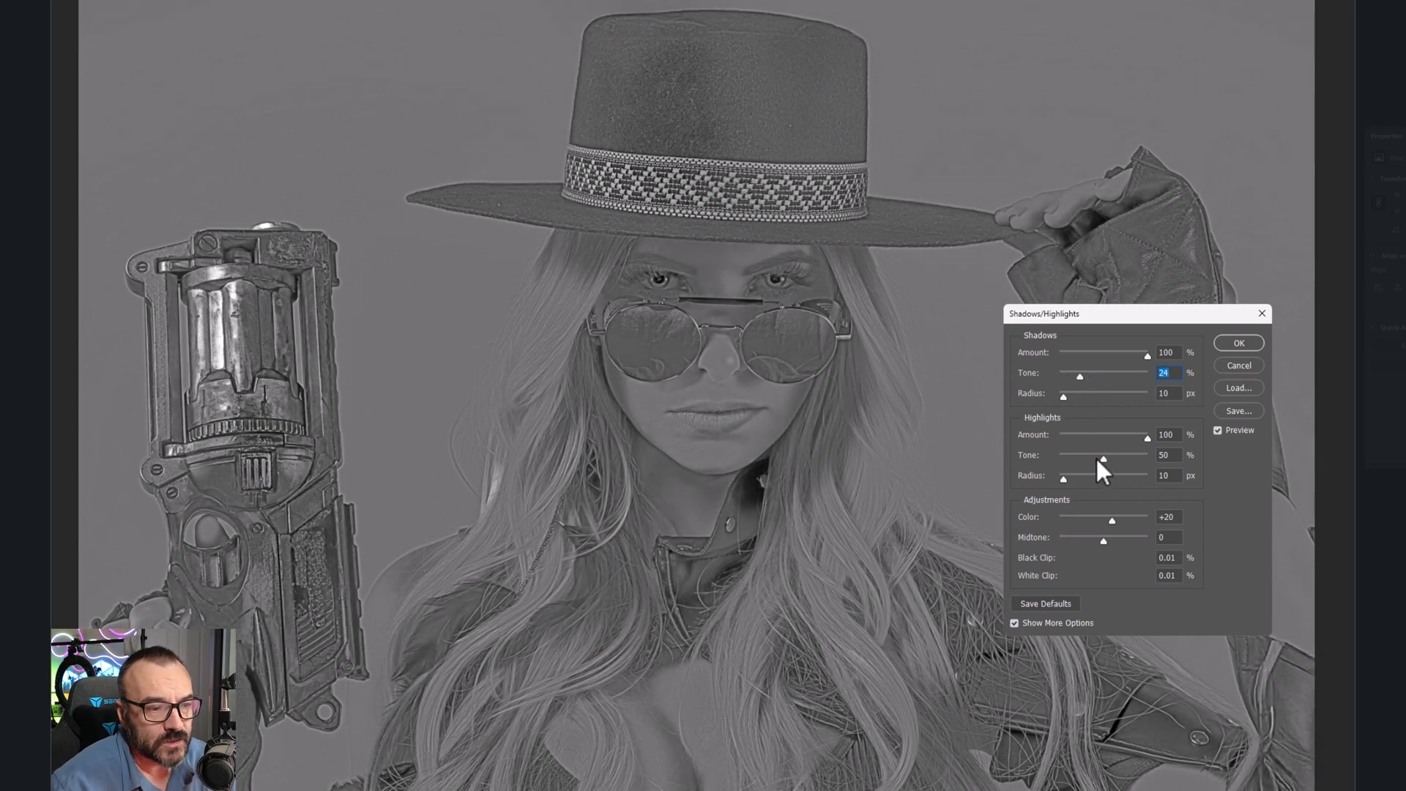
left_click_drag(1101, 456, 1068, 456)
left_click_drag(942, 421, 954, 421)
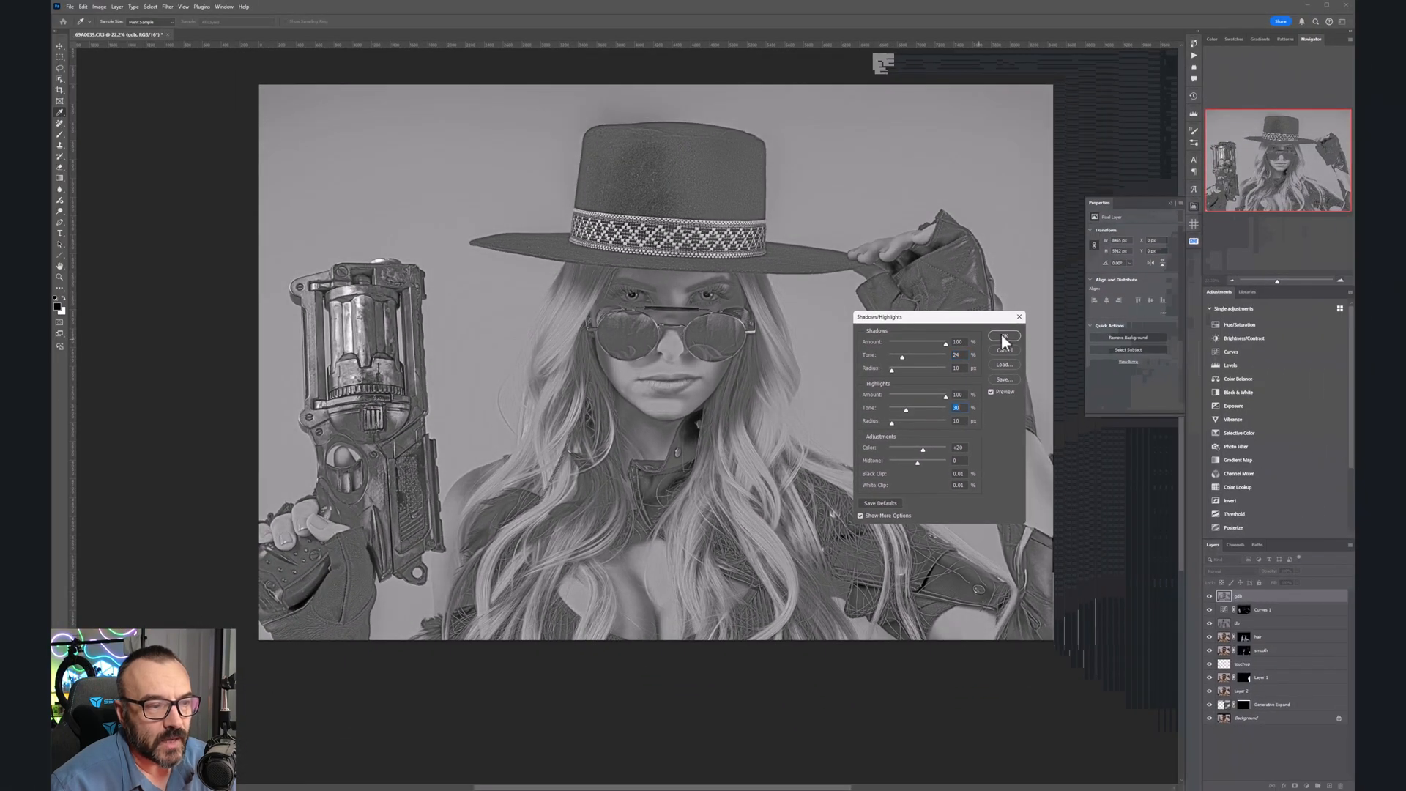
left_click(1003, 338)
key("b")
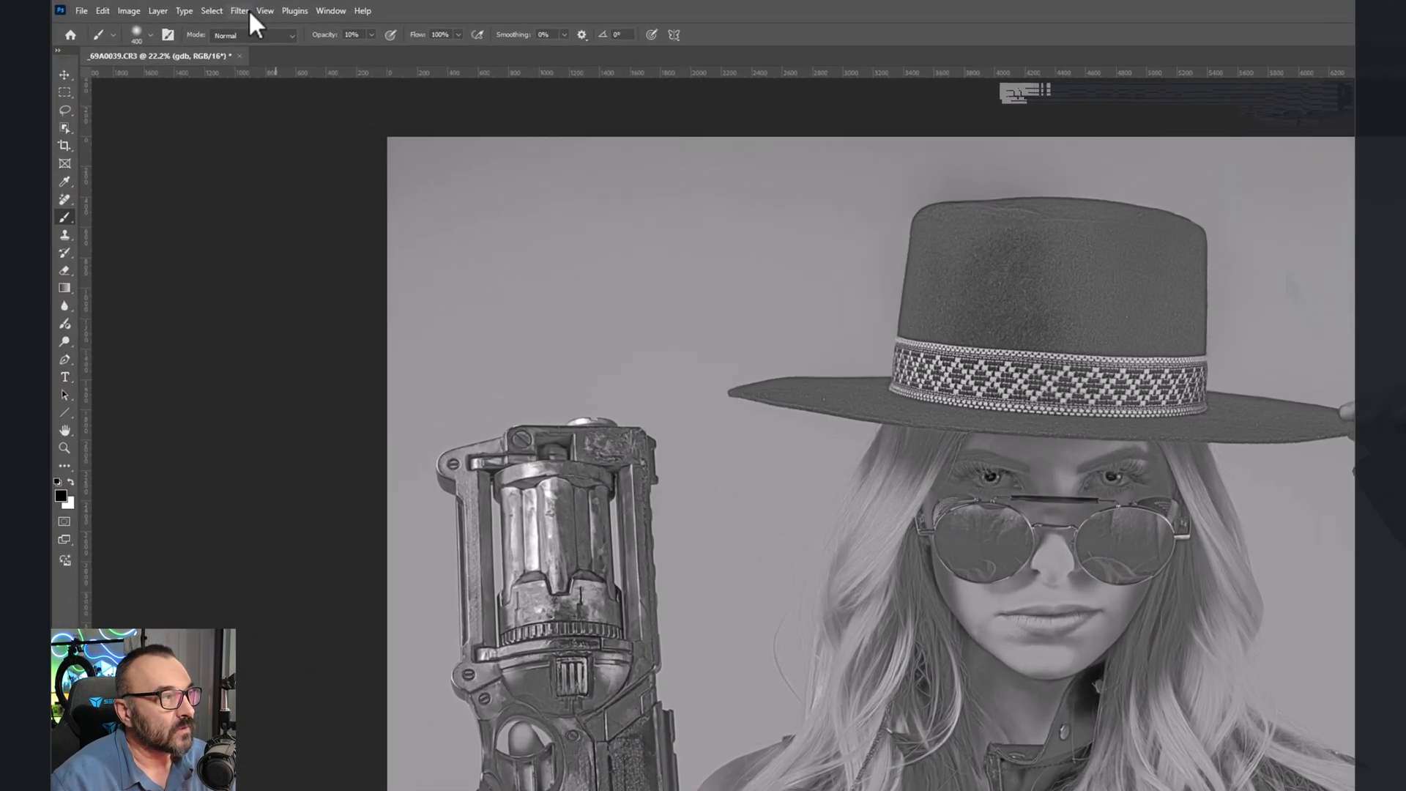
Step: Sharpen the gdb layer with Unsharp Mask at Amount 186%, Radius 1.0 pixels and Threshold 0
left_click(171, 7)
mouse_move(222, 190)
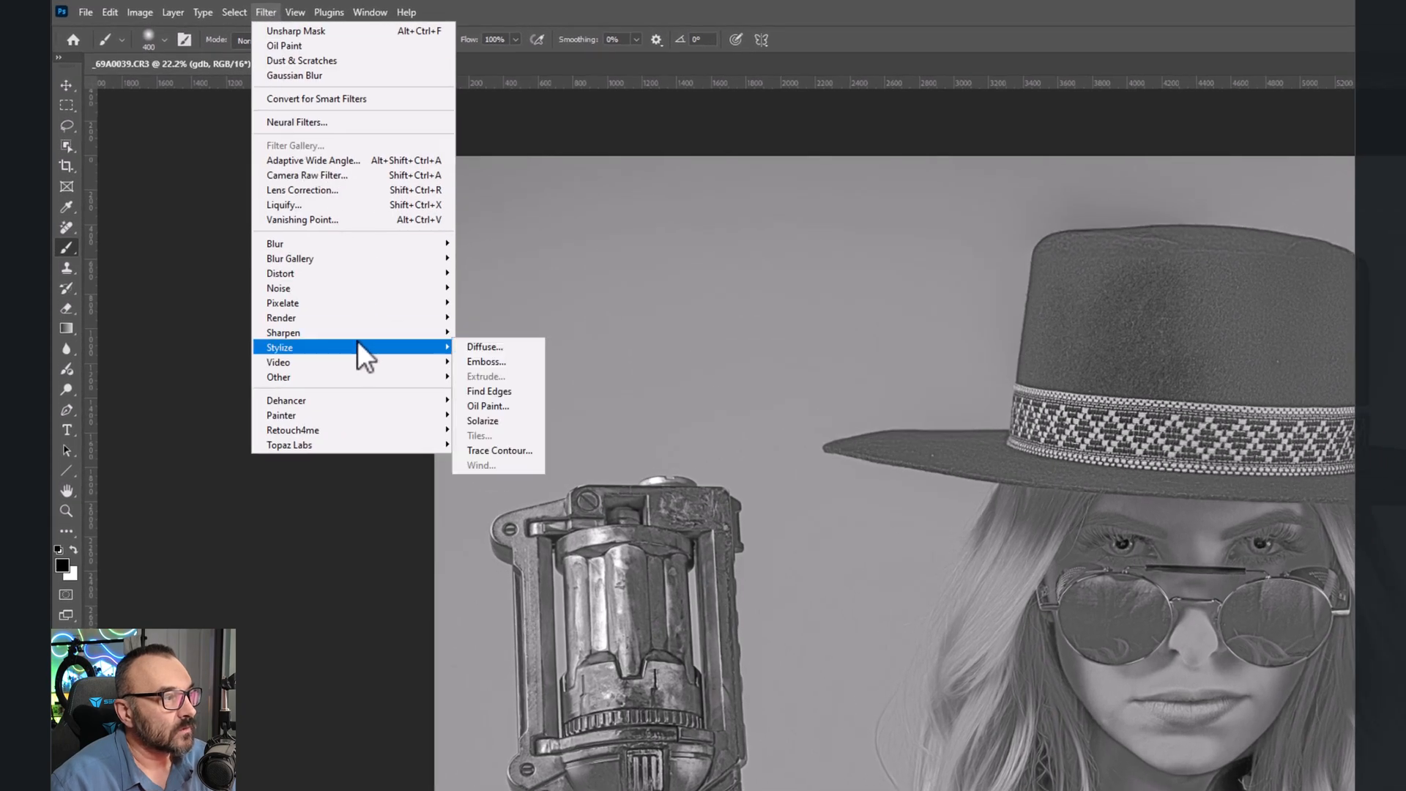
mouse_move(358, 328)
left_click(500, 389)
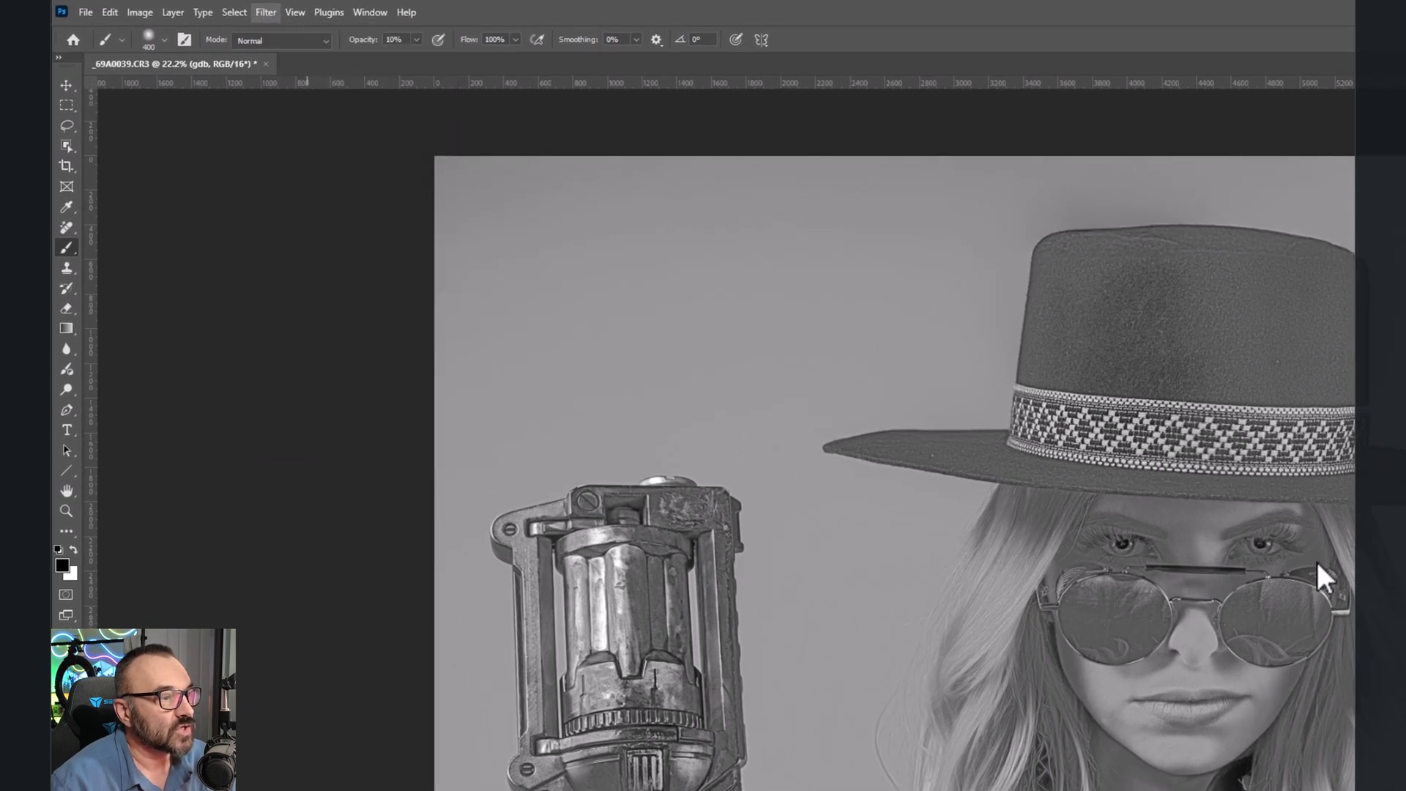
left_click(1186, 372)
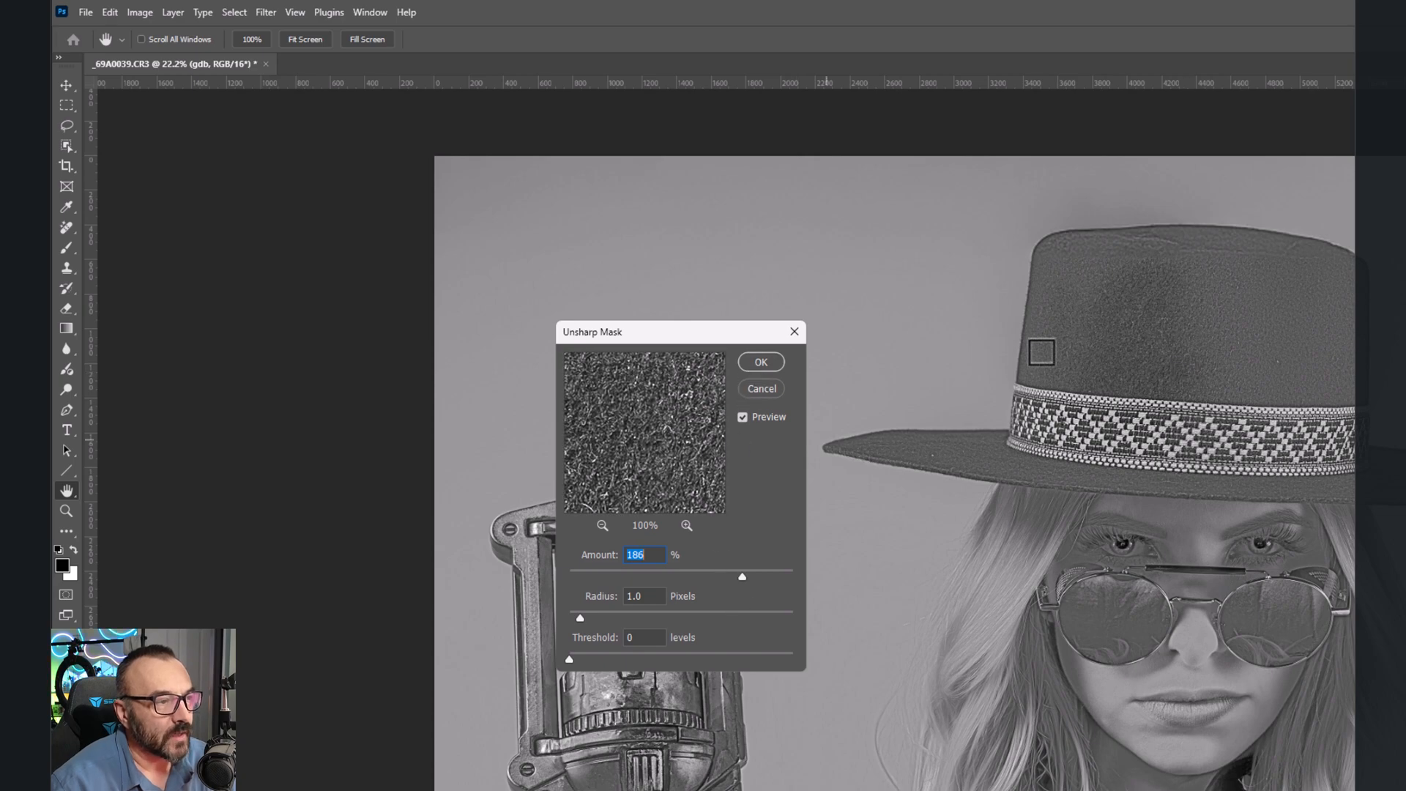
left_click(753, 356)
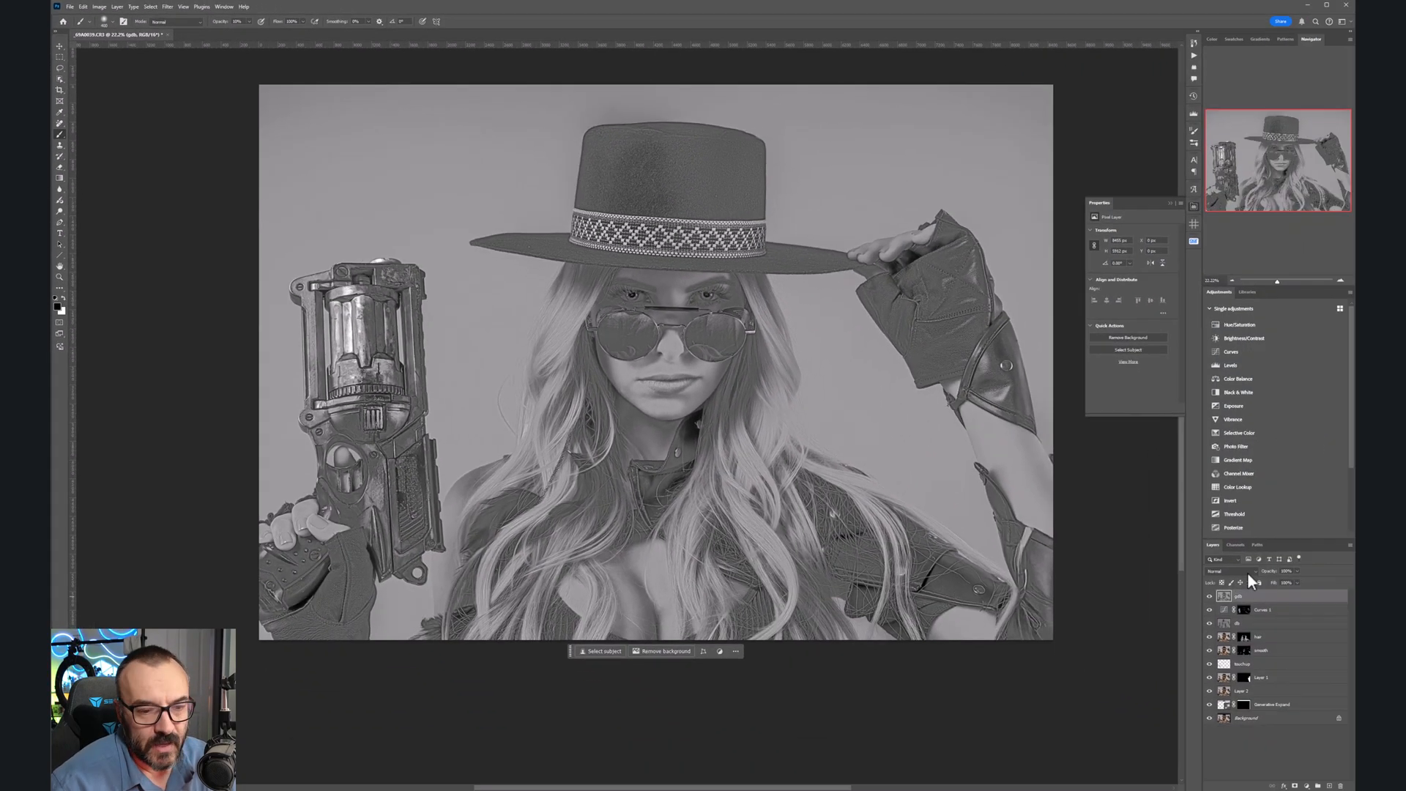
Step: Set the gdb layer's blending mode to Soft Light and toggle its visibility to compare the whole image
left_click(1245, 572)
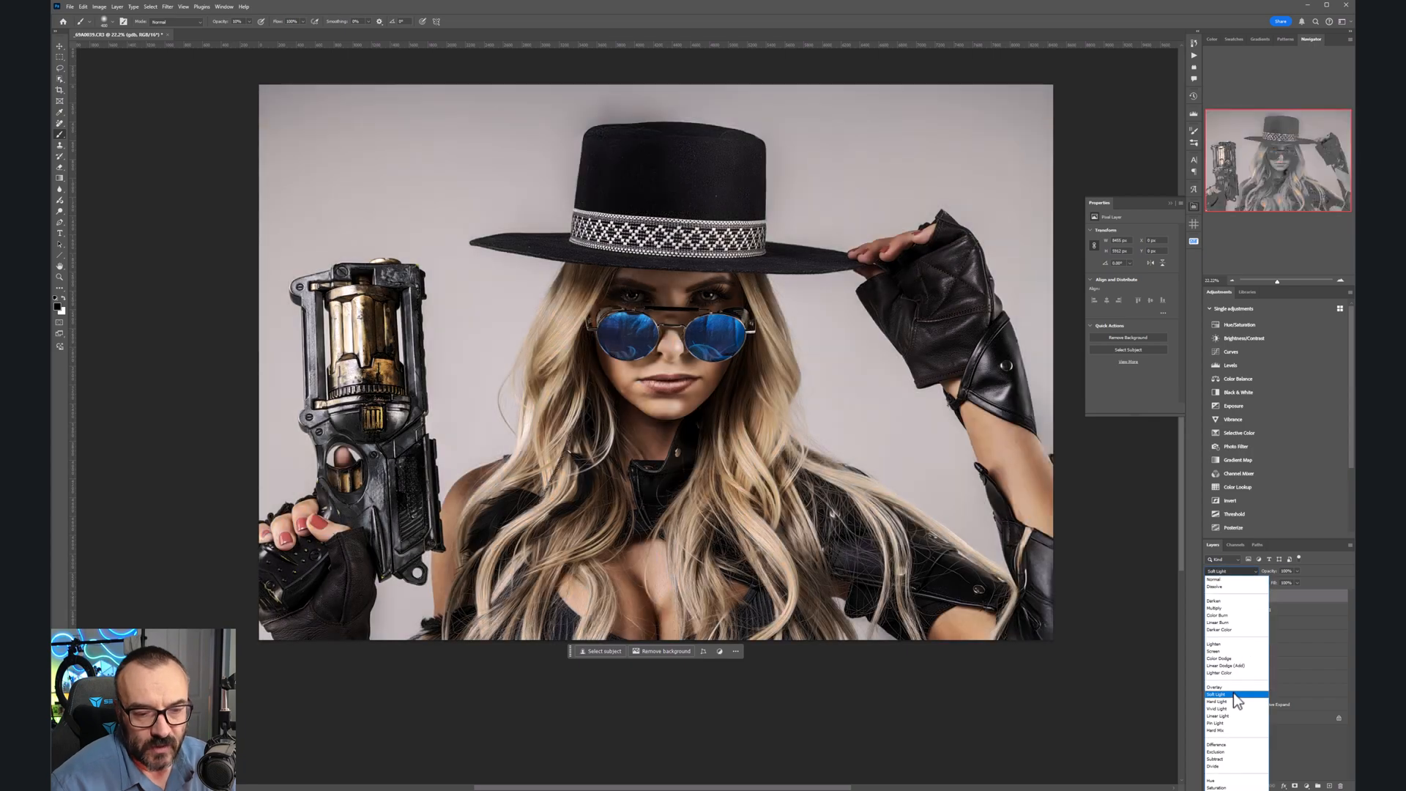
left_click(1233, 692)
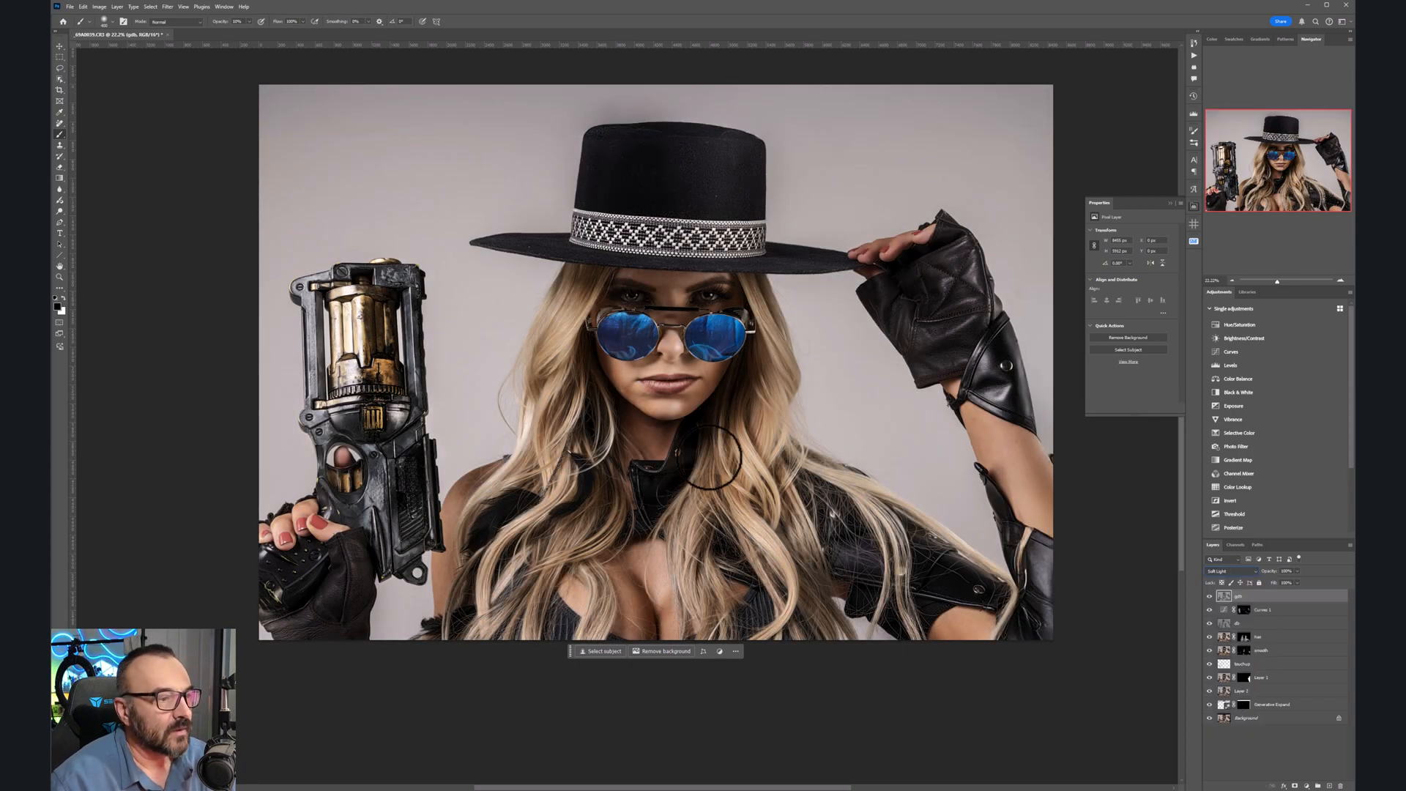
left_click(1208, 596)
left_click(1209, 594)
left_click(1209, 594)
left_click(1210, 594)
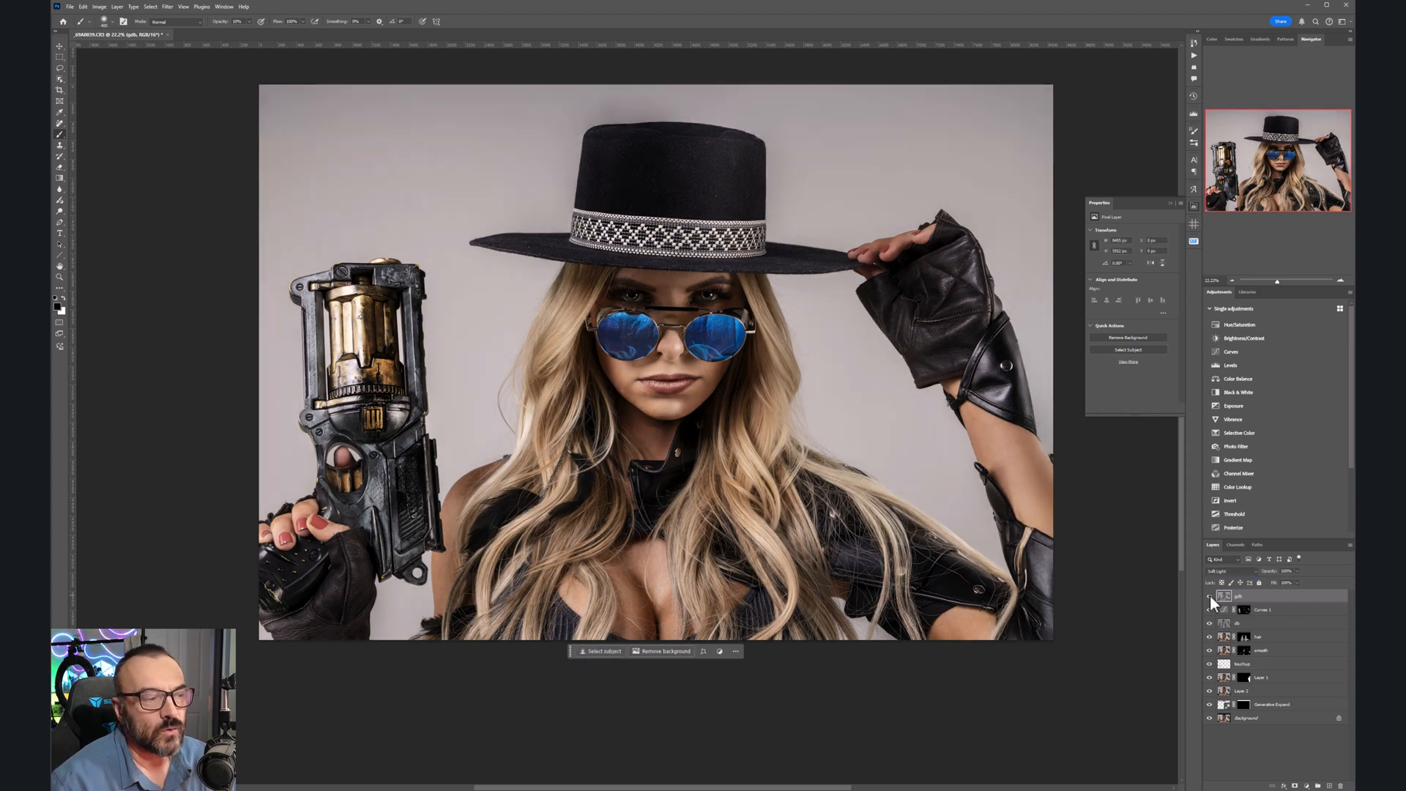
Step: Compare the hat's felt and patterned band up close with the gdb layer hidden and shown
scroll(645, 207, "up", 9)
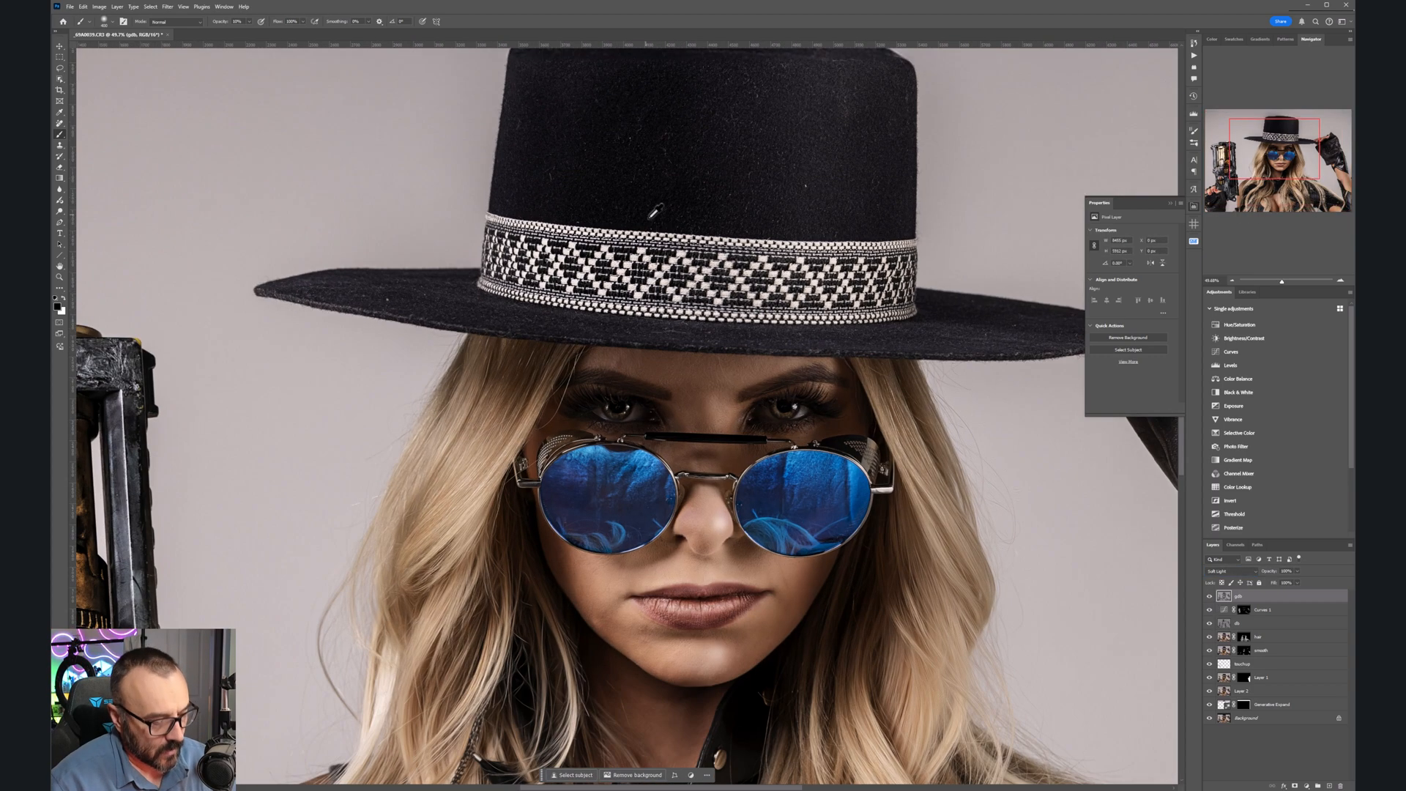
scroll(762, 277, "up", 4)
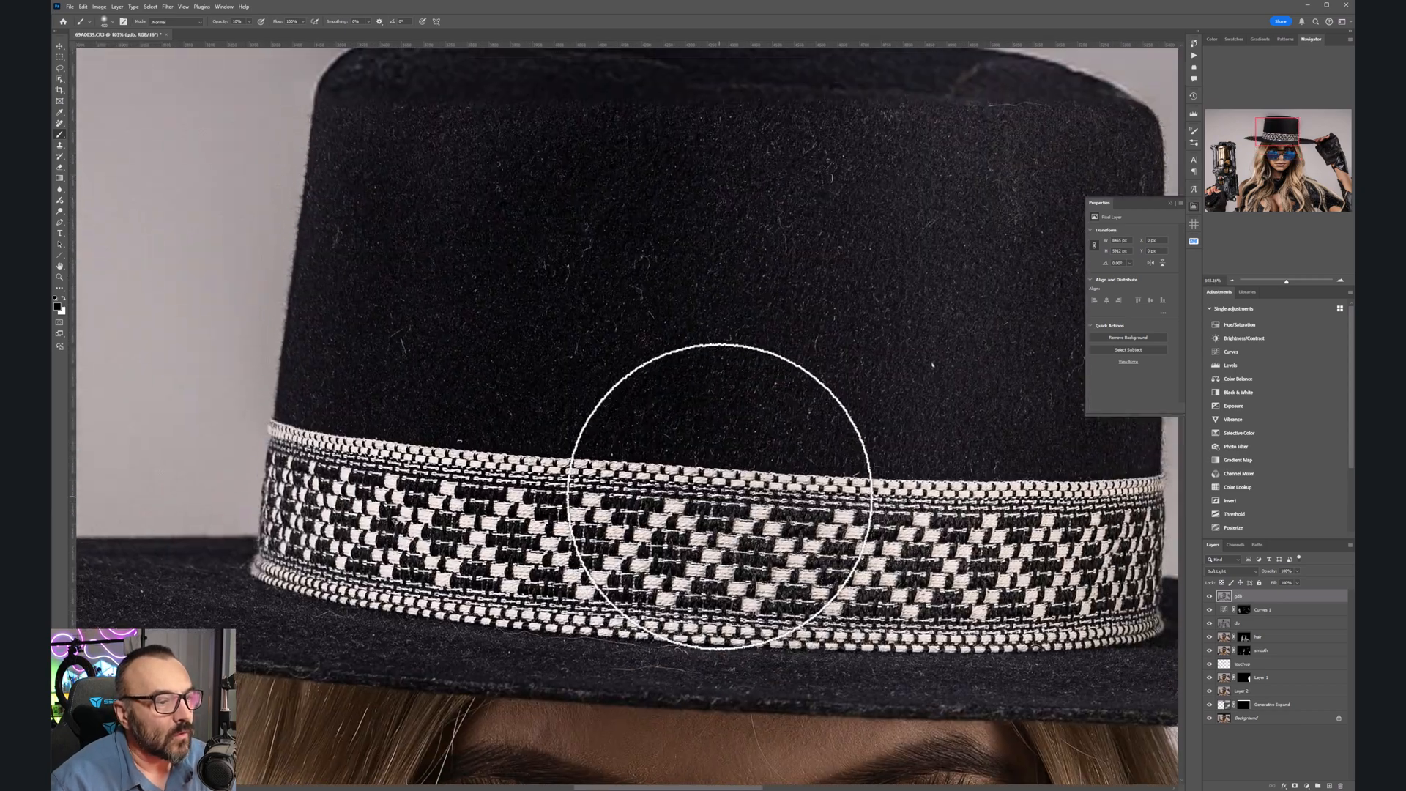
left_click(1209, 596)
left_click(1210, 596)
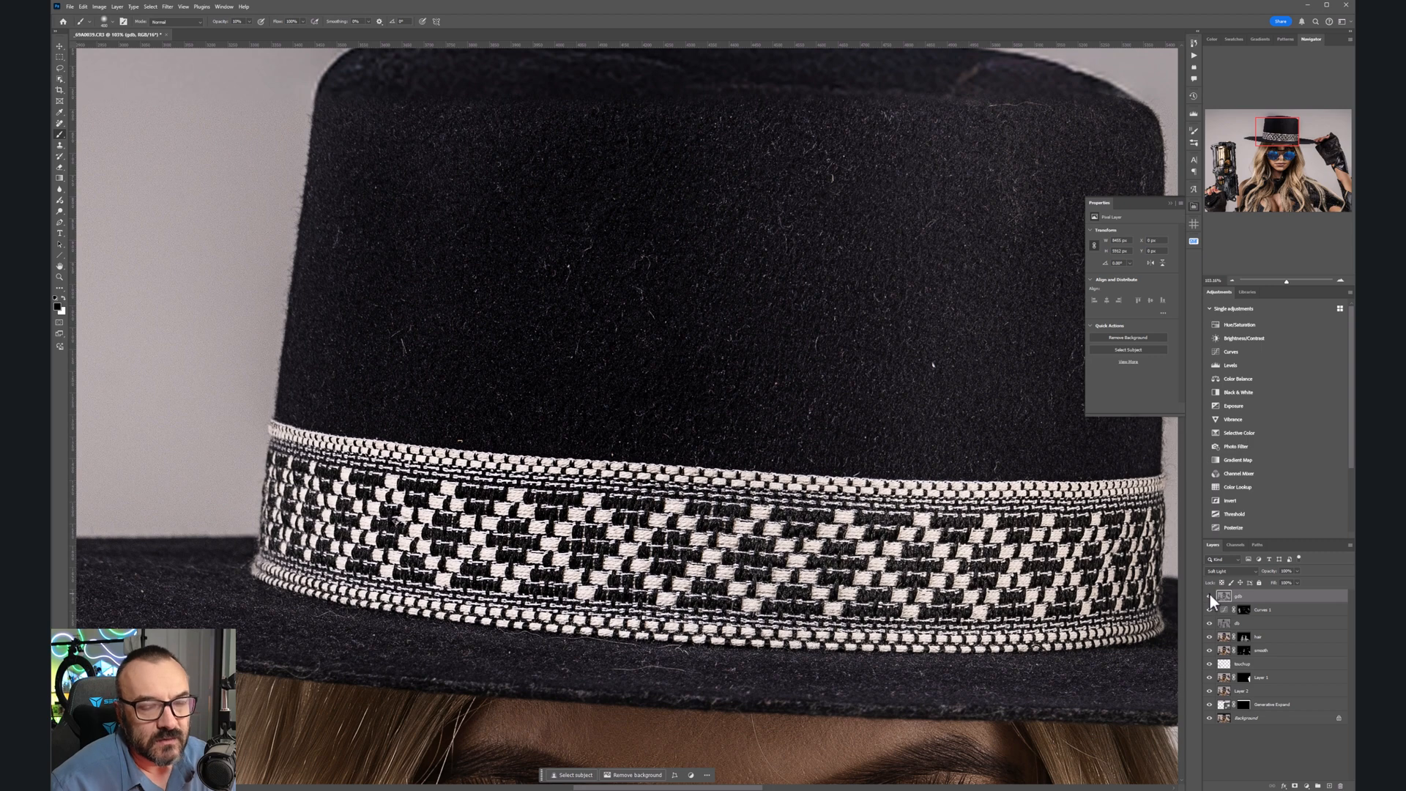
left_click(1209, 596)
left_click(1210, 596)
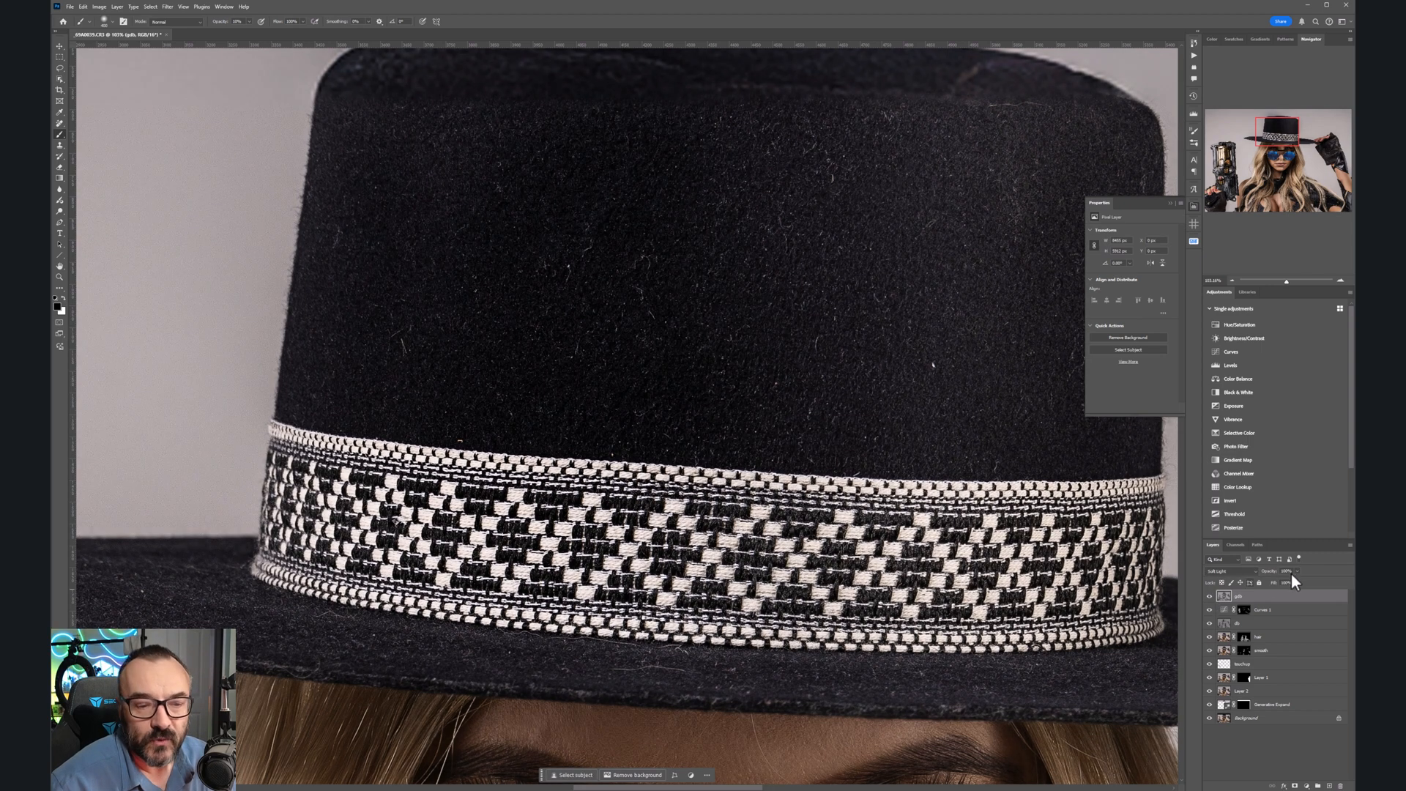
Step: Substantially reduce the gdb layer's opacity, switch to the Move tool, and return to the full portrait
left_click(1297, 571)
left_click(1268, 581)
left_click_drag(1269, 581, 1271, 582)
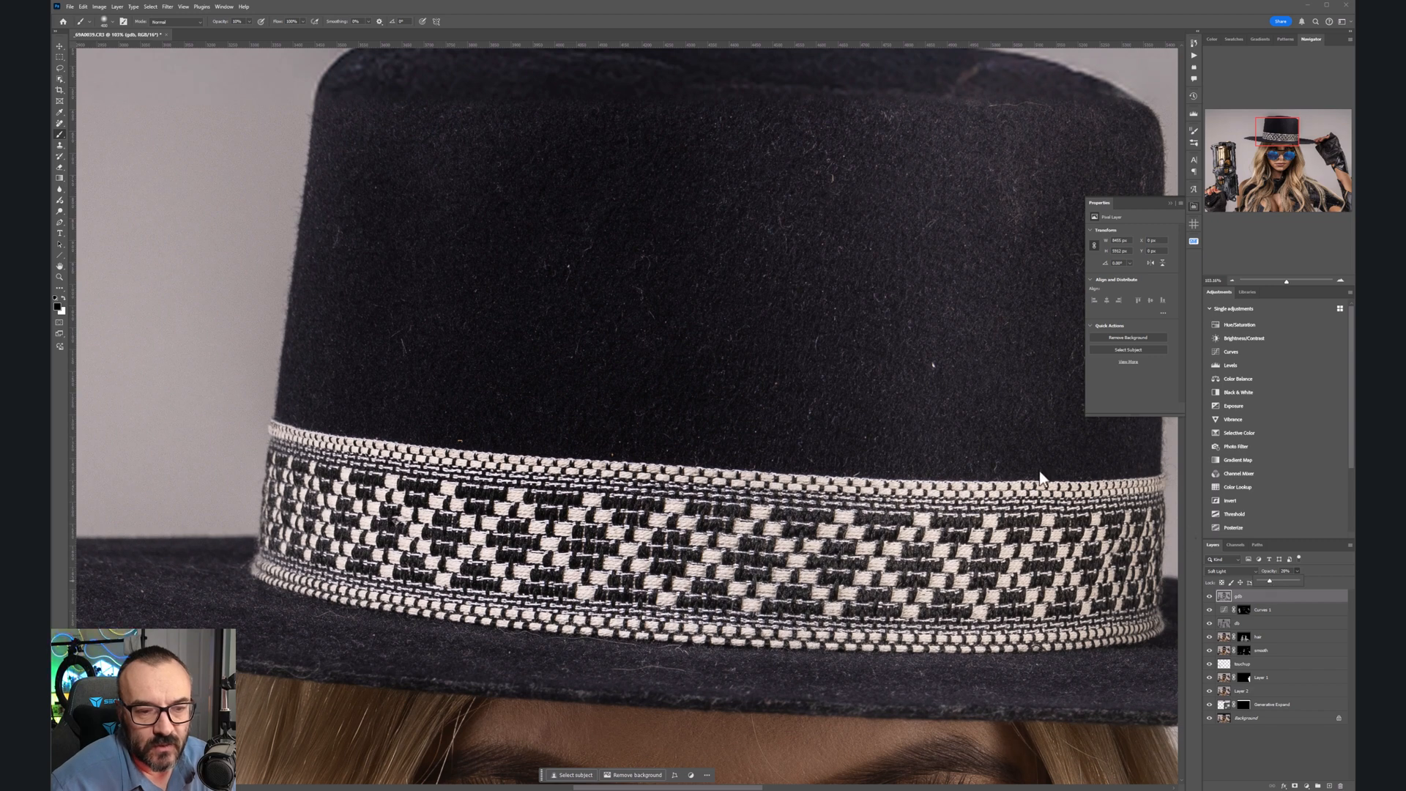
left_click(60, 47)
scroll(637, 359, "down", 5)
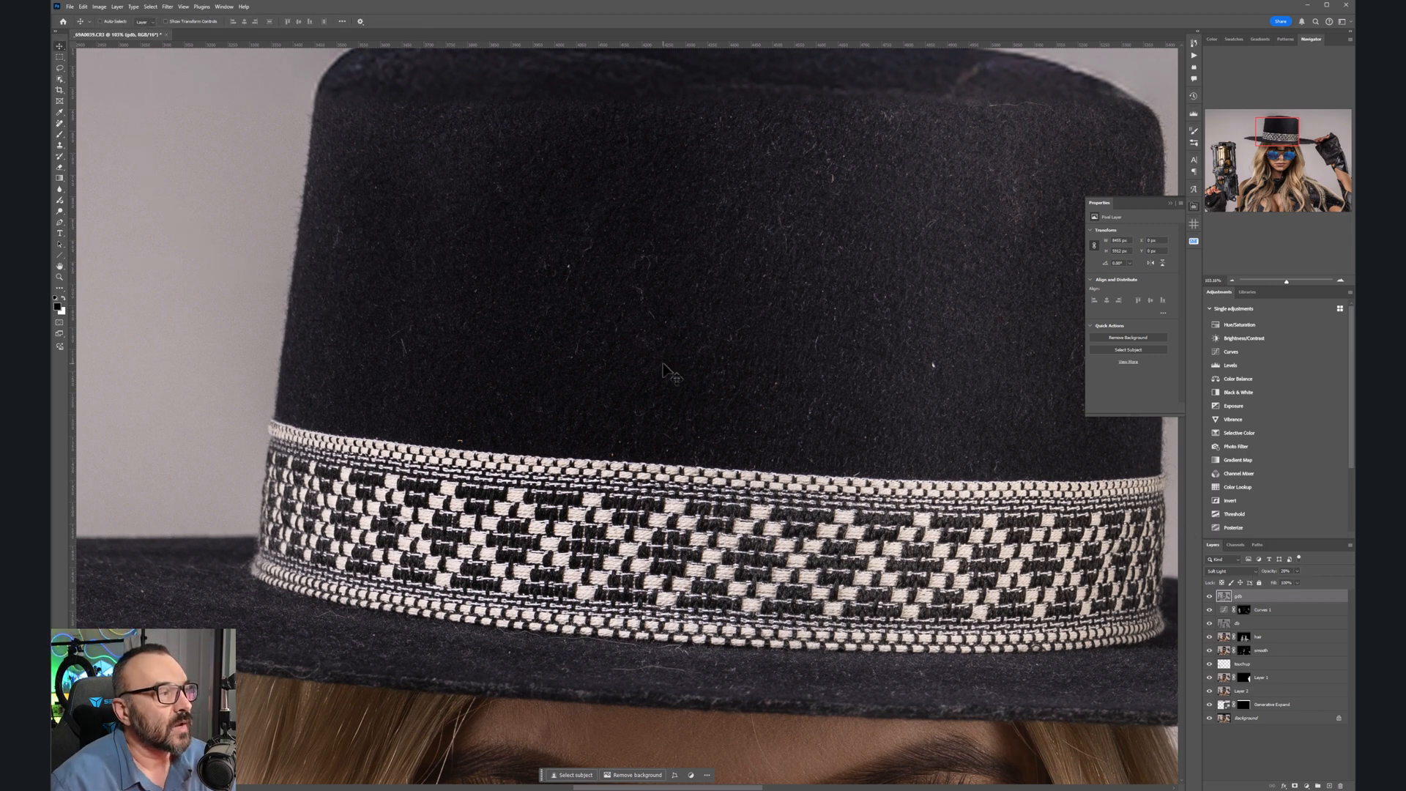
scroll(621, 351, "down", 4)
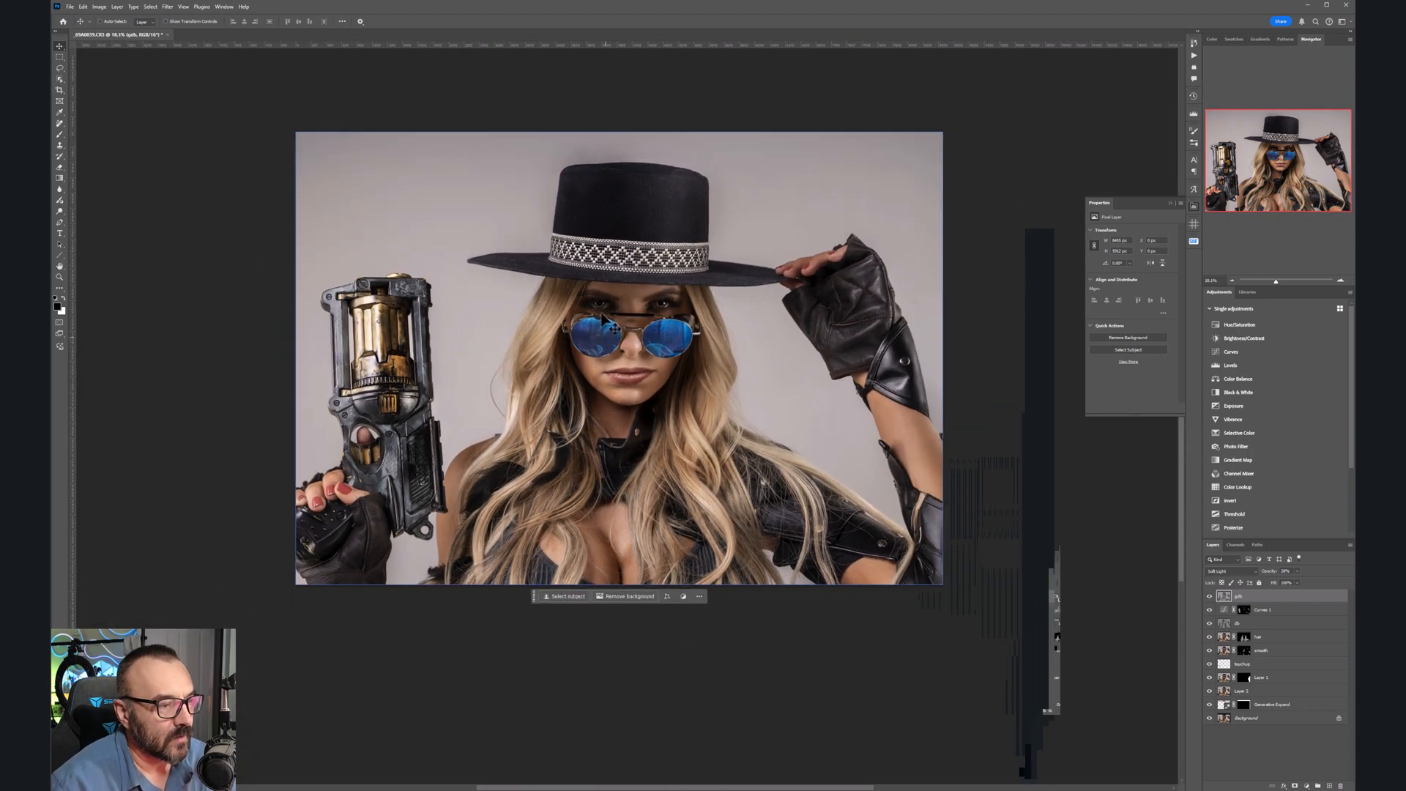
left_click_drag(591, 295, 629, 331)
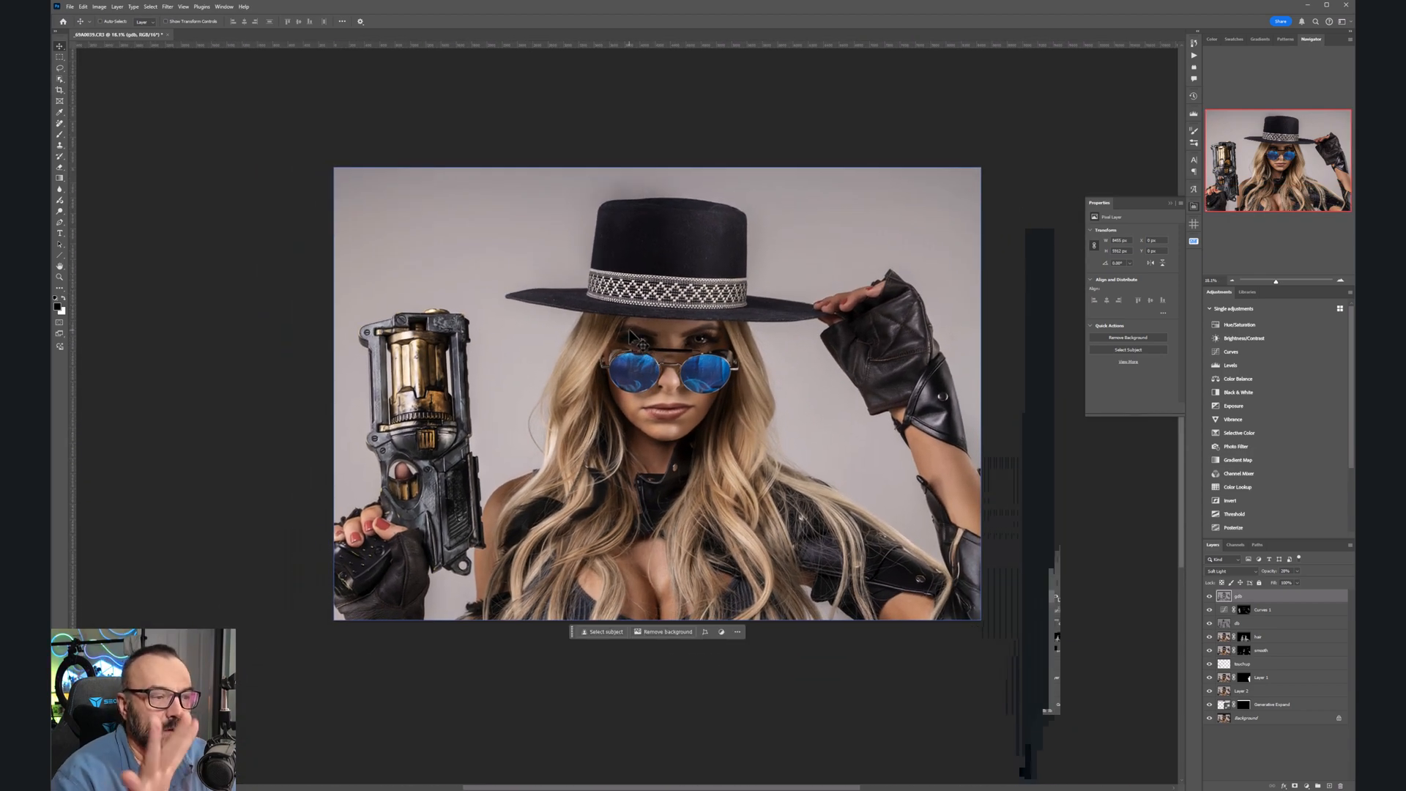
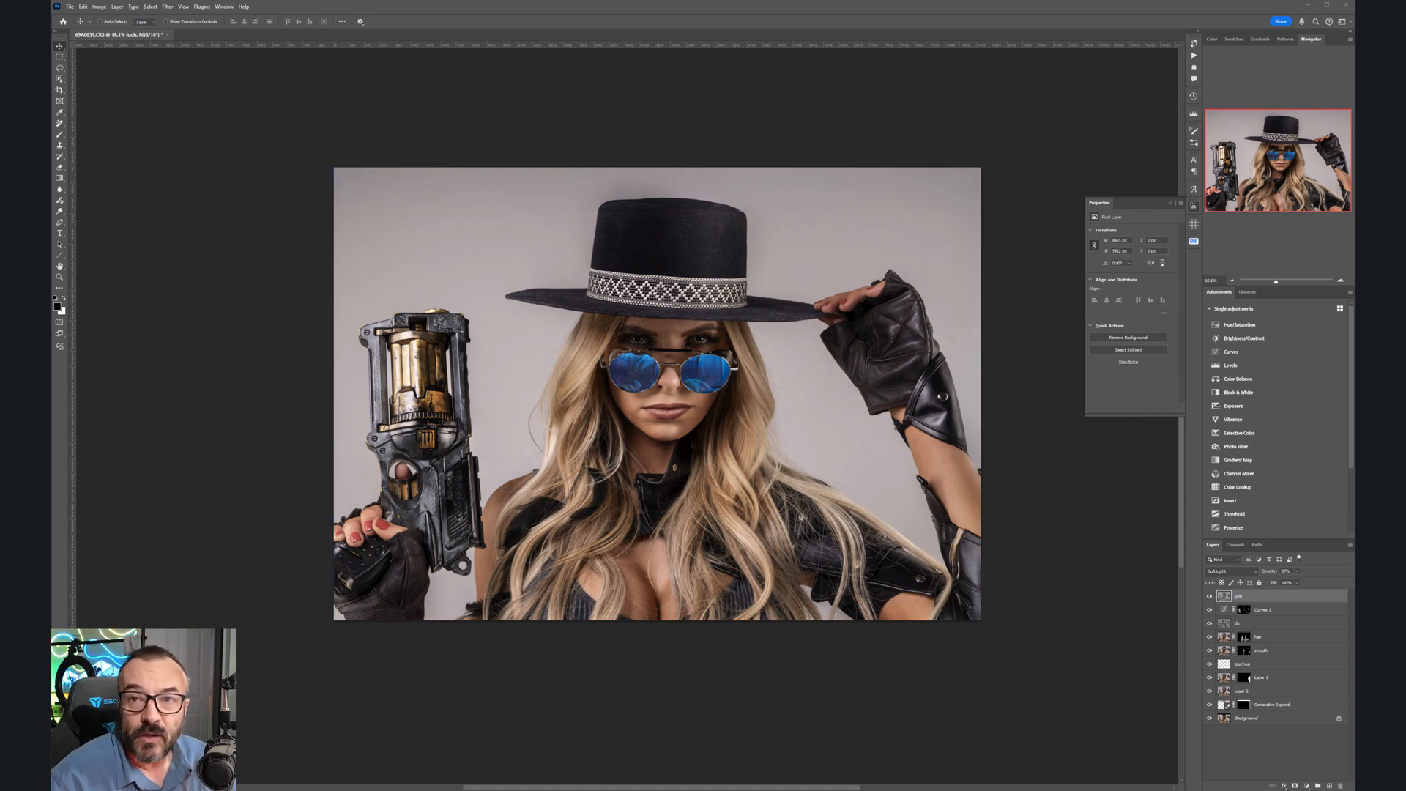
Step: Review the Western boardwalk and dark alley background images, and close the alley document
left_click(205, 35)
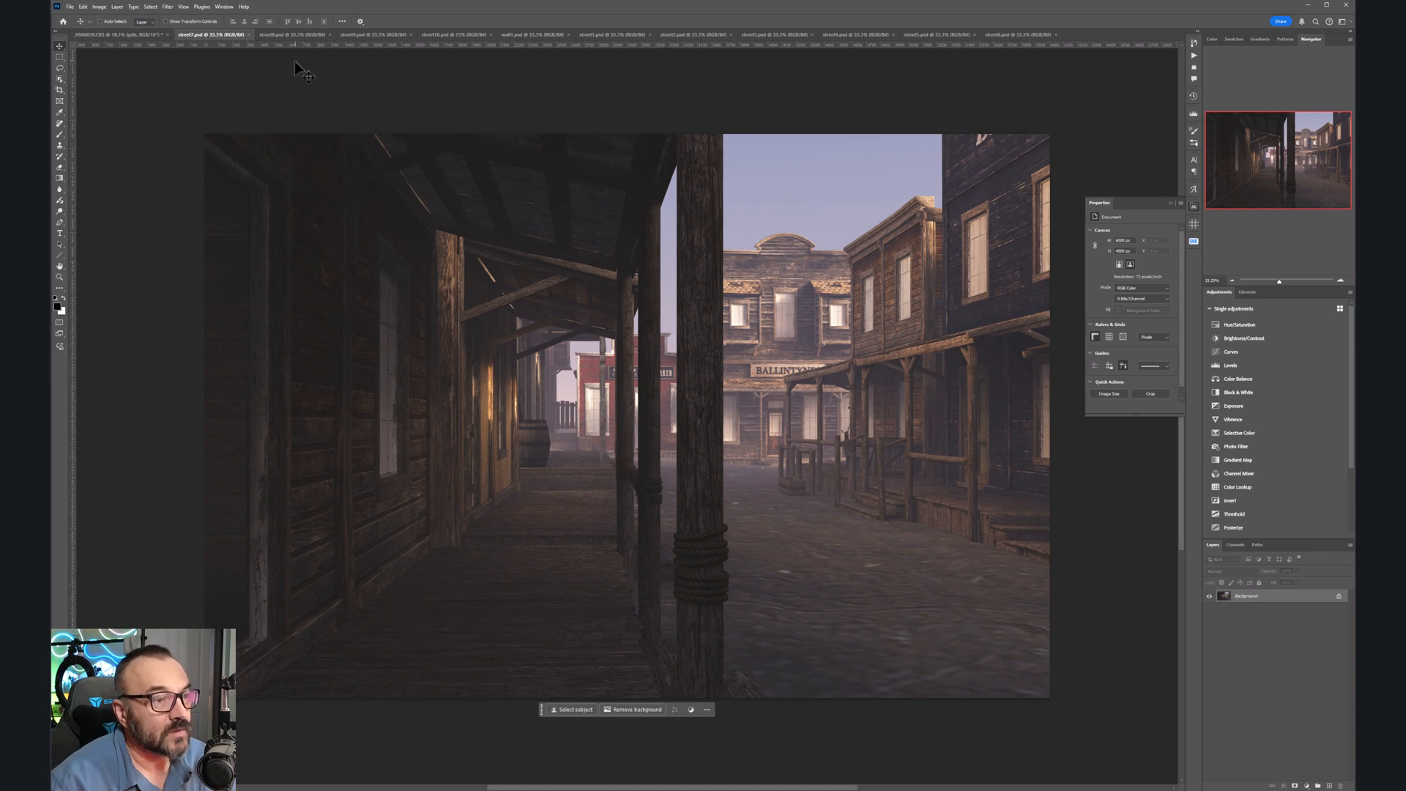
left_click(284, 35)
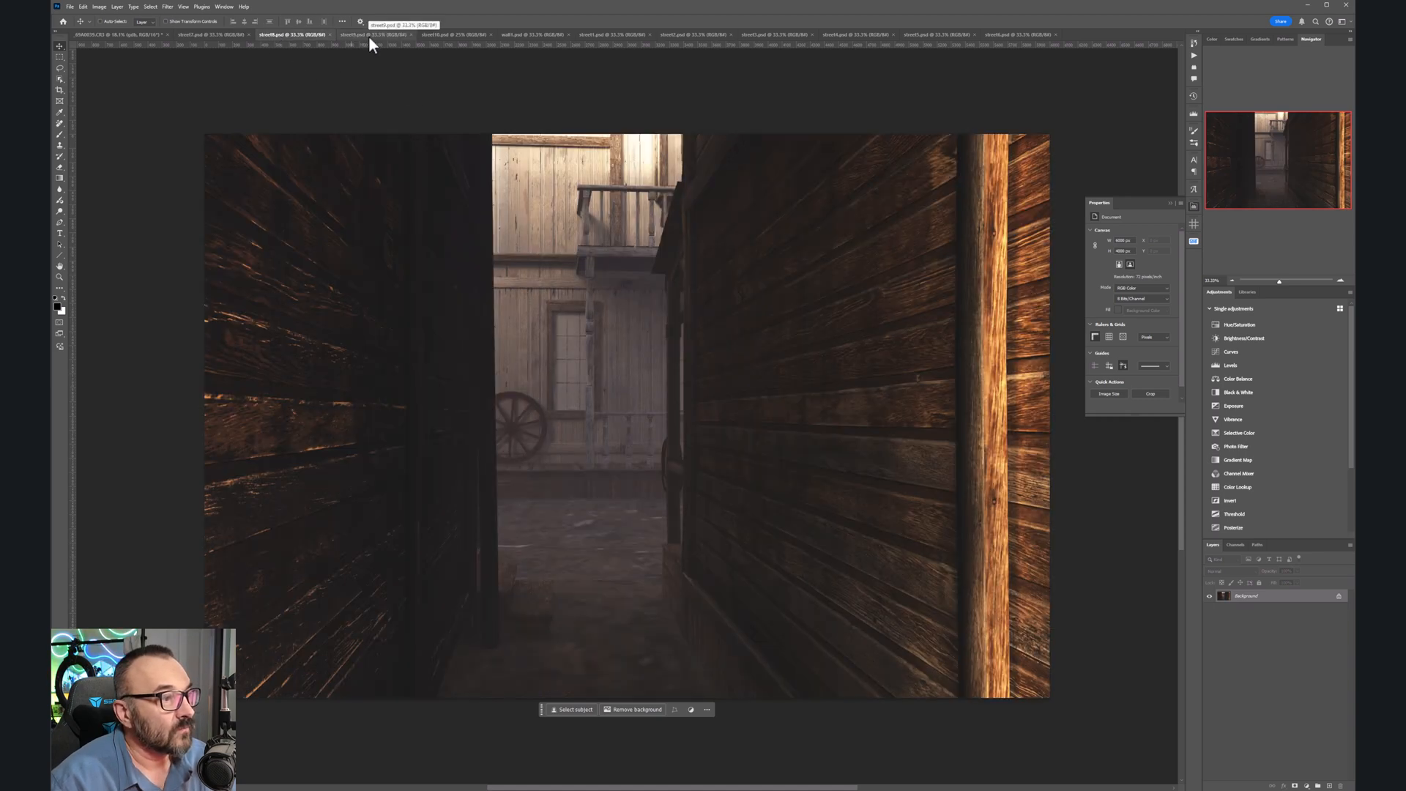
left_click(330, 34)
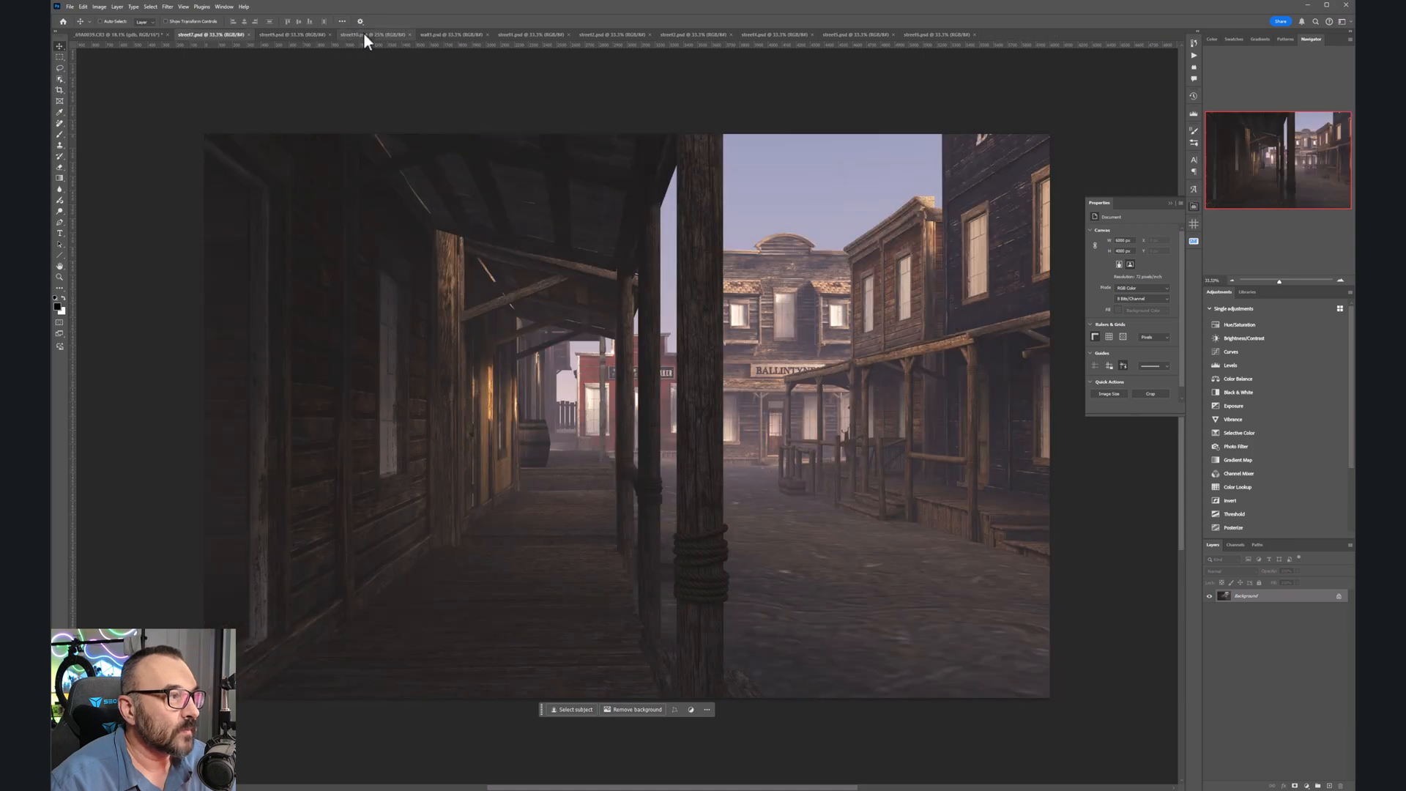
Step: Compare the bare-tree and wide street backgrounds with the portrait, and close the wooden wall document
left_click(306, 35)
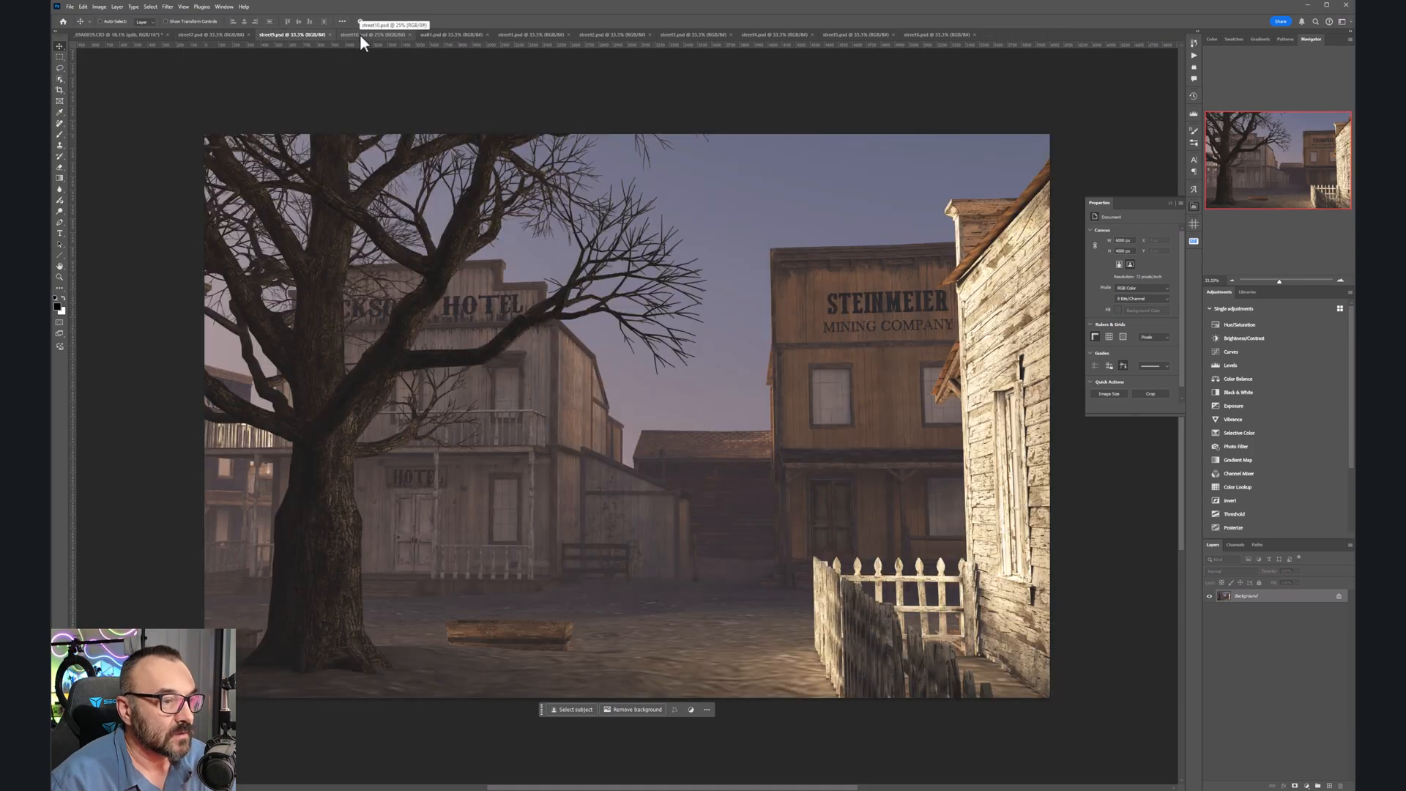
left_click(121, 34)
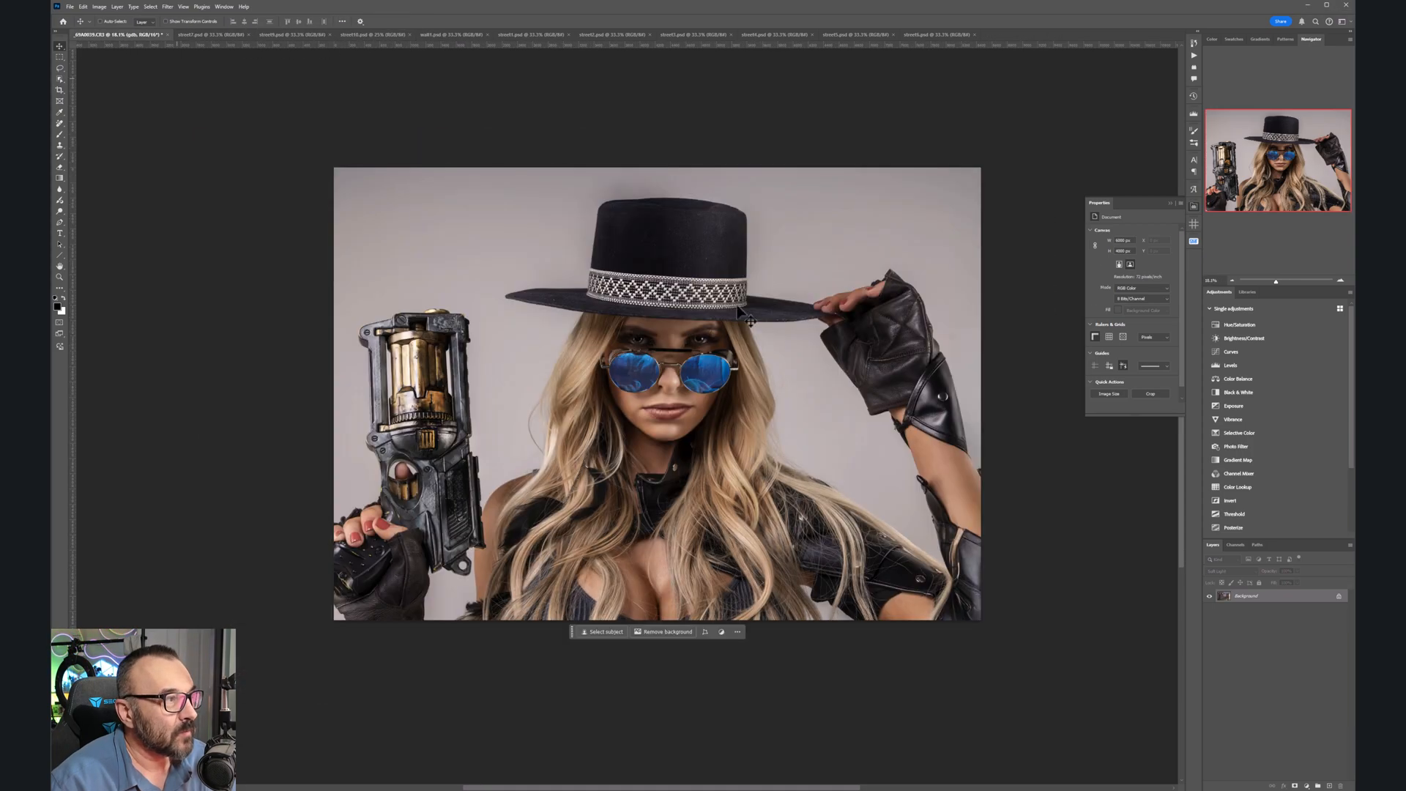
left_click(377, 34)
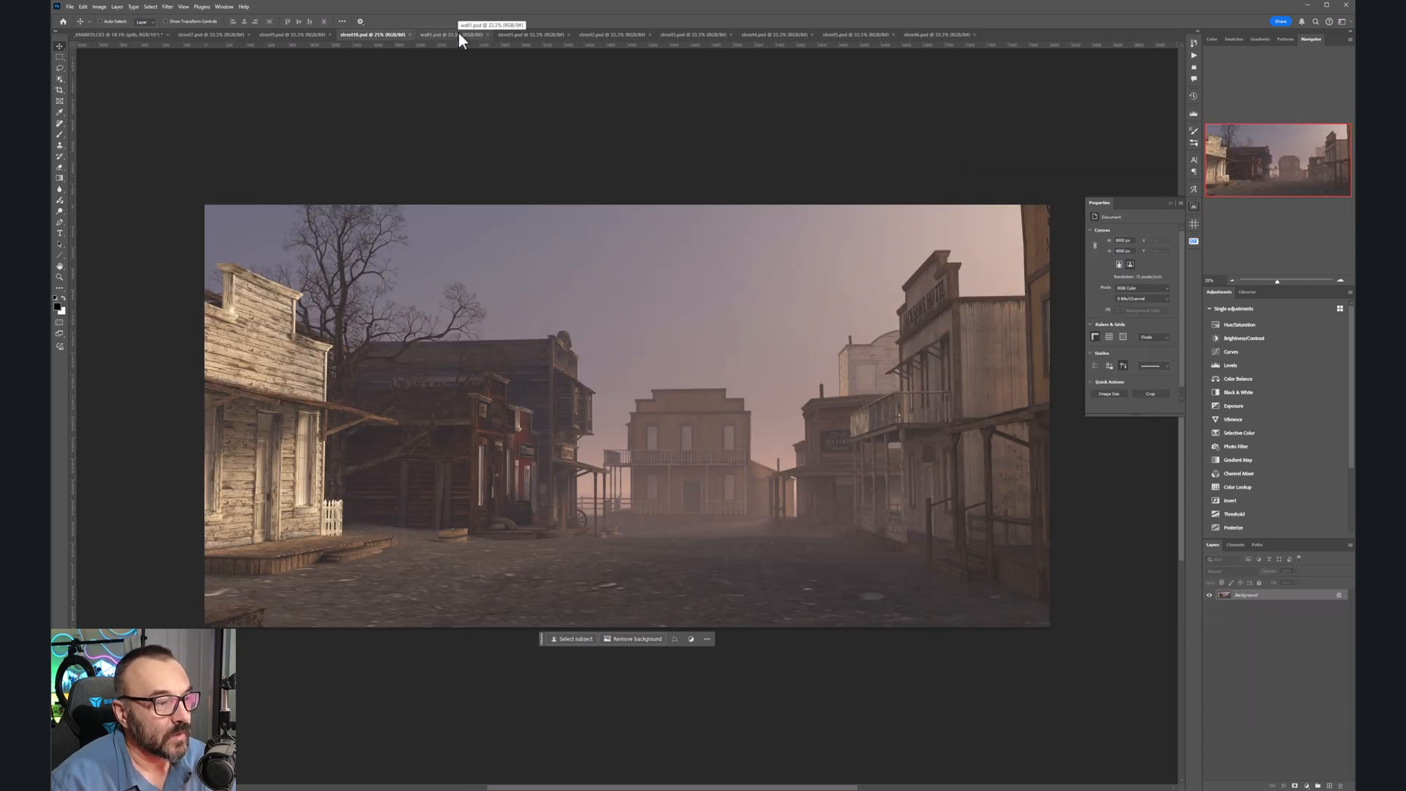
left_click(447, 34)
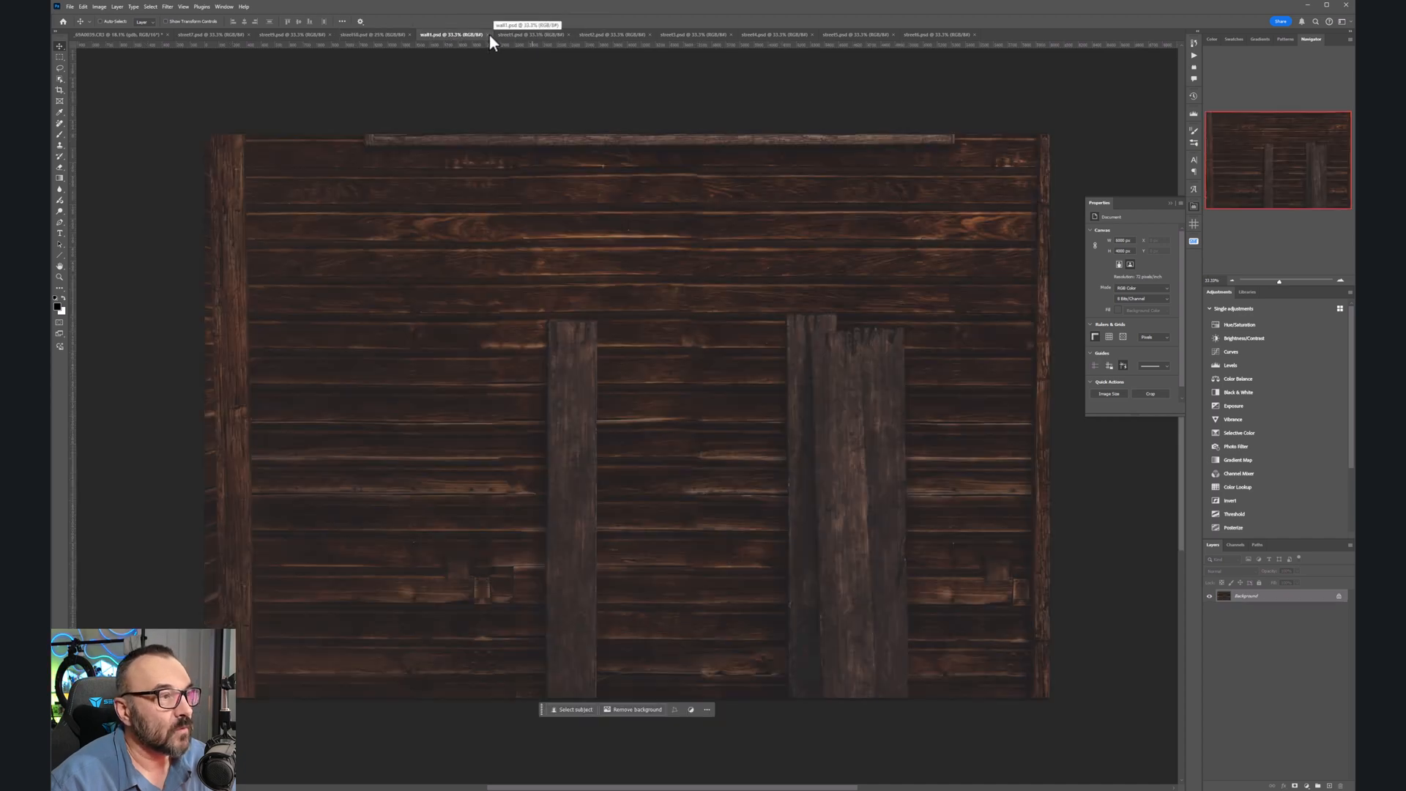
left_click(489, 34)
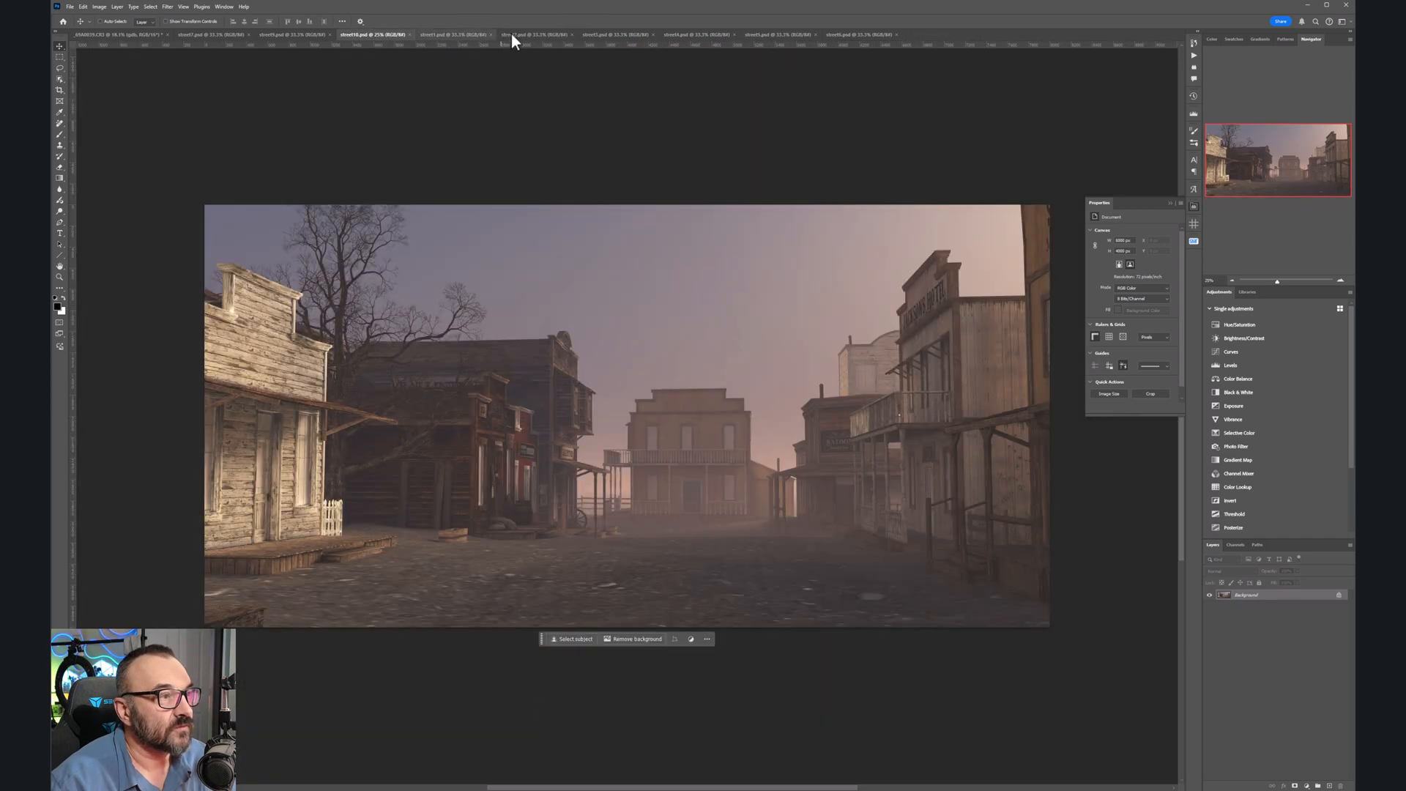
Step: Review the saloon, Jacksons Hotel, Del's Bakery and remaining street backgrounds, and close the Hardware & Mining Supplies street document
left_click(448, 36)
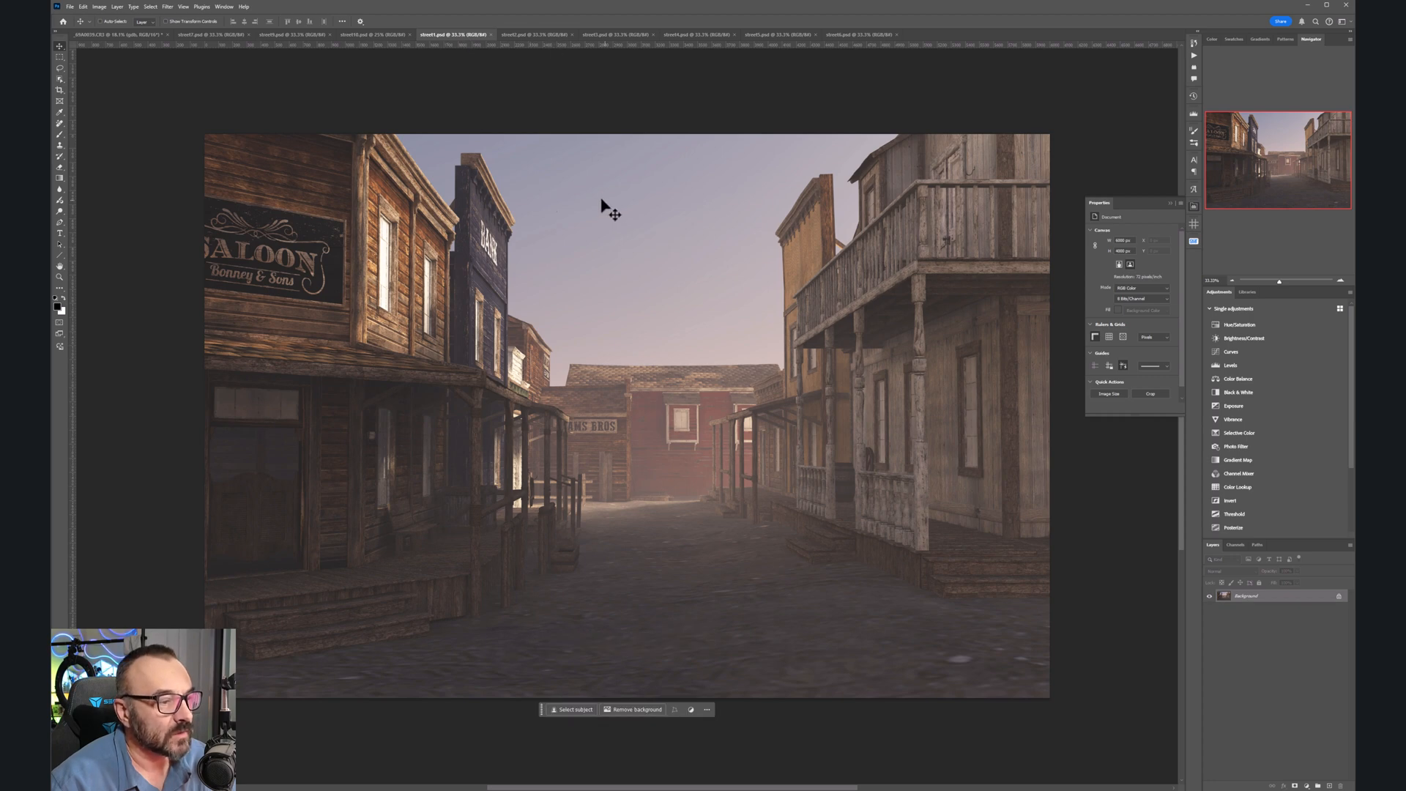
left_click(526, 33)
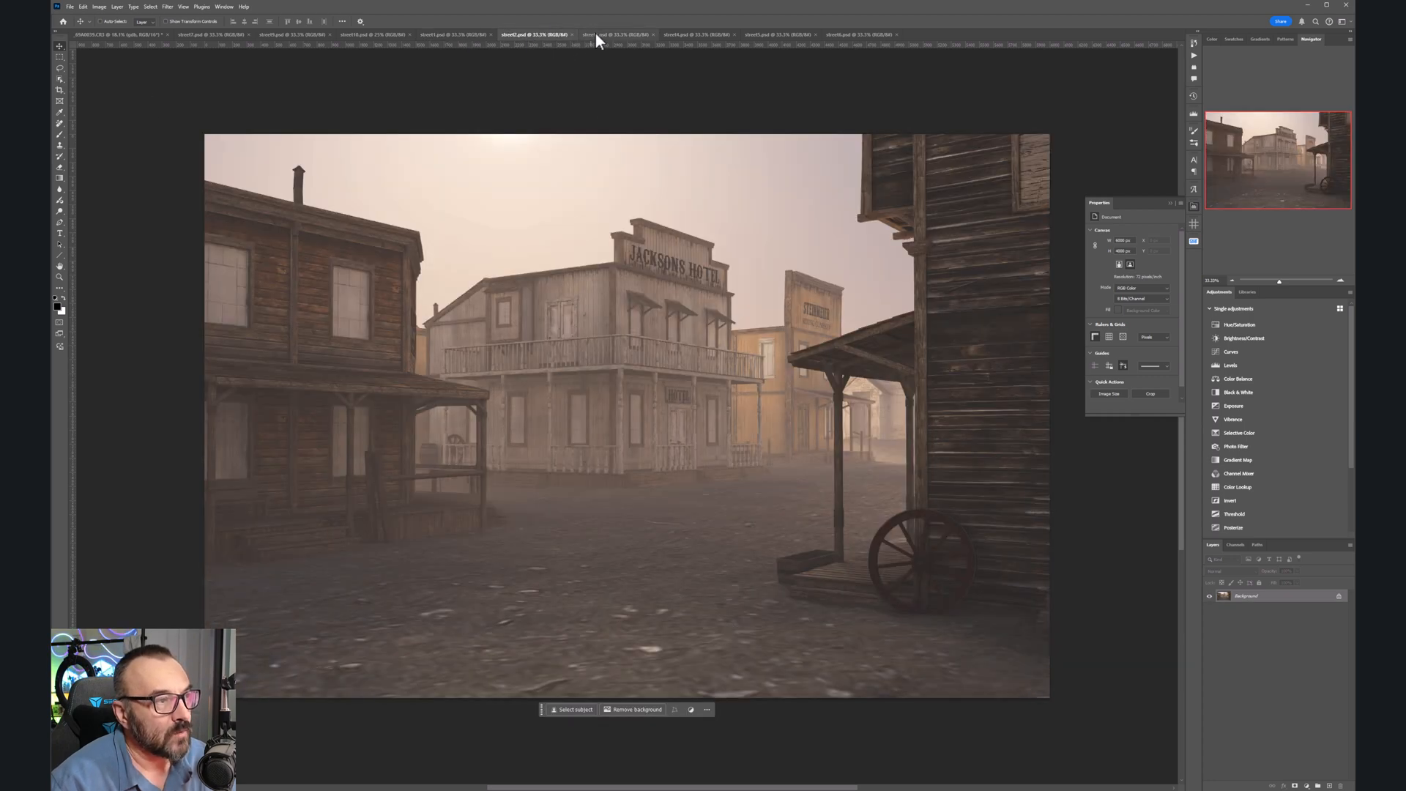
left_click(618, 33)
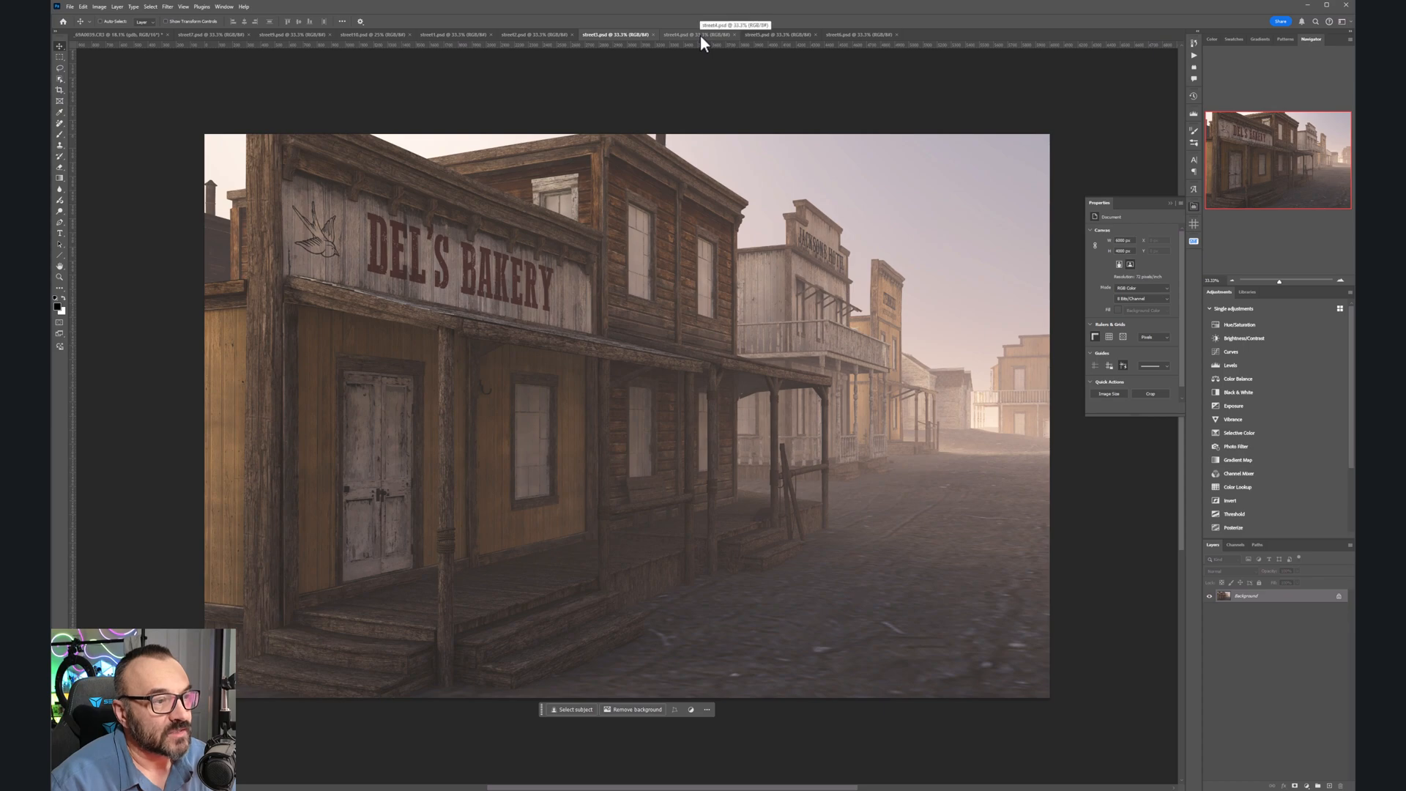
left_click(700, 33)
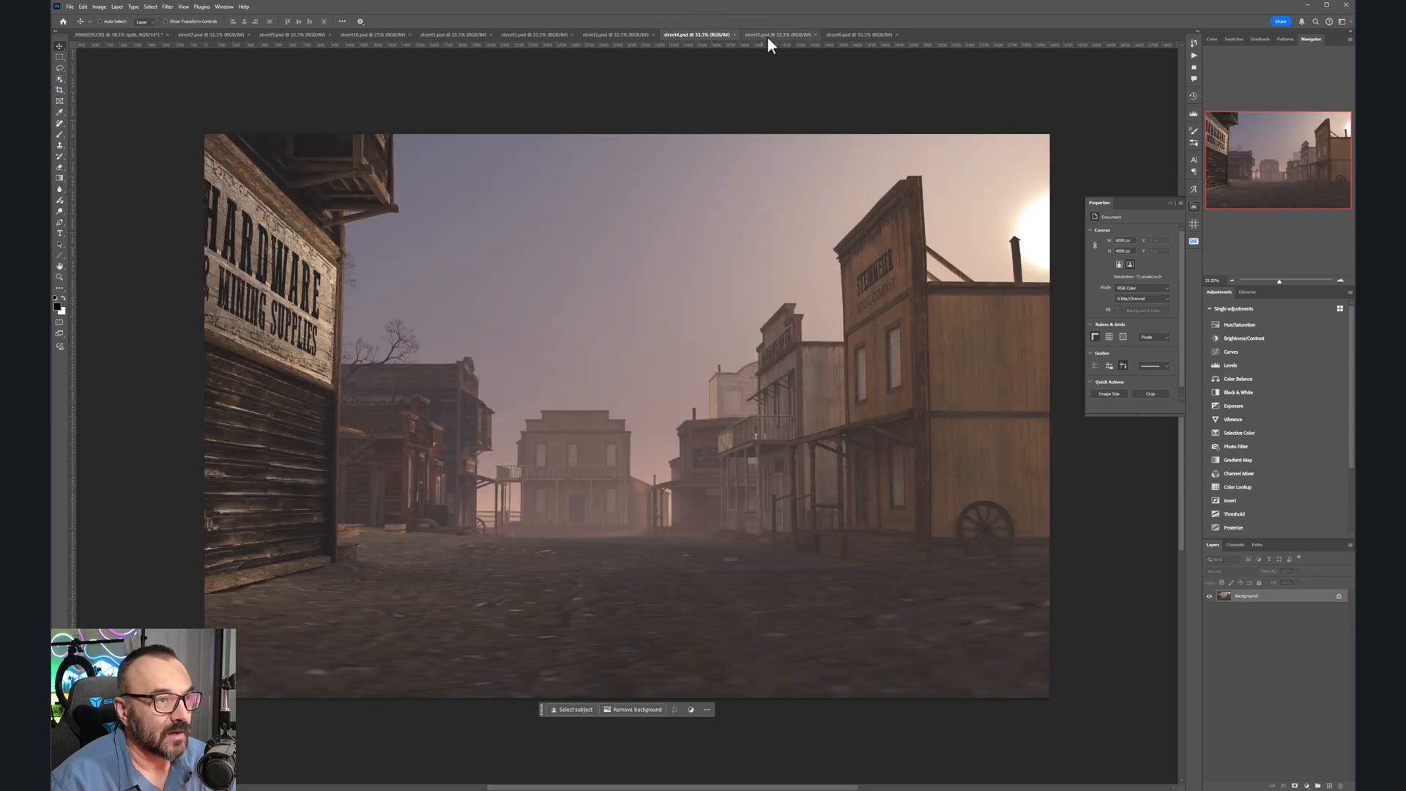
left_click(767, 38)
left_click(721, 37)
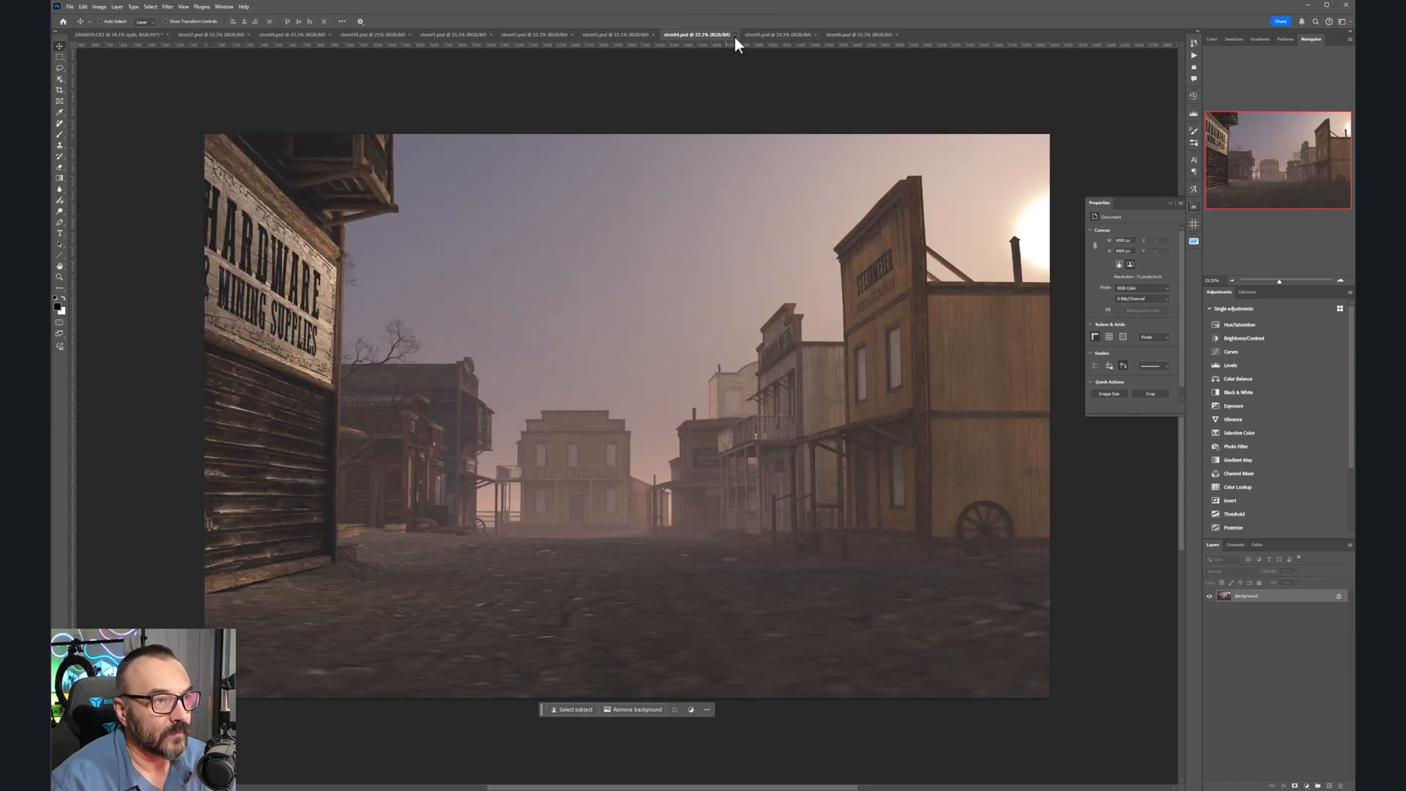
left_click(735, 34)
left_click(754, 34)
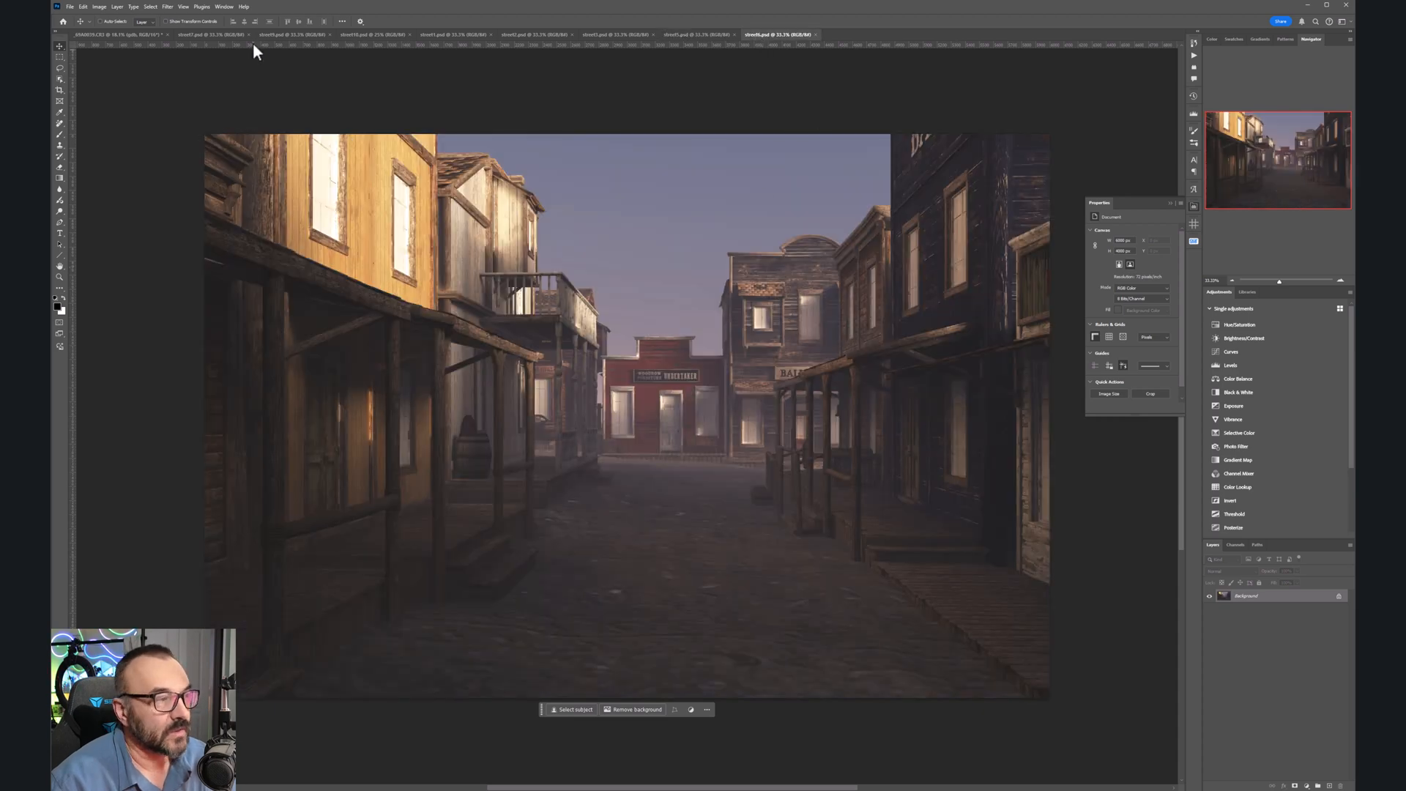
Step: Close the street background with the large bare tree and check the covered boardwalk image again
left_click(284, 33)
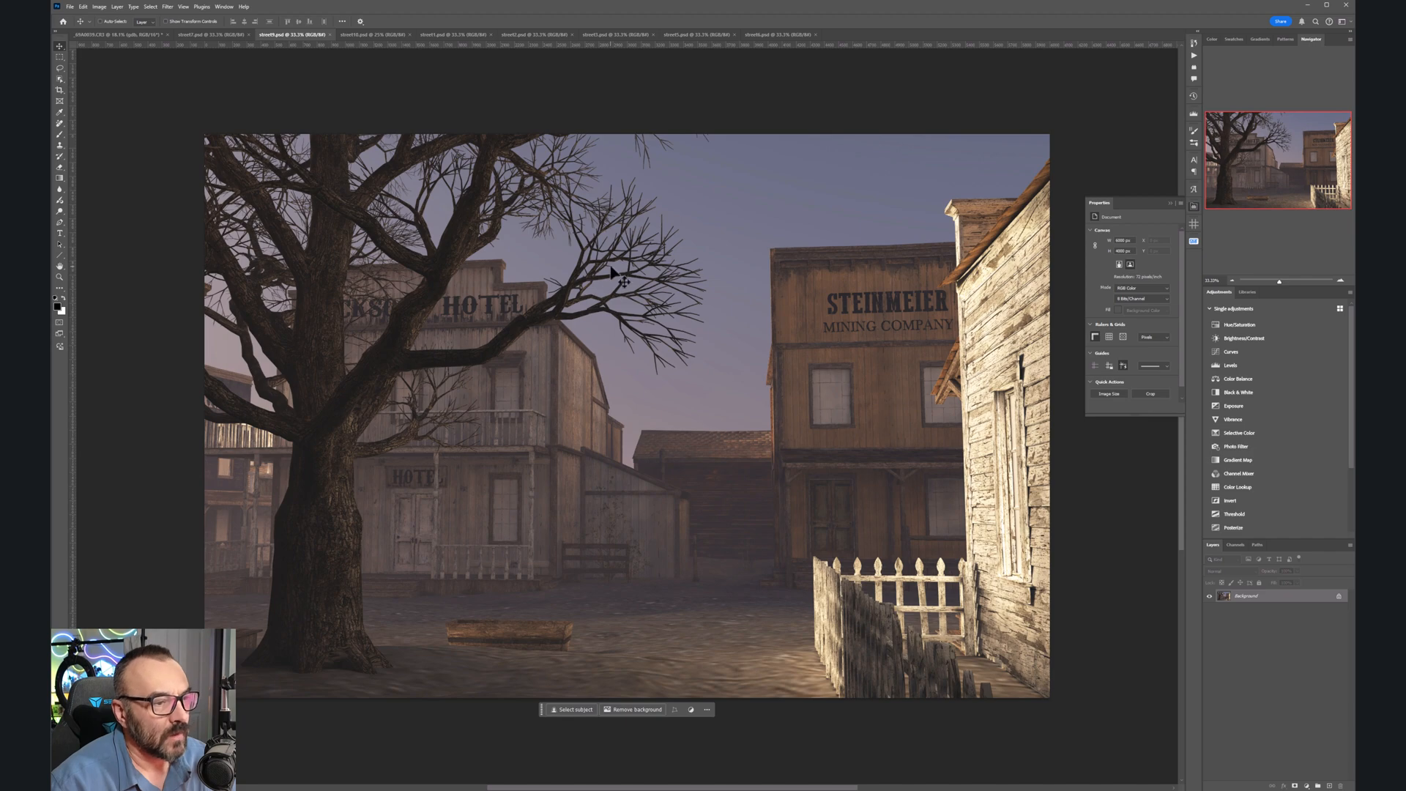
left_click(328, 35)
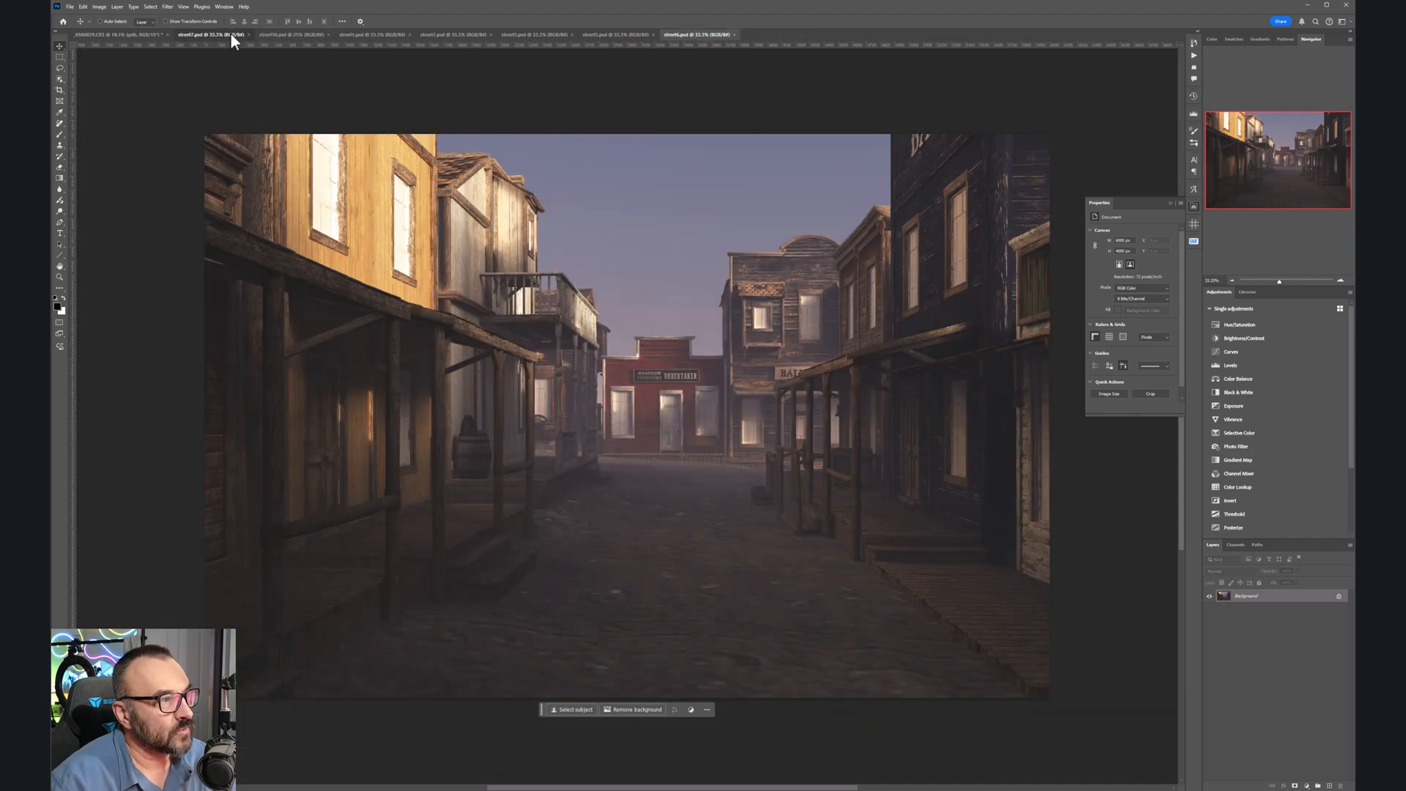
left_click(230, 34)
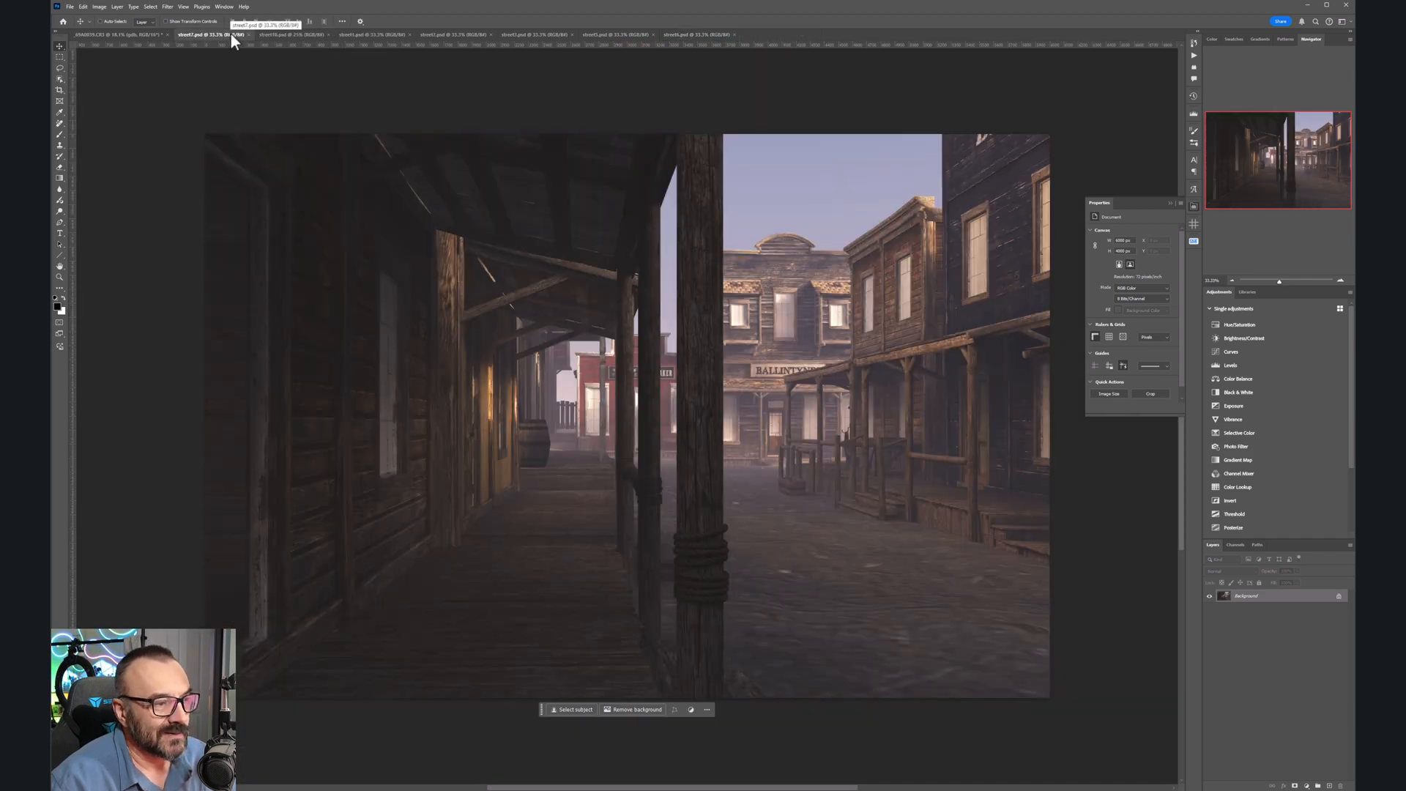
Step: Copy the saloon street image into the portrait document as a new top layer, accepting the different bit depth
left_click(375, 34)
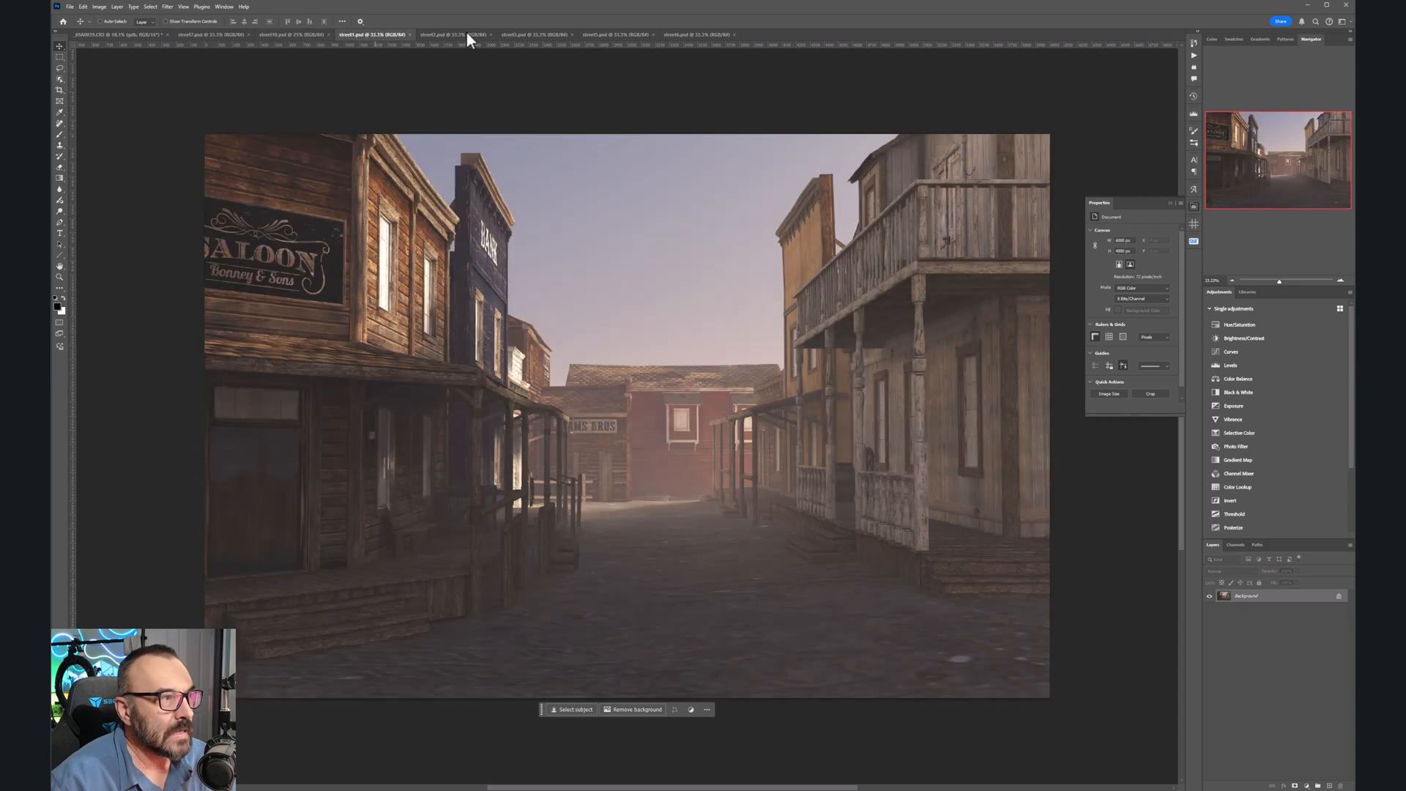
left_click_drag(353, 180, 129, 42)
left_click_drag(129, 36, 712, 322)
left_click(720, 266)
Step: Scale up the saloon street layer with Free Transform until it covers the whole portrait canvas
key("ctrl+t")
left_click_drag(424, 221, 333, 161)
left_click_drag(881, 527, 1029, 626)
mouse_move(855, 418)
left_mouse_down()
mouse_move(811, 413)
mouse_move(845, 406)
left_mouse_up()
key("Return")
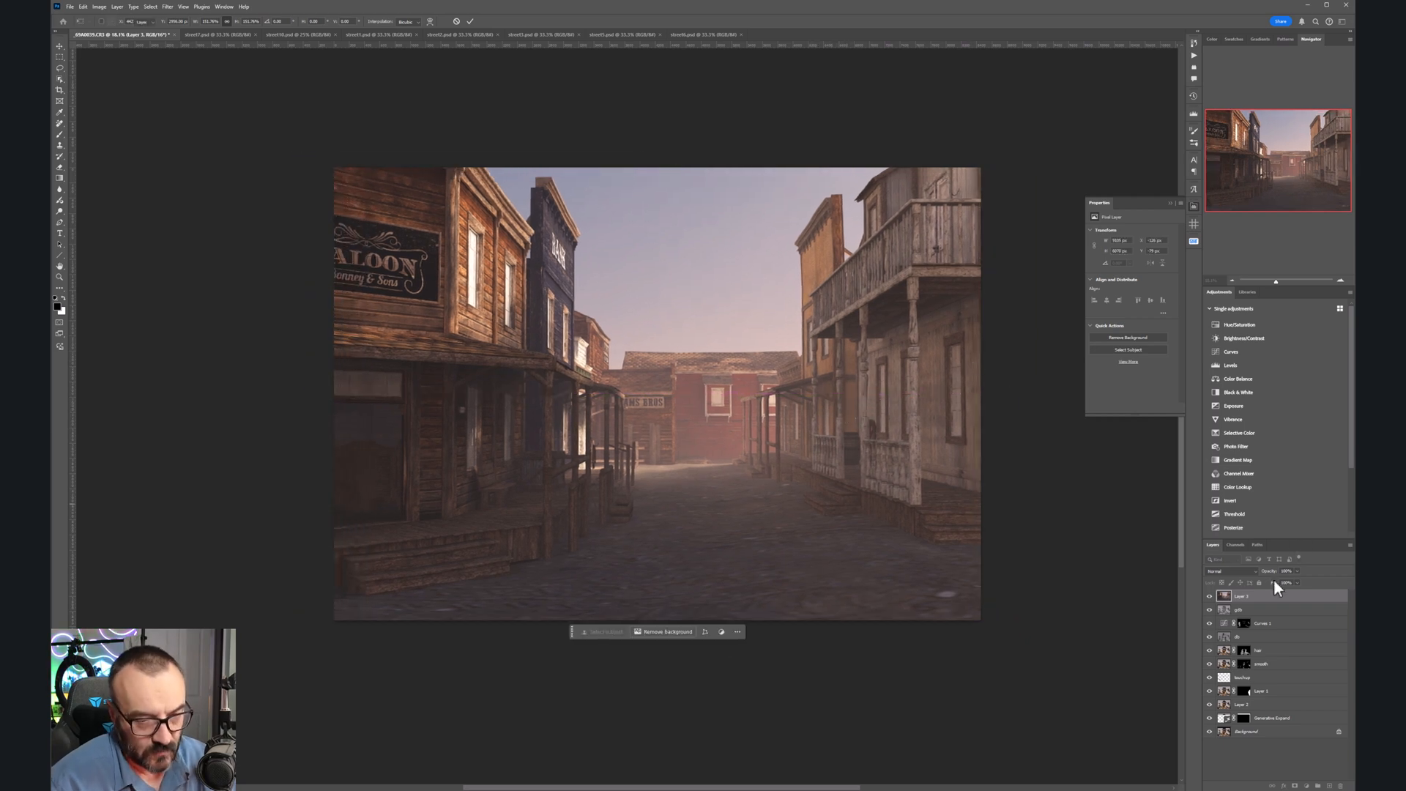
Step: Blend the saloon street layer in Soft Light mode and shift it slightly up and to the left behind the woman
left_click(1255, 570)
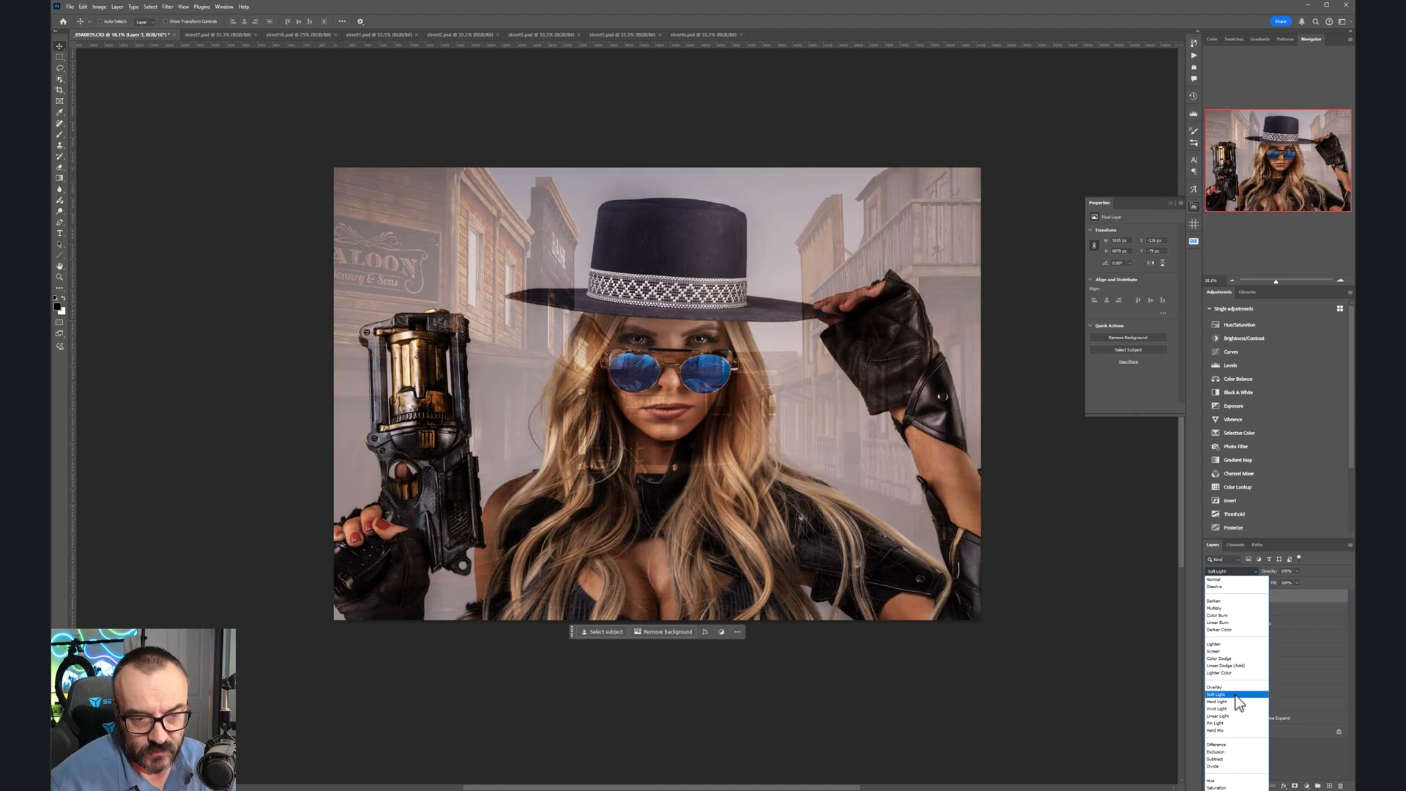
left_click(1236, 694)
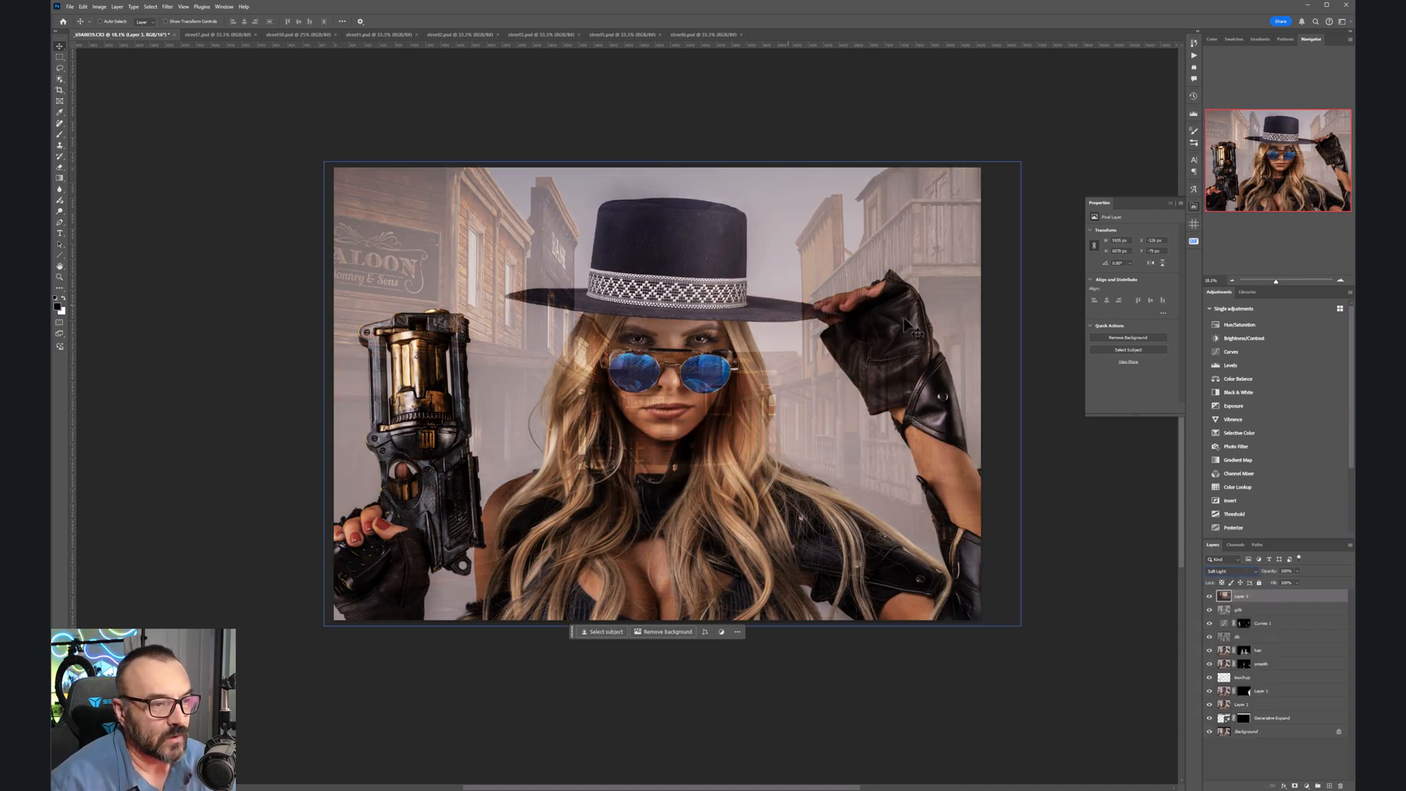
left_click_drag(902, 295, 865, 258)
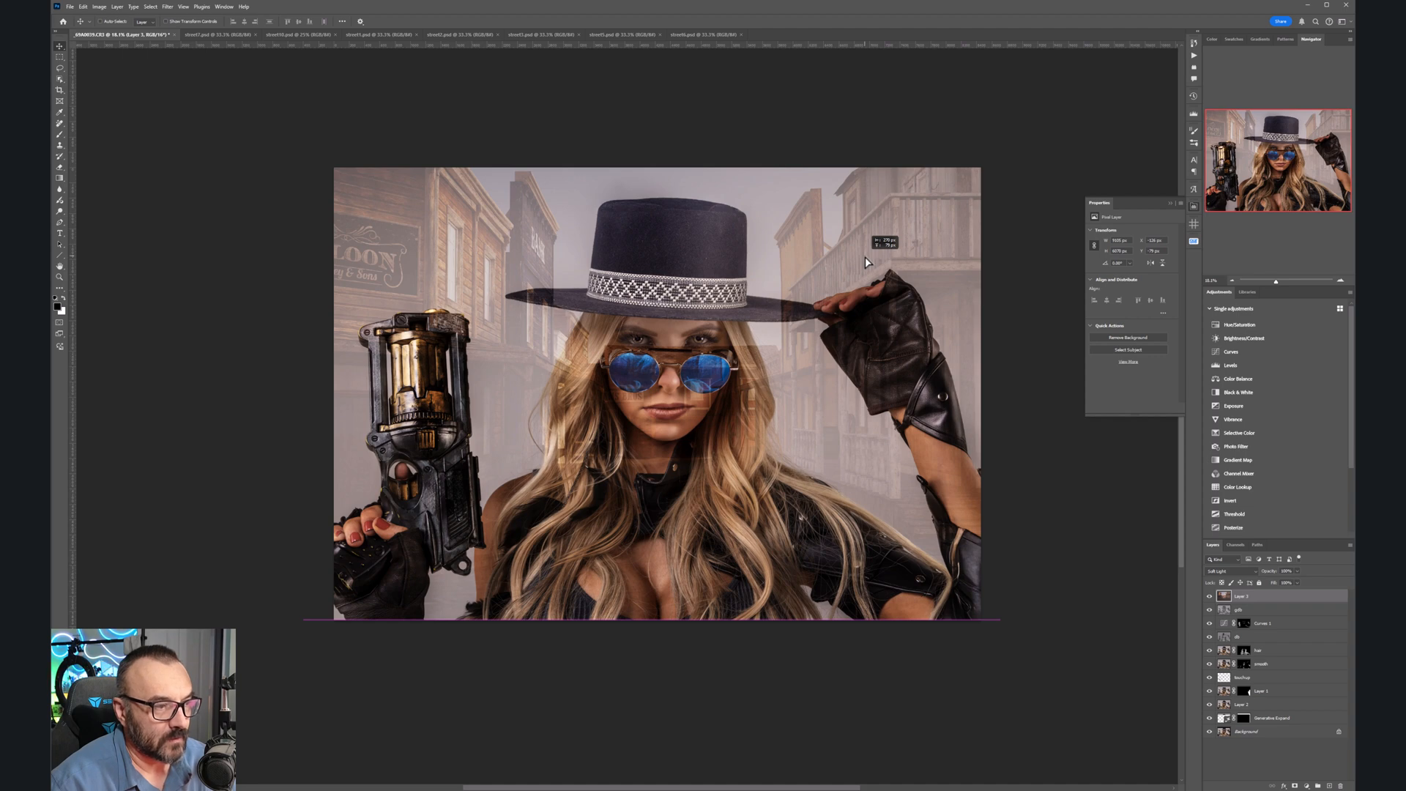
left_click_drag(864, 257, 864, 256)
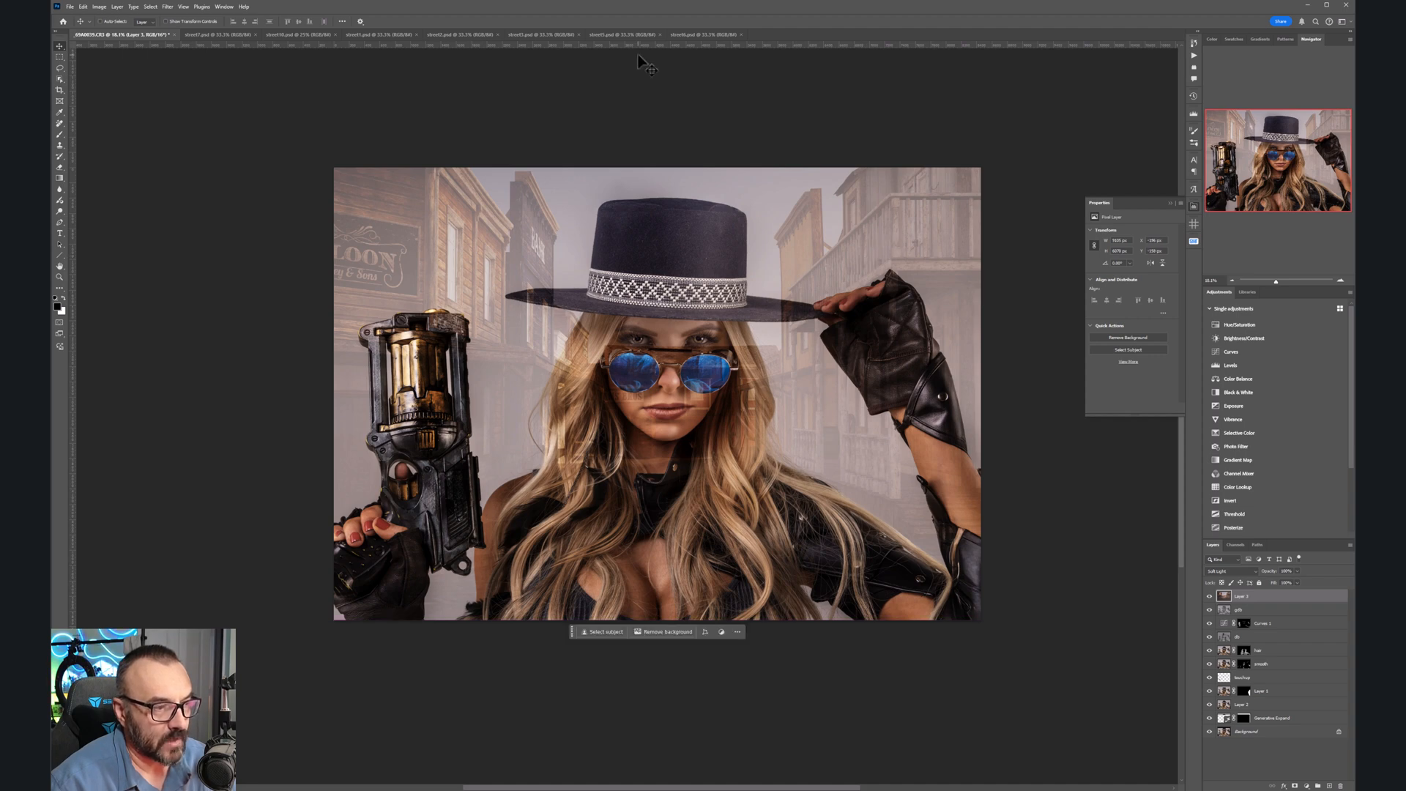
Step: Review the wide street and Jacksons Hotel backgrounds again, and bring the Del's Bakery street image into the portrait document
left_click(308, 35)
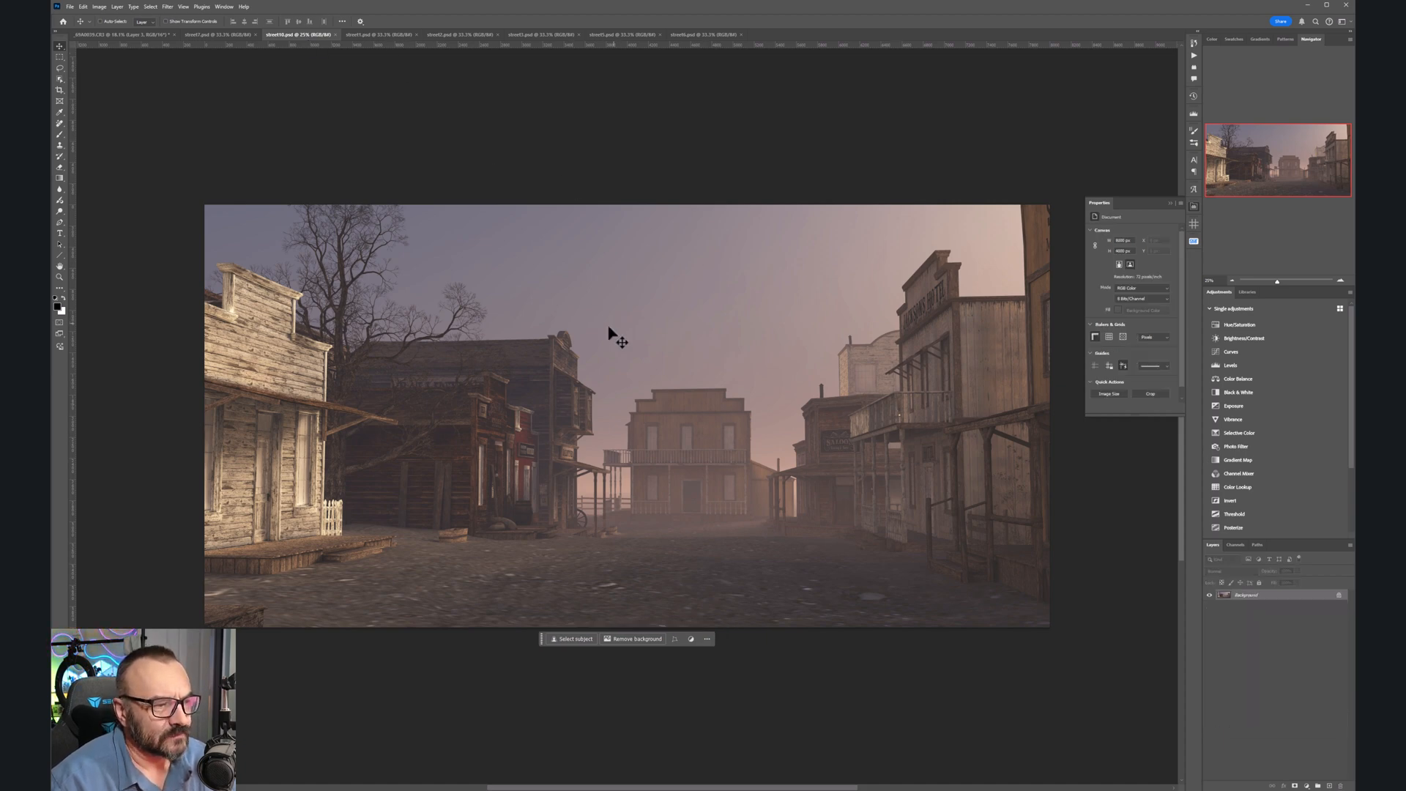
left_click(389, 35)
left_click(451, 34)
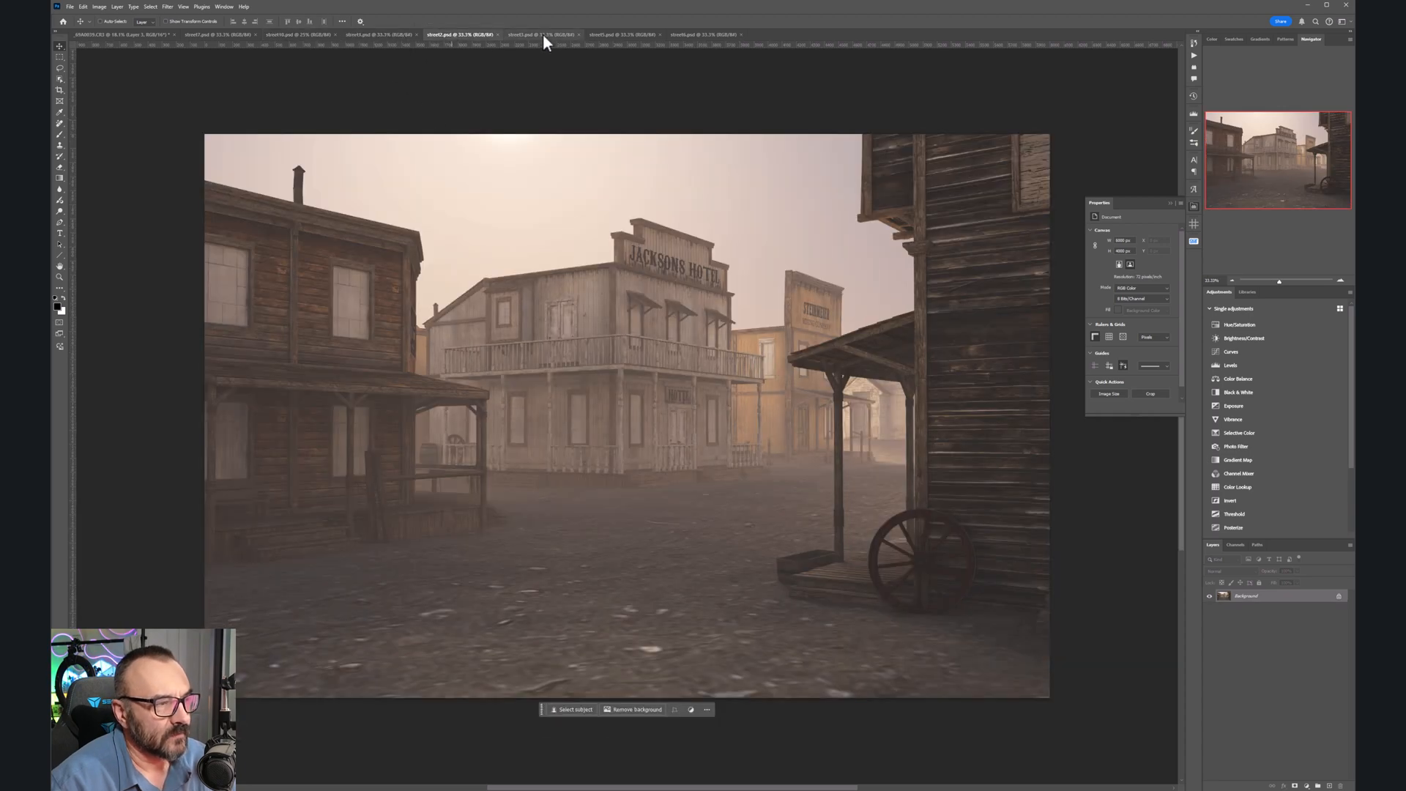
left_click(561, 35)
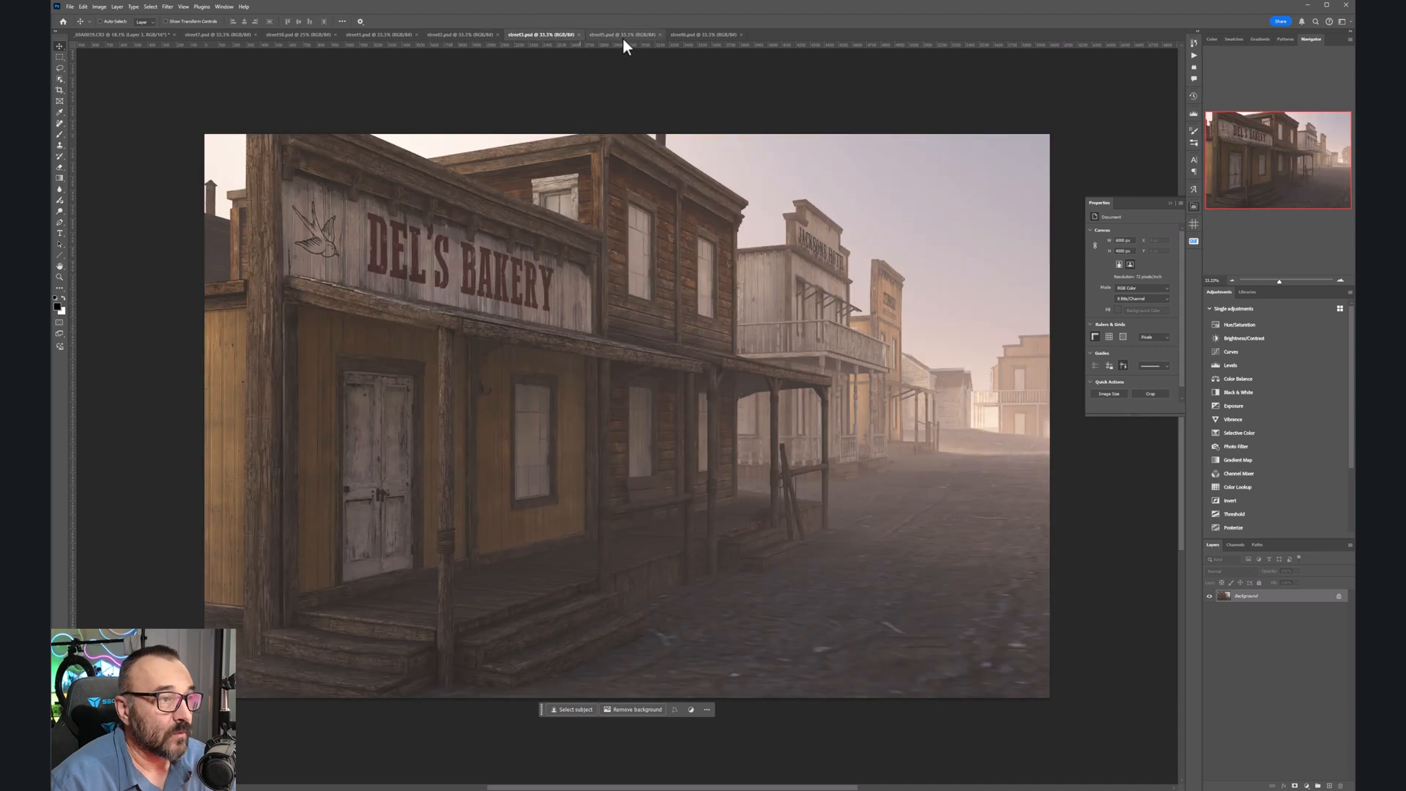
left_click_drag(621, 257, 543, 337)
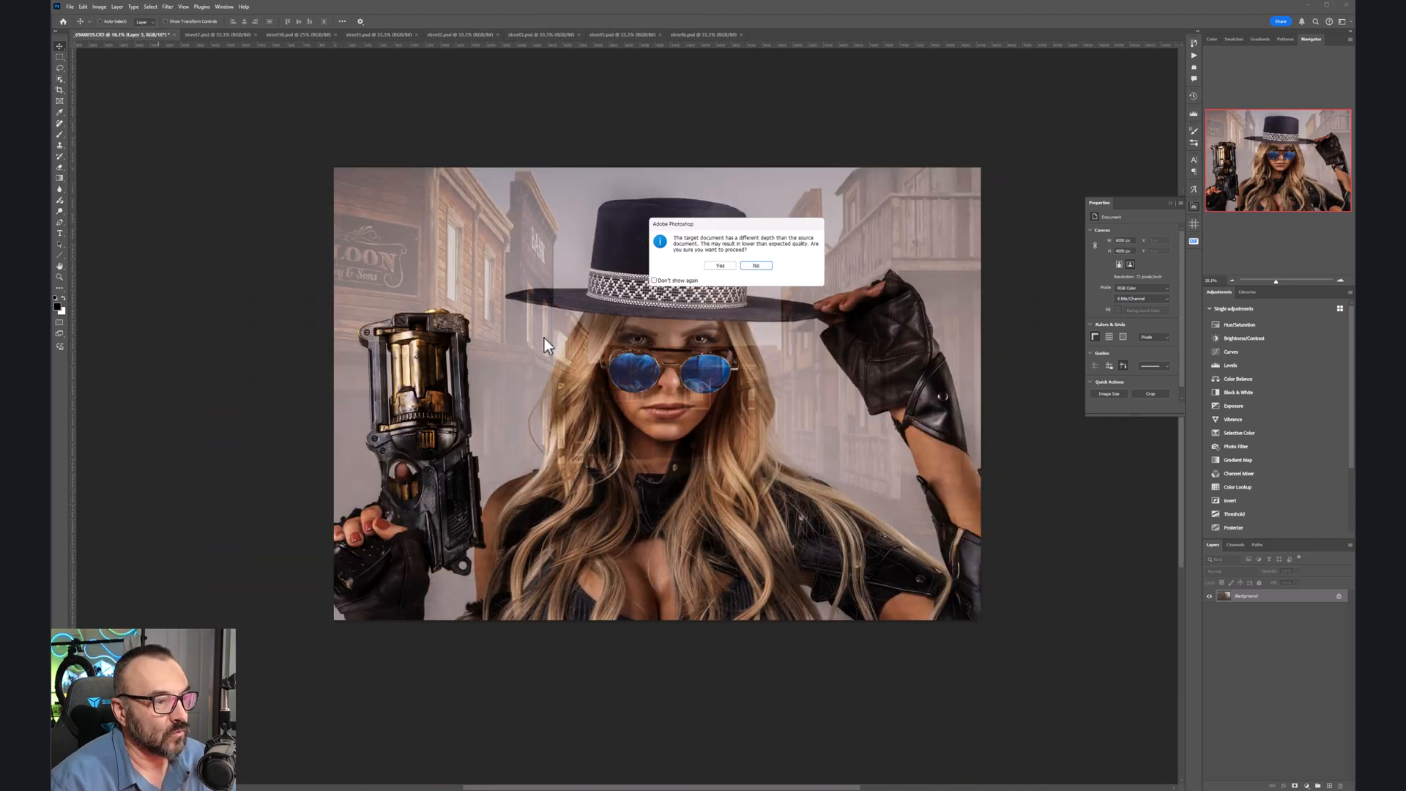
Step: Place the Del's Bakery street image into the portrait document and enlarge it to cover the whole canvas
left_click(714, 268)
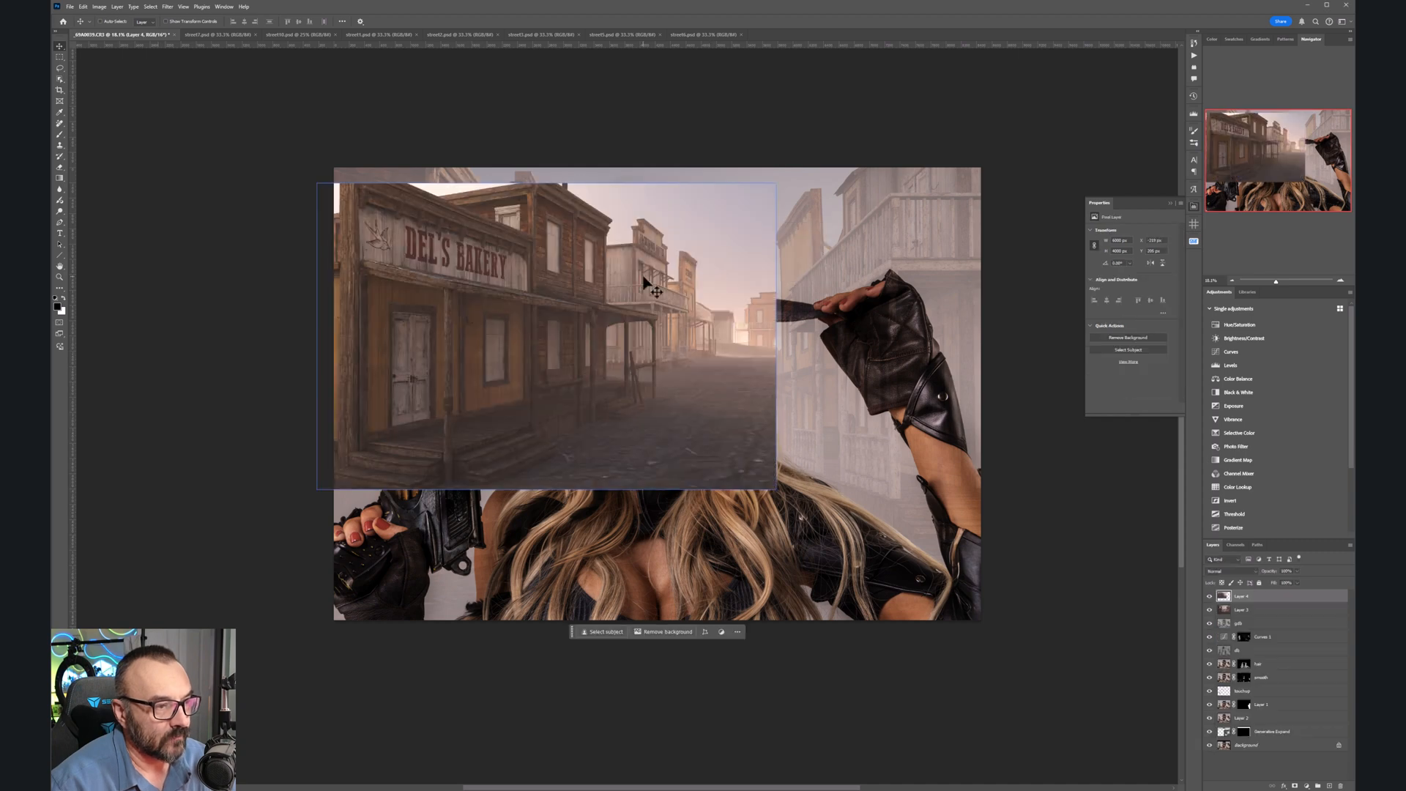
key("ctrl+t")
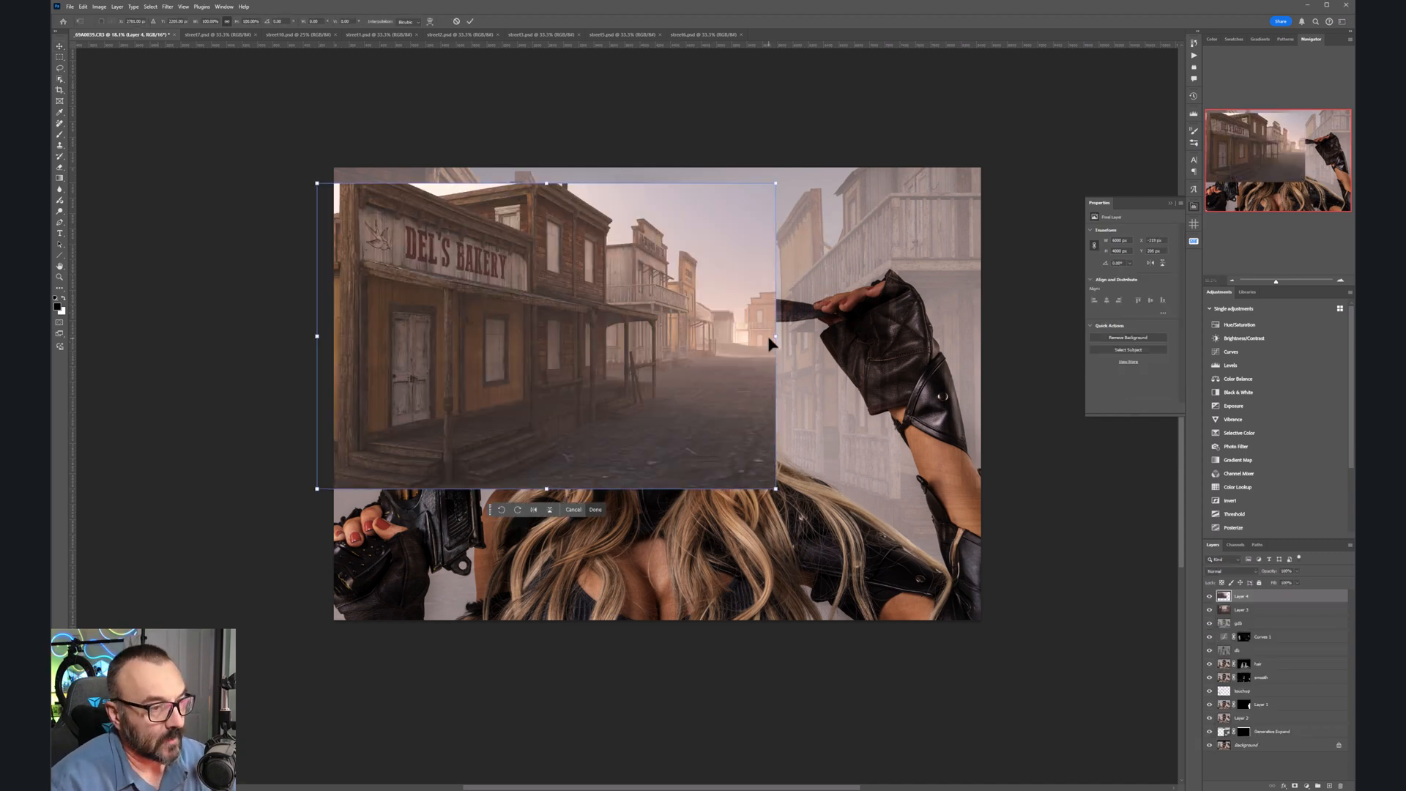
left_click_drag(775, 338, 999, 344)
left_click_drag(843, 301, 864, 347)
key("Return")
Step: Hide the saloon street layer and set the bakery street layer's blend mode to Soft Light
left_click(1209, 610)
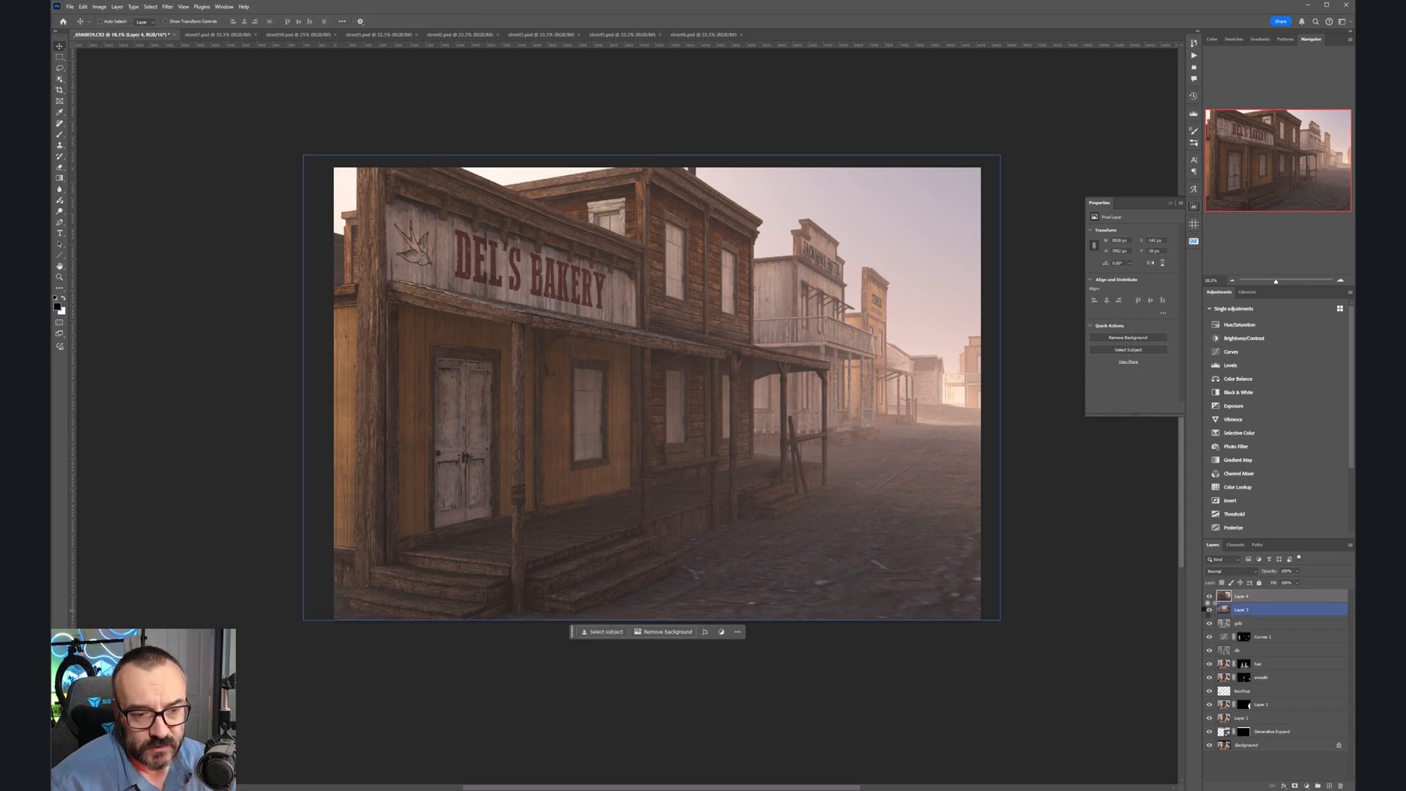
left_click(1251, 570)
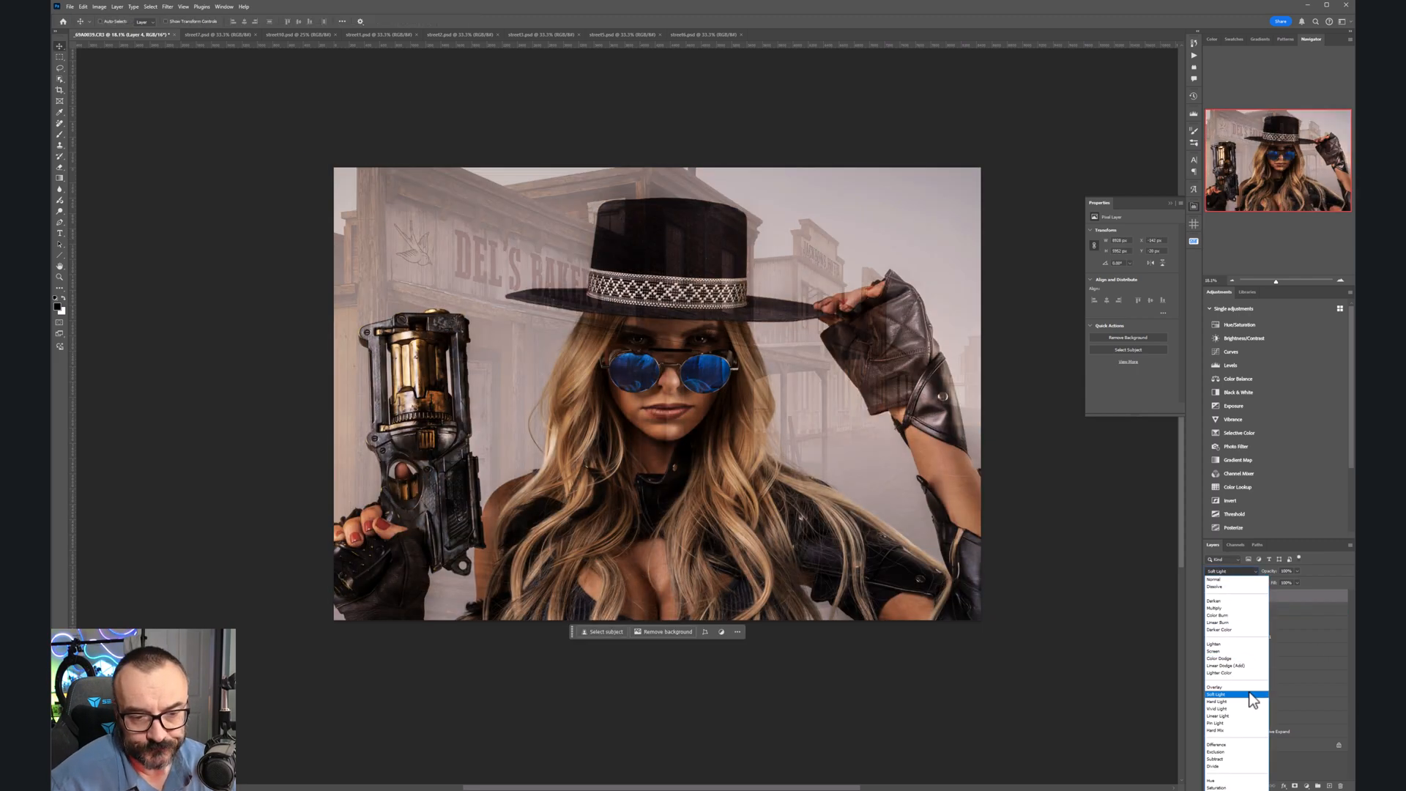
left_click(1250, 694)
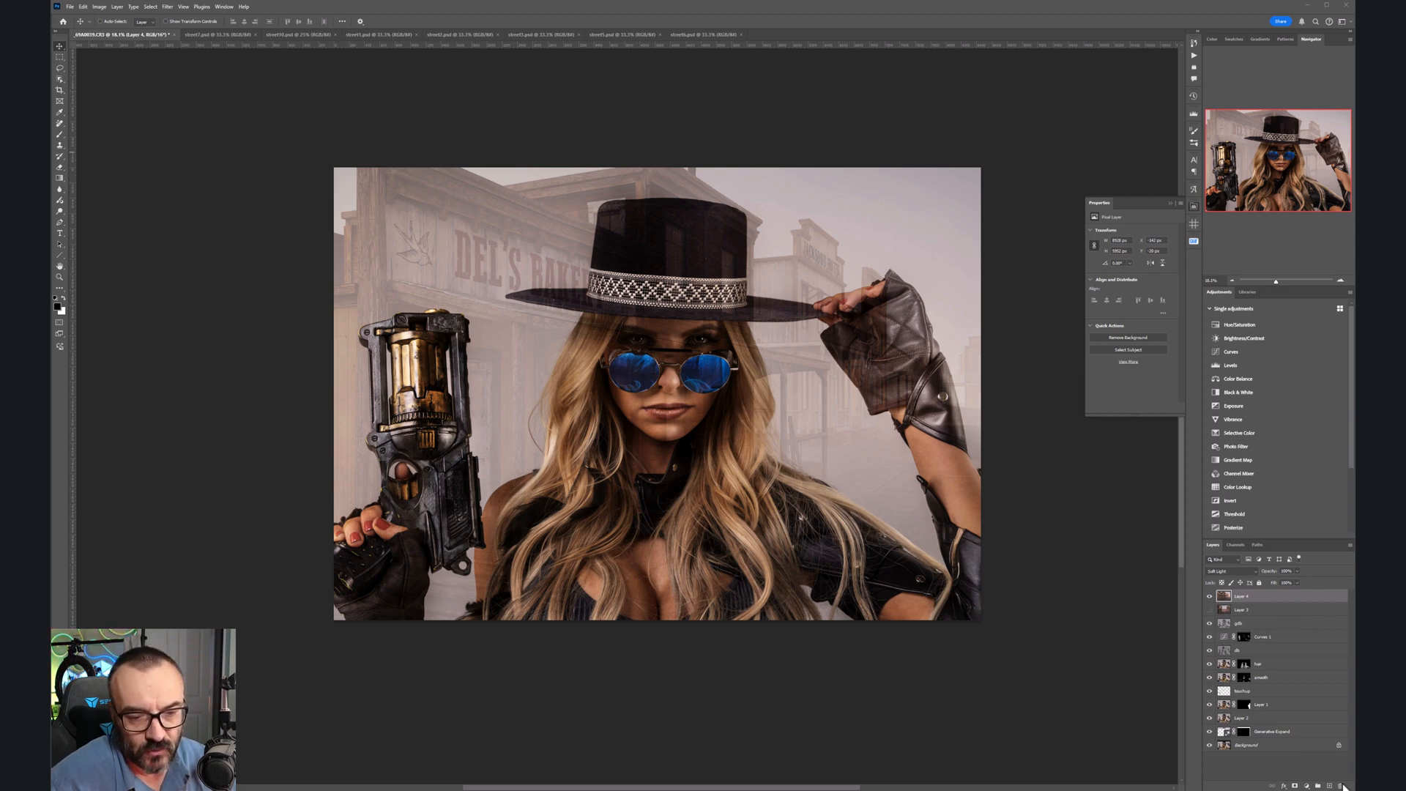
Step: Delete the bakery street layer from the portrait document
left_click(1340, 785)
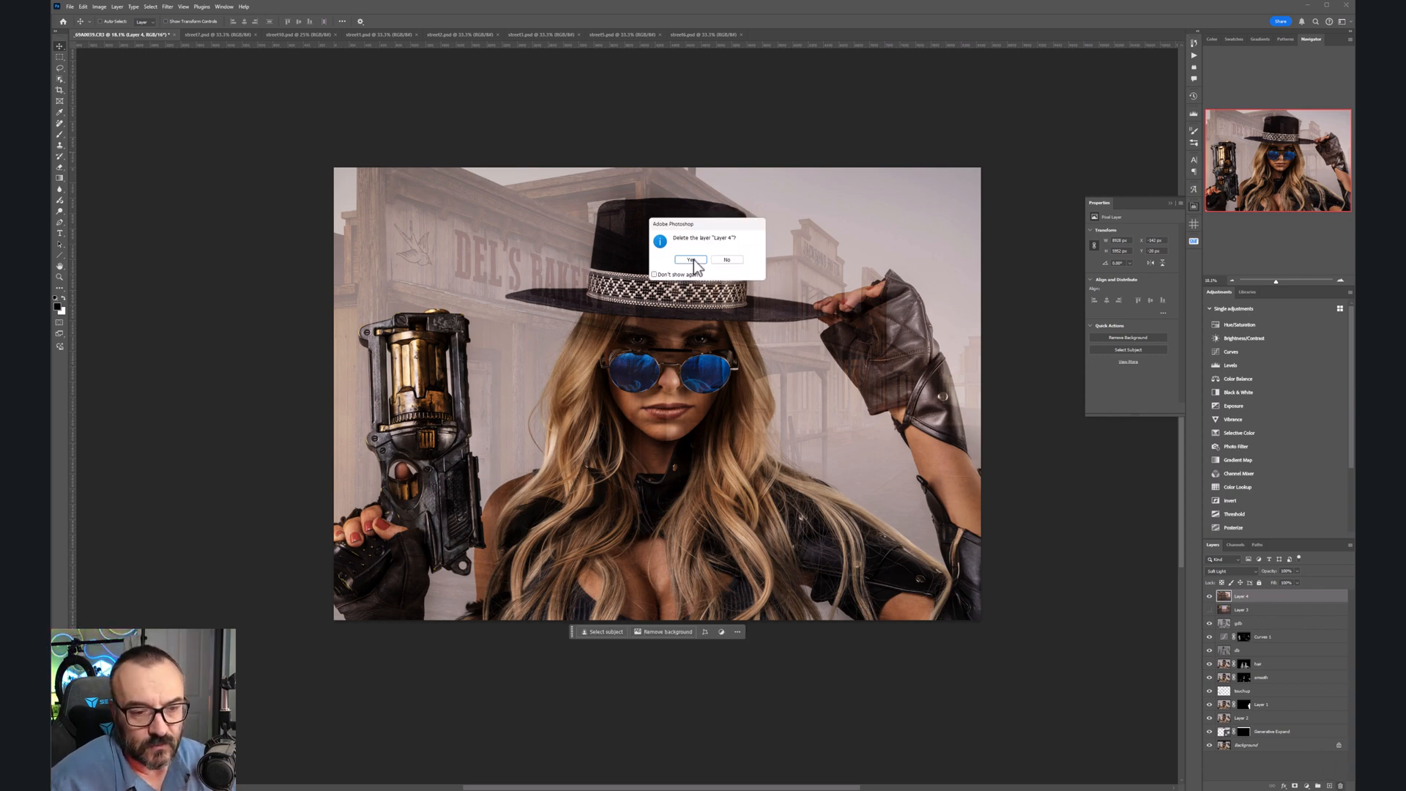
key("Return")
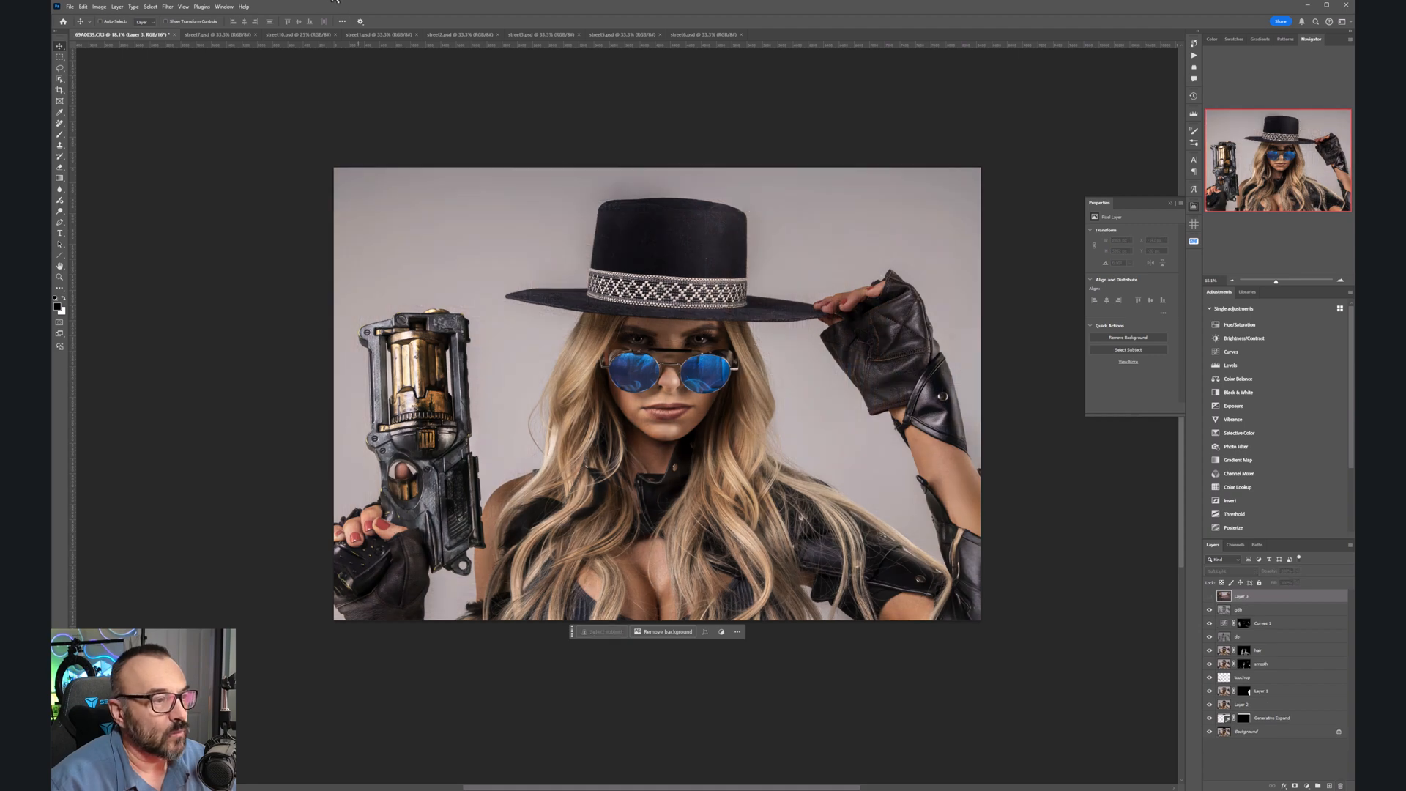
Step: Copy the Jacksons Hotel street image from street2.psd into the portrait document as a new layer
left_click(379, 34)
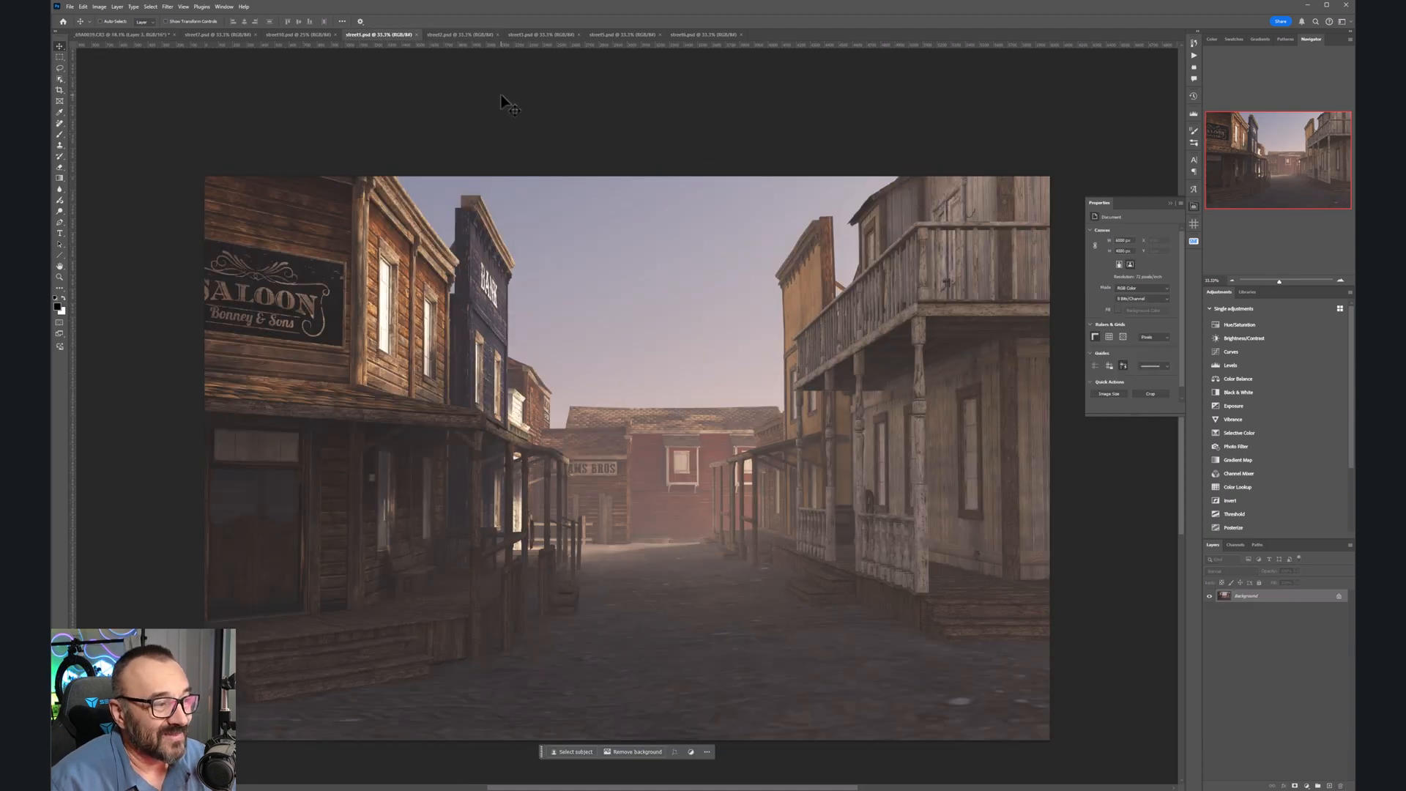
left_click(460, 34)
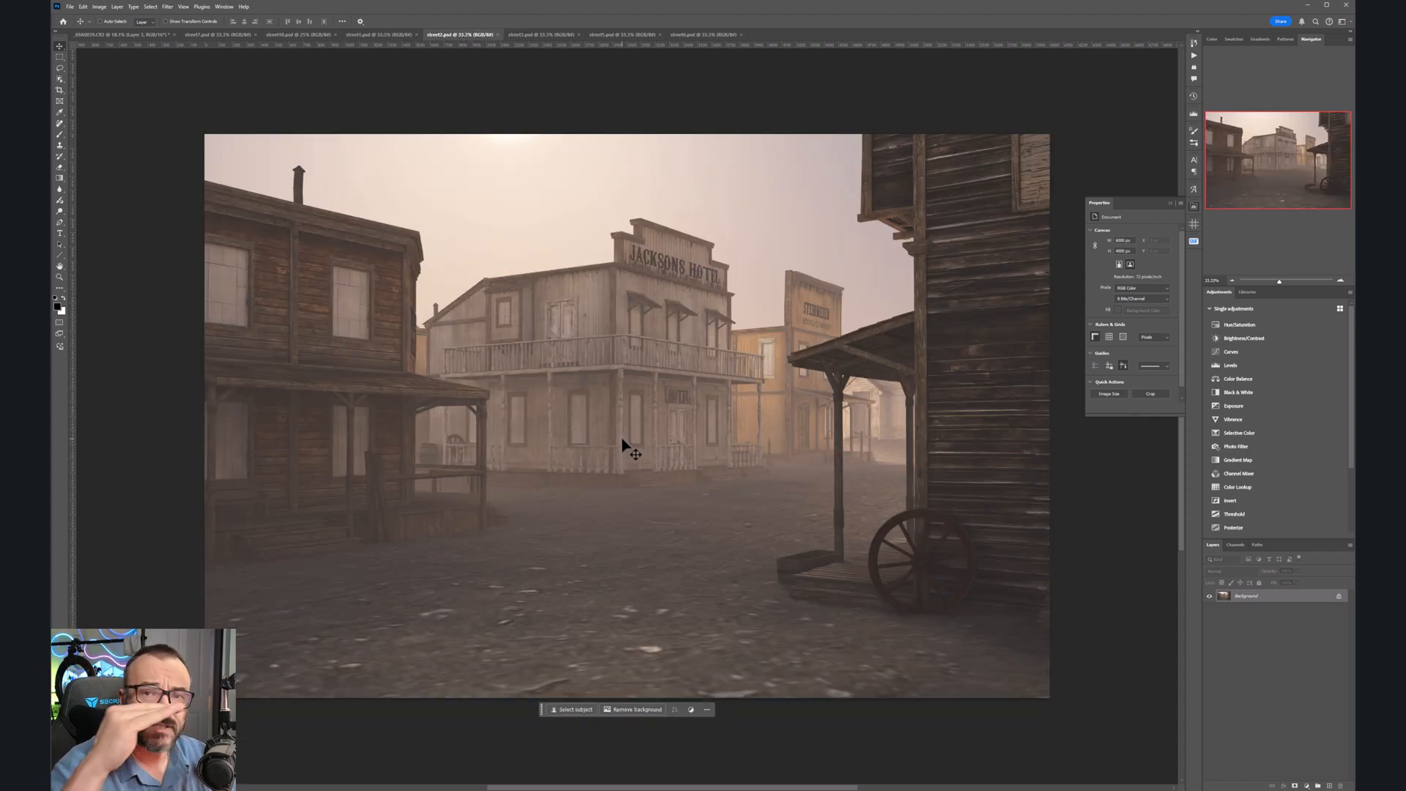
left_click_drag(626, 304, 717, 273)
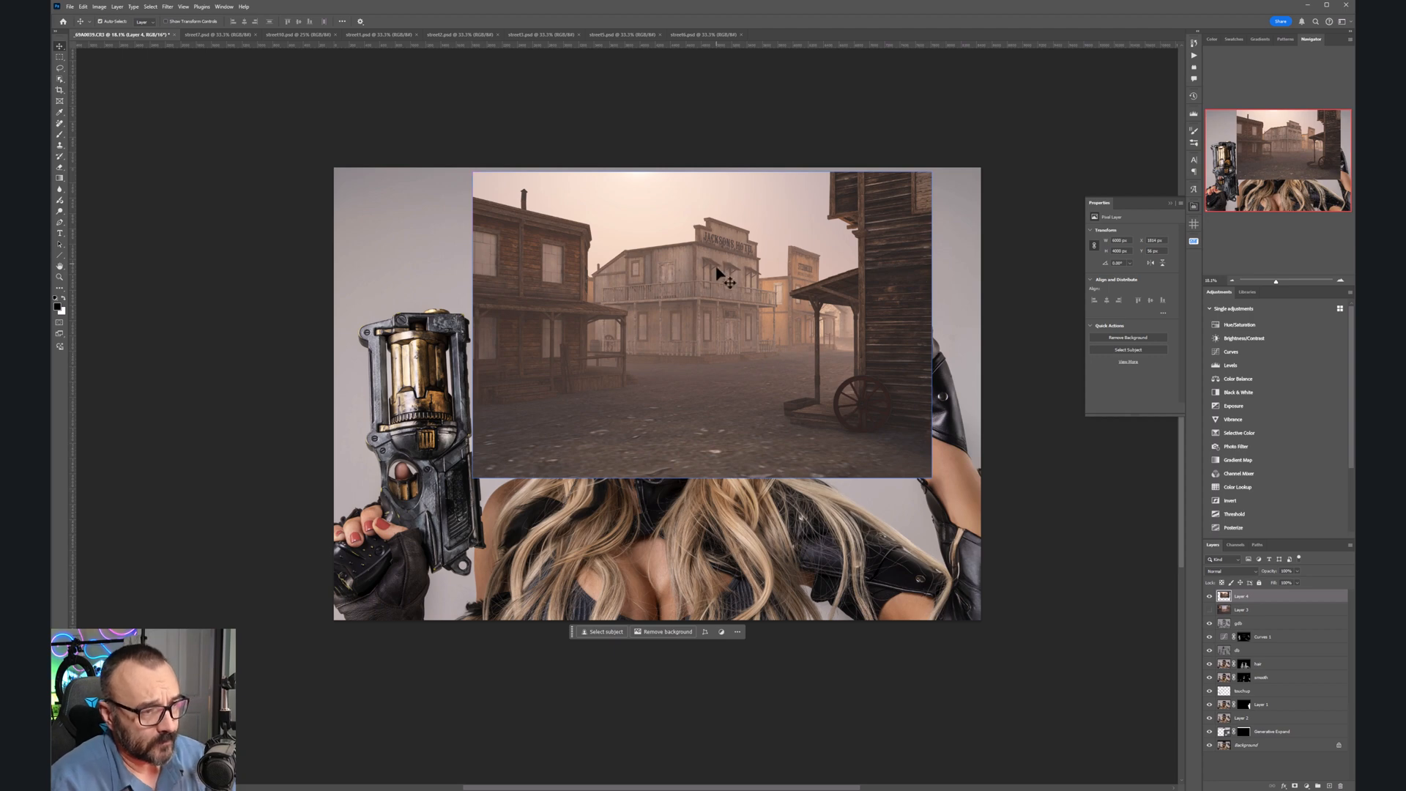
Step: Enlarge the hotel street layer to cover the portrait and set its blend mode to Soft Light
key("ctrl+t")
left_click_drag(477, 476, 282, 774)
left_click_drag(509, 378, 615, 324)
key("Return")
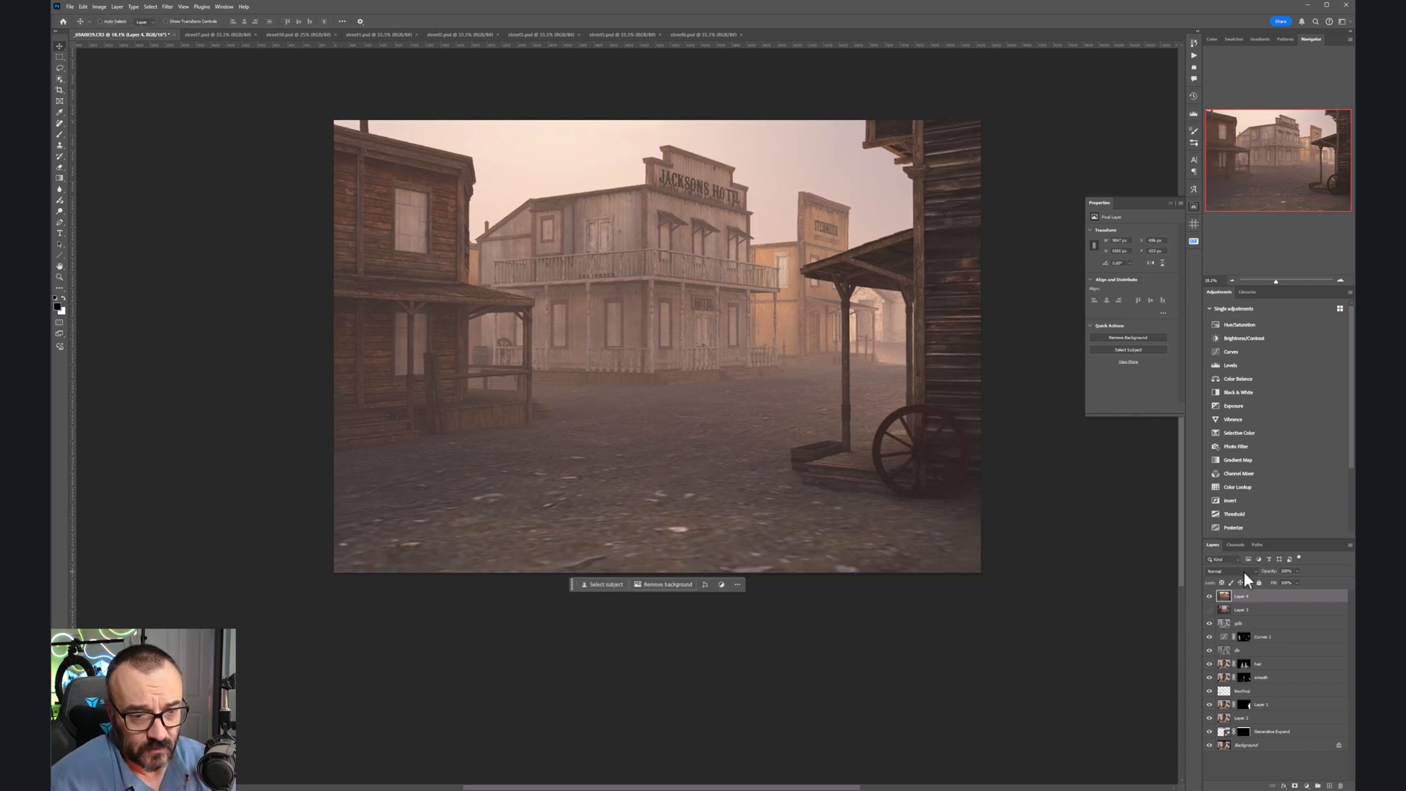
left_click(1244, 569)
left_click(1242, 694)
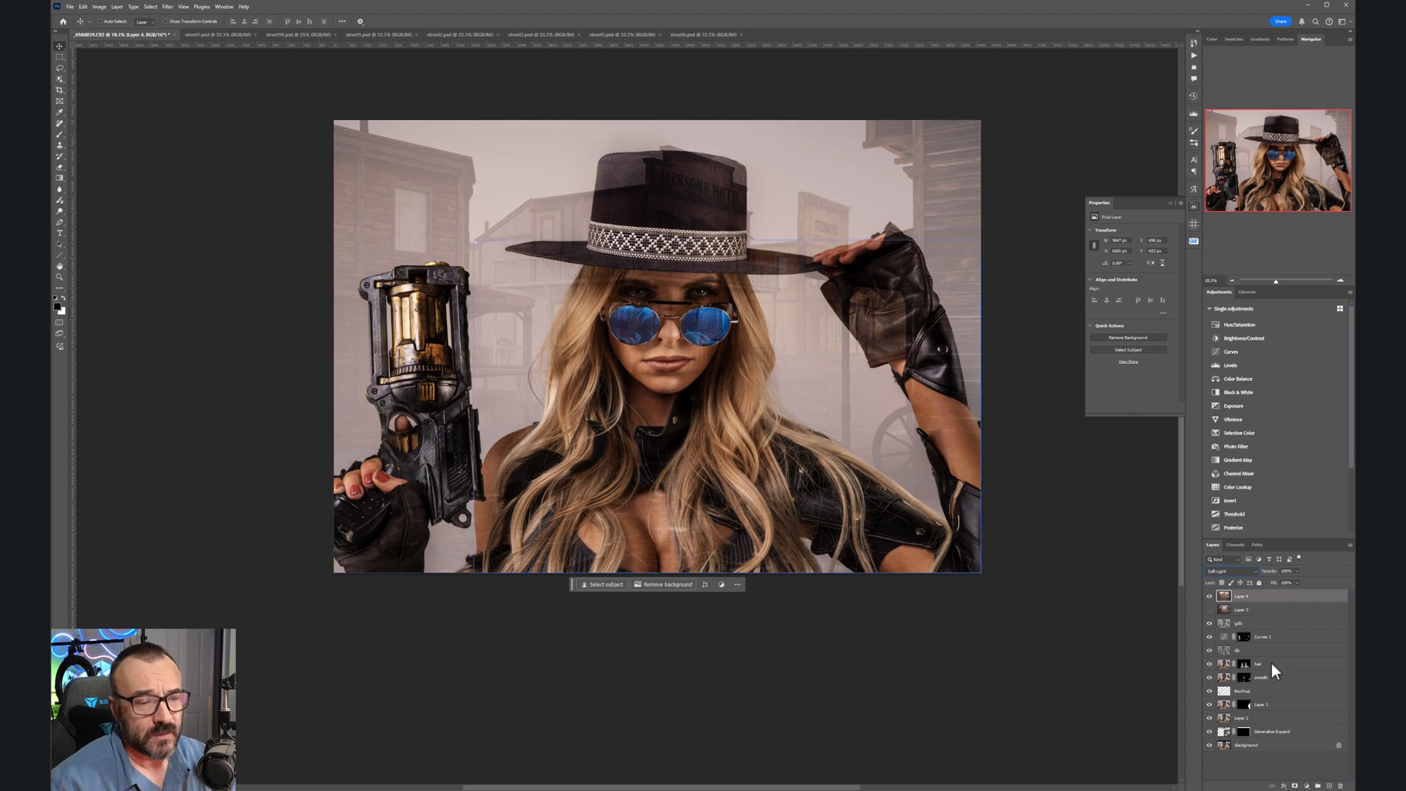
Step: Try two crossing diagonal black brush strokes at 100% opacity on a new layer over the portrait, and undo them
left_click(1329, 786)
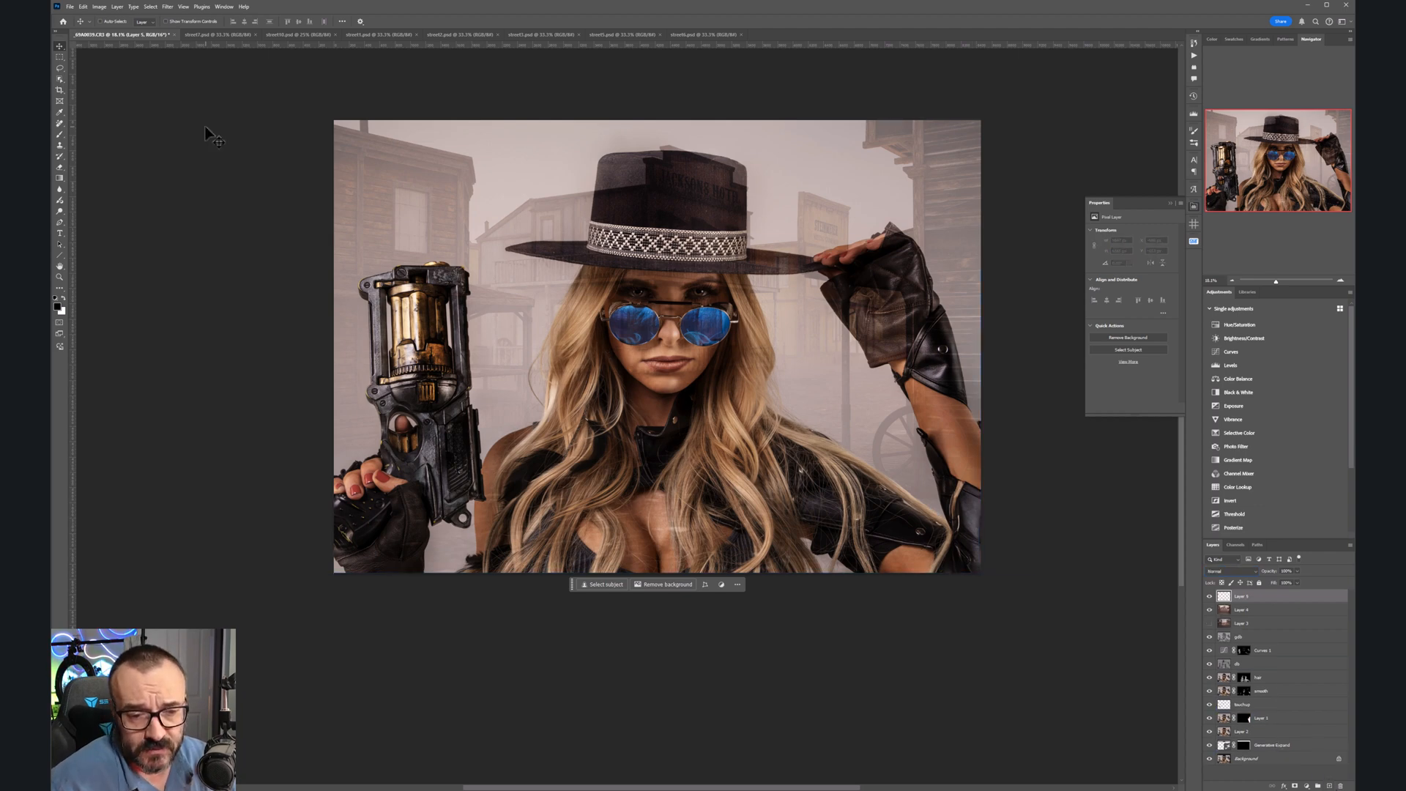
left_click(61, 136)
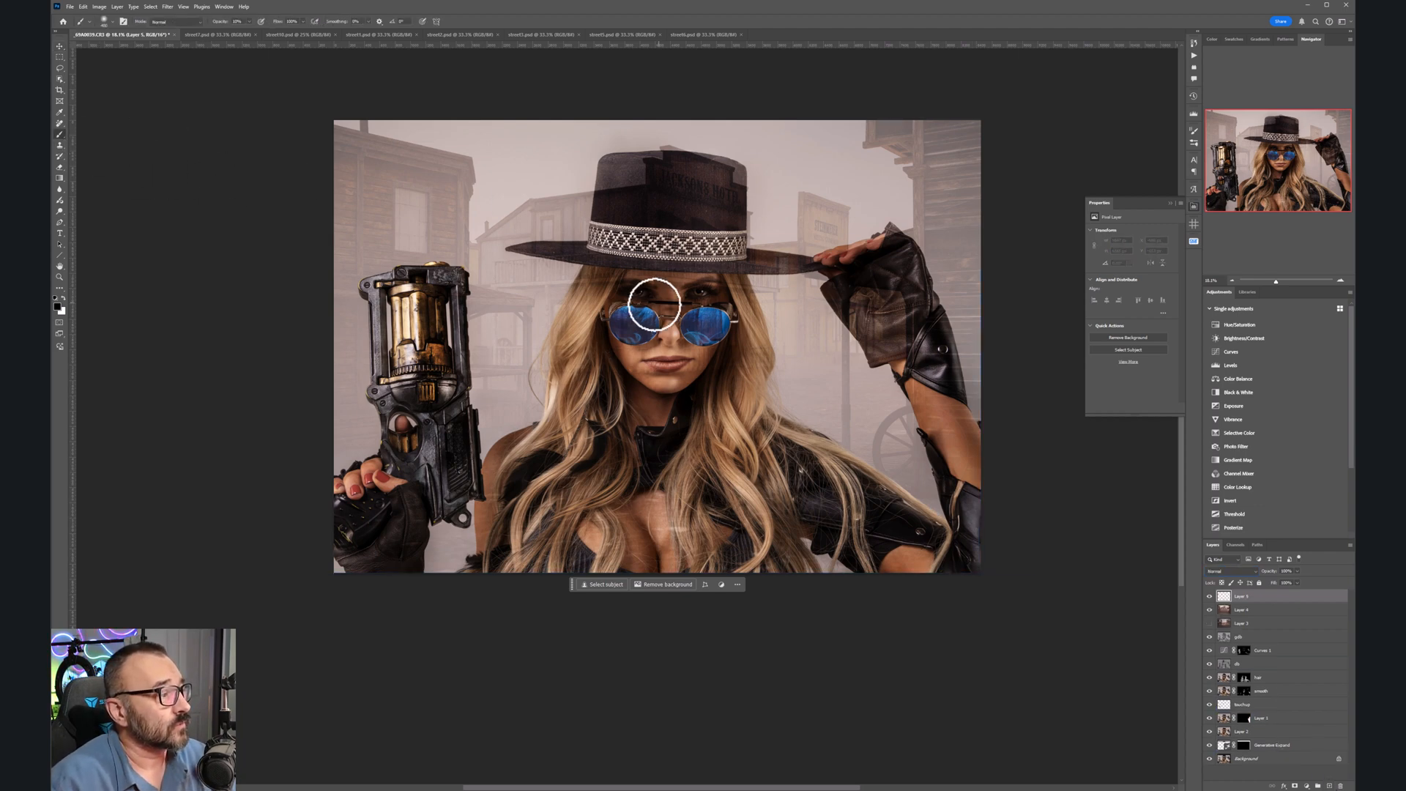
key("0")
mouse_move(312, 110)
left_mouse_down()
mouse_move(563, 217)
mouse_move(977, 432)
left_mouse_up()
left_click_drag(1017, 235, 500, 466)
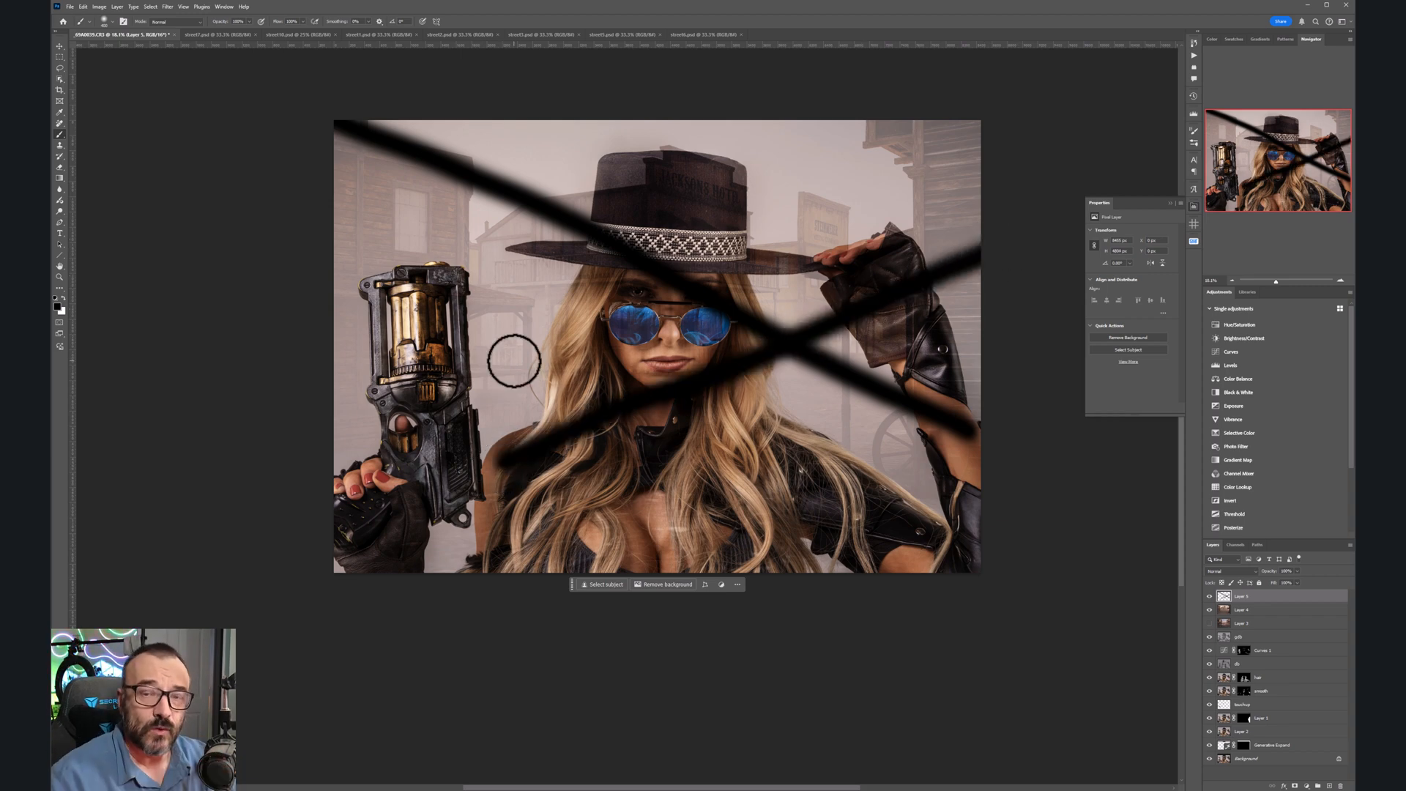
key("ctrl+z")
key("ctrl+z")
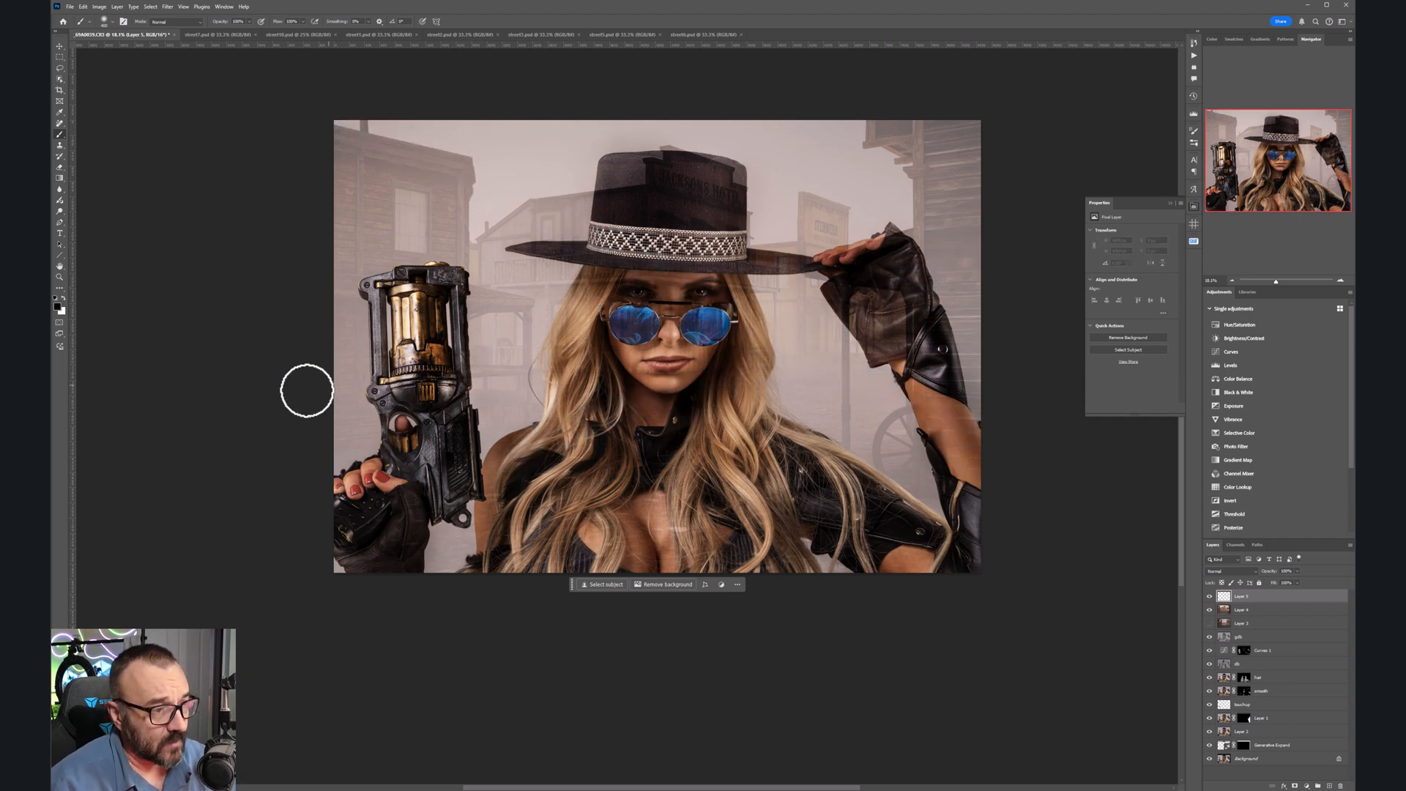
Step: Paint a horizontal black stroke across the chest, and try two diagonals converging at the chin, undoing only the diagonals
mouse_move(352, 436)
left_mouse_down()
mouse_move(731, 460)
mouse_move(1029, 462)
left_mouse_up()
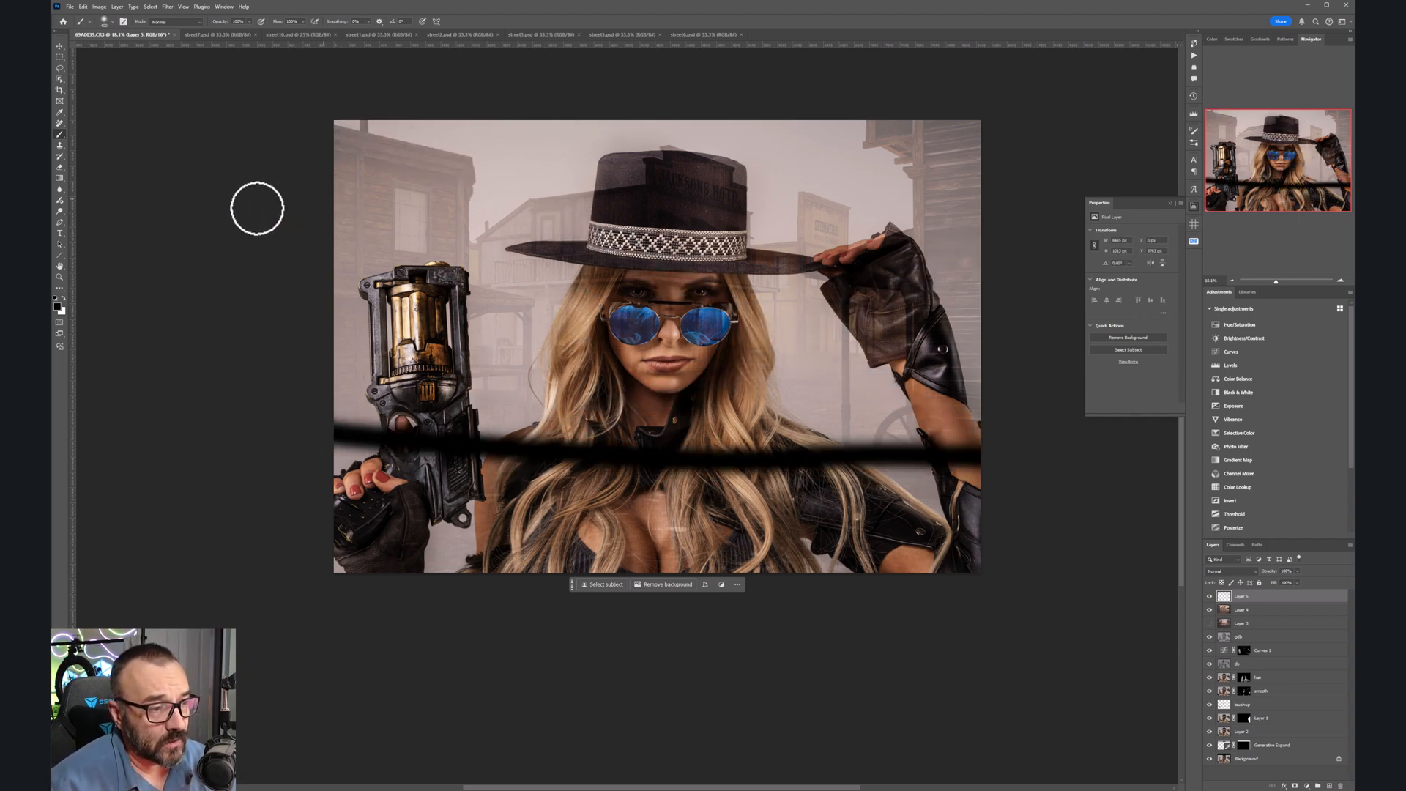
left_click_drag(197, 110, 692, 384)
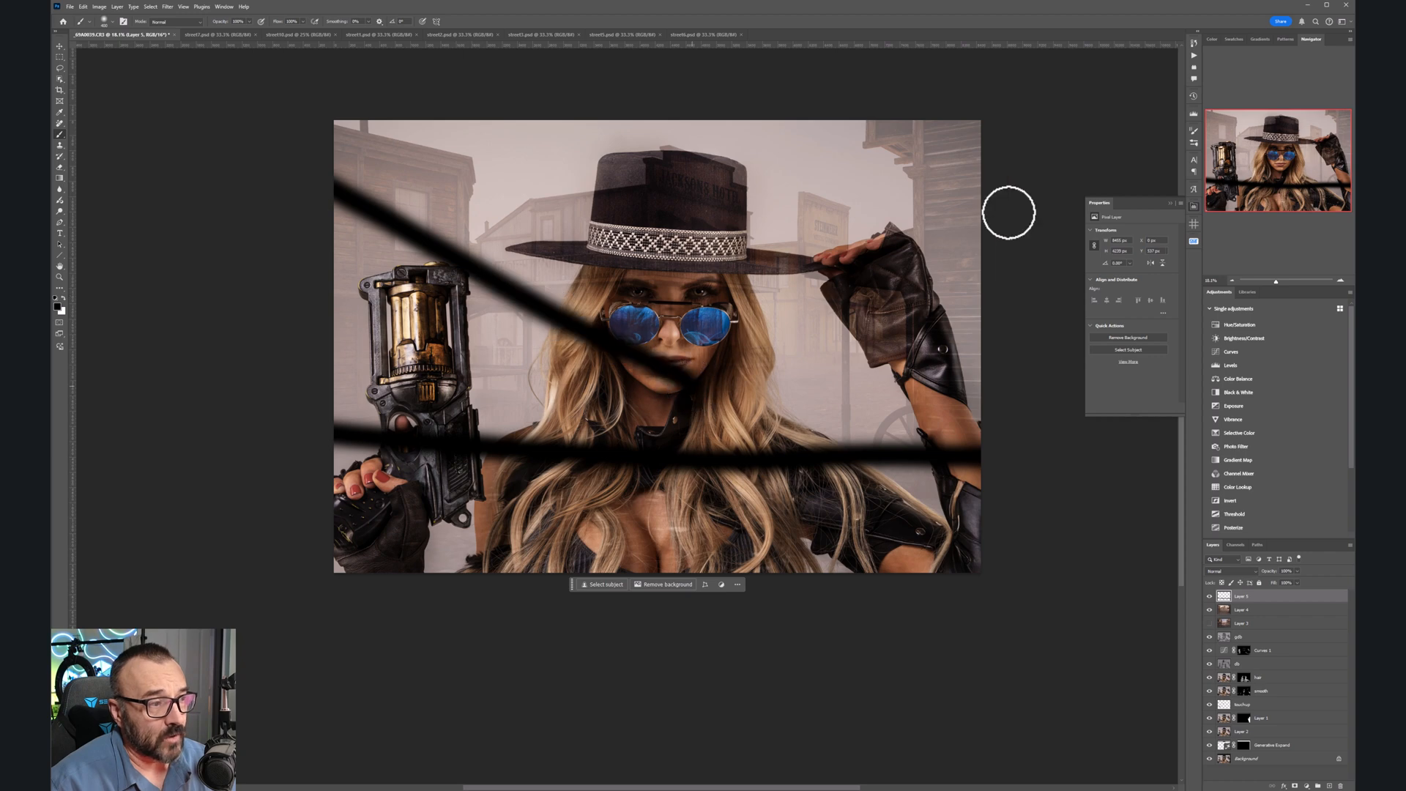
left_click_drag(1049, 108, 677, 377)
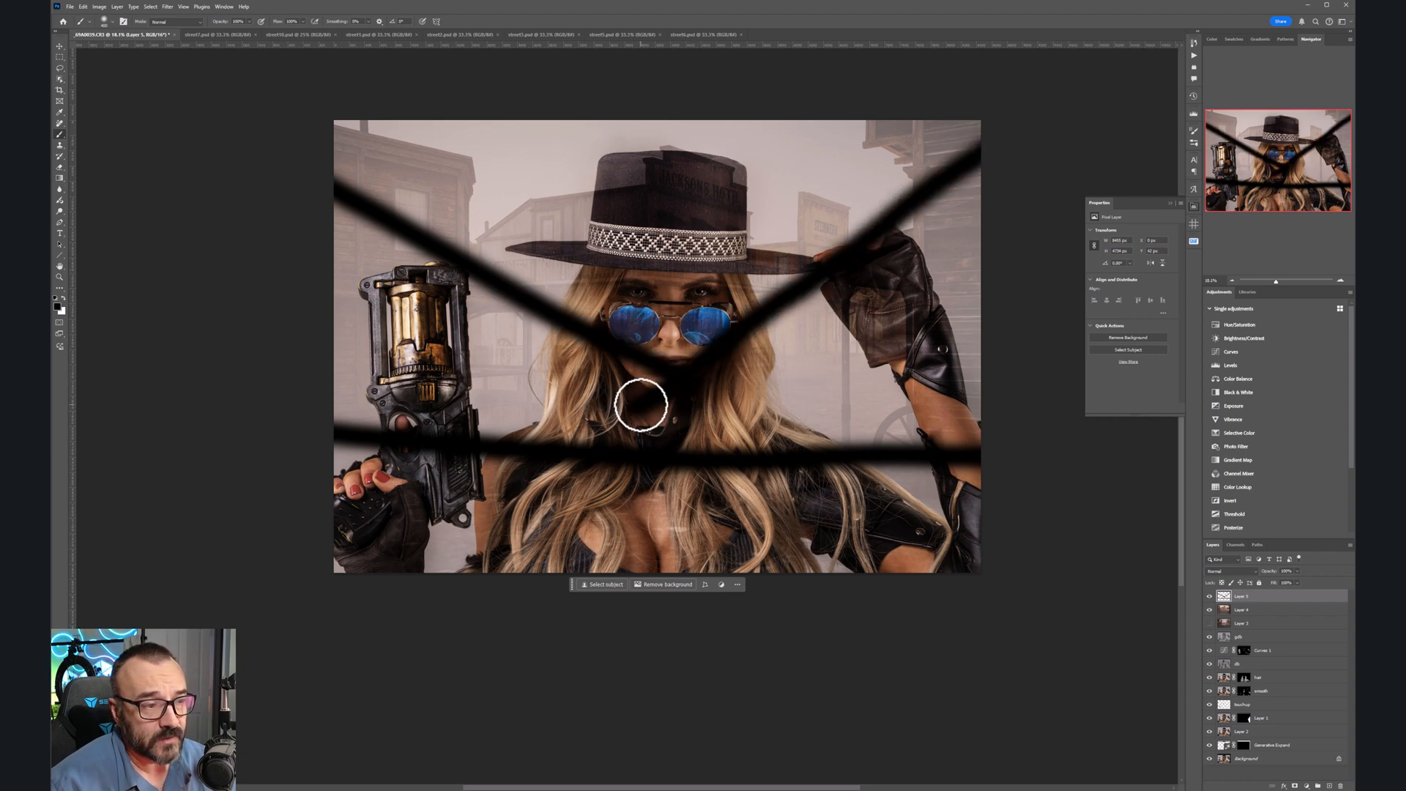
key("ctrl+z")
key("ctrl+z")
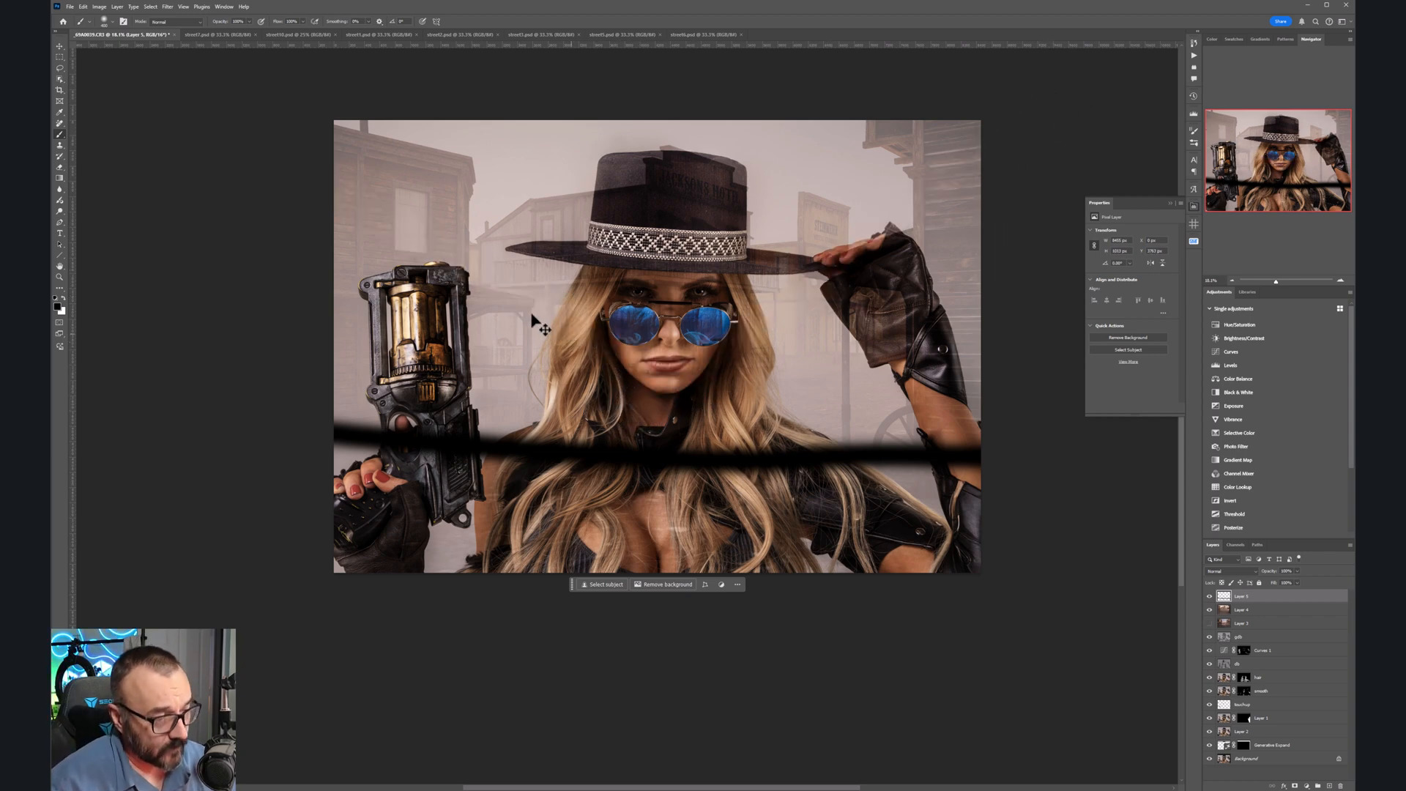
Step: Try a horizontal black stroke across the hat, and undo it together with the stroke across the chest
mouse_move(293, 236)
left_mouse_down()
mouse_move(590, 220)
mouse_move(1042, 226)
left_mouse_up()
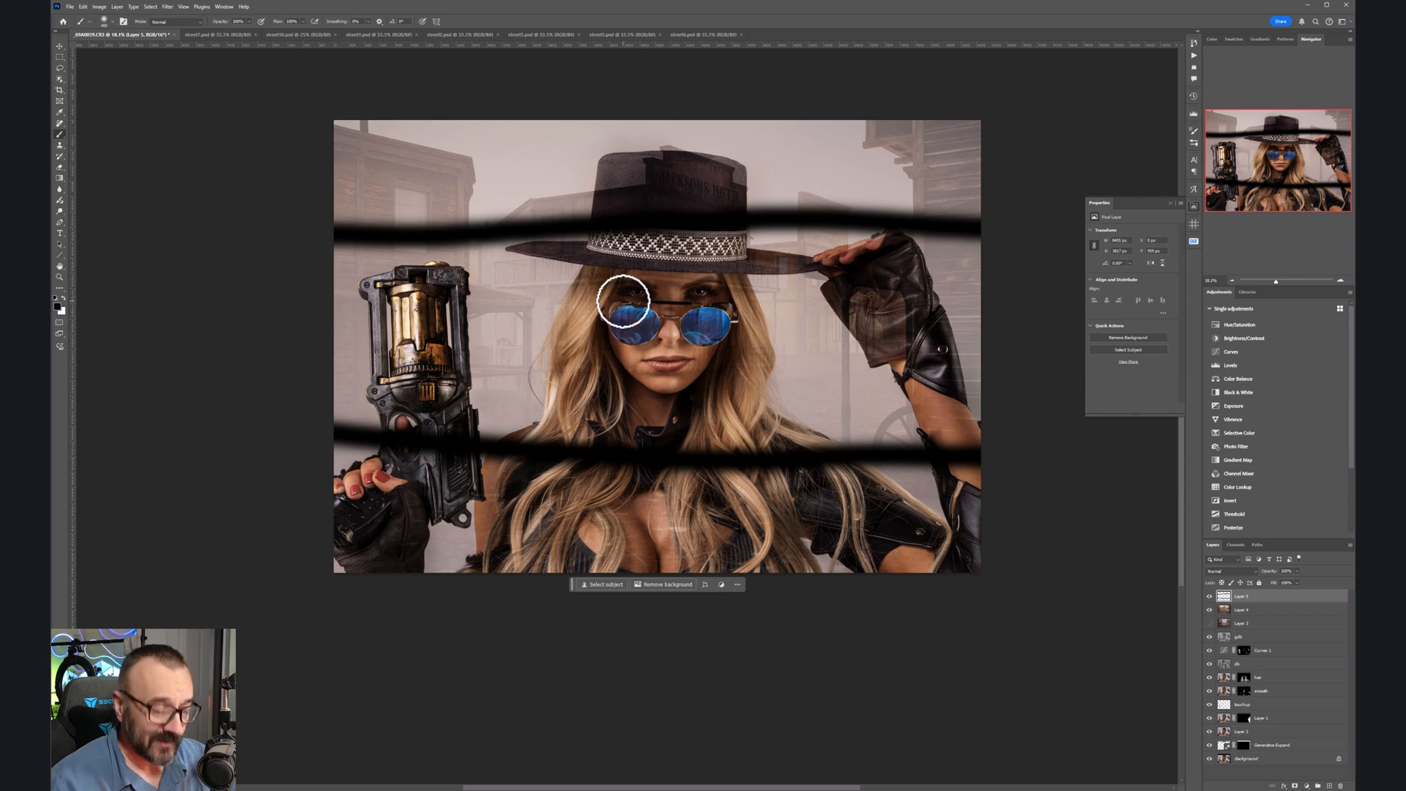
key("ctrl+z")
key("ctrl+z")
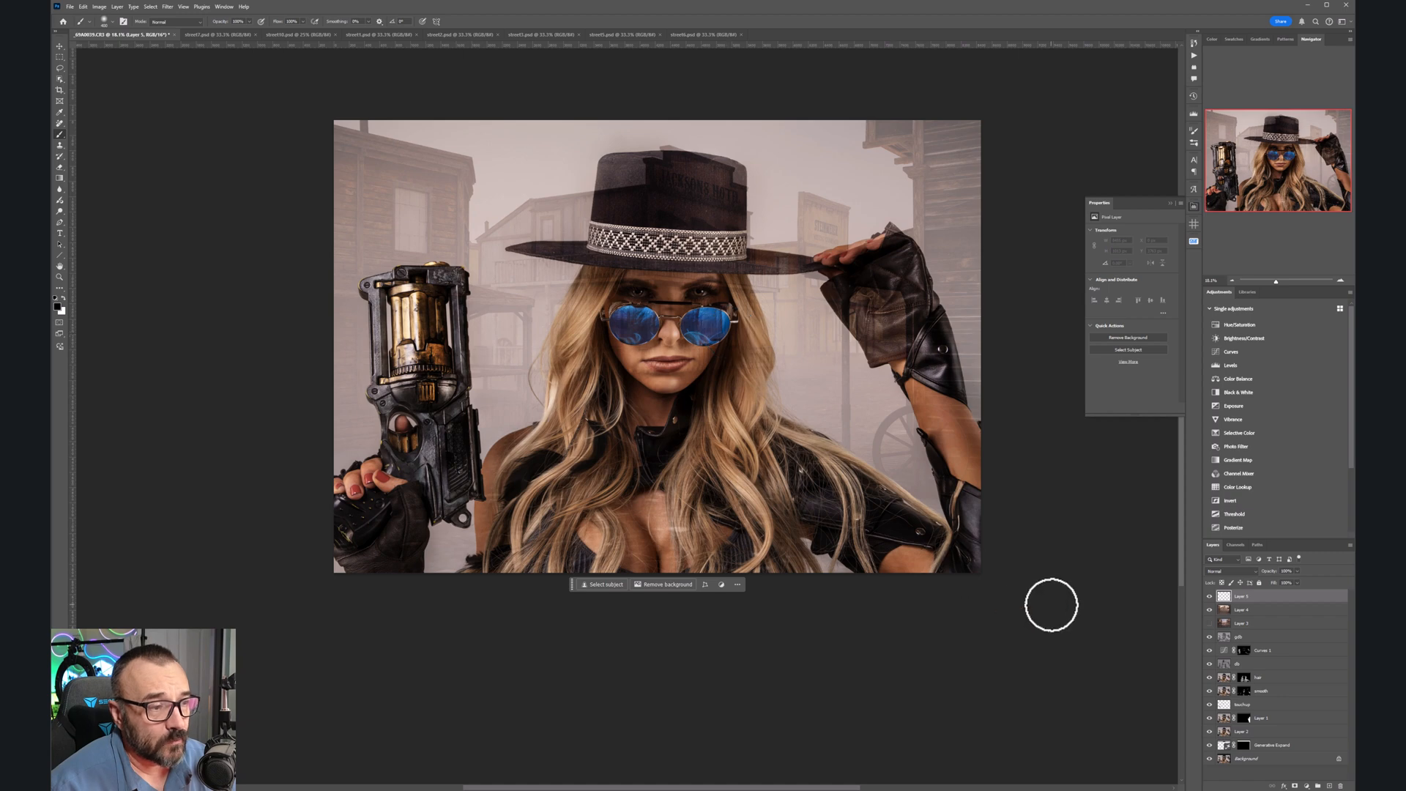
Step: Show the saloon street layer instead of the hotel layer, and reposition it so the full saloon sign sits above the gun
left_click(1210, 609)
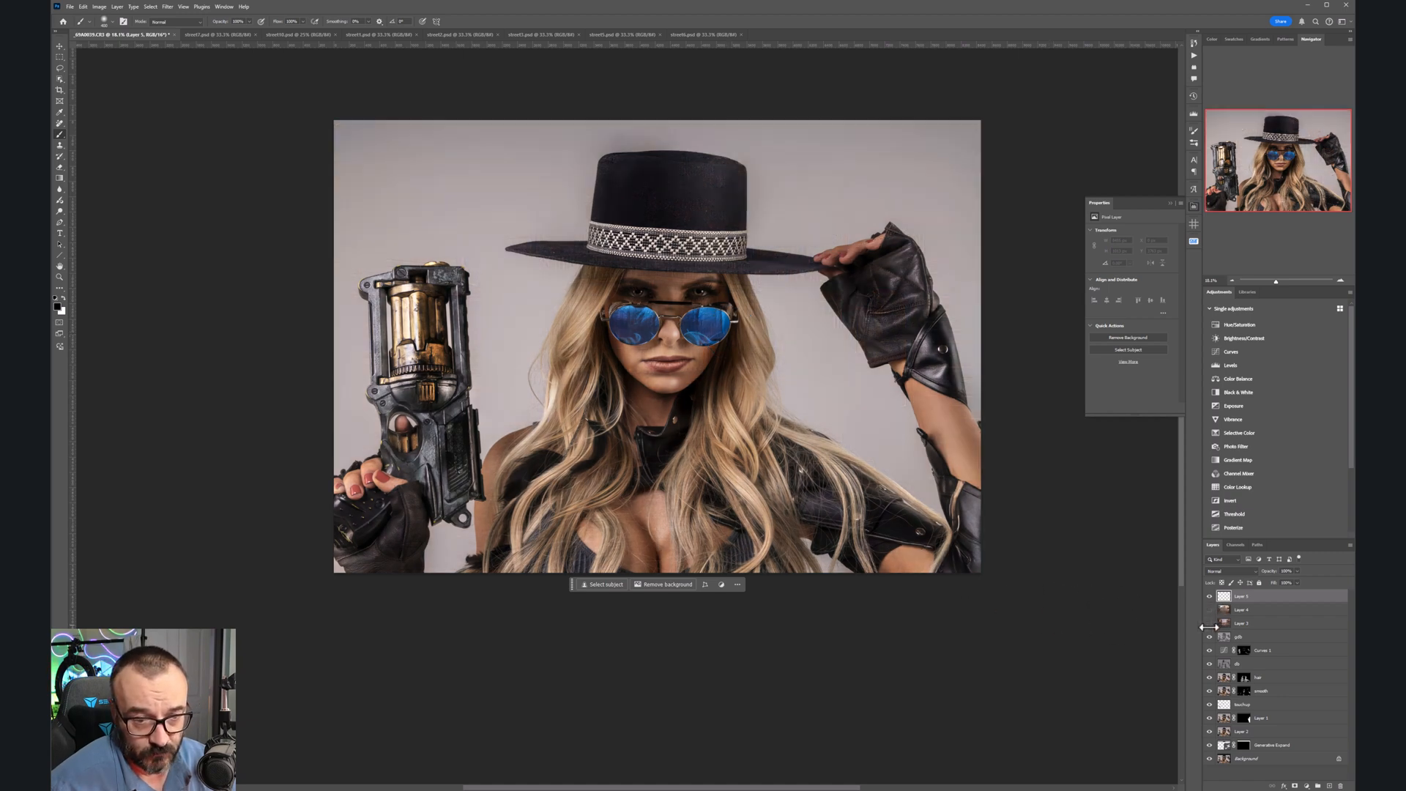
left_click(1210, 623)
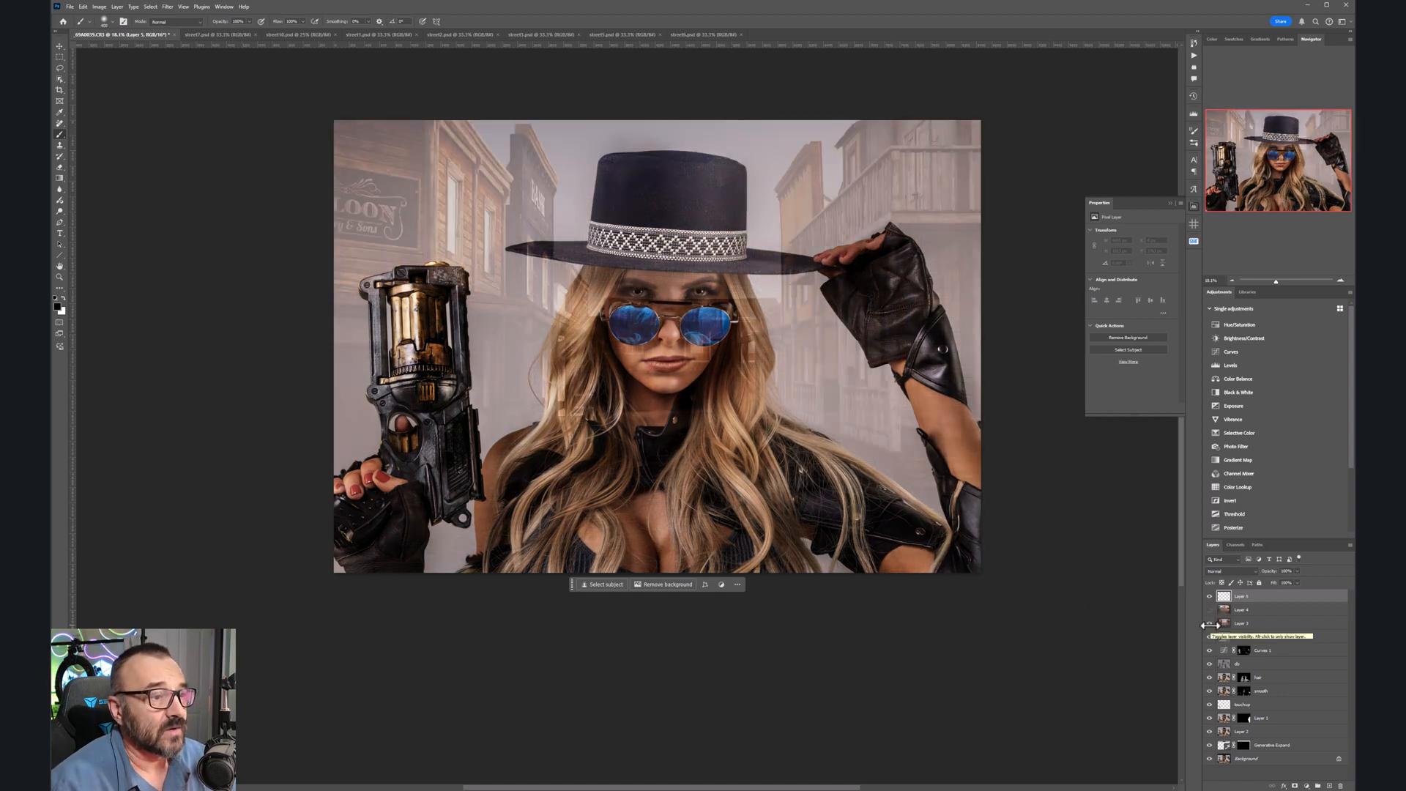
left_click(1251, 623)
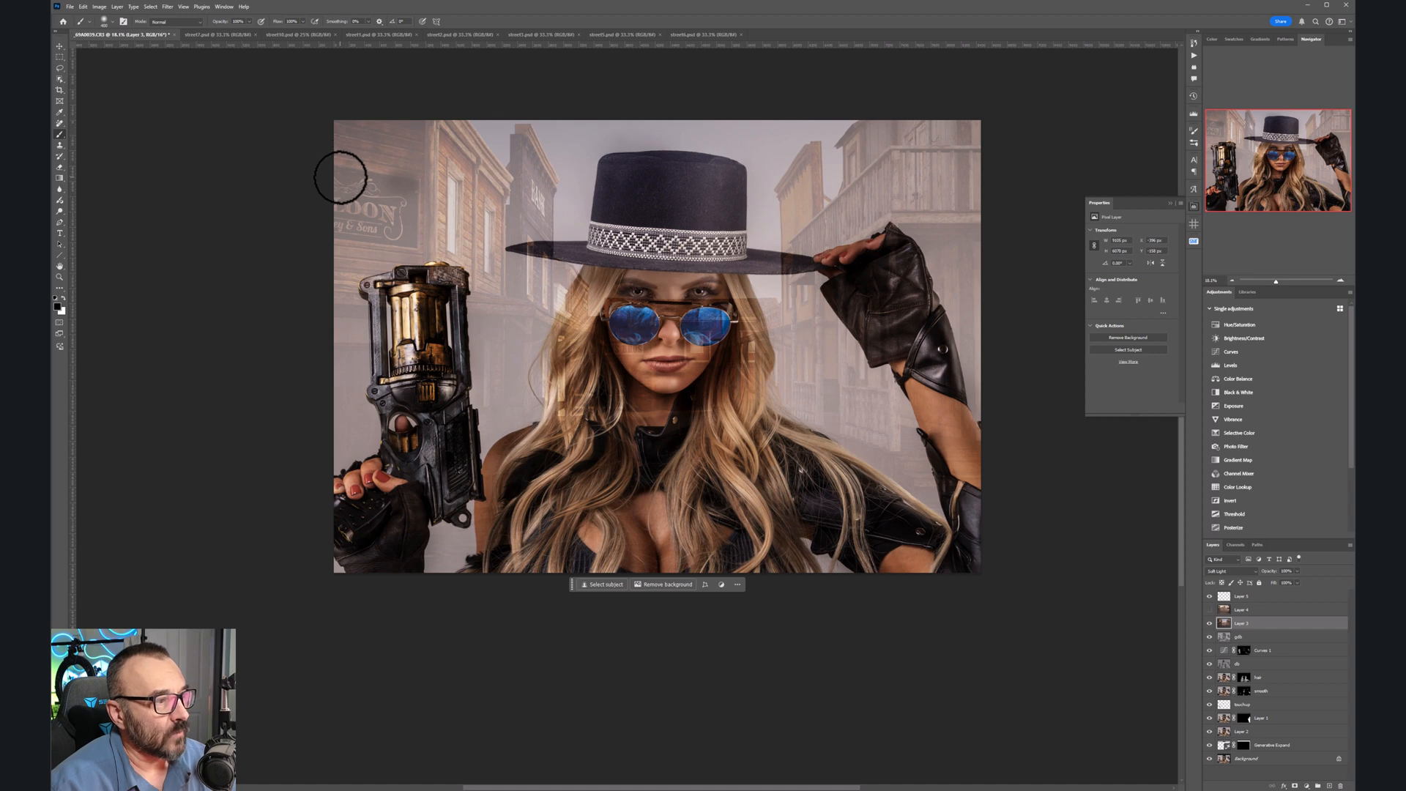
left_click(59, 48)
mouse_move(448, 219)
left_mouse_down()
mouse_move(486, 221)
mouse_move(472, 216)
left_mouse_up()
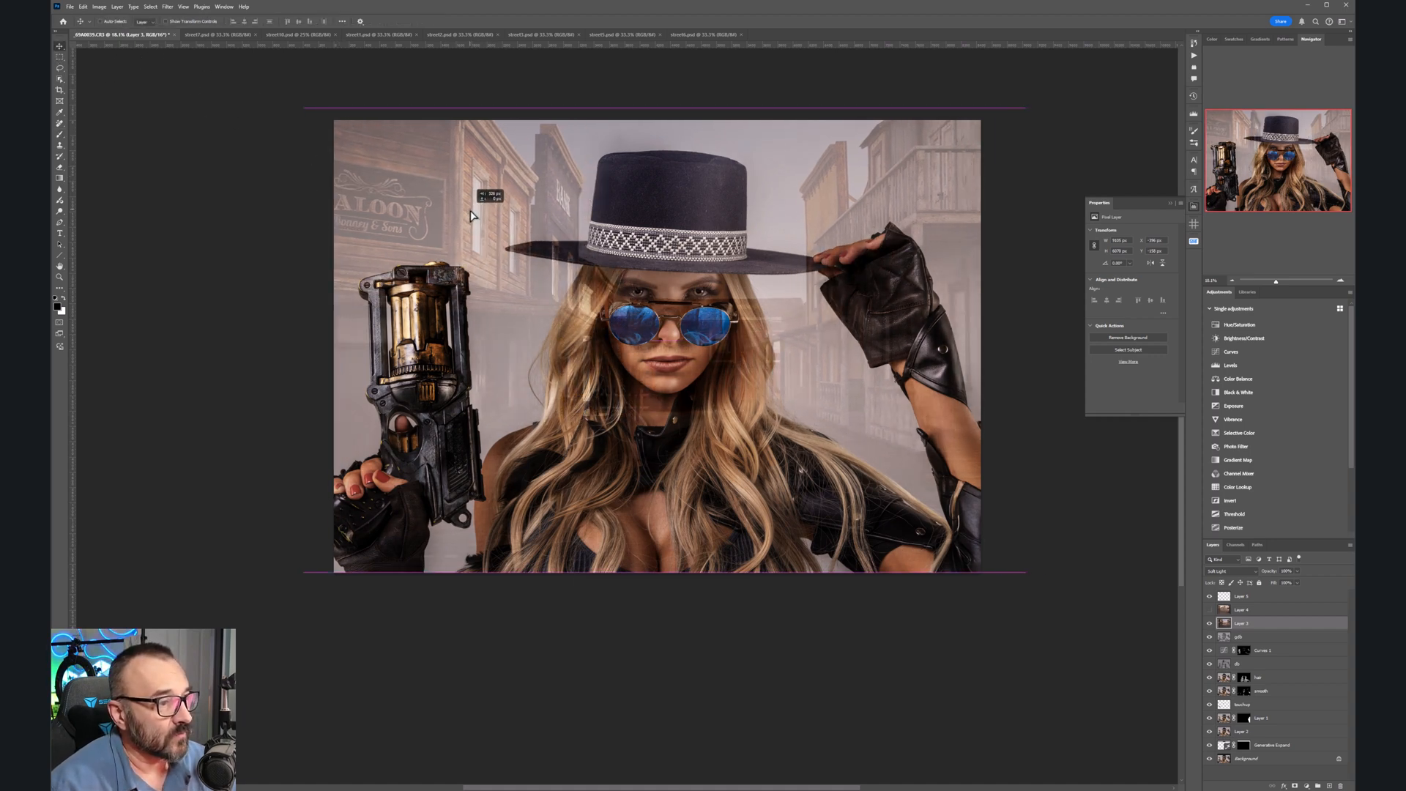
left_click_drag(473, 216, 461, 229)
left_click_drag(462, 229, 463, 228)
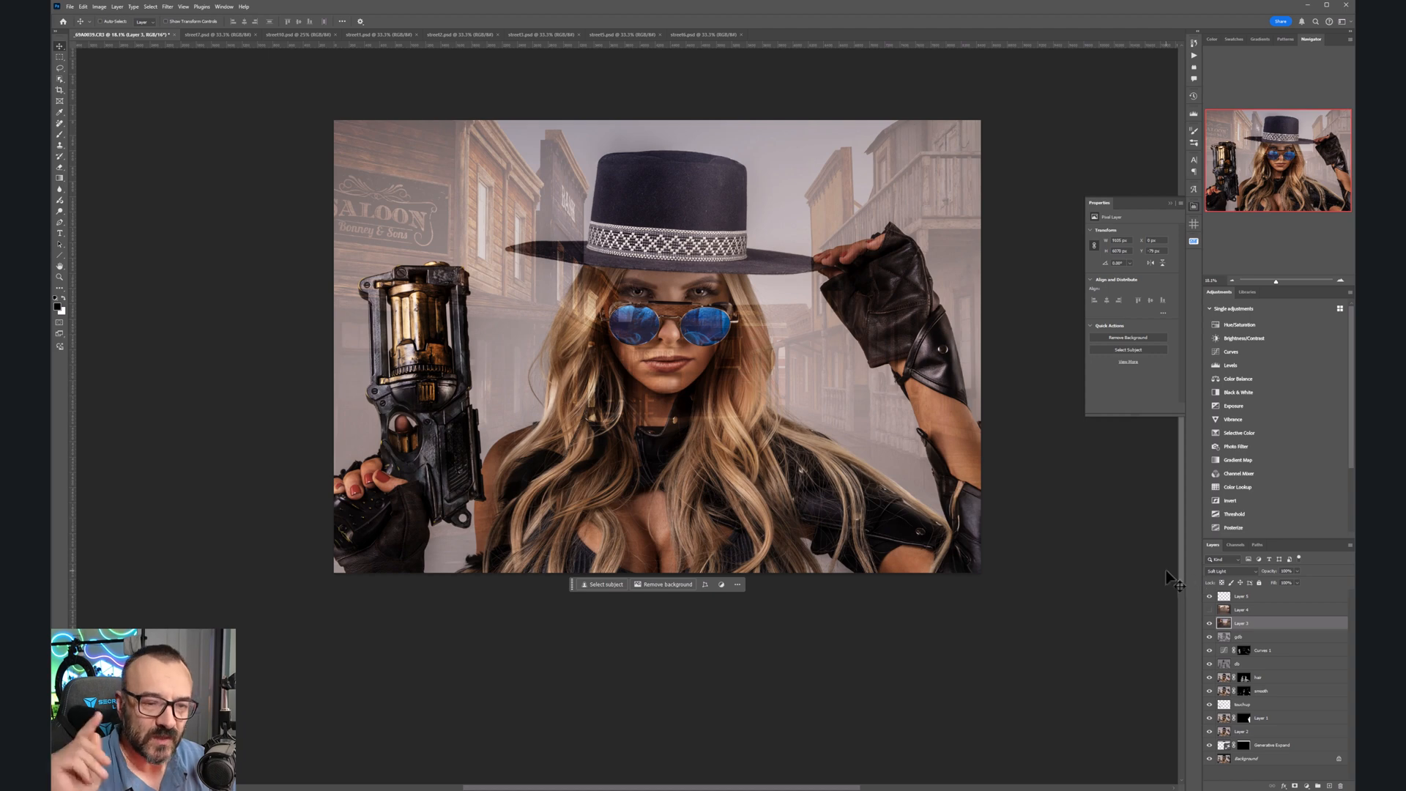
Step: Delete the empty paint layer and the hidden hotel street layer
left_click(1282, 599)
key("Delete")
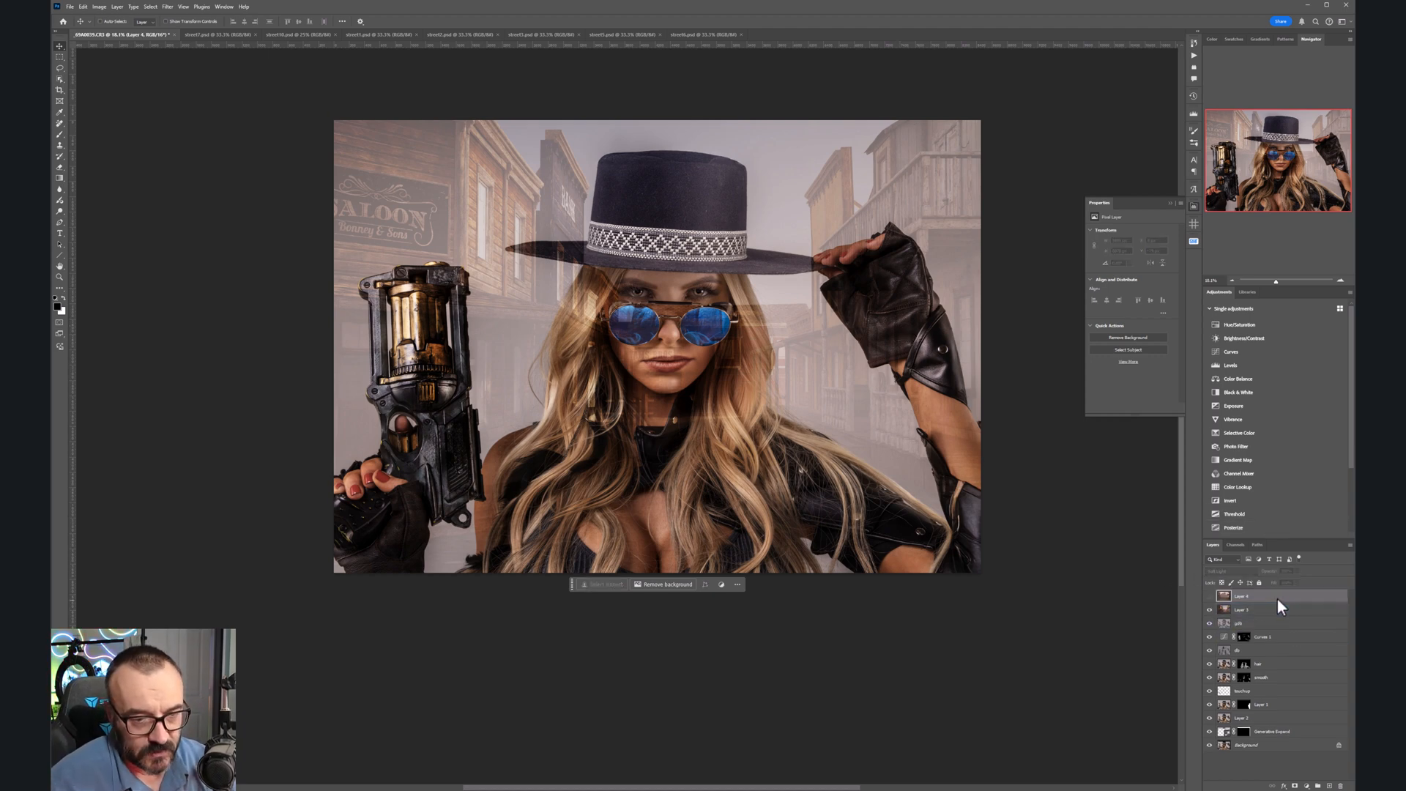
key("Delete")
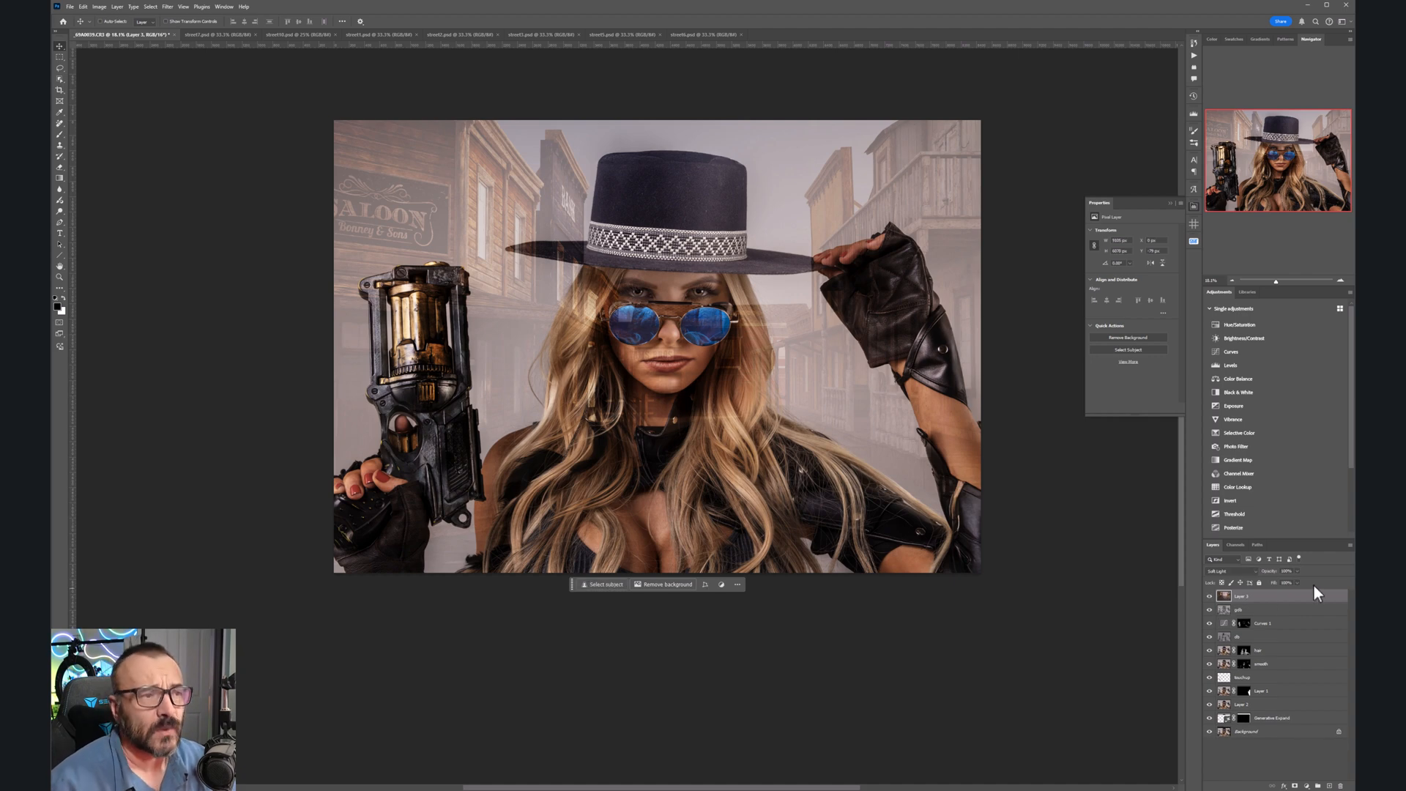
Step: Hide the saloon street layer and stamp all visible portrait layers into a new merged layer directly beneath it
left_click(1209, 595)
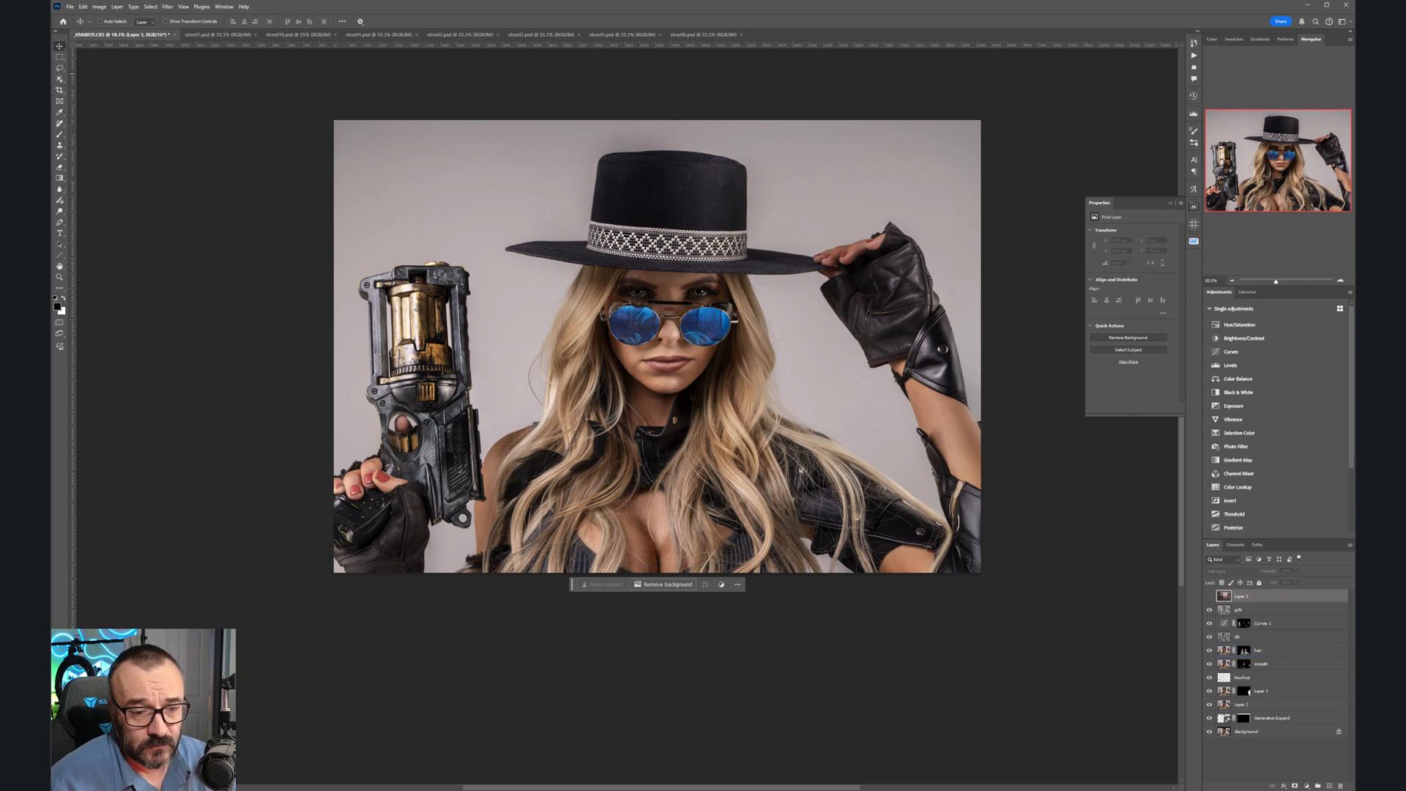
left_click(1285, 609)
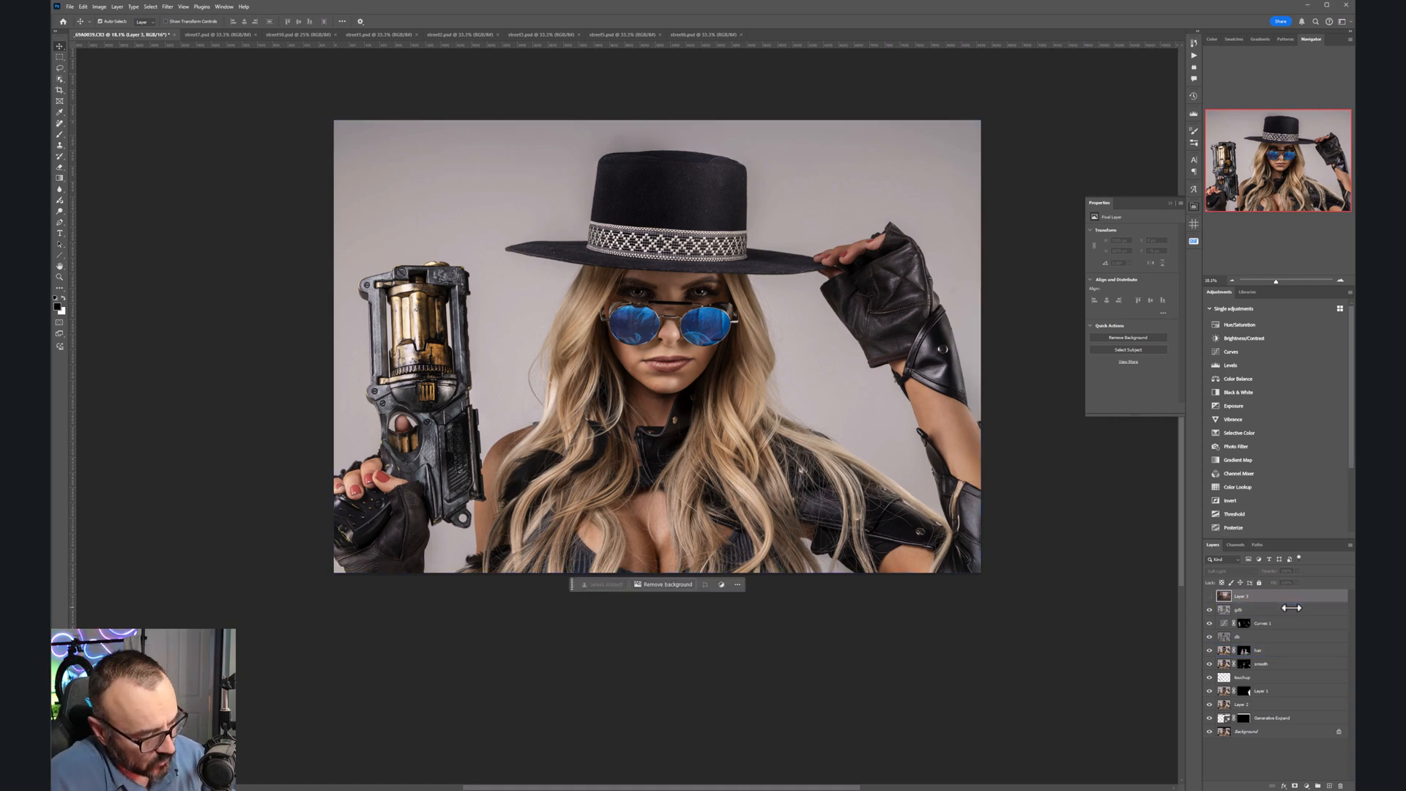
left_click(1301, 610)
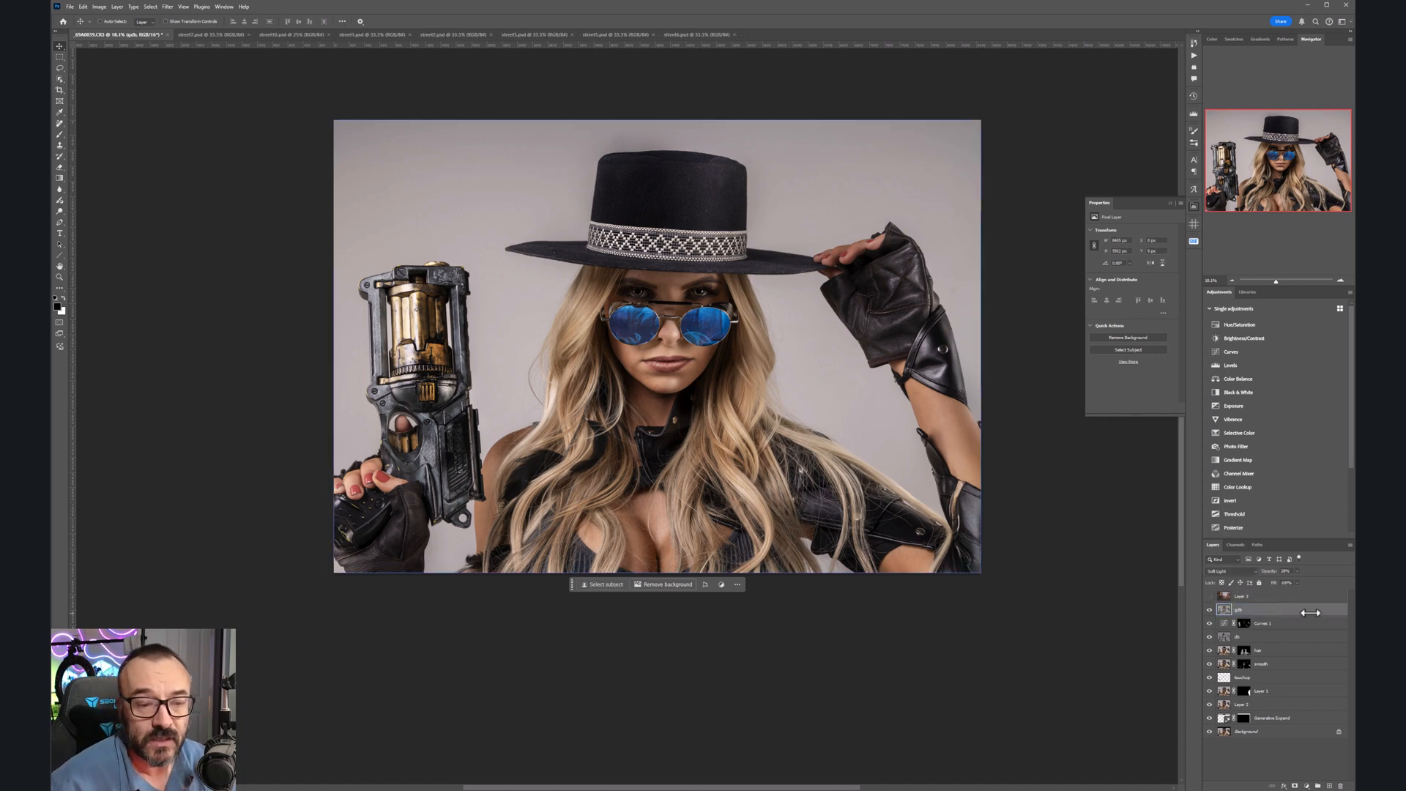
key("ctrl+shift+alt+e")
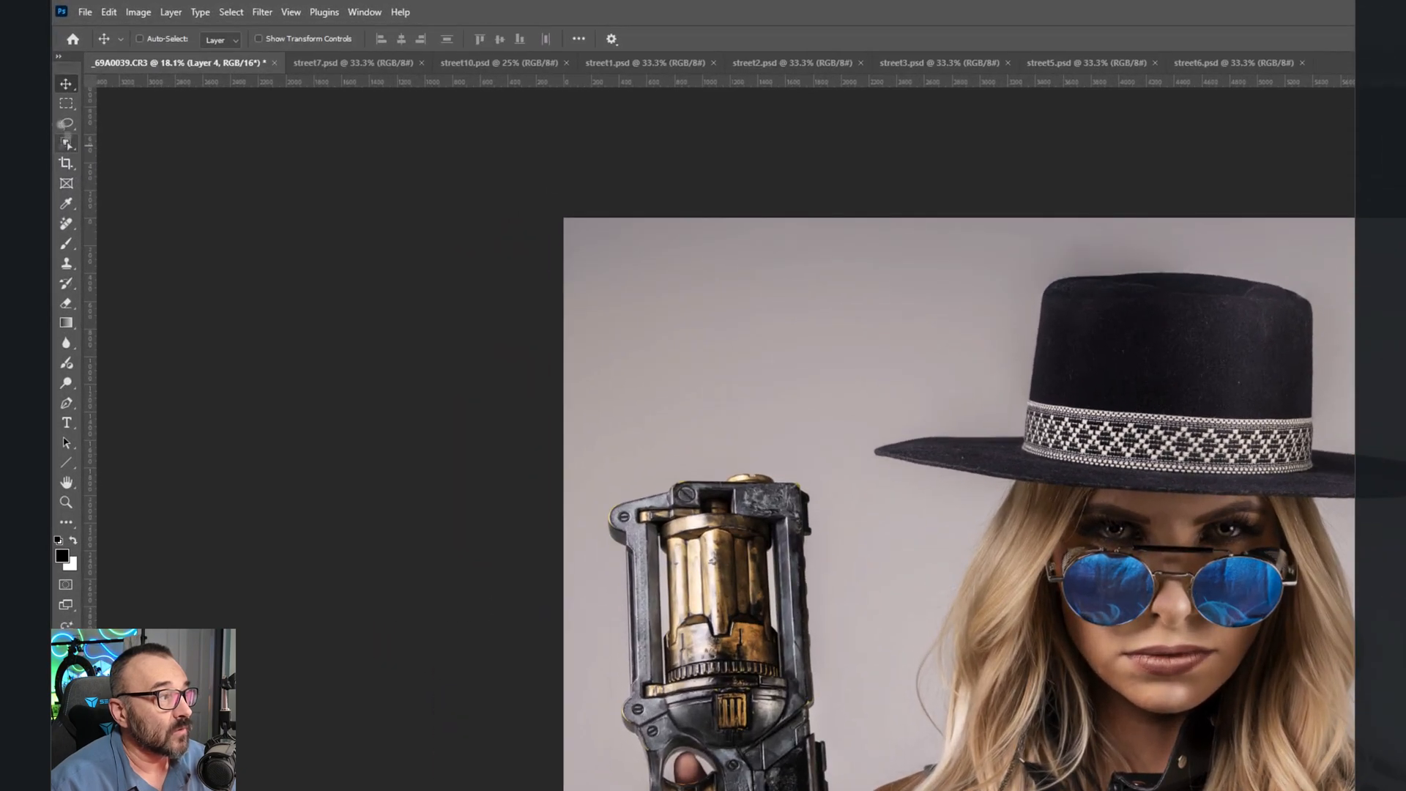
Step: Select the cowgirl using Select Subject with Cloud (Detailed results), and add the gun and the gloved hand holding it to the selection
left_click(64, 122)
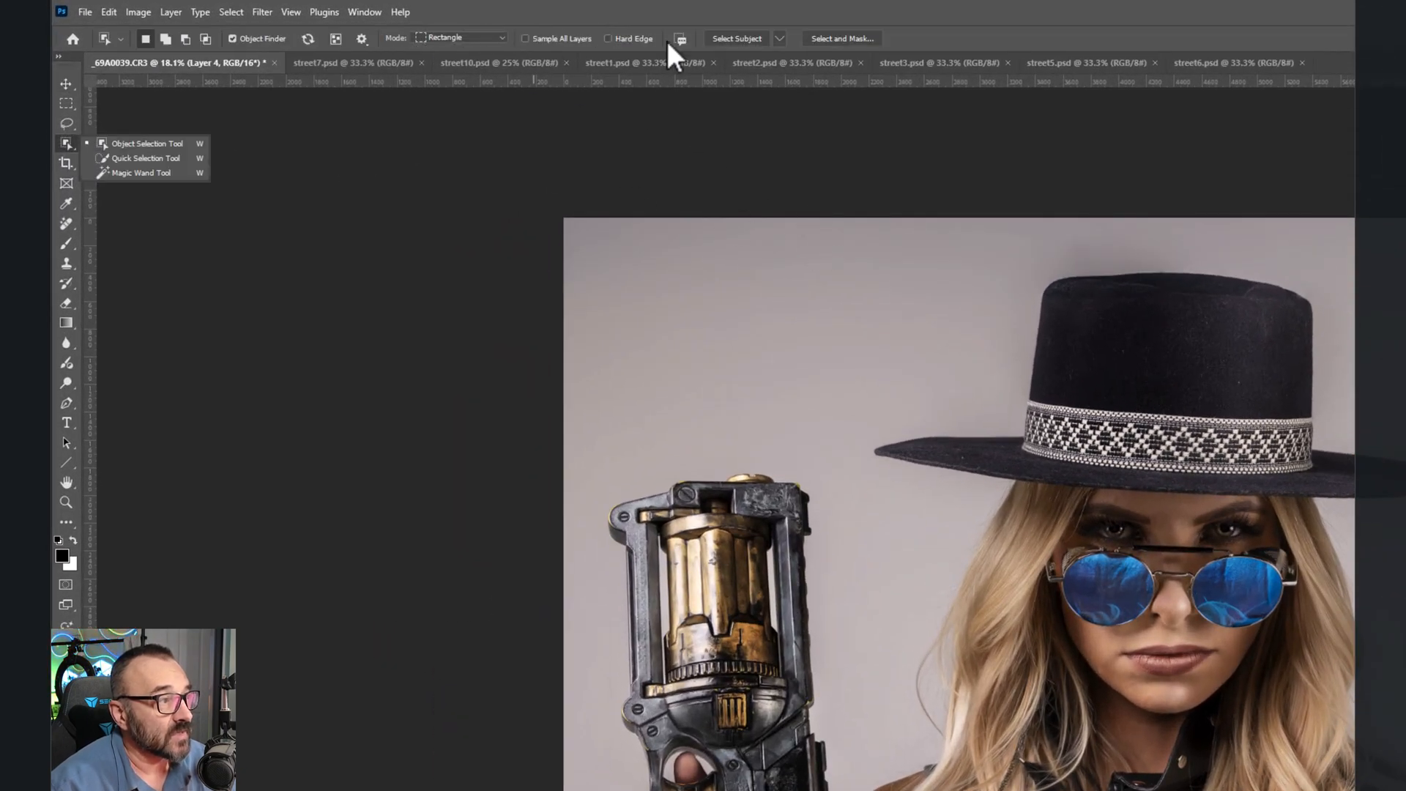
left_click(780, 35)
left_click(780, 37)
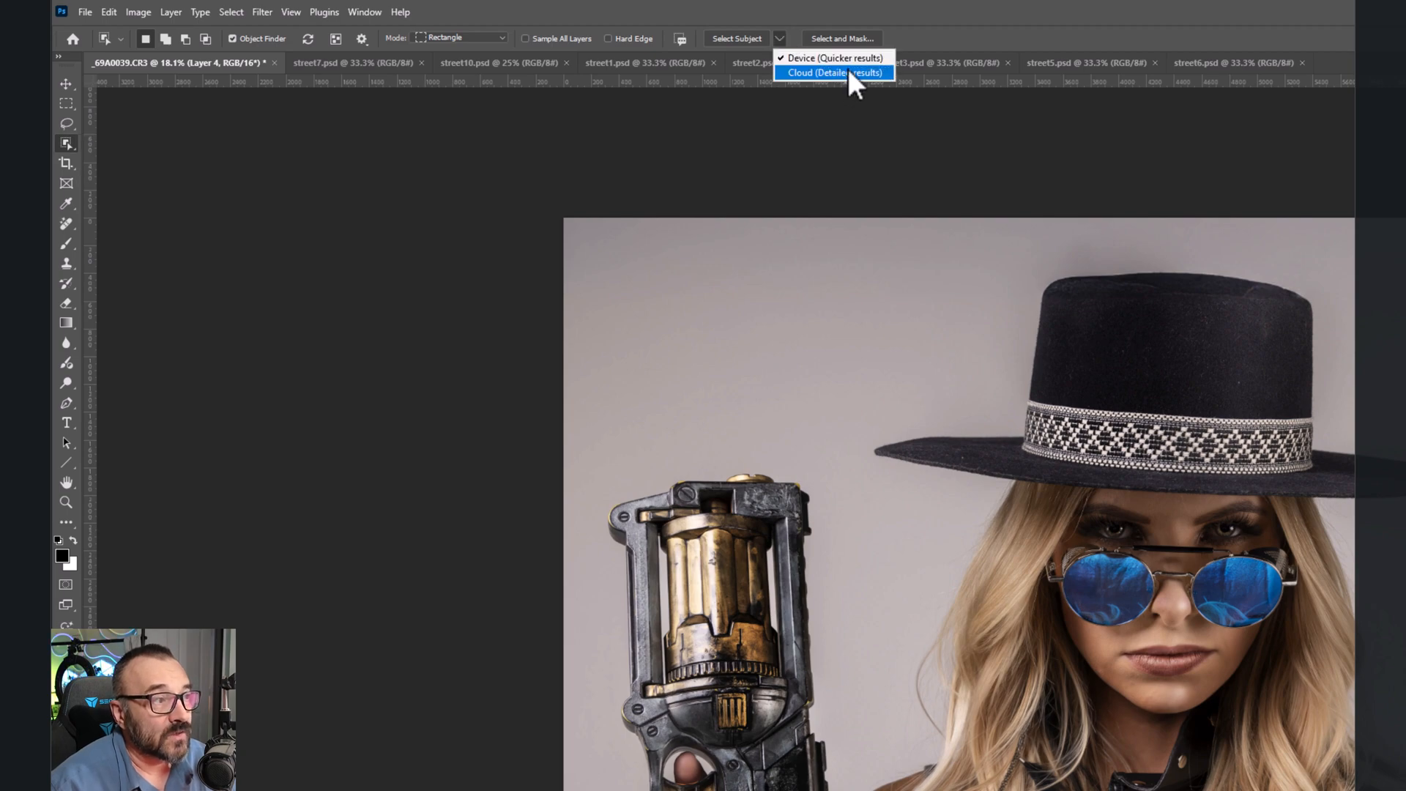
left_click(847, 68)
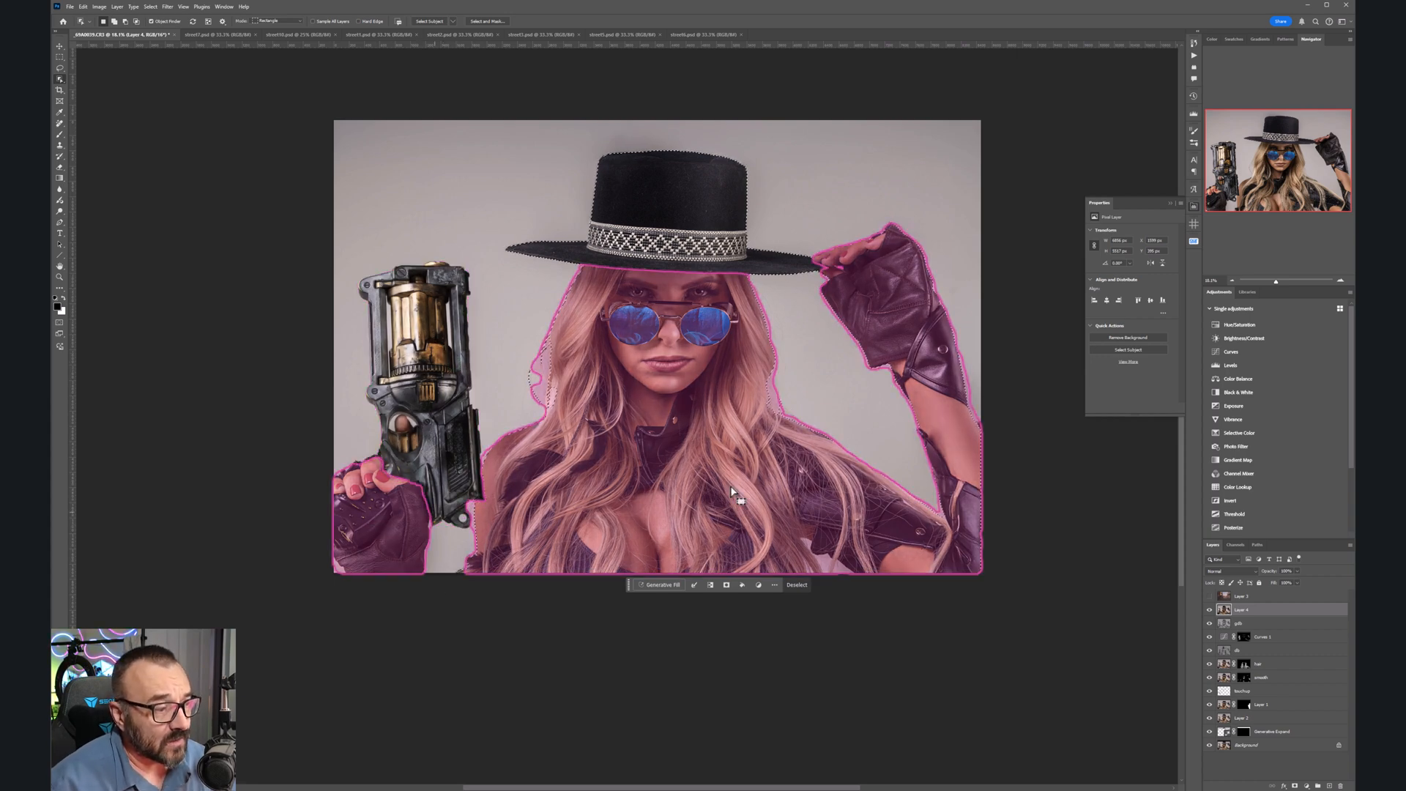
left_click(418, 350)
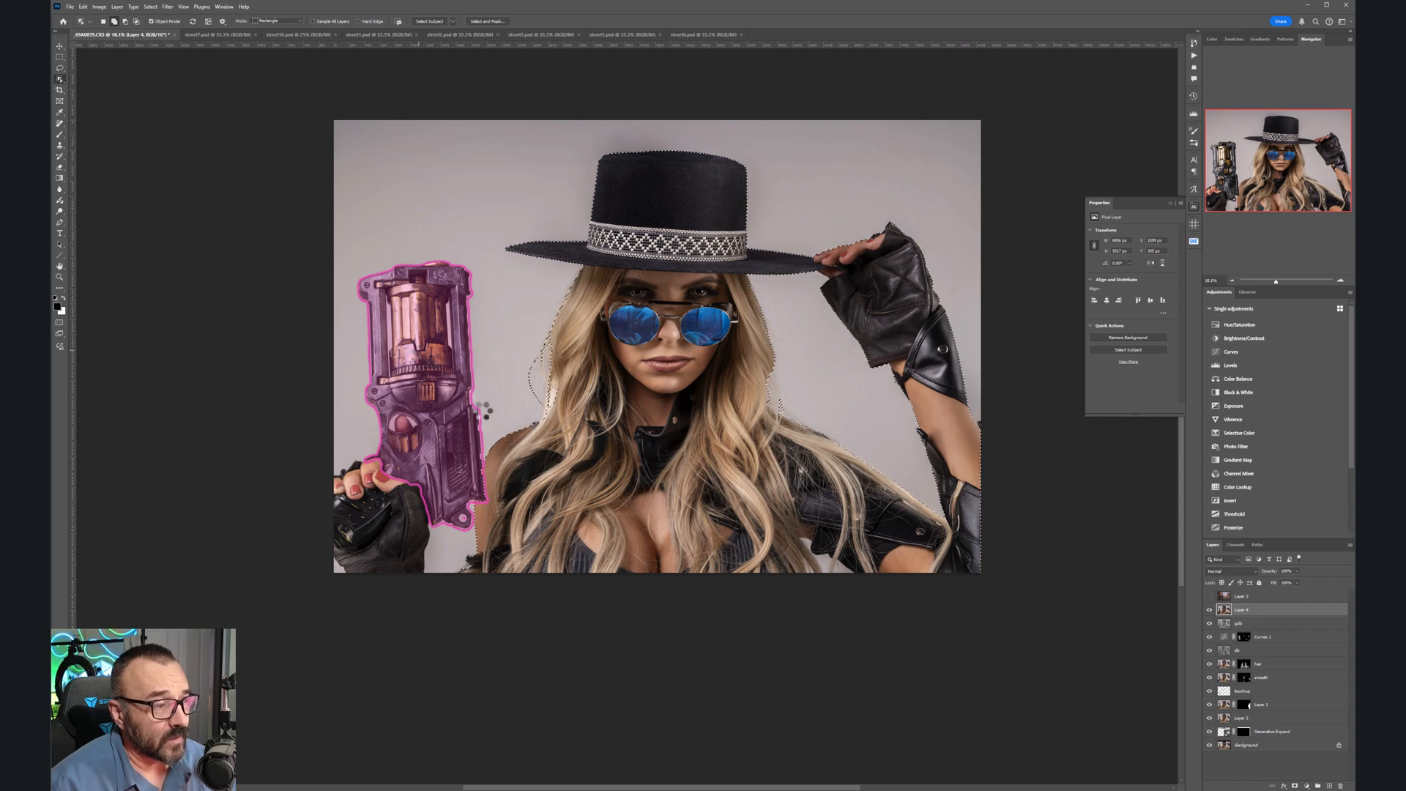
left_click(375, 507)
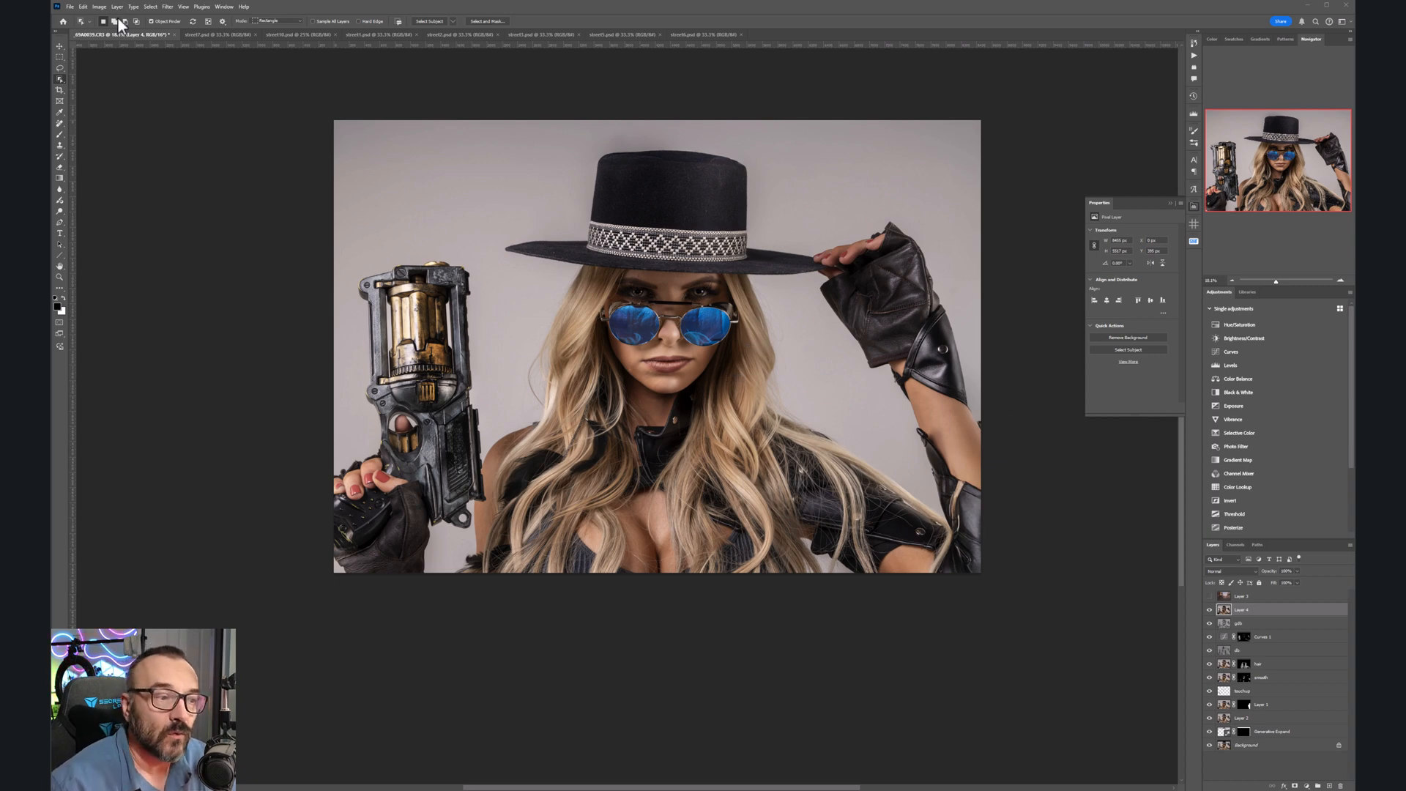
Step: Mask the merged portrait layer from the selection, move the saloon street layer directly beneath it, and make the street layer visible
left_click(59, 46)
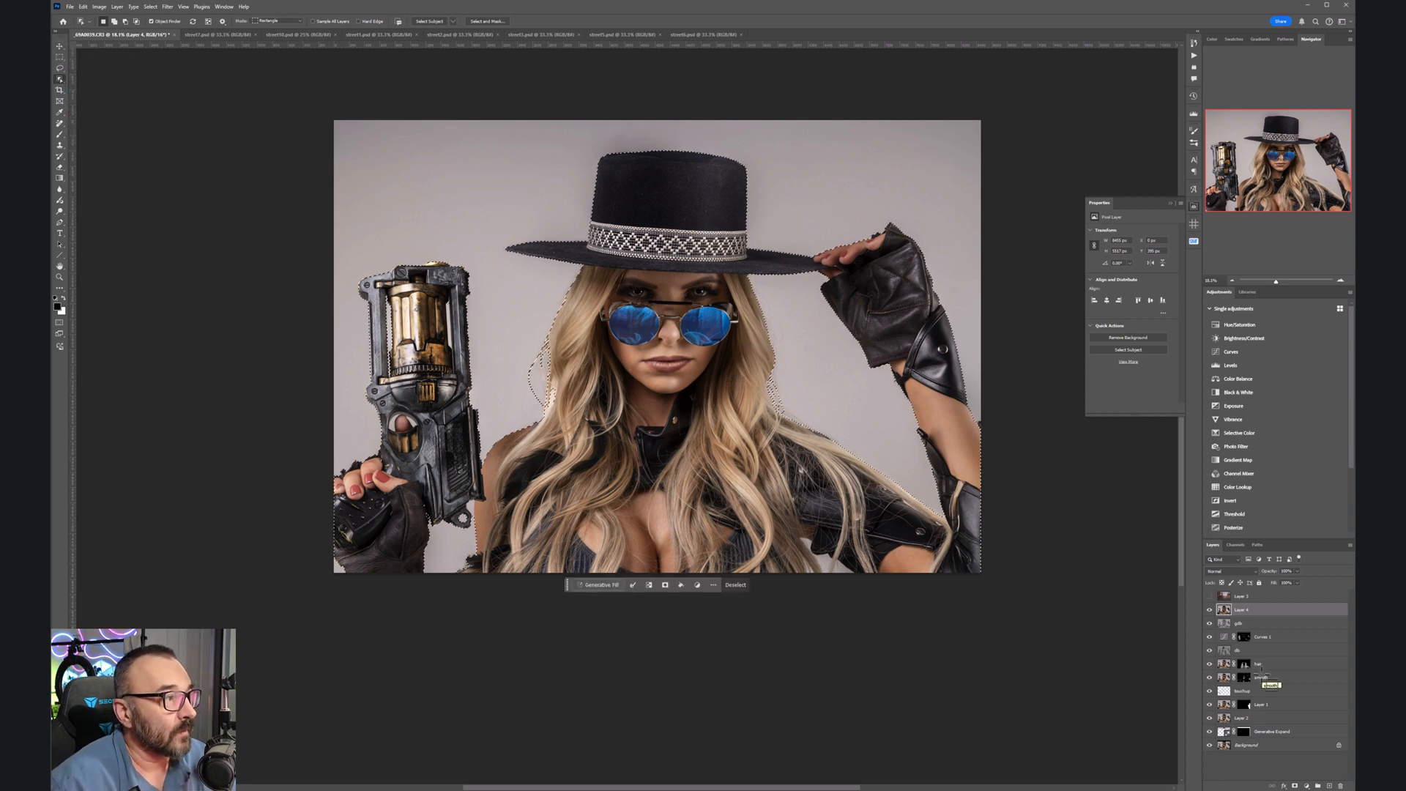
left_click(1295, 785)
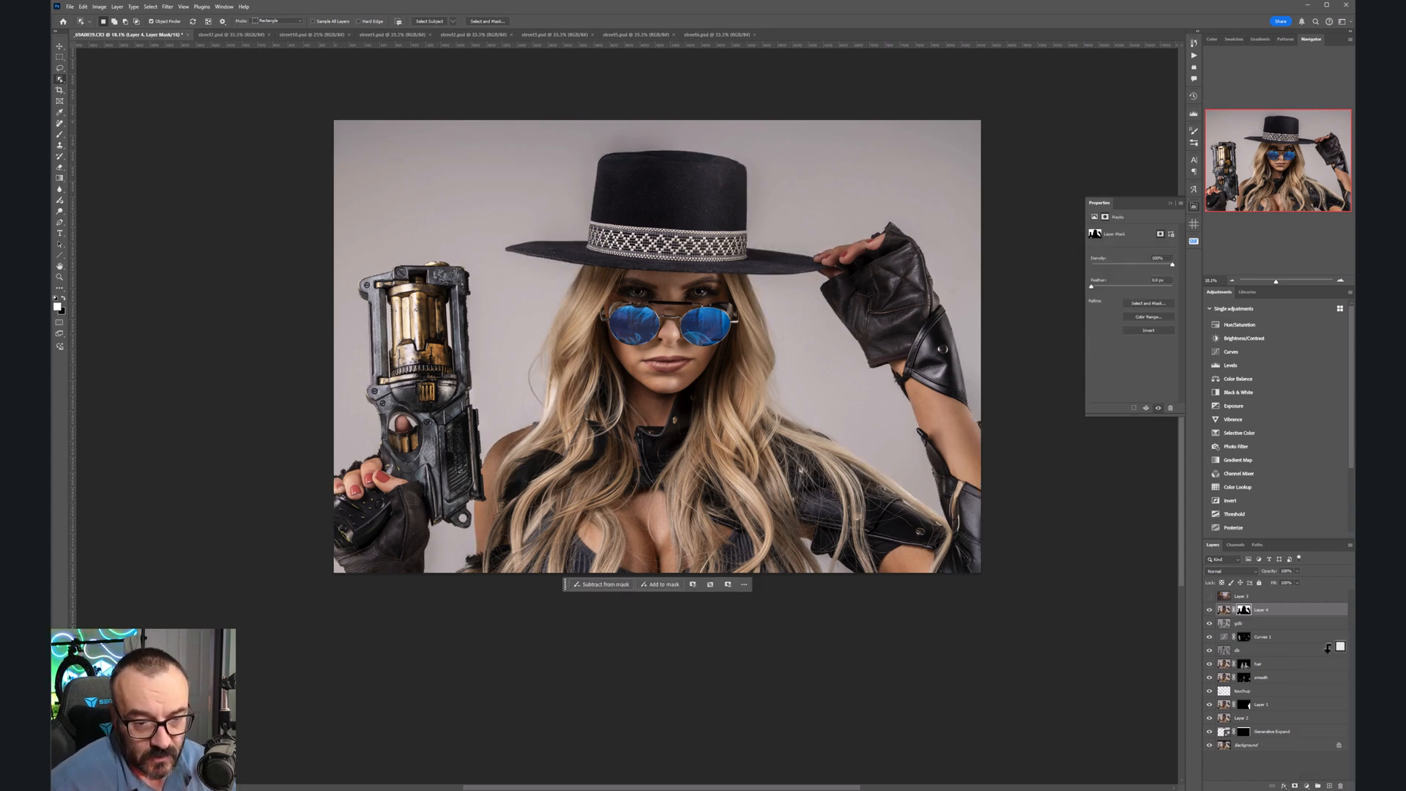
left_click_drag(1327, 647, 1242, 620)
left_click(1278, 594)
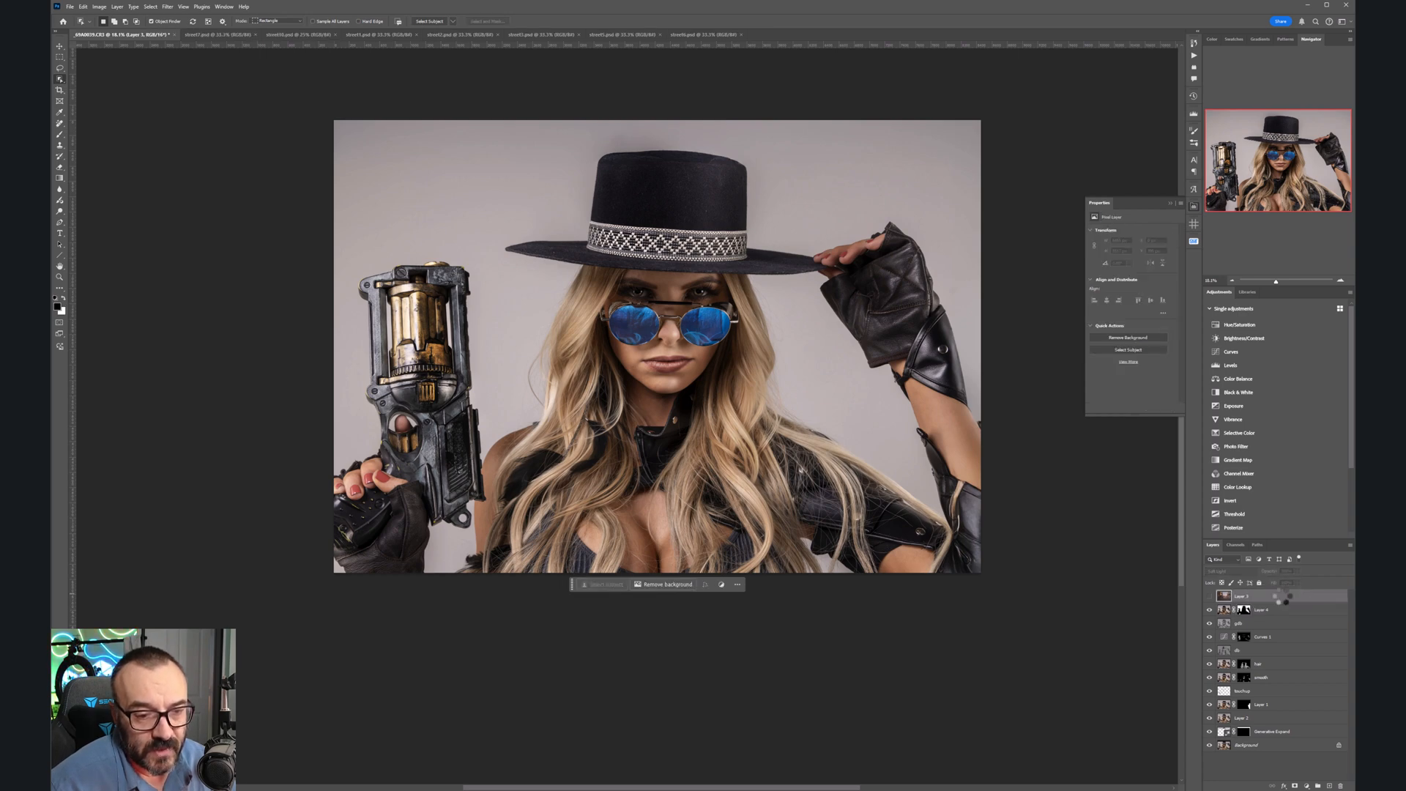
left_click_drag(1288, 591, 1288, 612)
left_click(1209, 609)
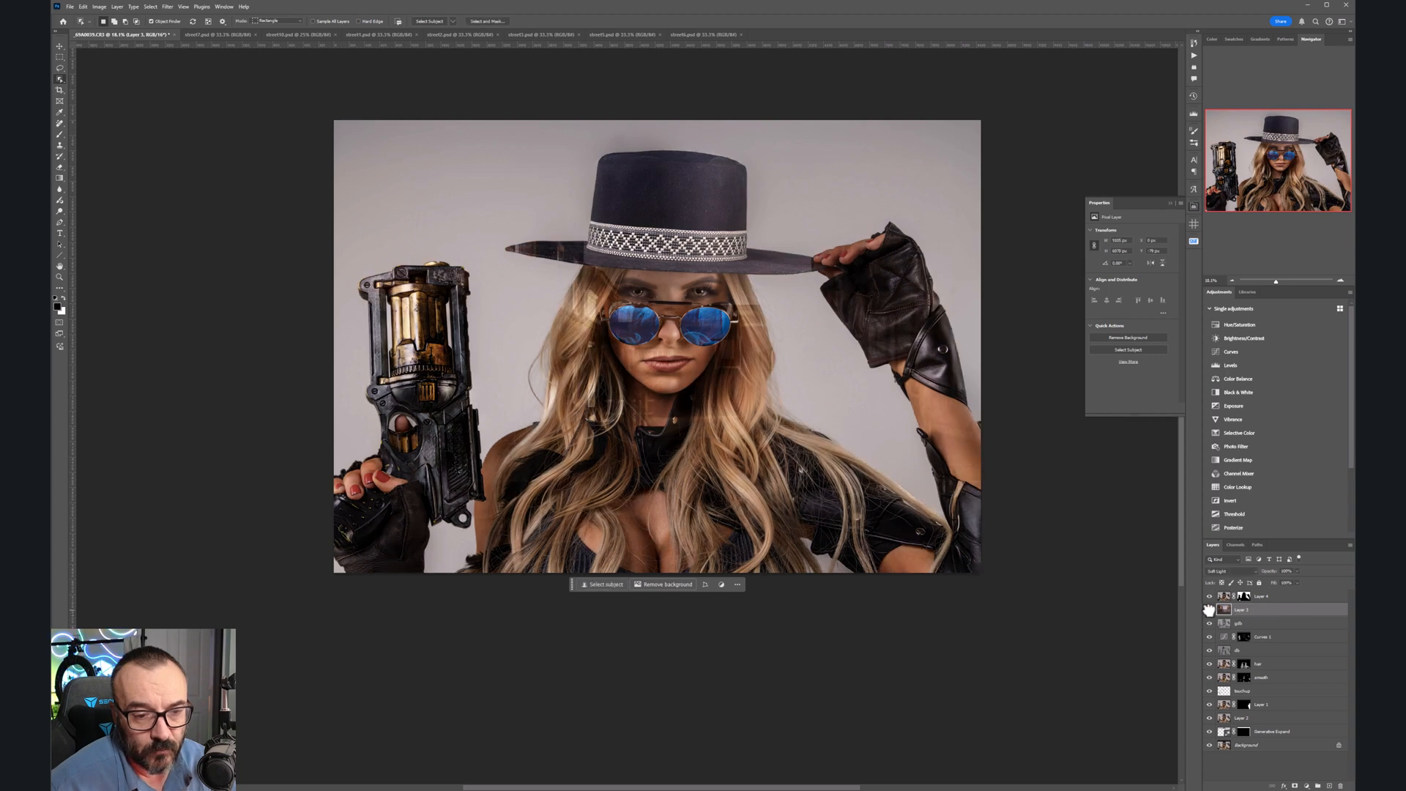
Step: Invert the merged portrait layer's mask and set the saloon street layer's blend mode to Normal
left_click(1244, 596)
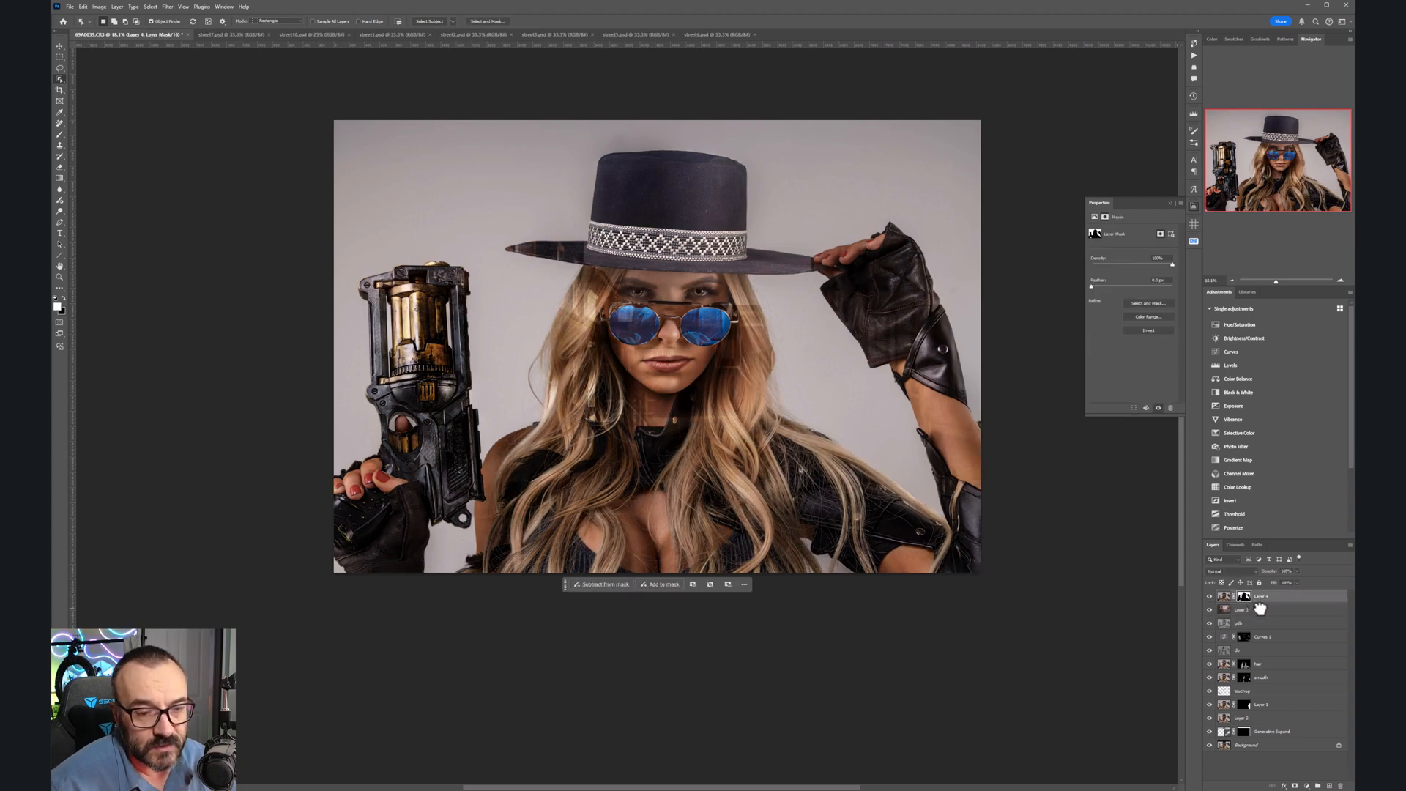
key("ctrl+i")
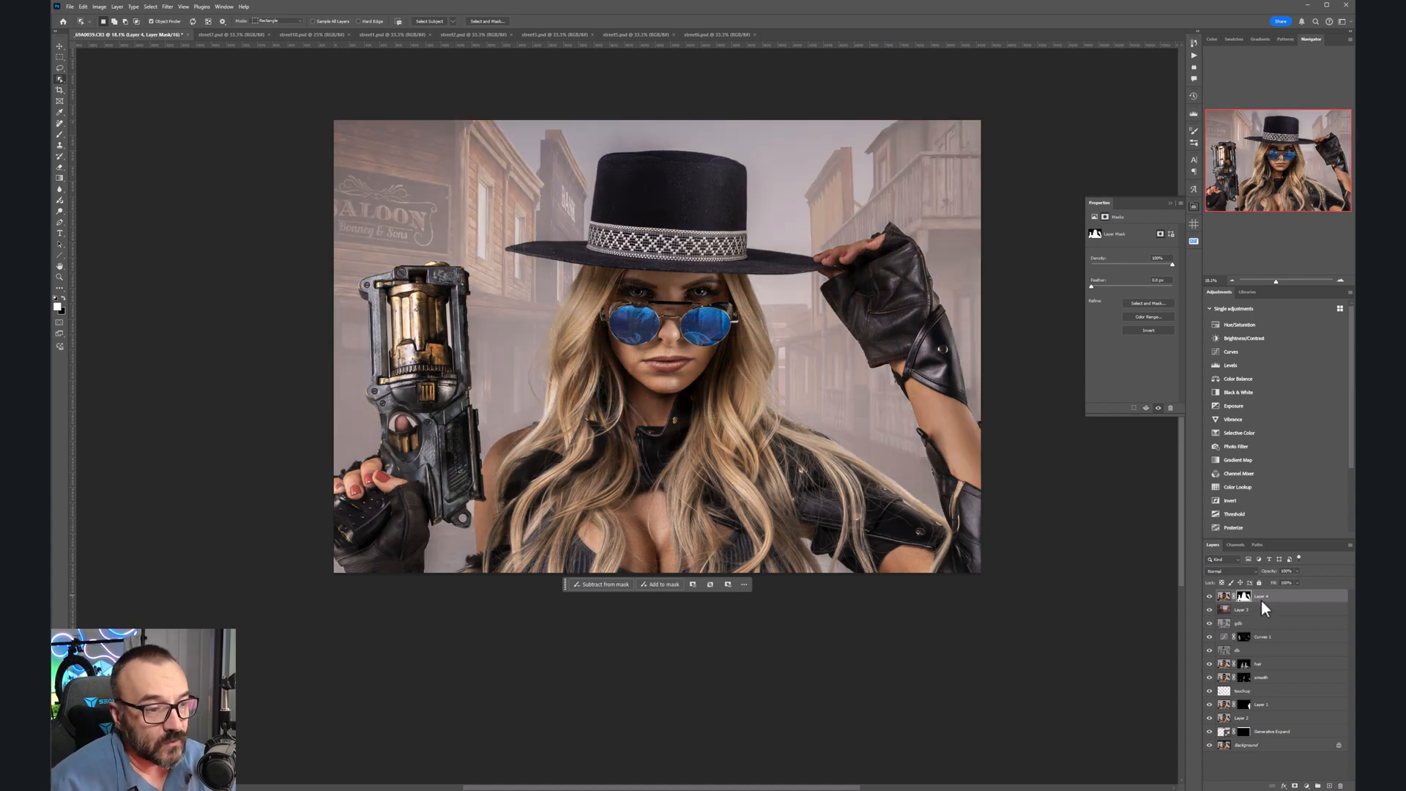
left_click(1263, 609)
left_click(1245, 571)
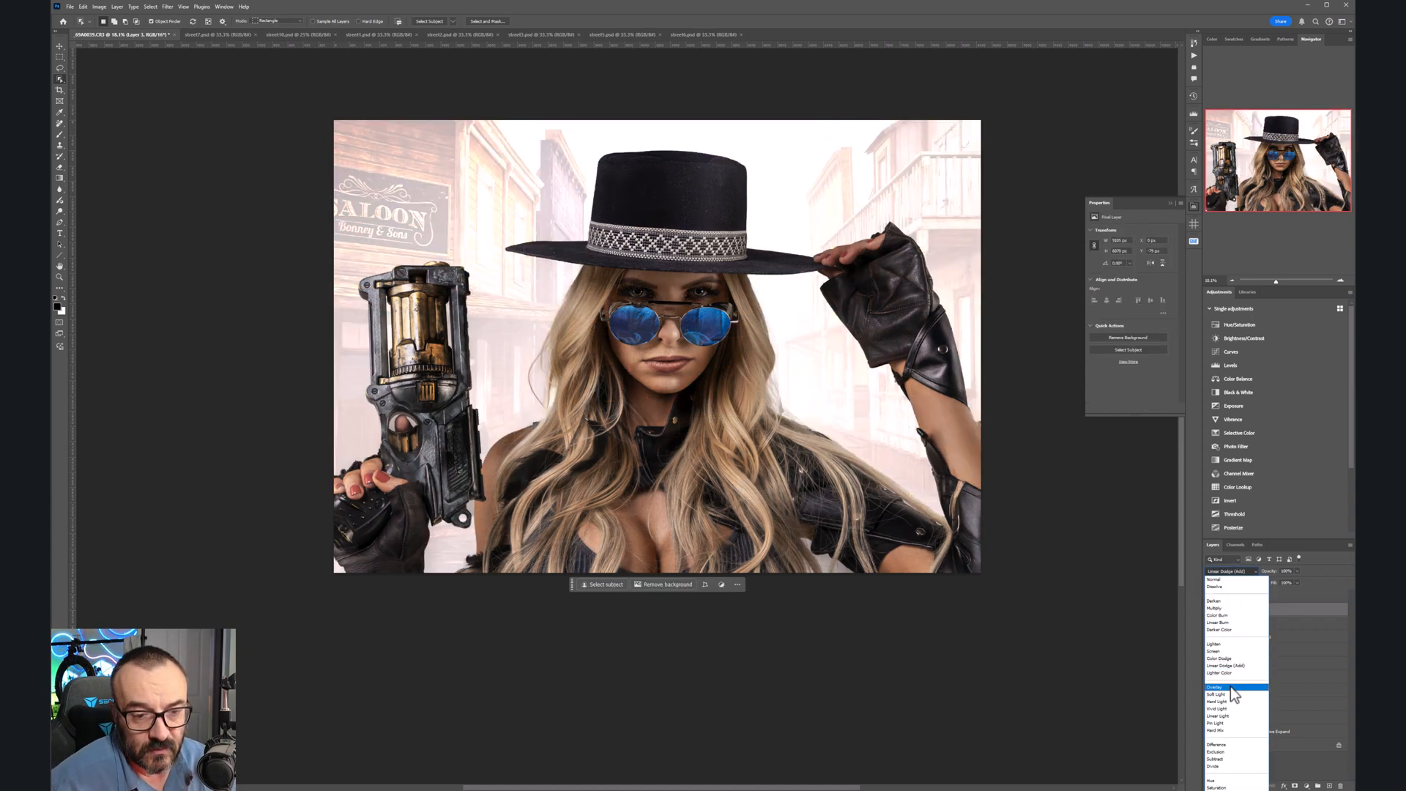
left_click(1229, 577)
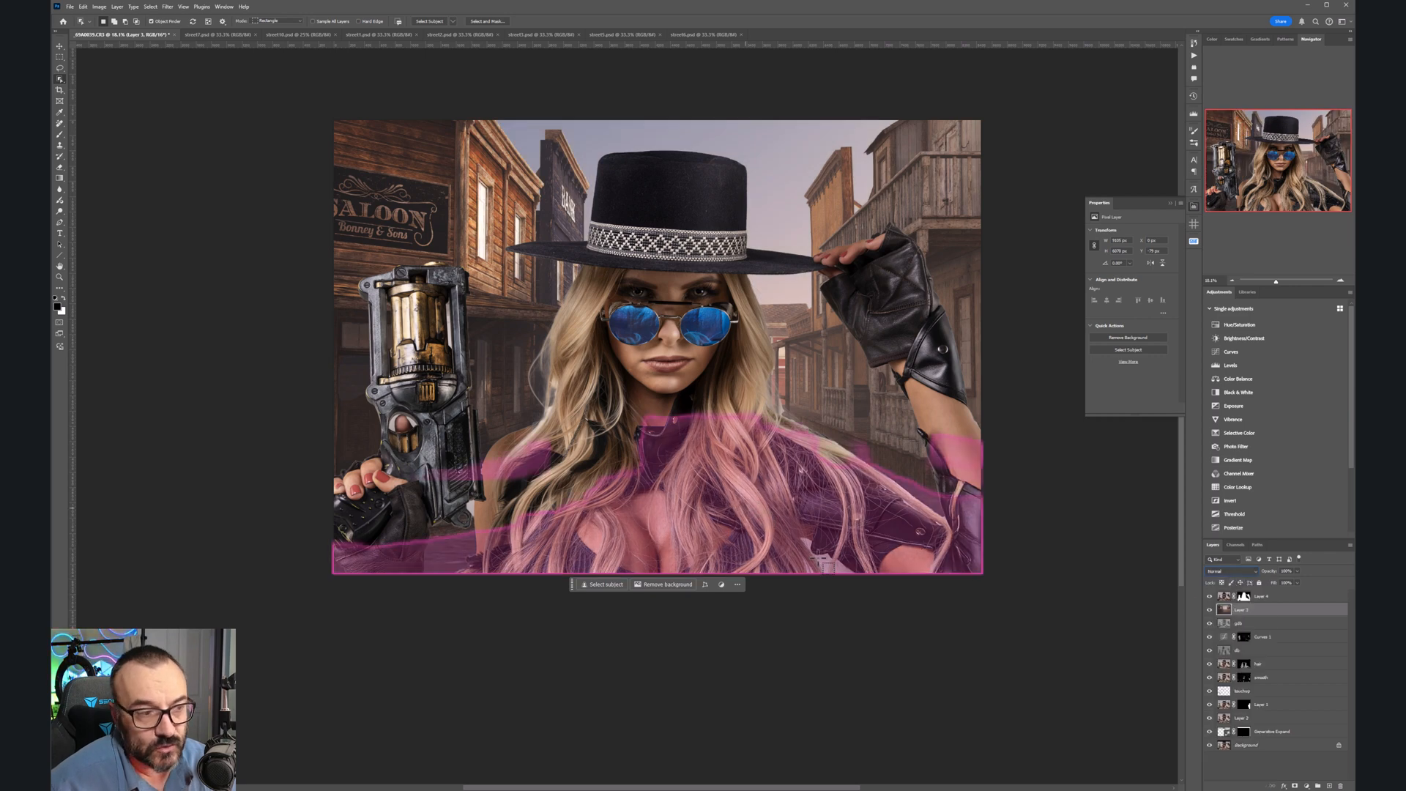
Step: Compare the composite with and without the saloon street layer and the masked portrait layer by toggling their visibility
left_click(61, 46)
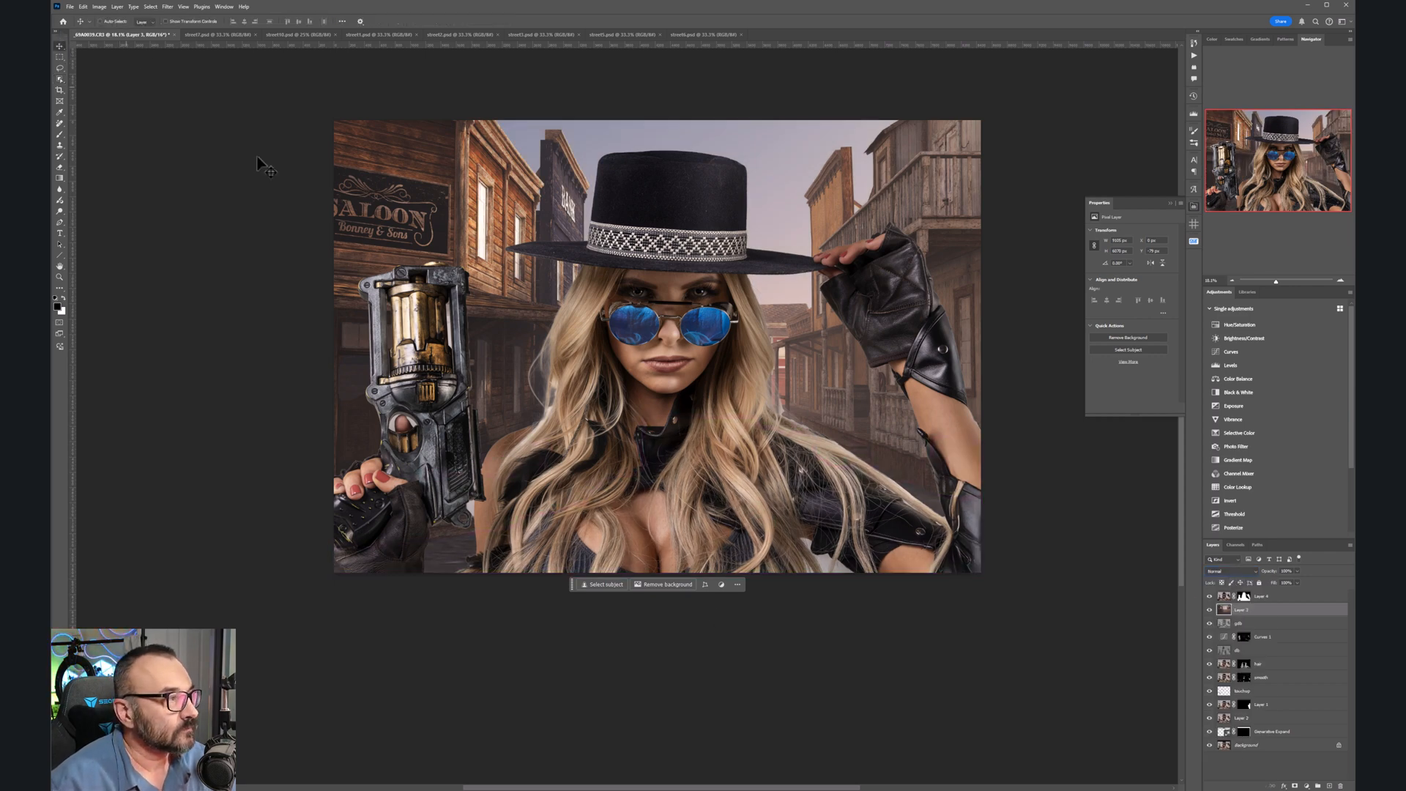
left_click(1209, 610)
left_click(1210, 609)
left_click(1210, 609)
left_click(1209, 609)
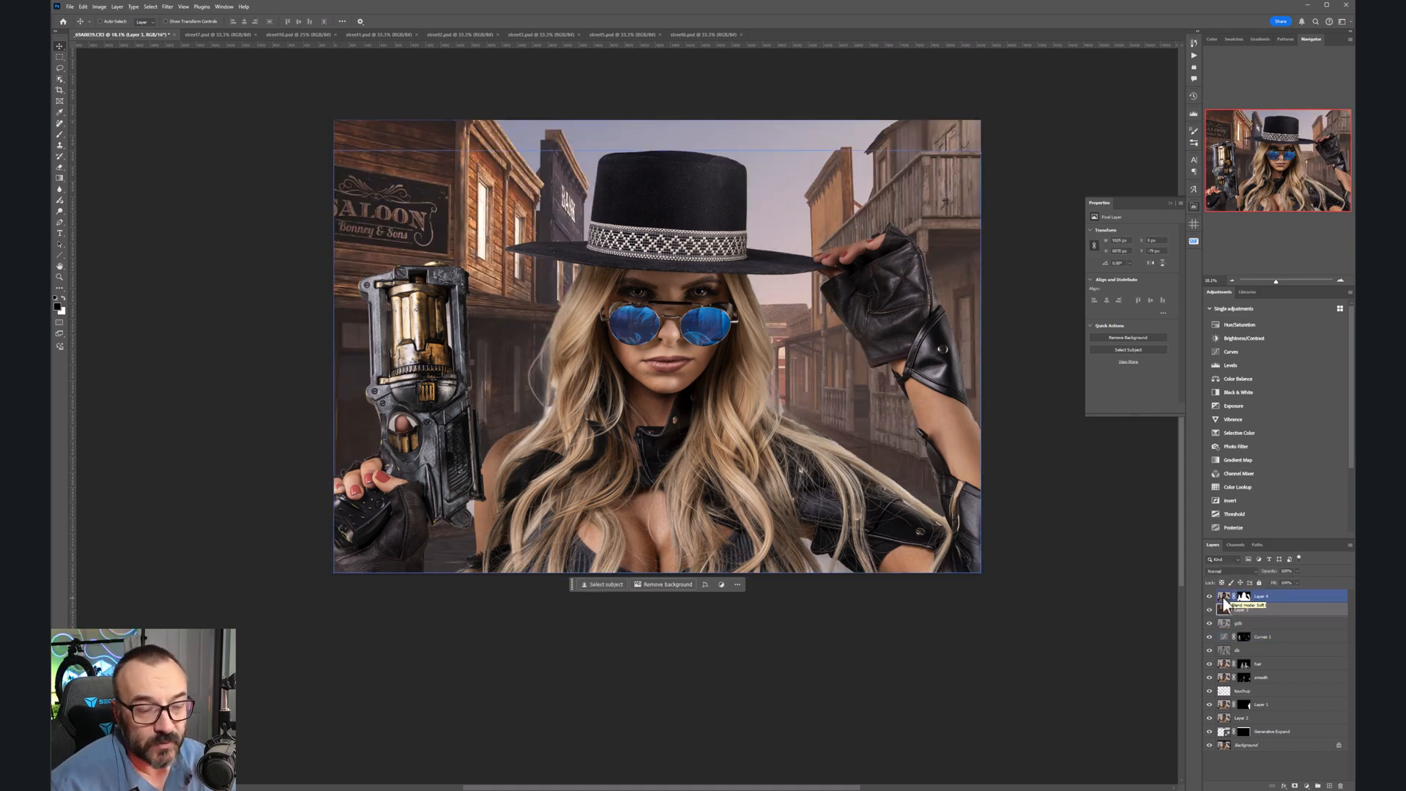
left_click(1210, 596)
left_click(1209, 596)
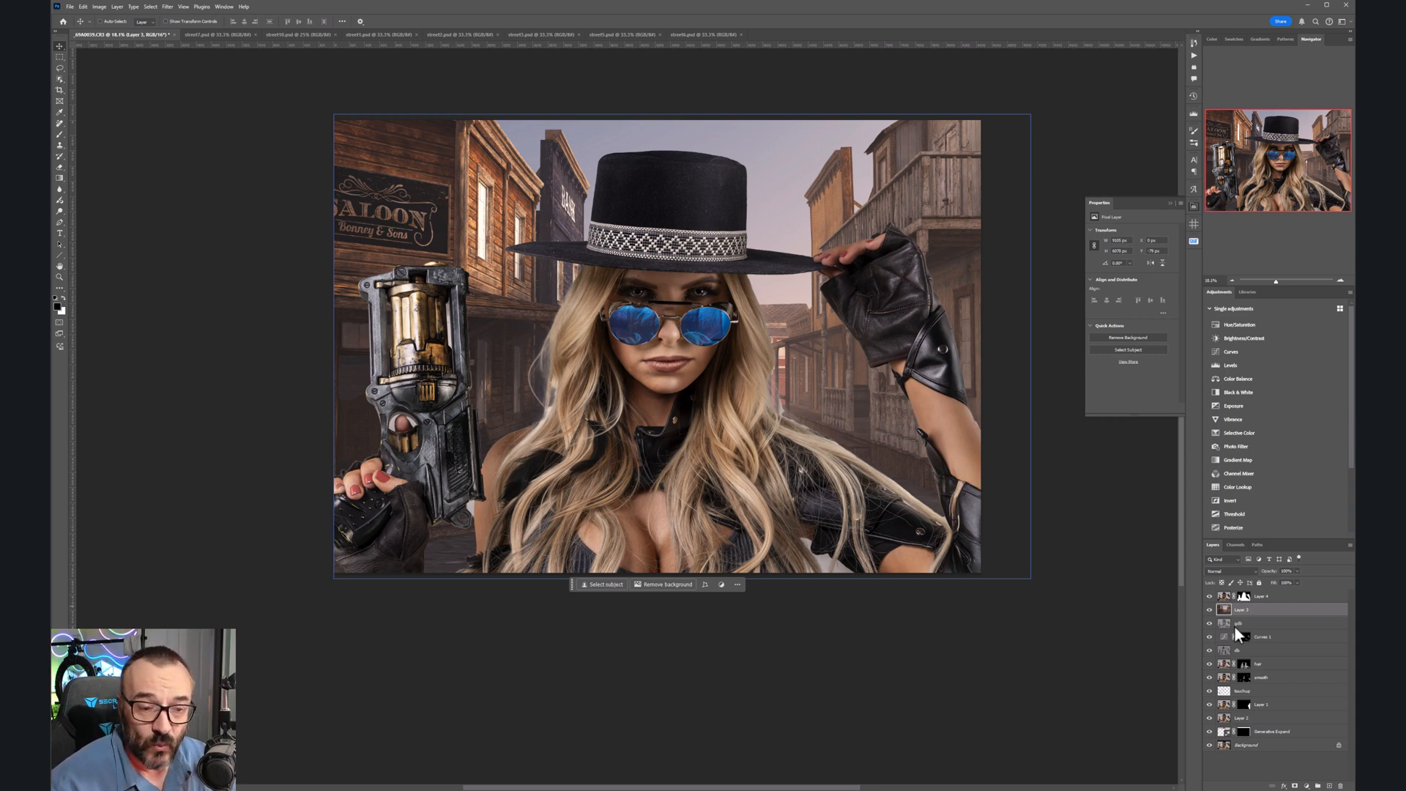
left_click(1209, 609)
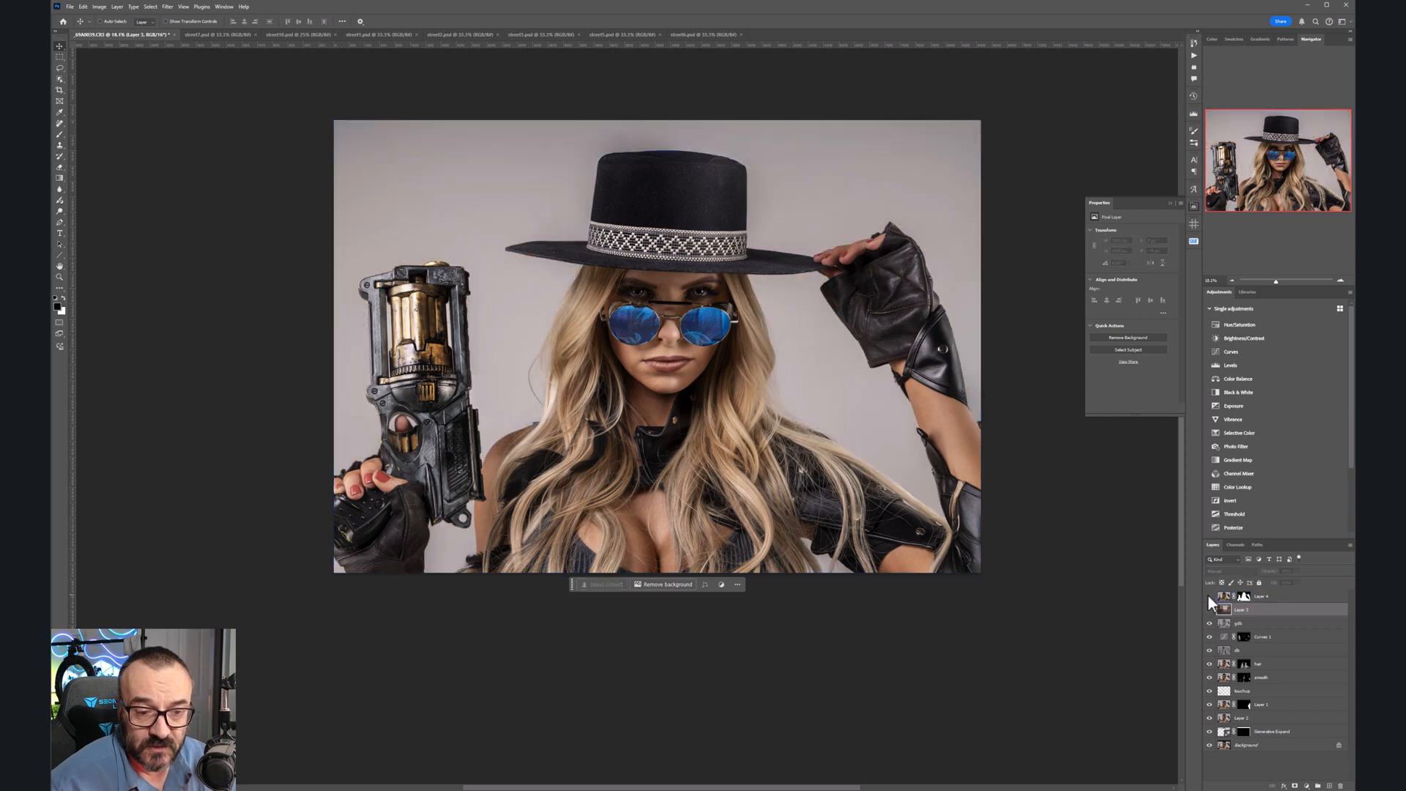
left_click(1209, 609)
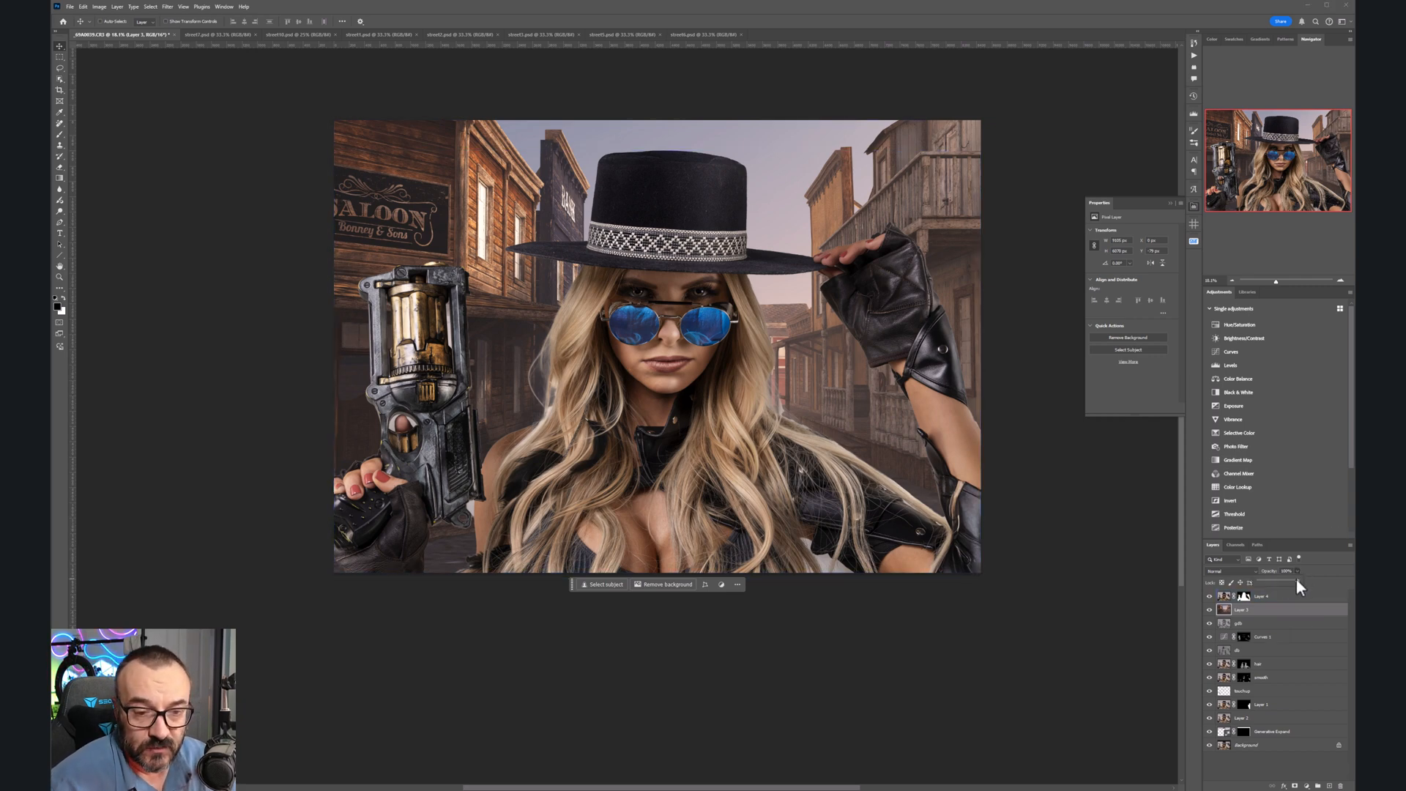
Step: Try a reduced opacity on the saloon street layer, and return it to 100%
left_click_drag(1294, 580, 1280, 582)
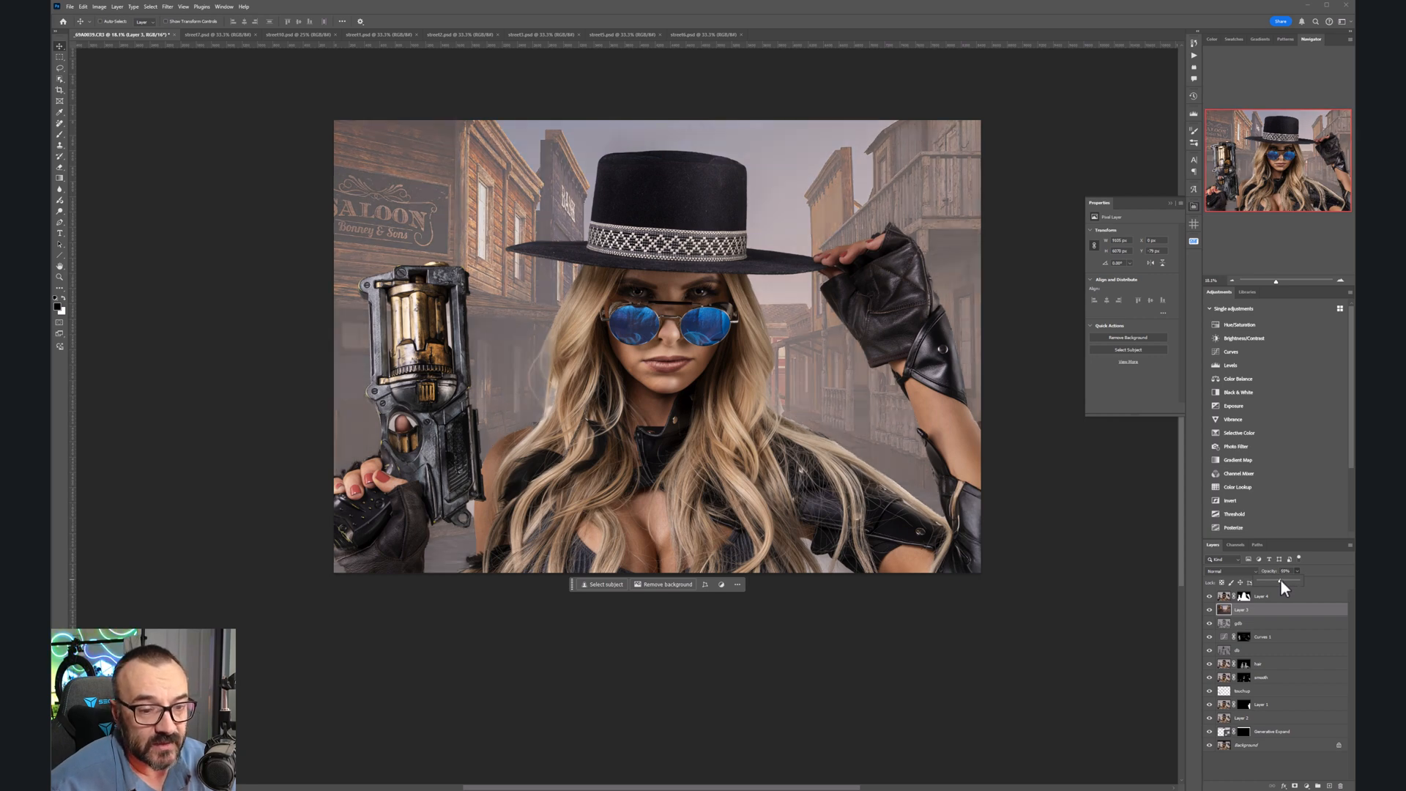
left_click_drag(1273, 578, 1312, 576)
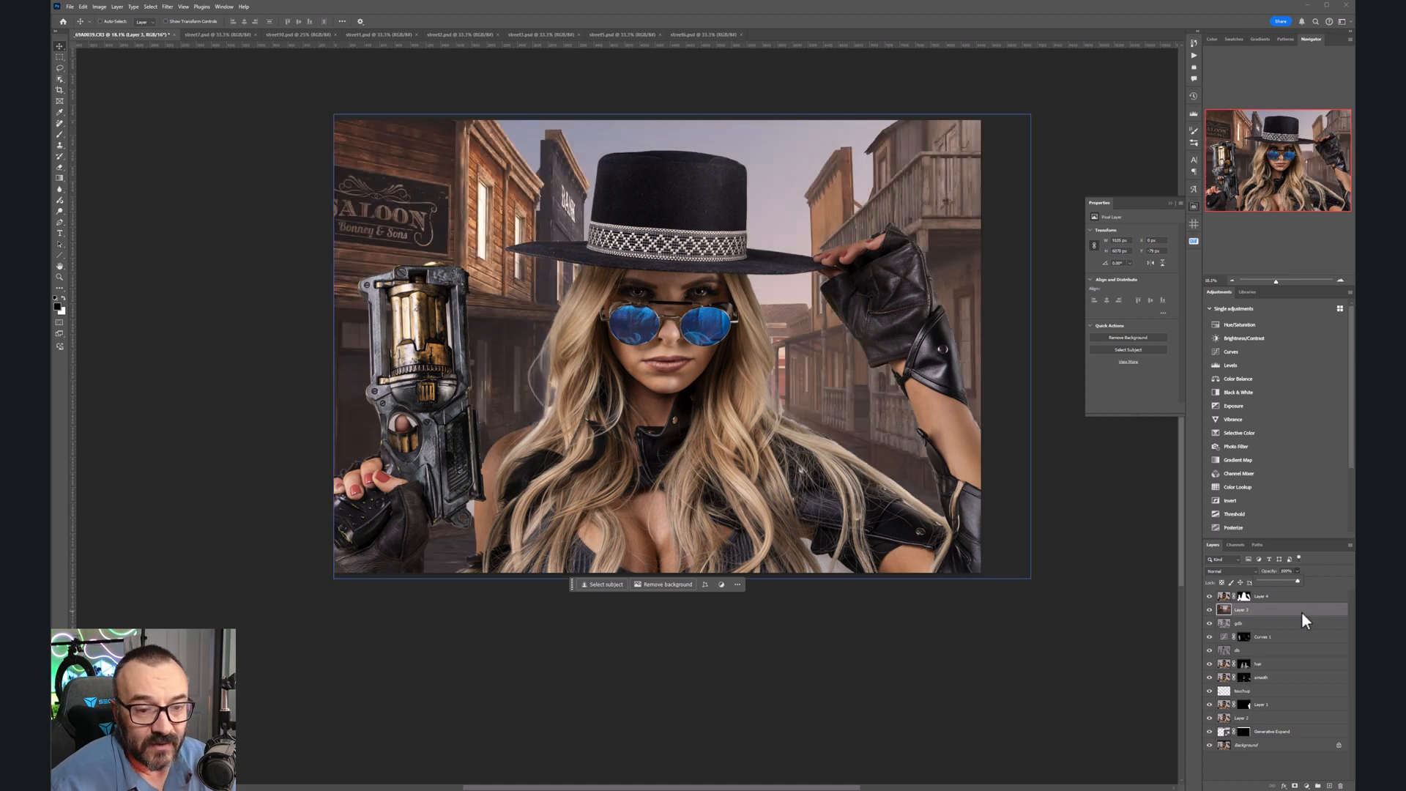
left_click(1260, 611)
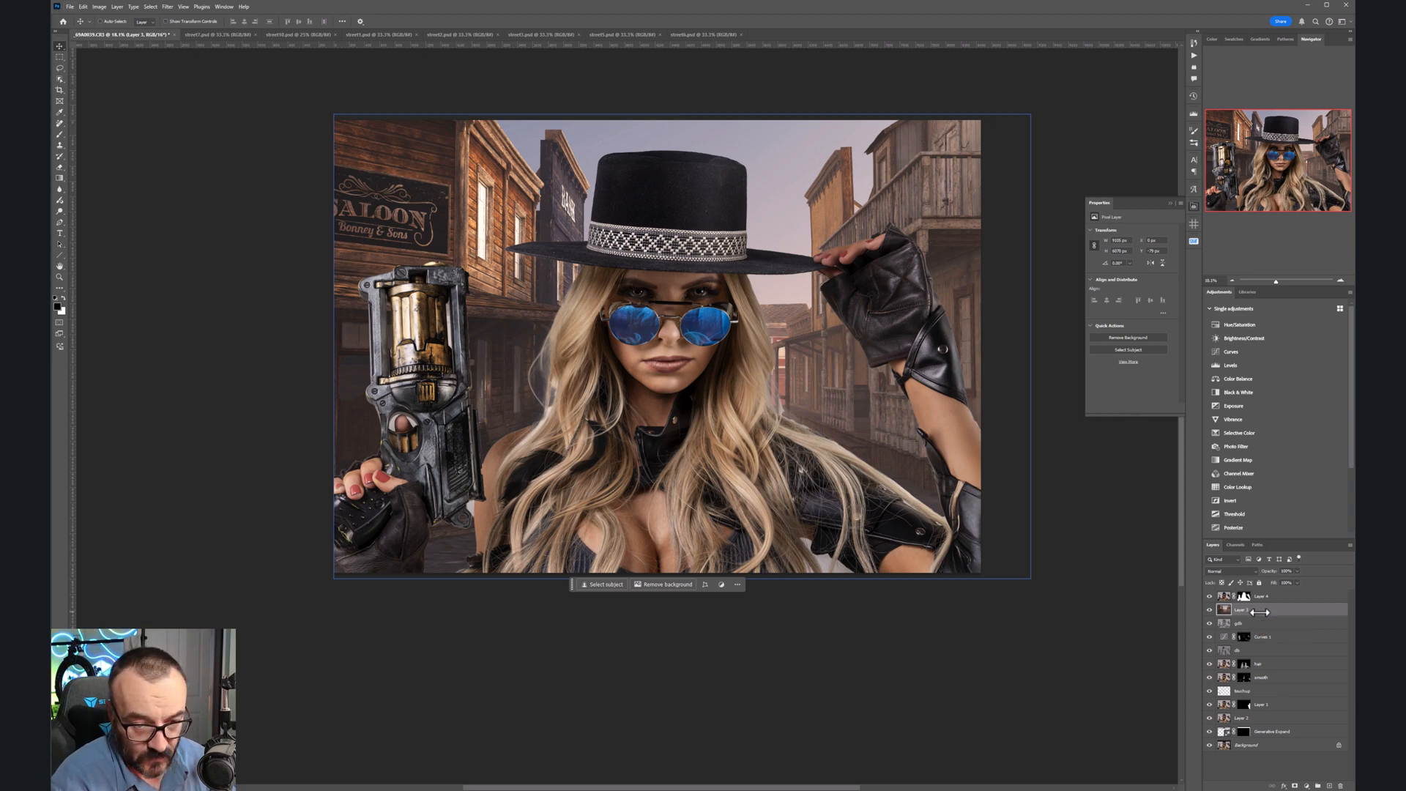
Step: Hide the saloon street layer behind a black mask, and try white brush dabs on the mask, undoing each one
left_click(1295, 785, "alt")
left_click(60, 135)
left_click(465, 141)
key("ctrl+z")
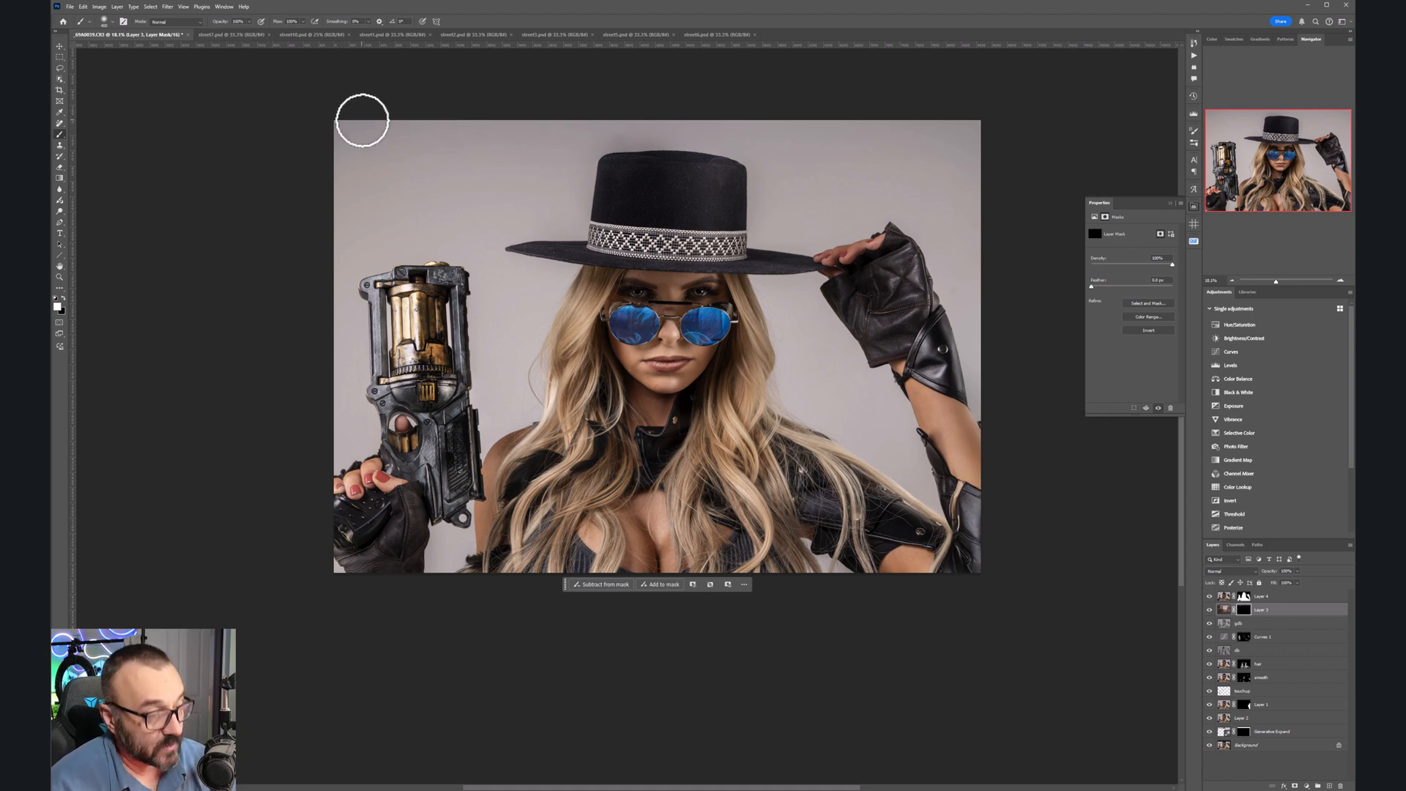
left_click(374, 167)
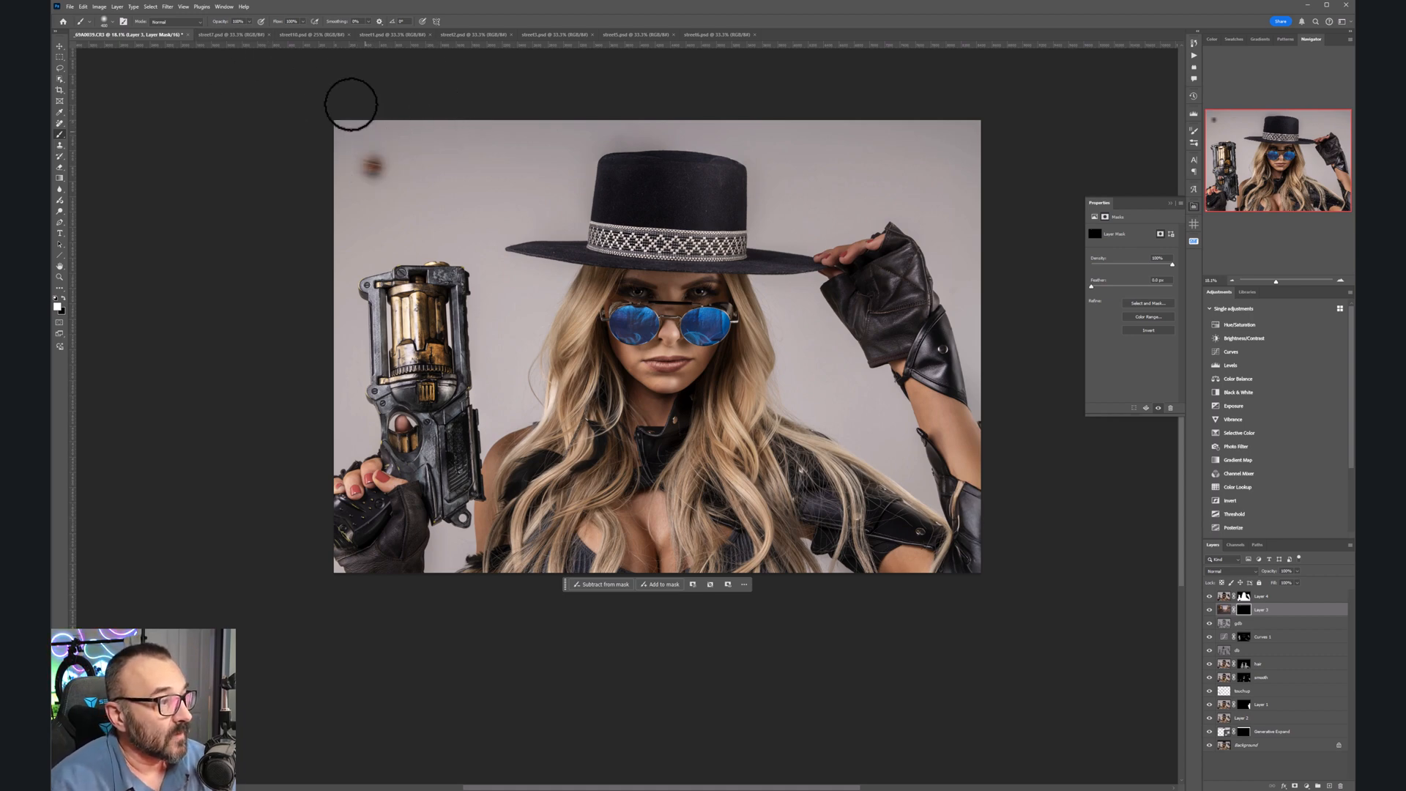
key("ctrl+z")
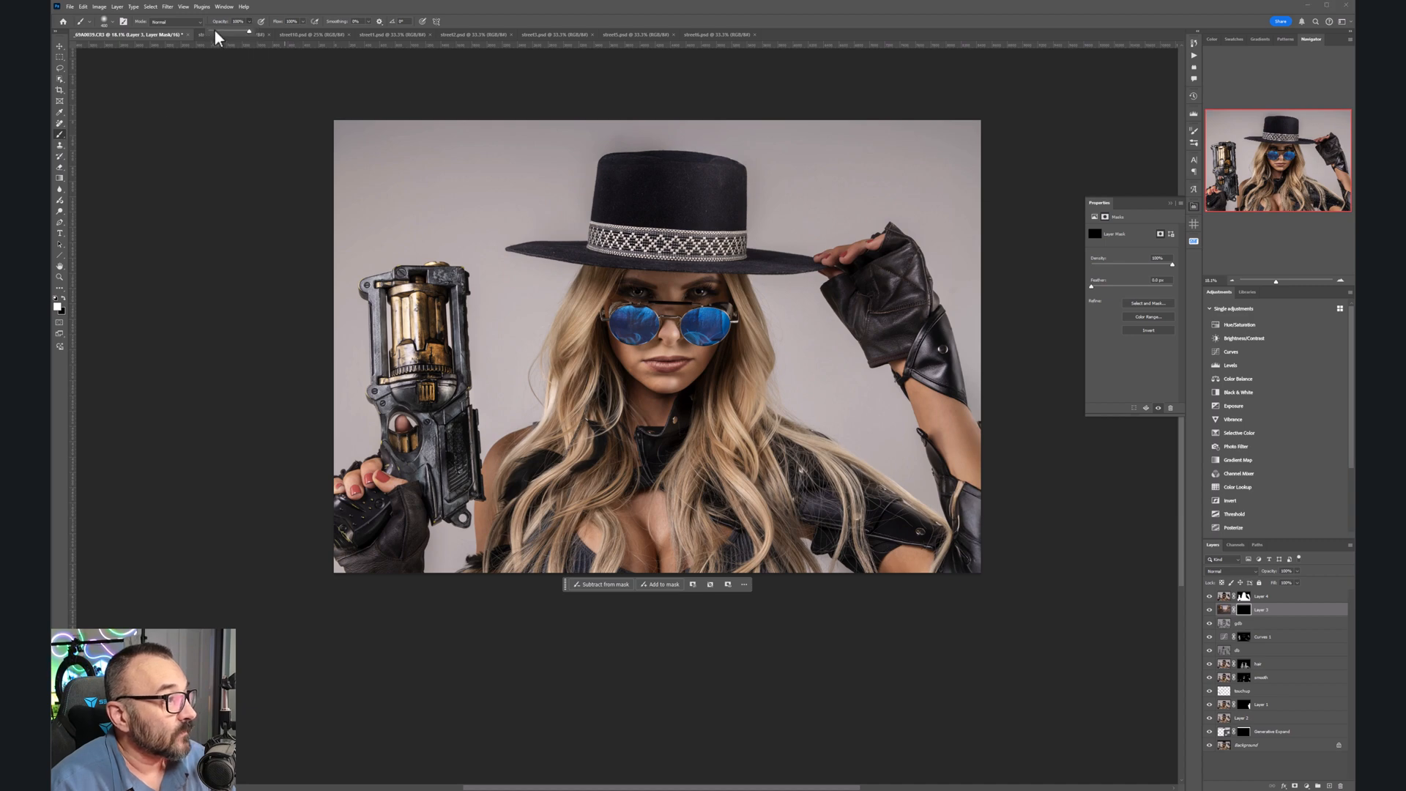
Step: Lower the brush opacity, enlarge the brush, and paint white on the street layer's mask to reveal the buildings softly around the cowgirl
left_click_drag(216, 32, 214, 32)
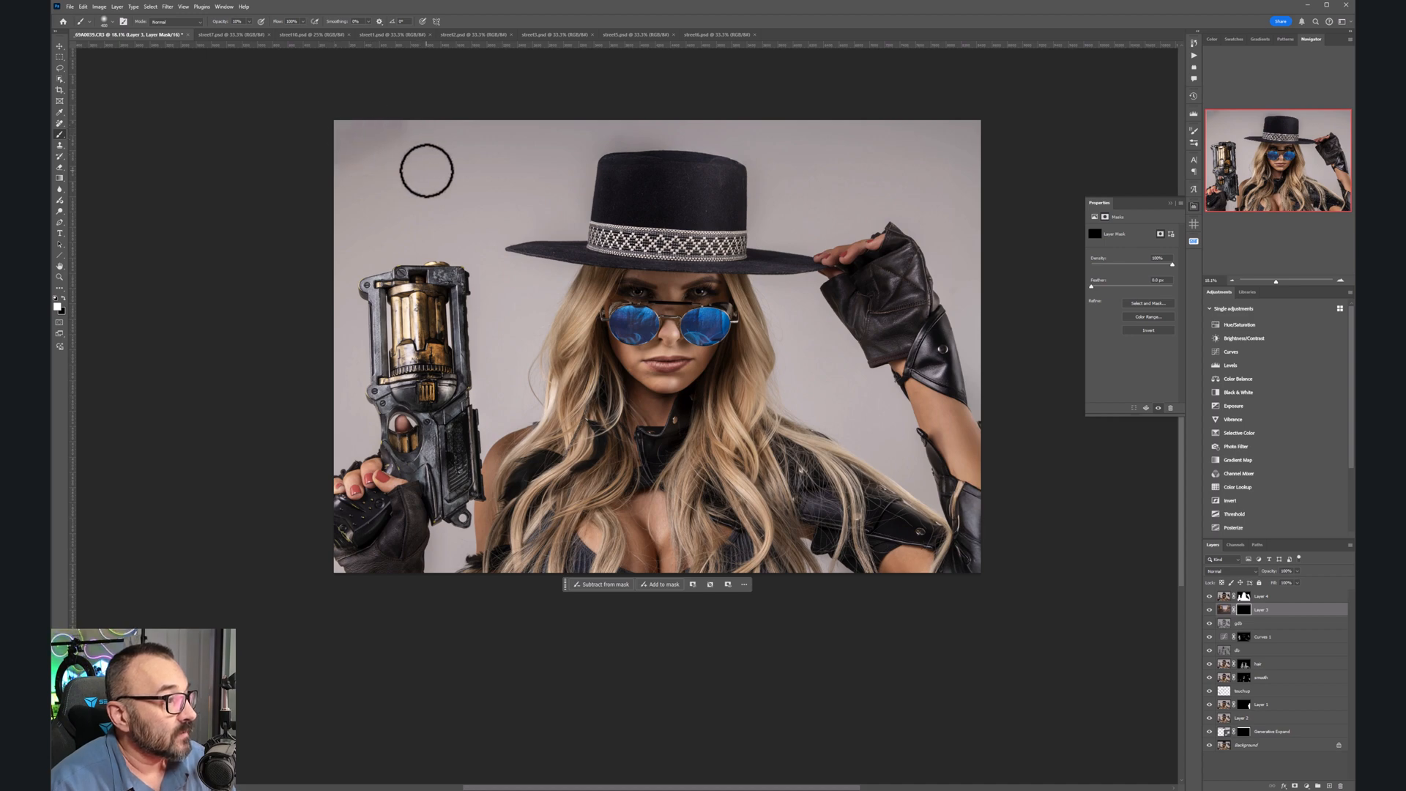
key("bracketright")
key("bracketright")
key("bracketright")
key("bracketright")
key("bracketright")
mouse_move(402, 173)
left_mouse_down()
mouse_move(485, 171)
mouse_move(506, 249)
mouse_move(541, 242)
mouse_move(526, 289)
mouse_move(577, 263)
mouse_move(483, 328)
mouse_move(554, 185)
left_mouse_up()
mouse_move(650, 125)
left_mouse_down()
mouse_move(410, 152)
mouse_move(463, 189)
mouse_move(509, 179)
mouse_move(465, 246)
mouse_move(561, 181)
mouse_move(512, 181)
mouse_move(324, 361)
mouse_move(364, 319)
mouse_move(394, 402)
mouse_move(410, 366)
mouse_move(491, 324)
mouse_move(445, 405)
mouse_move(488, 399)
mouse_move(524, 354)
mouse_move(505, 390)
mouse_move(527, 324)
mouse_move(454, 412)
mouse_move(526, 285)
mouse_move(528, 299)
mouse_move(489, 324)
mouse_move(564, 220)
mouse_move(563, 255)
mouse_move(600, 133)
mouse_move(681, 118)
mouse_move(653, 140)
mouse_move(767, 166)
mouse_move(740, 206)
mouse_move(831, 188)
mouse_move(785, 238)
mouse_move(907, 203)
mouse_move(972, 218)
mouse_move(938, 274)
mouse_move(970, 286)
mouse_move(960, 348)
mouse_move(1010, 365)
mouse_move(775, 121)
mouse_move(792, 135)
mouse_move(586, 118)
mouse_move(1045, 131)
mouse_move(932, 146)
mouse_move(848, 183)
mouse_move(961, 174)
mouse_move(874, 283)
mouse_move(756, 285)
mouse_move(802, 343)
mouse_move(802, 369)
mouse_move(840, 388)
mouse_move(790, 394)
mouse_move(918, 423)
mouse_move(845, 424)
mouse_move(939, 484)
mouse_move(889, 381)
left_mouse_up()
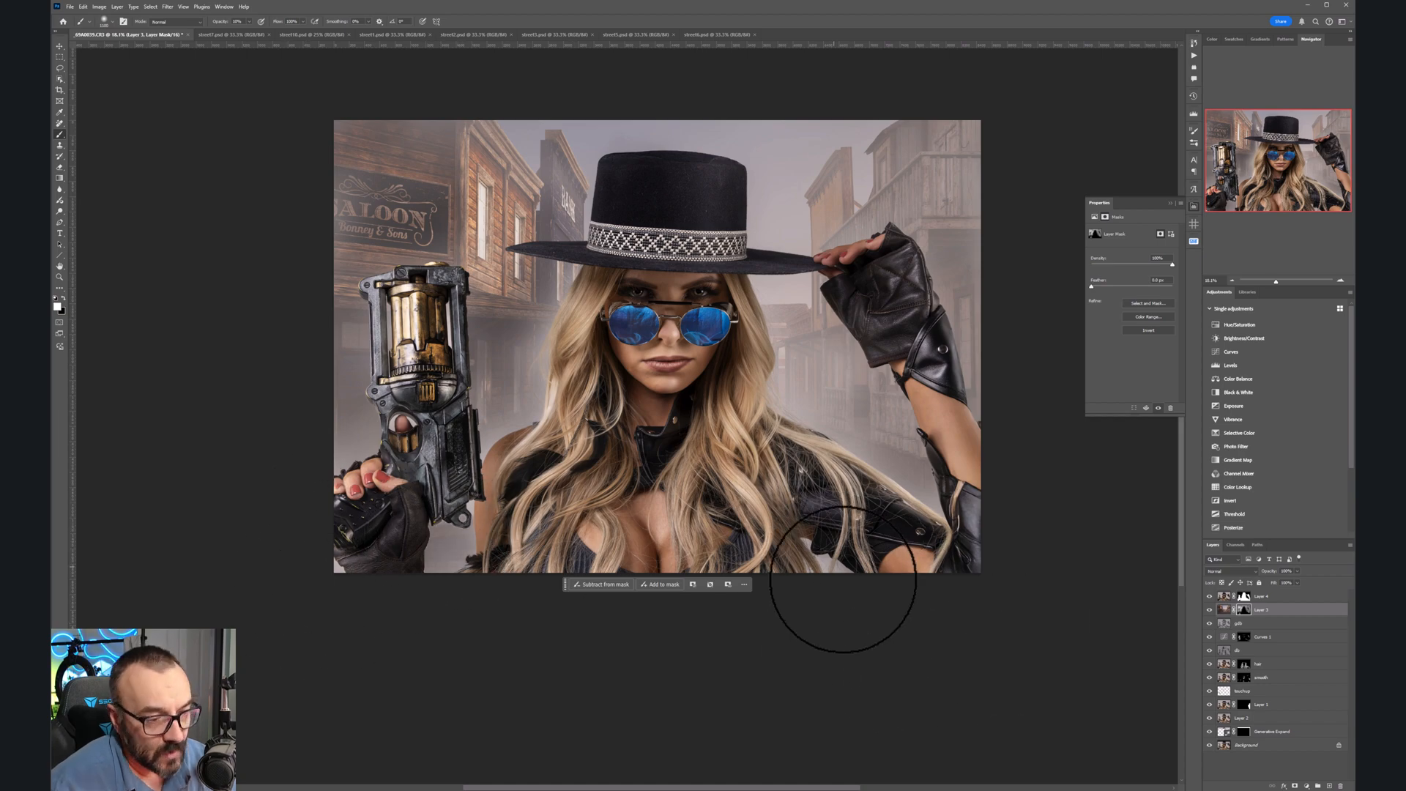
Step: Paint black with a much smaller brush on the merged portrait layer's mask over the light gap between the hair and the raised arm's sleeve
scroll(834, 566, "up", 8)
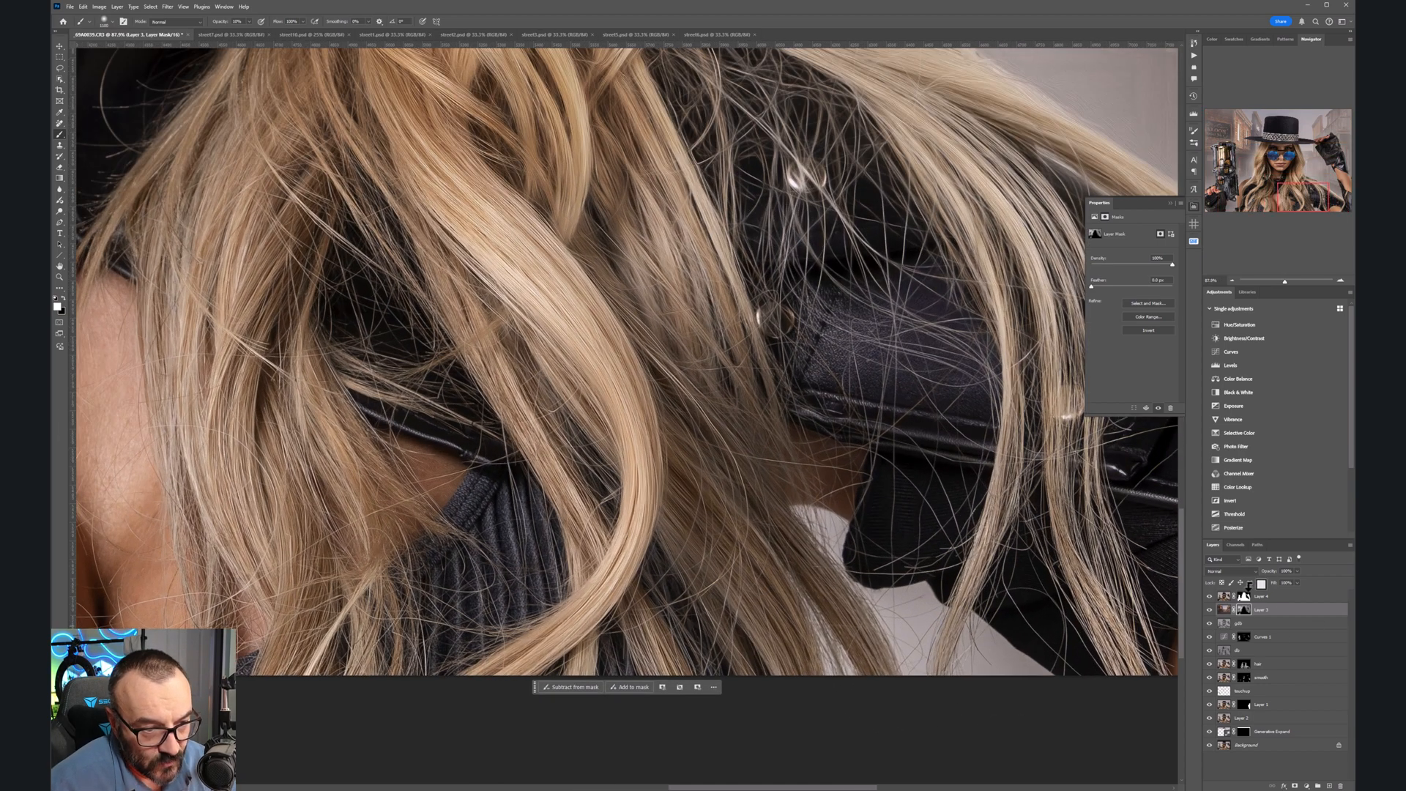
left_click(1260, 596)
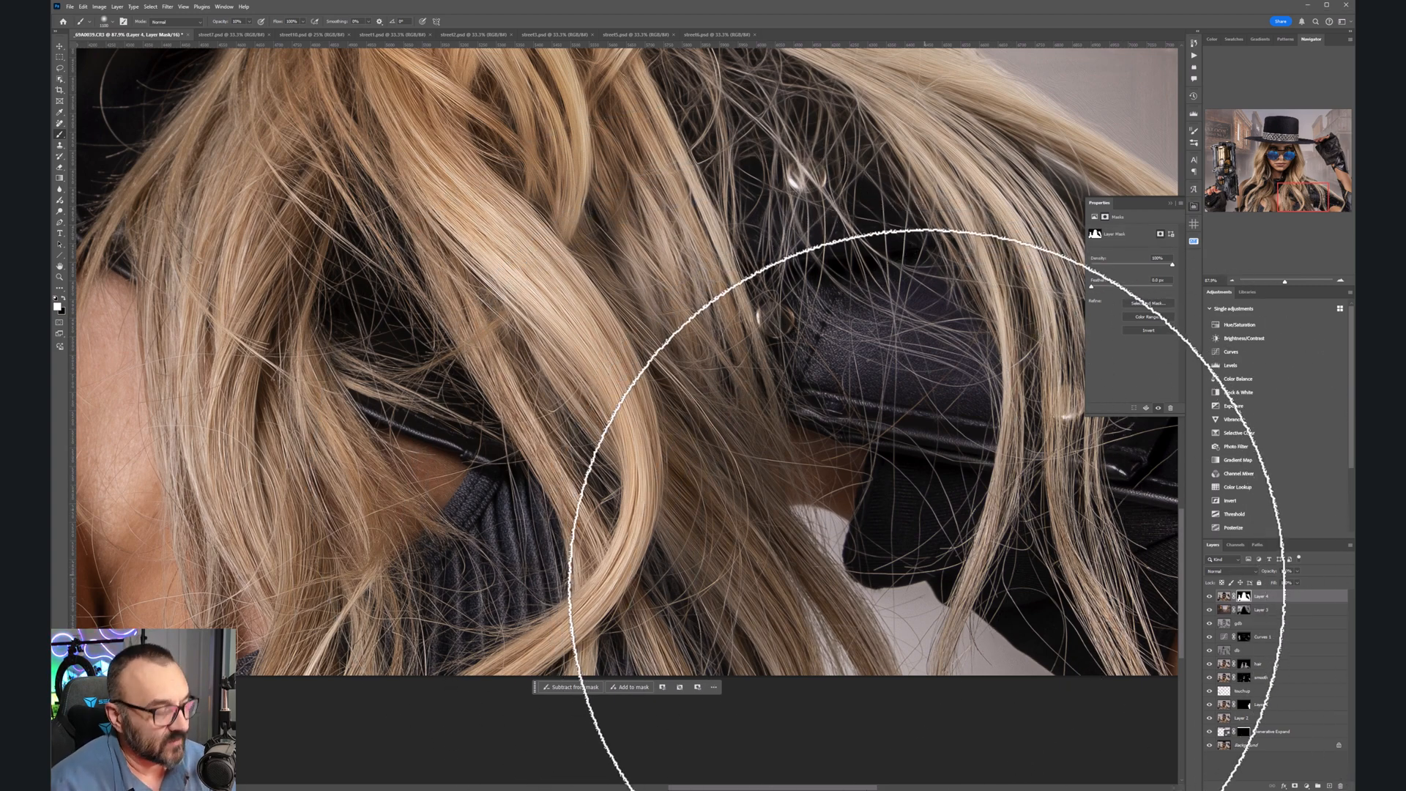
key("bracketleft")
key("bracketleft")
key("bracketleft")
key("bracketleft")
key("bracketleft")
key("bracketleft")
key("bracketleft")
key("x")
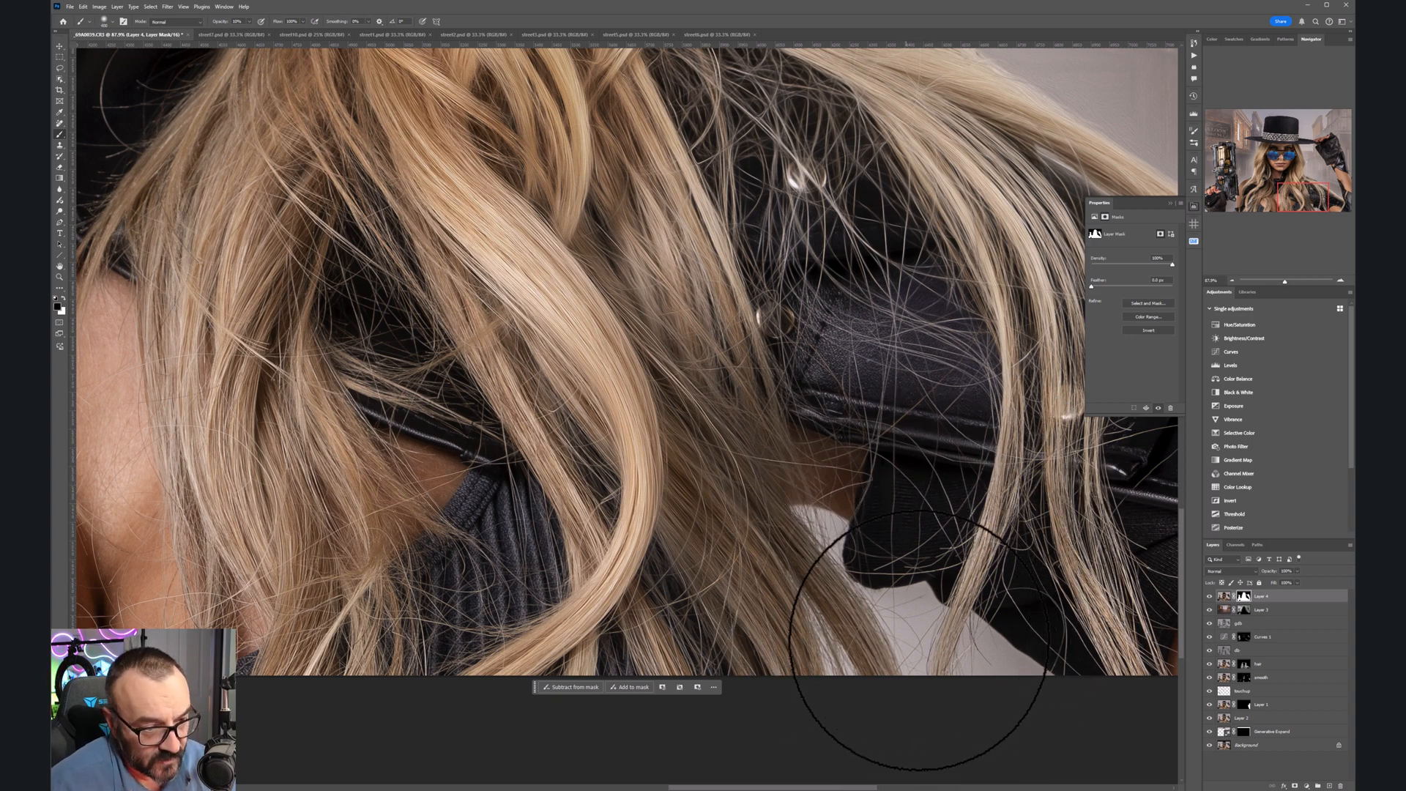
key("bracketleft")
key("bracketleft")
key("bracketleft")
key("bracketleft")
key("bracketleft")
key("bracketleft")
key("bracketleft")
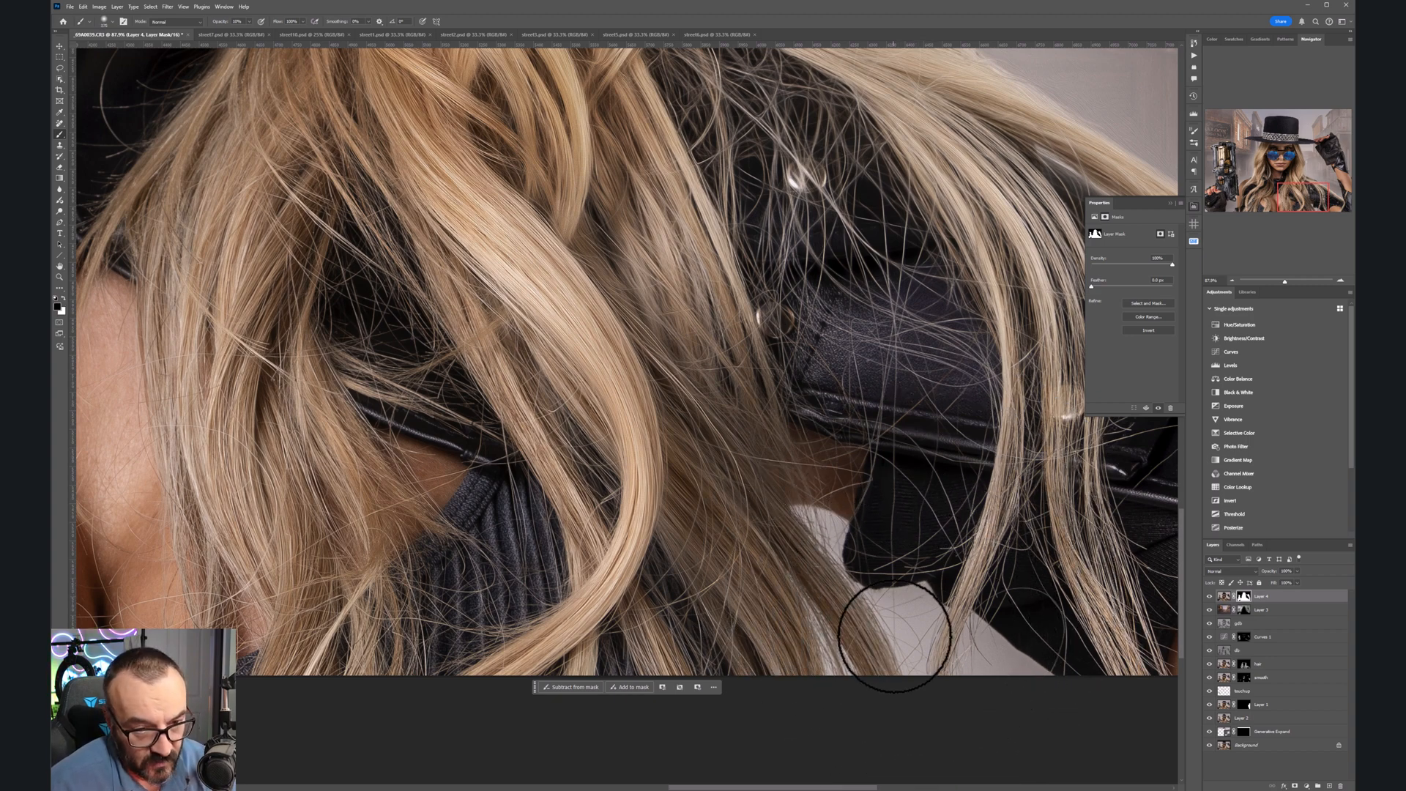
left_click_drag(1020, 667, 991, 655)
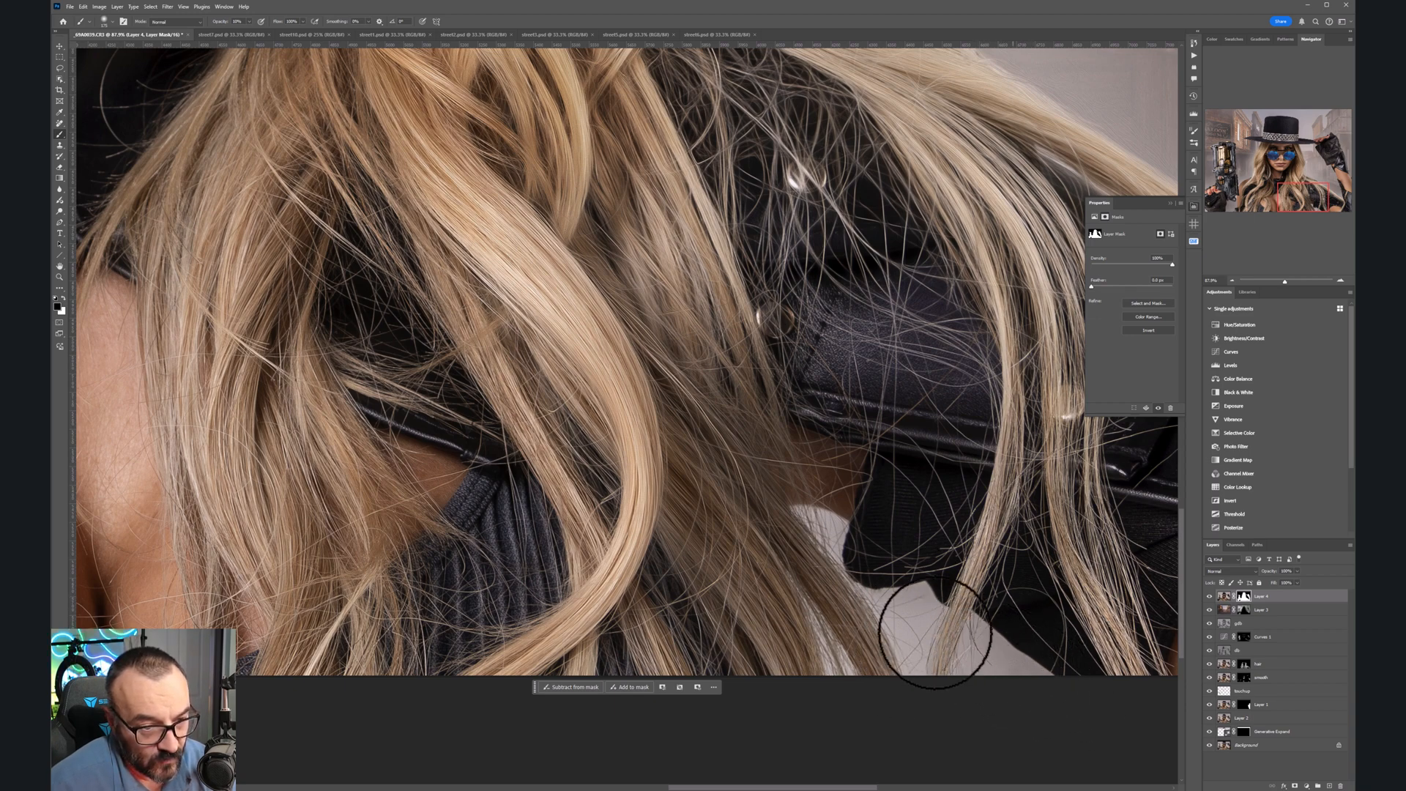
Step: Paint white over the same gap on the saloon street layer's mask, viewing the mask on its own to even out the strokes
left_click(1245, 613)
key("x")
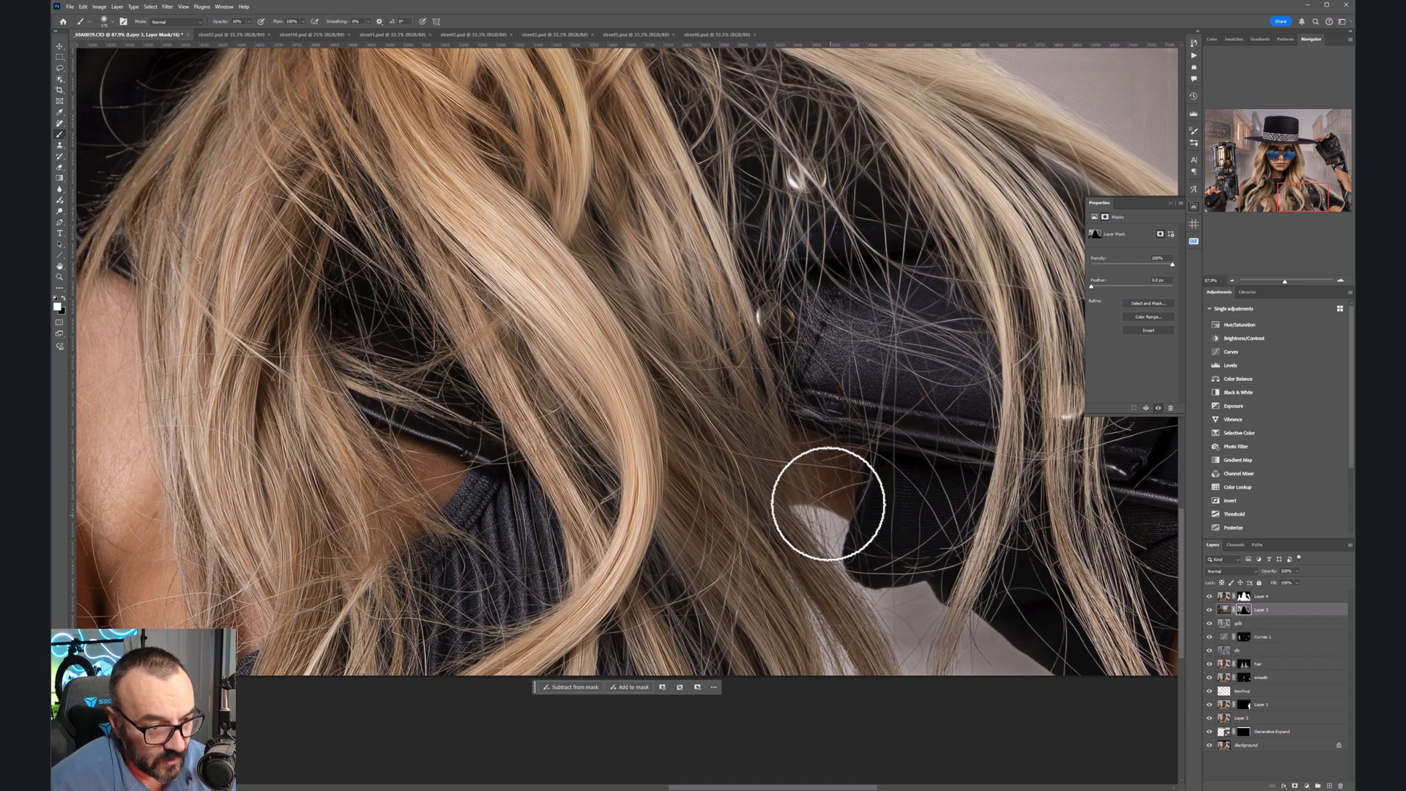
left_click(1244, 611, "alt")
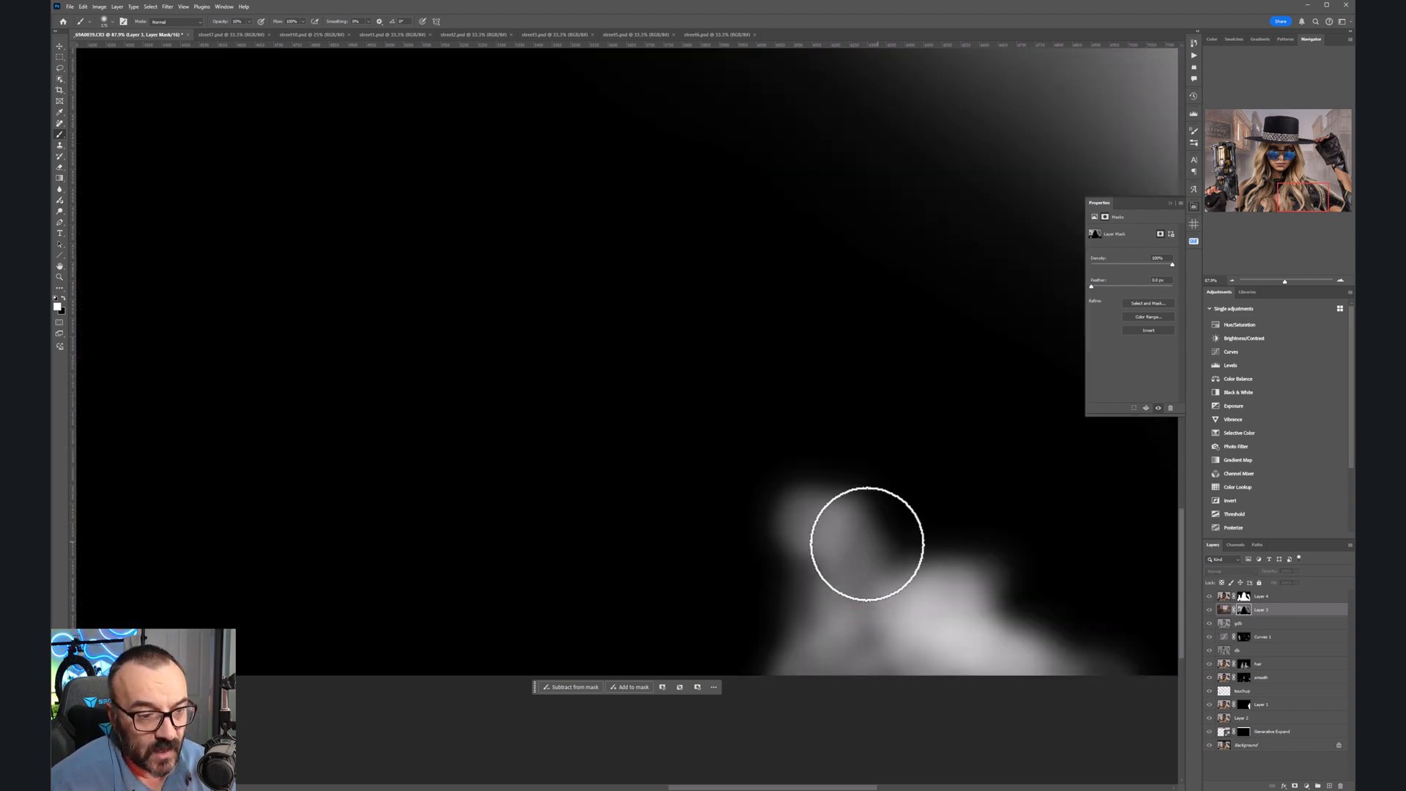
mouse_move(826, 607)
left_mouse_down()
mouse_move(876, 630)
mouse_move(868, 661)
mouse_move(944, 586)
mouse_move(1059, 637)
mouse_move(1083, 667)
mouse_move(1113, 659)
left_mouse_up()
left_click(1247, 612, "alt")
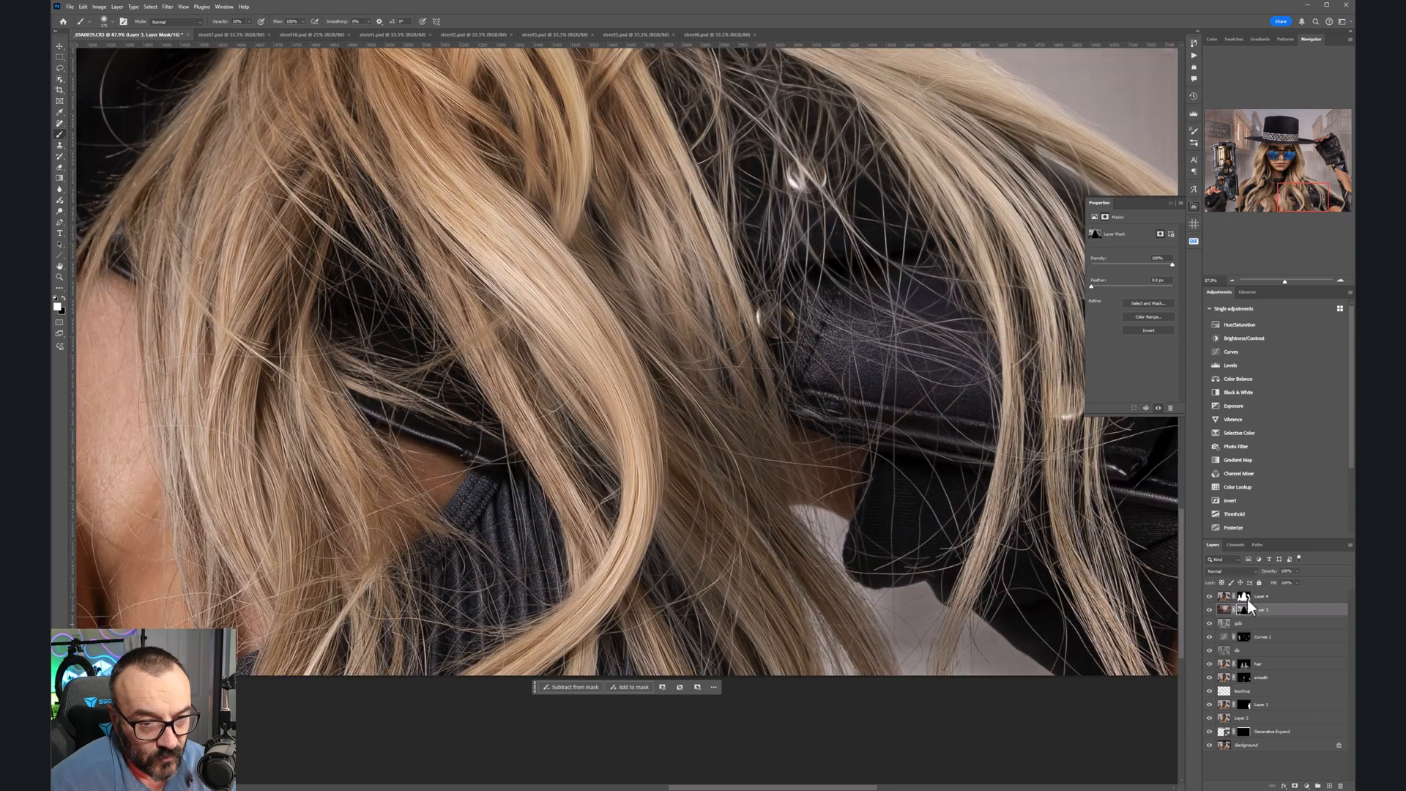
Step: Paint black over the uneven gap between hair and sleeve on the portrait layer's mask, viewing the mask alone, and return to the composite
left_click(1244, 596, "alt")
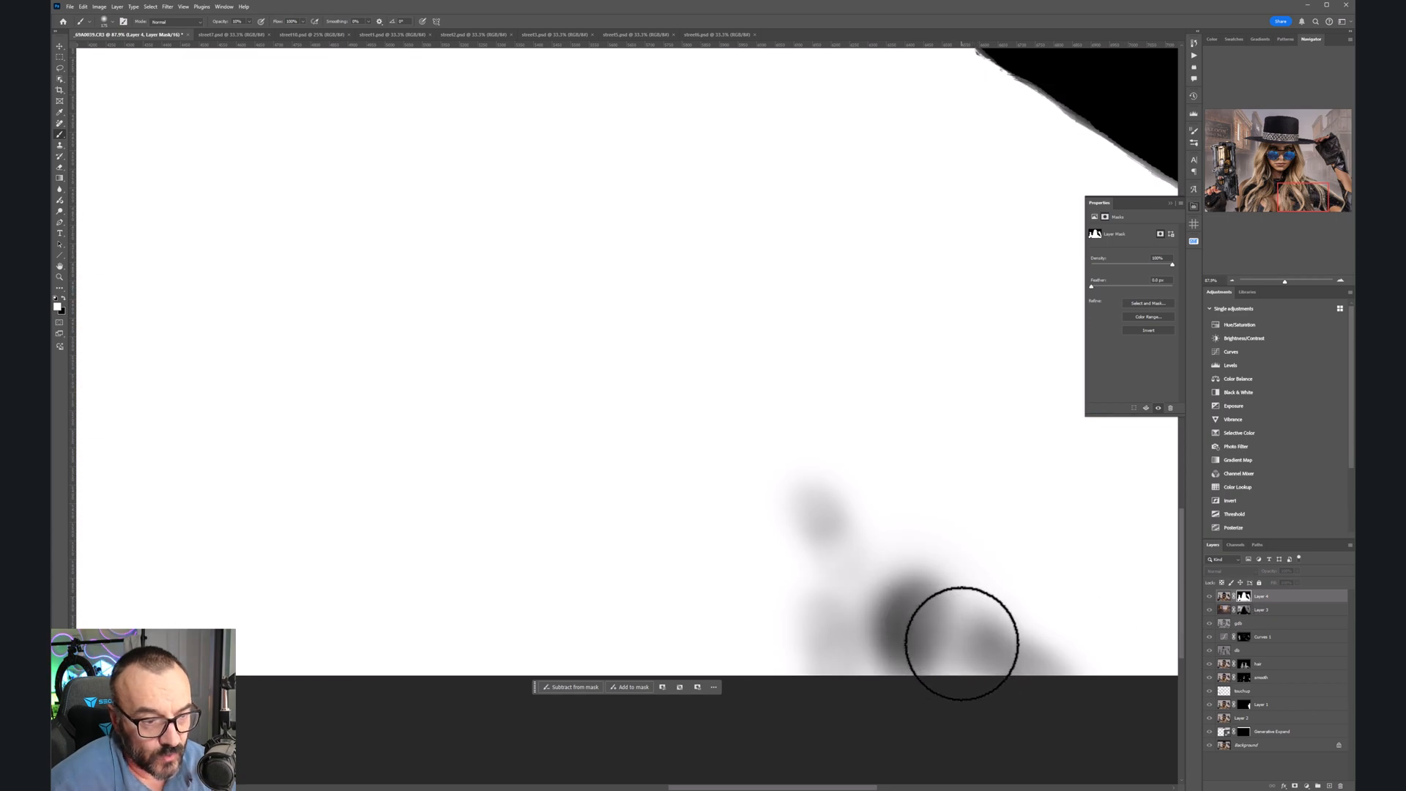
key("x")
mouse_move(973, 637)
left_mouse_down()
mouse_move(875, 684)
mouse_move(883, 603)
mouse_move(841, 654)
mouse_move(860, 587)
mouse_move(883, 567)
mouse_move(1042, 634)
mouse_move(850, 631)
mouse_move(848, 586)
mouse_move(815, 561)
mouse_move(849, 618)
mouse_move(906, 648)
mouse_move(896, 673)
mouse_move(950, 637)
mouse_move(1044, 665)
left_mouse_up()
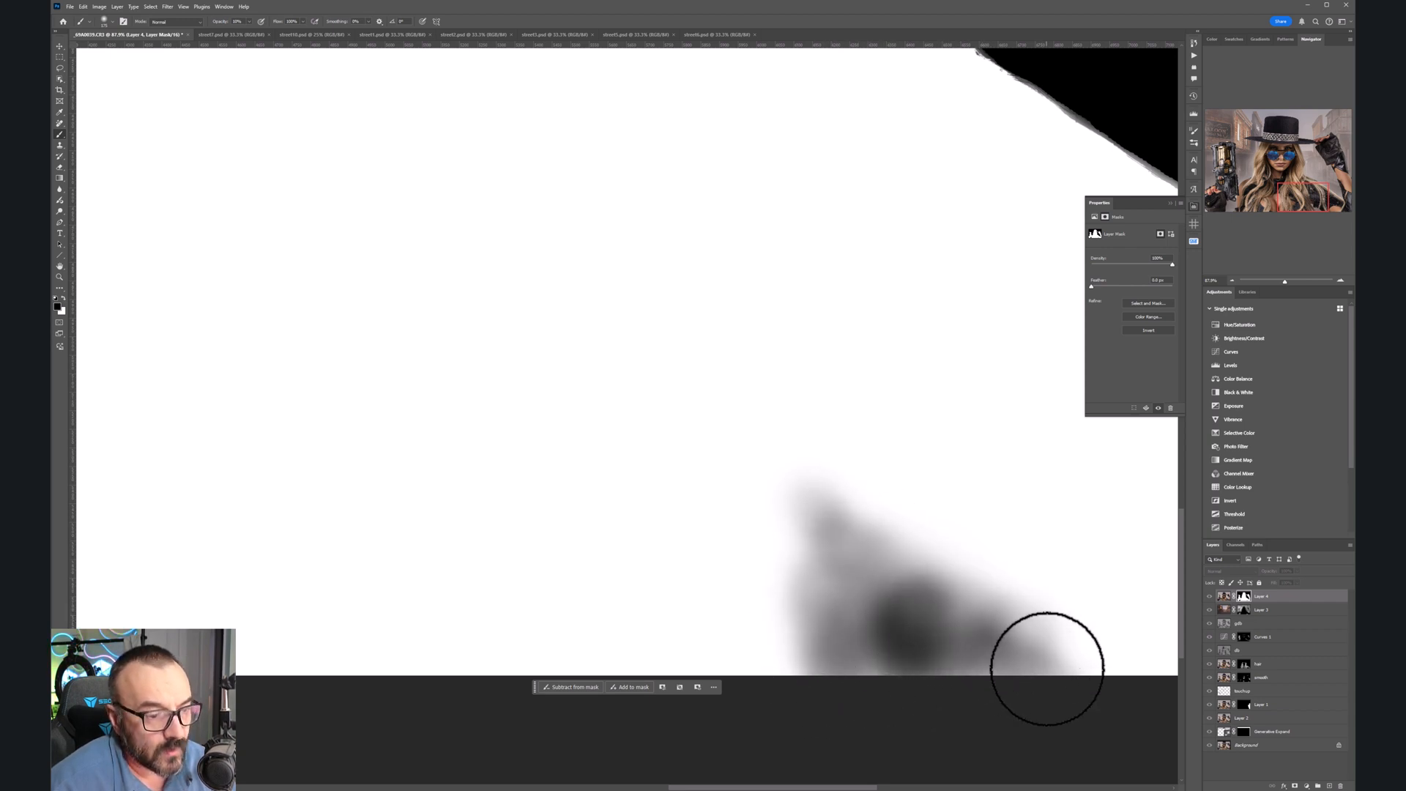
left_click(1244, 598, "alt")
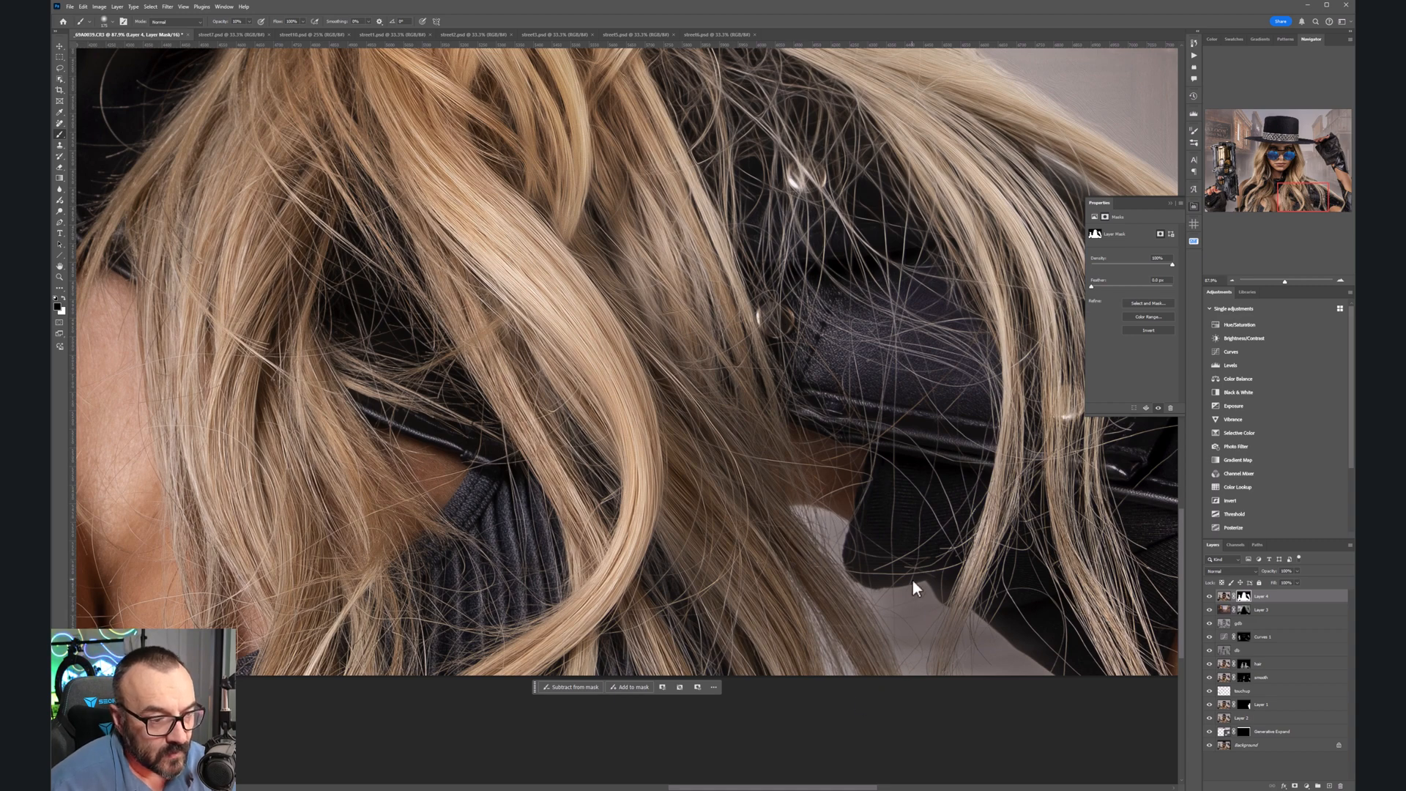
scroll(872, 564, "down", 5)
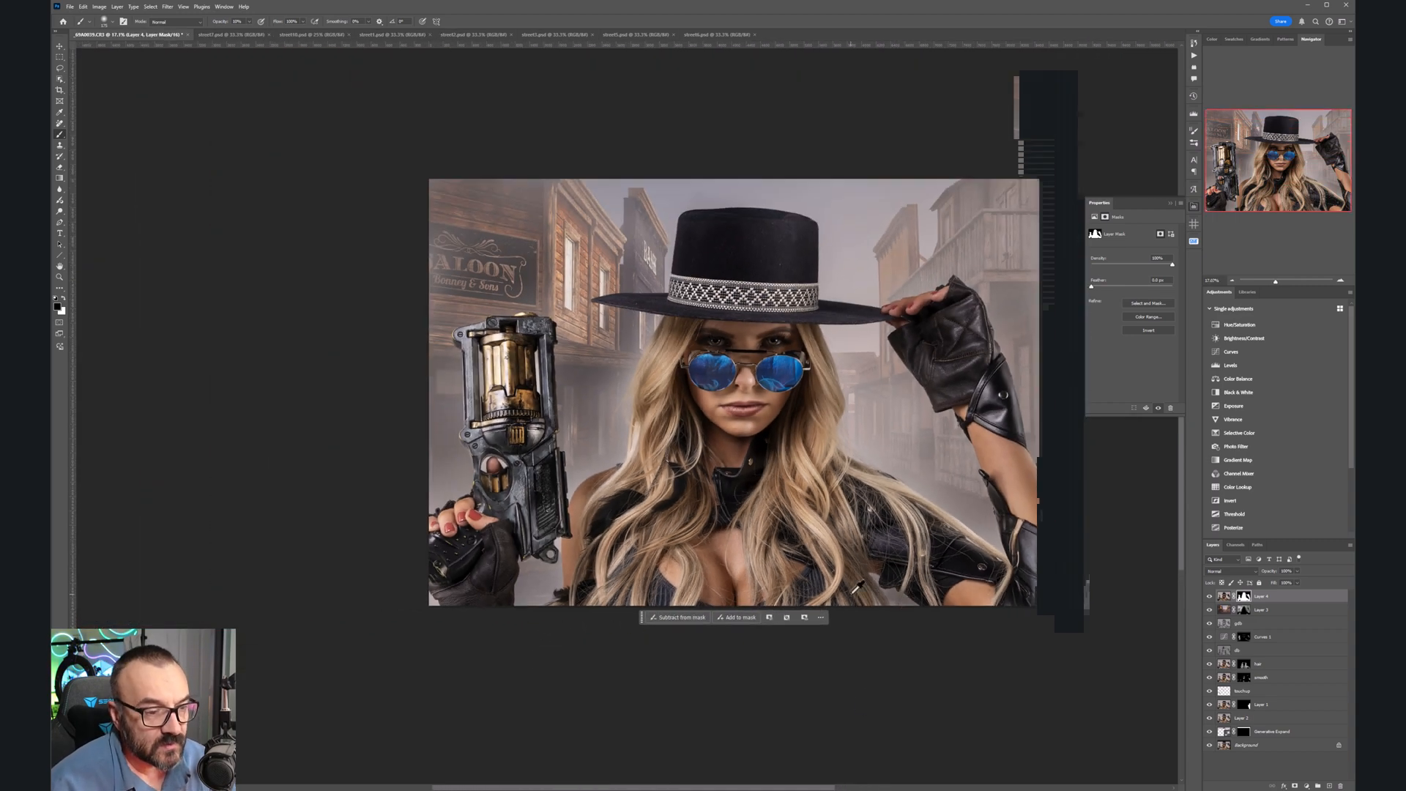
scroll(855, 586, "down", 1)
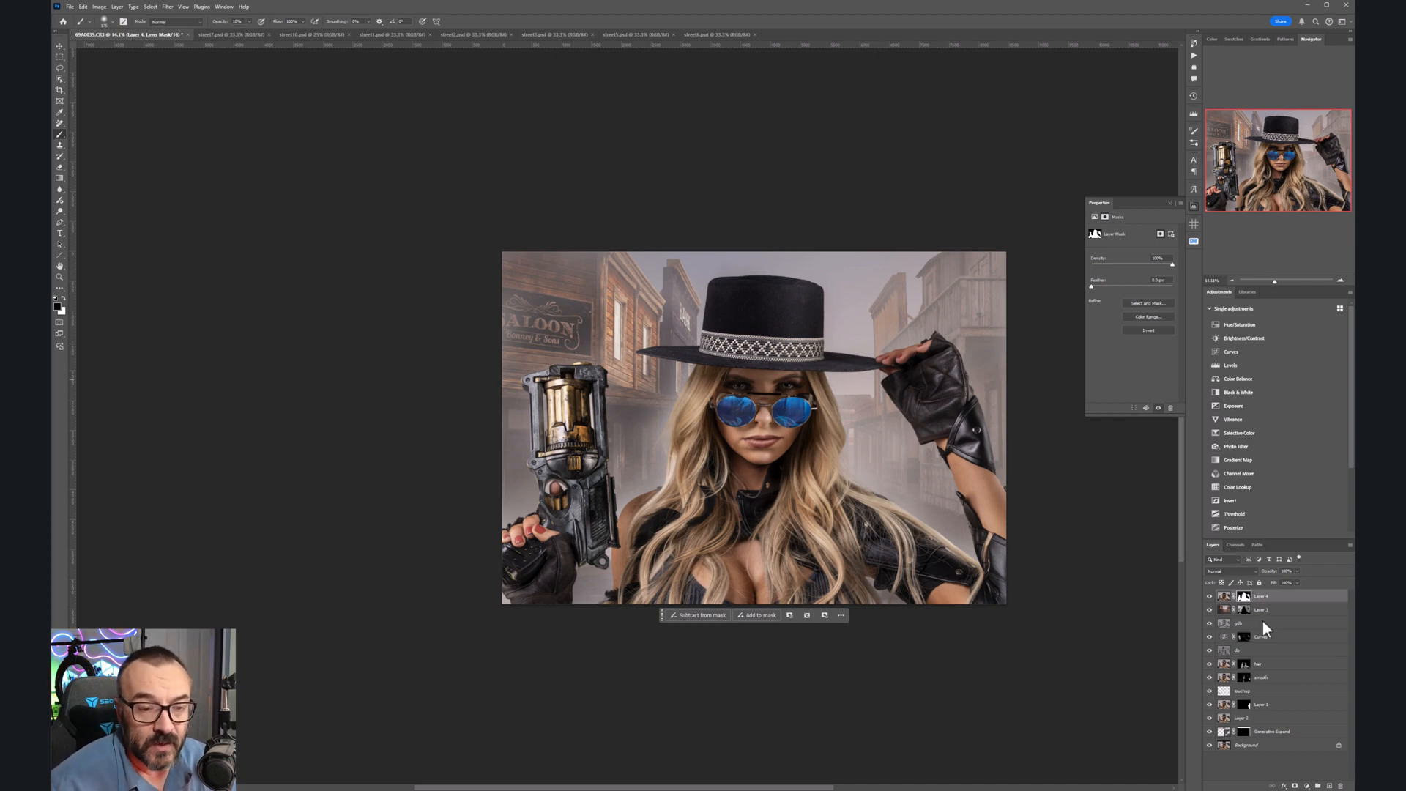
Step: View the saloon street layer's mask on its own, sample its light grey as the brush colour, and return to the composite
left_click(1248, 609)
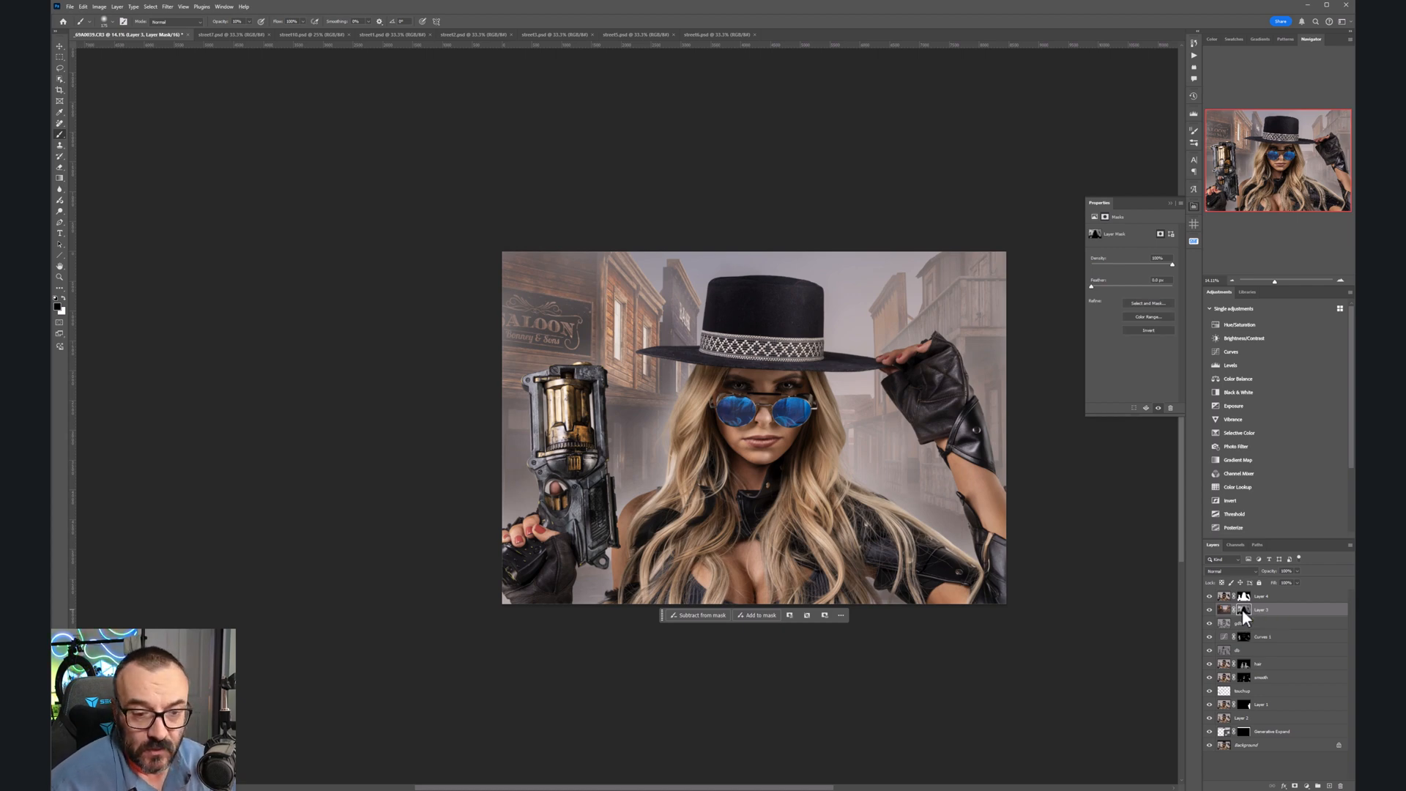
left_click(1244, 612, "alt")
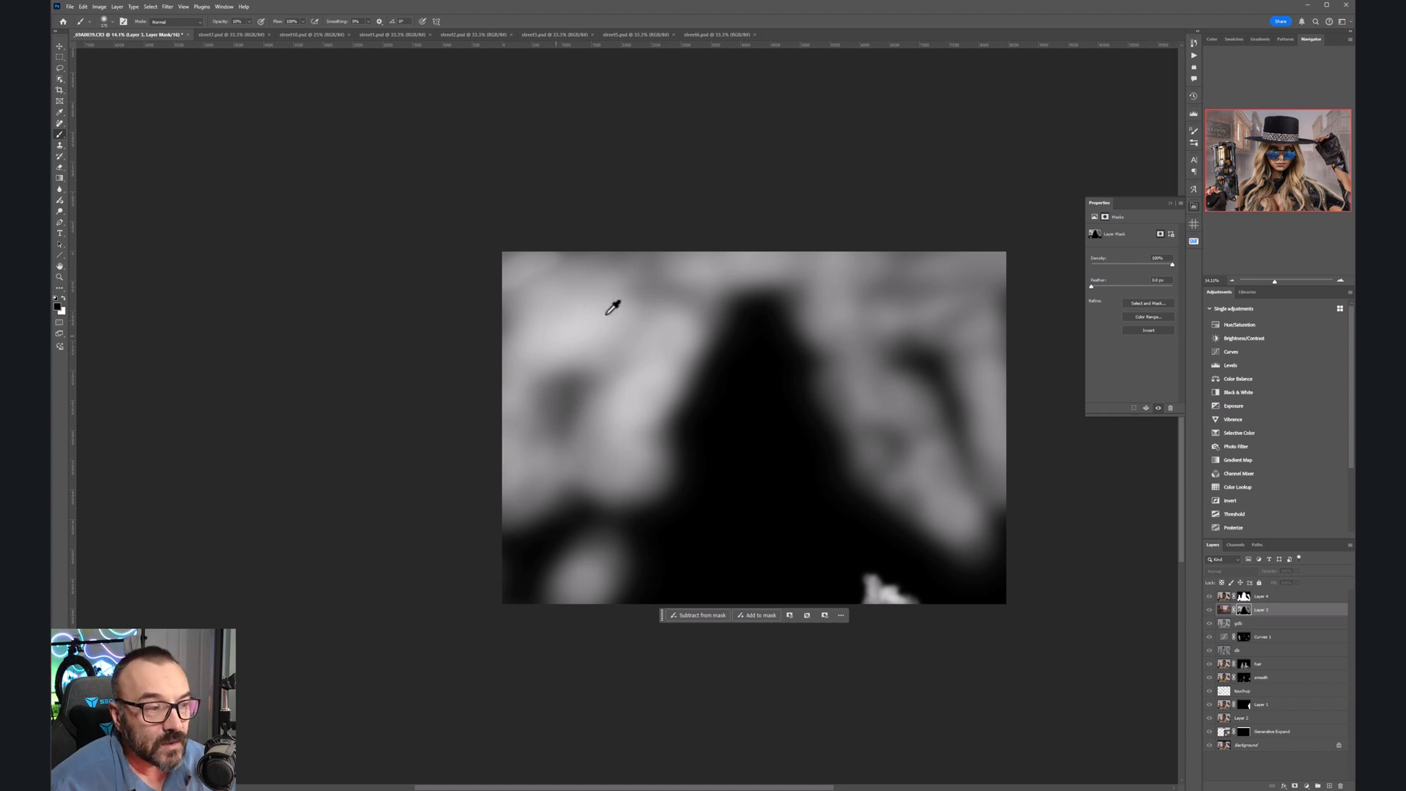
left_click(576, 282, "alt")
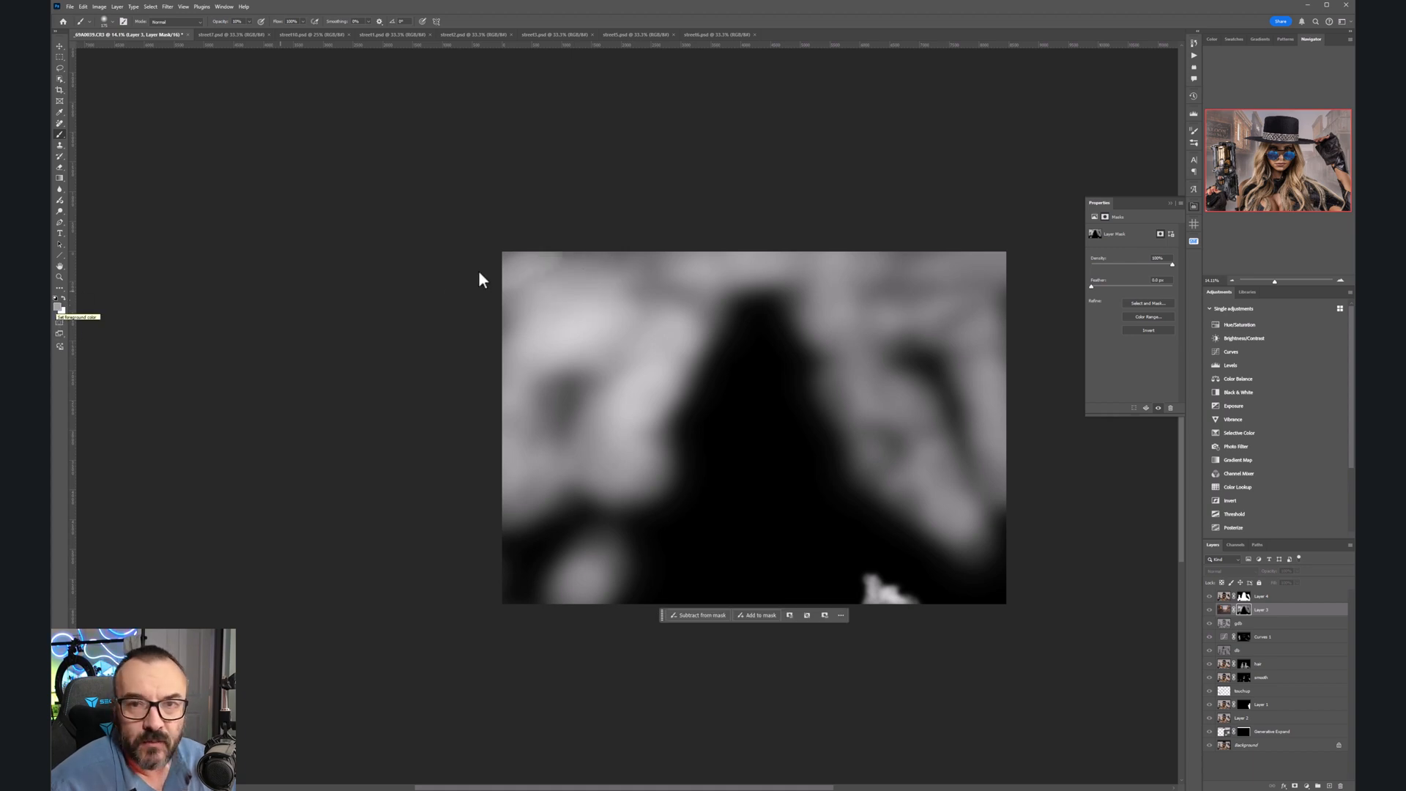
left_click(1245, 609, "alt")
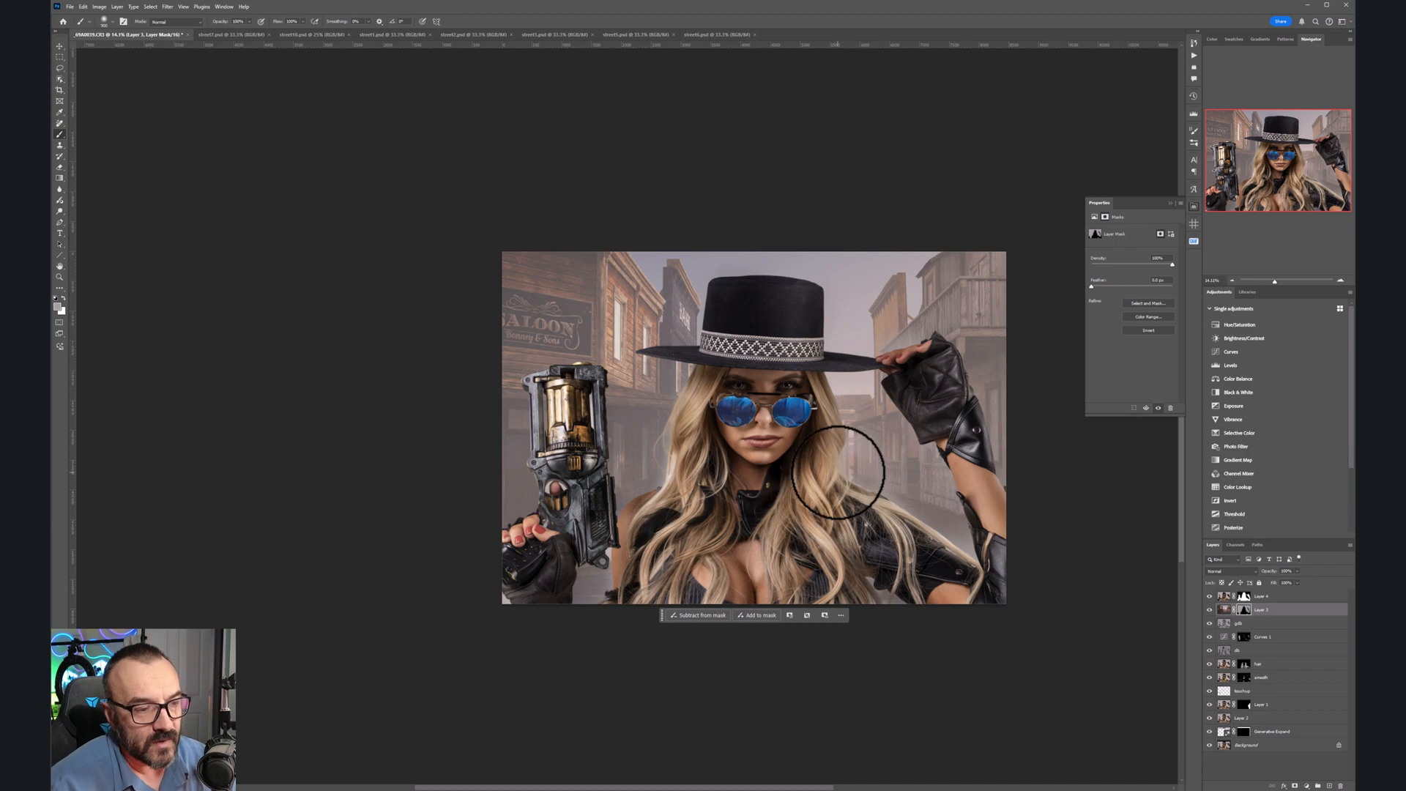
Step: Shrink the brush and paint black on the street layer's mask over the pale patch beside the hair above the shoulder
scroll(846, 473, "up", 4)
scroll(875, 479, "up", 5)
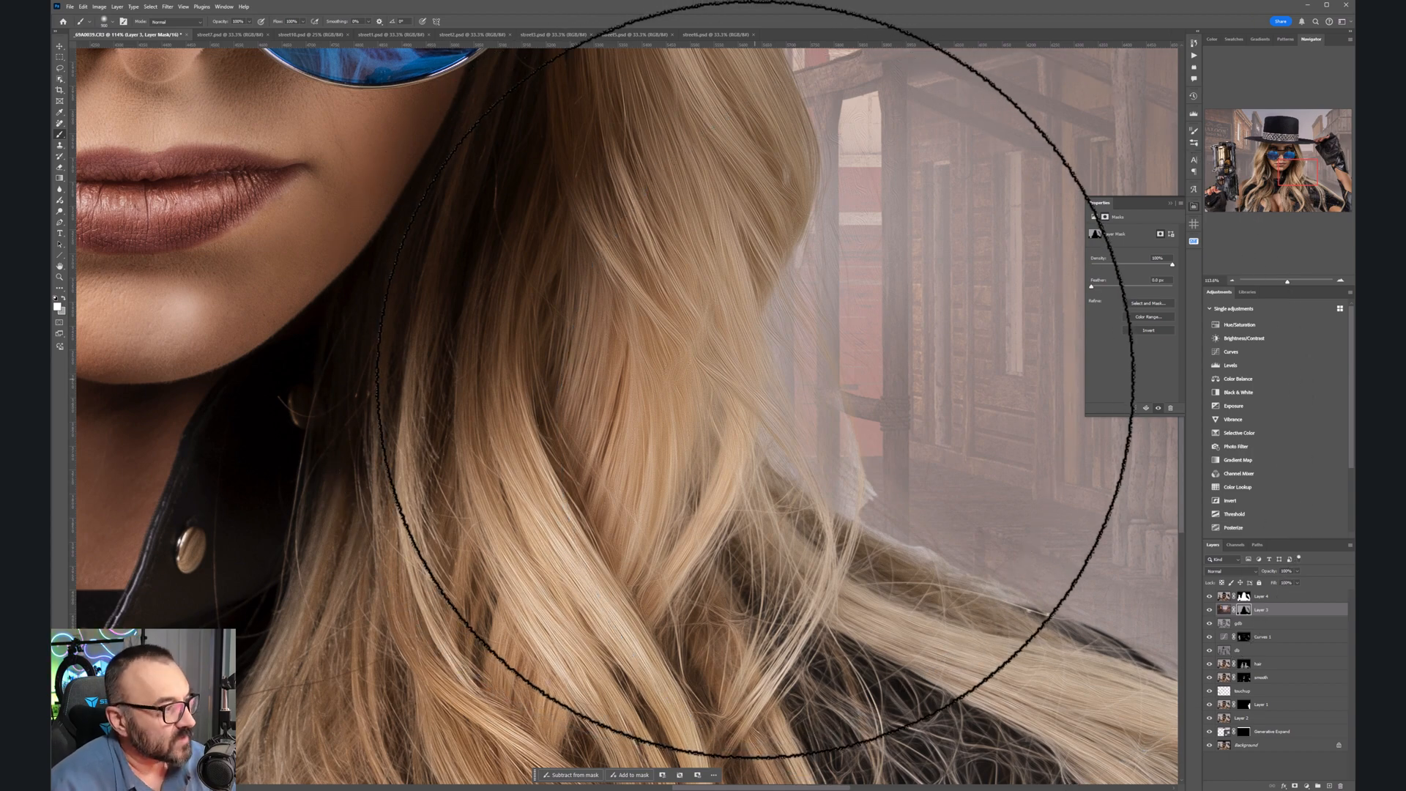
key("bracketleft")
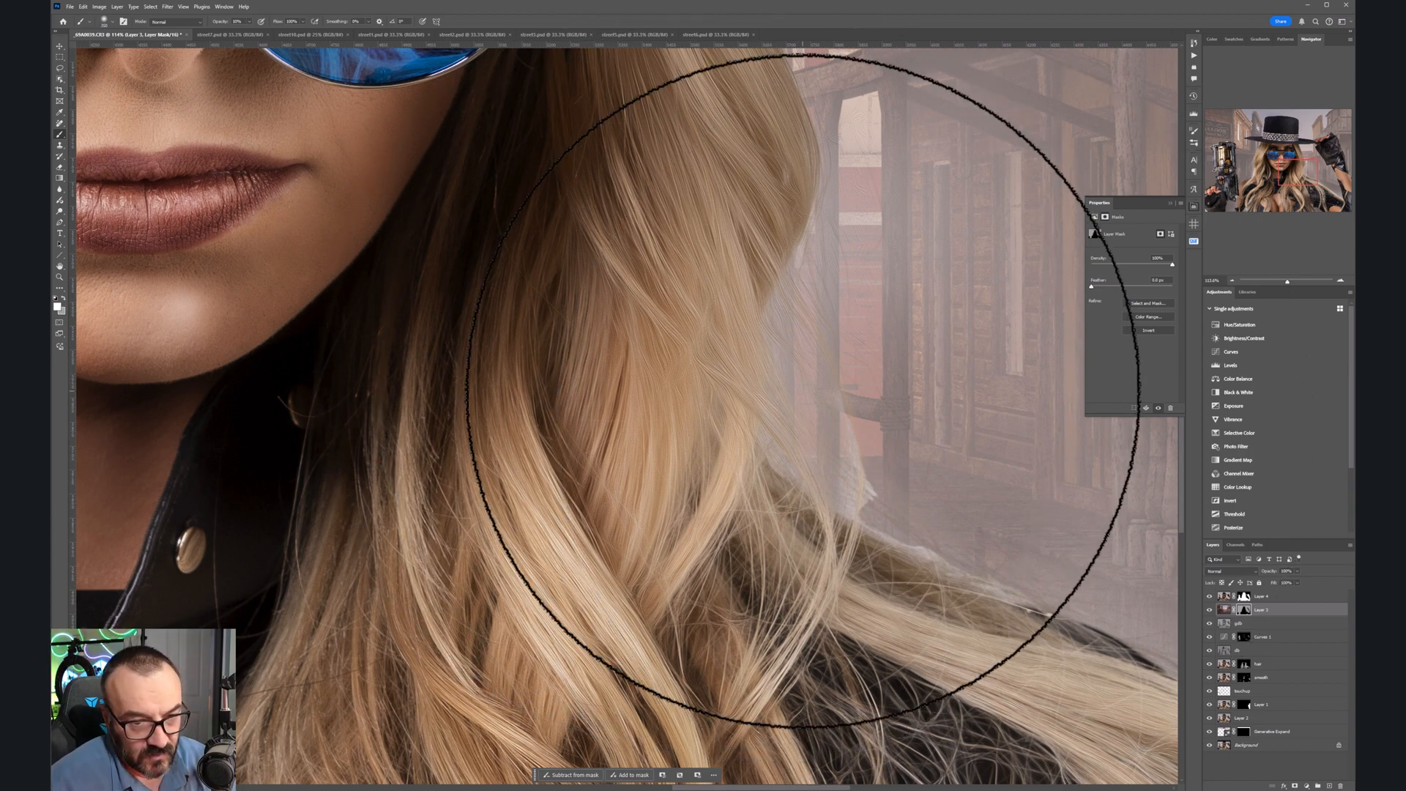
key("bracketleft")
key("bracketleft")
key("bracketleft")
key("bracketleft")
key("bracketleft")
key("bracketleft")
key("bracketleft")
key("bracketleft")
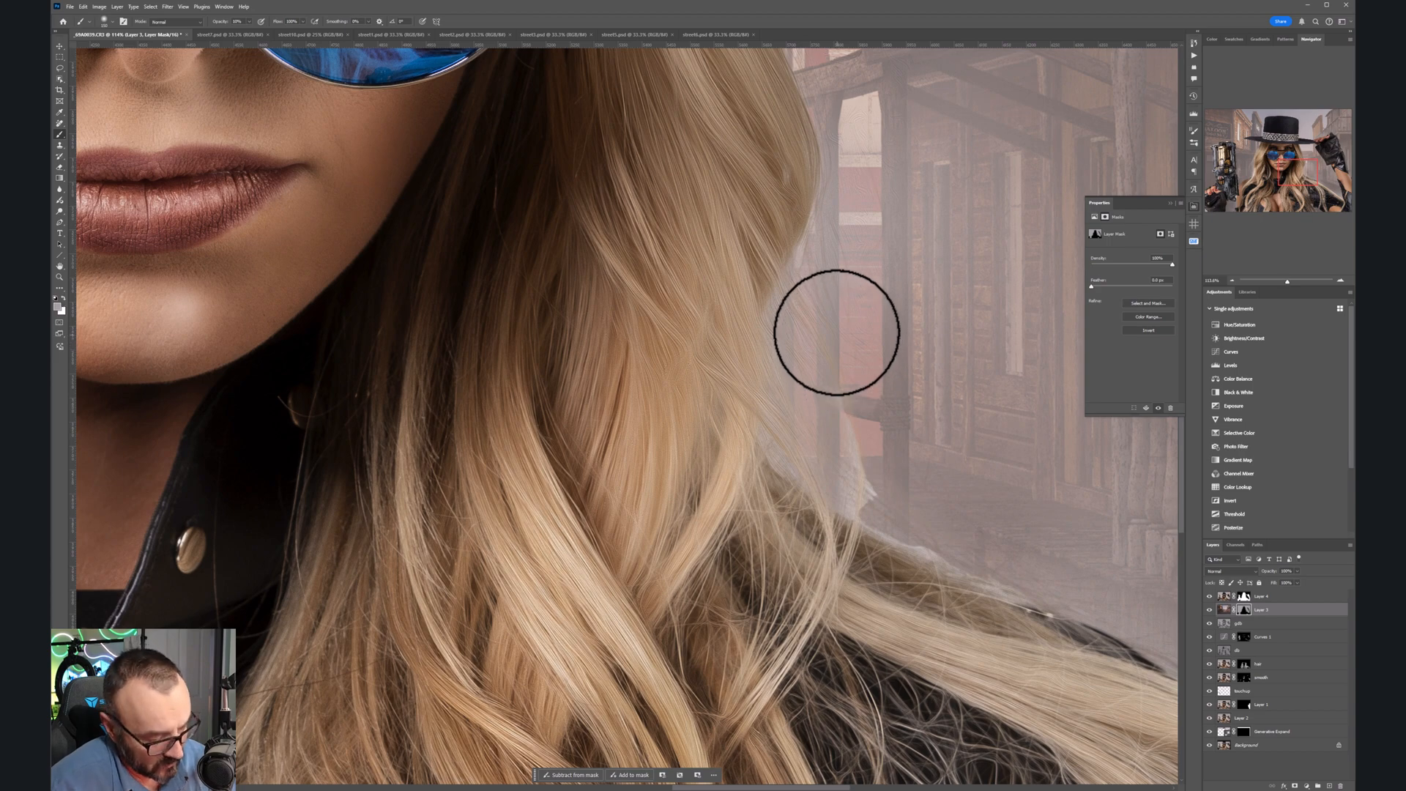
key("x")
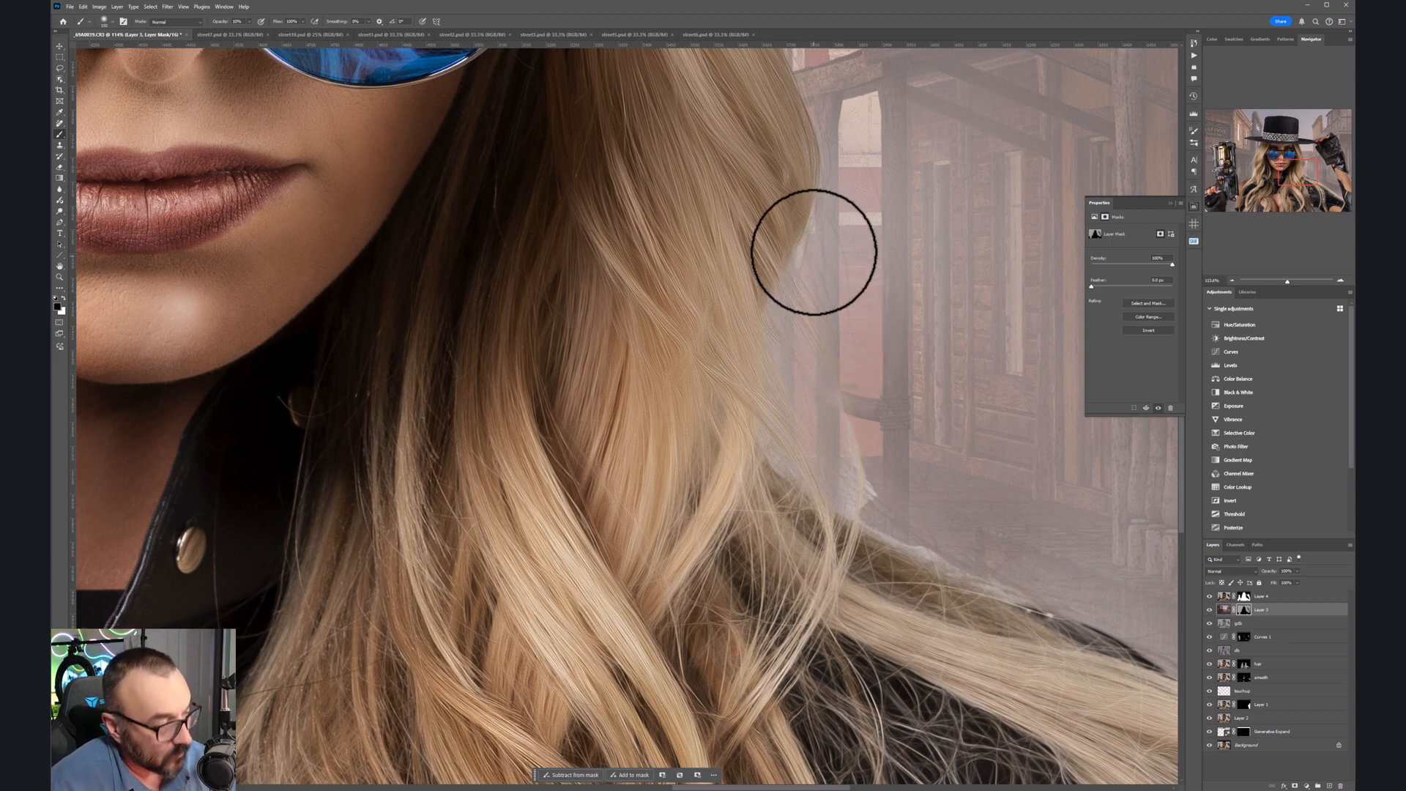
mouse_move(881, 503)
left_mouse_down()
mouse_move(893, 454)
mouse_move(836, 471)
mouse_move(846, 489)
mouse_move(874, 449)
left_mouse_up()
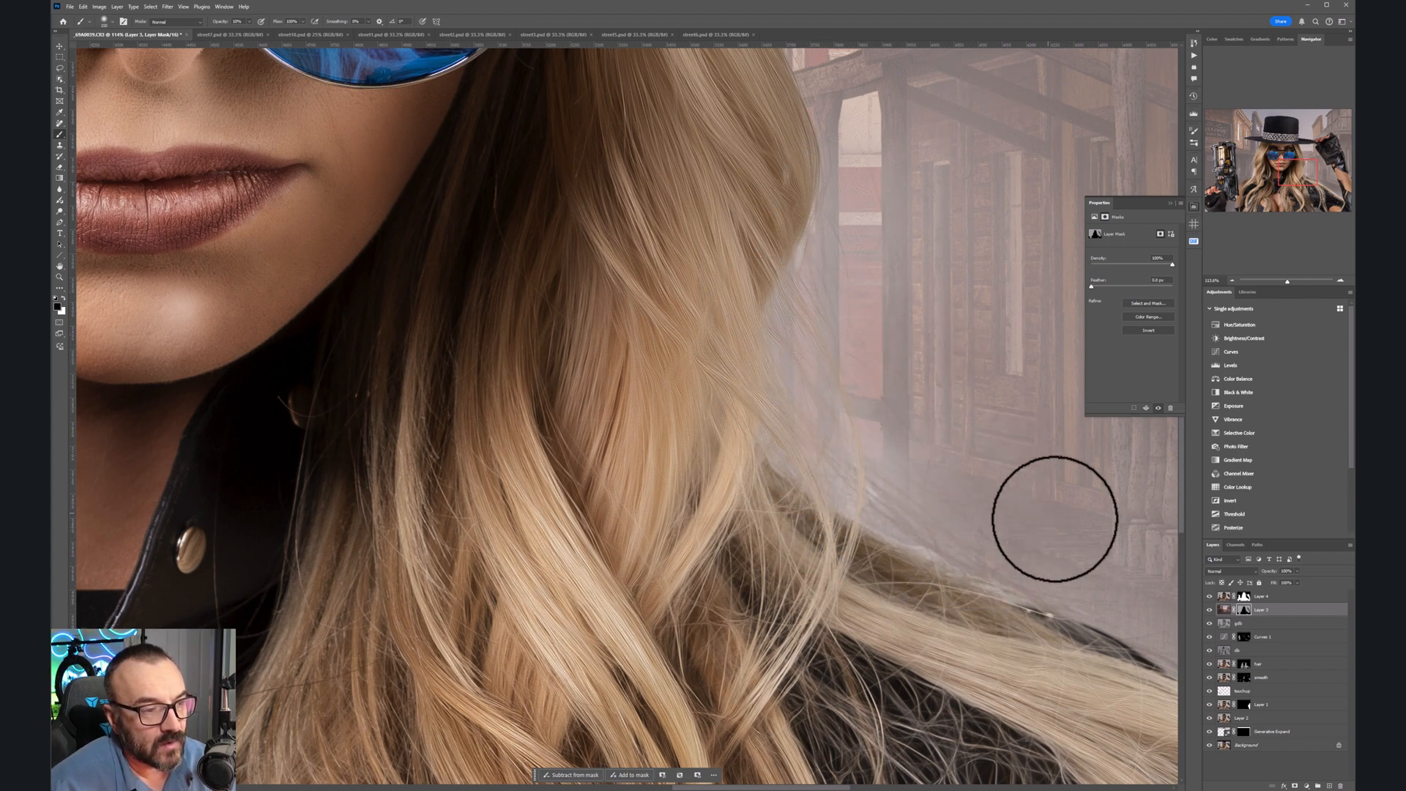
scroll(832, 403, "down", 3)
scroll(836, 405, "down", 4)
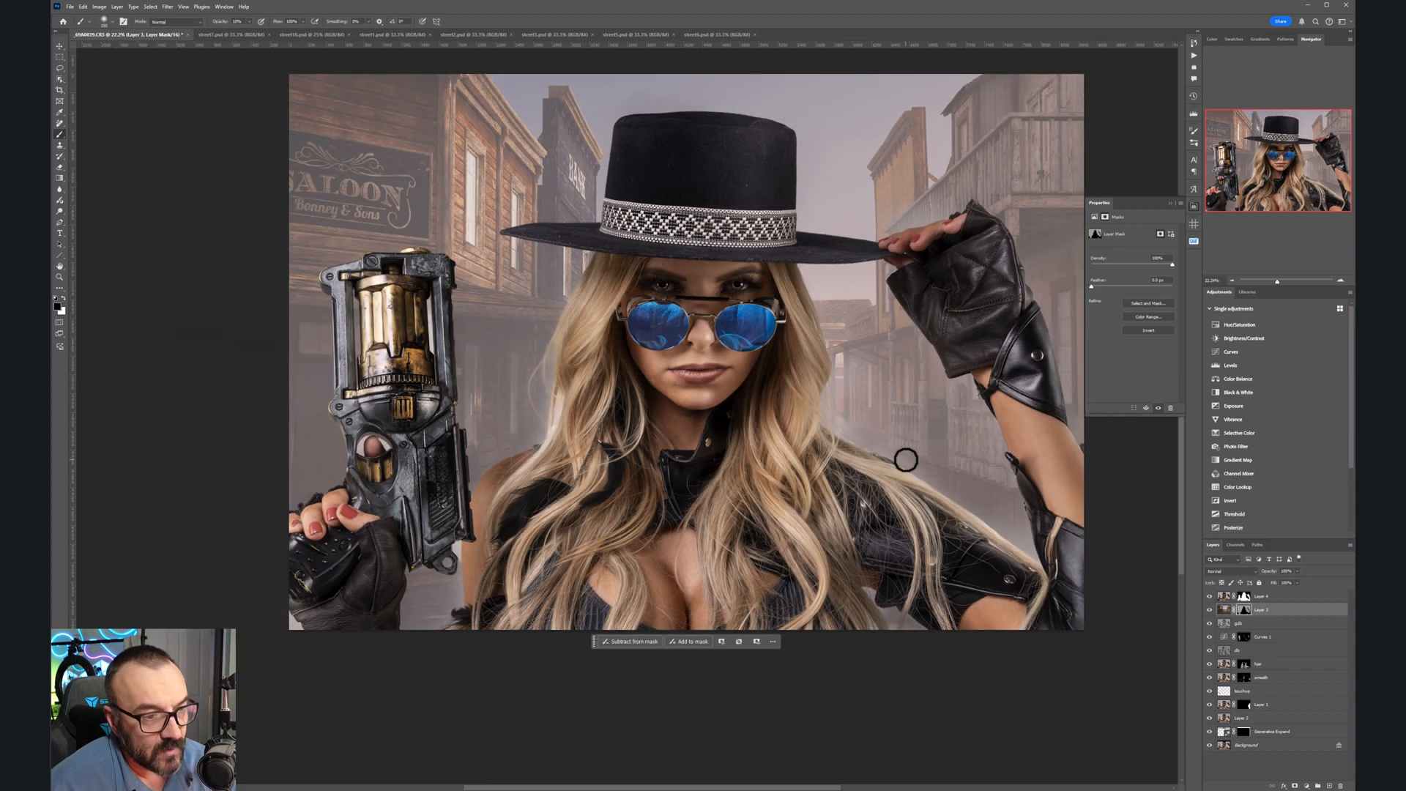
Step: Enlarge the black mask brush and review how the street blends around the cowgirl
key("bracketright")
key("bracketright")
key("bracketright")
key("bracketright")
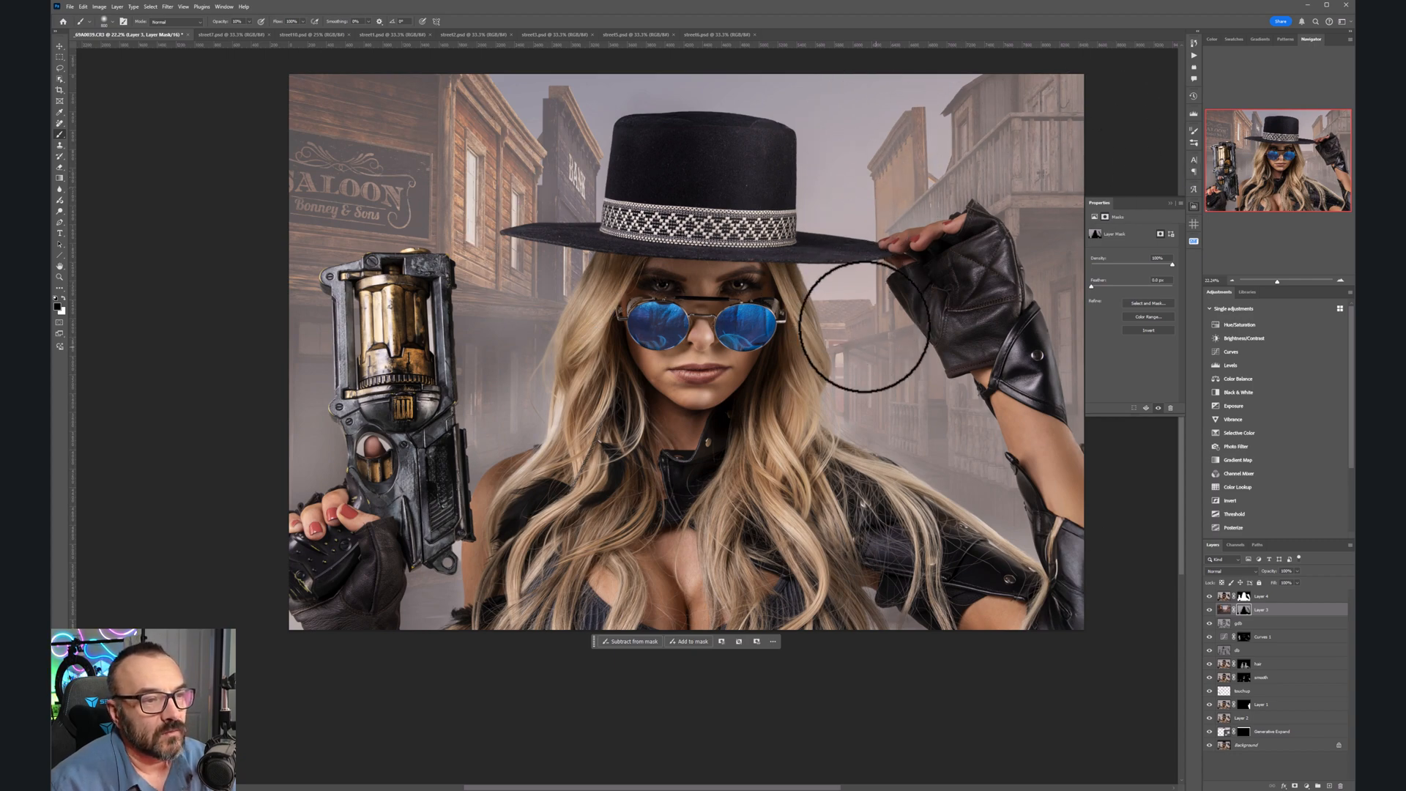
scroll(812, 417, "down", 4)
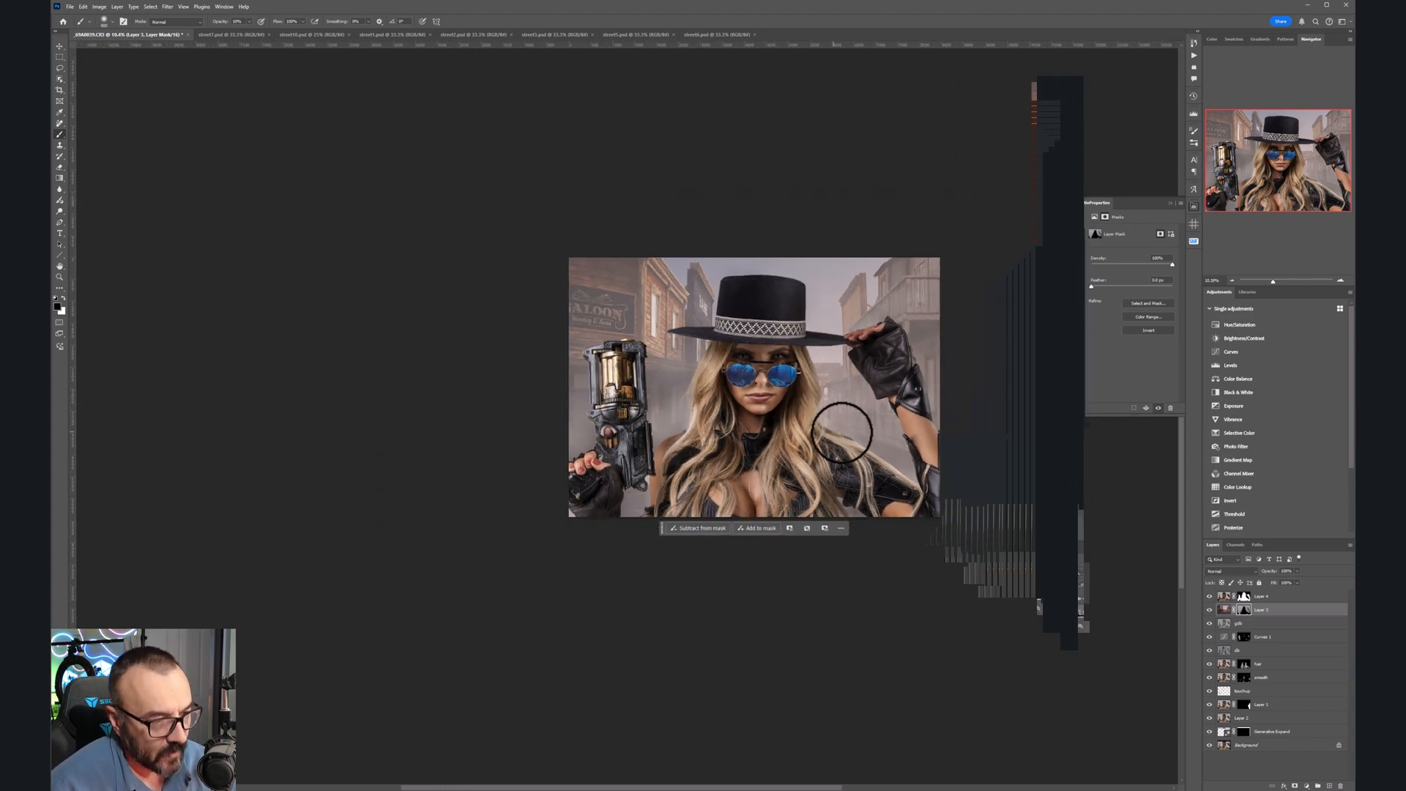
scroll(755, 460, "up", 2)
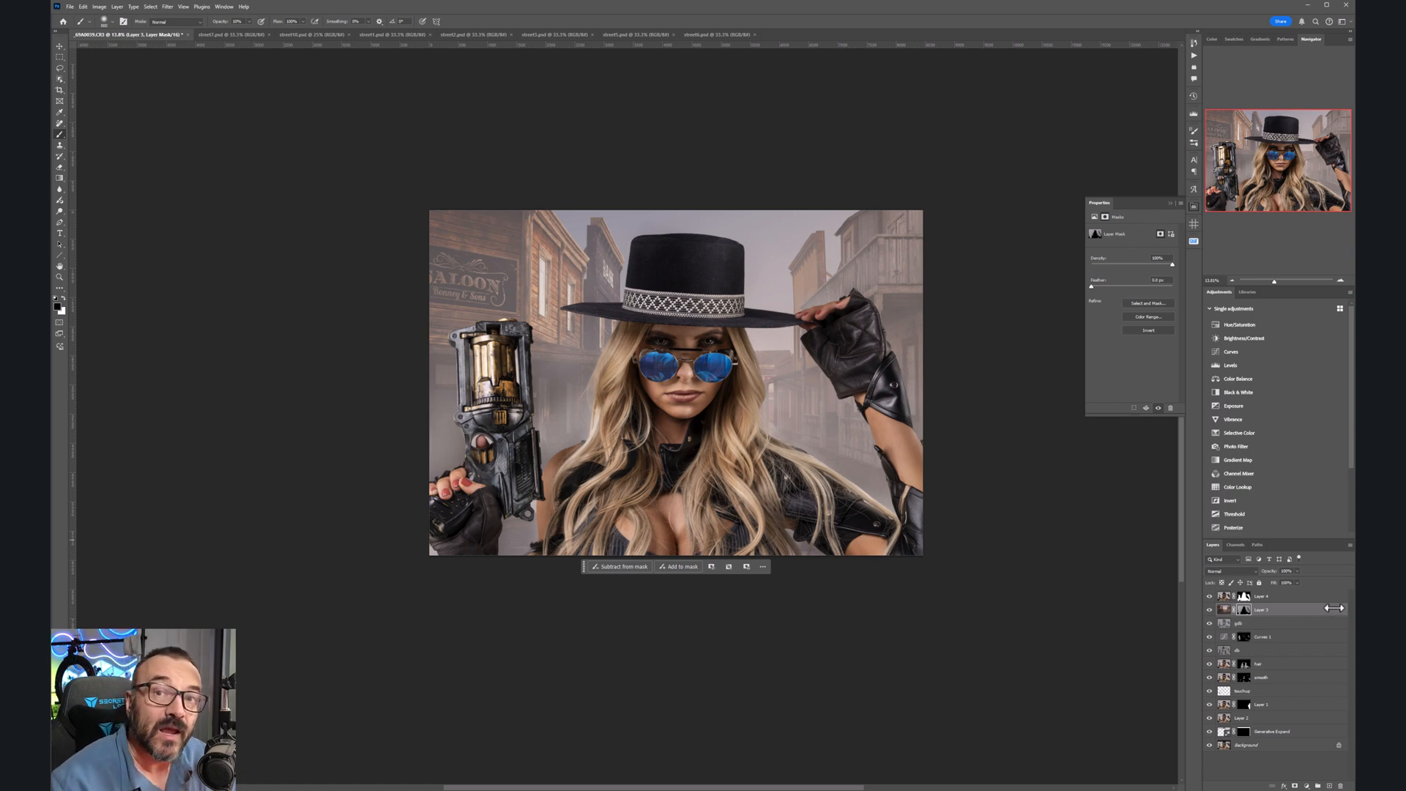
Step: Add a new layer above the saloon street layer and fill it with 50% Gray
left_click(1328, 786)
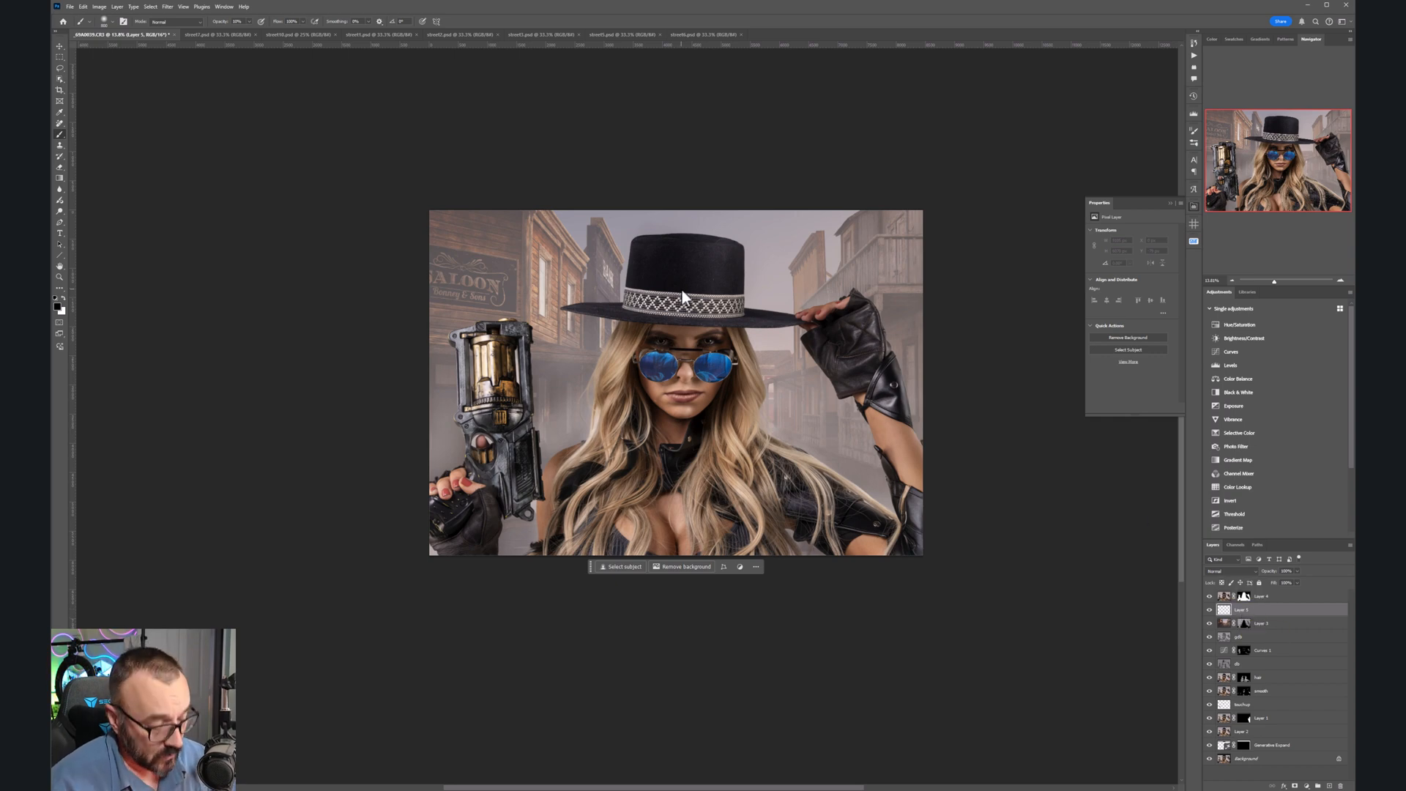
key("shift+F5")
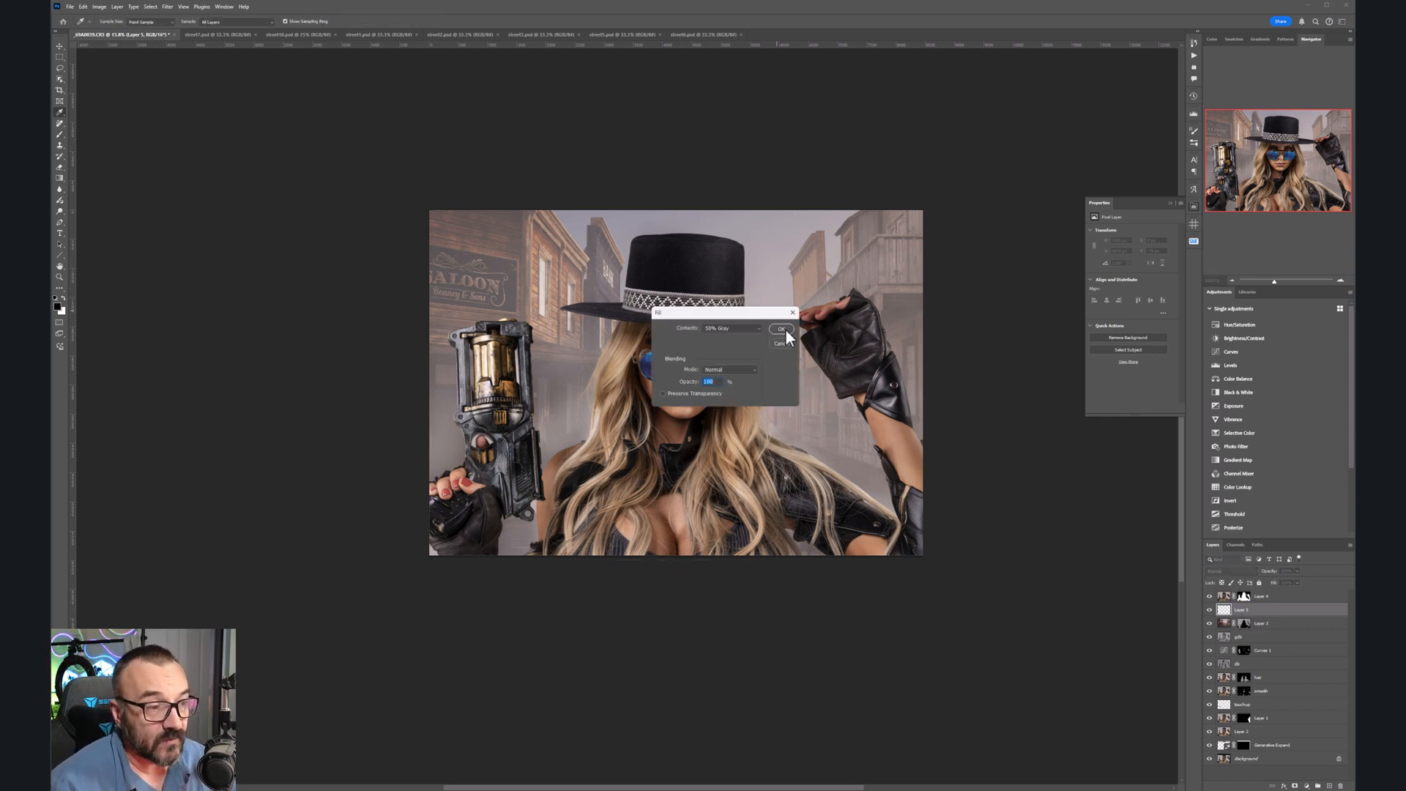
left_click(785, 329)
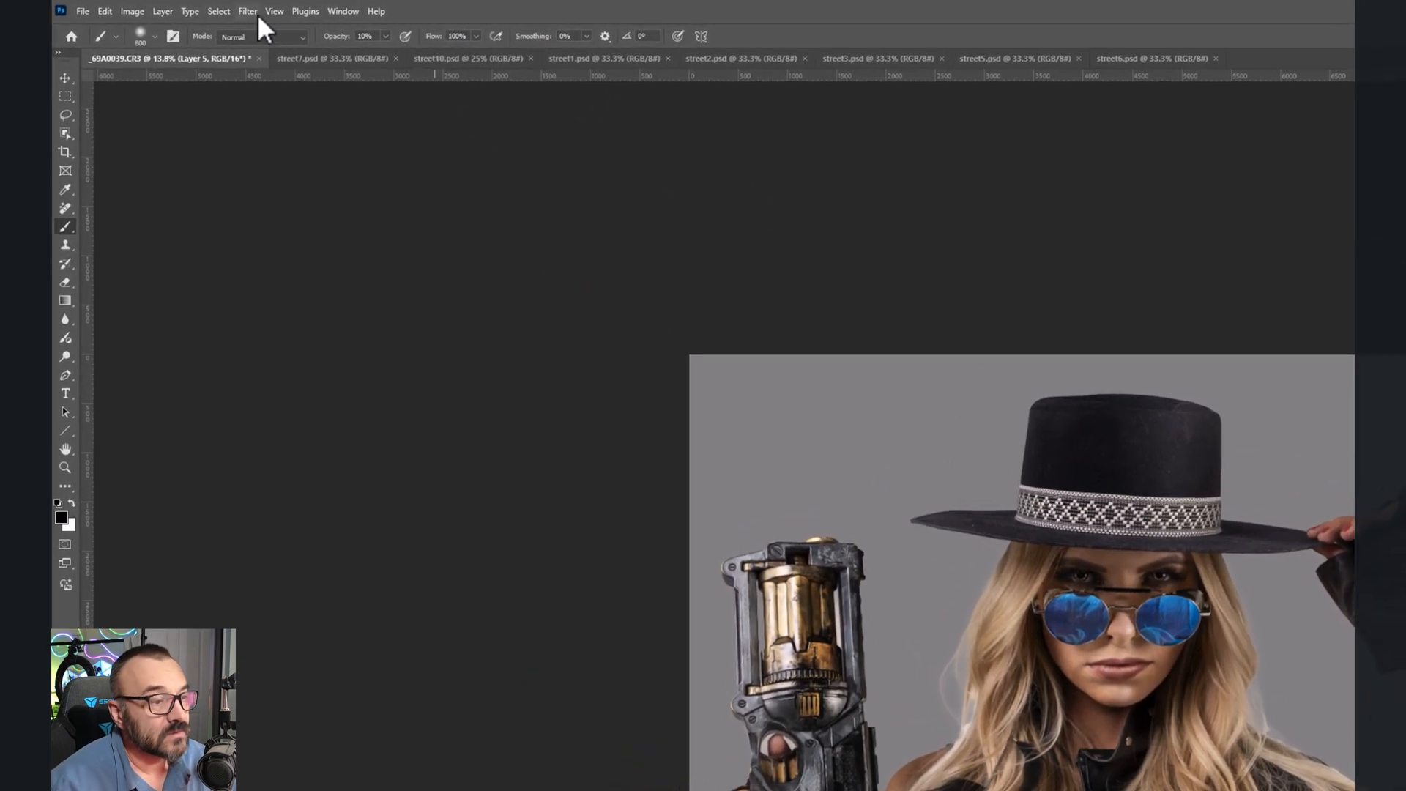
Step: Render the Clouds filter in black and white on the grey layer behind the cowgirl
left_click(167, 7)
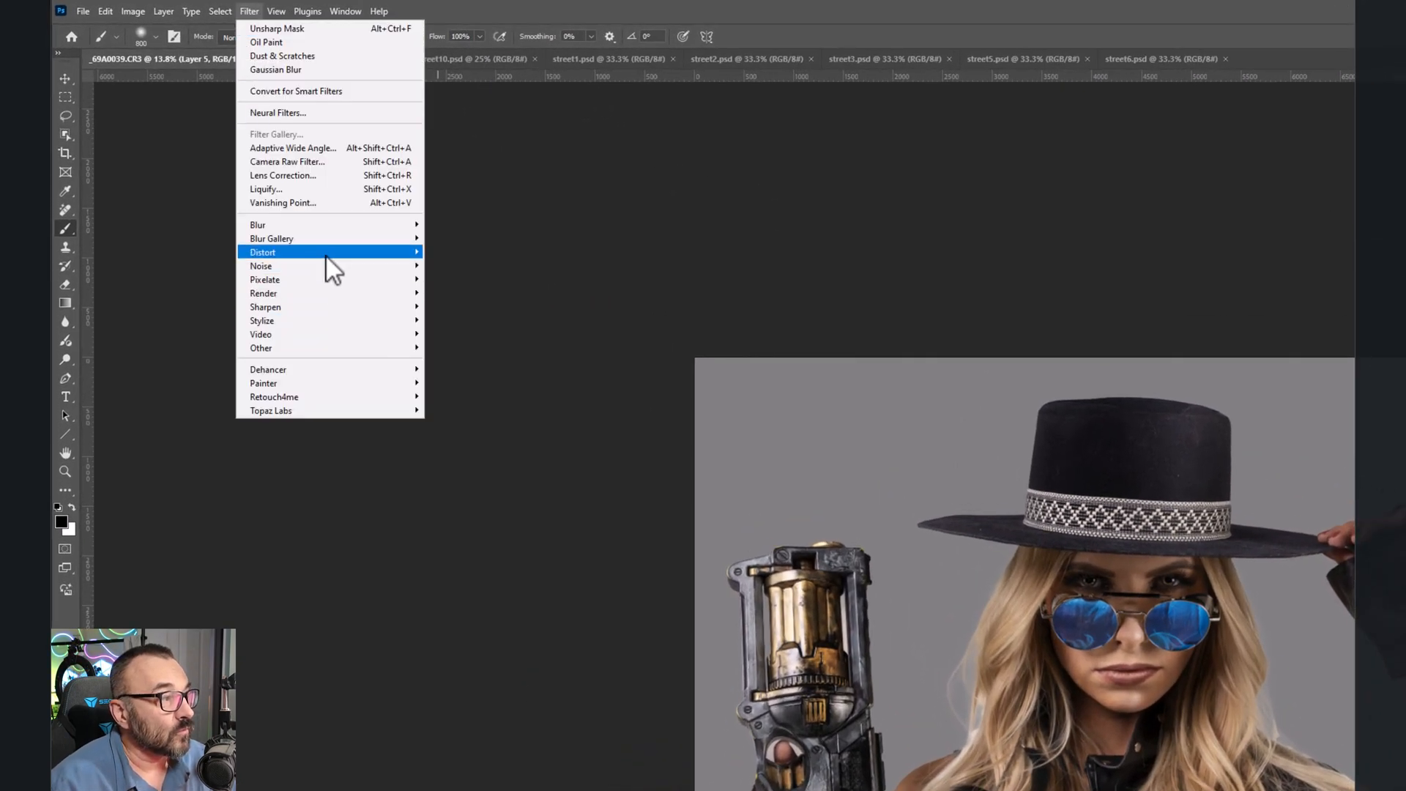
mouse_move(327, 268)
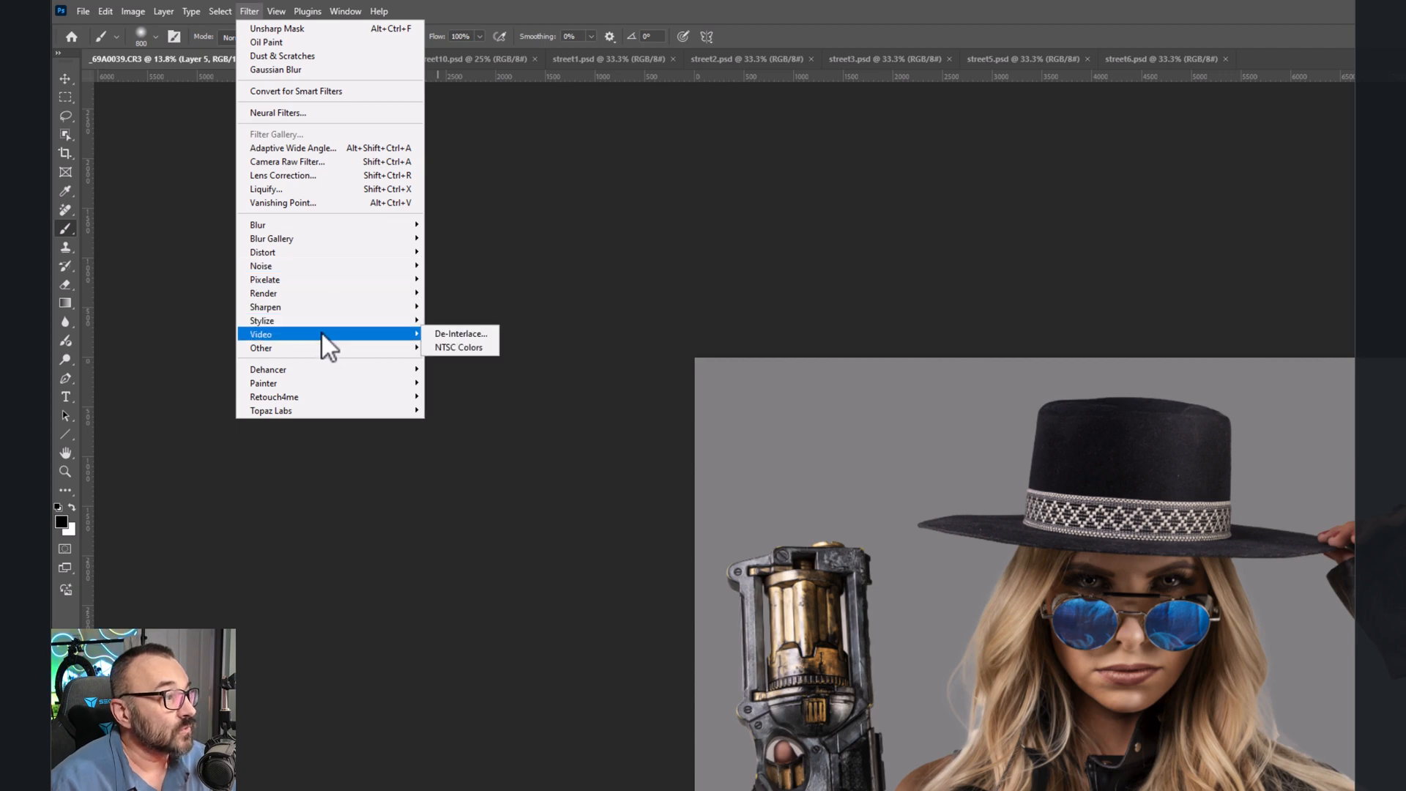
mouse_move(322, 322)
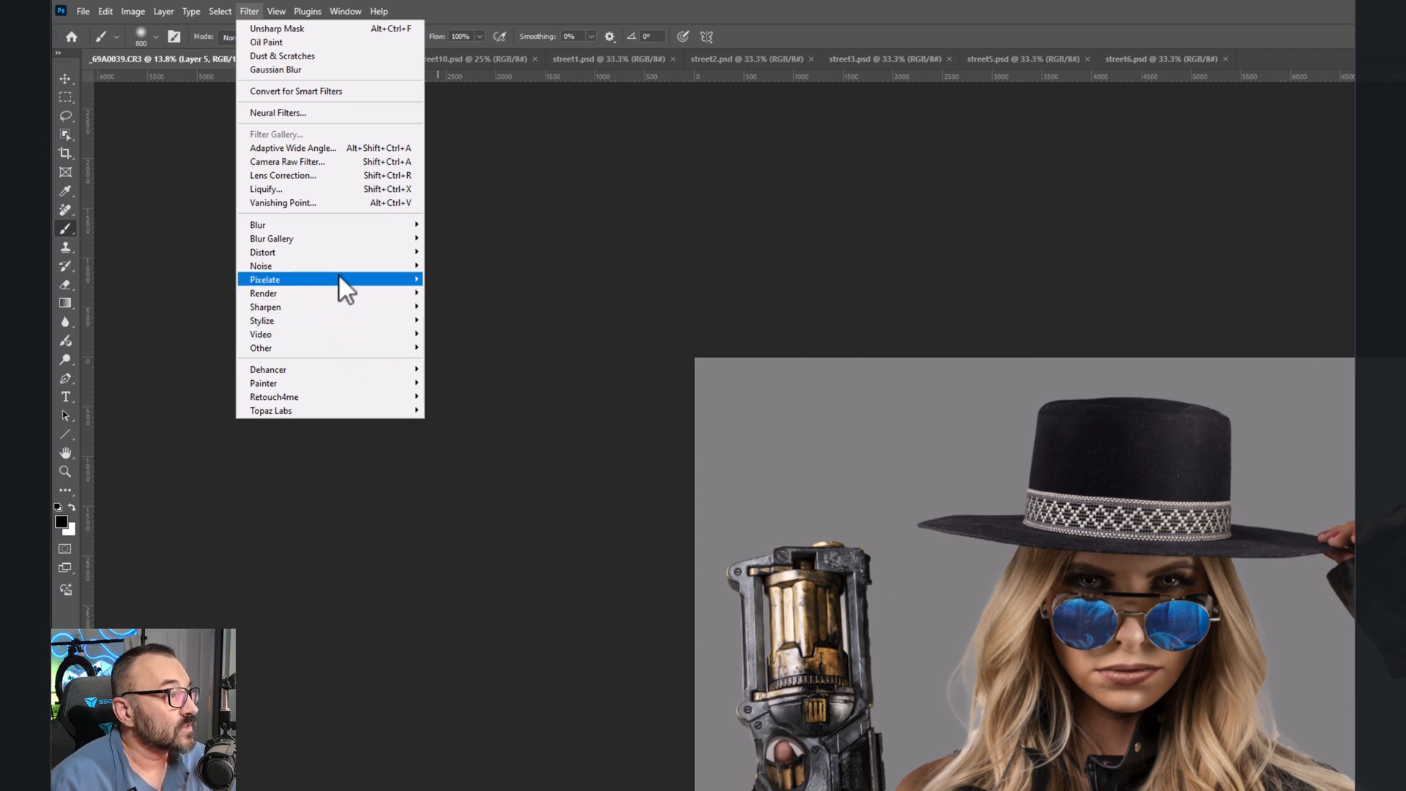
mouse_move(373, 291)
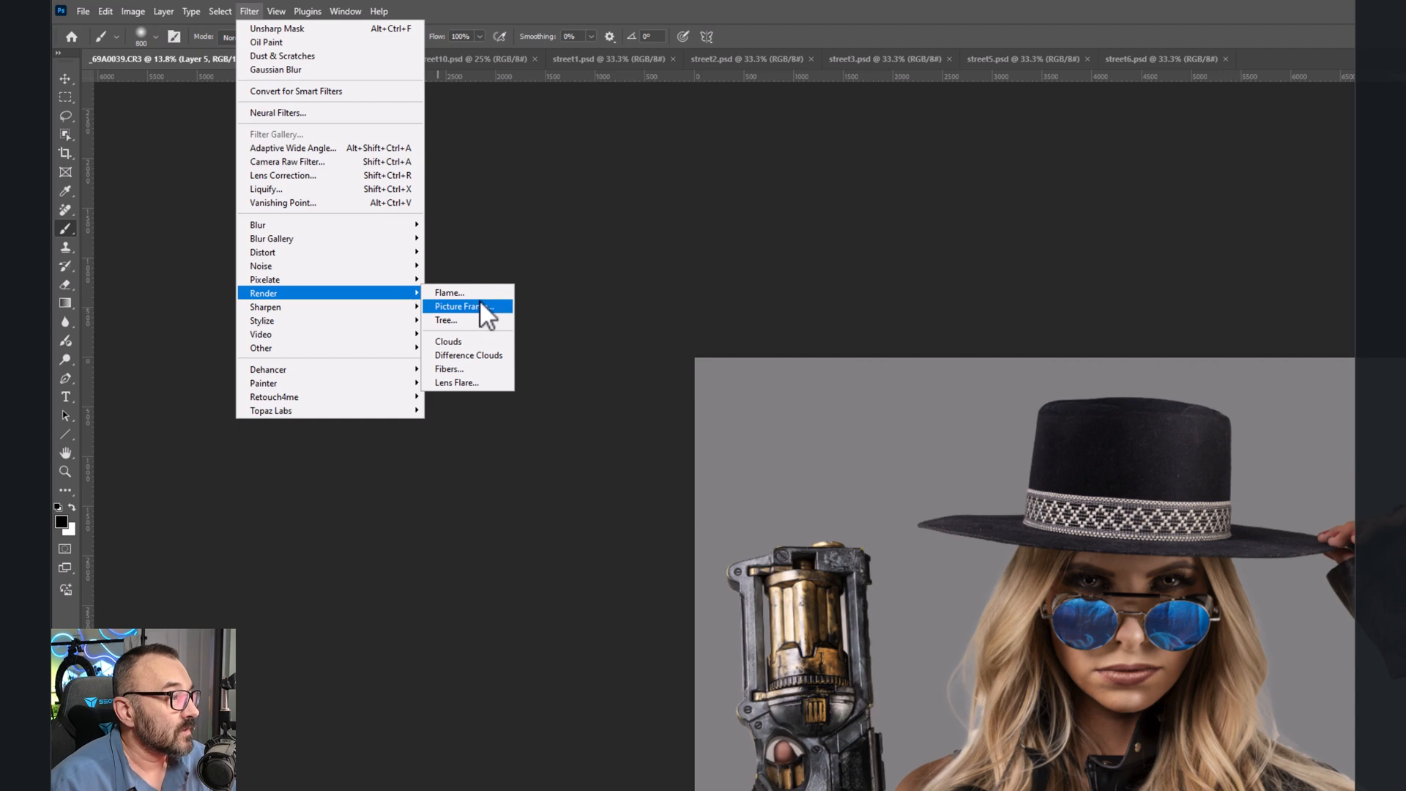
left_click(491, 345)
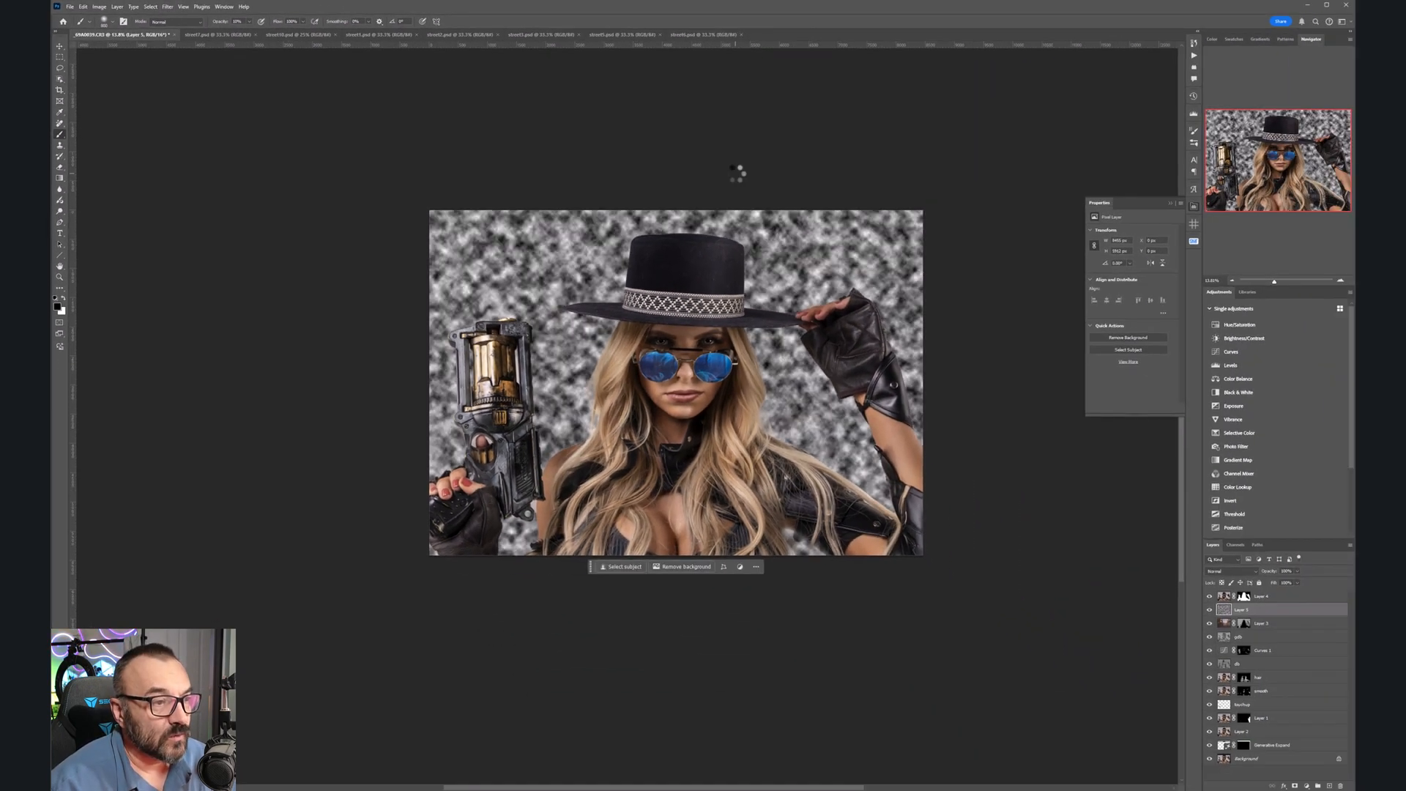
Step: Apply the Oil Paint filter to the clouds layer with Stylization 10 and Cleanliness 10
left_click(168, 7)
mouse_move(194, 190)
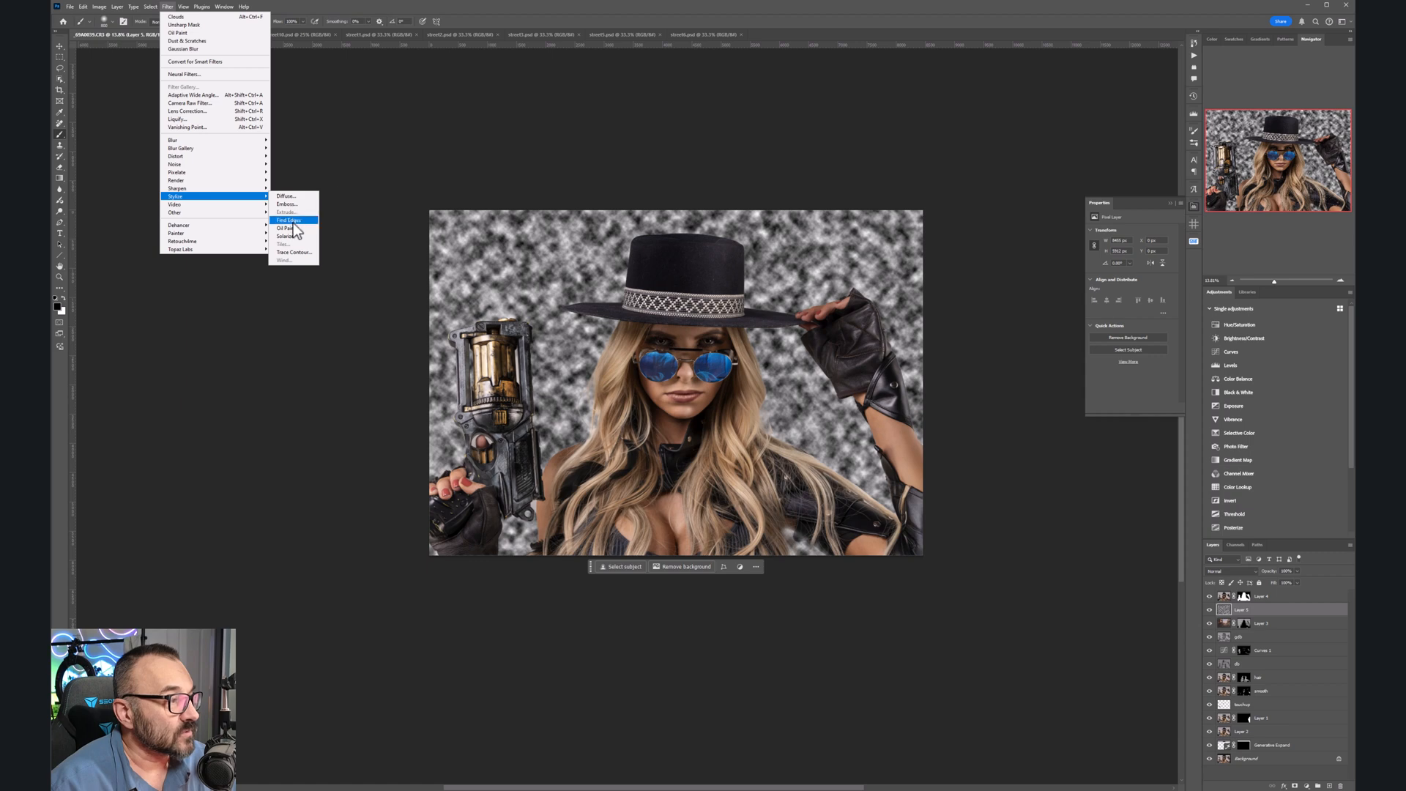
left_click(295, 229)
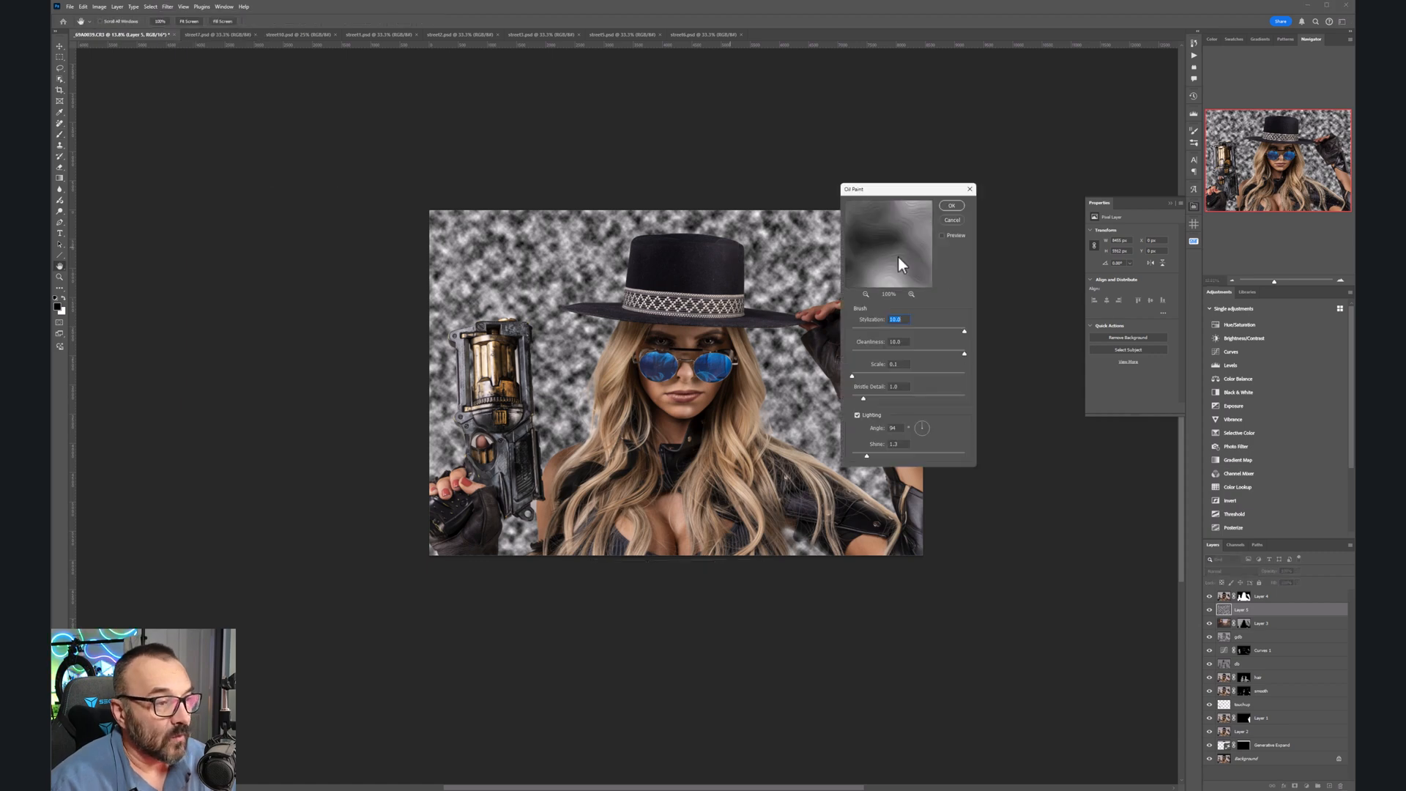
left_click(952, 206)
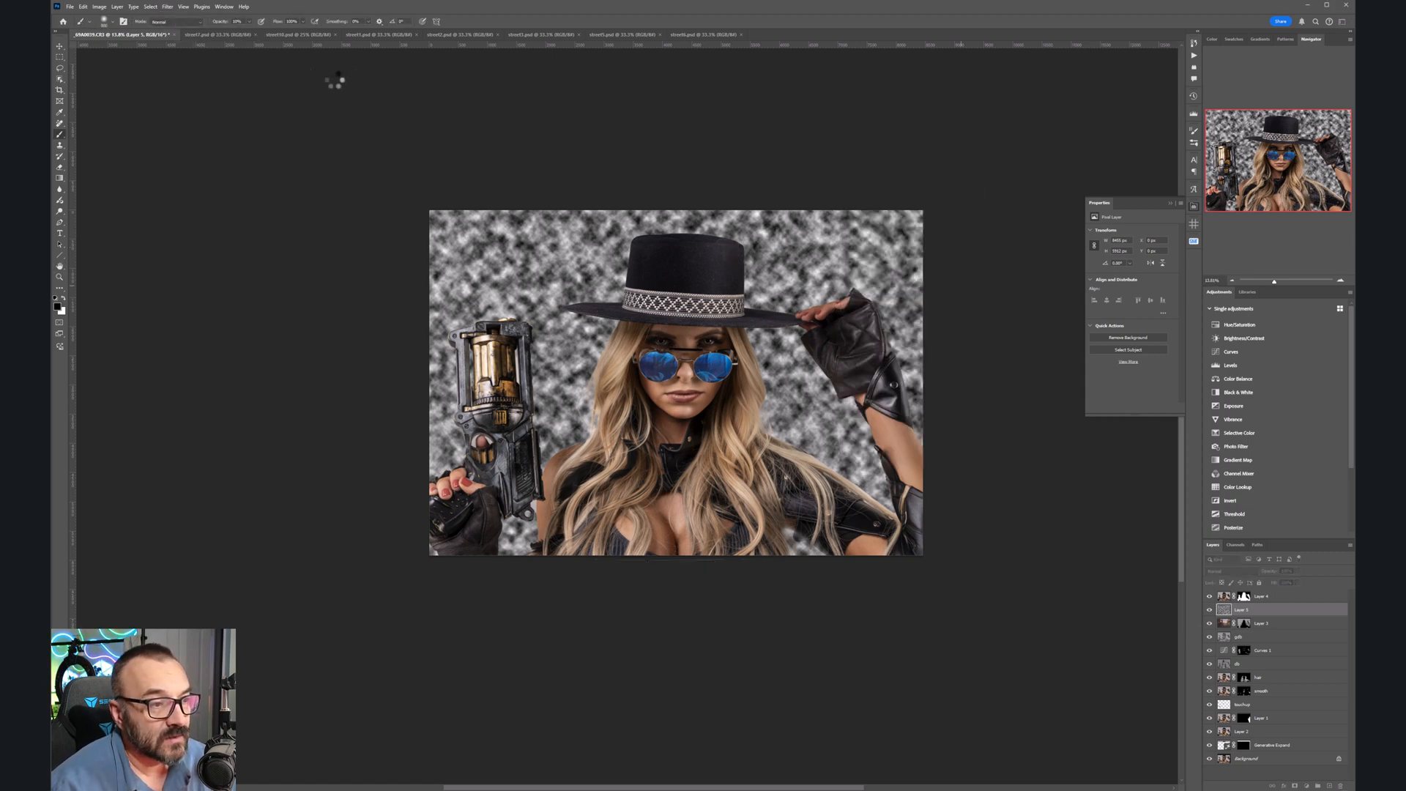
Step: Apply a horizontal Motion Blur to the clouds layer with an angle of 0° and a distance of about 1420 pixels
left_click(169, 7)
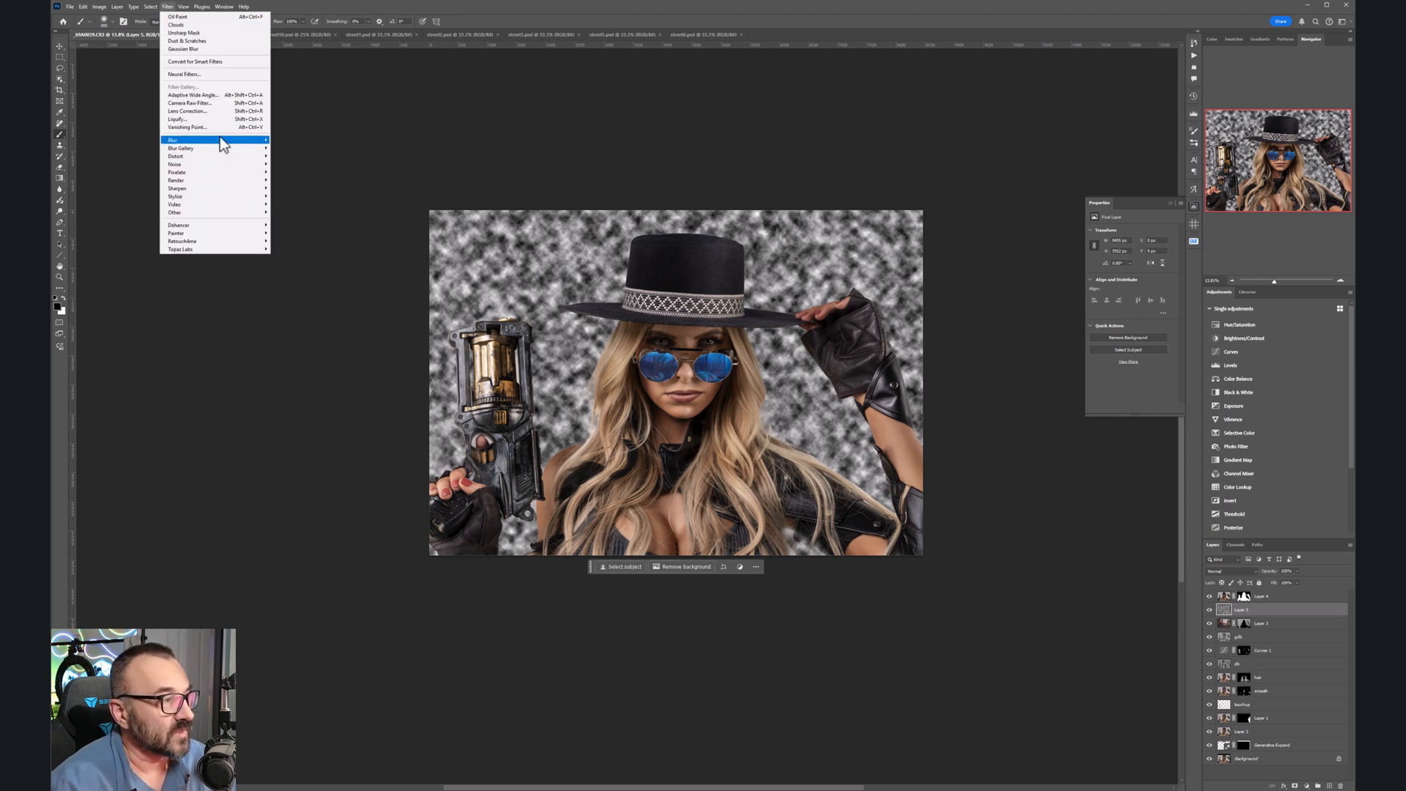
mouse_move(268, 142)
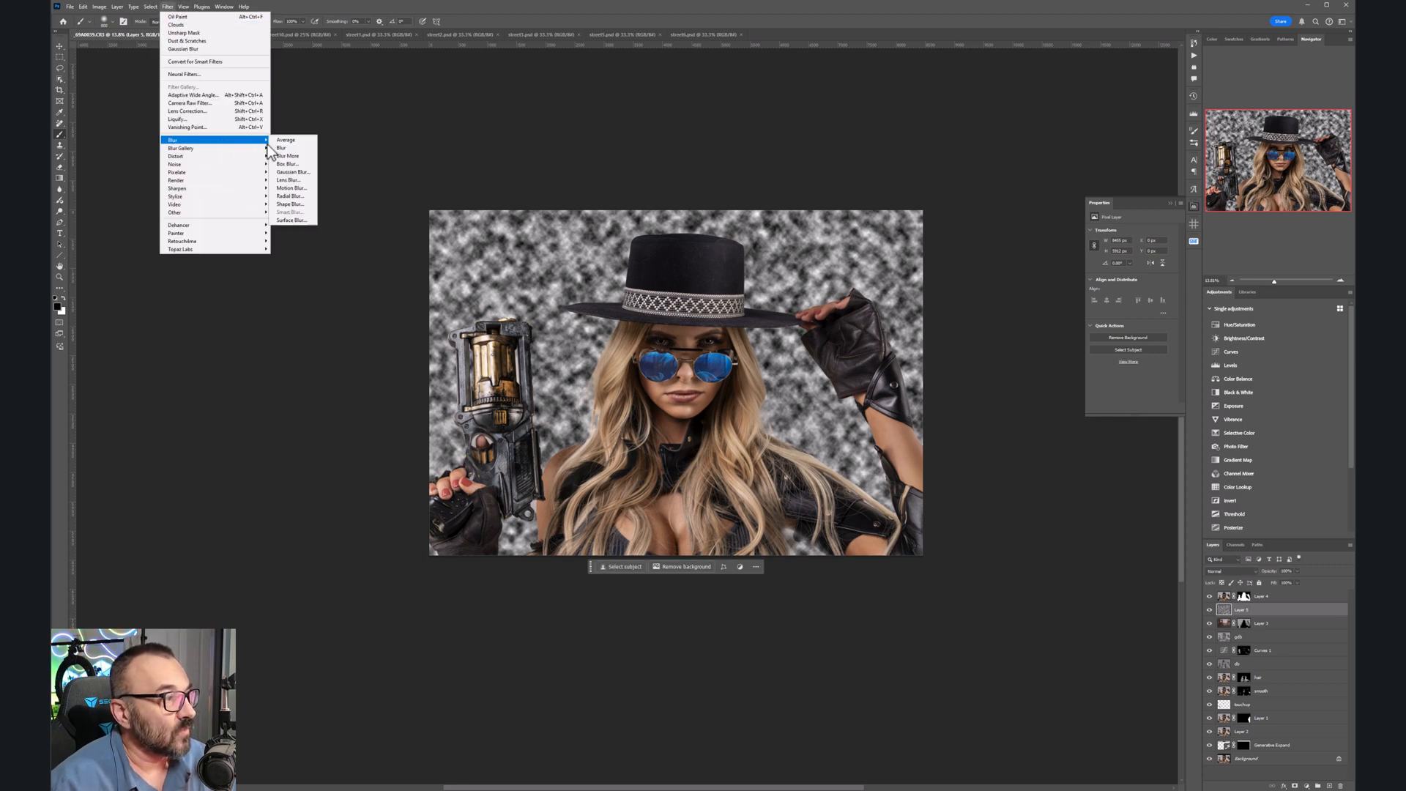
left_click(292, 188)
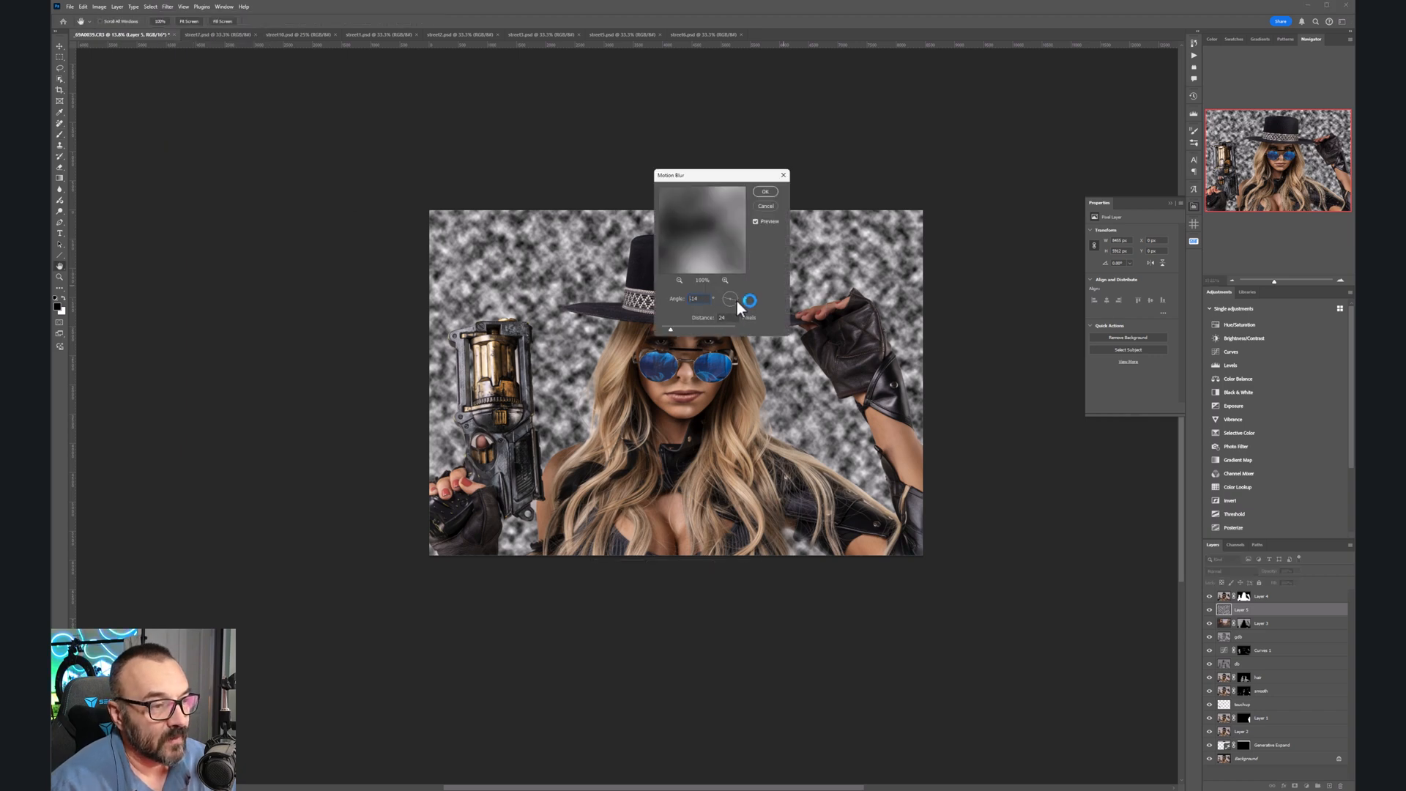
left_click_drag(684, 326, 727, 328)
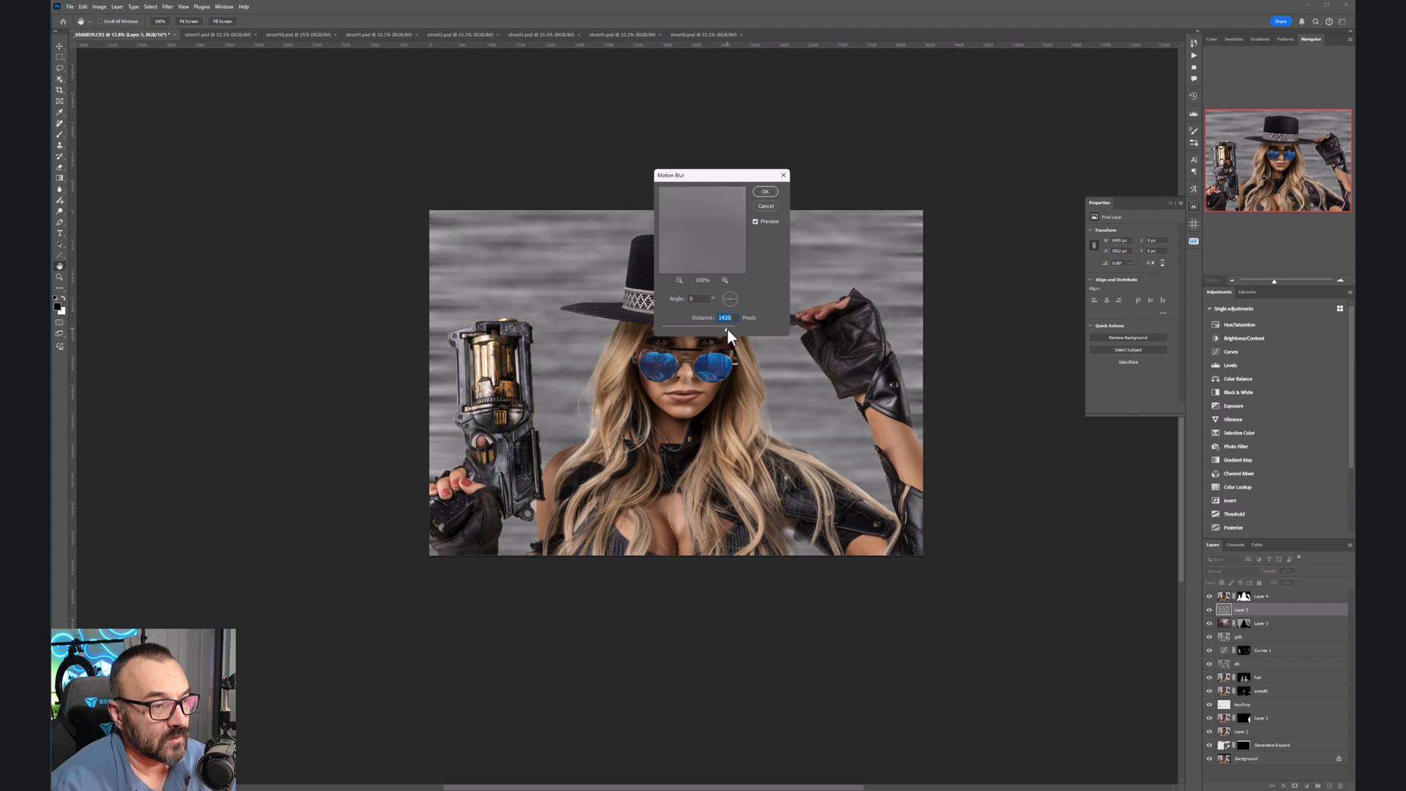
left_click(764, 191)
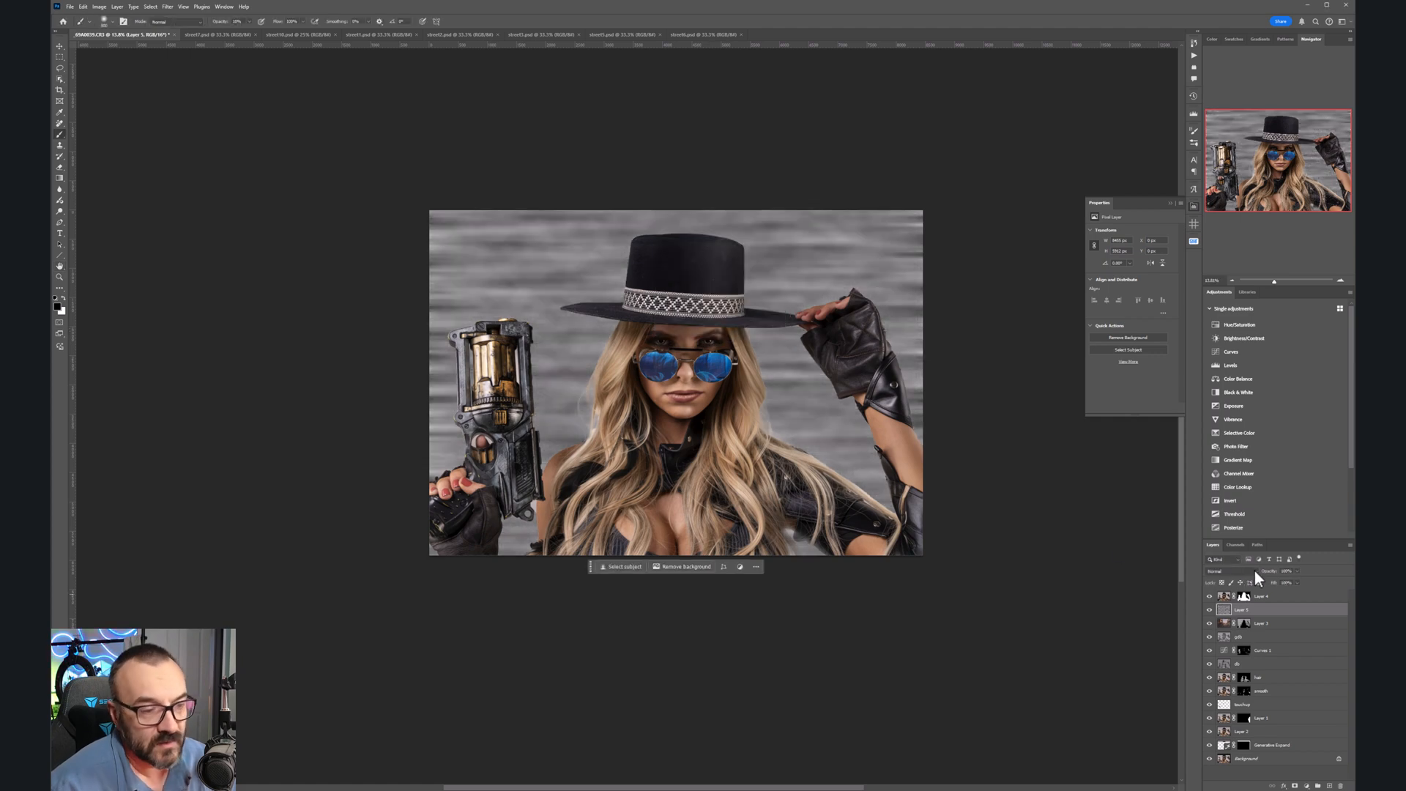
Step: Try blending the clouds layer over the saloon street in Soft Light and in Multiply at reduced opacity
left_click(1251, 571)
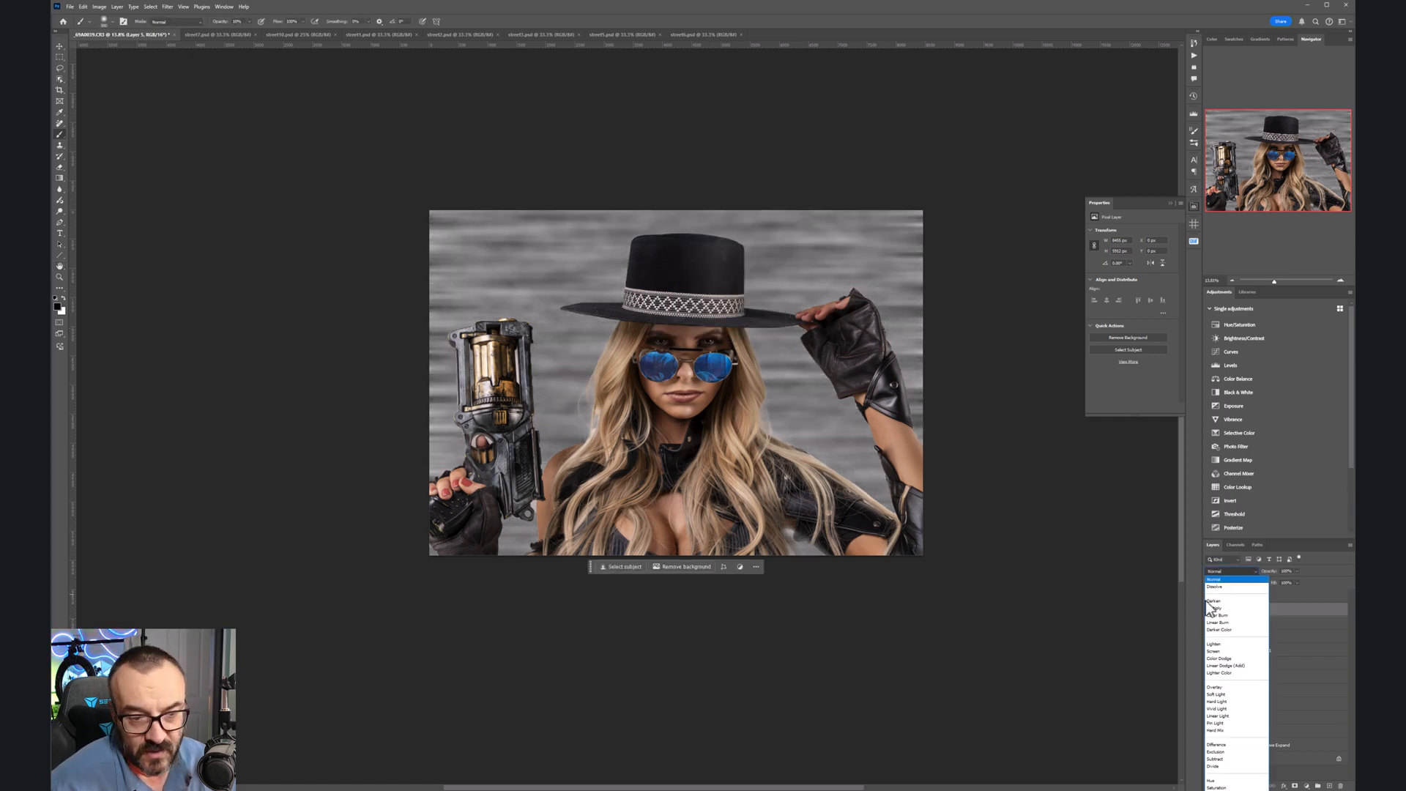
left_click(1219, 696)
left_click(59, 47)
left_click(1296, 572)
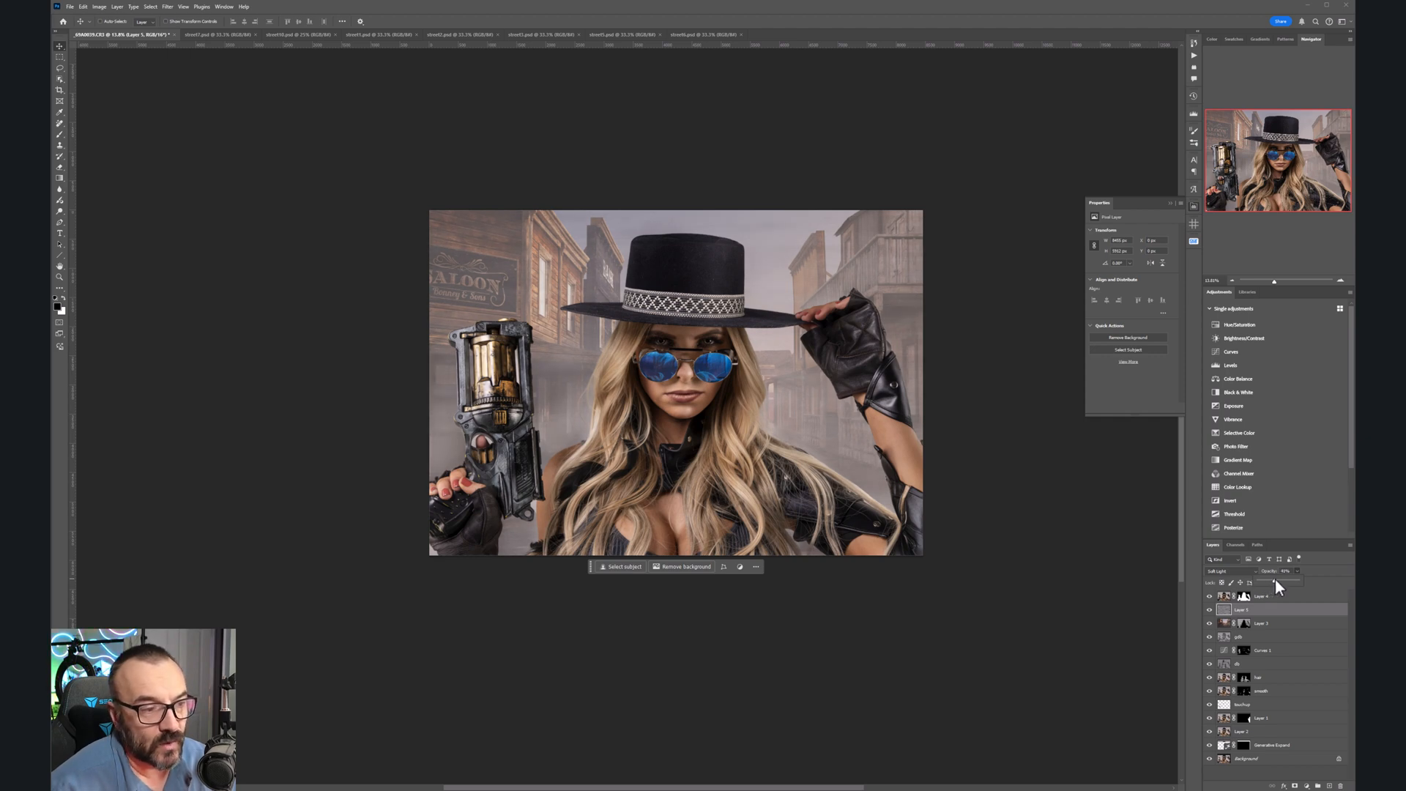
left_click(1245, 572)
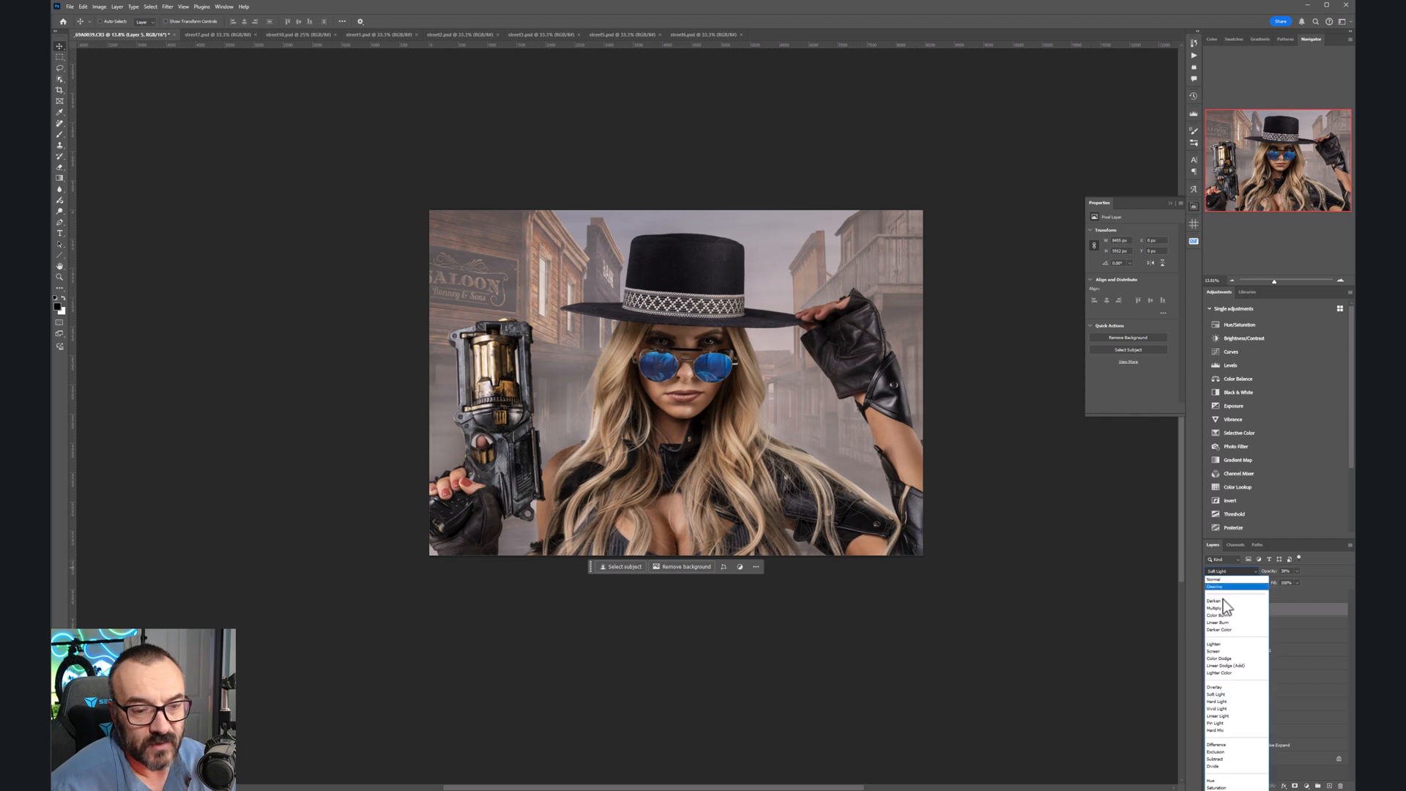
left_click(1224, 607)
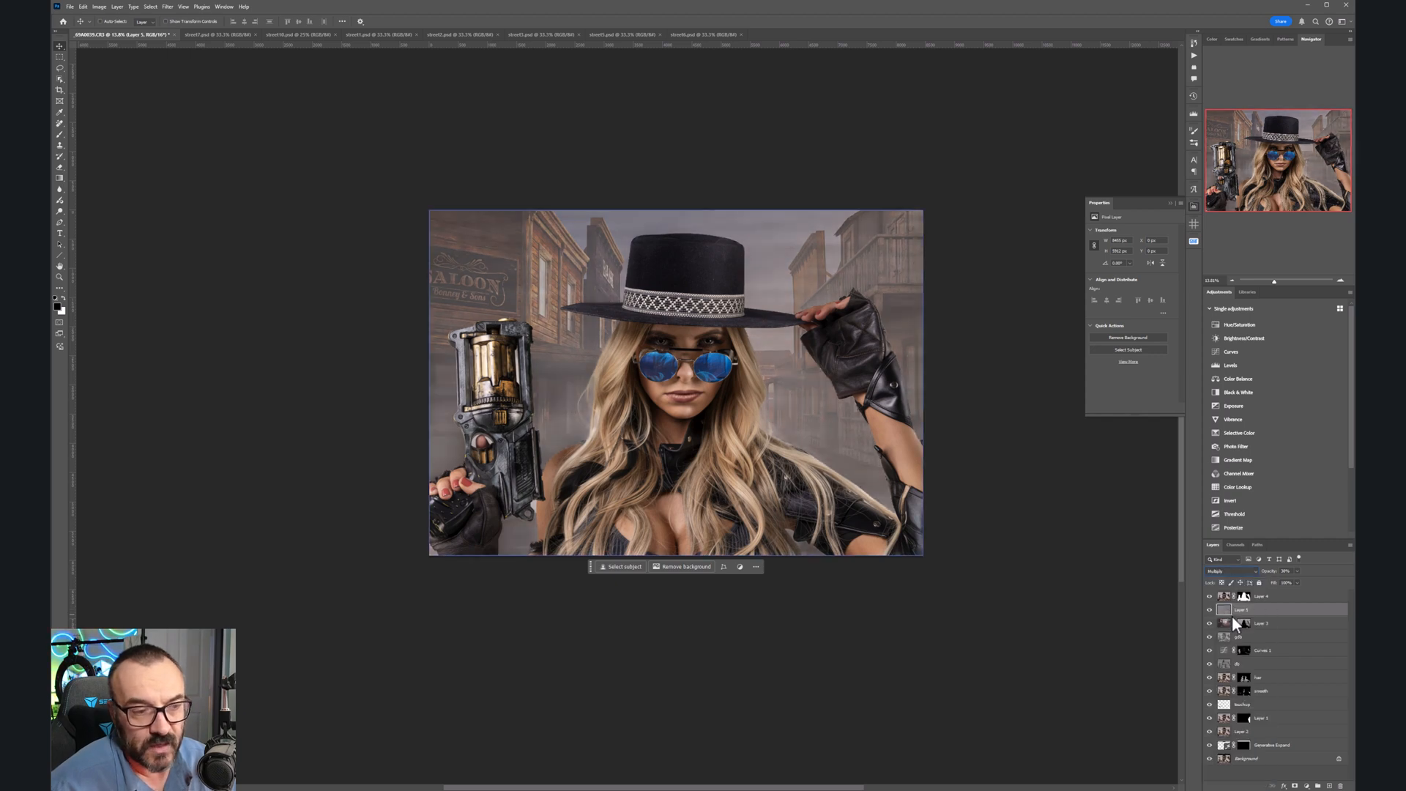
mouse_move(1299, 582)
left_mouse_down()
mouse_move(1322, 581)
mouse_move(1294, 581)
left_mouse_up()
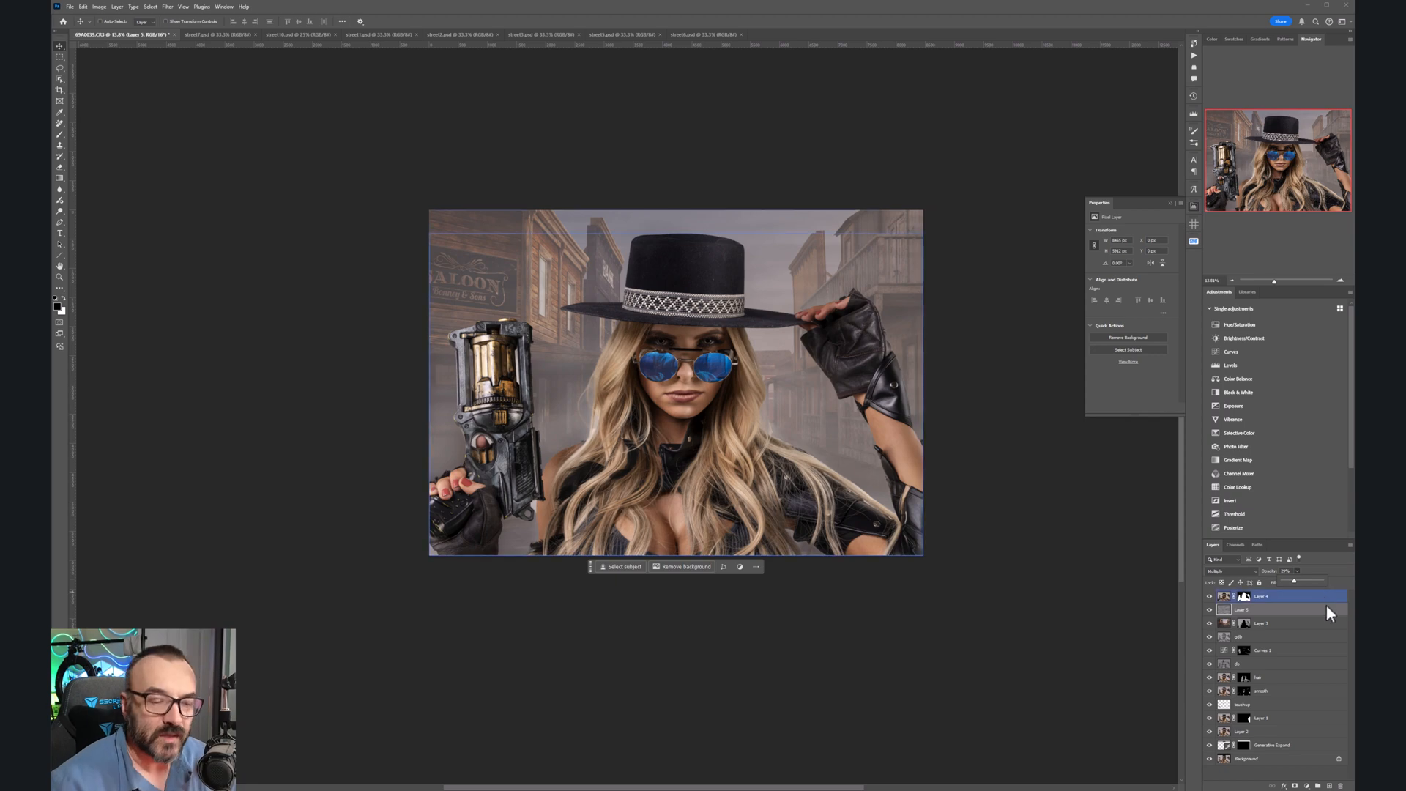
Step: Delete the motion-blurred clouds layer behind the cowgirl
key("ctrl+e")
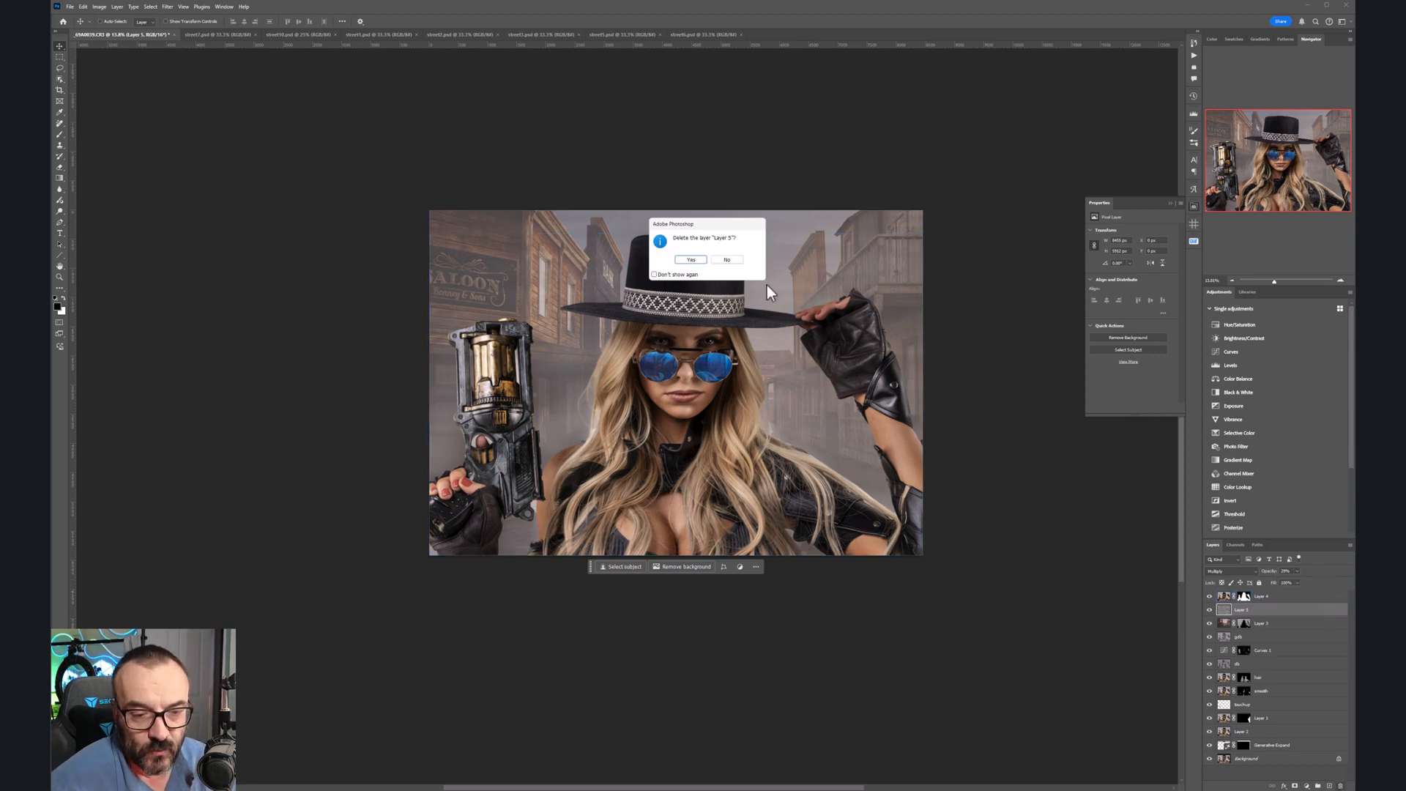
left_click(694, 257)
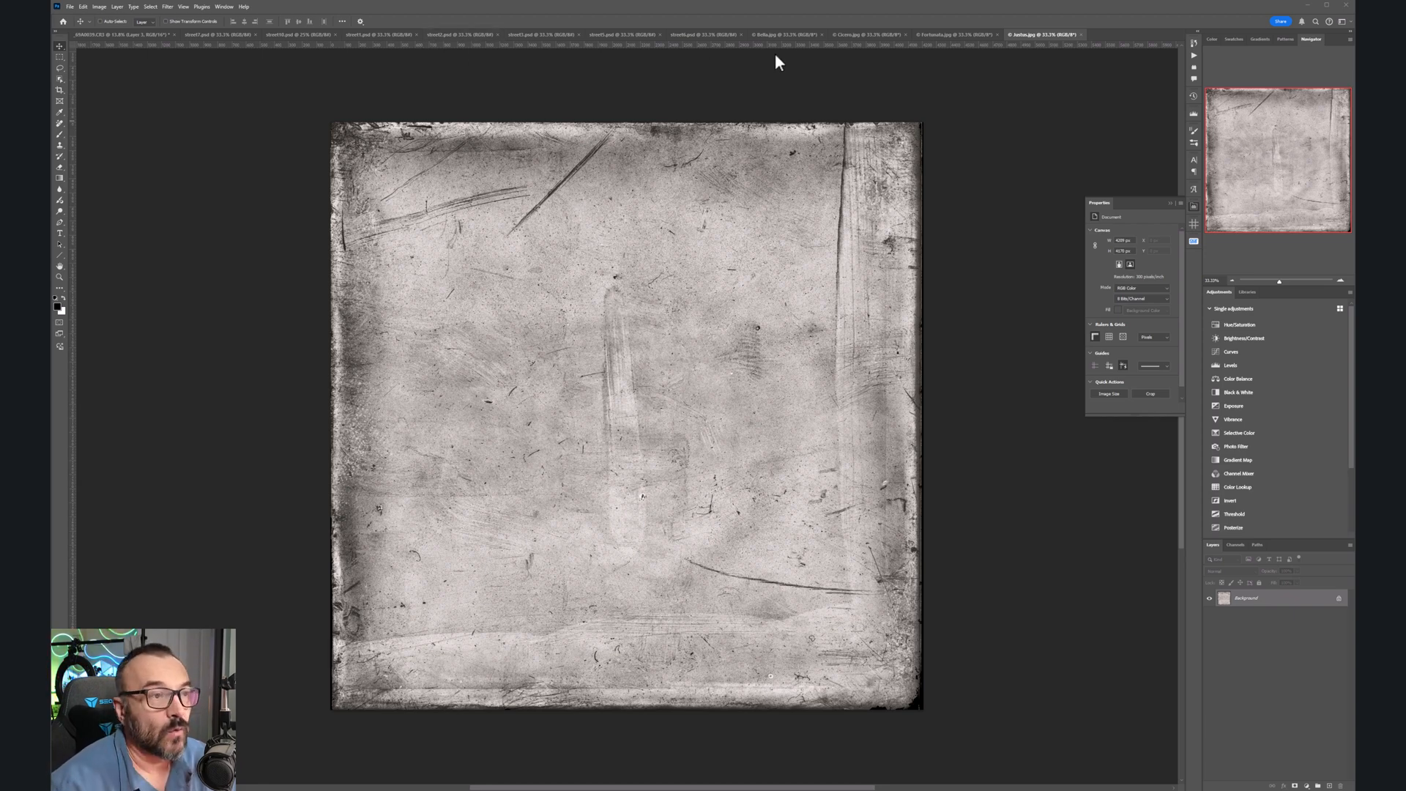
Step: Compare the open grunge textures and copy Bella.jpg into the portrait document, behind the cowgirl
left_click(758, 38)
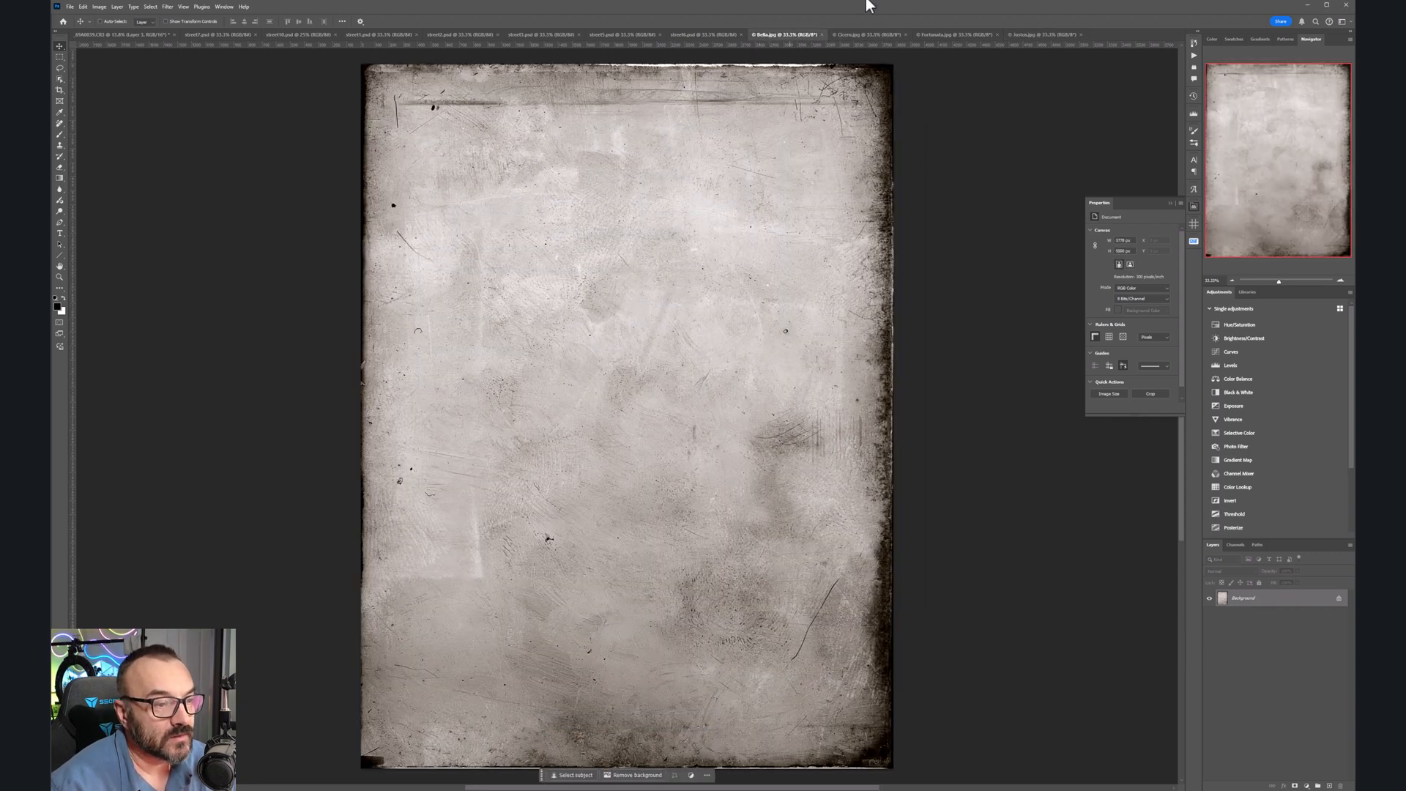
left_click(872, 34)
left_click(939, 34)
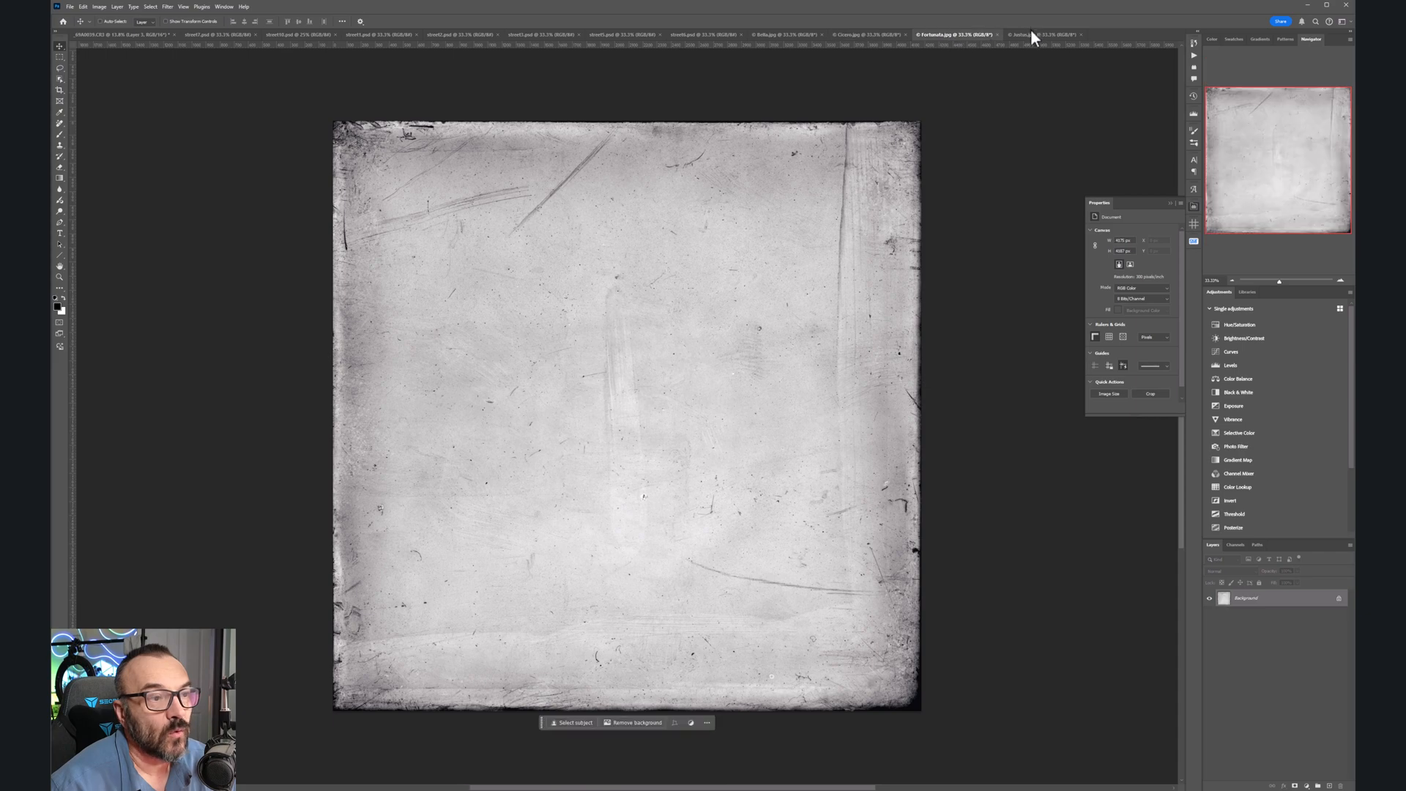
left_click(878, 38)
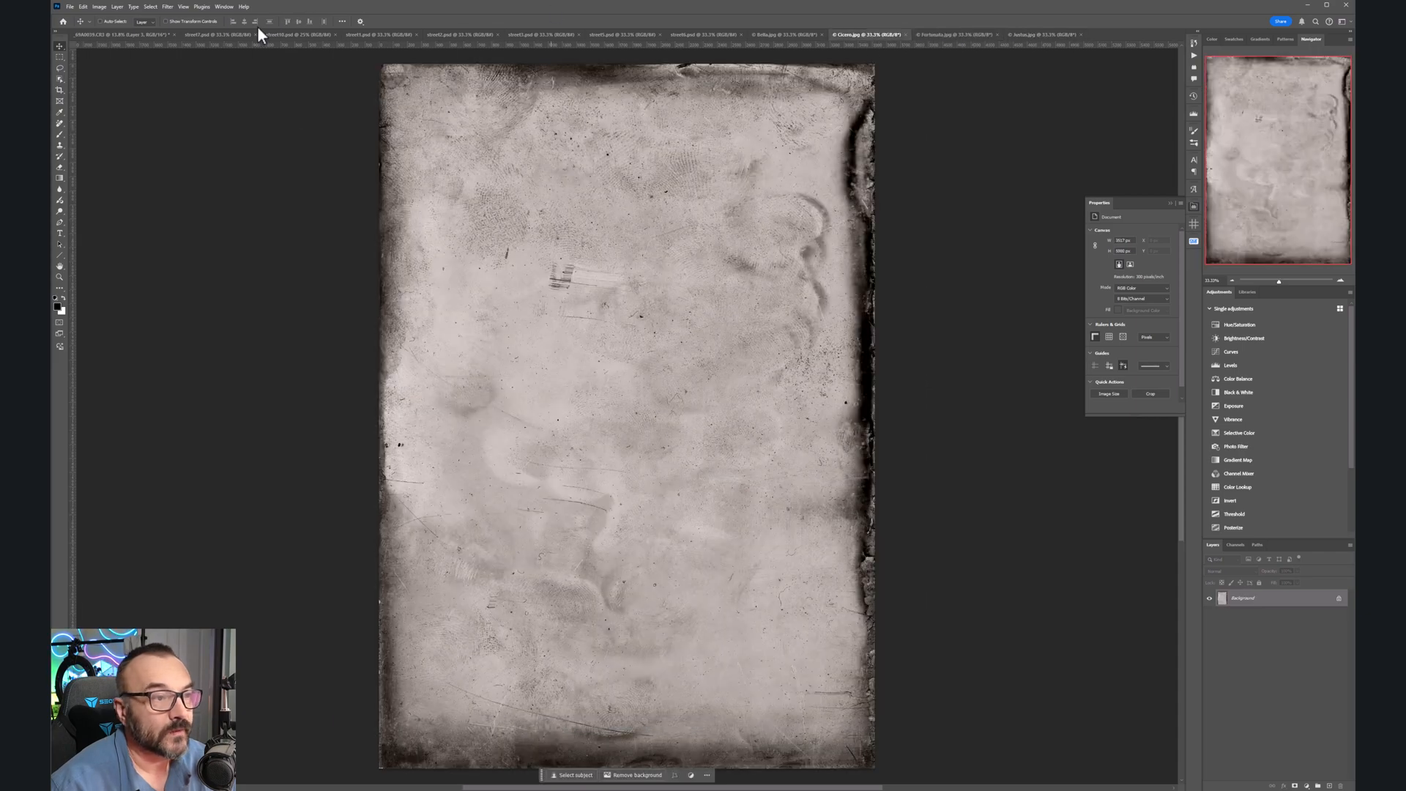
left_click(795, 37)
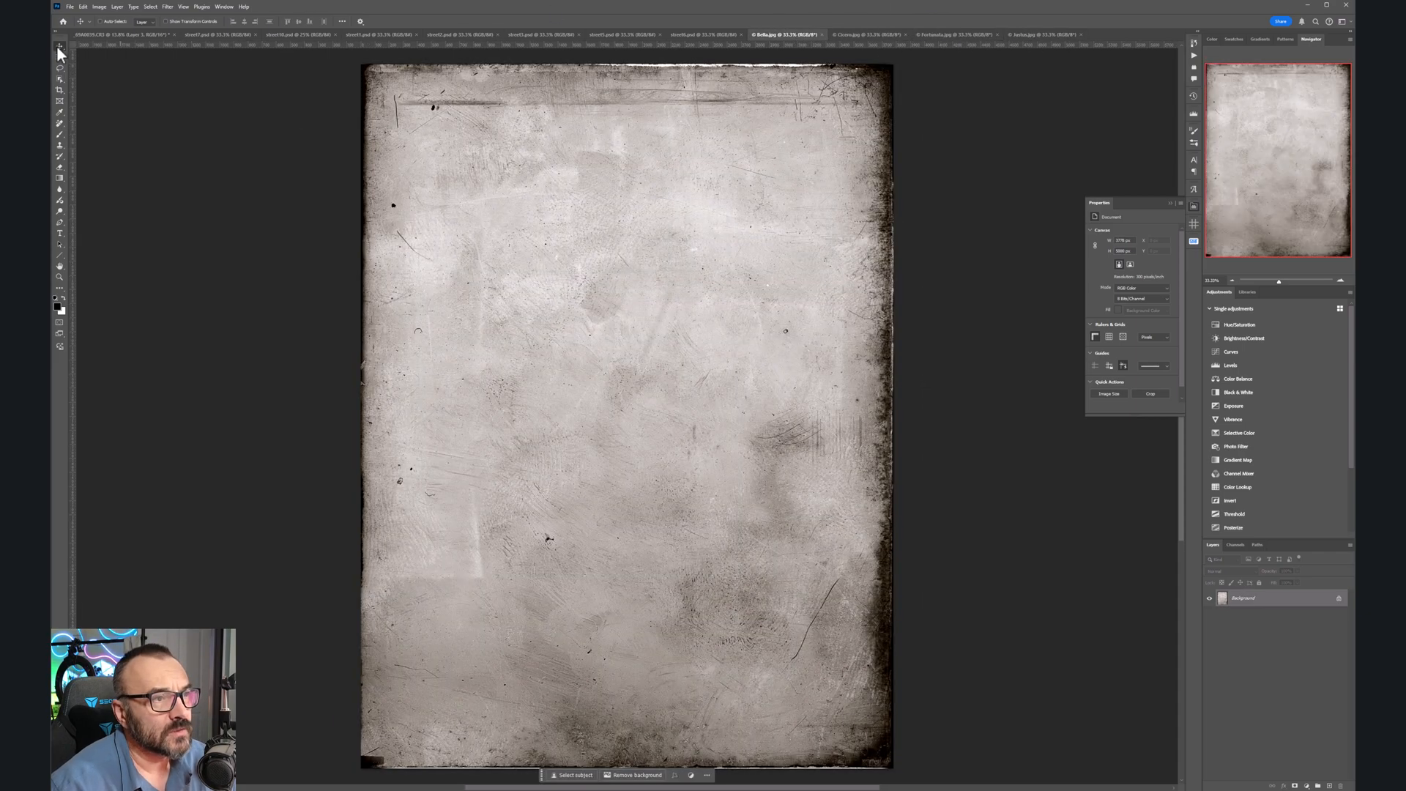
left_click_drag(702, 143, 735, 316)
left_click(721, 268)
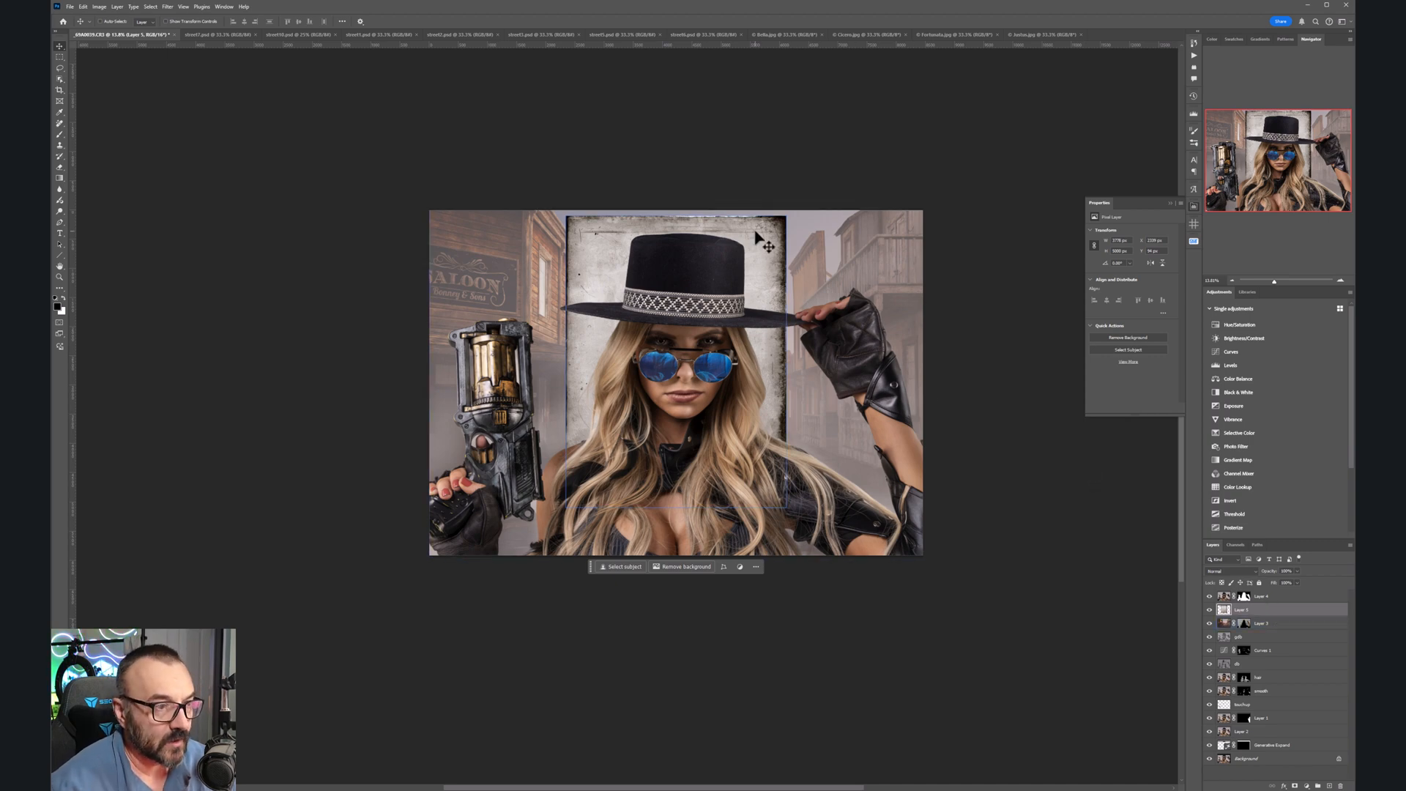
Step: Rotate the grunge texture 90° to landscape and stretch it to cover the whole canvas
key("ctrl+t")
left_click_drag(796, 195, 831, 498)
left_click_drag(675, 251, 669, 211)
left_click_drag(676, 472, 673, 555)
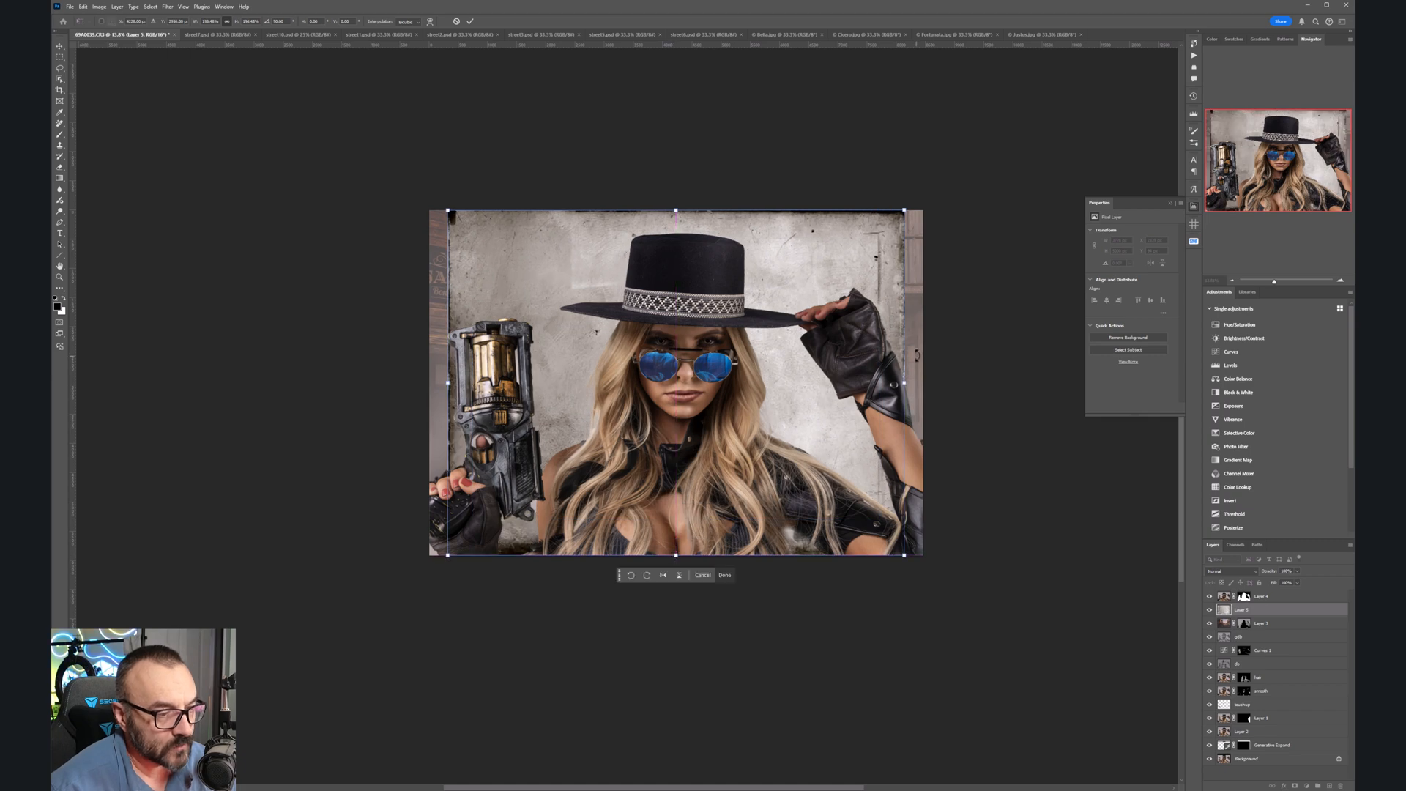
left_click_drag(905, 382, 922, 383)
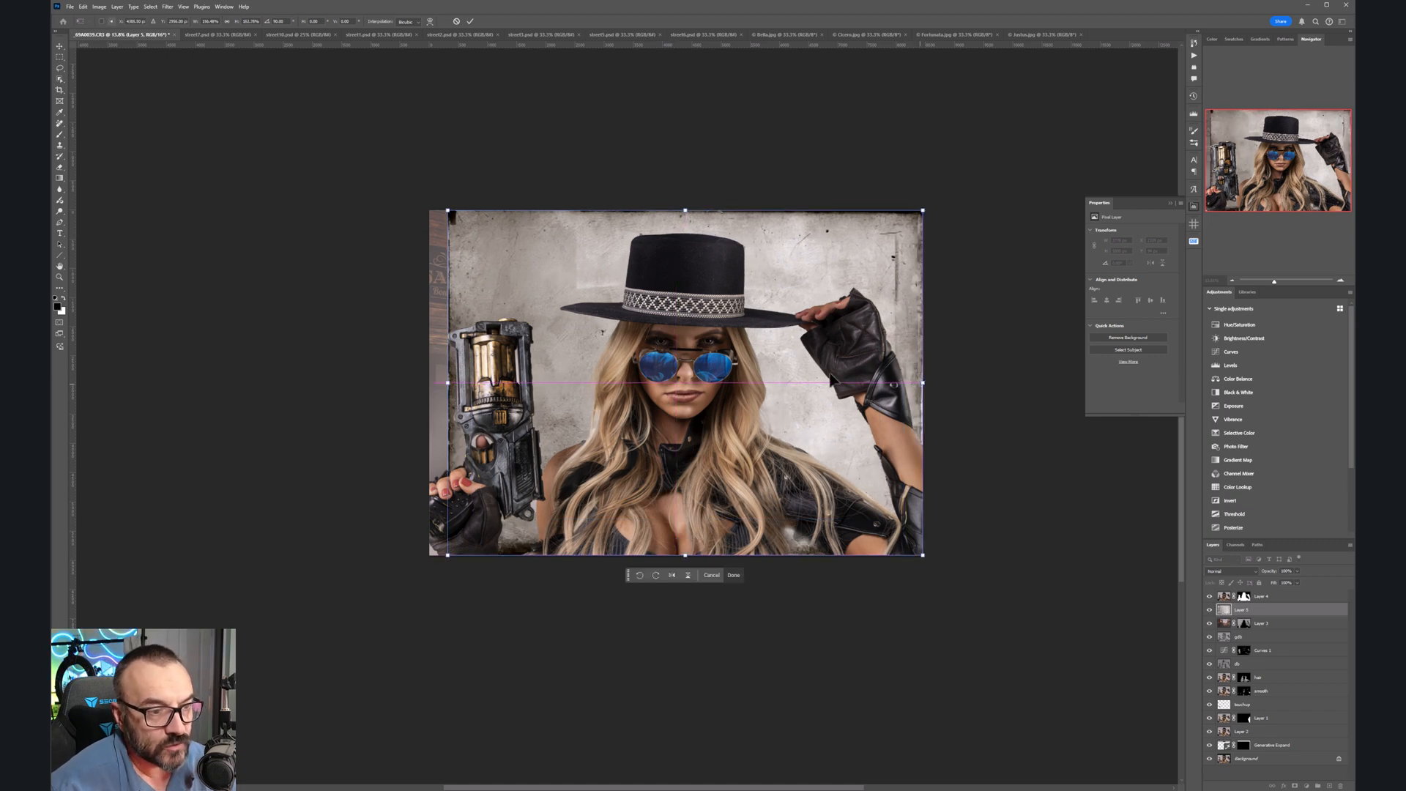
left_click_drag(446, 383, 429, 383)
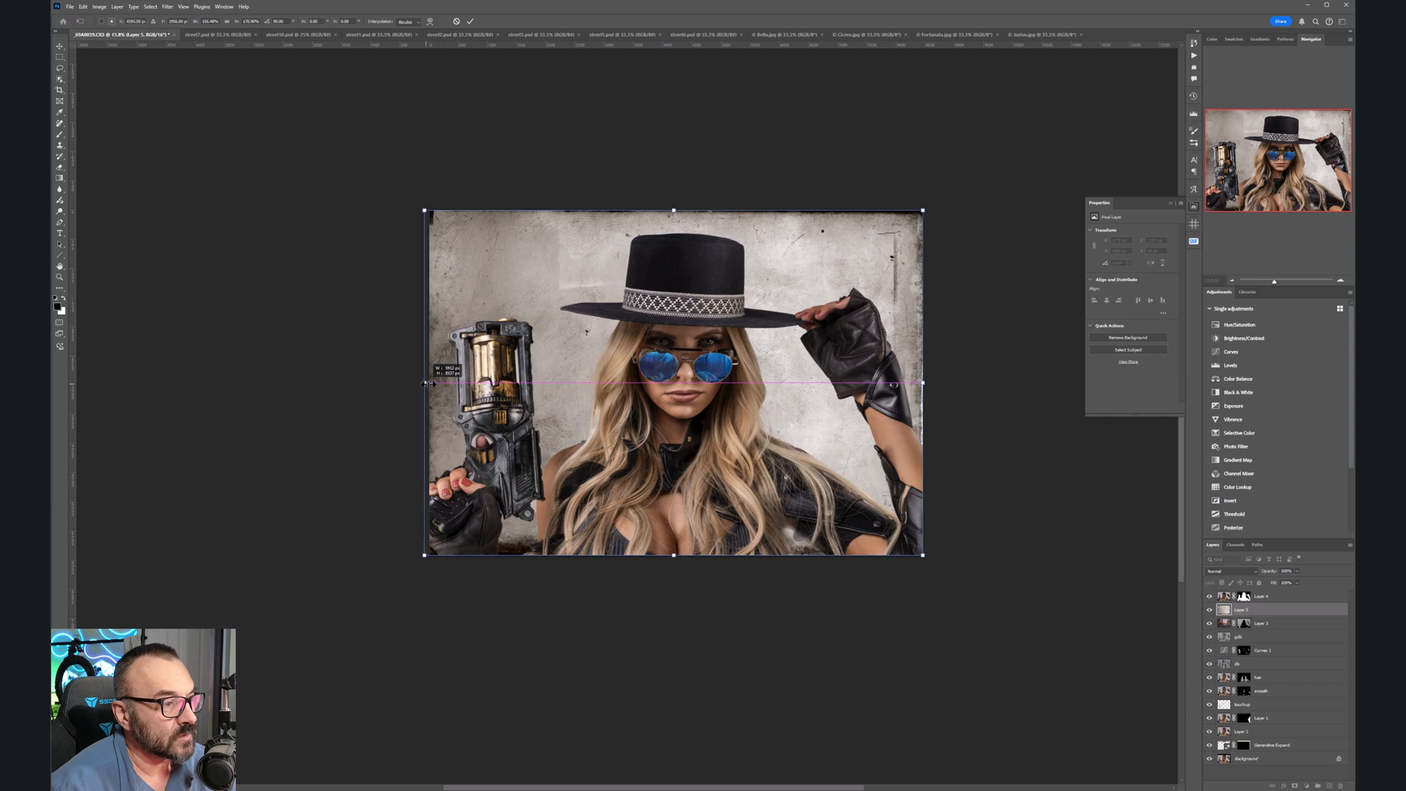
key("Return")
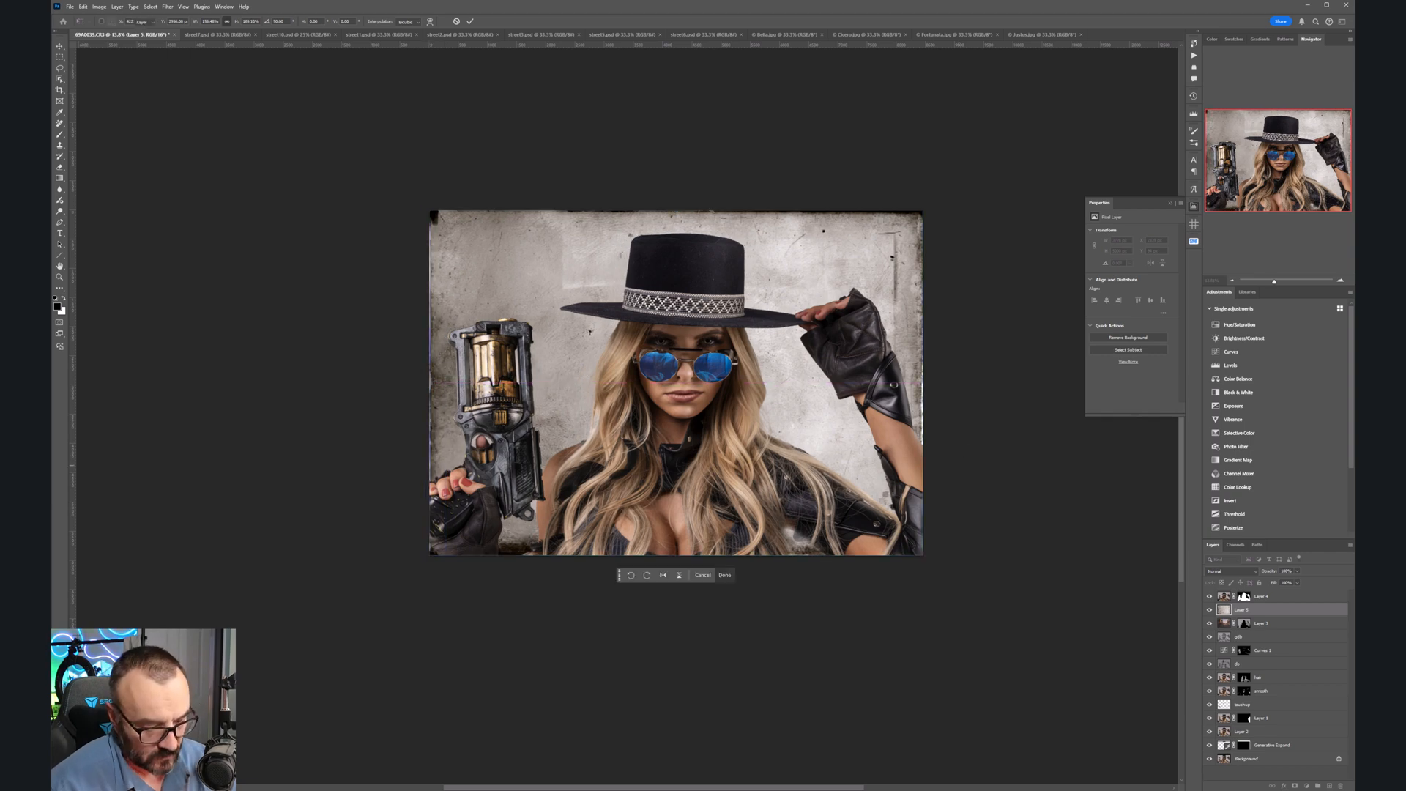
Step: Try the grunge texture layer in Overlay at about 70% opacity
left_click(1254, 571)
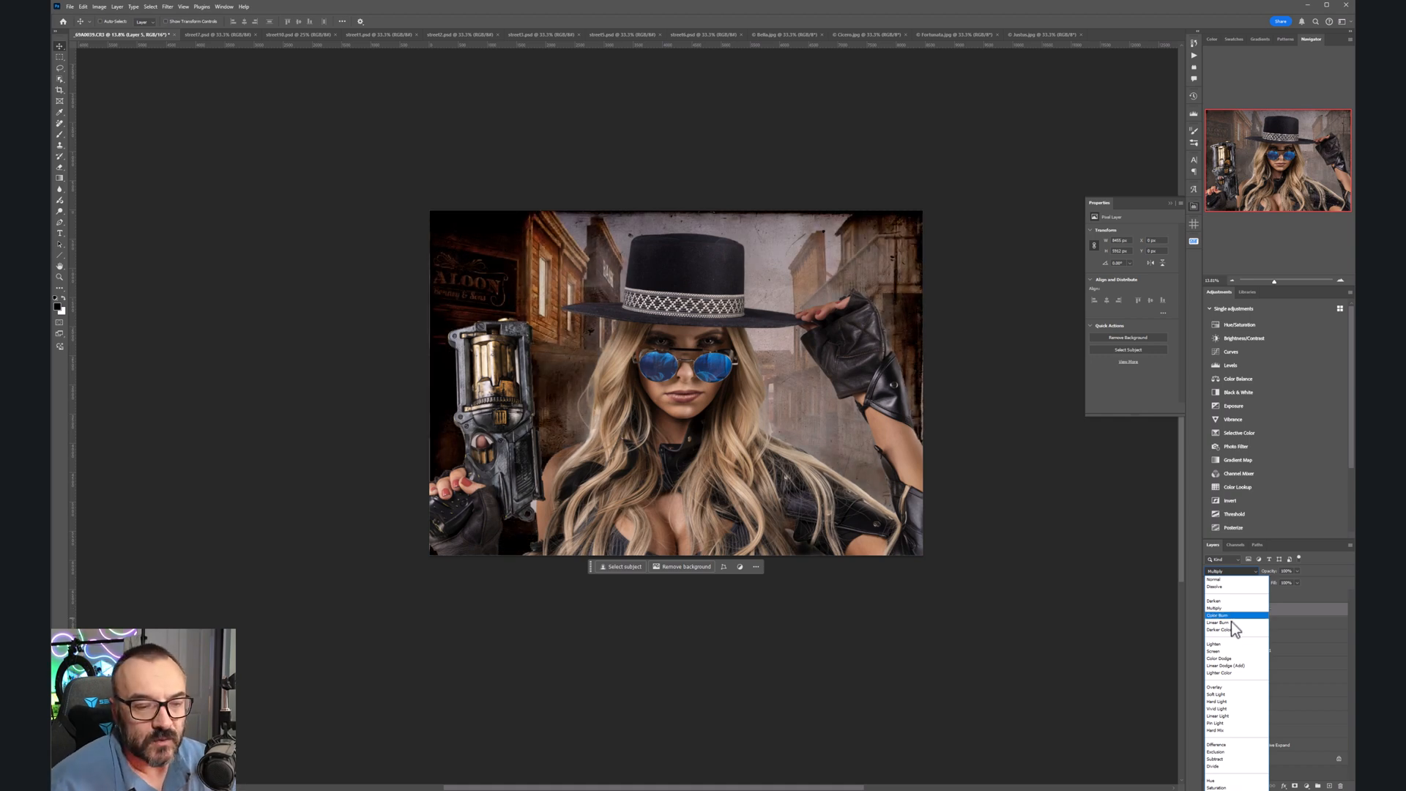
left_click(1231, 689)
left_click(1297, 571)
left_click_drag(1271, 588, 1286, 588)
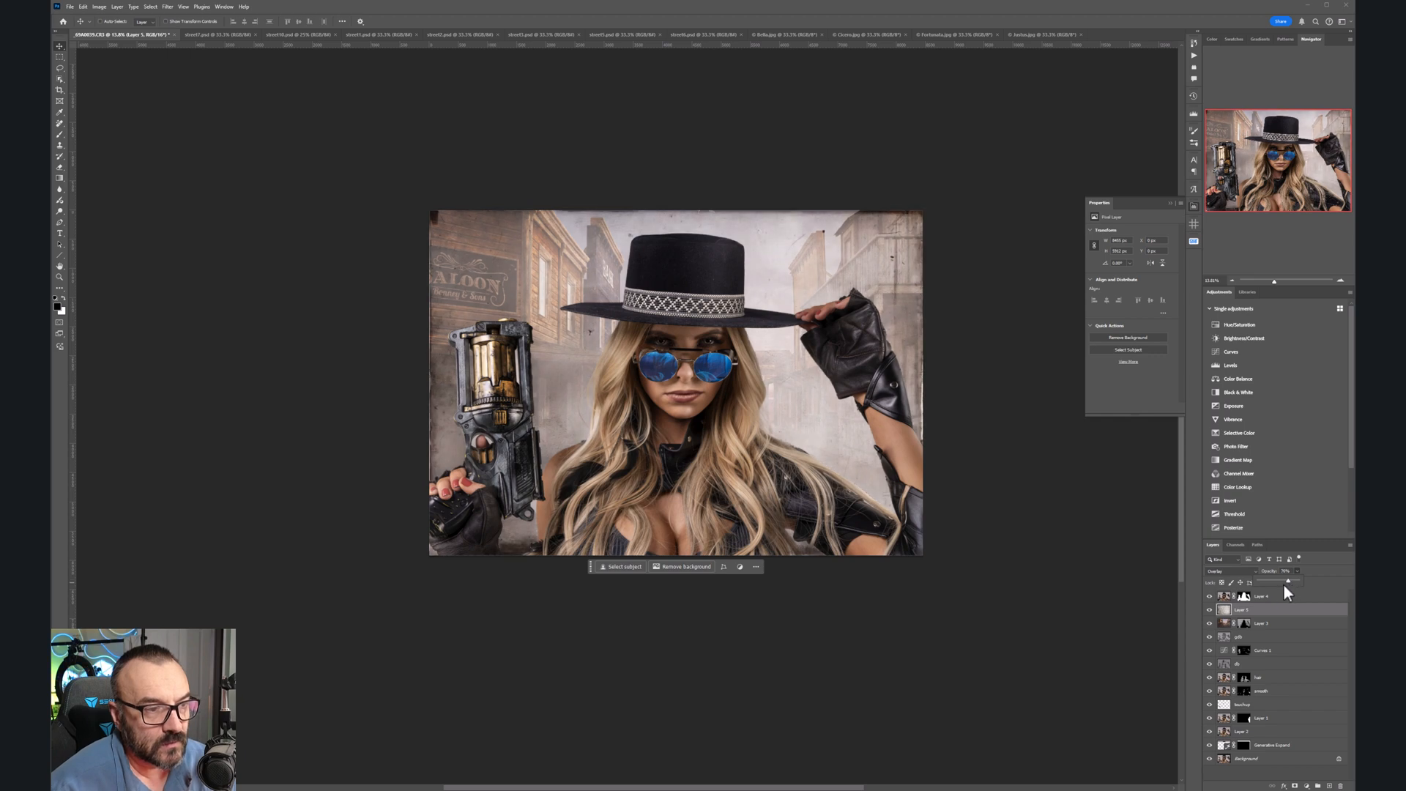
Step: Set the grunge texture layer to Color Burn at about 60% opacity
left_click(1236, 571)
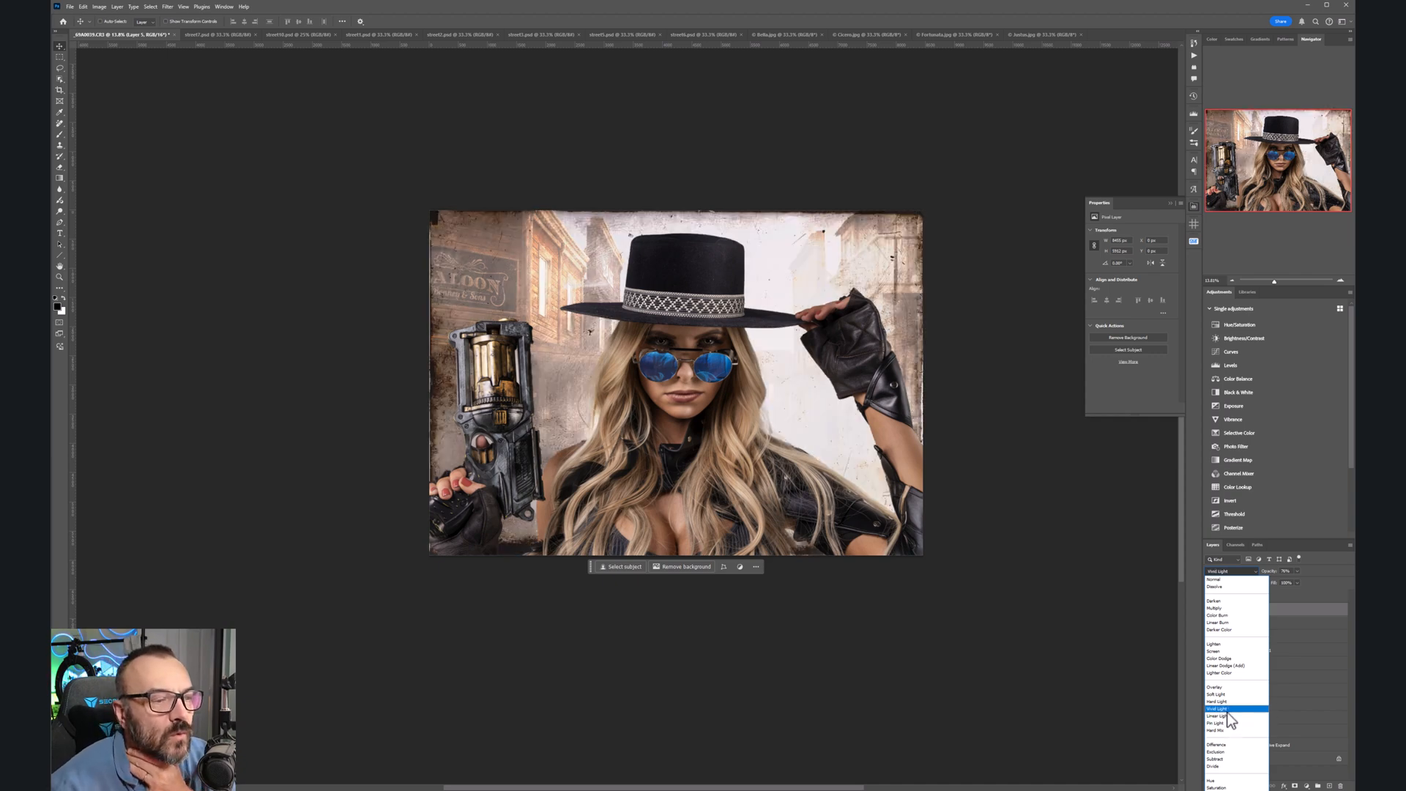
left_click(1229, 616)
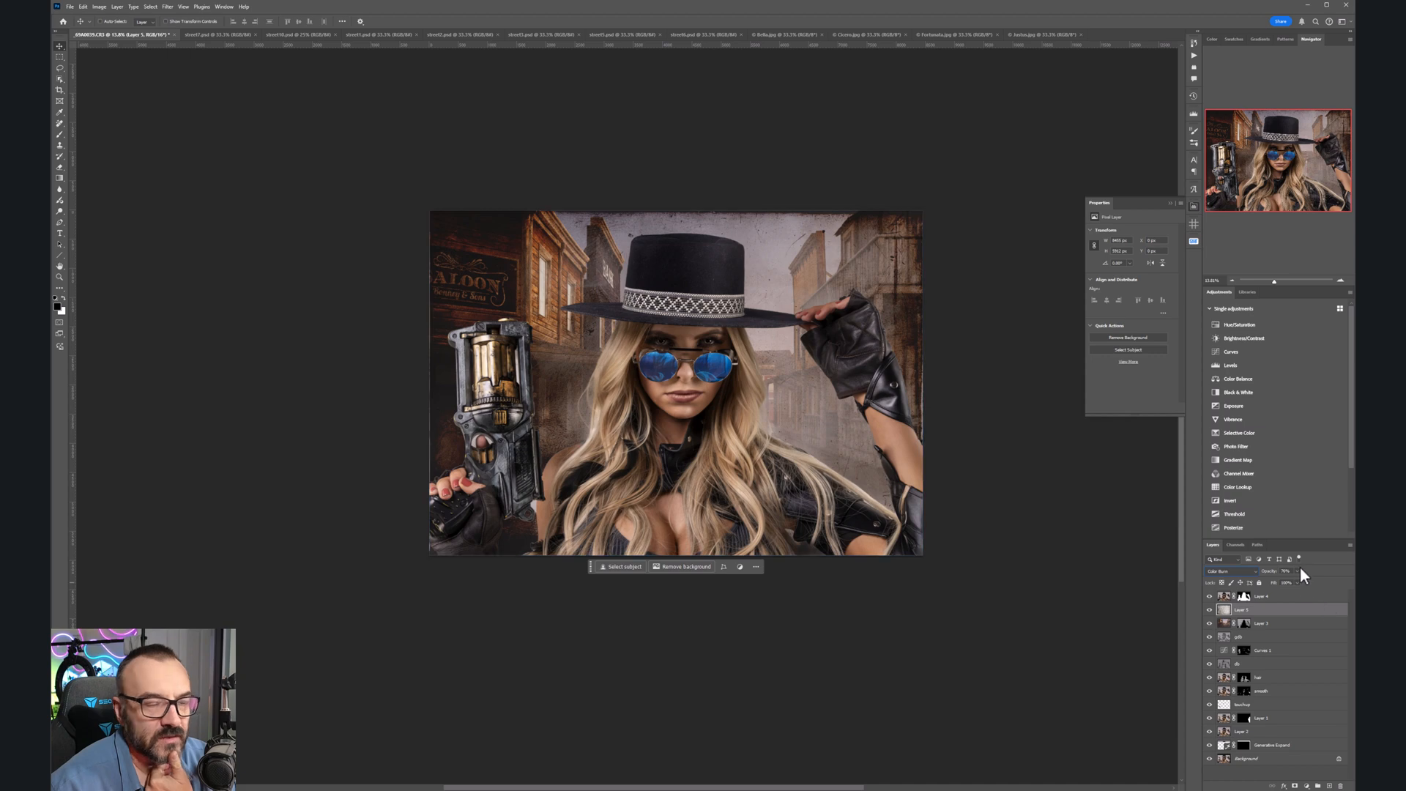
left_click_drag(1306, 577, 1282, 582)
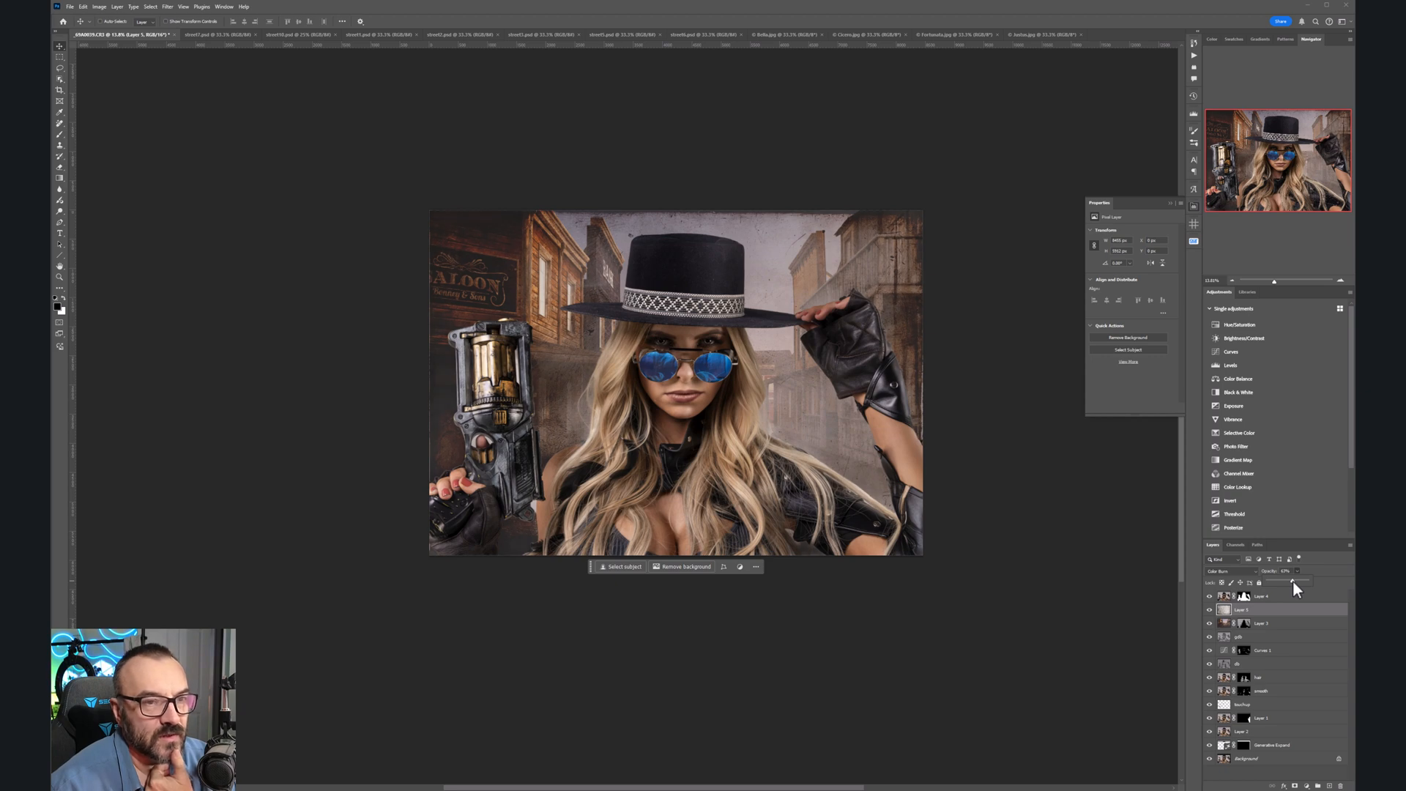
left_click(656, 361)
Step: Copy the wide street image with the bare tree into the portrait document and place it as the topmost layer, over her face
scroll(741, 357, "up", 5)
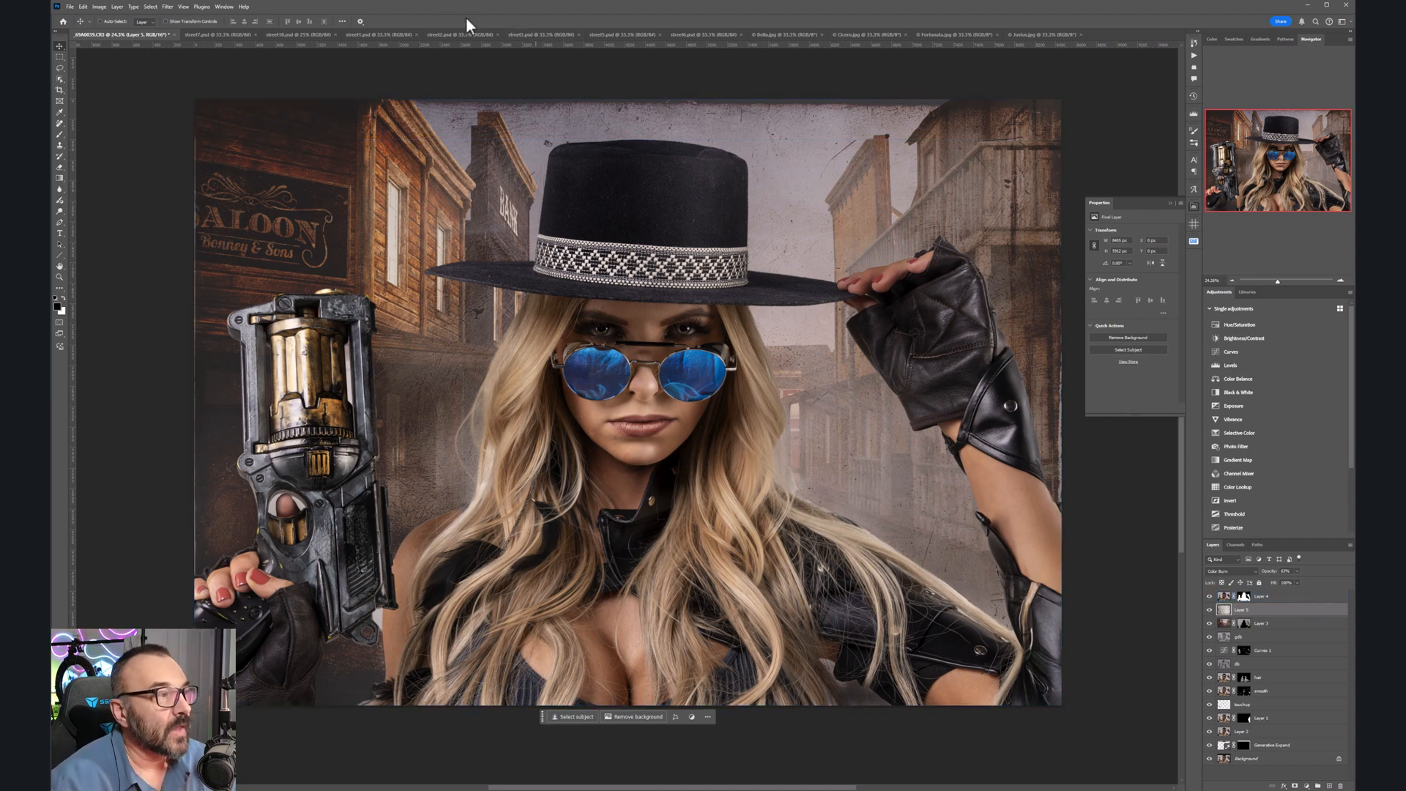
left_click(381, 35)
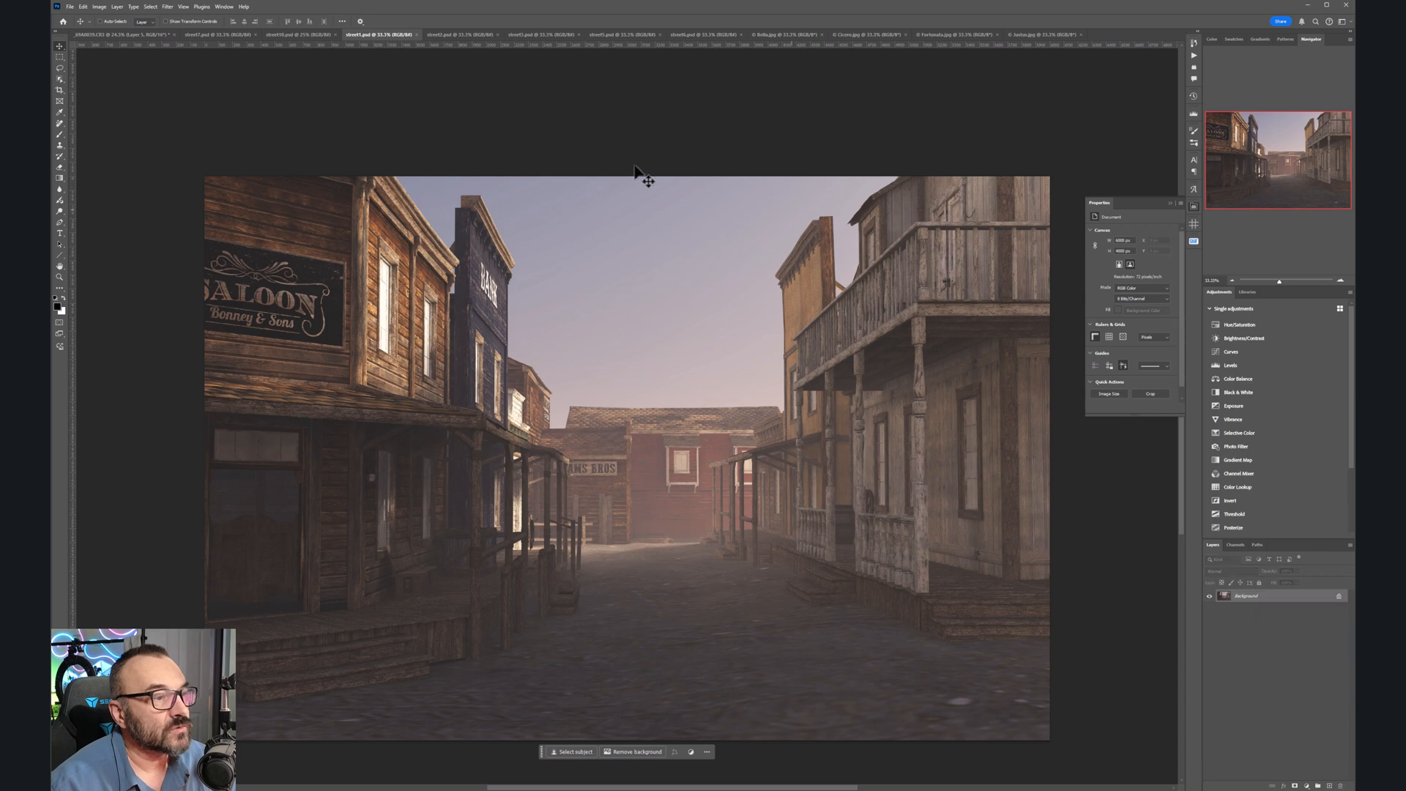
left_click(274, 34)
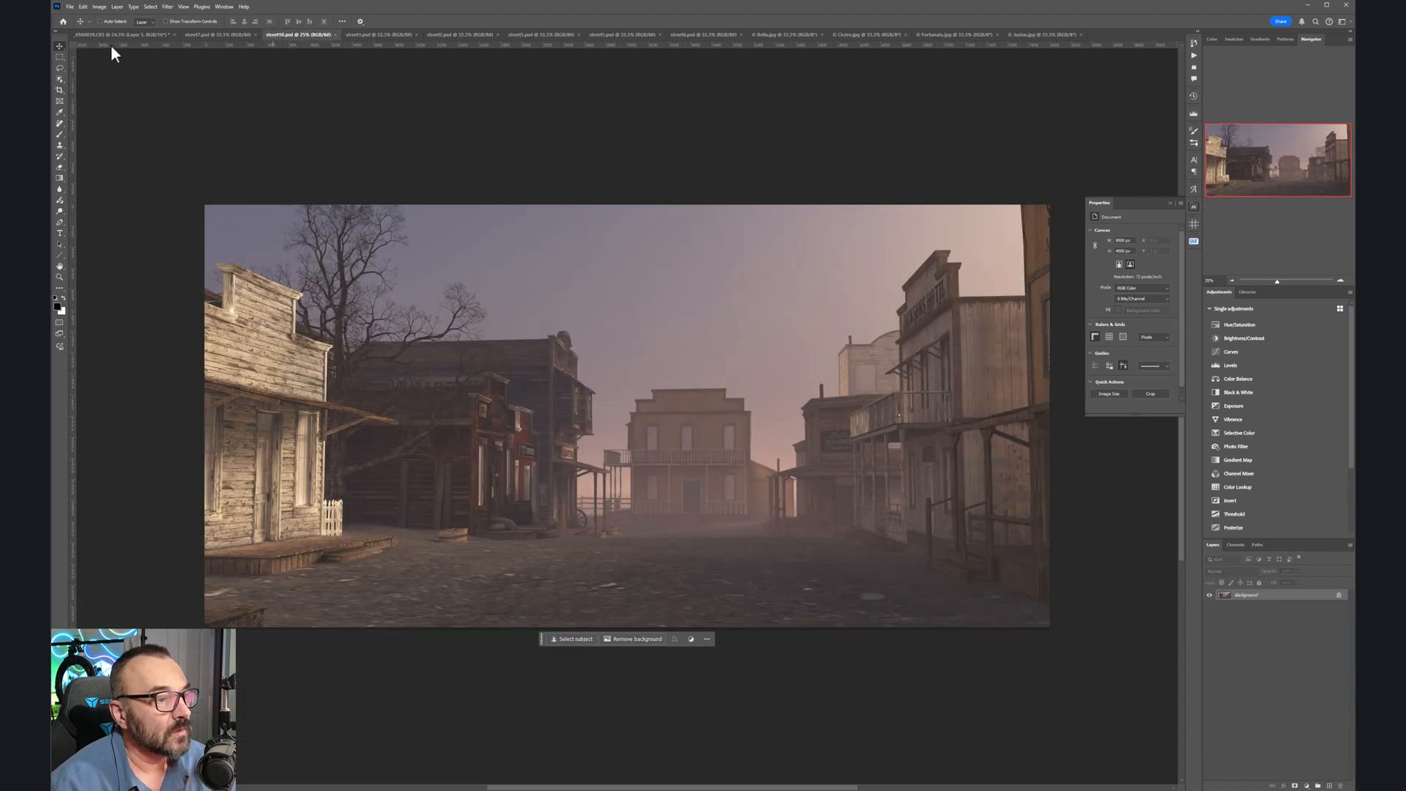
left_click_drag(536, 425, 647, 370)
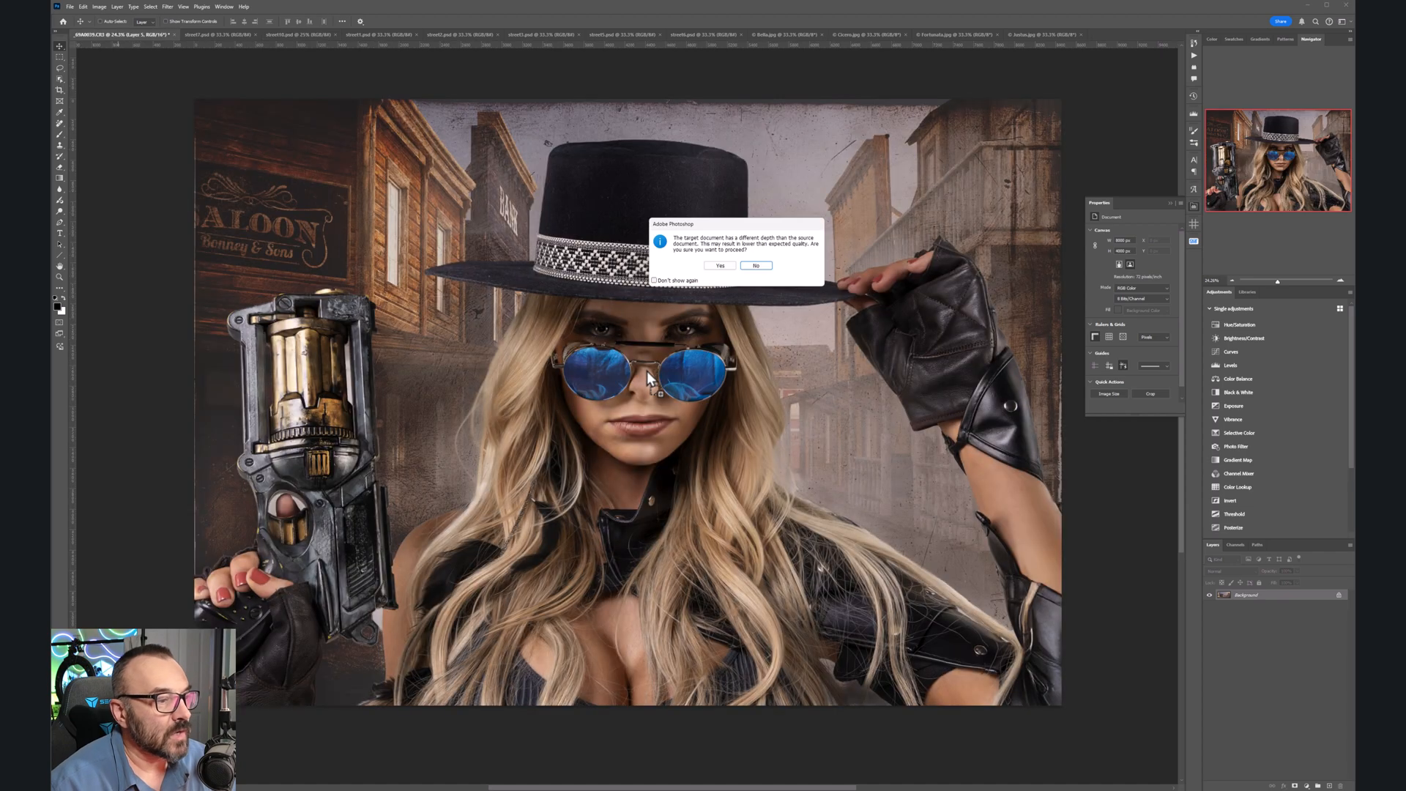
left_click(726, 266)
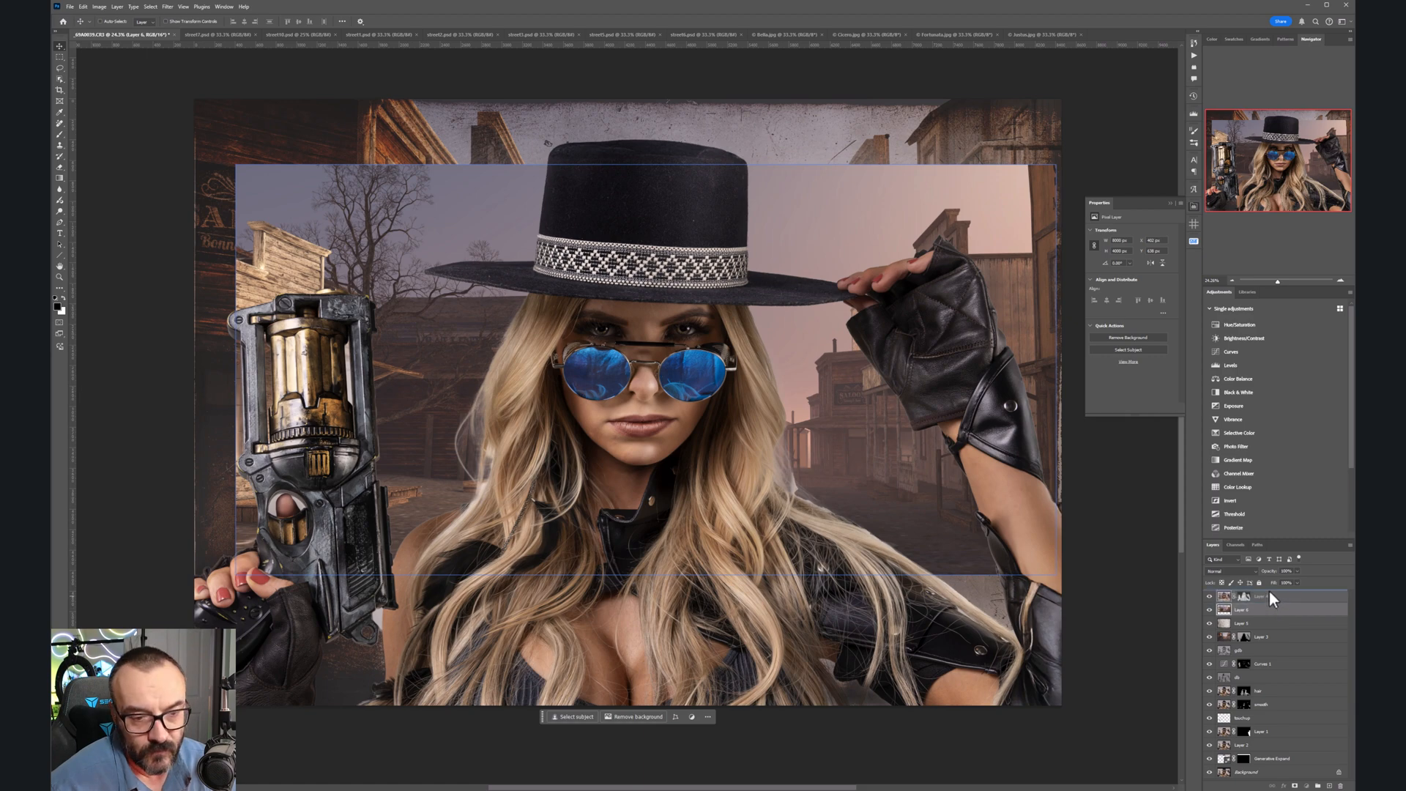
left_click_drag(1268, 593, 1270, 591)
left_click_drag(682, 362, 727, 353)
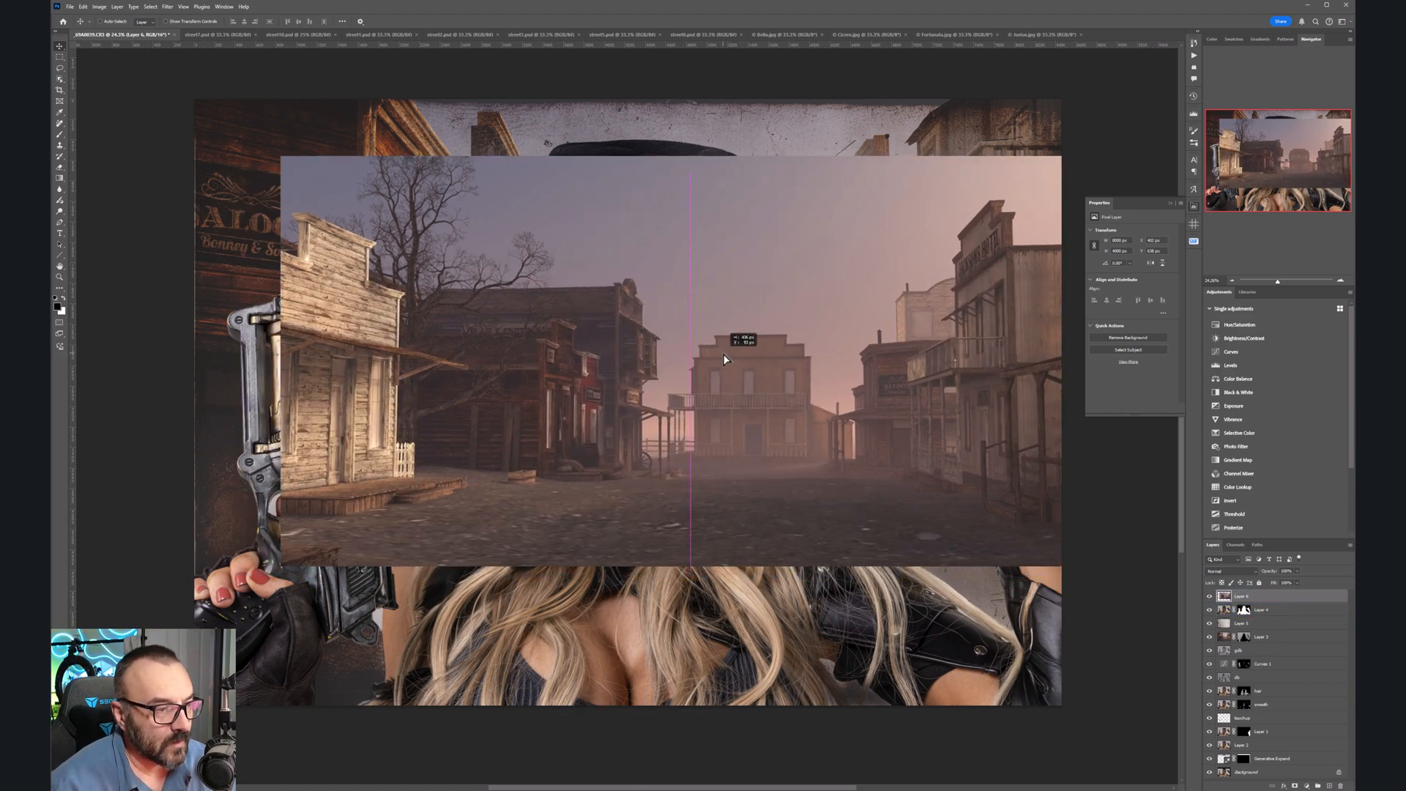
Step: Blend the new street layer in Overlay across the sunglasses and hide it with a black layer mask
left_click(1247, 570)
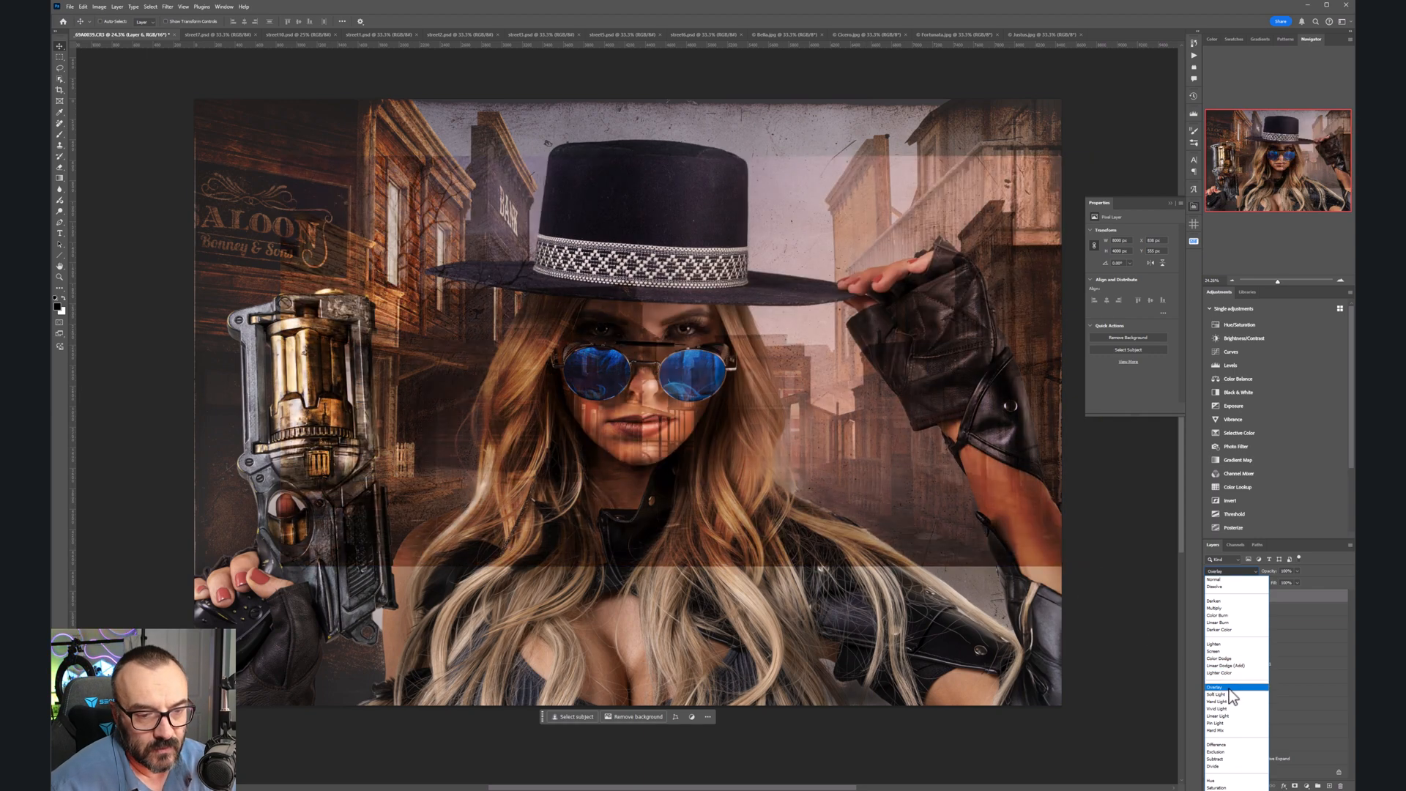
left_click(1214, 687)
left_click_drag(686, 393, 747, 362)
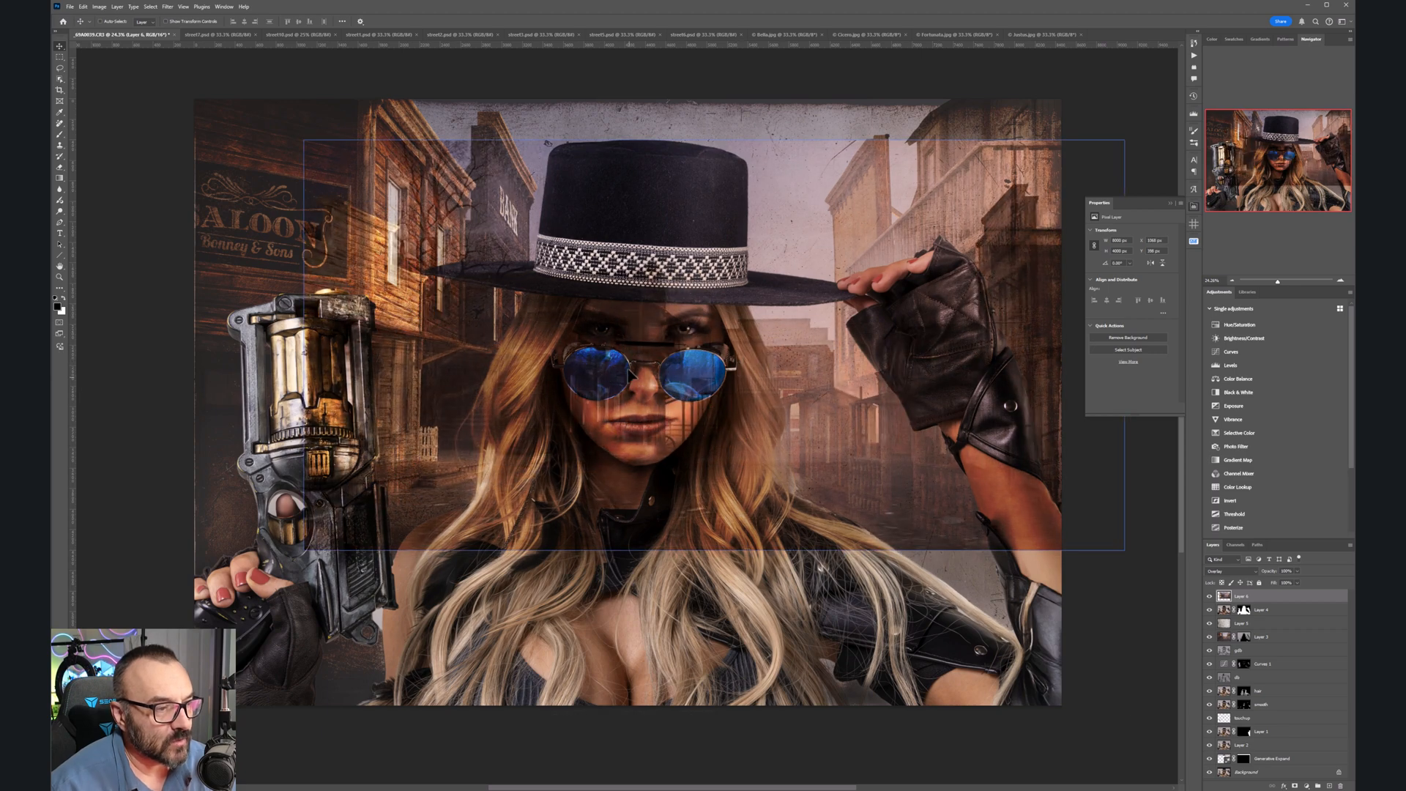
left_click_drag(586, 385, 584, 376)
left_click_drag(719, 380, 716, 377)
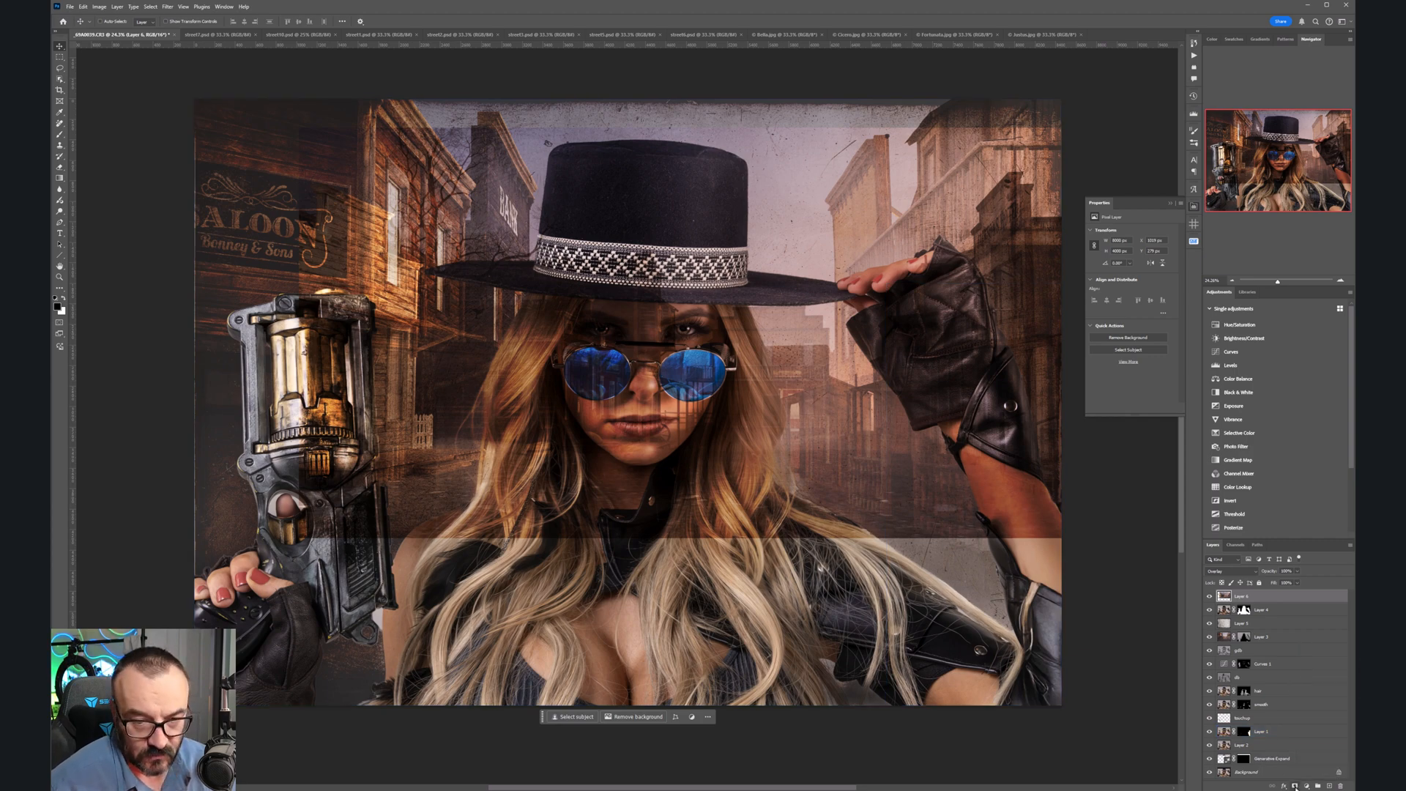
left_click(1294, 786, "alt")
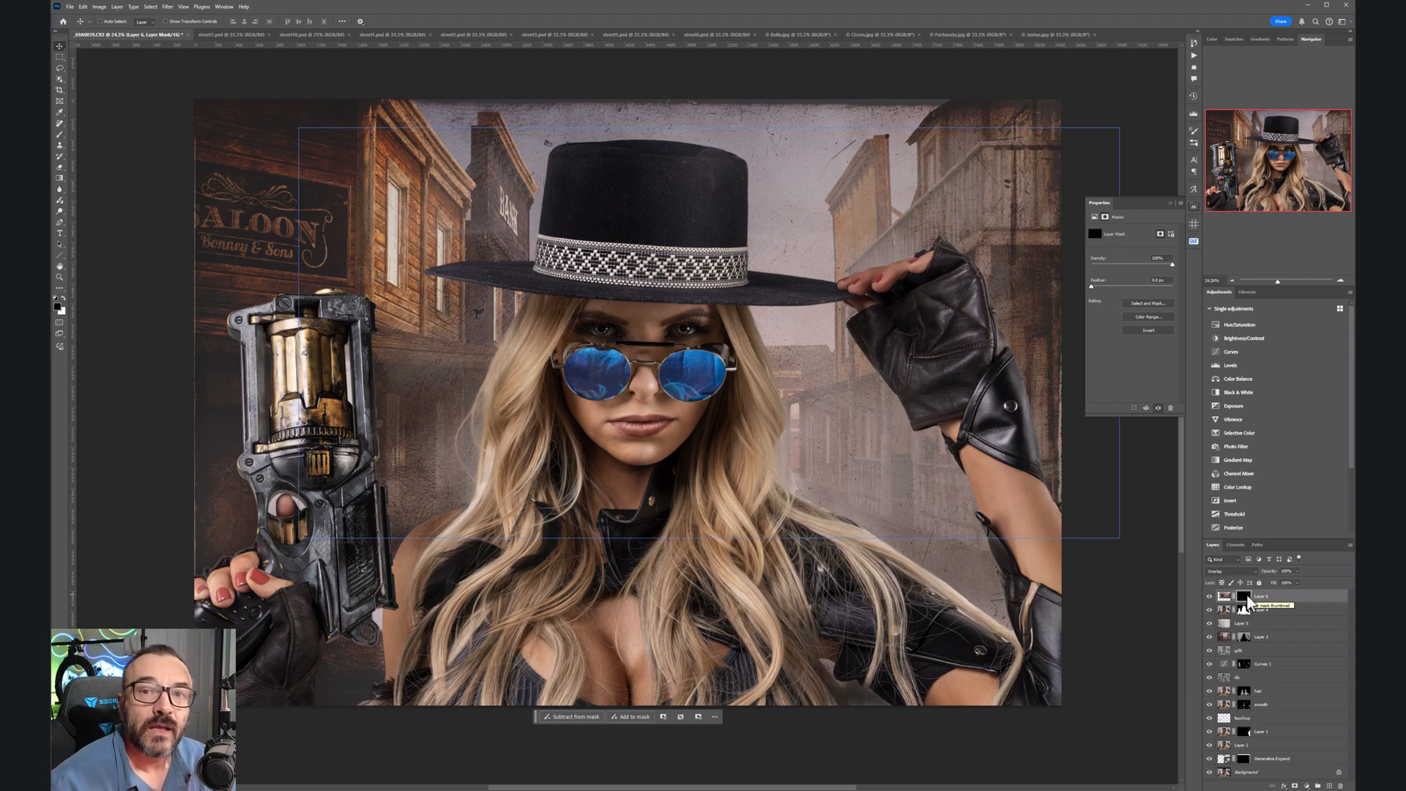
Step: Paint white on the new street layer's mask over both sunglass lenses to reveal the street reflection
left_click(59, 135)
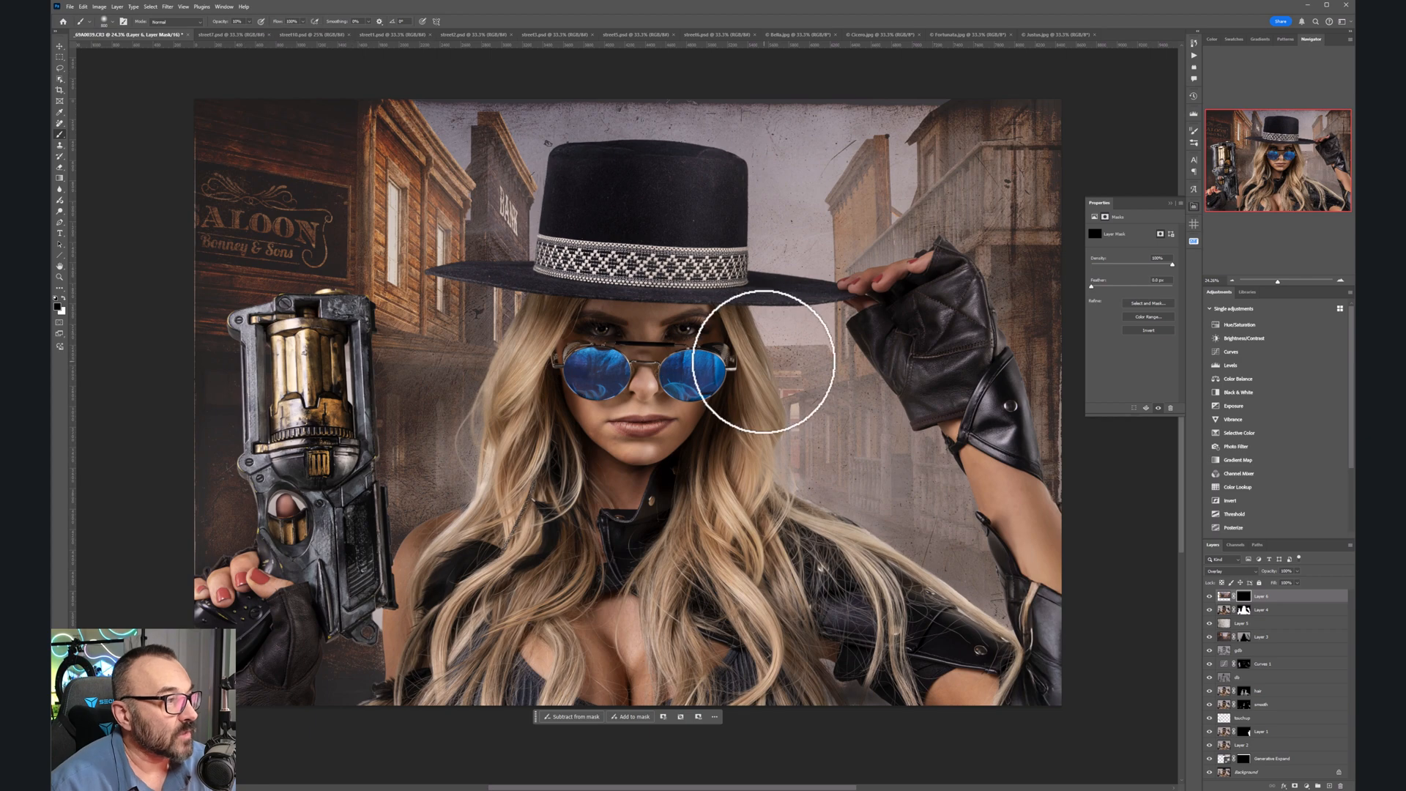
key("x")
scroll(615, 380, "up", 11)
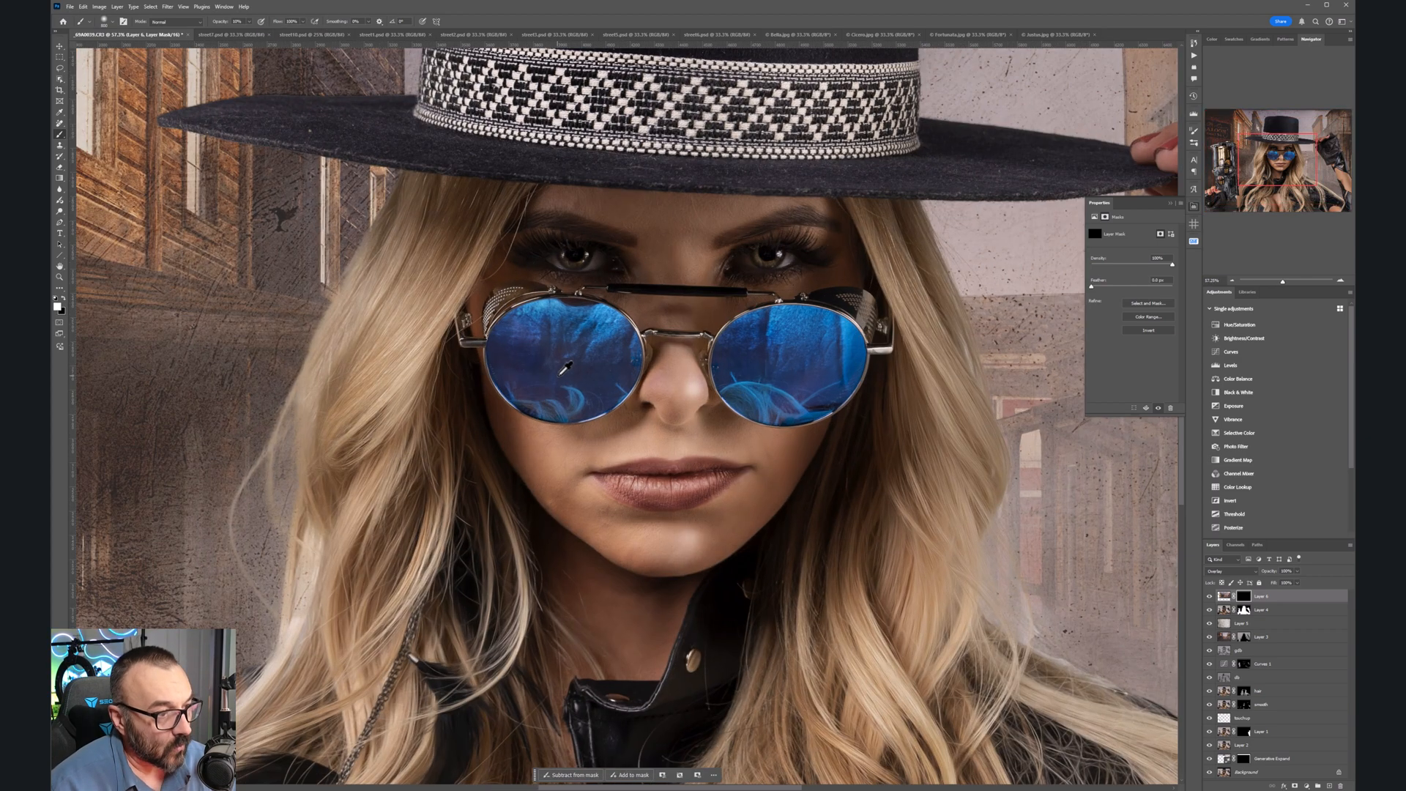
scroll(564, 366, "up", 4)
key("bracketleft")
key("bracketleft")
key("bracketleft")
key("bracketleft")
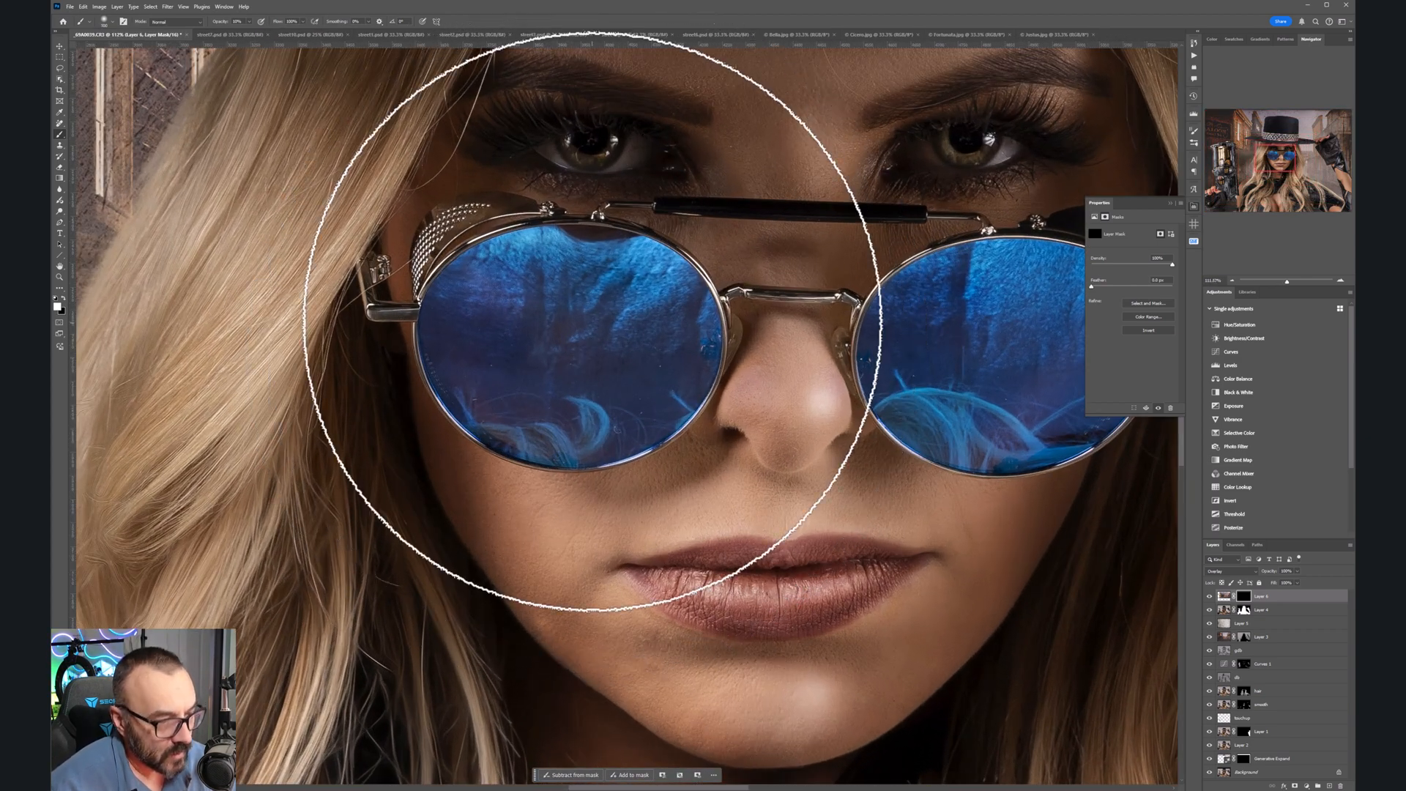
key("bracketleft")
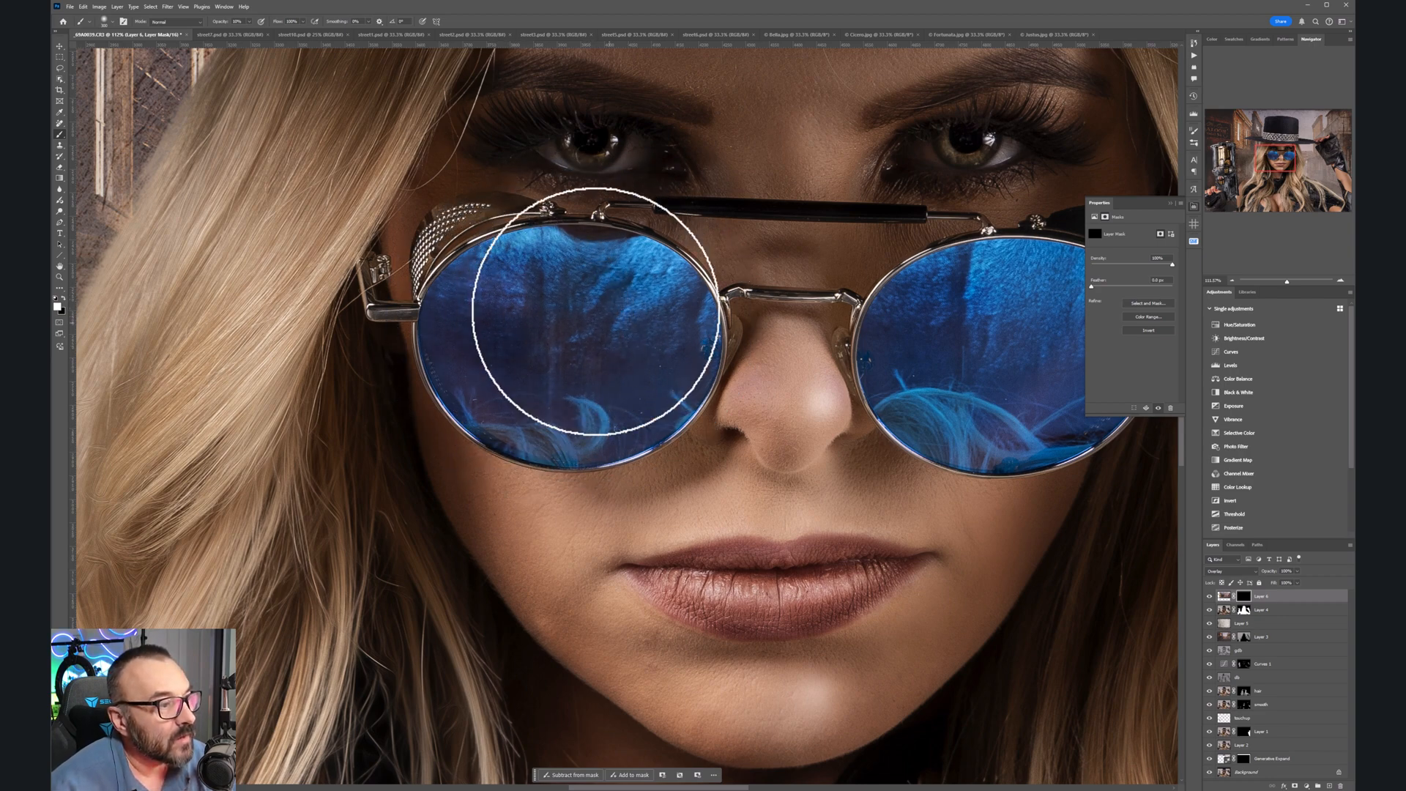
mouse_move(636, 360)
left_mouse_down()
mouse_move(657, 302)
mouse_move(501, 317)
mouse_move(588, 365)
mouse_move(591, 316)
mouse_move(619, 326)
mouse_move(550, 347)
mouse_move(613, 386)
mouse_move(675, 320)
mouse_move(487, 387)
mouse_move(635, 331)
left_mouse_up()
left_click_drag(983, 383, 804, 395)
mouse_move(855, 347)
left_mouse_down()
mouse_move(832, 358)
mouse_move(757, 342)
mouse_move(855, 304)
mouse_move(898, 344)
mouse_move(853, 376)
mouse_move(854, 336)
mouse_move(957, 336)
mouse_move(904, 365)
mouse_move(835, 349)
mouse_move(829, 330)
mouse_move(932, 323)
mouse_move(874, 391)
mouse_move(888, 332)
mouse_move(813, 358)
mouse_move(877, 356)
left_mouse_up()
mouse_move(349, 385)
left_mouse_down()
mouse_move(385, 366)
mouse_move(323, 366)
mouse_move(455, 334)
left_mouse_up()
mouse_move(797, 301)
left_mouse_down()
mouse_move(887, 306)
mouse_move(868, 358)
mouse_move(978, 302)
mouse_move(740, 366)
mouse_move(496, 318)
mouse_move(275, 333)
mouse_move(505, 327)
mouse_move(358, 345)
left_mouse_up()
scroll(358, 345, "down", 10)
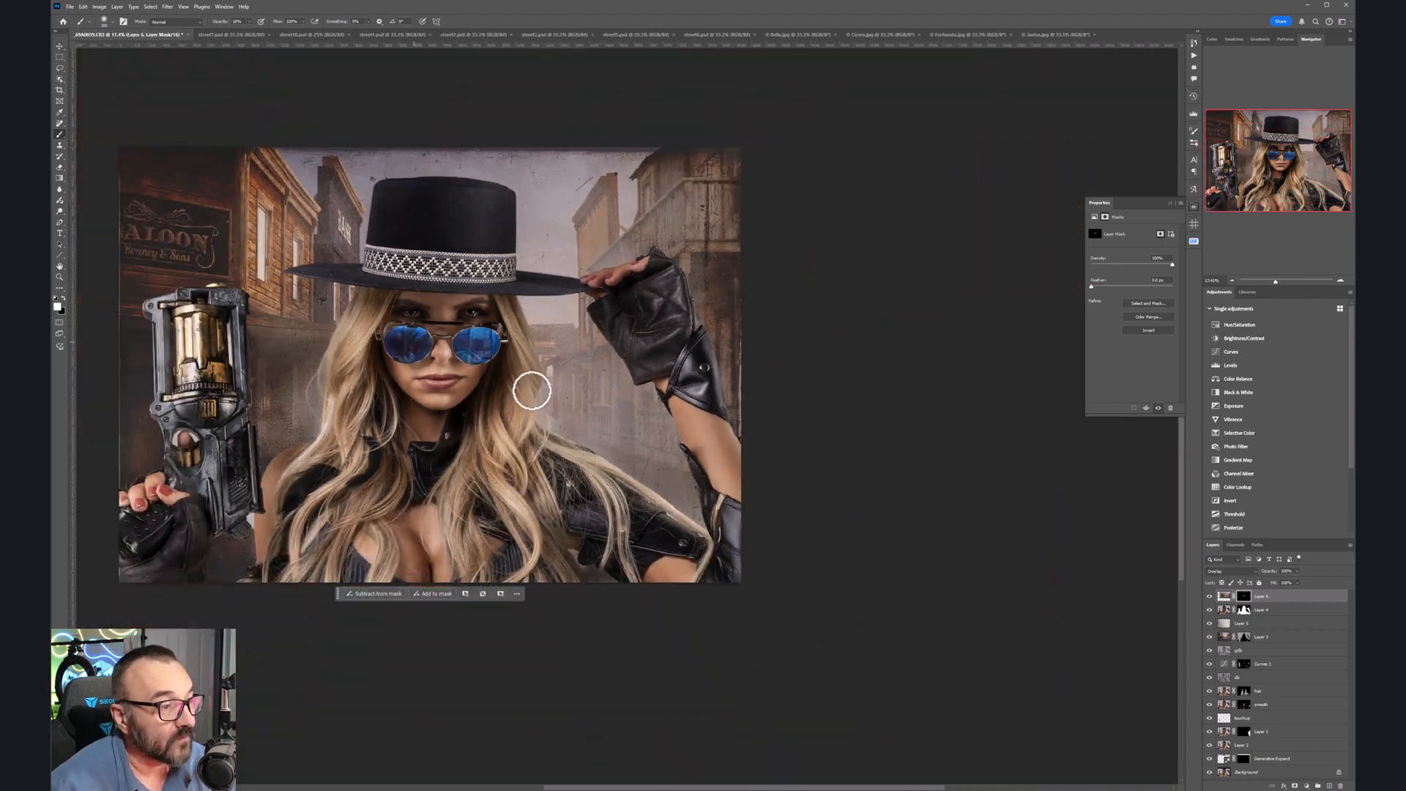
left_click_drag(539, 421, 721, 420)
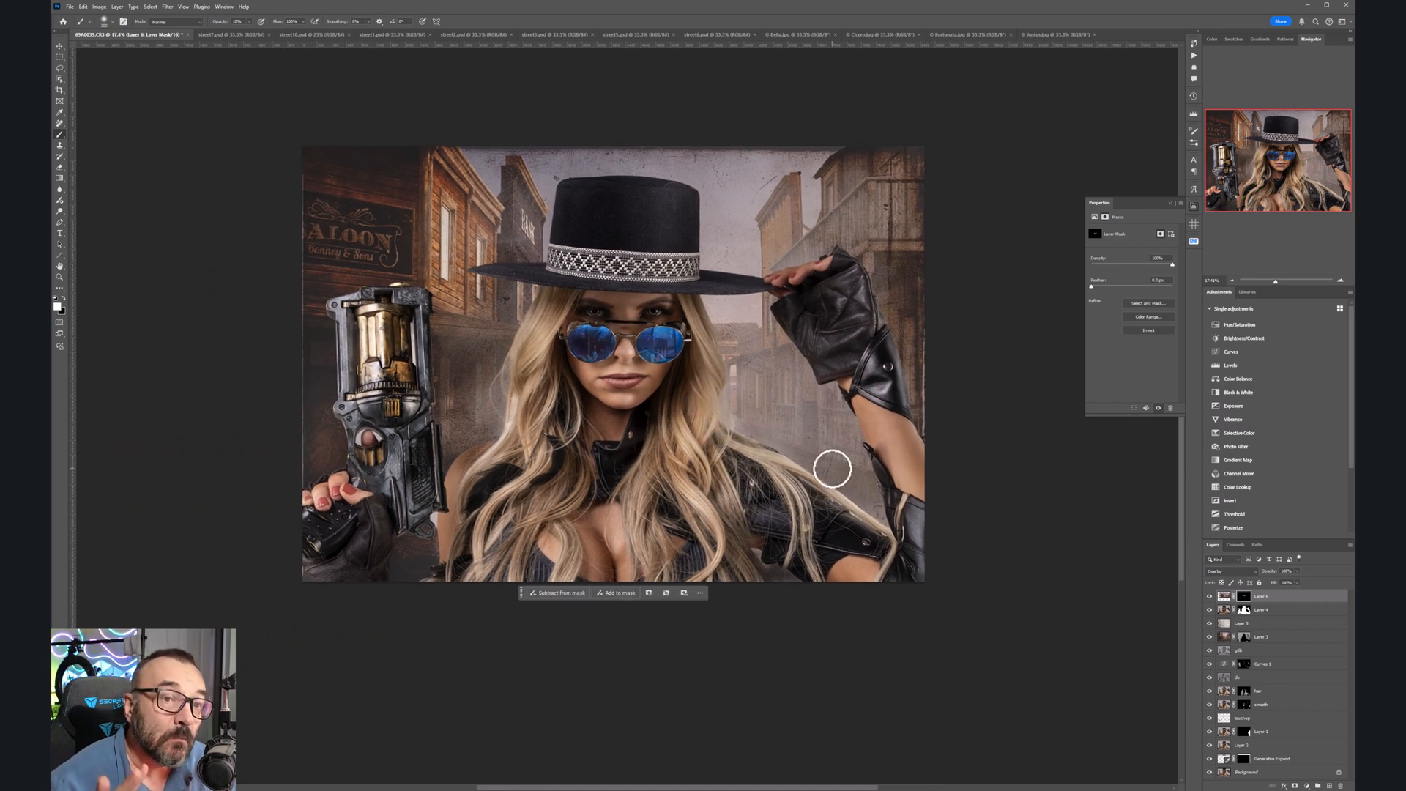
left_click_drag(542, 358, 594, 371)
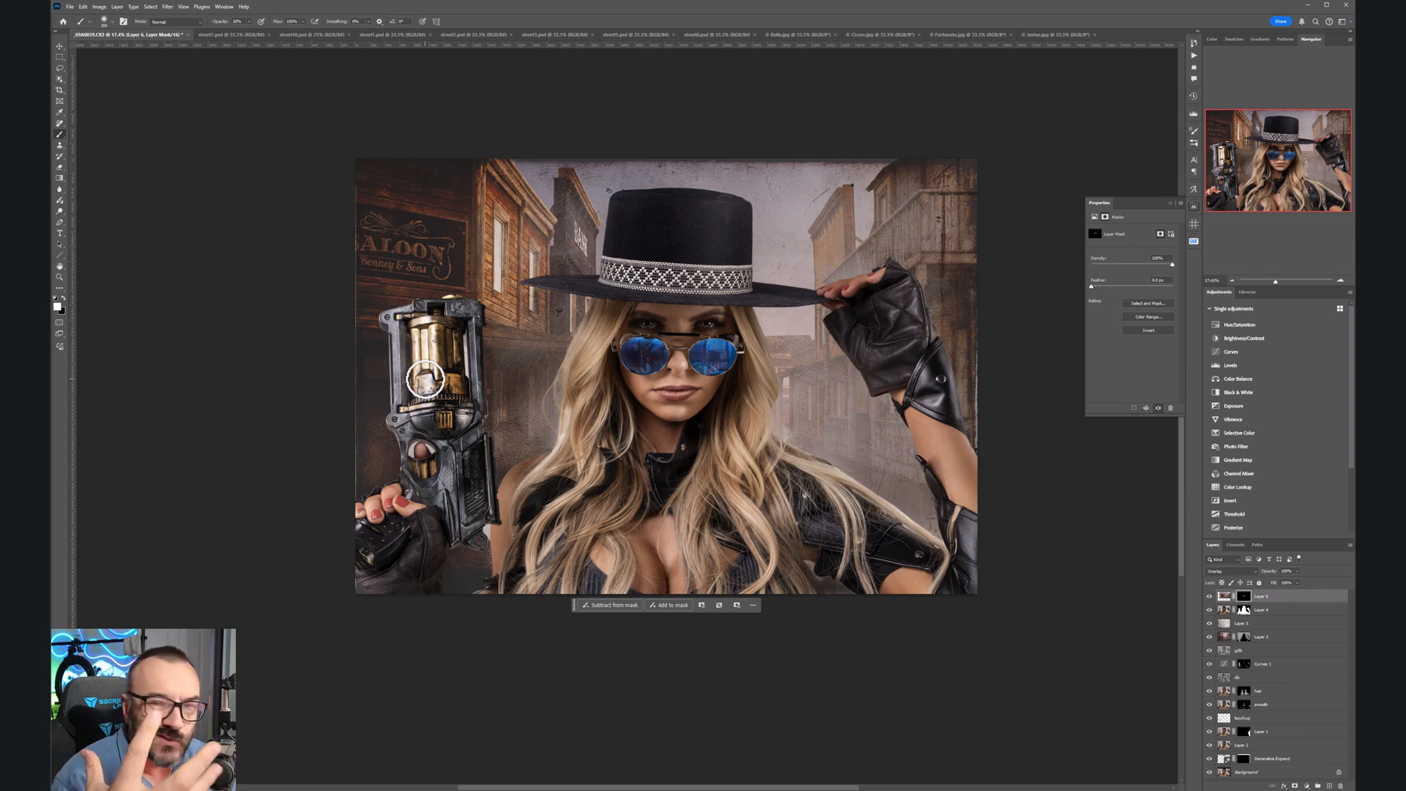
Step: Group the street reflection layer with the masked portrait layer below it and name the group model
left_click(1284, 610, "shift")
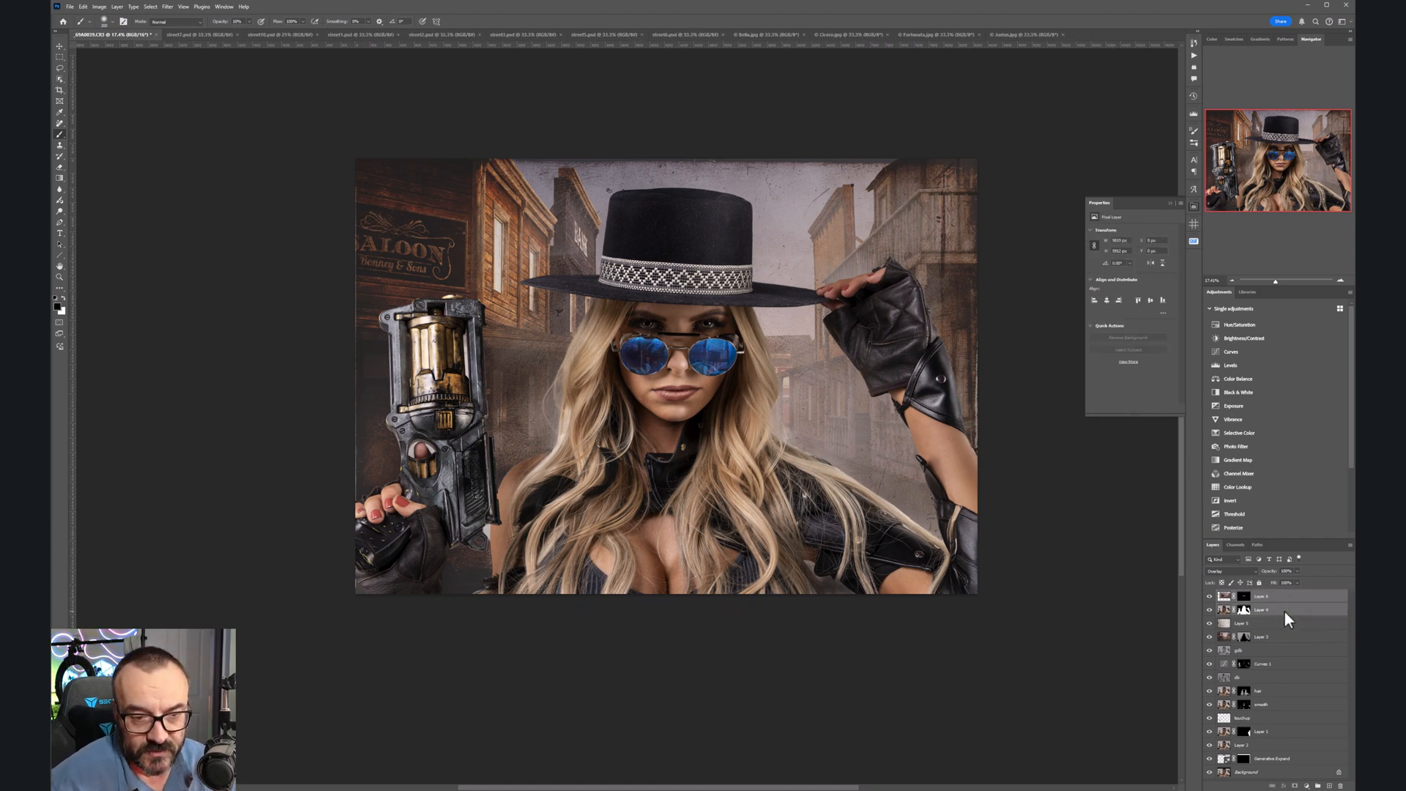
key("ctrl+g")
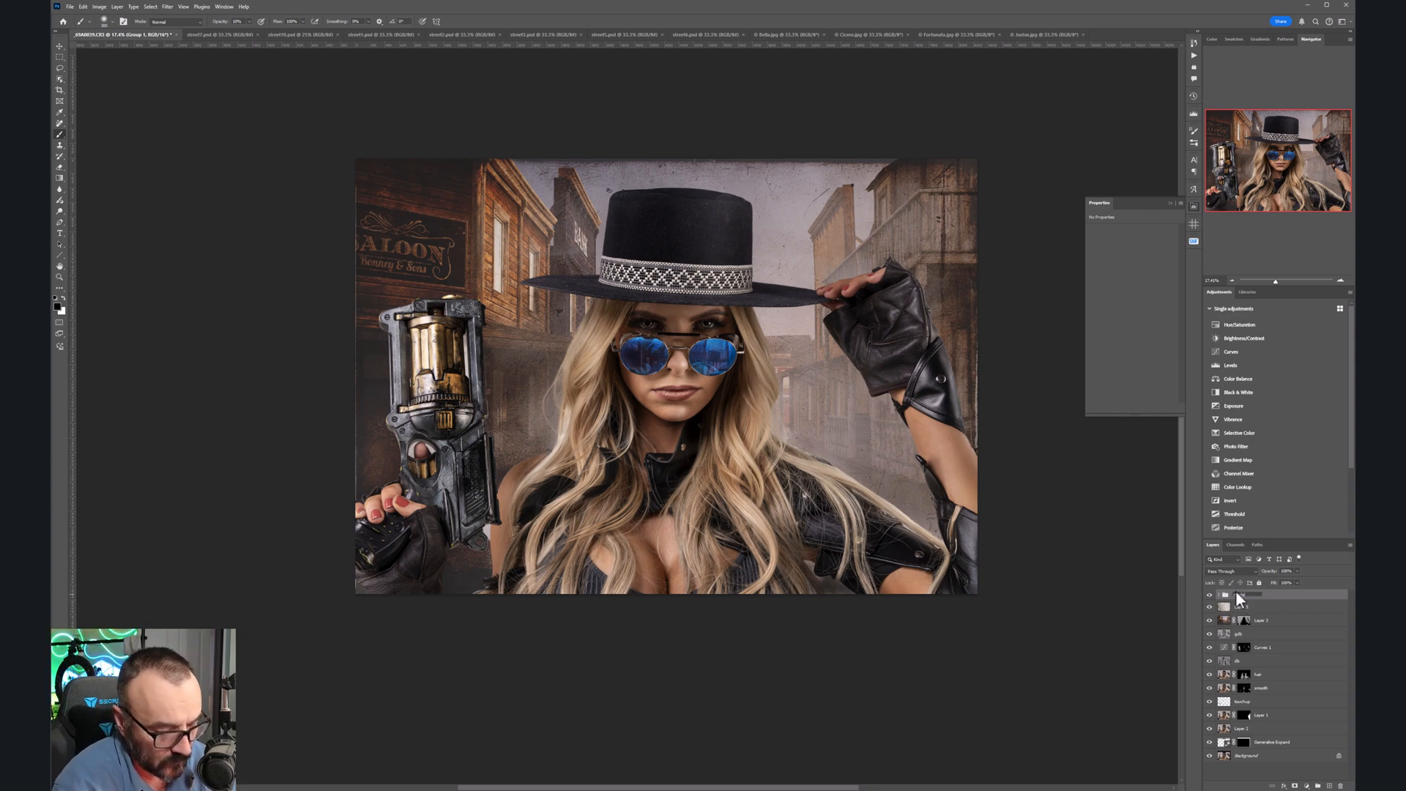
Step: Add a clipped Soft Light layer above the model group and brush black shading along the figure's outer edges
left_click(1329, 786)
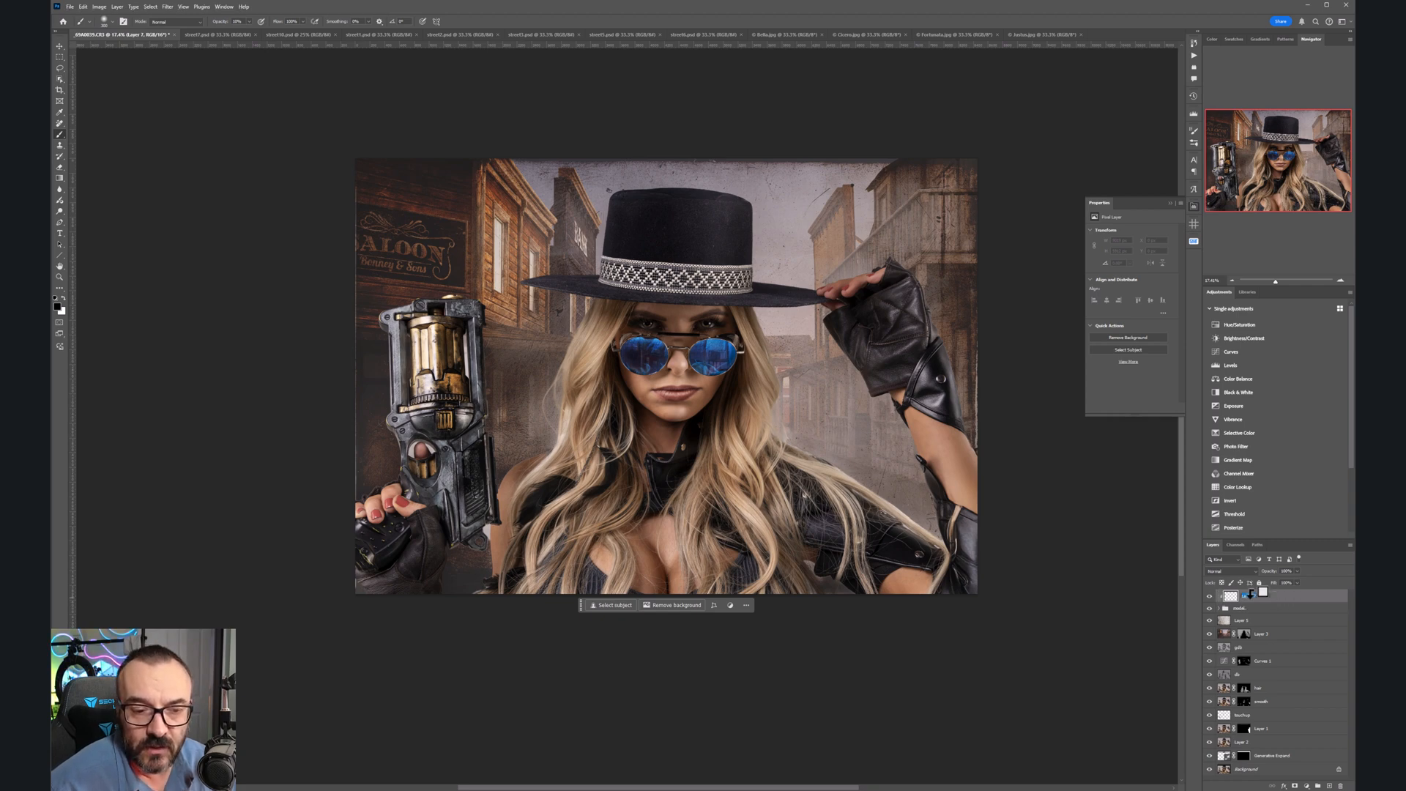
key("Return")
left_click(1245, 571)
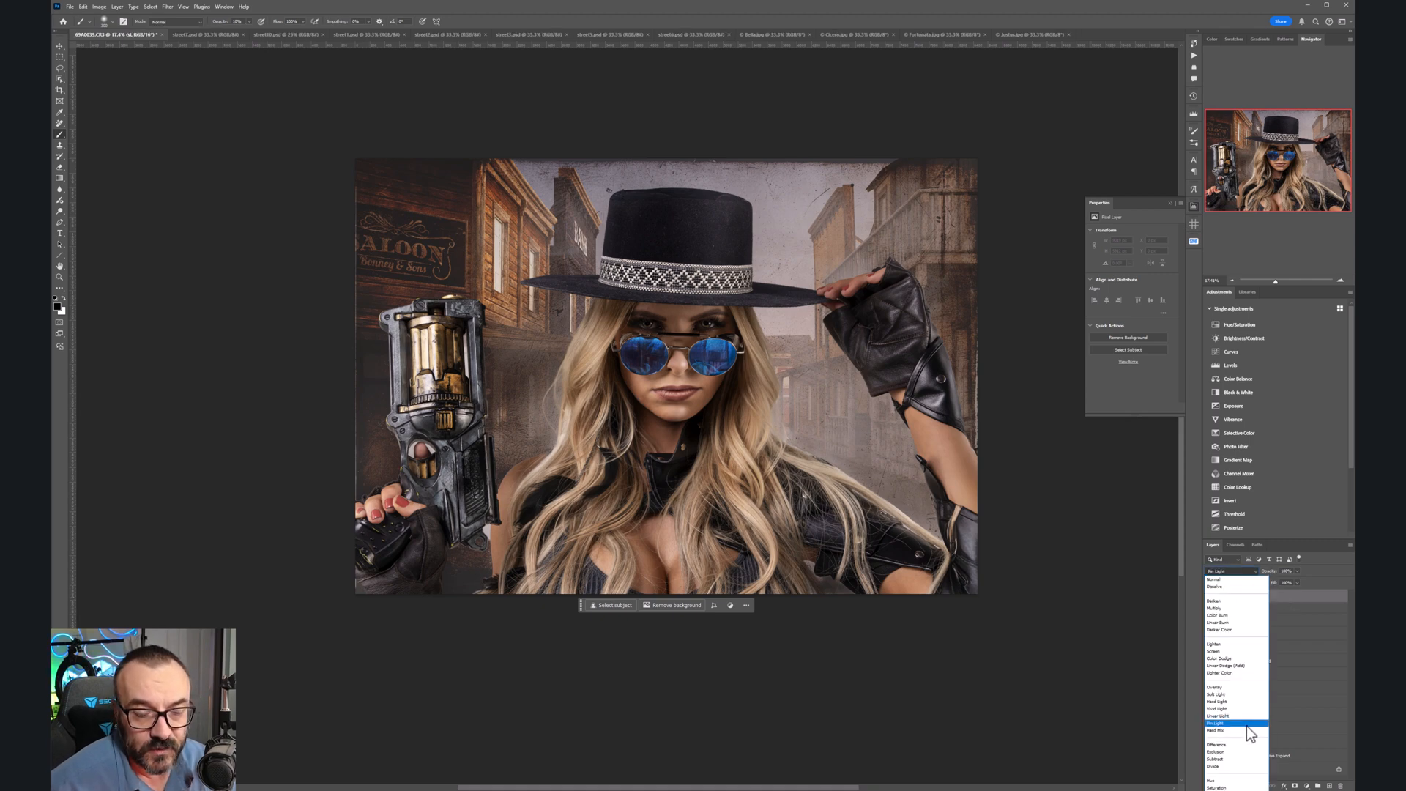
left_click(1233, 695)
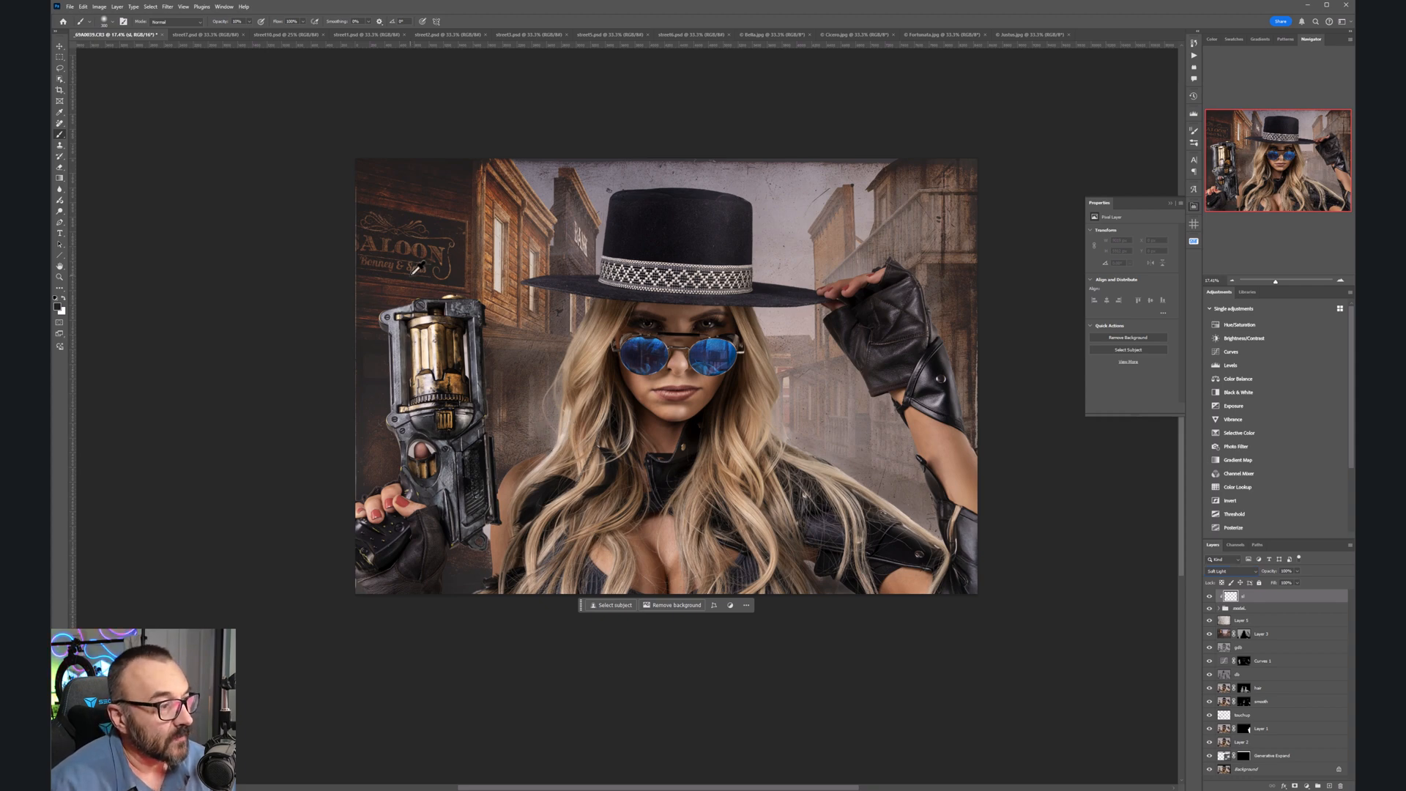
left_click_drag(389, 328, 383, 315)
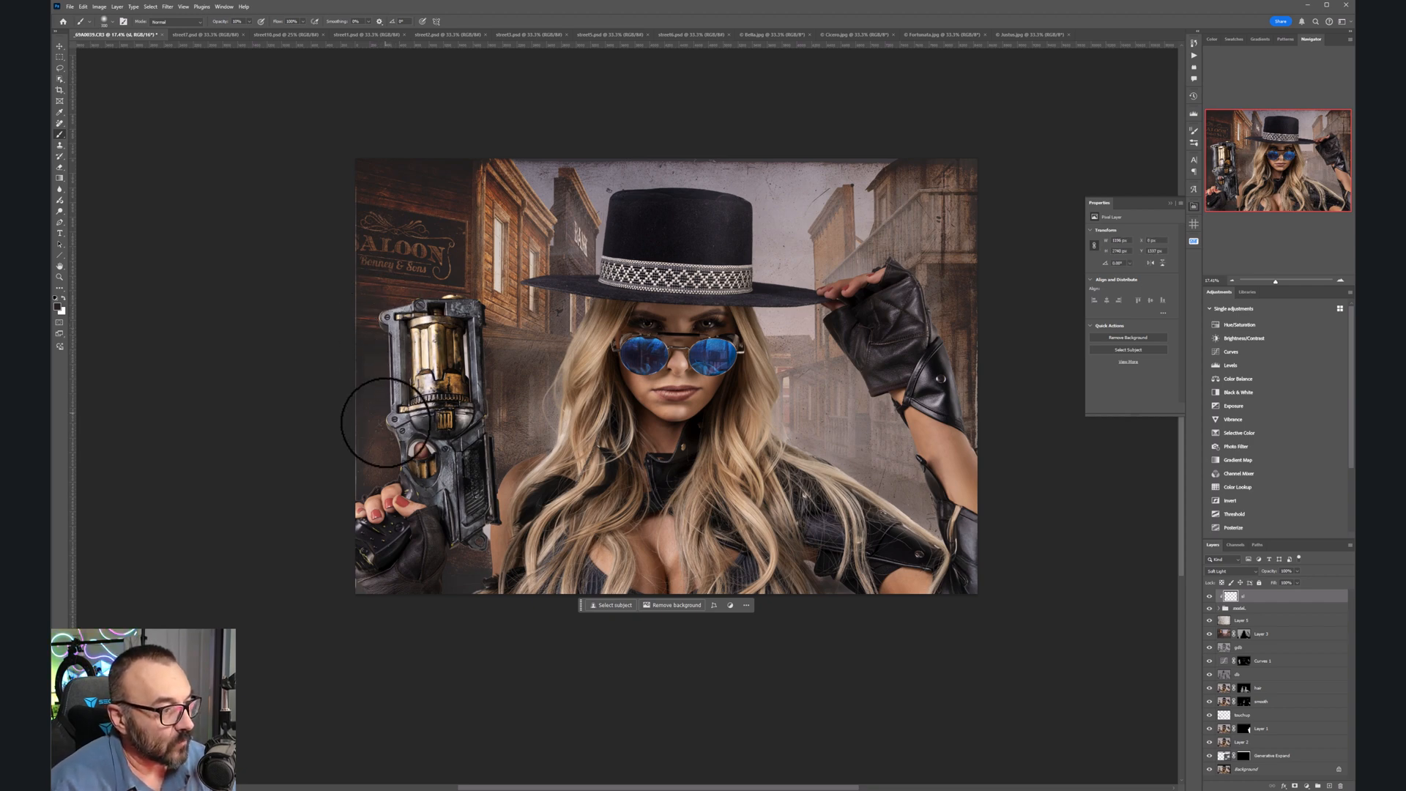
mouse_move(378, 457)
left_mouse_down()
mouse_move(376, 505)
mouse_move(379, 493)
mouse_move(365, 502)
mouse_move(385, 487)
mouse_move(331, 513)
mouse_move(454, 539)
mouse_move(439, 535)
mouse_move(419, 593)
mouse_move(488, 515)
mouse_move(468, 561)
mouse_move(485, 549)
mouse_move(480, 494)
mouse_move(546, 440)
mouse_move(481, 466)
mouse_move(485, 405)
mouse_move(476, 416)
mouse_move(556, 377)
mouse_move(548, 387)
mouse_move(558, 356)
mouse_move(540, 426)
mouse_move(572, 311)
mouse_move(559, 342)
mouse_move(556, 284)
mouse_move(509, 282)
mouse_move(657, 273)
mouse_move(652, 194)
mouse_move(623, 207)
mouse_move(594, 254)
mouse_move(666, 194)
mouse_move(771, 206)
mouse_move(746, 330)
mouse_move(784, 380)
mouse_move(788, 358)
mouse_move(763, 432)
mouse_move(799, 434)
mouse_move(897, 505)
mouse_move(914, 486)
mouse_move(879, 486)
mouse_move(988, 548)
mouse_move(768, 565)
mouse_move(858, 596)
mouse_move(961, 424)
mouse_move(981, 460)
mouse_move(967, 412)
mouse_move(959, 450)
mouse_move(886, 385)
mouse_move(953, 529)
mouse_move(867, 336)
mouse_move(863, 372)
mouse_move(893, 259)
mouse_move(941, 320)
left_mouse_up()
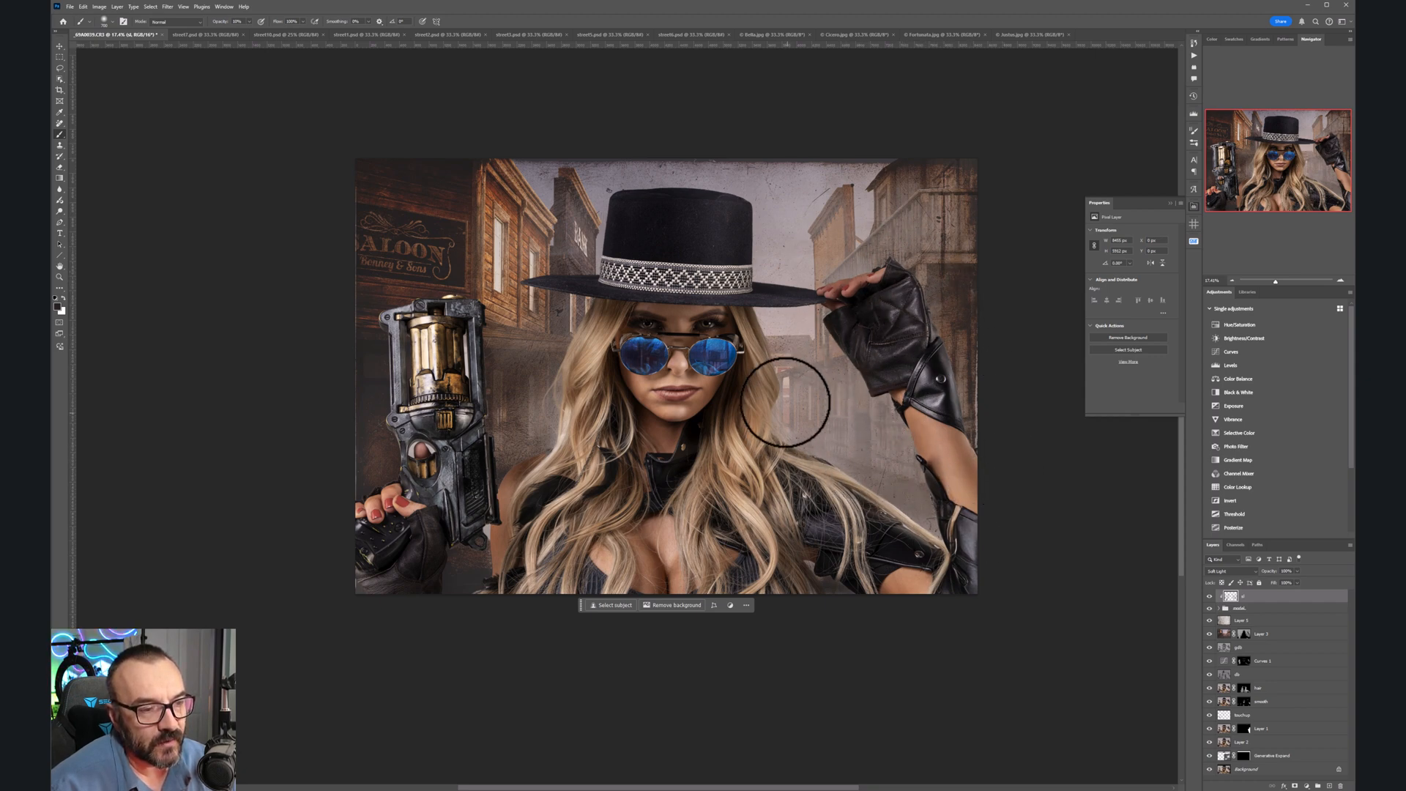
Step: Add a layer mask to the model group and brush softly in black along the hair, shoulder and raised-arm edges to blend them
scroll(784, 393, "up", 5)
scroll(779, 414, "up", 9)
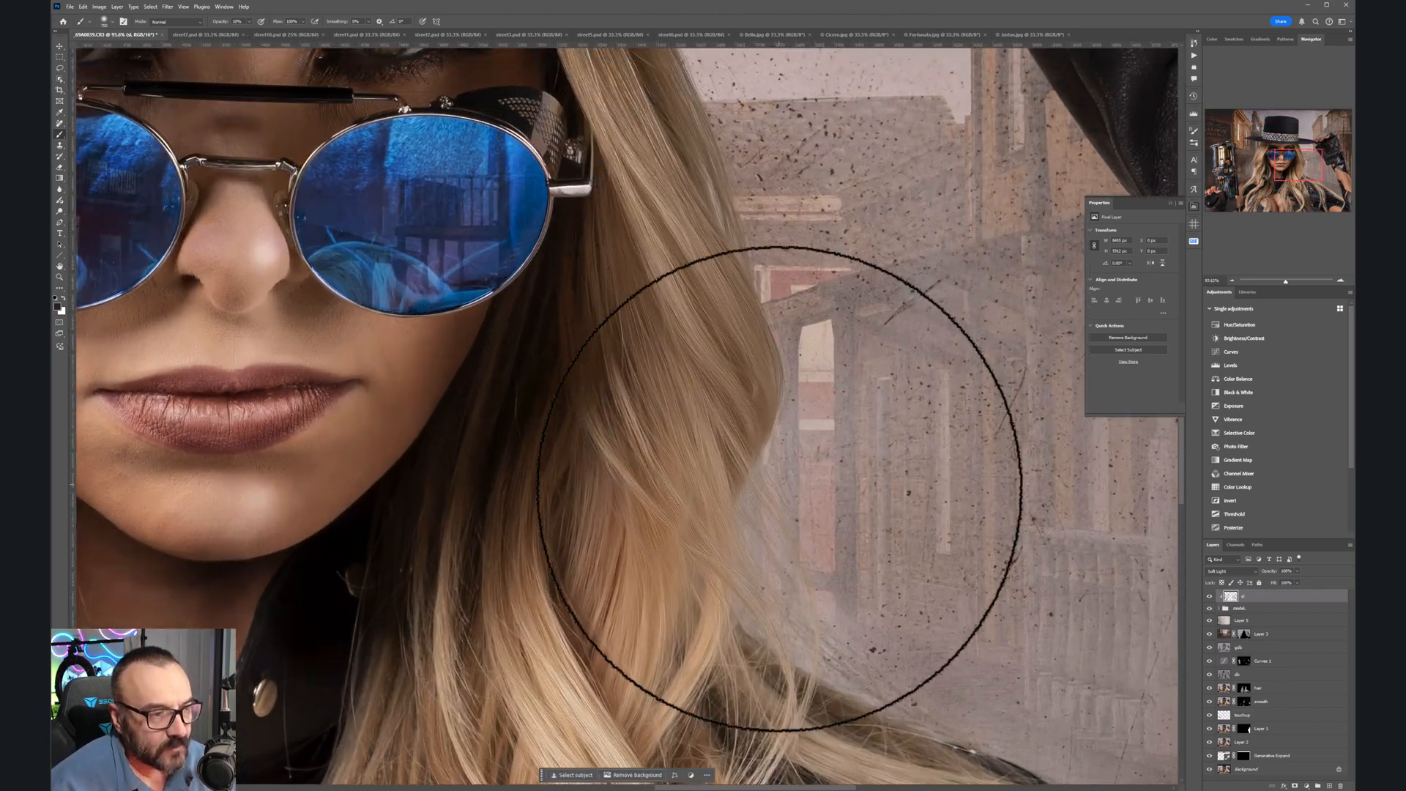
left_click_drag(900, 555, 811, 366)
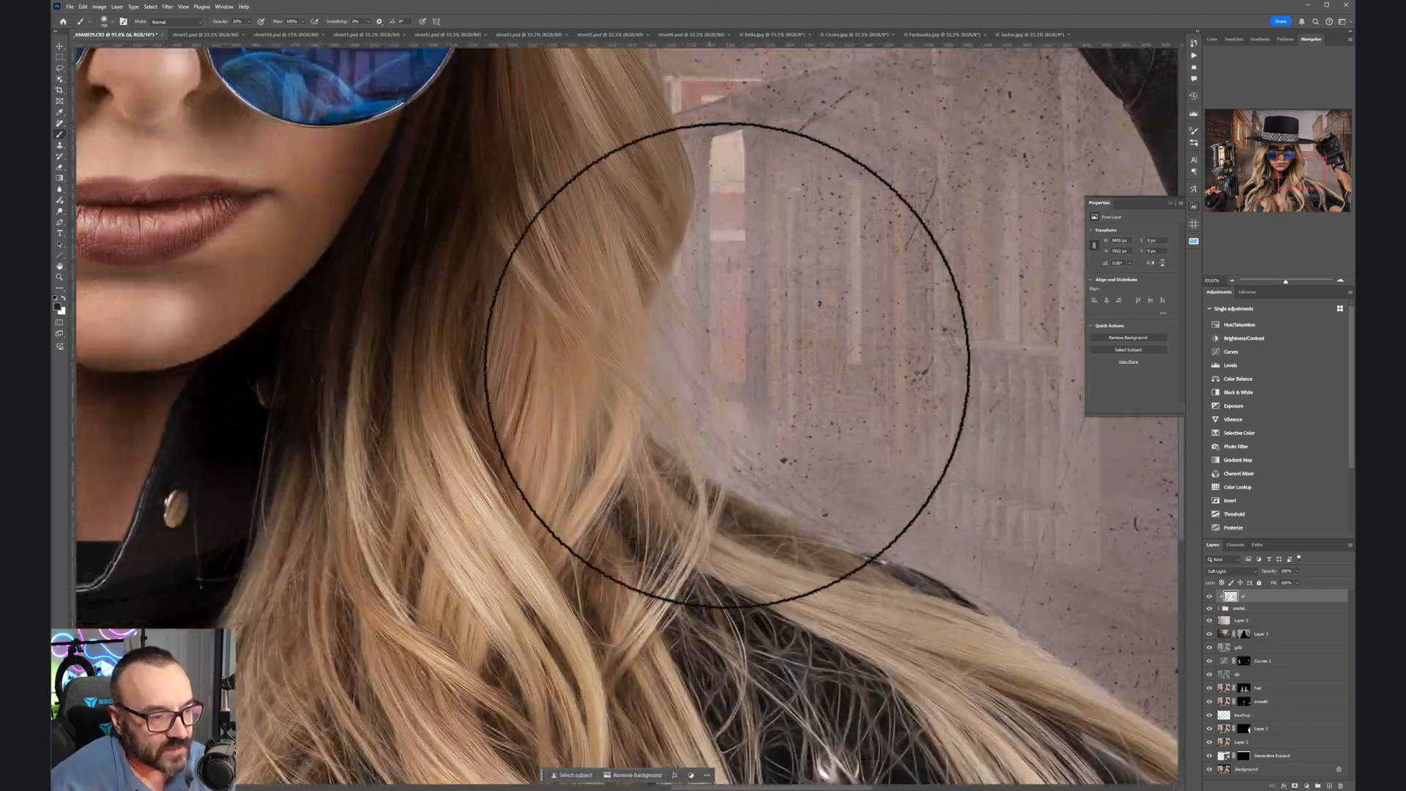
left_click(1278, 608)
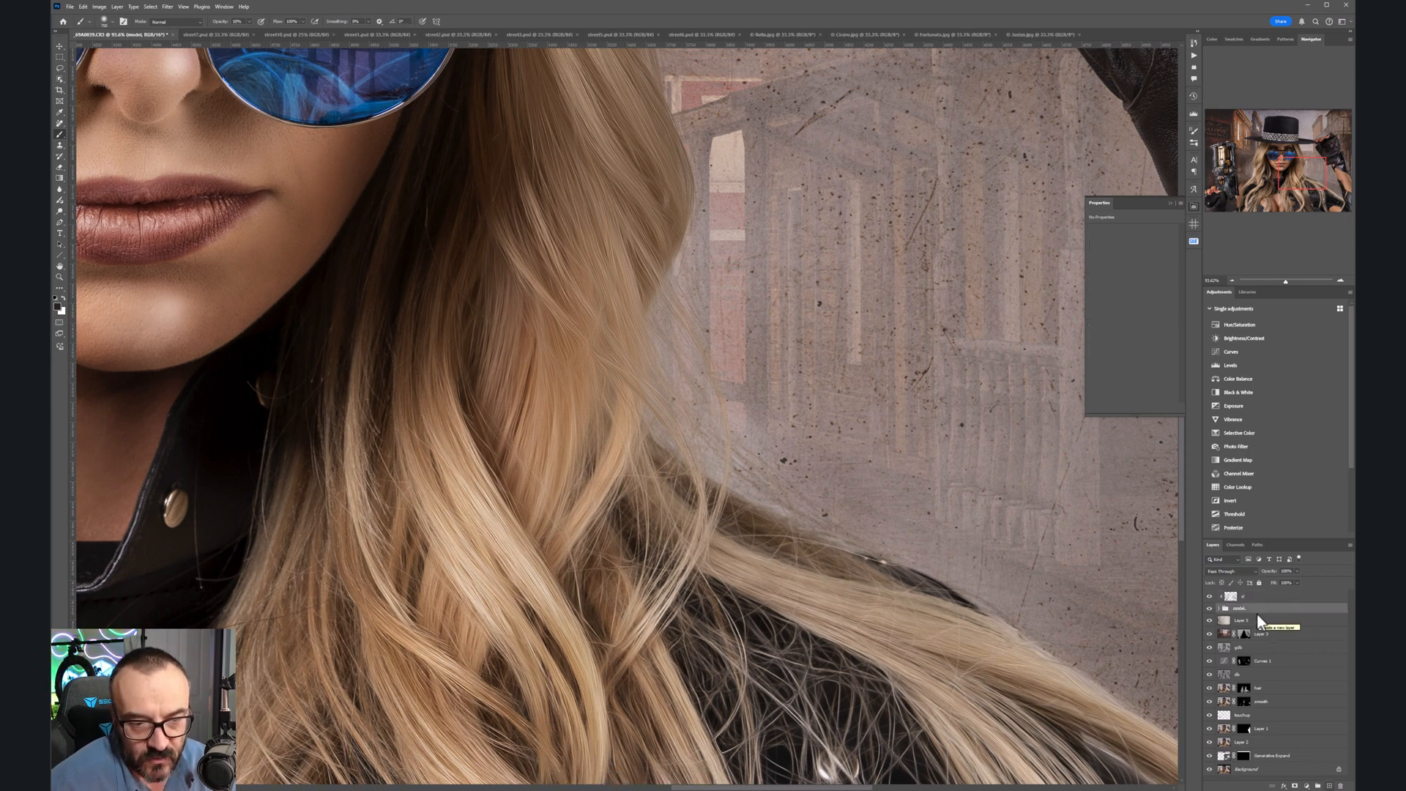
left_click(1295, 786)
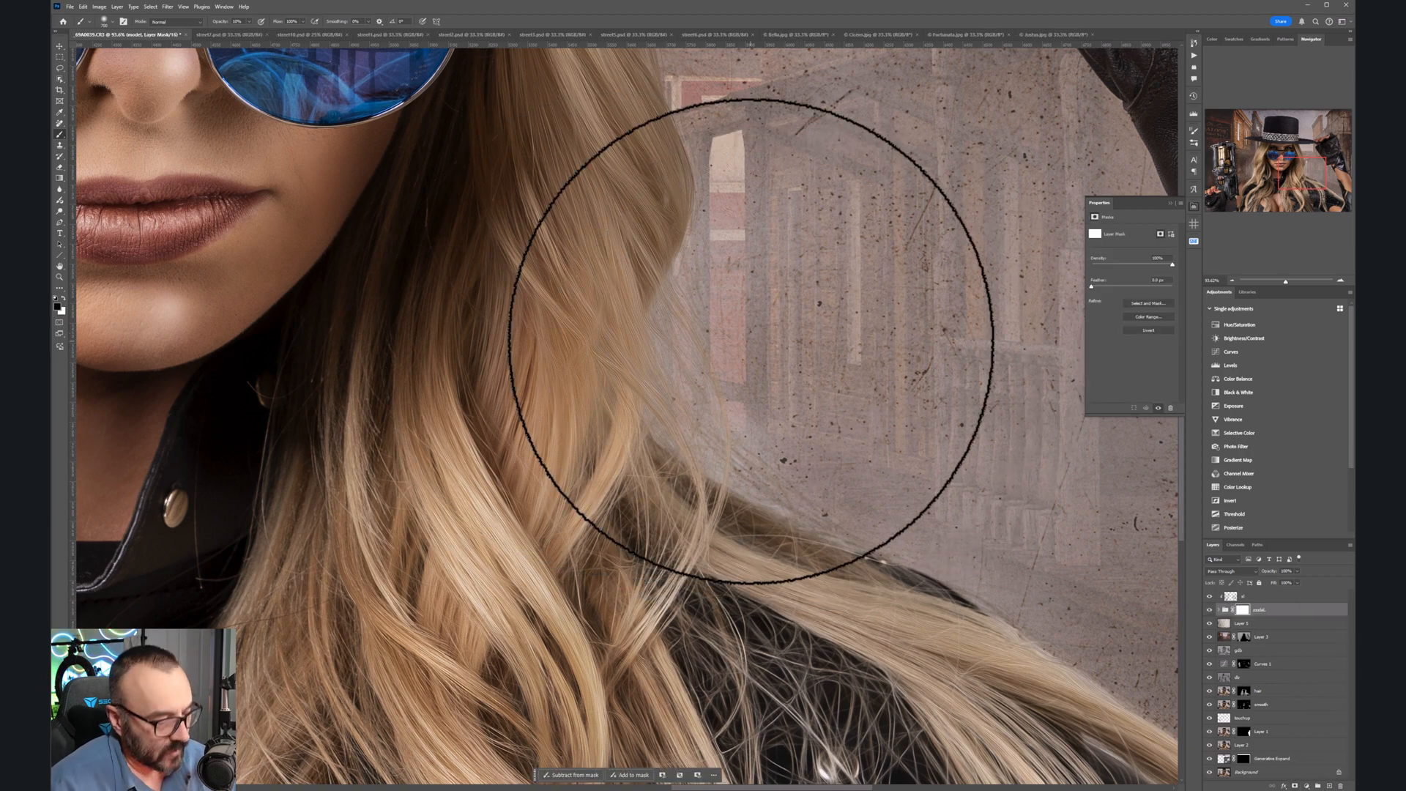
key("bracketleft")
key("bracketleft")
key("bracketleft")
key("bracketleft")
key("bracketleft")
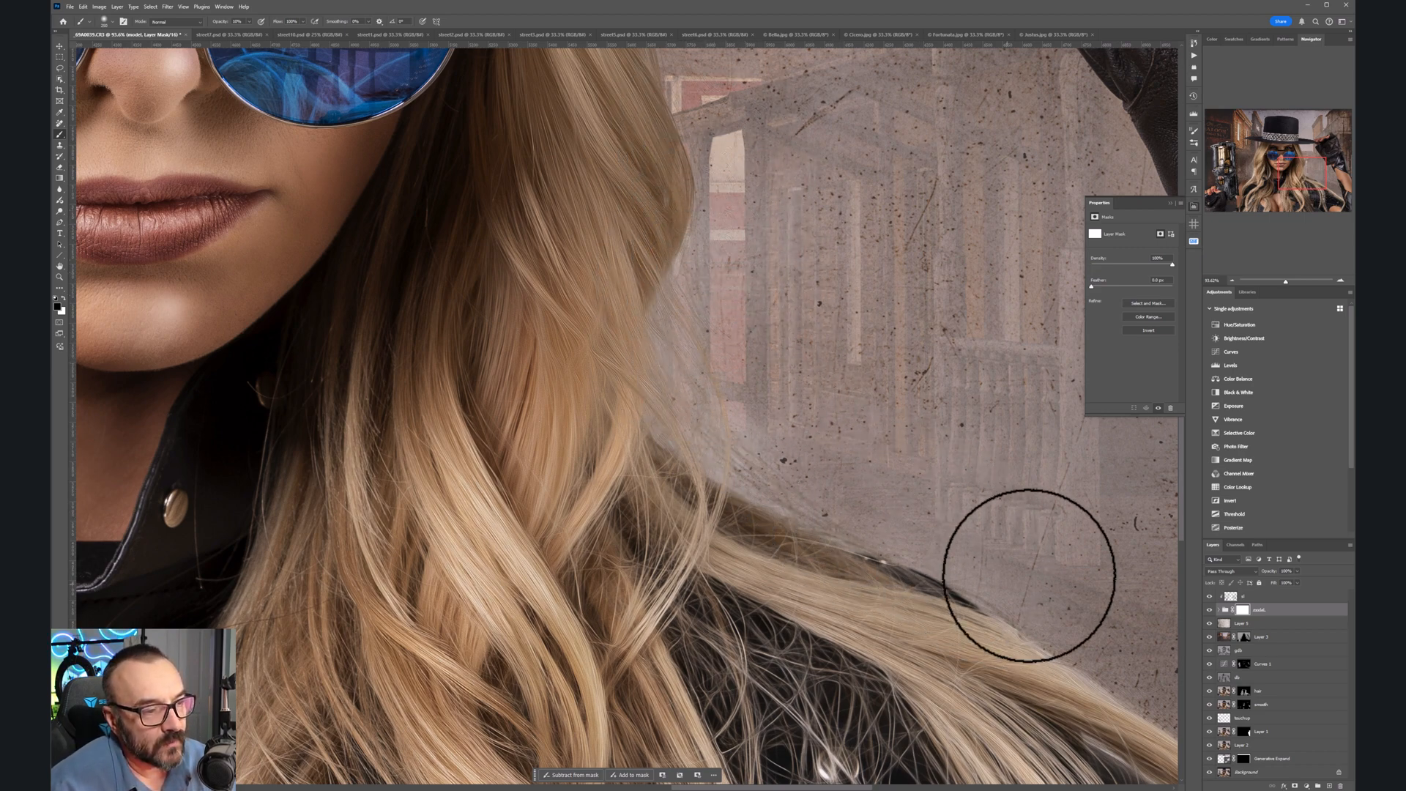
left_click_drag(1076, 612, 775, 402)
left_click_drag(1028, 550, 752, 402)
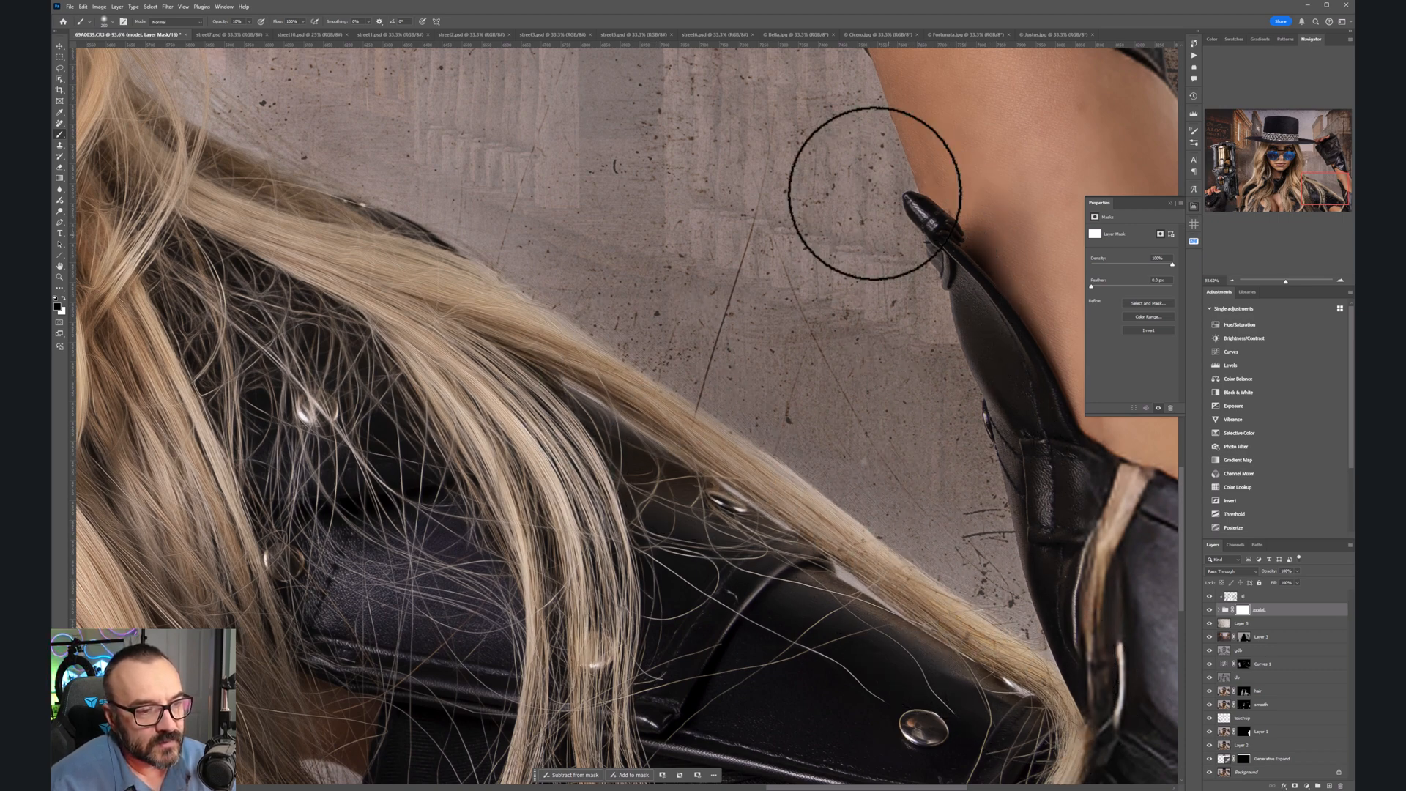
left_click_drag(894, 188, 936, 443)
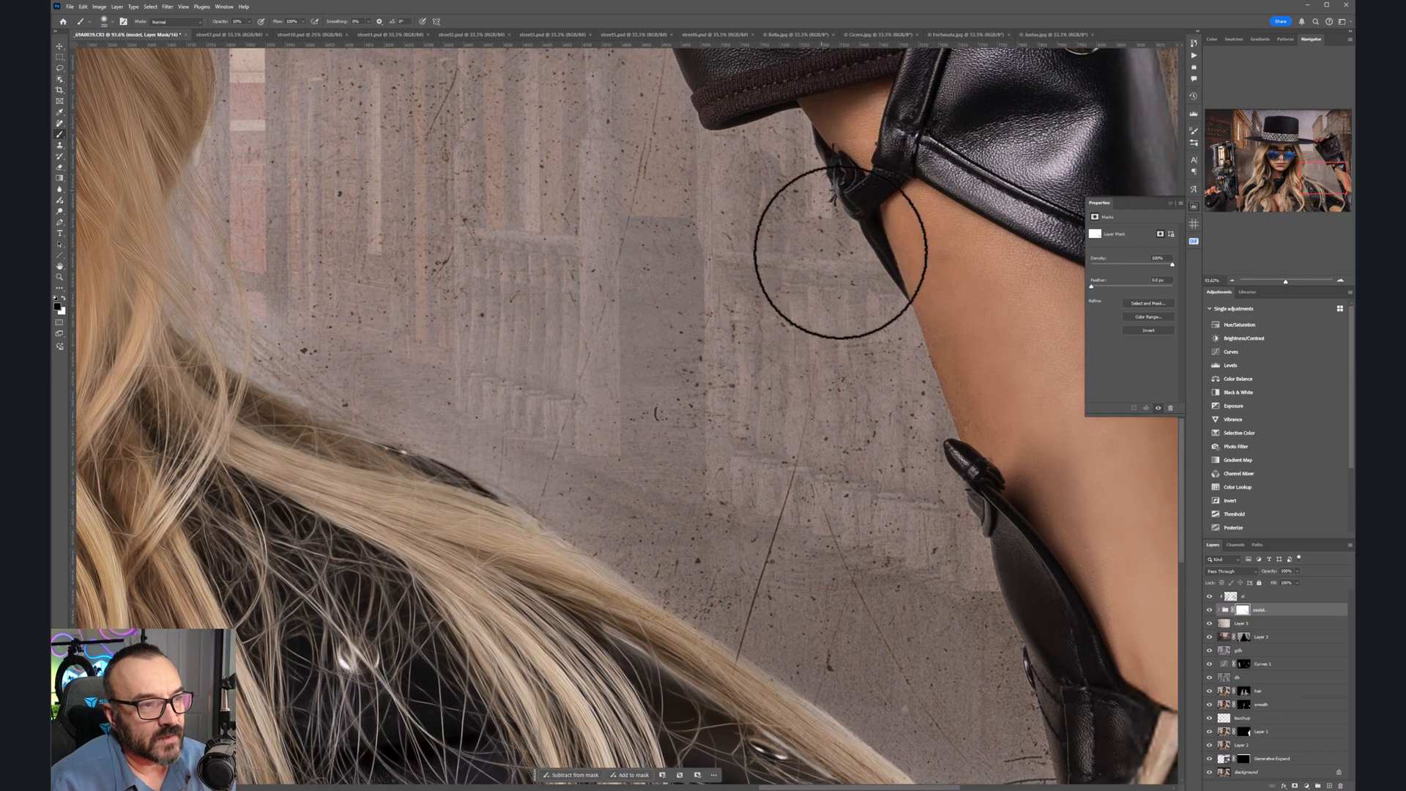
left_click_drag(705, 144, 808, 400)
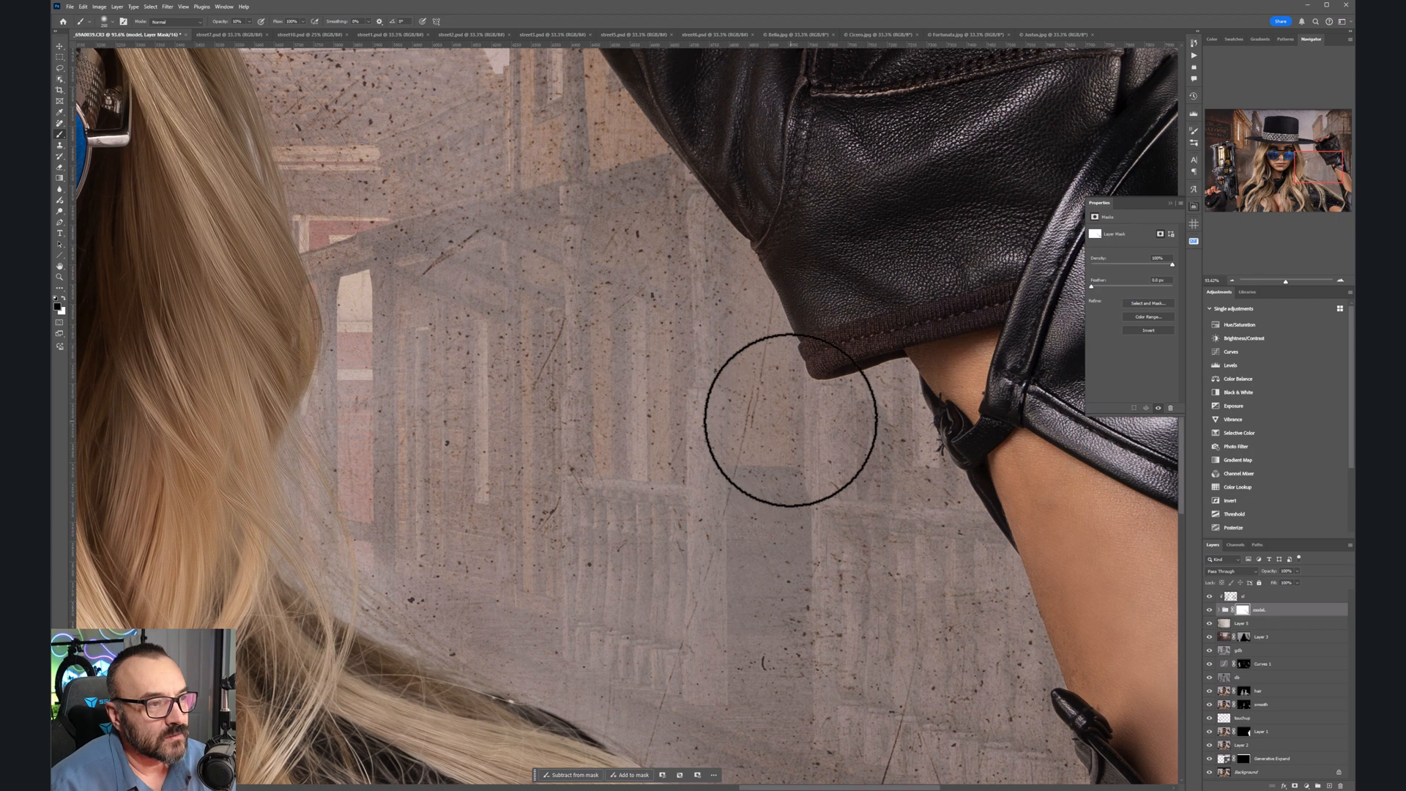
scroll(806, 407, "down", 6)
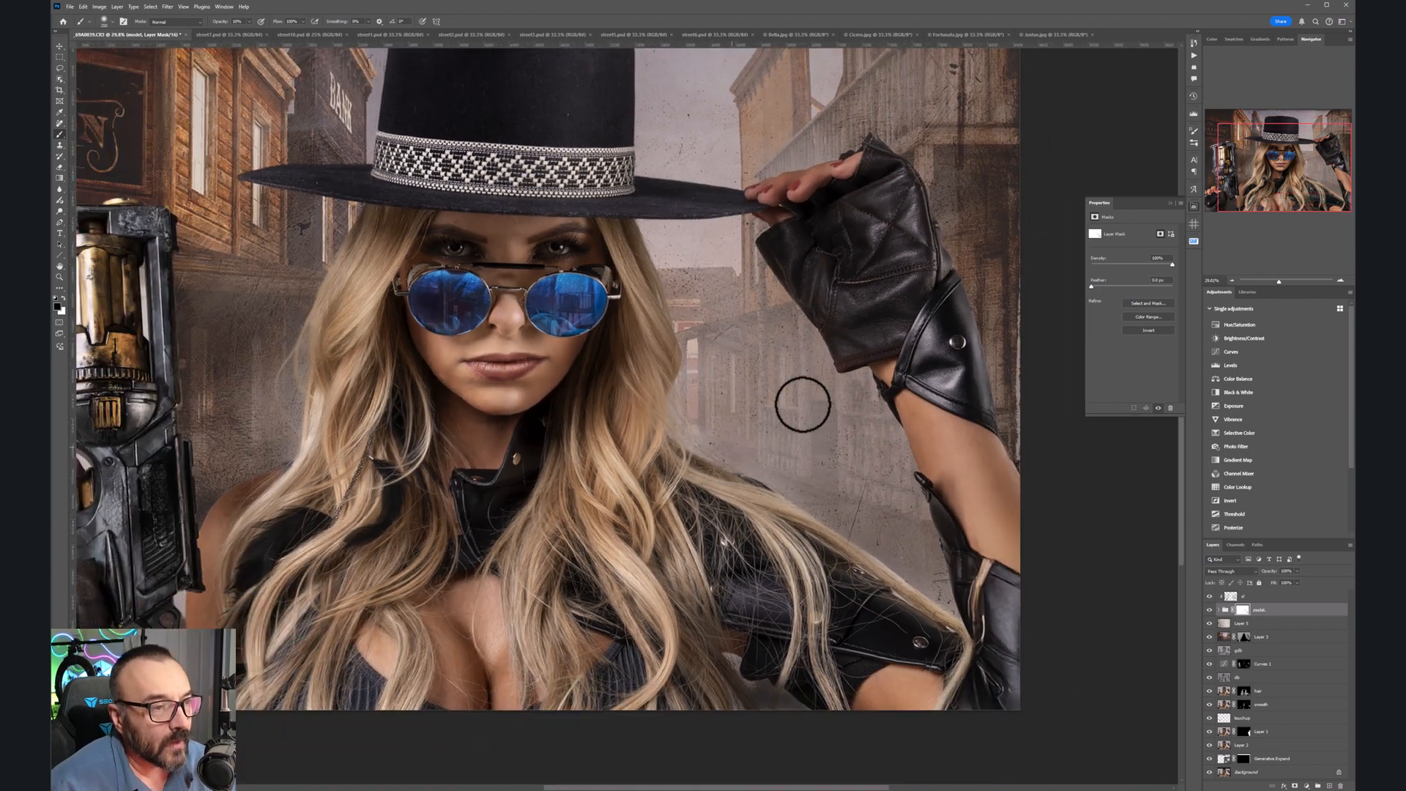
left_click_drag(292, 424, 557, 241)
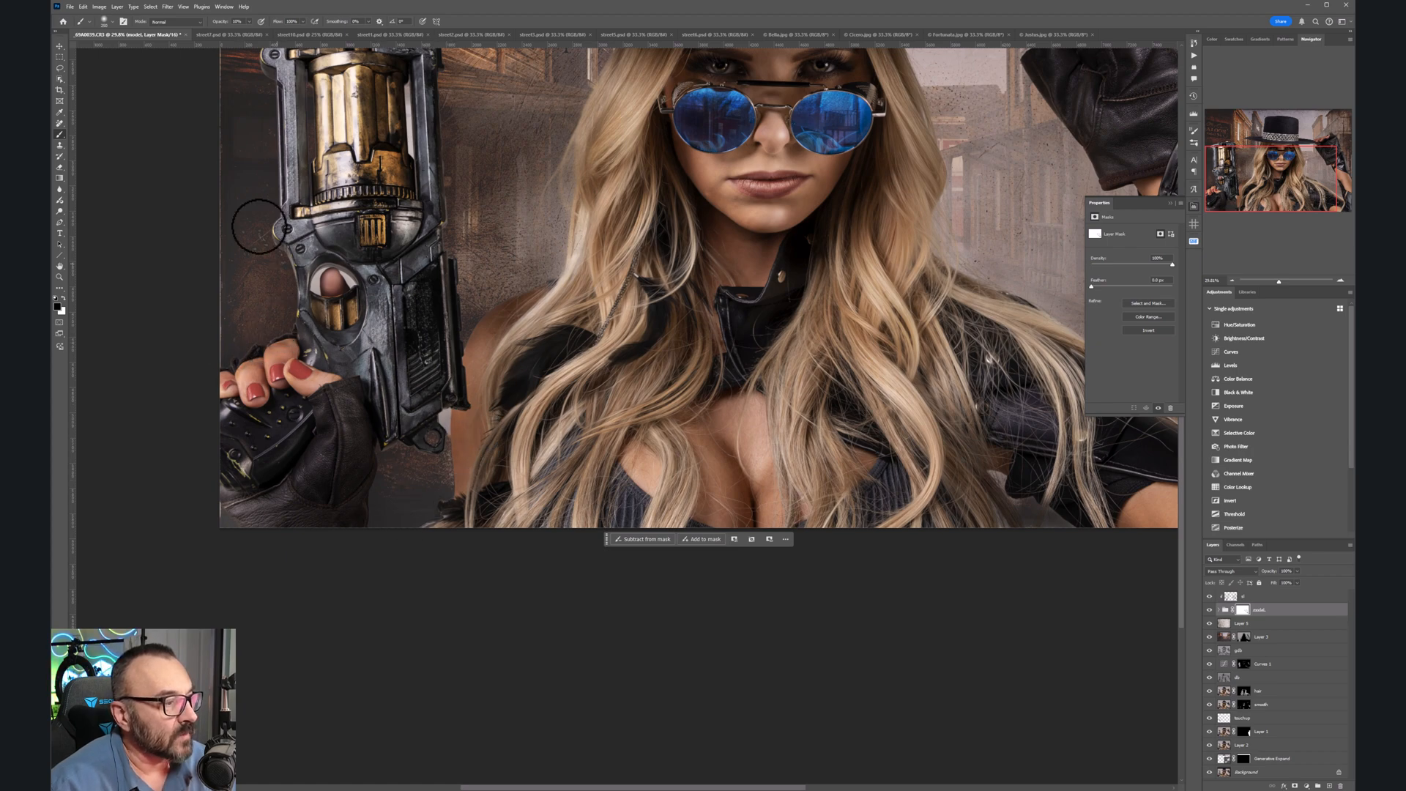
scroll(569, 340, "down", 6)
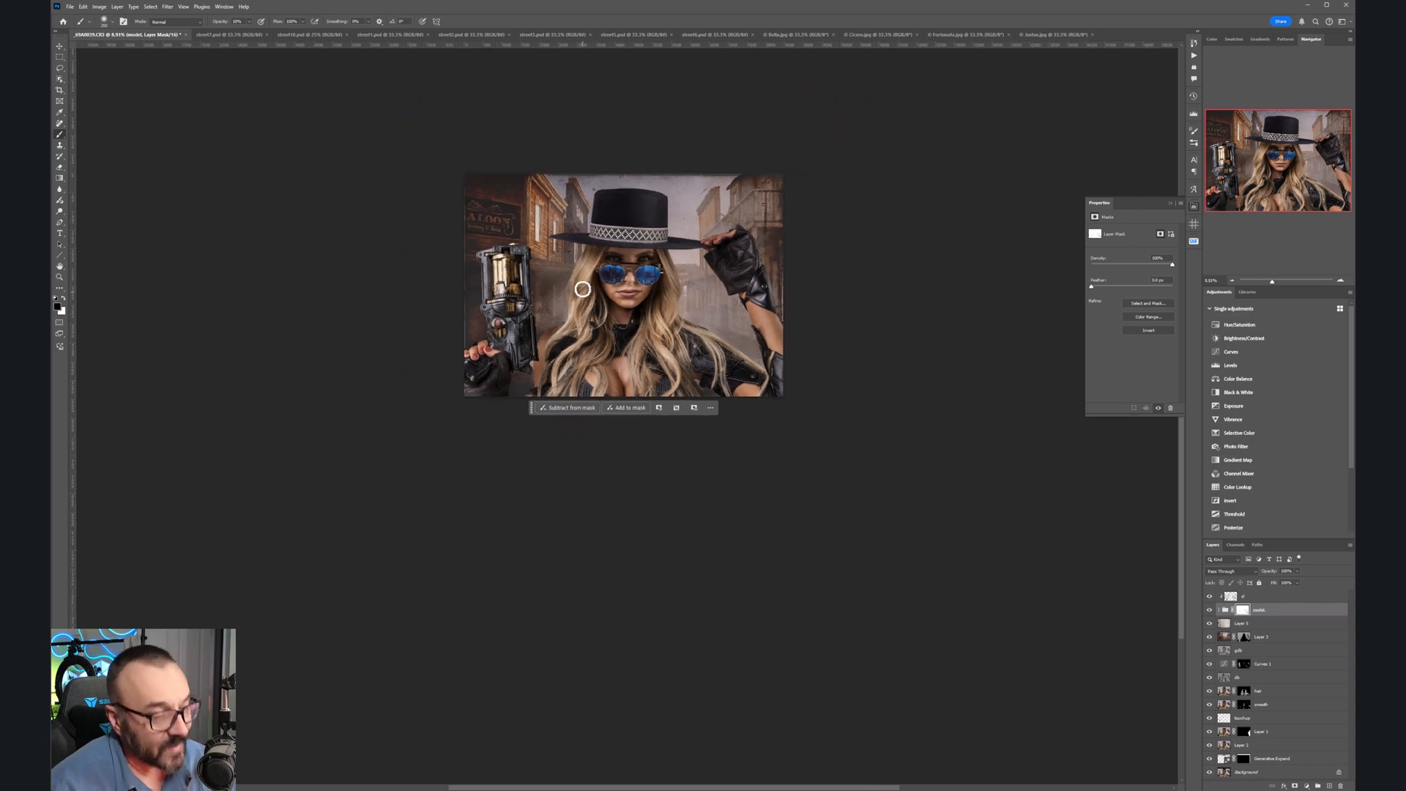
scroll(655, 410, "up", 2)
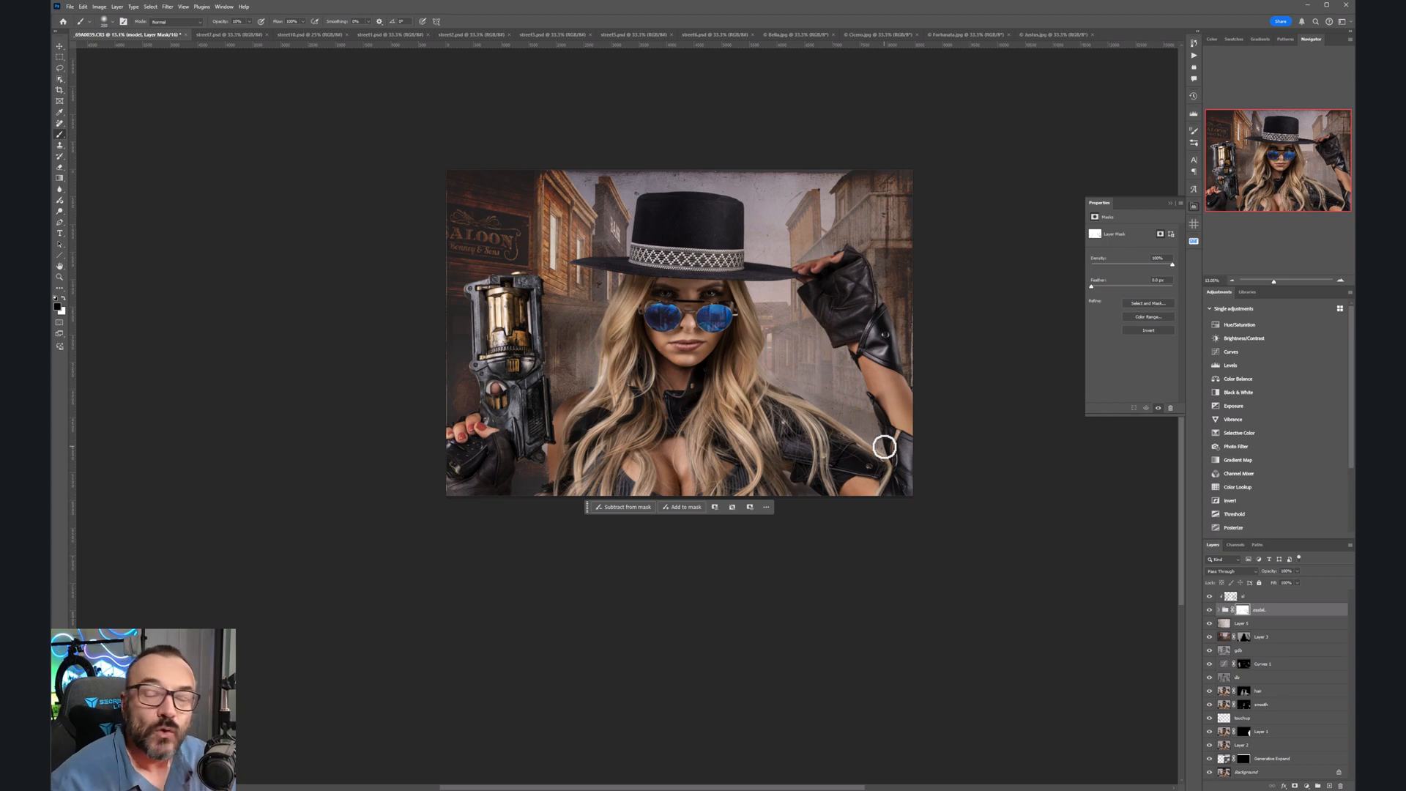
Step: Add a new topmost layer filled with neutral gray and set it to Soft Light
left_click(1293, 596)
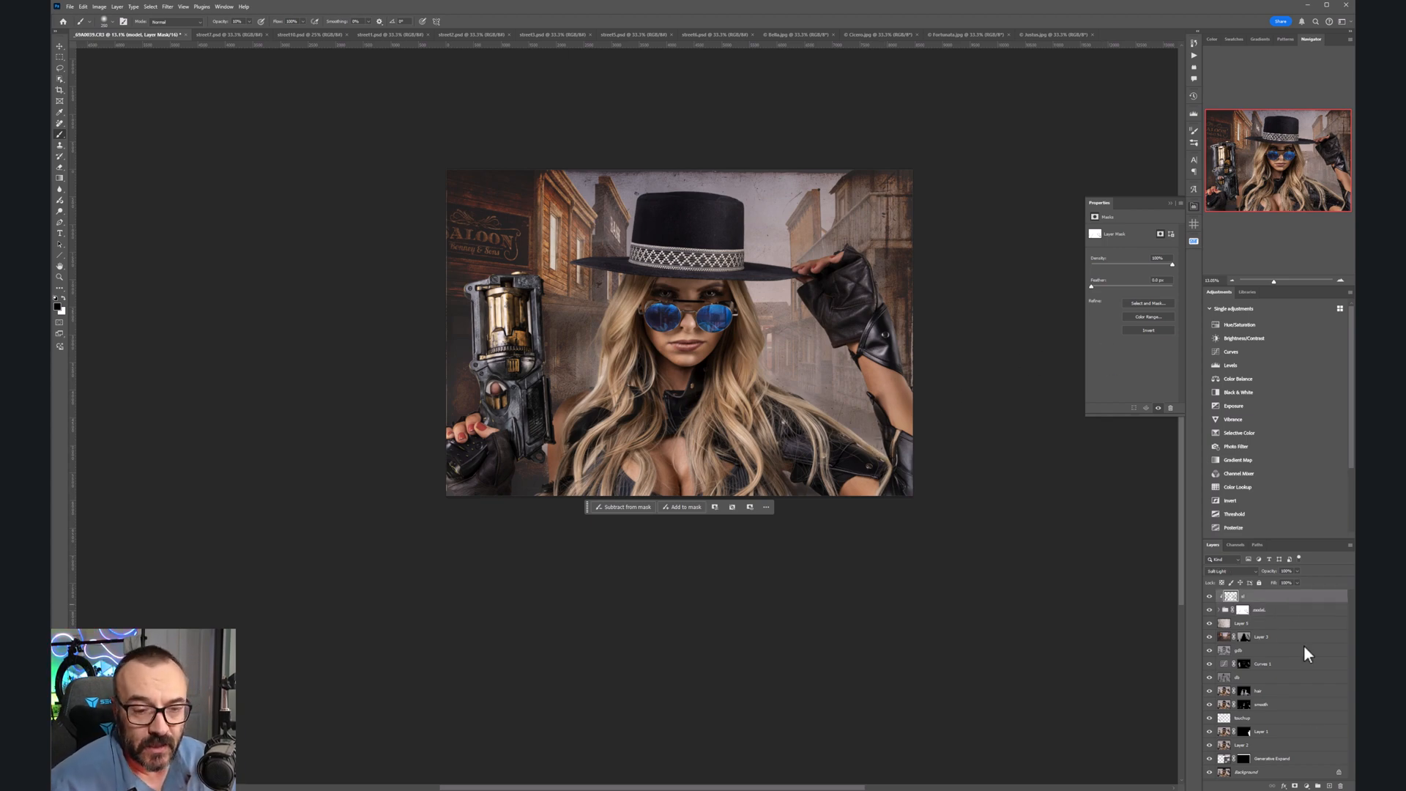
left_click(1328, 786)
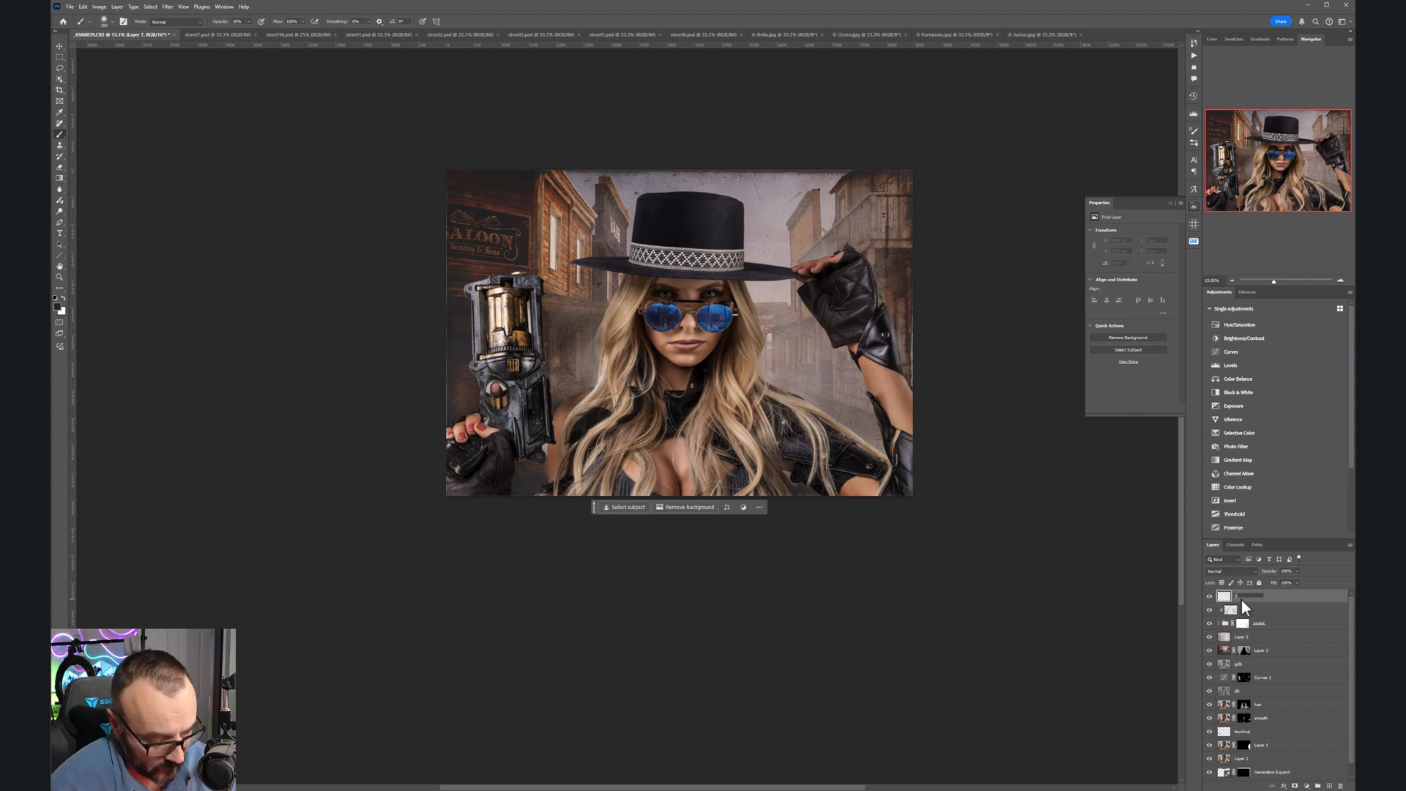
key("Return")
key("shift+F5")
key("Return")
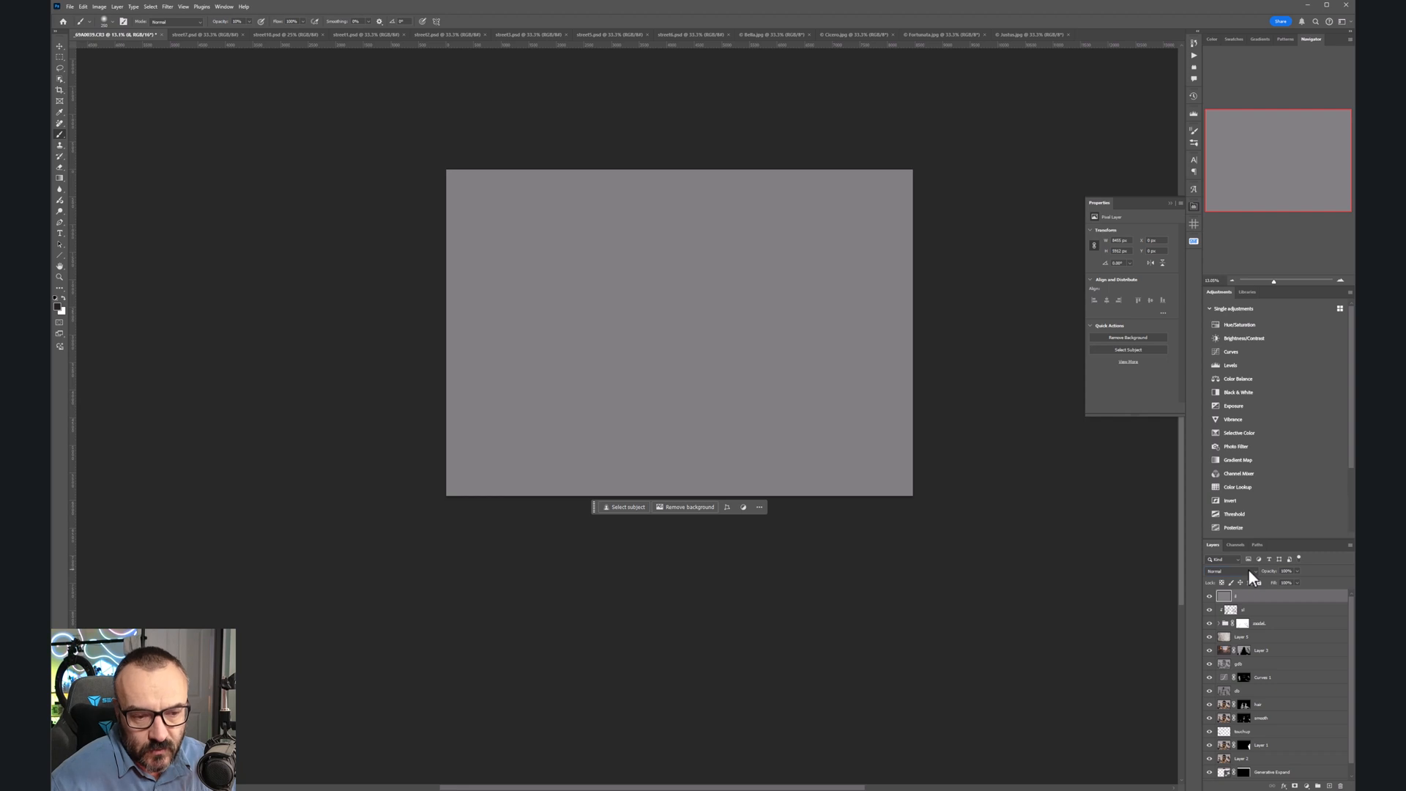
left_click(1249, 570)
left_click(1222, 694)
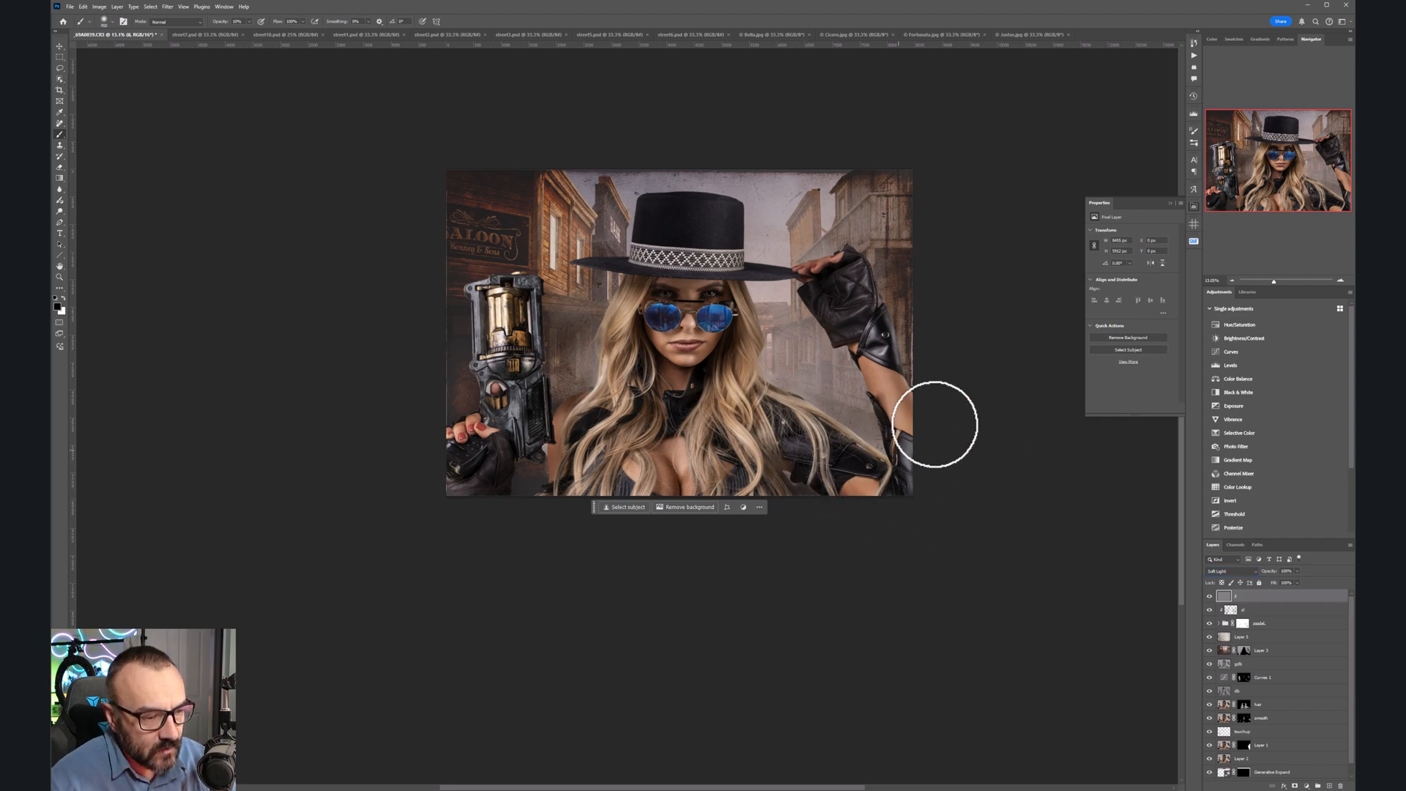
Step: Dodge and burn on the gray layer, darkening the image's outer edges with black and lightening her face and hair with white
mouse_move(900, 313)
left_mouse_down()
mouse_move(588, 188)
mouse_move(976, 211)
left_mouse_up()
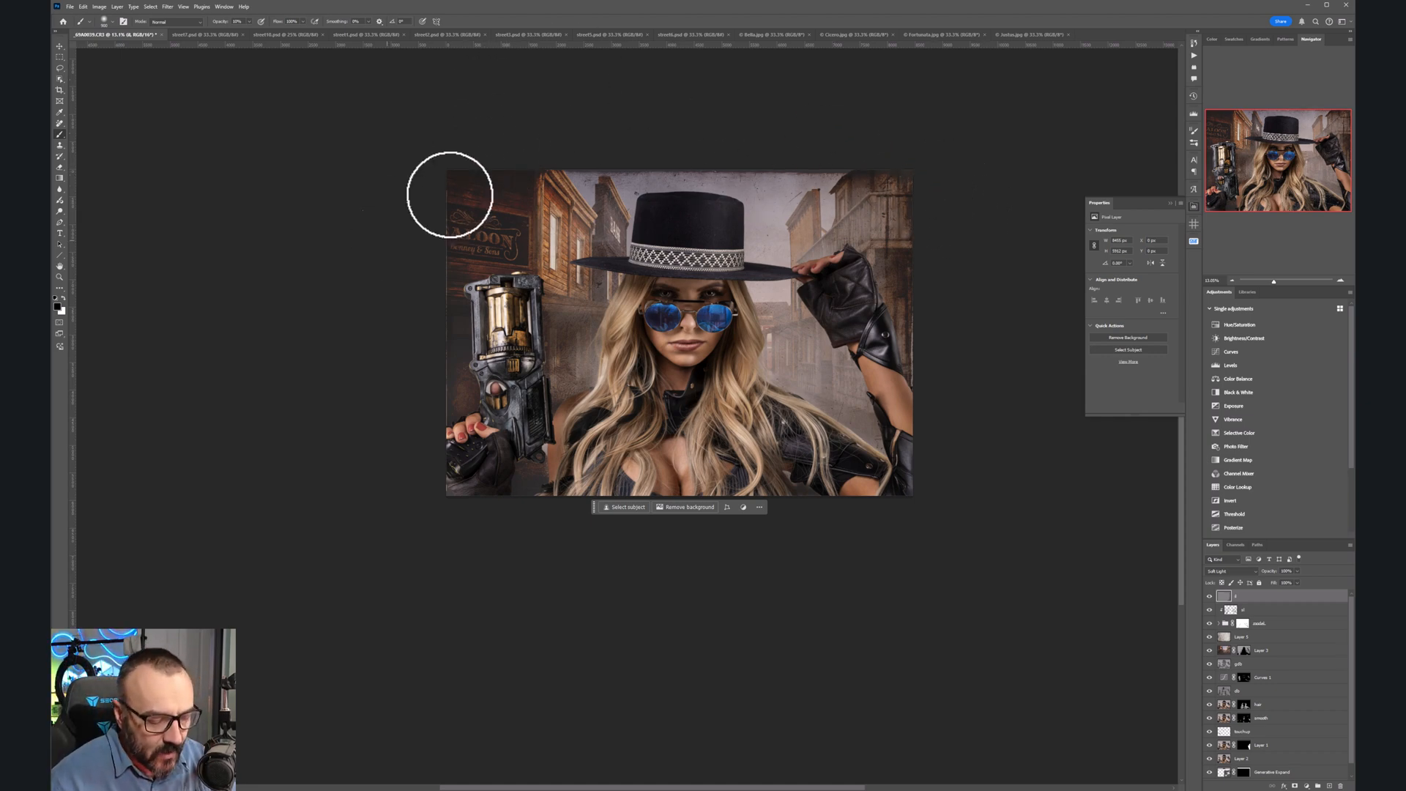
key("bracketright")
key("bracketright")
key("bracketright")
key("bracketright")
key("bracketright")
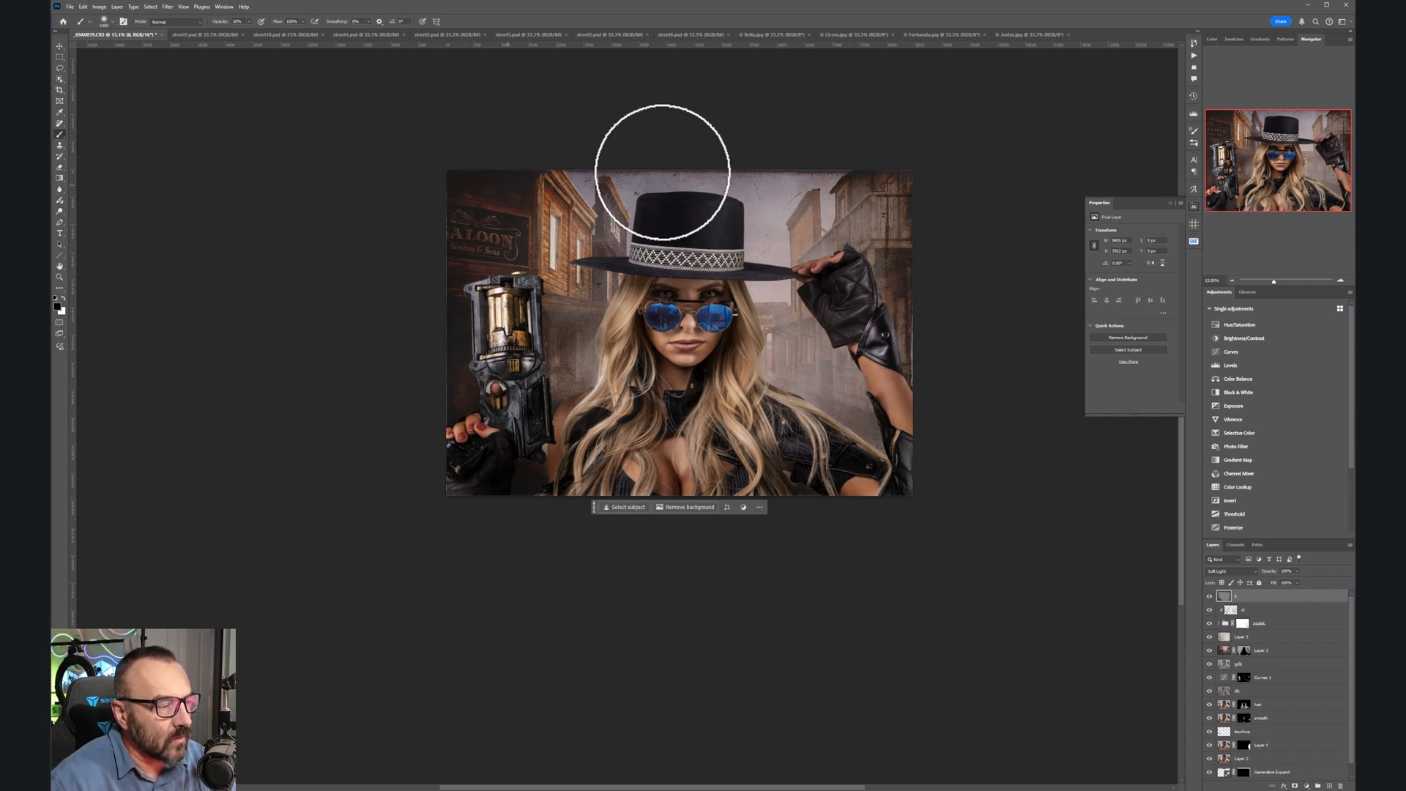
key("x")
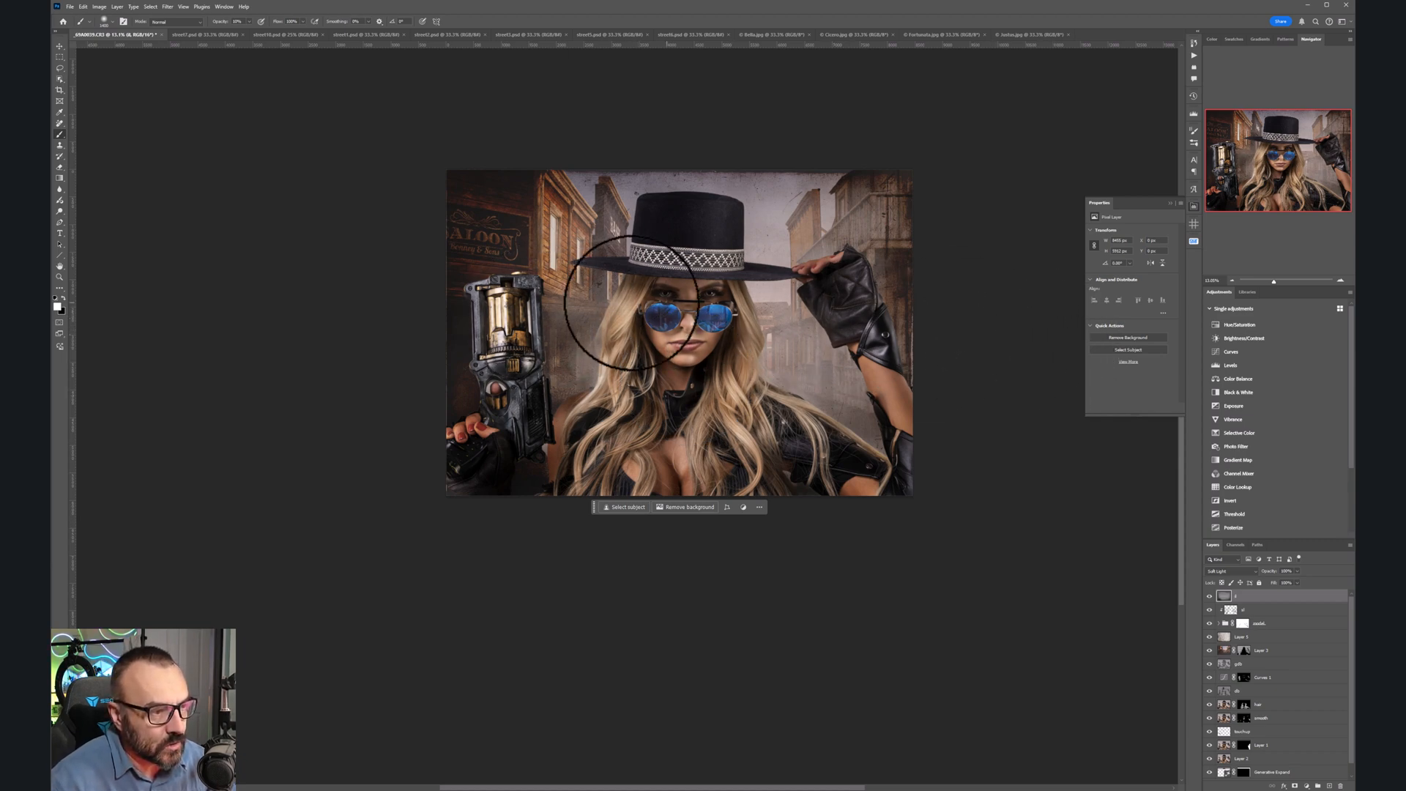
key("x")
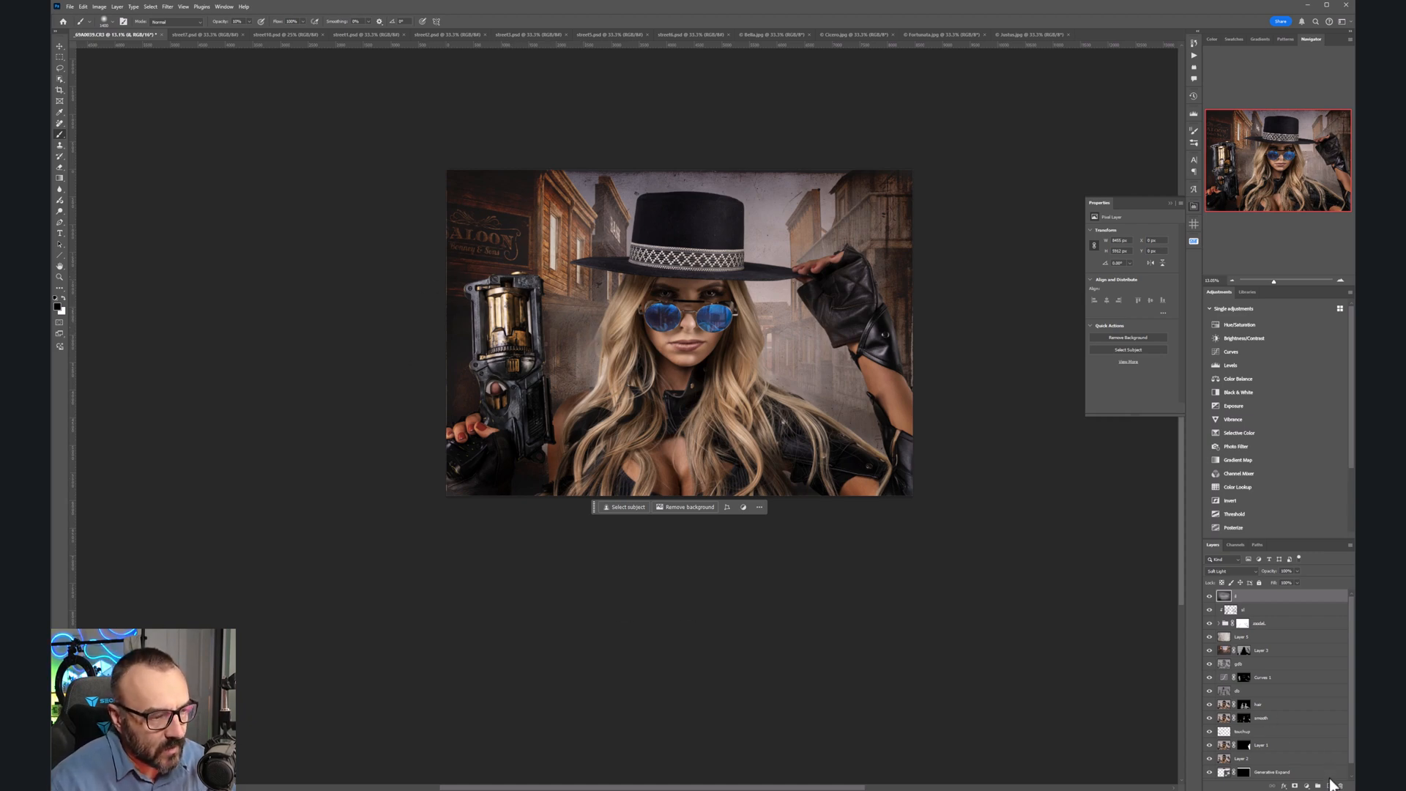
left_click(1294, 607)
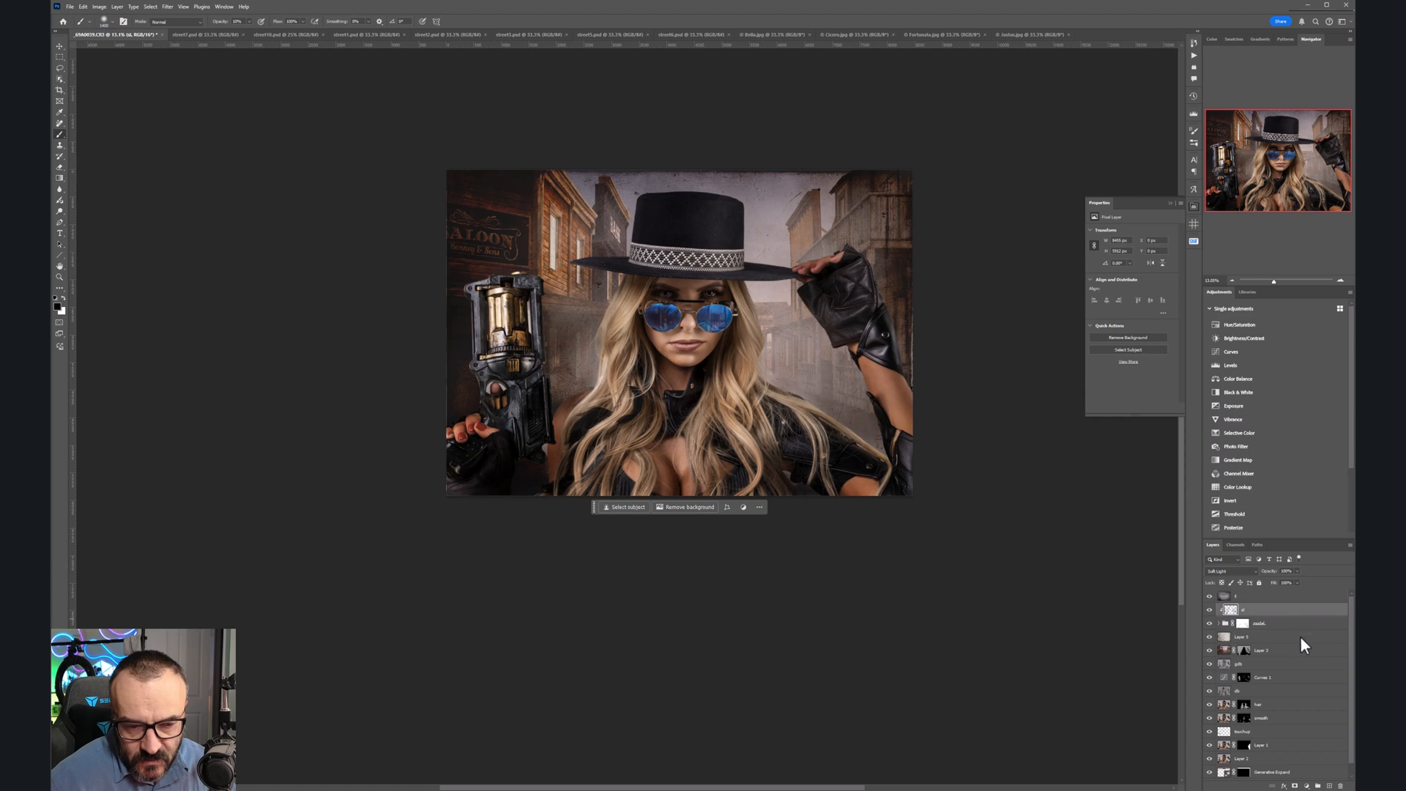
Step: Create a layer named smoke above the clipped shading layer and choose a tall, thin smoke plume brush from the Ron's Steam set
left_click(1329, 786)
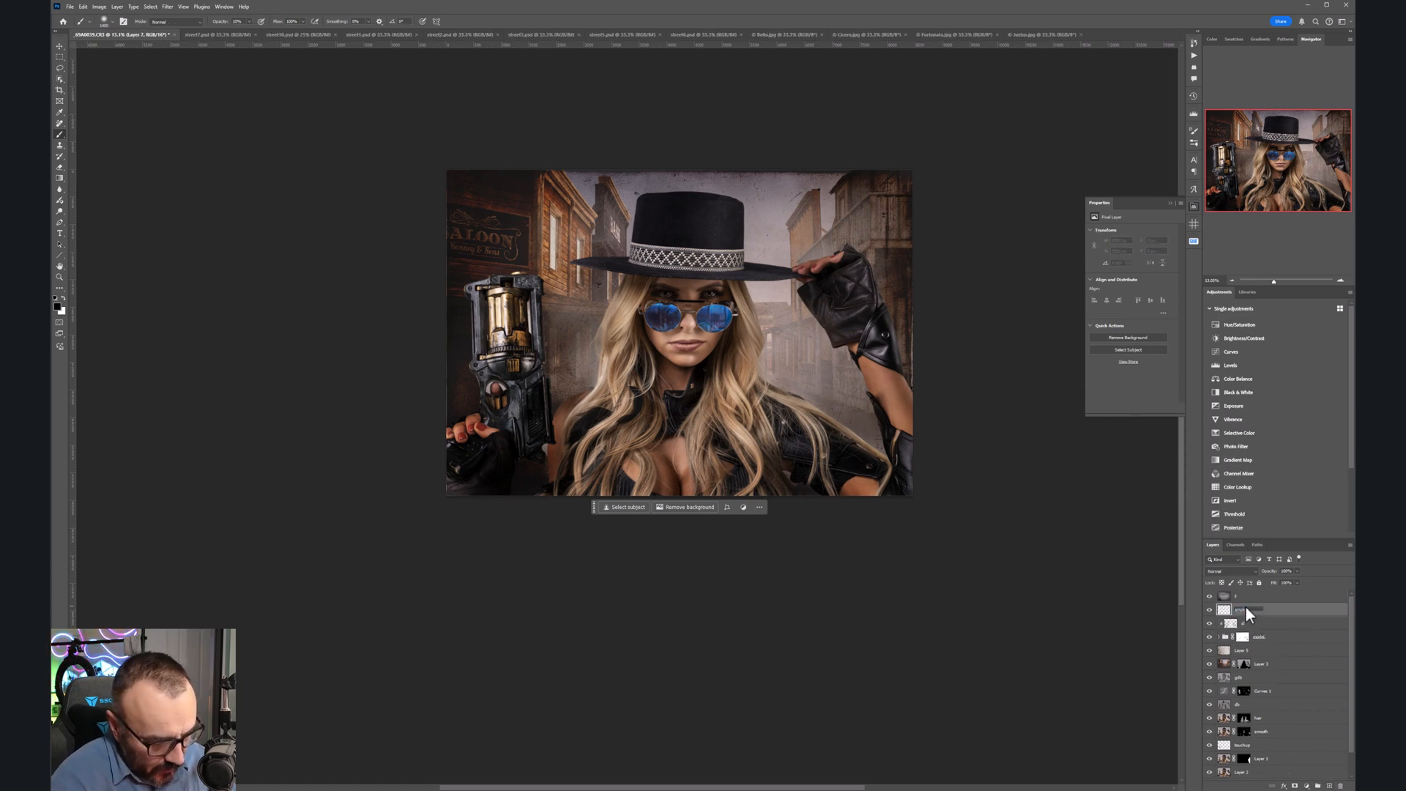
left_click(1296, 609)
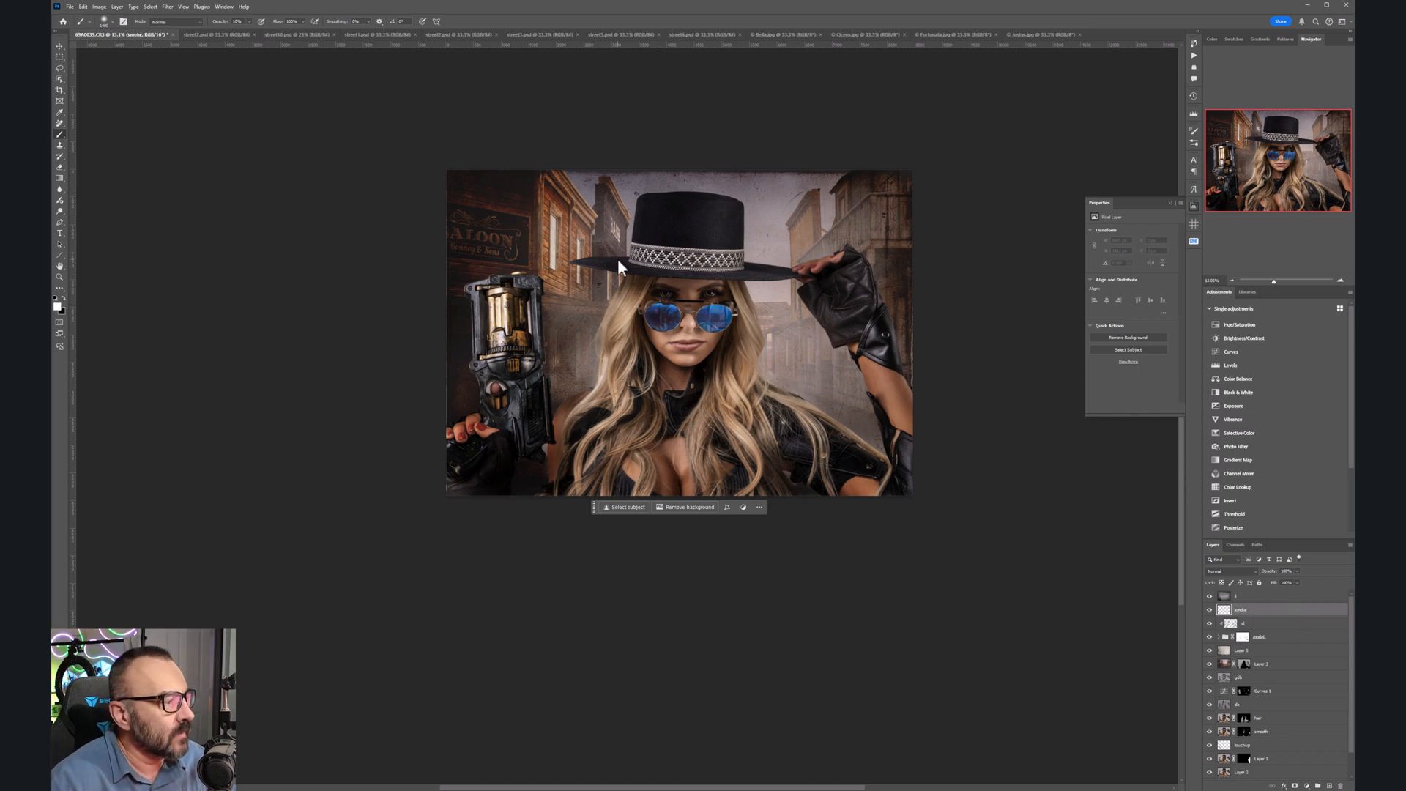
right_click(512, 257)
scroll(615, 476, "down", 5)
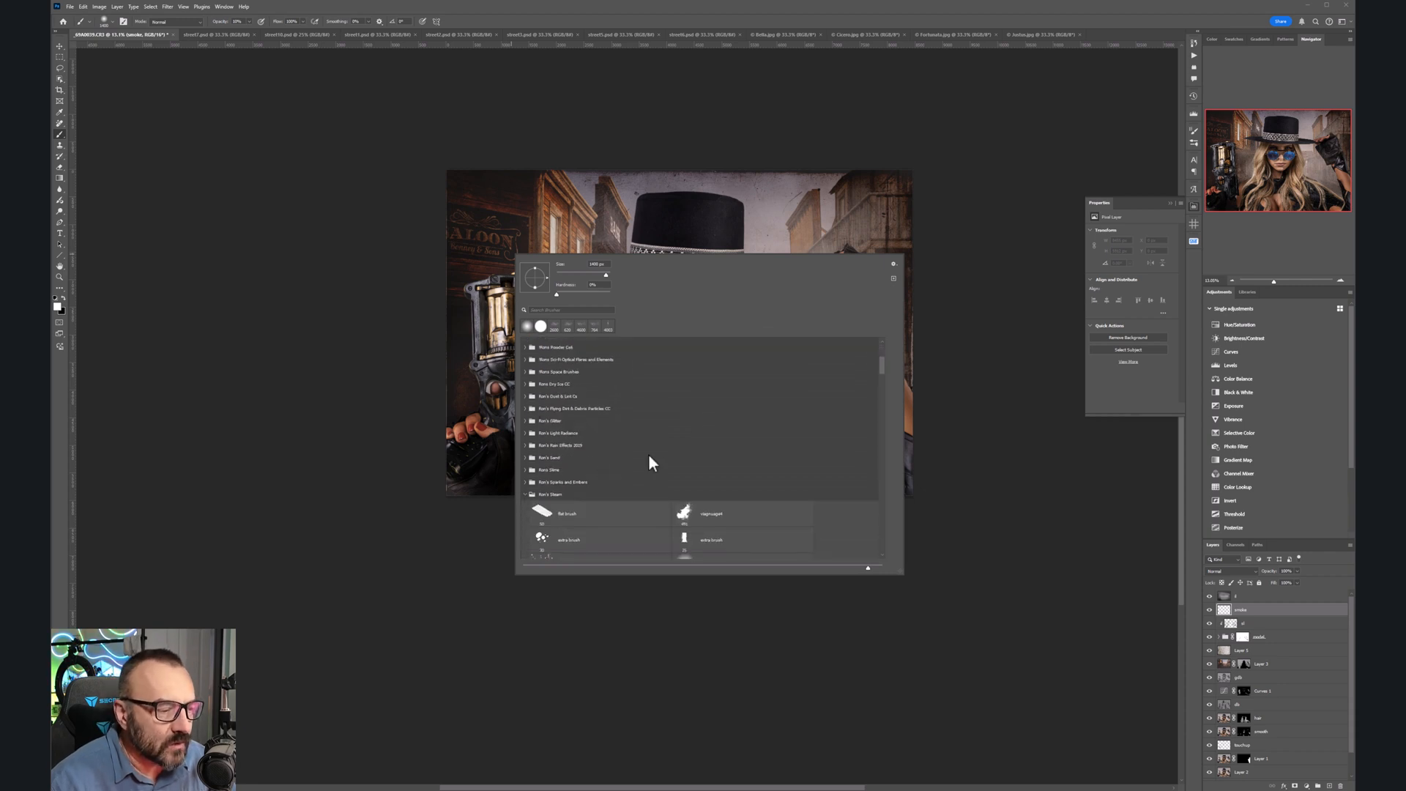
scroll(684, 482, "down", 3)
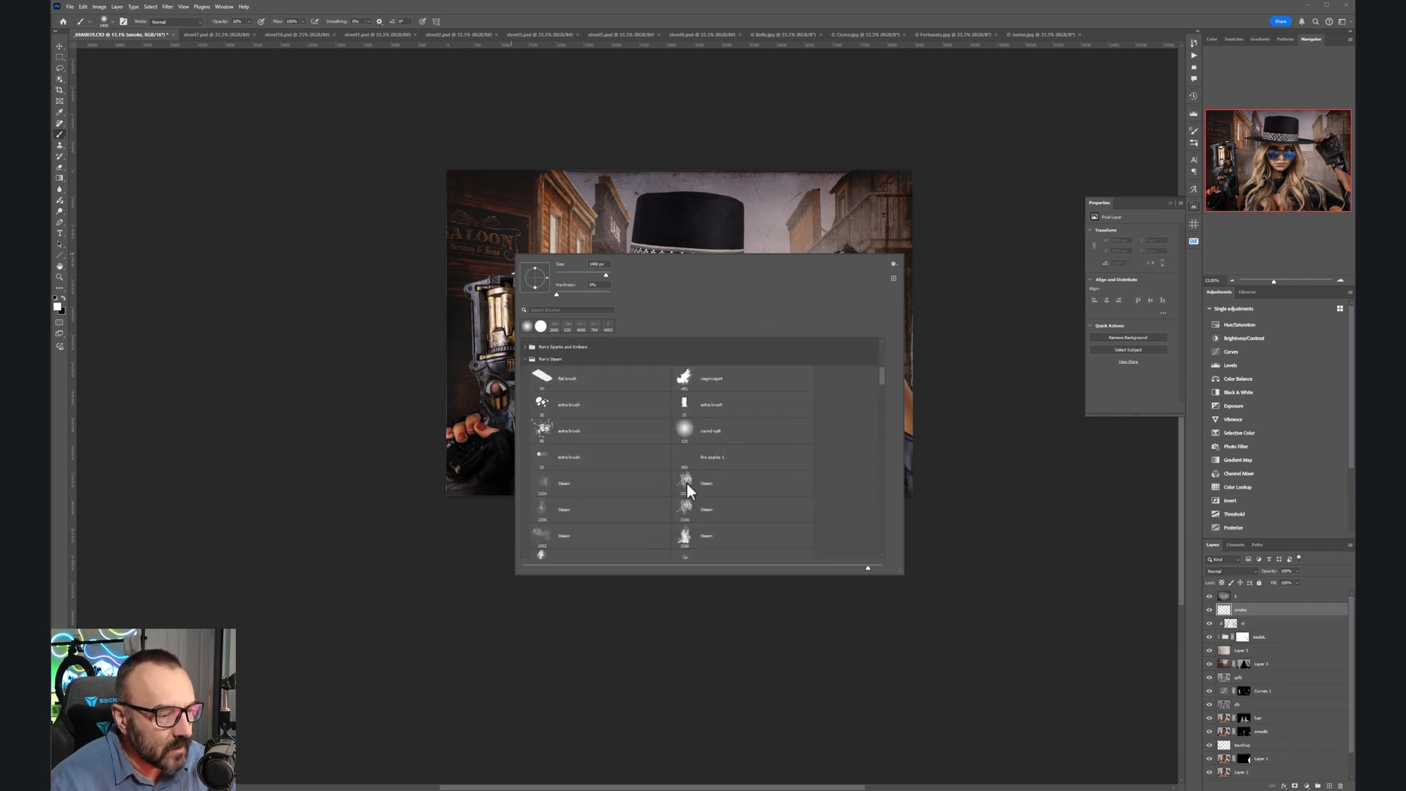
scroll(688, 483, "down", 6)
scroll(691, 494, "down", 1)
mouse_move(881, 406)
left_mouse_down()
mouse_move(885, 470)
mouse_move(885, 454)
left_mouse_up()
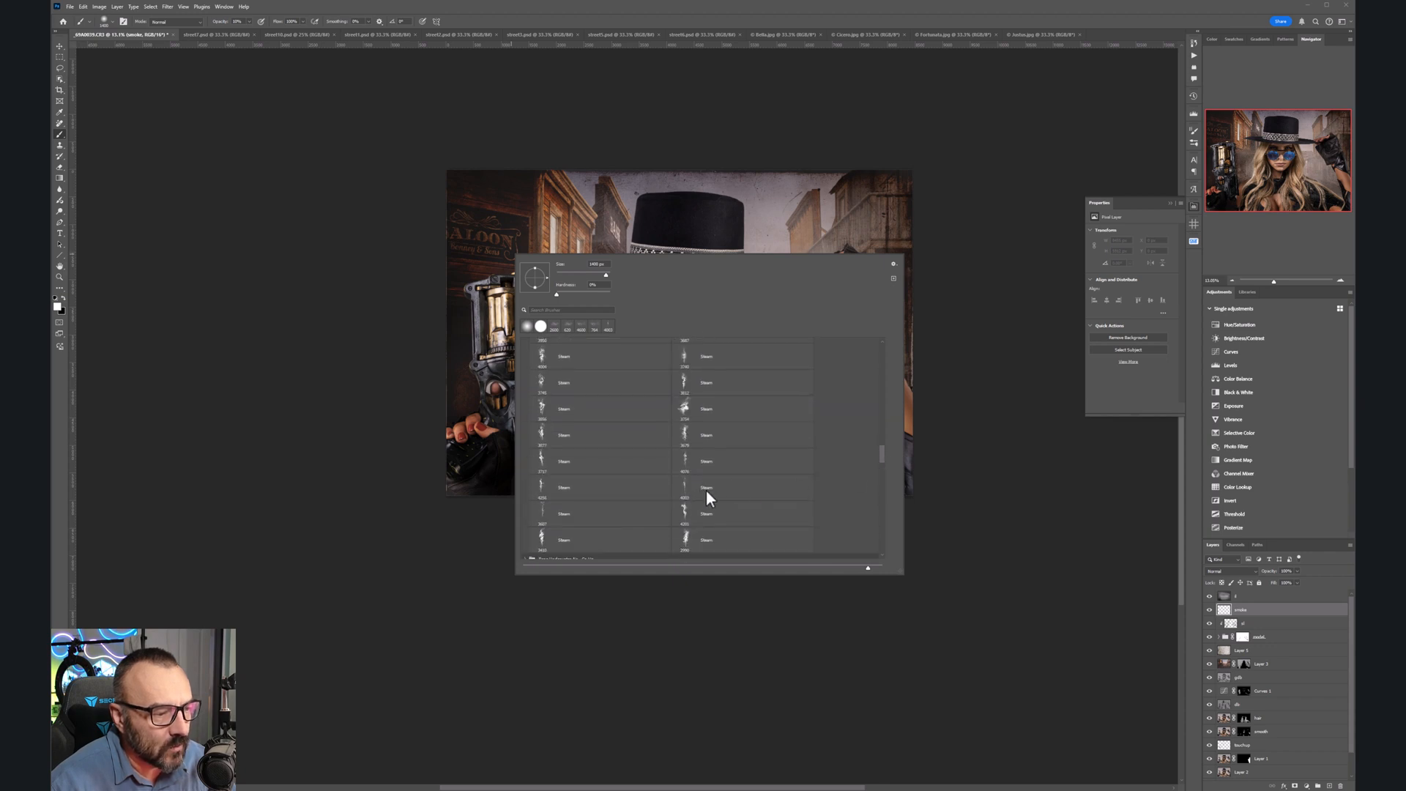
left_click(698, 460)
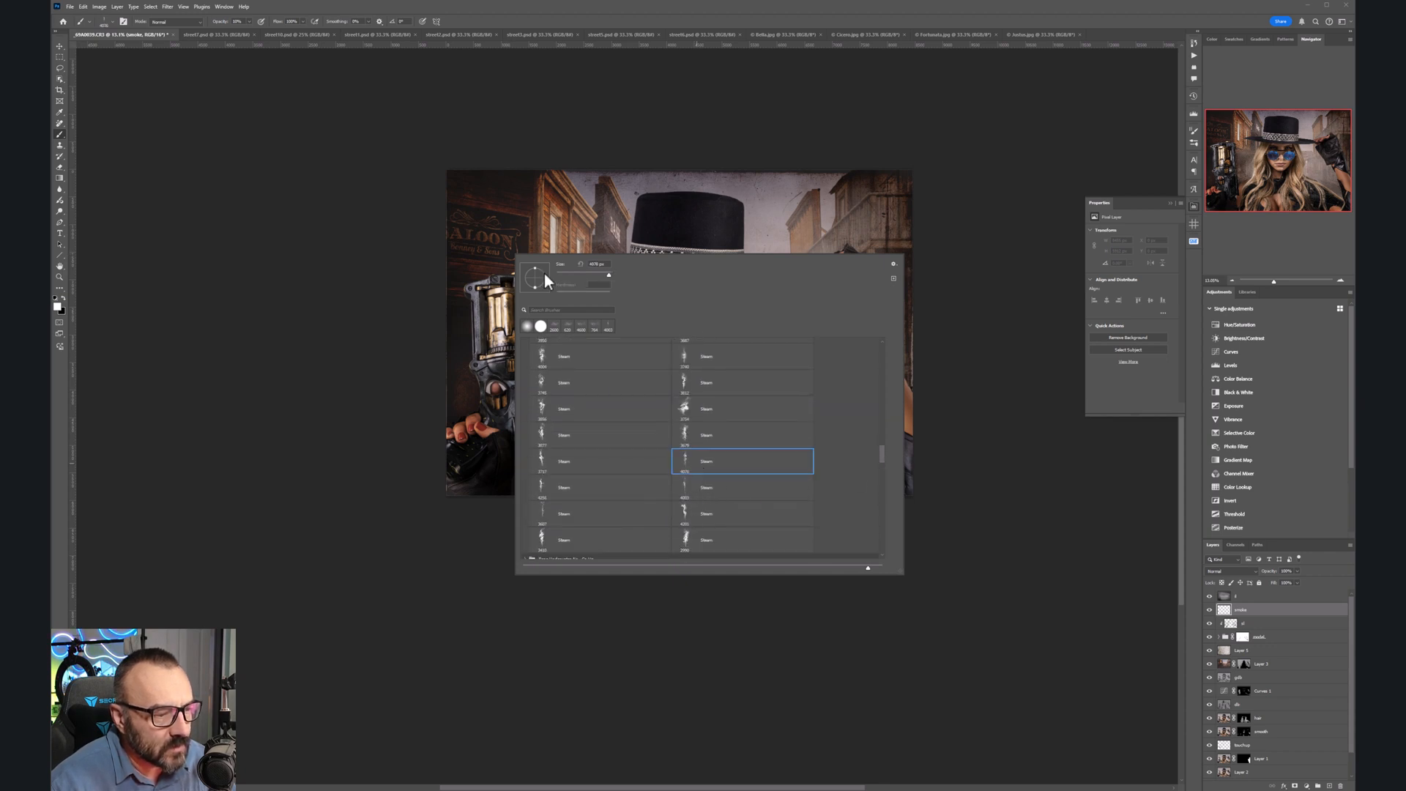
Step: Stamp one white smoke plume rising from the gun's muzzle, using a slightly smaller brush at 100% opacity
left_click(504, 173)
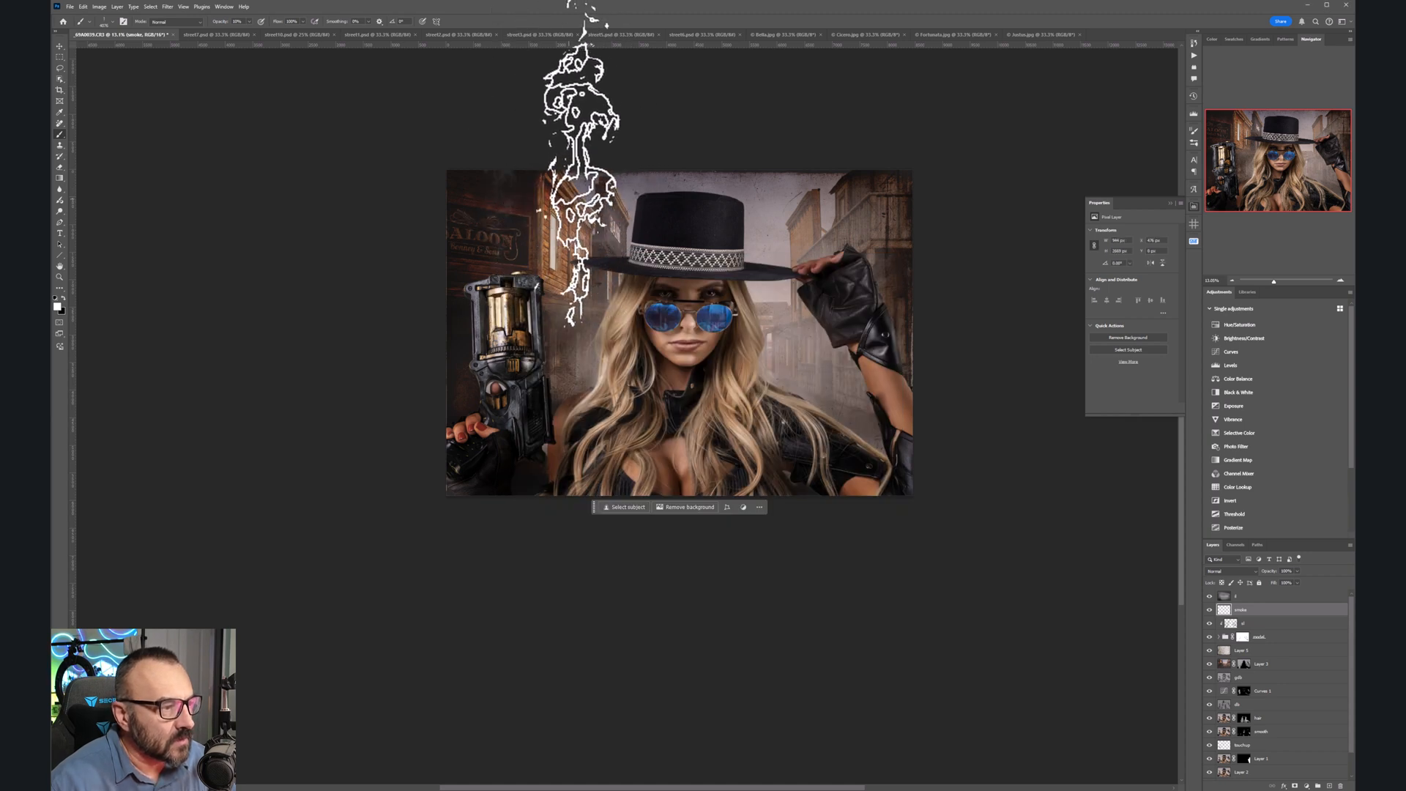
key("ctrl+z")
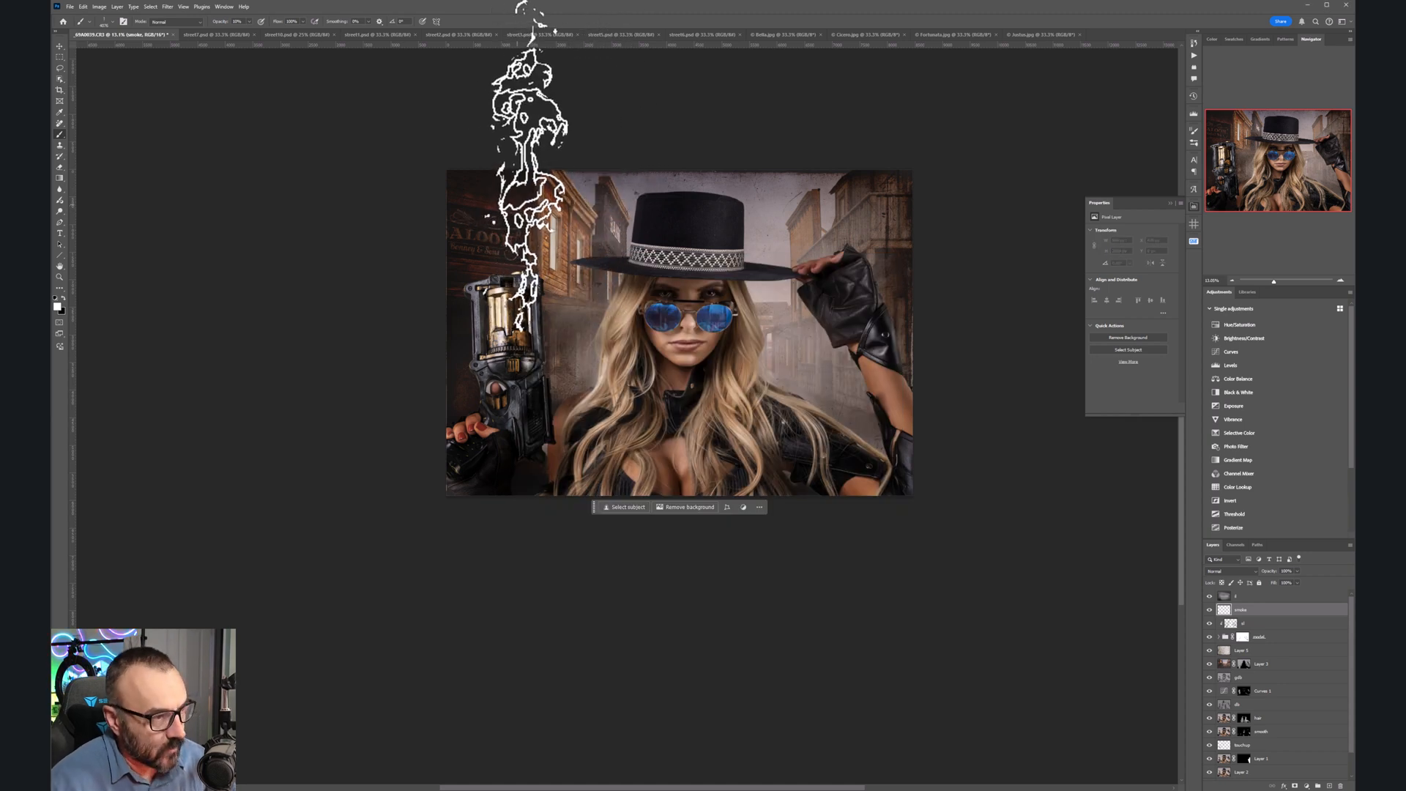
key("bracketleft")
key("bracketleft")
key("bracketleft")
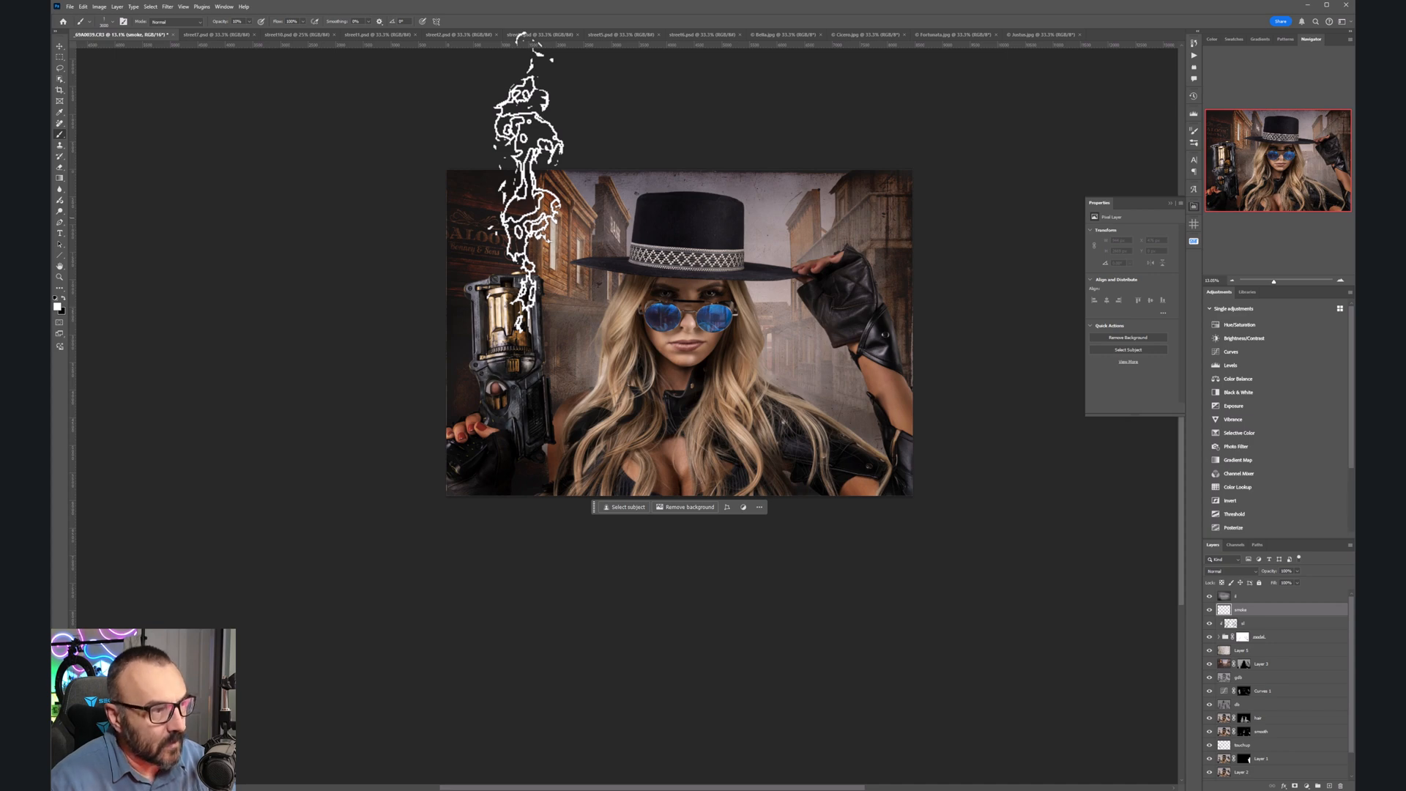
key("0")
left_click(525, 121)
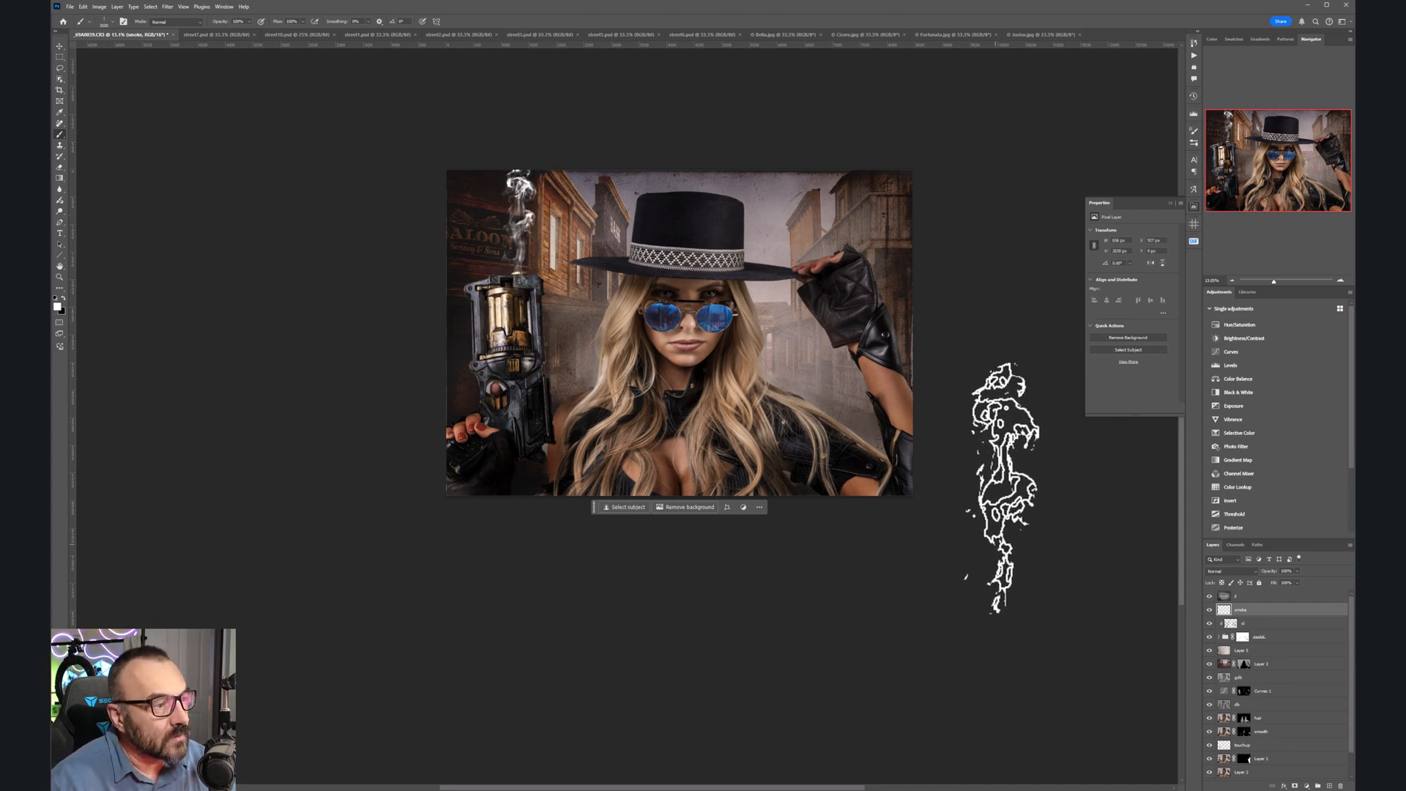
Step: Move the smoke plume slightly upward above the gun and set the smoke layer's blend mode to Soft Light
key("v")
mouse_move(532, 215)
left_mouse_down()
mouse_move(536, 230)
mouse_move(539, 188)
left_mouse_up()
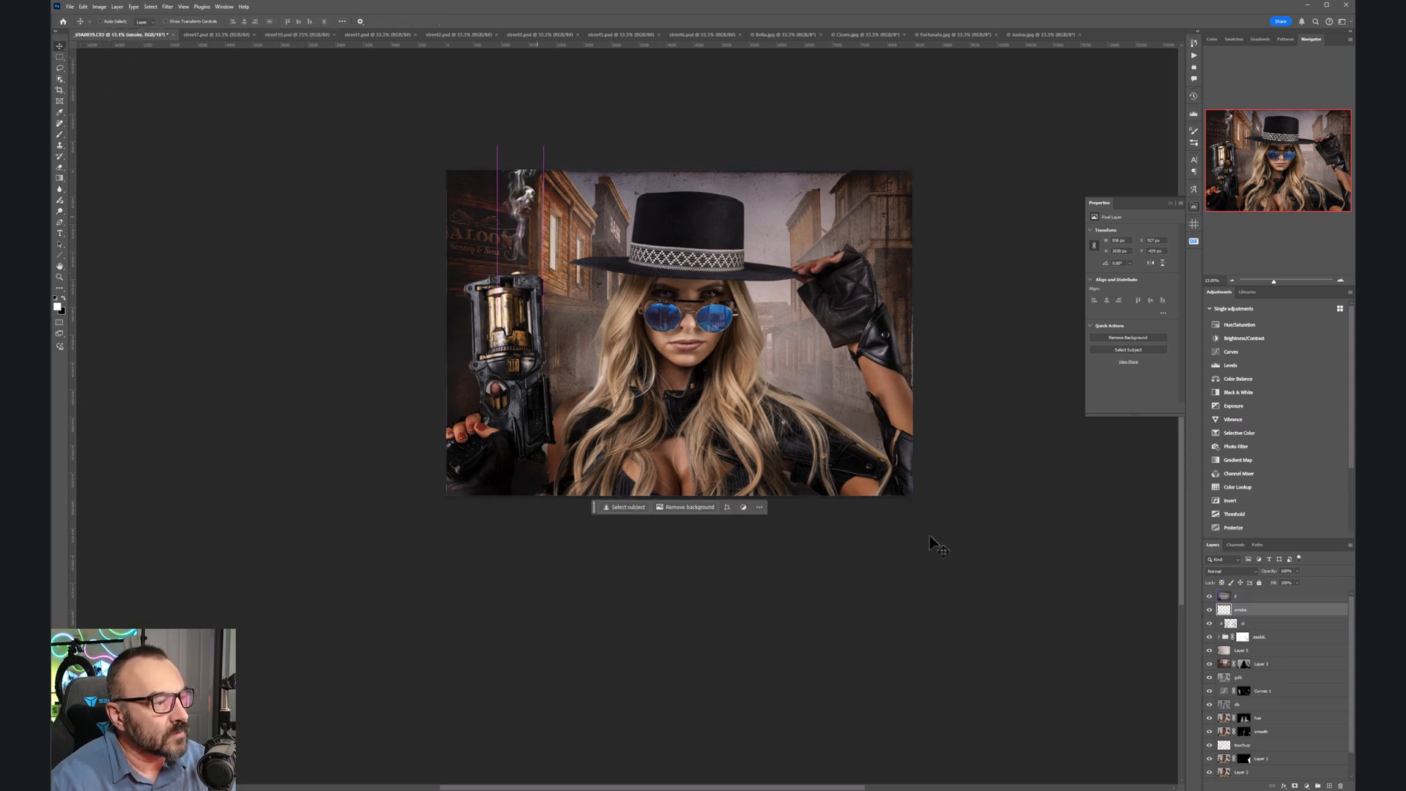
left_click(1248, 569)
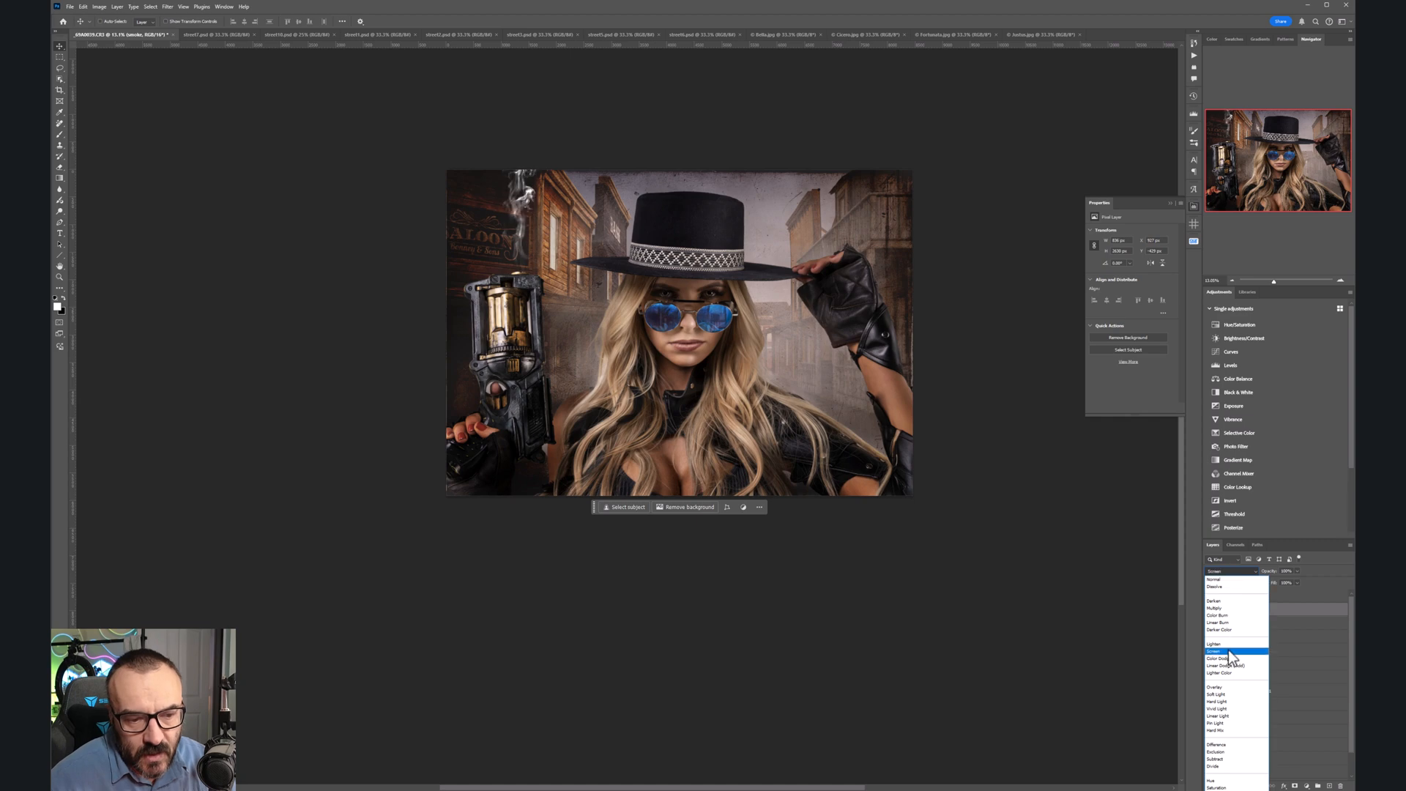
left_click(1228, 695)
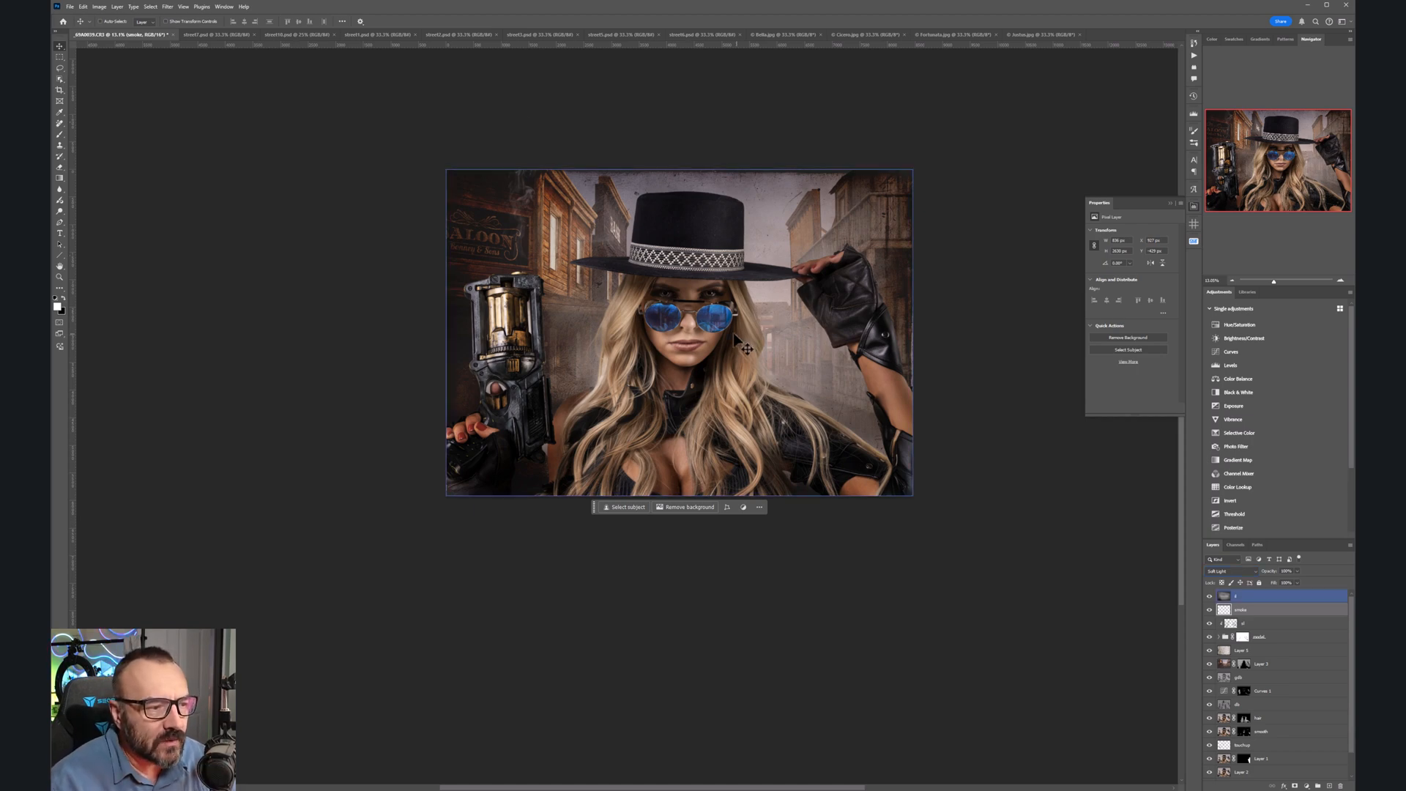
scroll(675, 318, "up", 8)
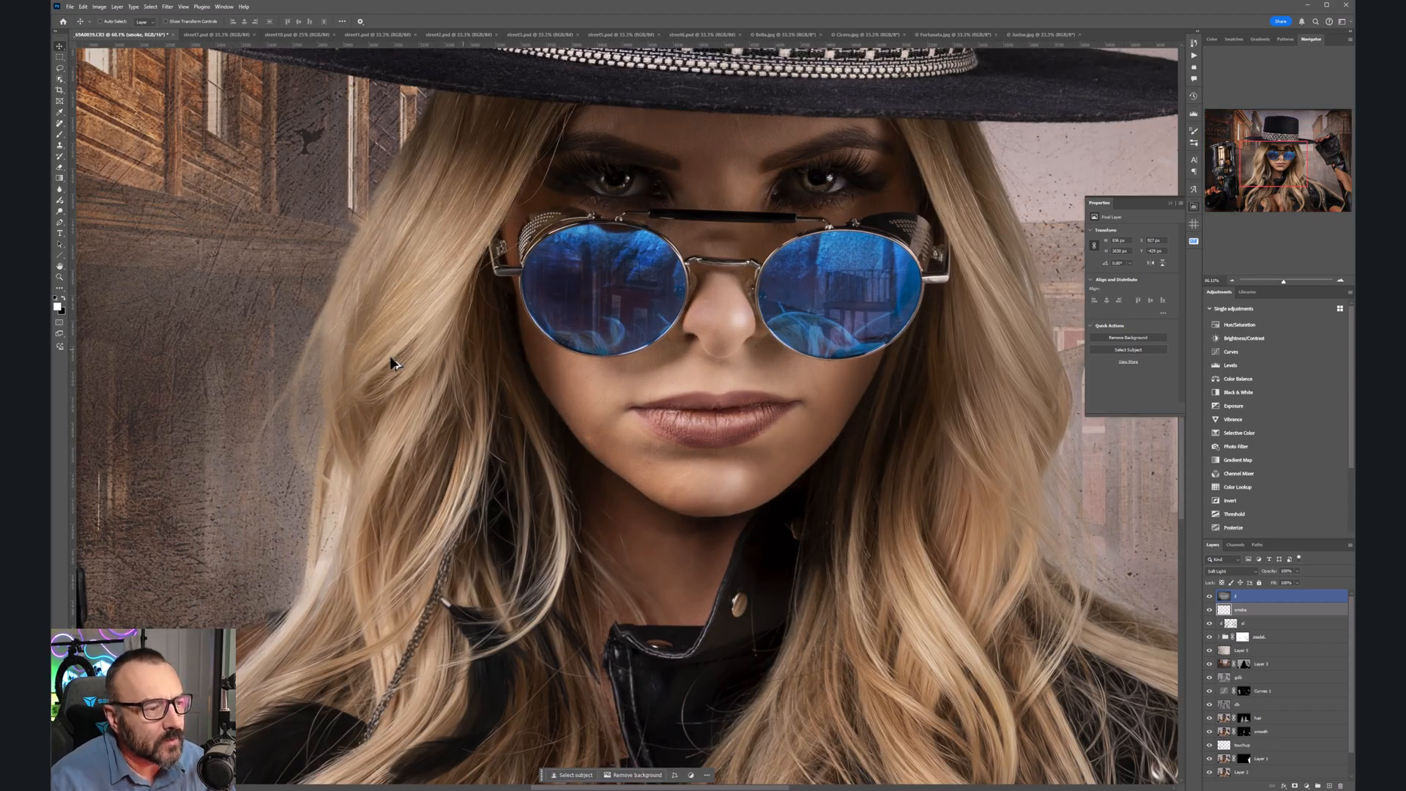
scroll(363, 341, "up", 2)
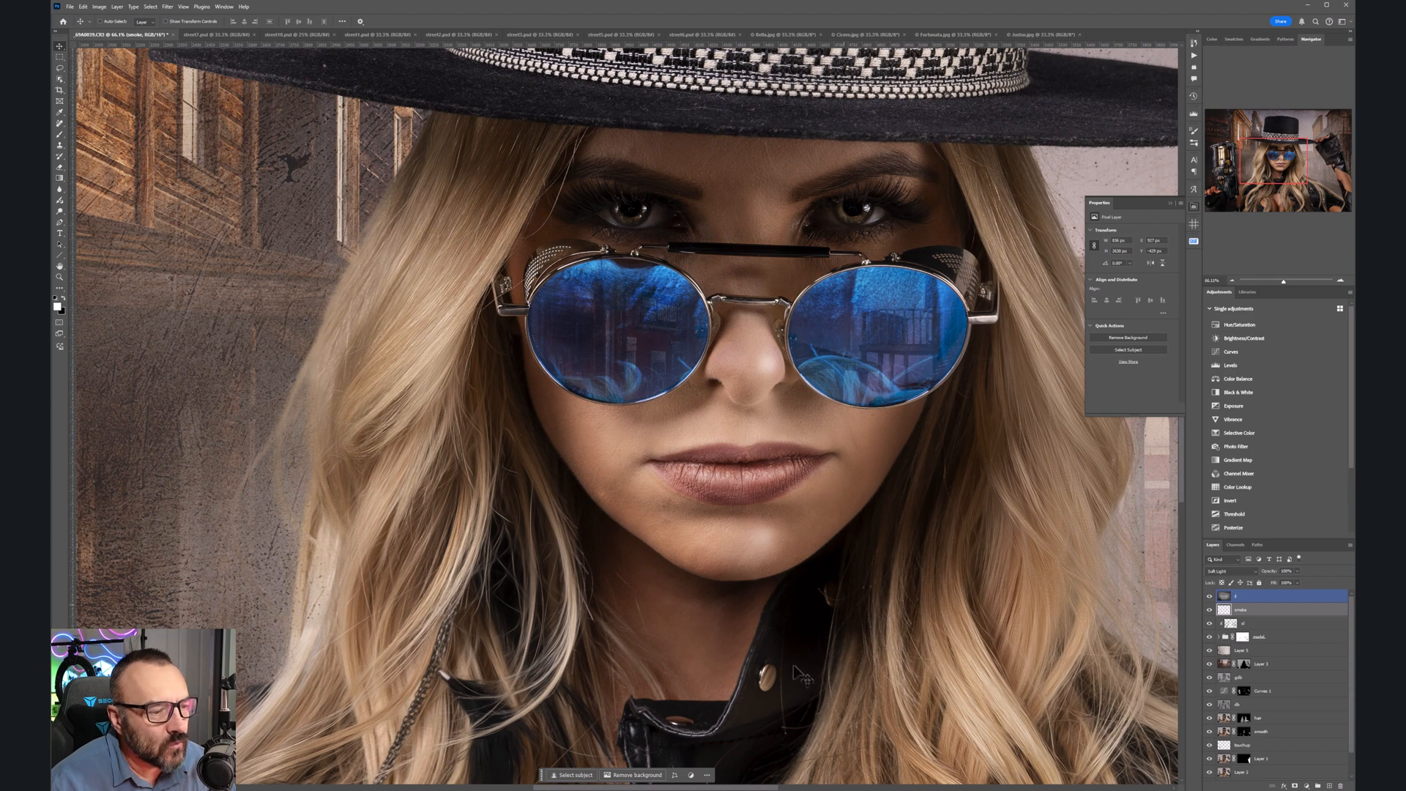
scroll(776, 479, "down", 8)
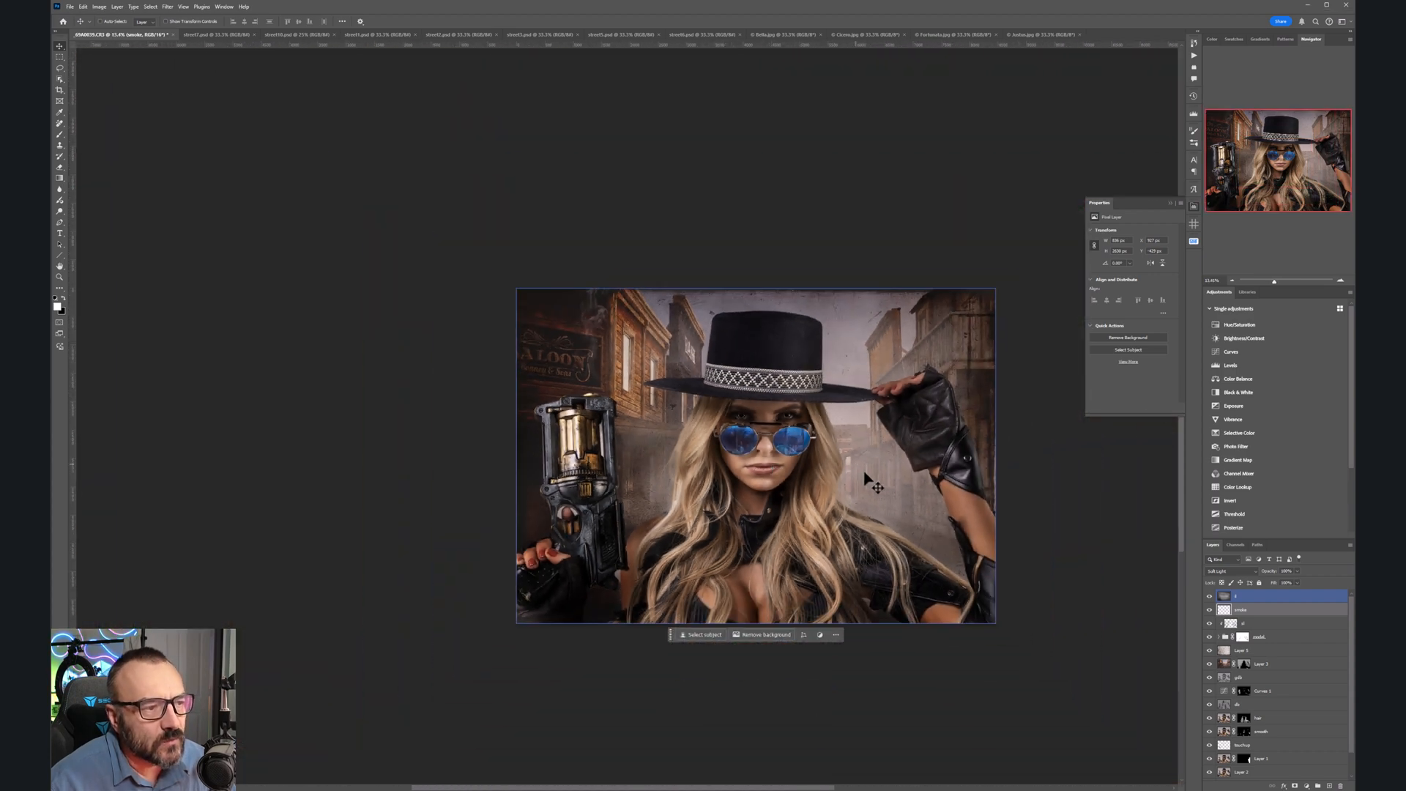
scroll(858, 472, "up", 2)
left_click_drag(886, 363, 884, 406)
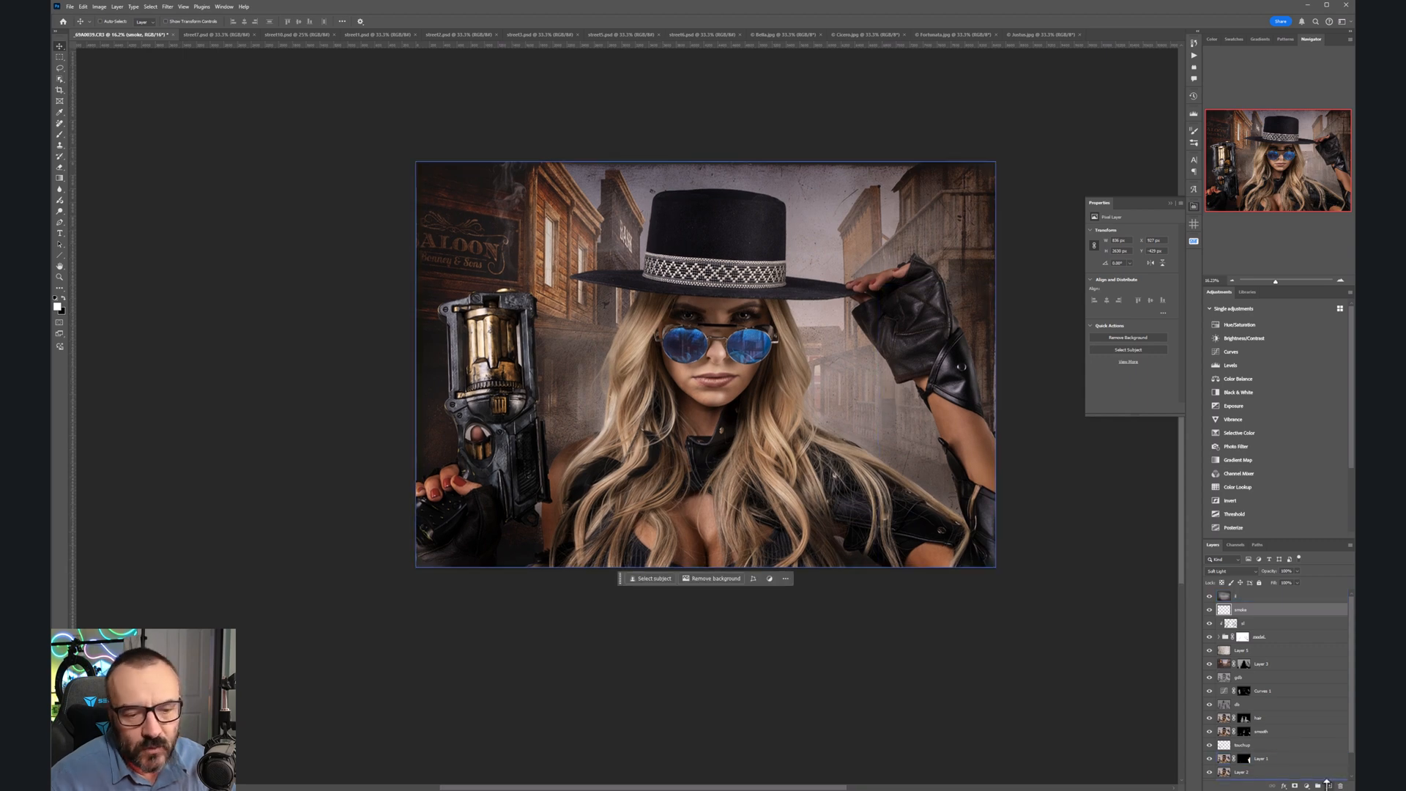
Step: Add a new layer at the very top of the stack, name it noise, and fill it with neutral gray
left_click(1327, 782)
left_click_drag(1243, 608, 1241, 593)
double_click(1239, 596)
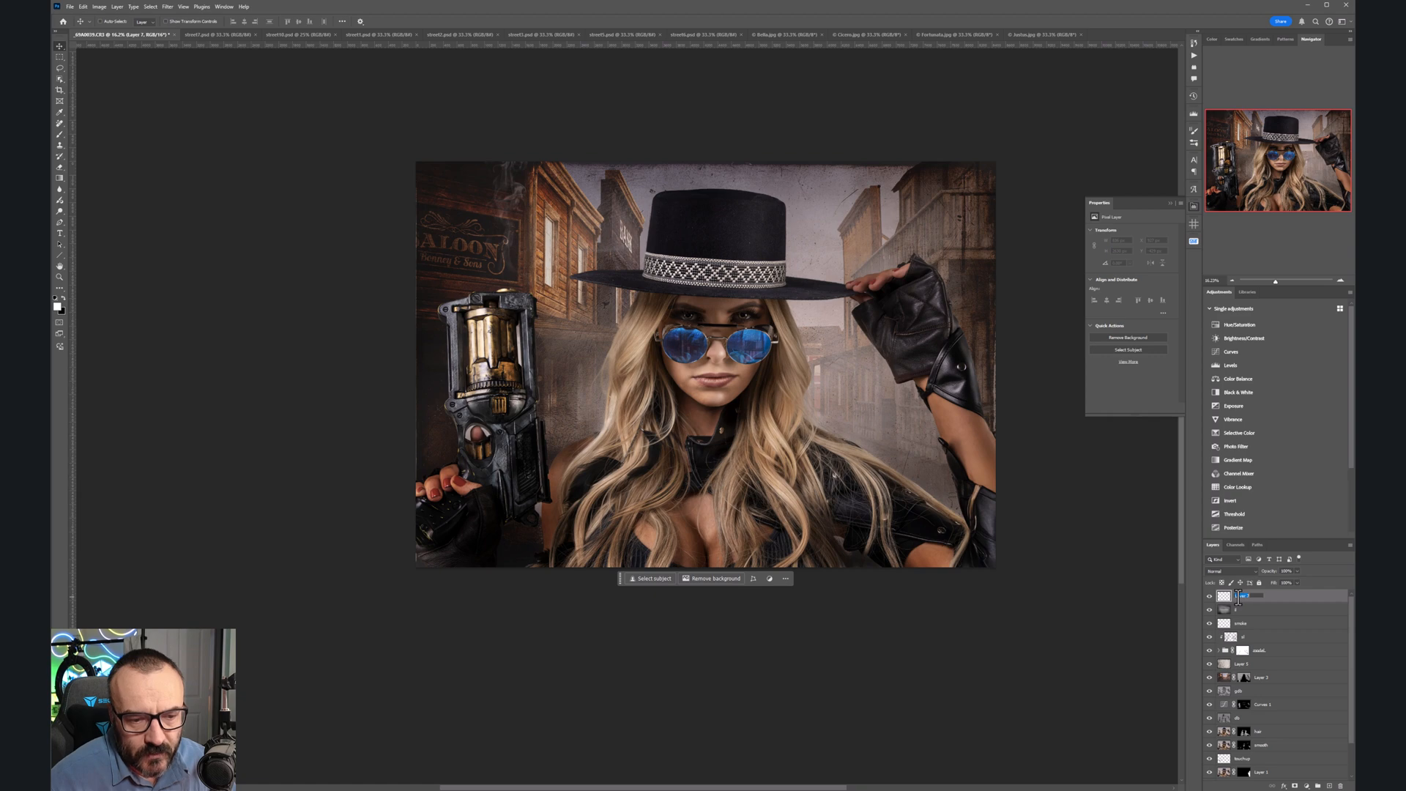
type("s")
type("ose")
key("Return")
key("shift+F5")
key("Return")
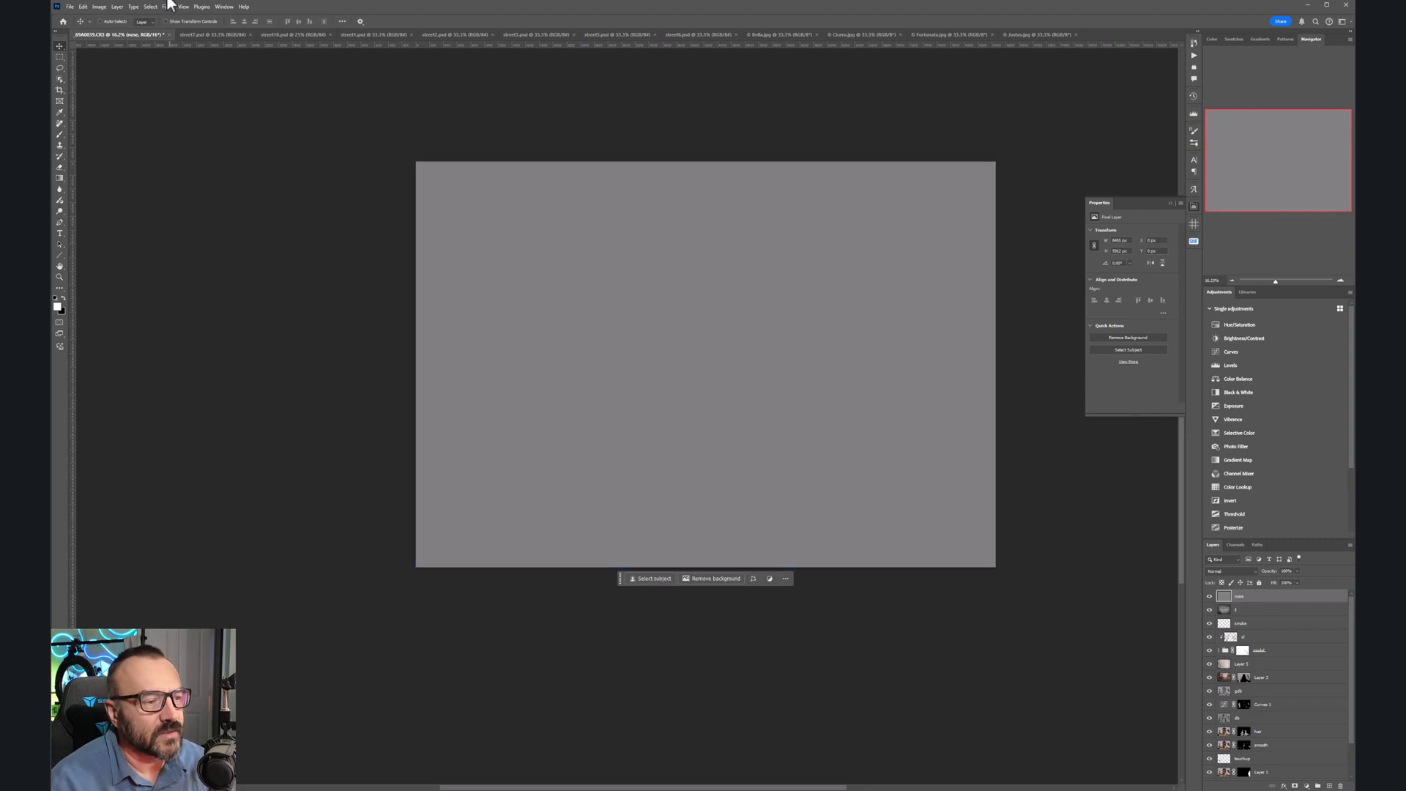
Step: Apply the Add Noise filter to the gray layer with a low amount, Uniform distribution and Monochromatic enabled
left_click(168, 7)
mouse_move(223, 172)
left_click(297, 167)
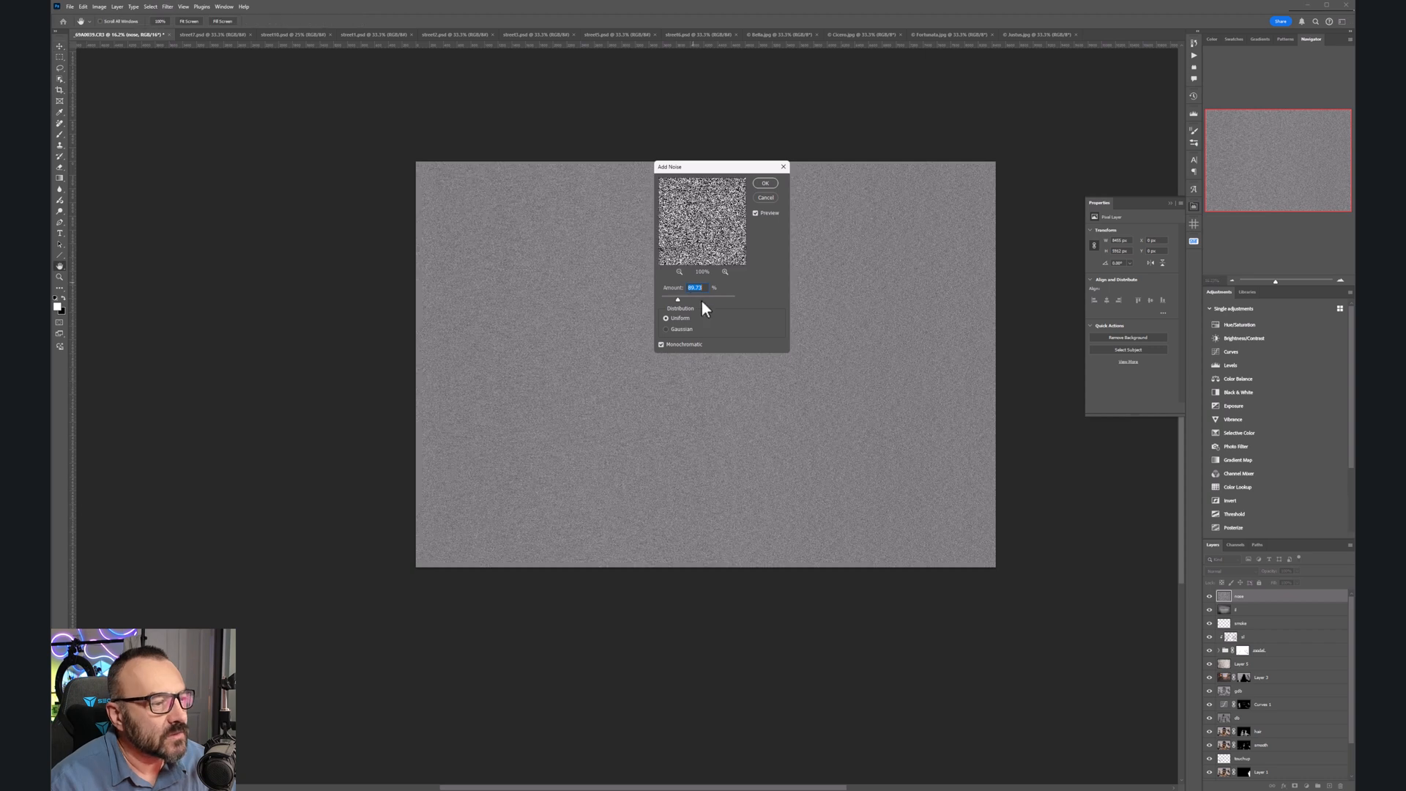
left_click_drag(671, 300, 665, 302)
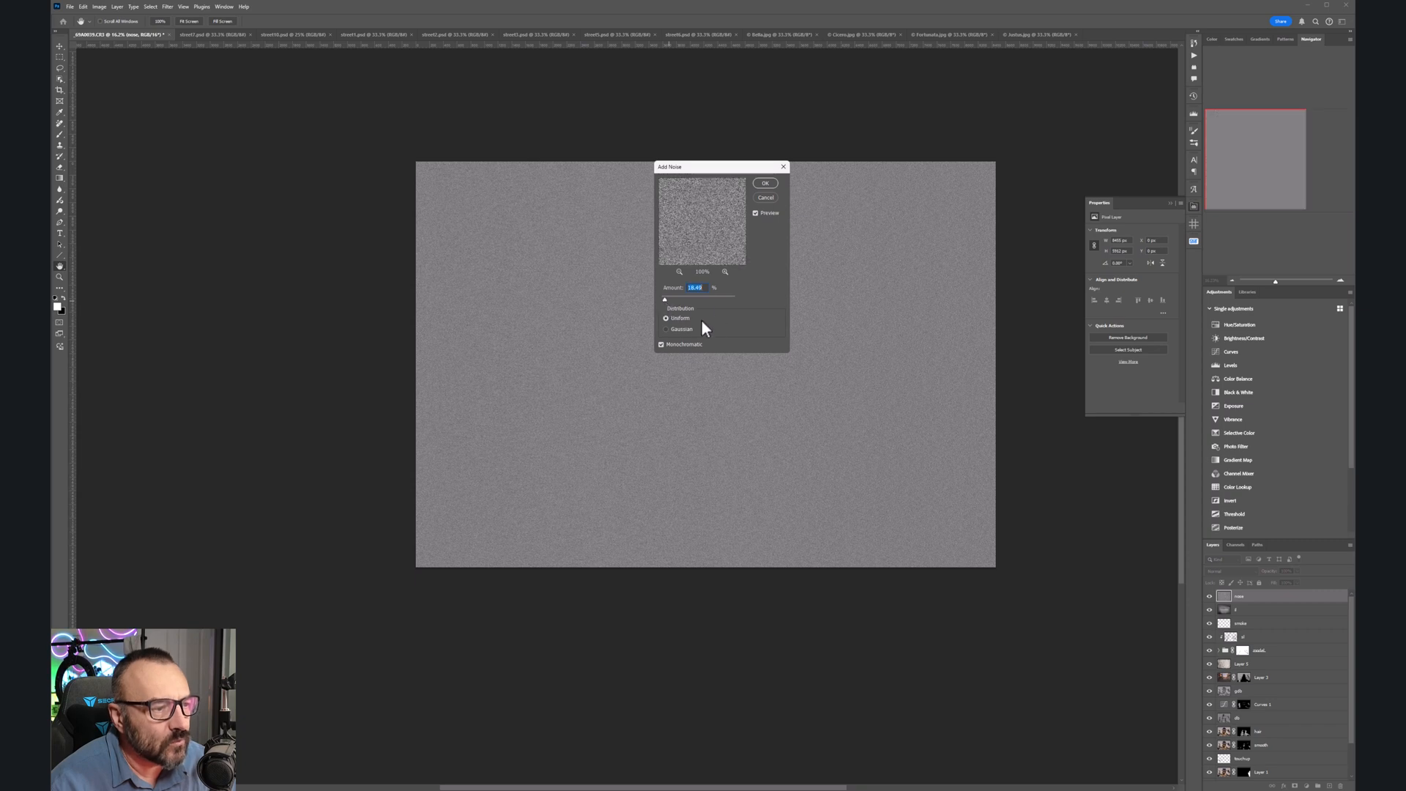
left_click(773, 182)
Step: Set the noise layer's blend mode to Soft Light and lower its opacity to about 40% for subtle grain on the skin
left_click(1243, 572)
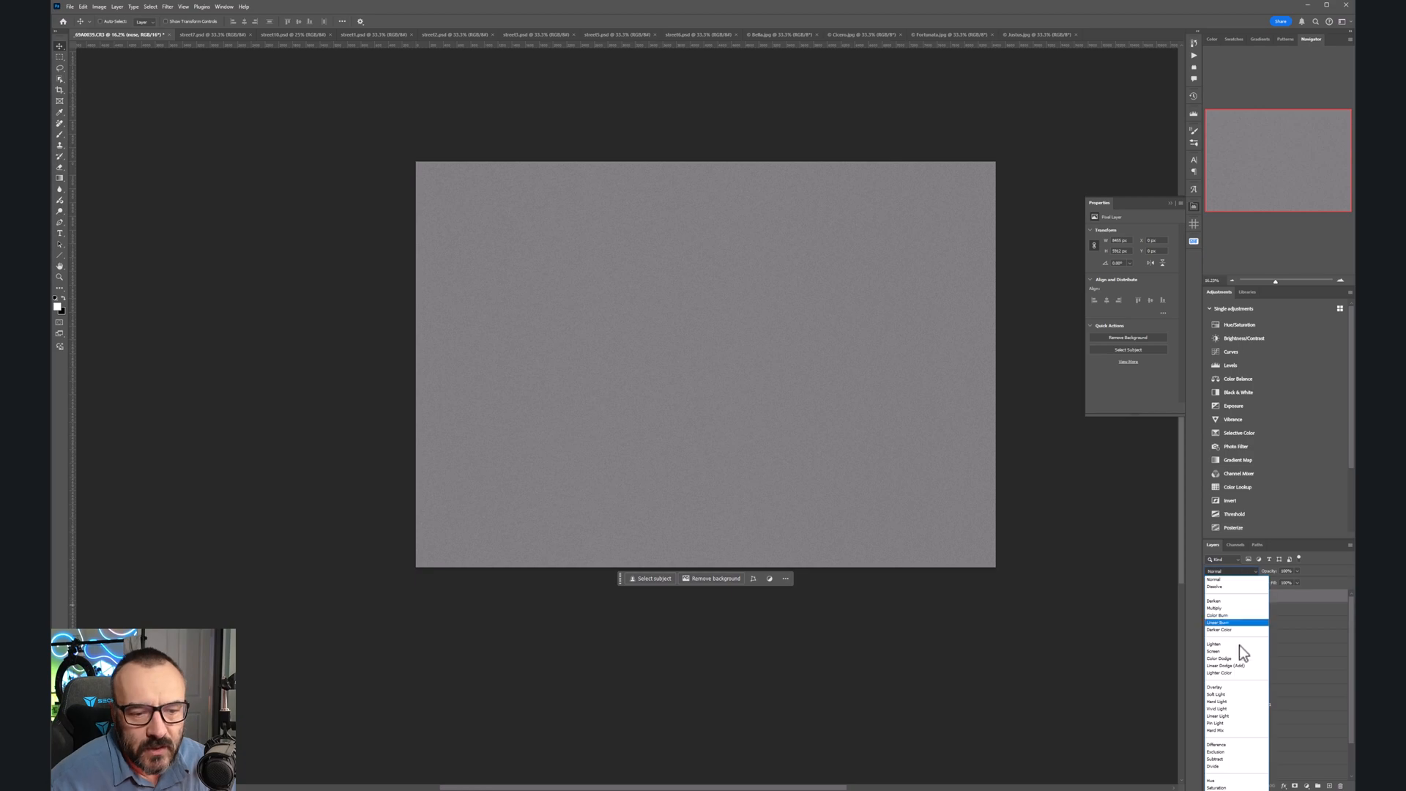
left_click(1223, 688)
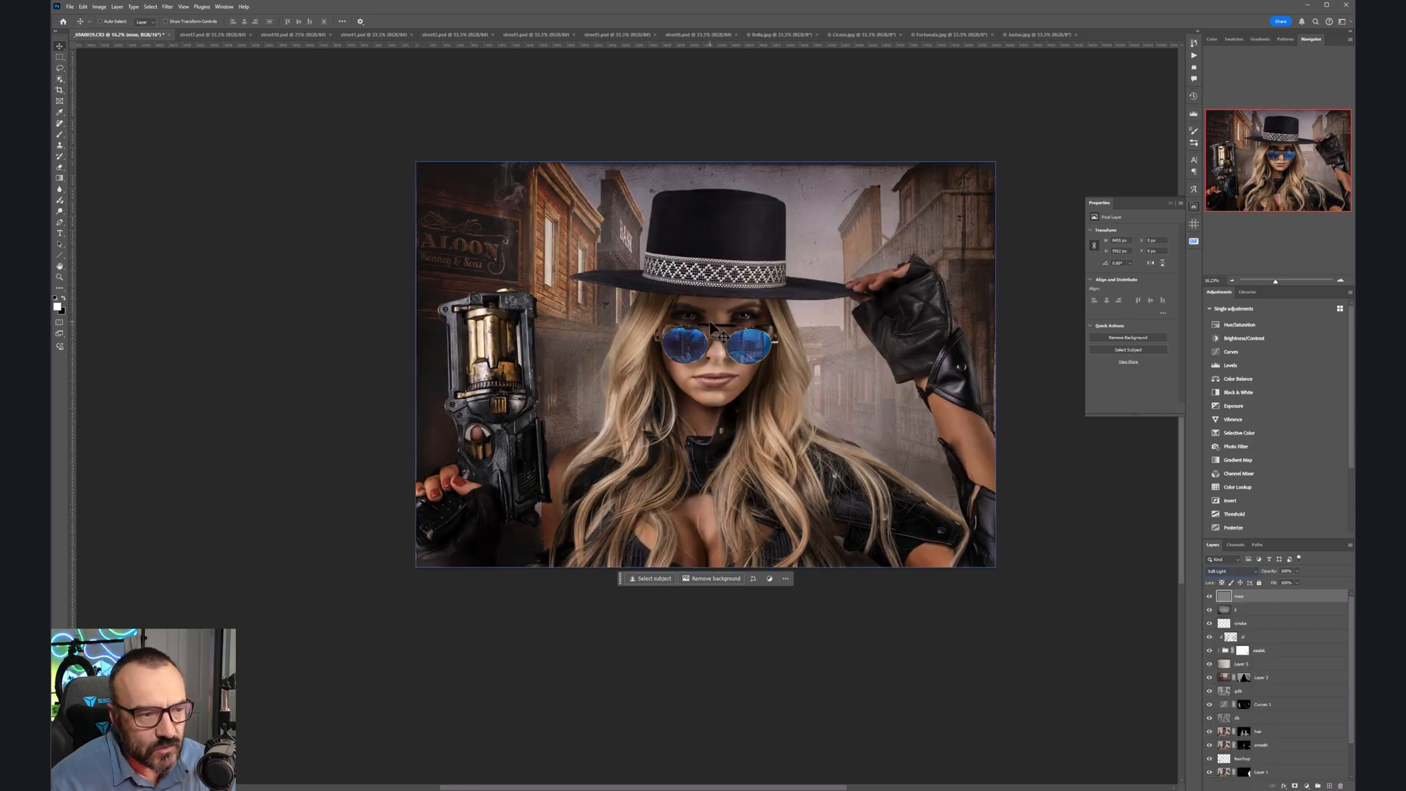
scroll(718, 344, "up", 5)
scroll(721, 504, "up", 5)
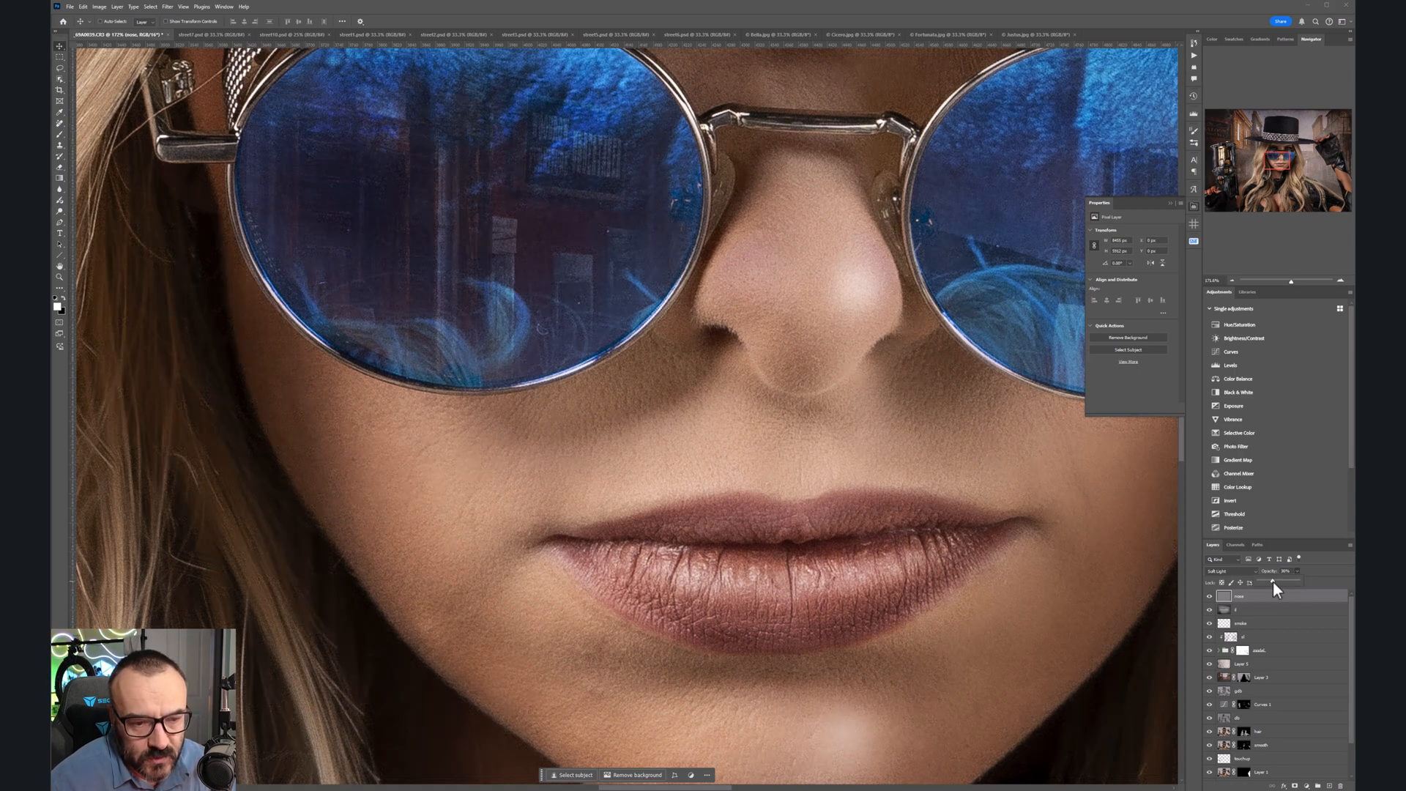
left_click(1048, 570)
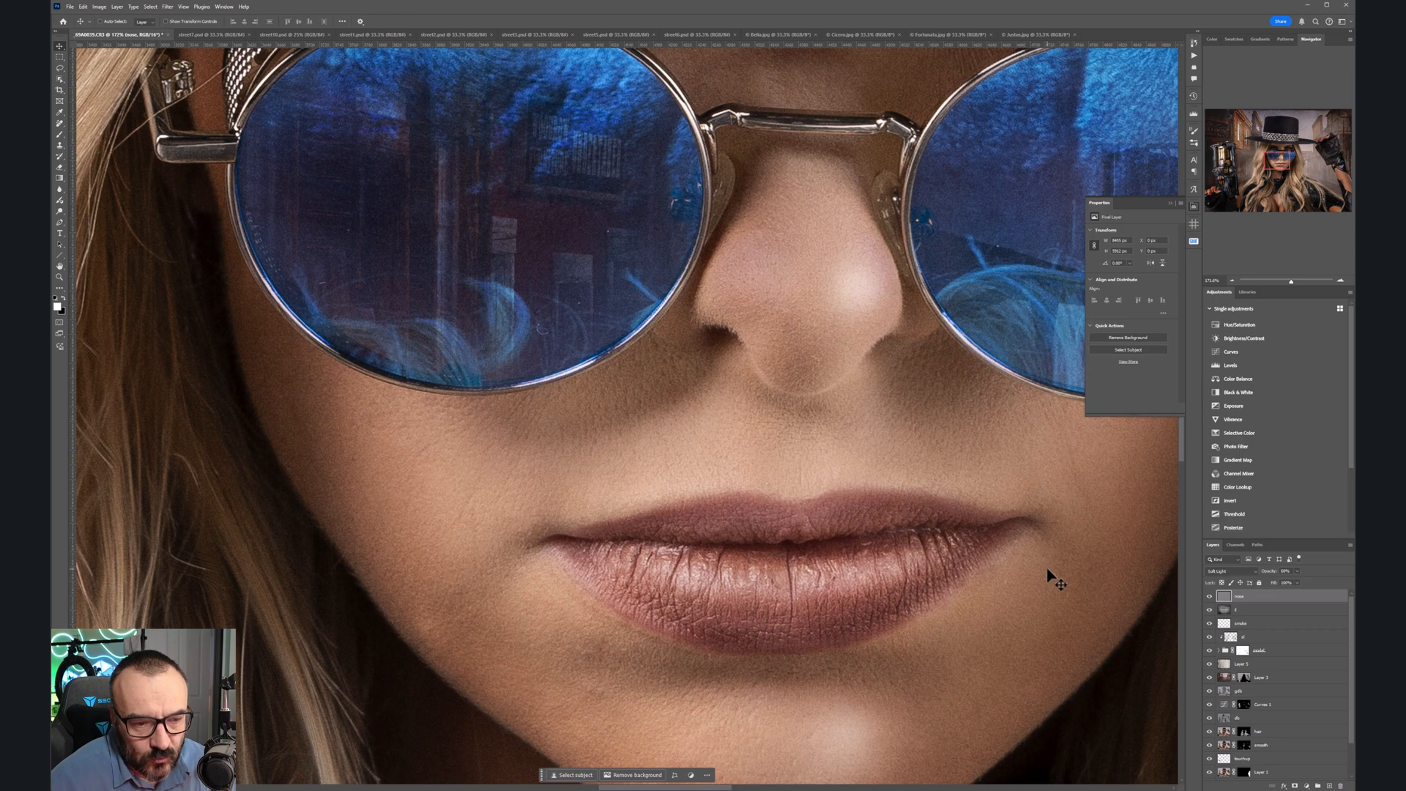
Step: Add a Selective Color adjustment layer on top and, in the Blacks, slightly raise cyan and slightly reduce magenta, yellow and black
scroll(930, 533, "down", 10)
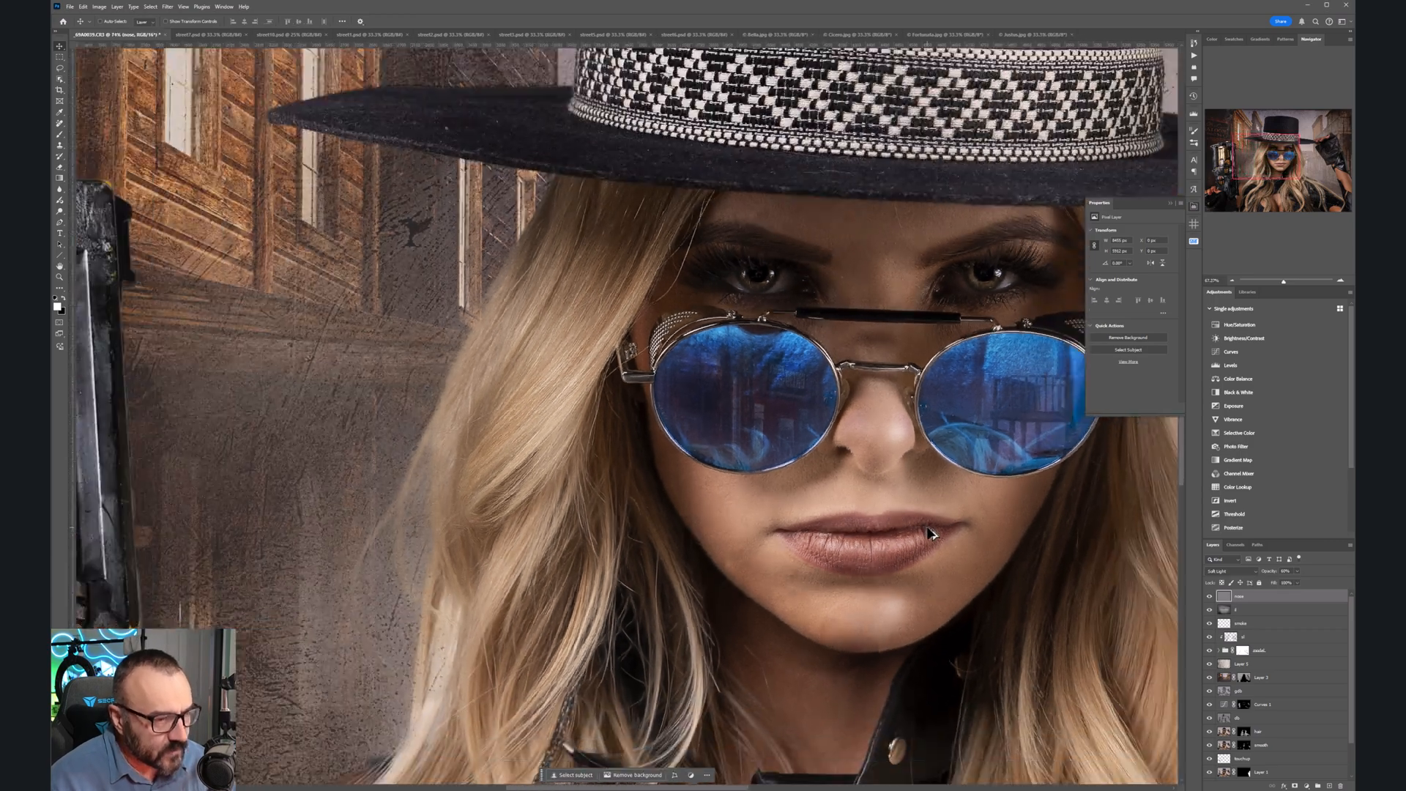
scroll(930, 533, "down", 5)
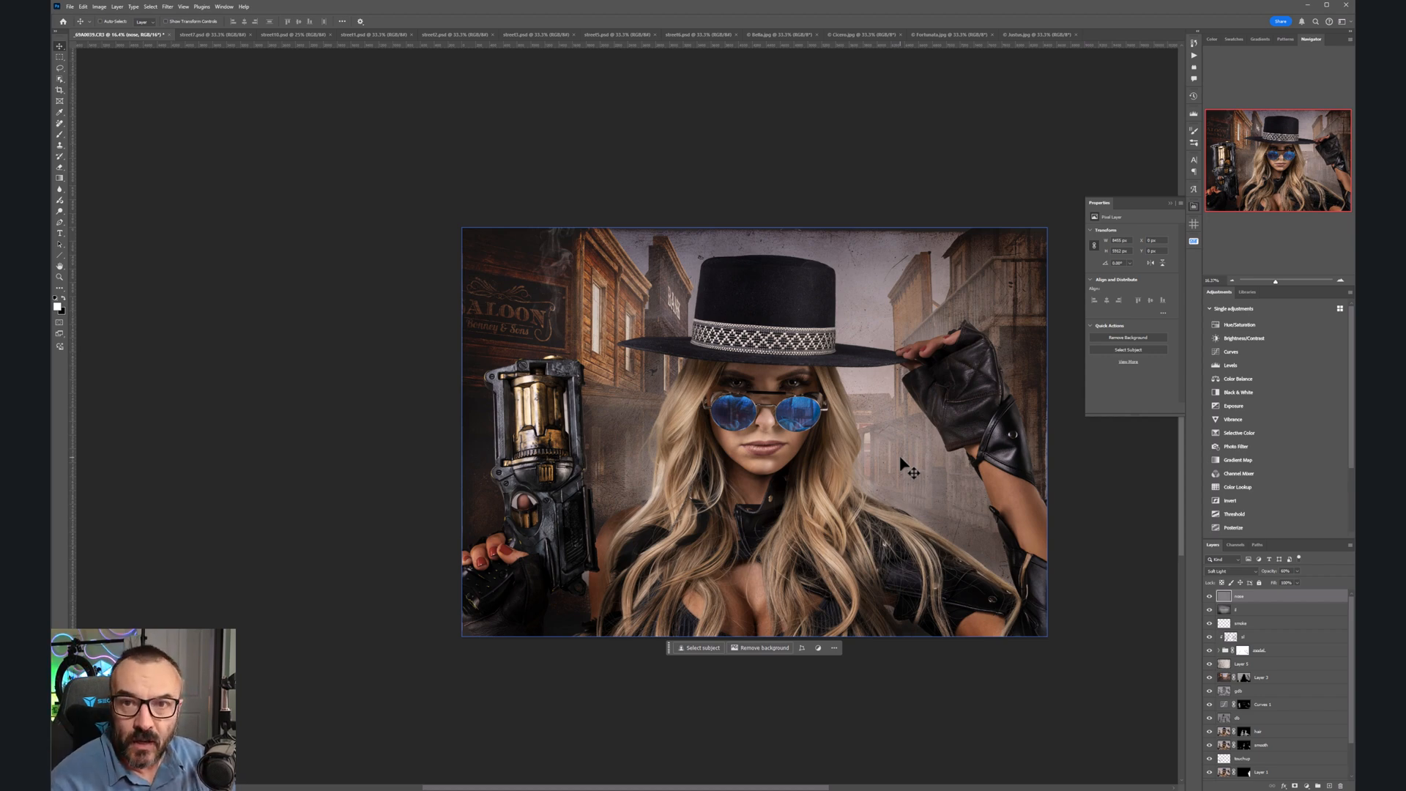
left_click_drag(982, 430, 887, 388)
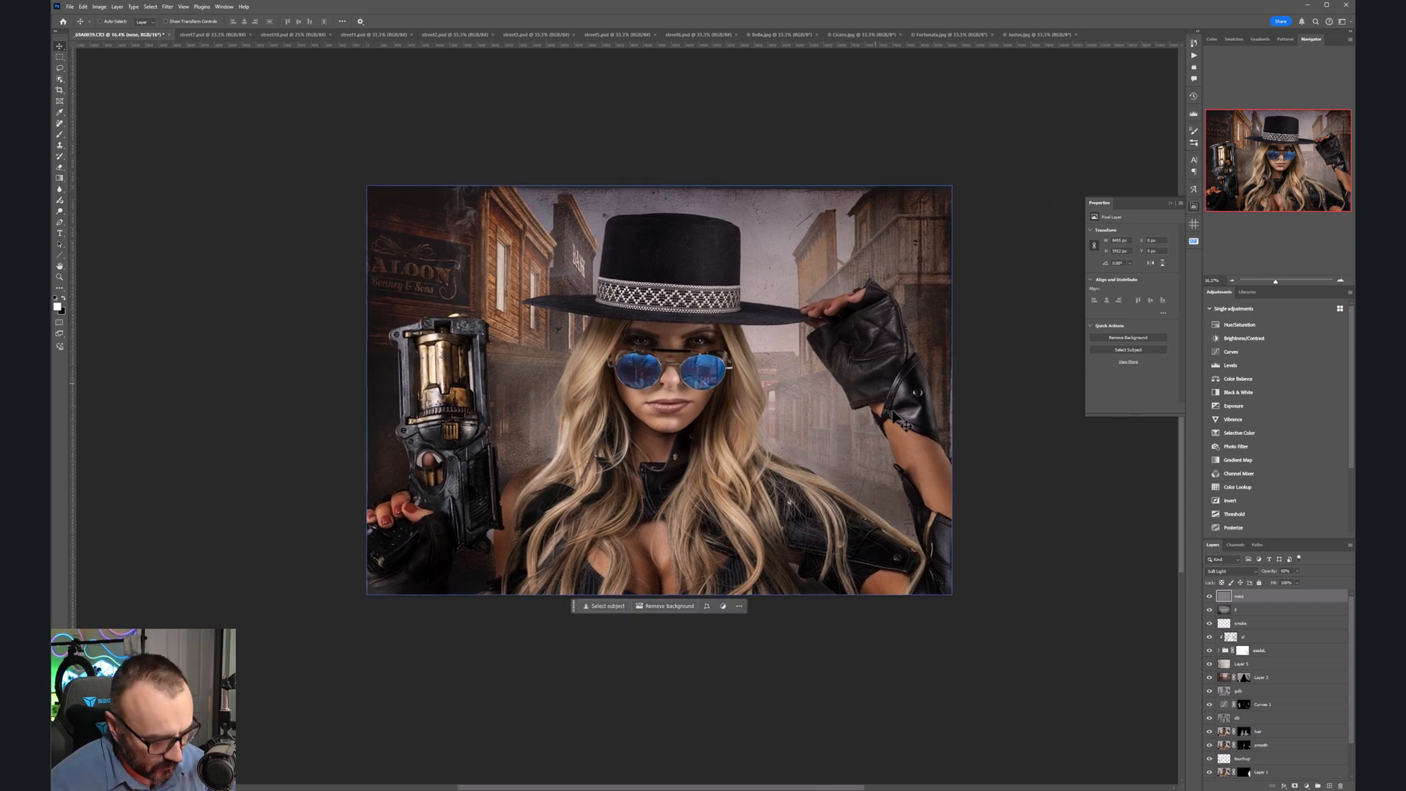
left_click(1307, 786)
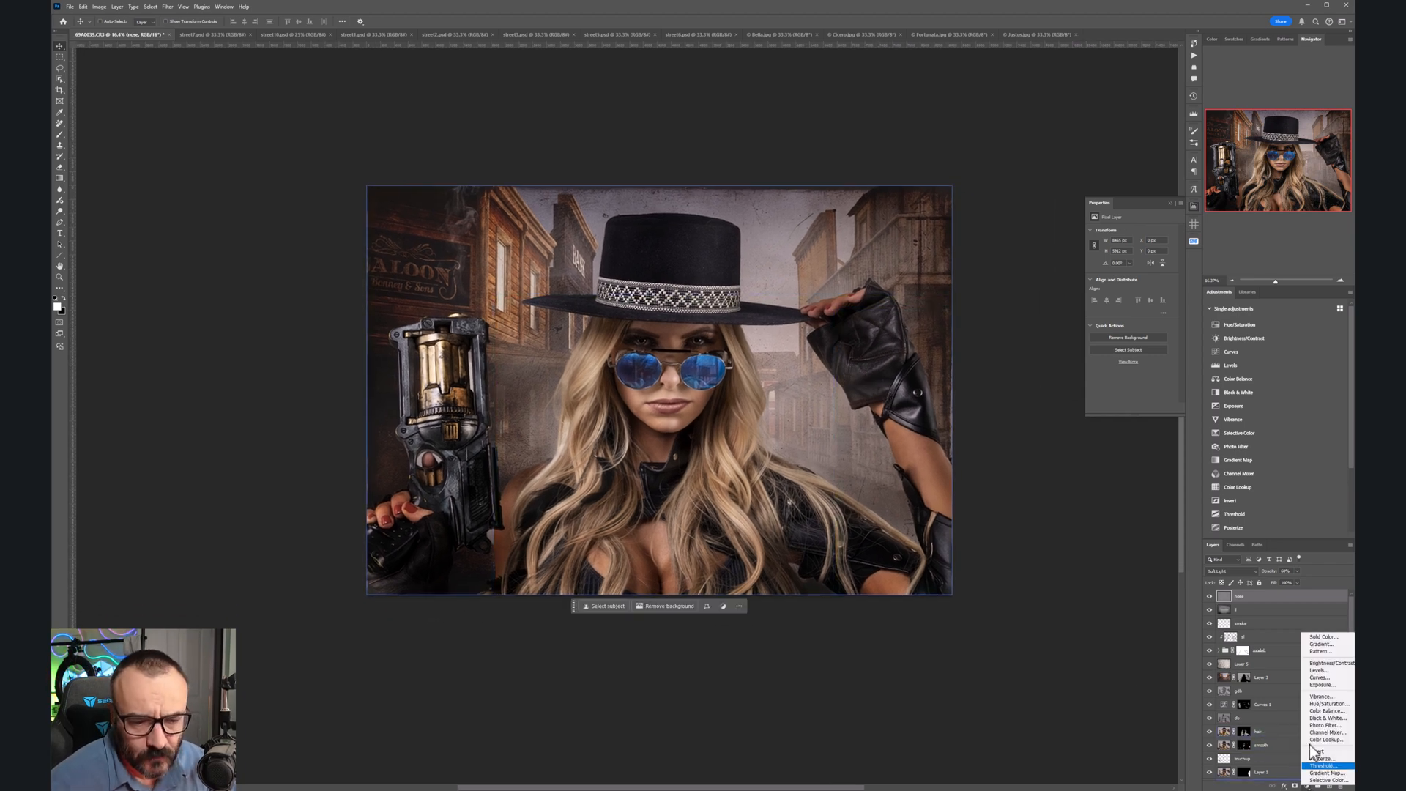
left_click(1350, 781)
left_click(1134, 238)
left_click(1114, 301)
mouse_move(1133, 309)
left_mouse_down()
mouse_move(1069, 310)
mouse_move(1128, 309)
left_mouse_up()
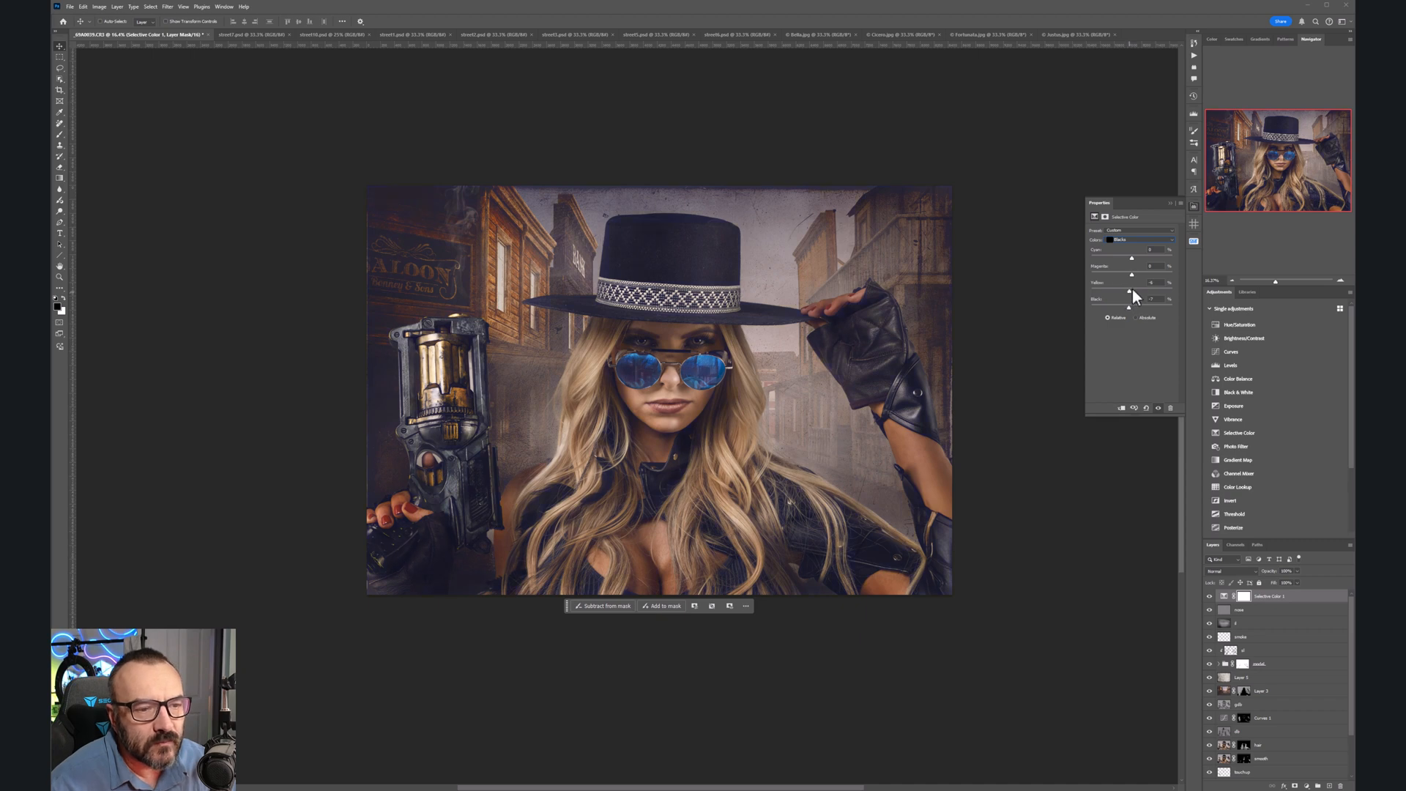
left_click_drag(1132, 276, 1141, 258)
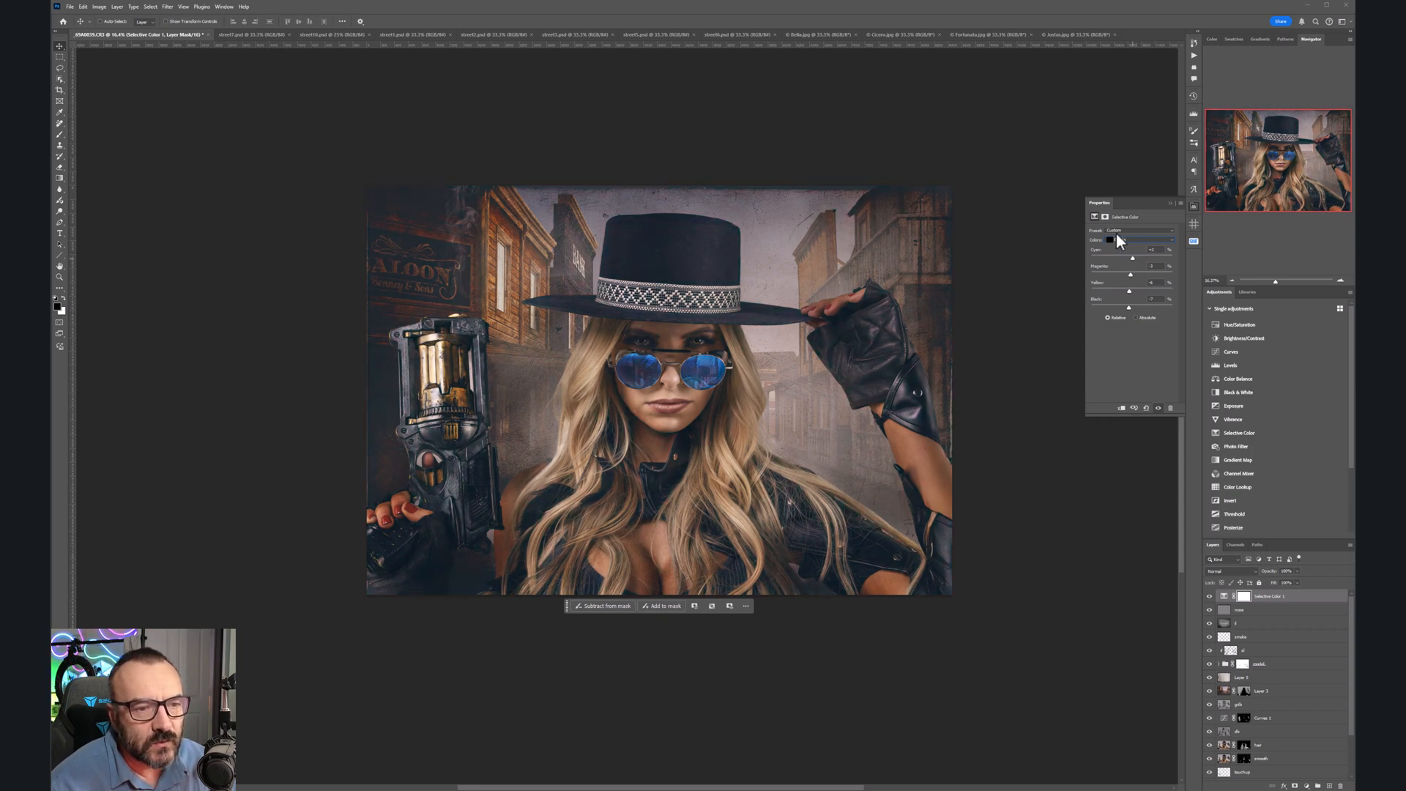
Step: In Selective Color, warm the Neutrals with more yellow and slightly less cyan, and give the Whites more cyan and less black
left_click(1119, 238)
left_click(1130, 296)
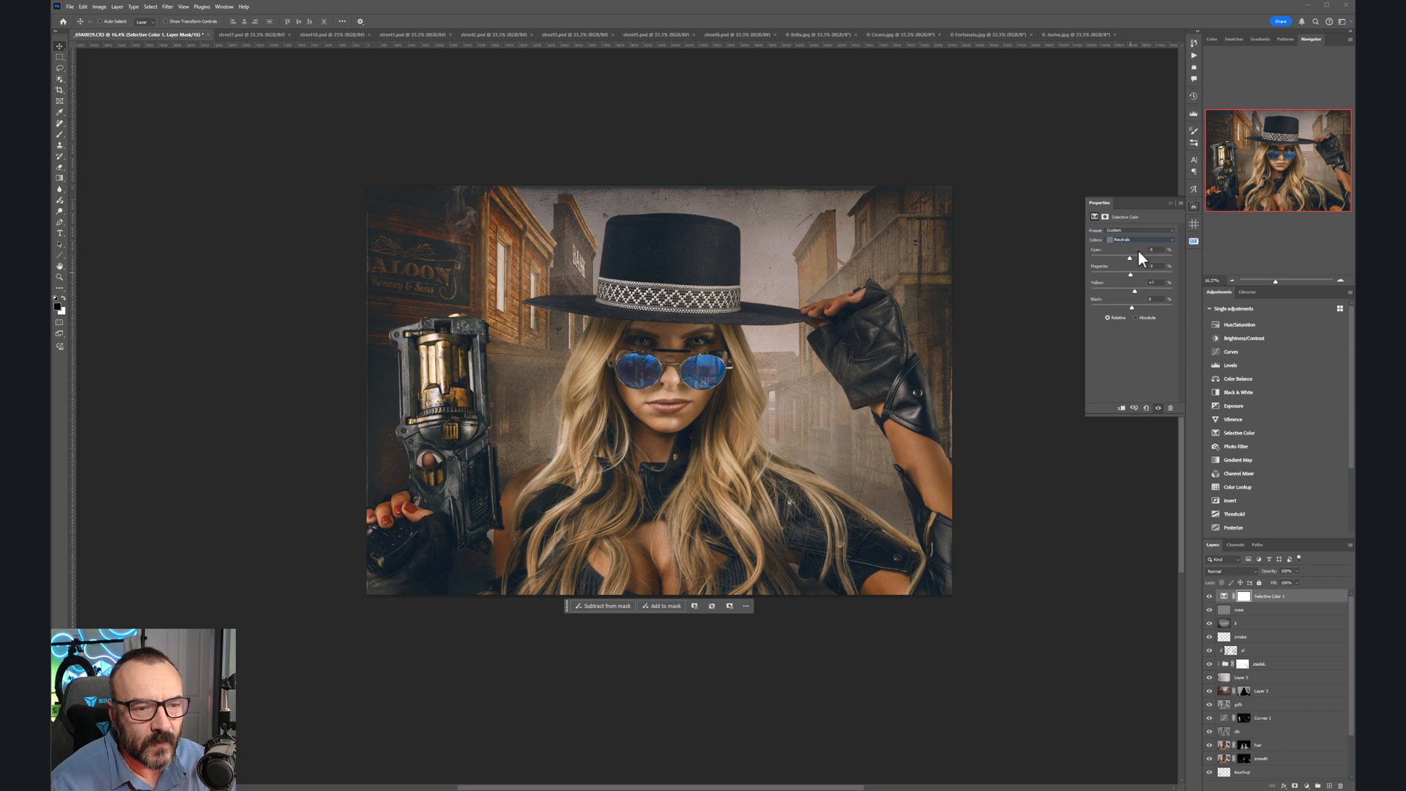
left_click(1134, 241)
left_click(1131, 297)
mouse_move(1131, 307)
left_mouse_down()
mouse_move(1091, 307)
mouse_move(1122, 313)
left_mouse_up()
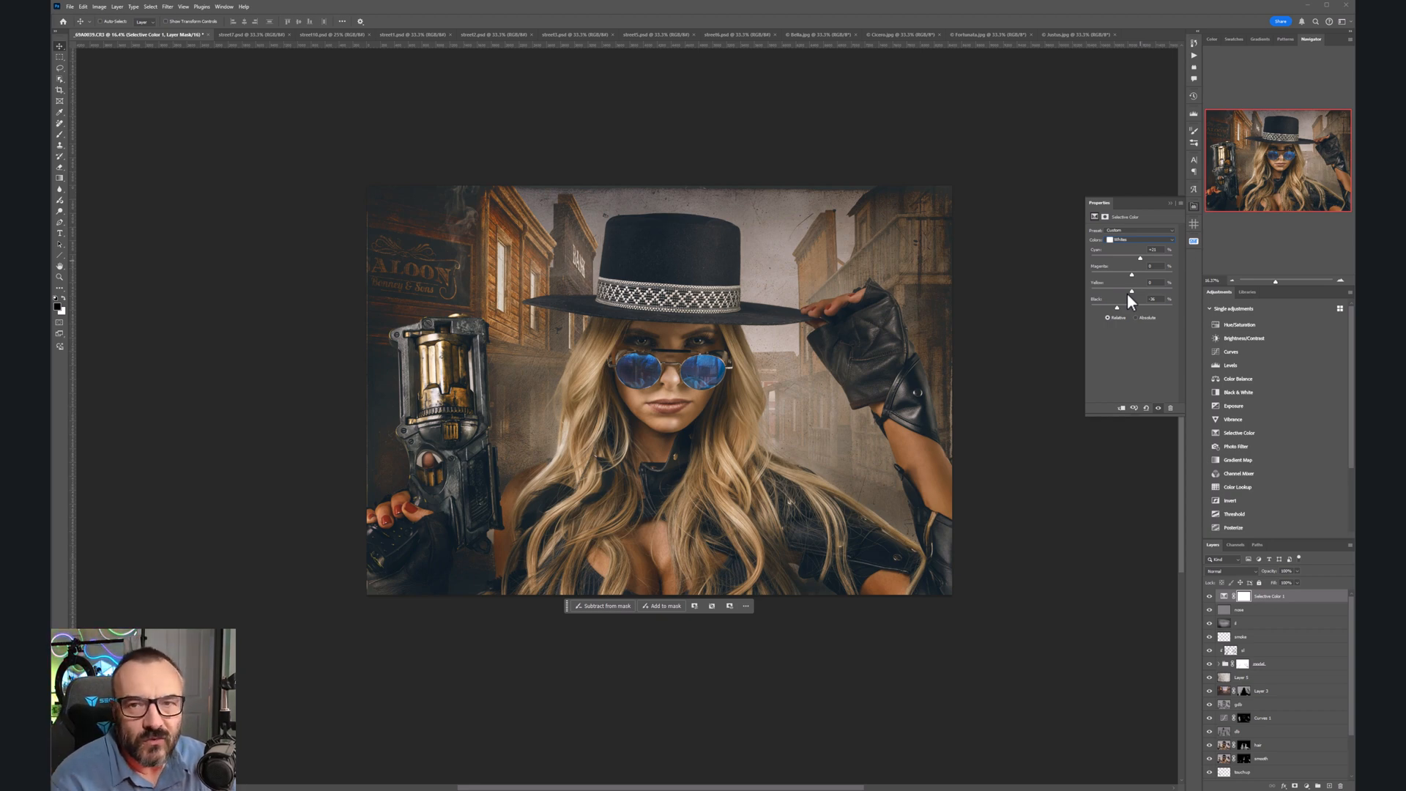
Step: In the Reds of Selective Color, raise black slightly and lower cyan to -100%
left_click(1138, 240)
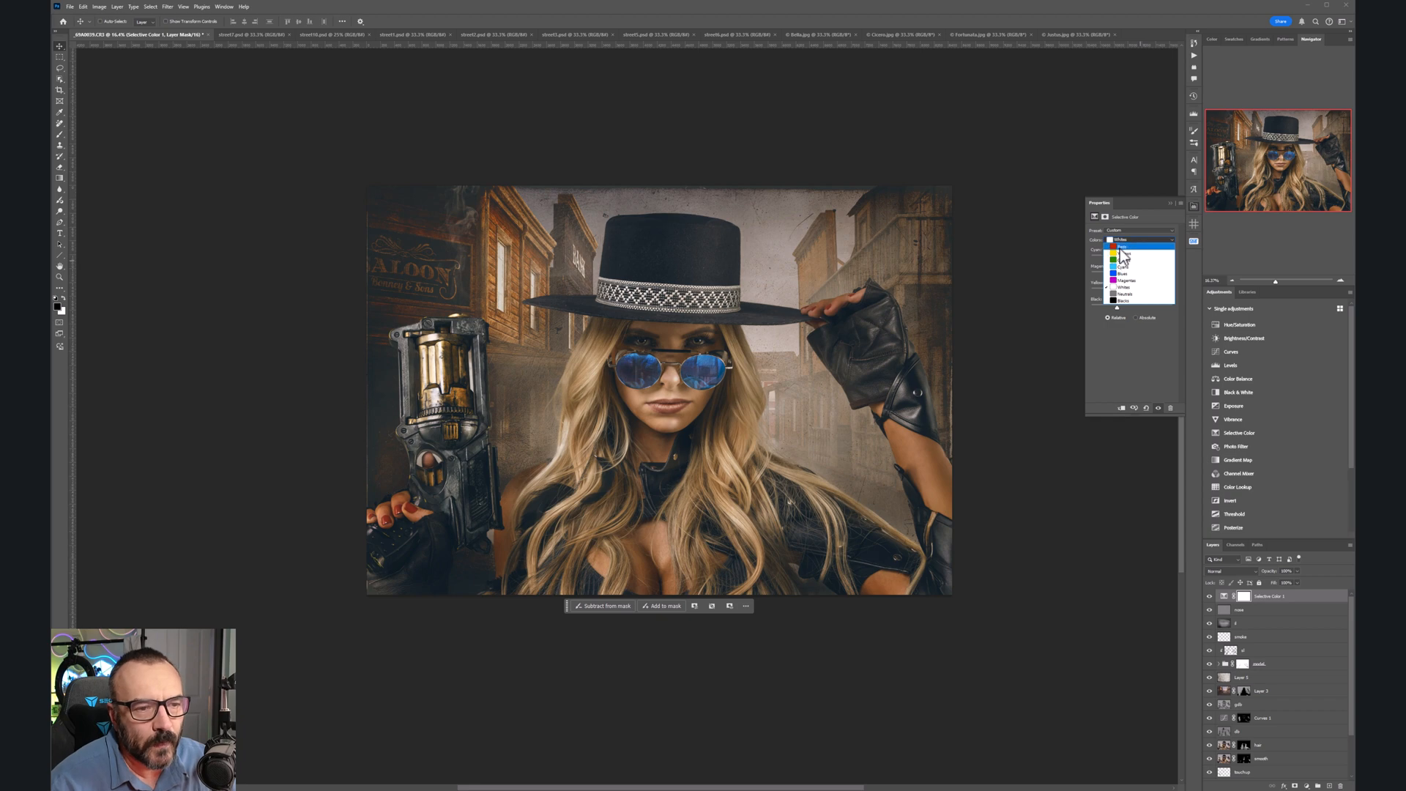
left_click(1124, 245)
mouse_move(1130, 305)
left_mouse_down()
mouse_move(1057, 304)
mouse_move(1217, 309)
mouse_move(1109, 309)
mouse_move(1133, 310)
left_mouse_up()
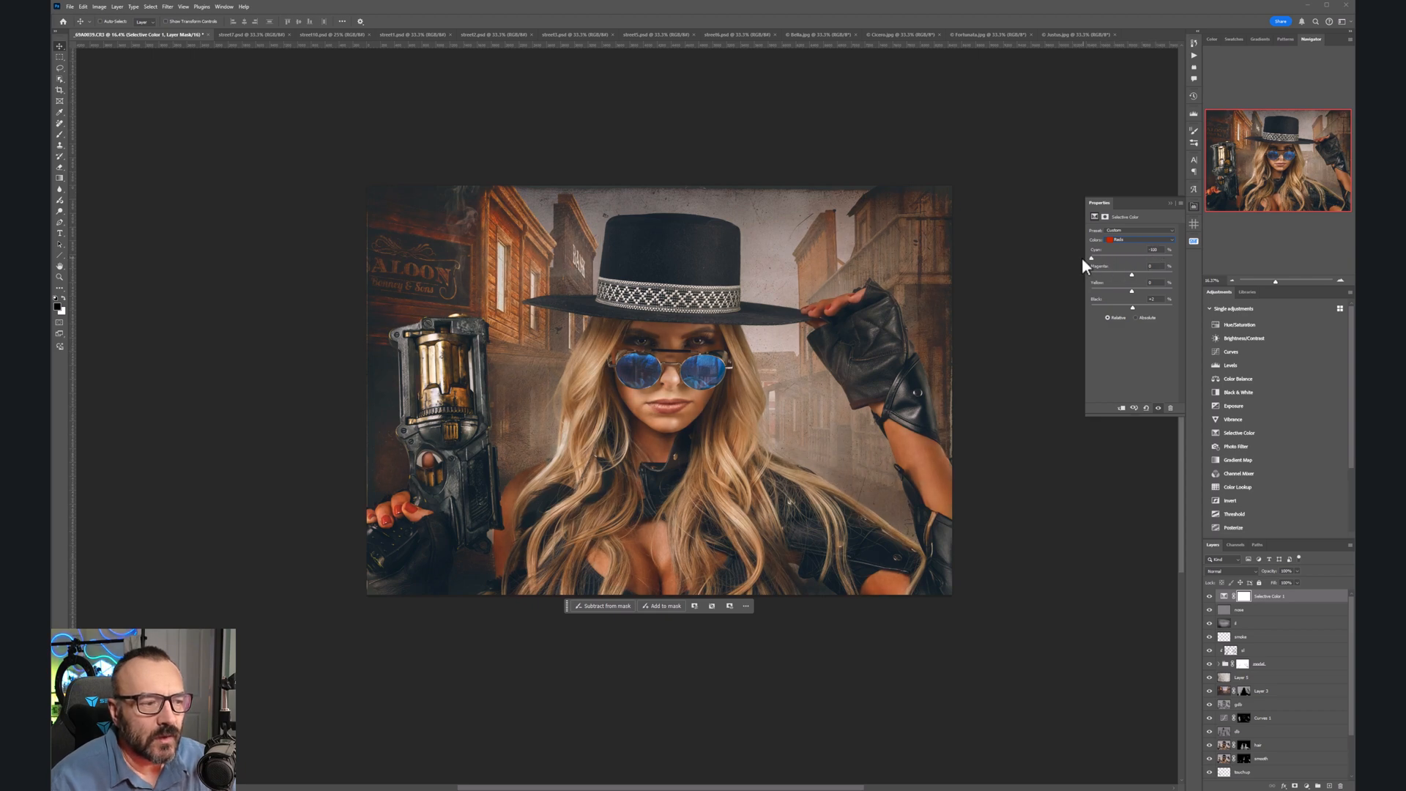
Step: Raise cyan in the Reds of the Selective Color adjustment to slightly above zero
left_click_drag(1137, 262, 1136, 262)
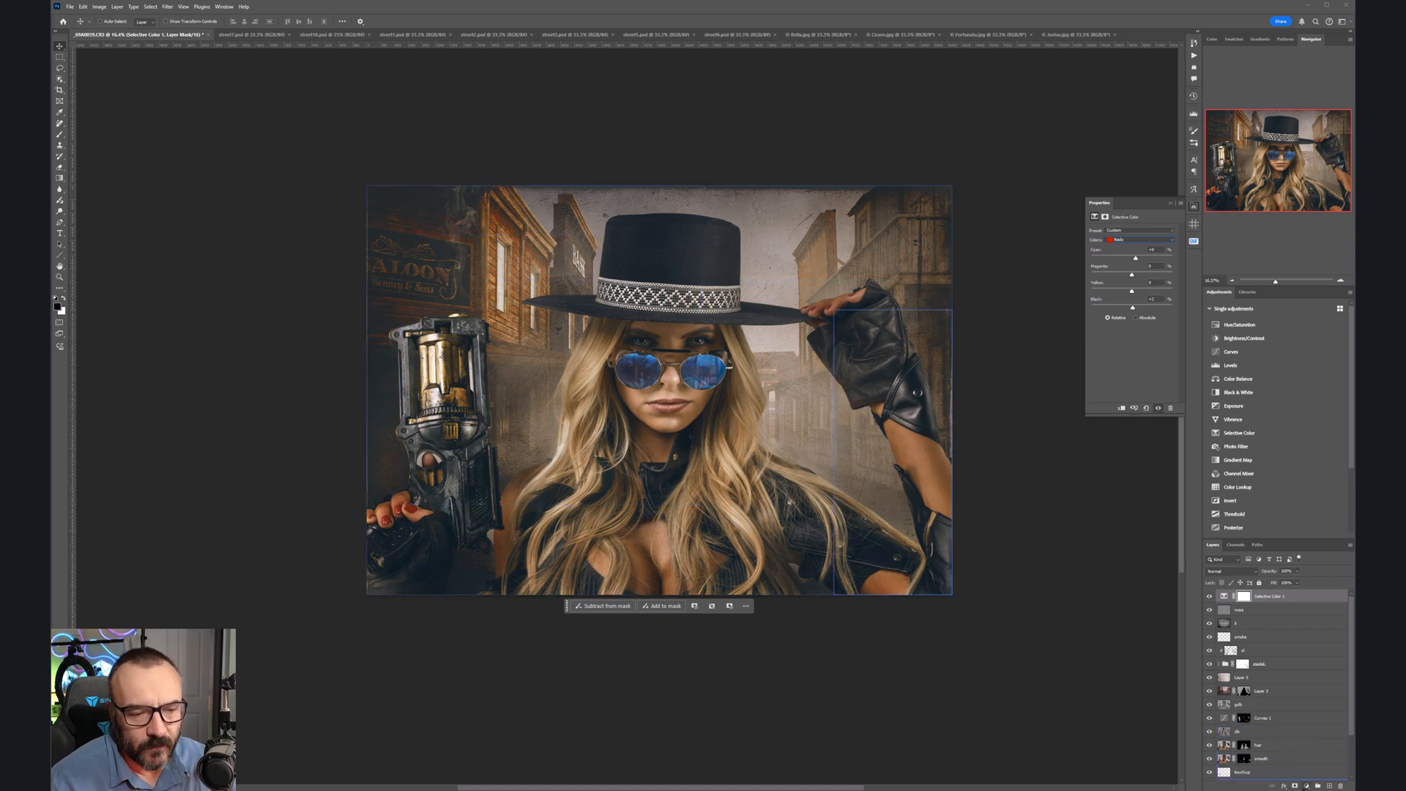
Step: Add a Black & White adjustment layer on top, darkening reds, yellows and magentas and brightening blues
left_click(1306, 786)
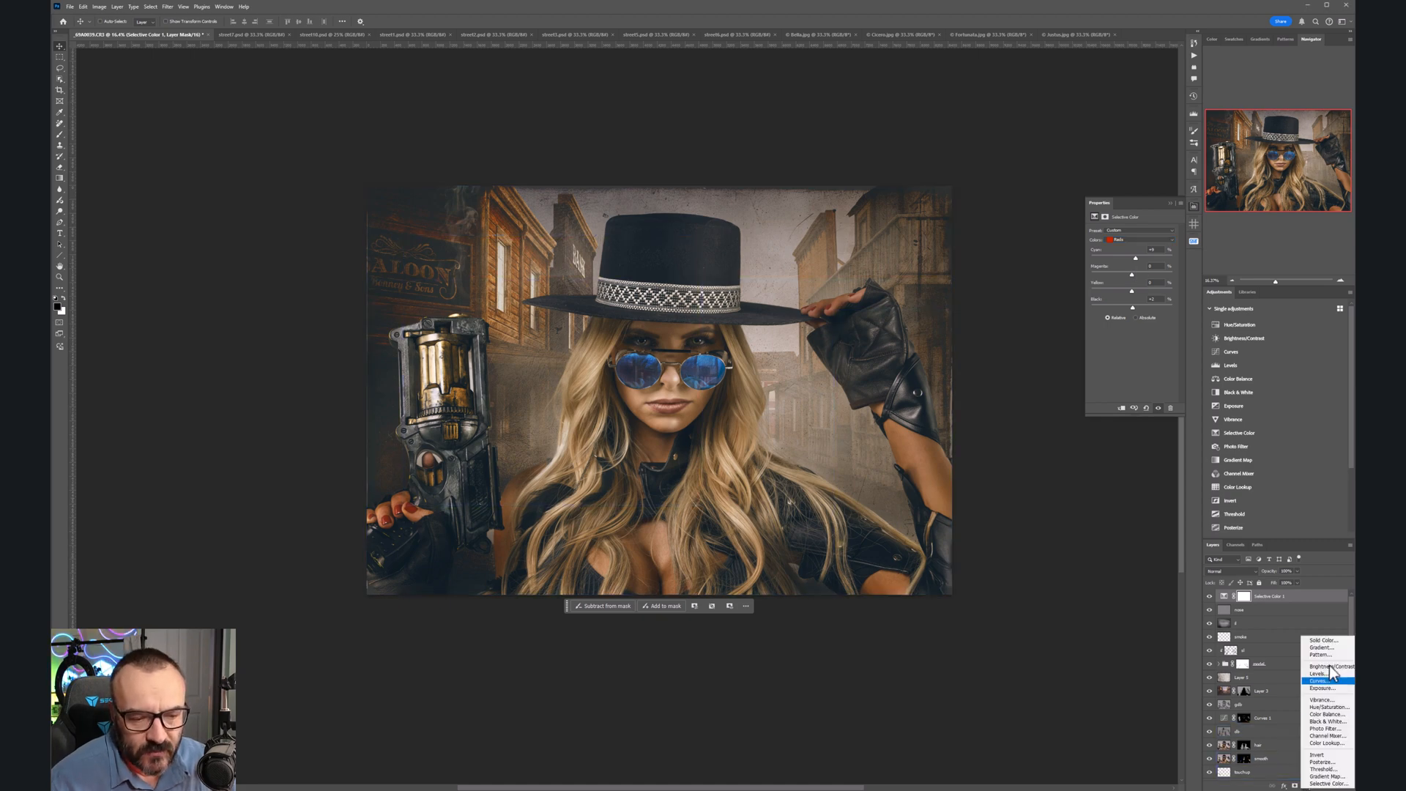
left_click(1343, 721)
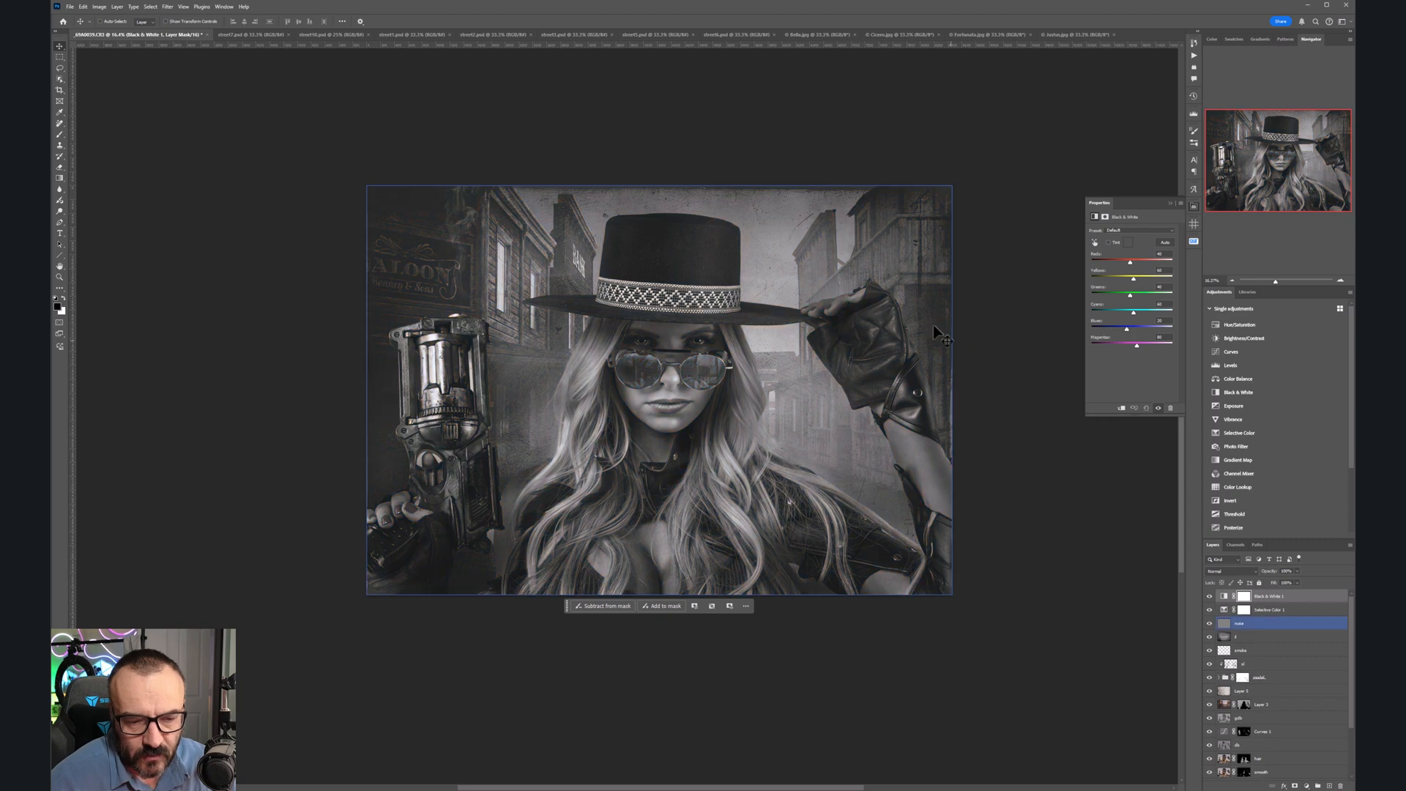
mouse_move(1127, 261)
left_mouse_down()
mouse_move(1113, 260)
mouse_move(1126, 277)
left_mouse_up()
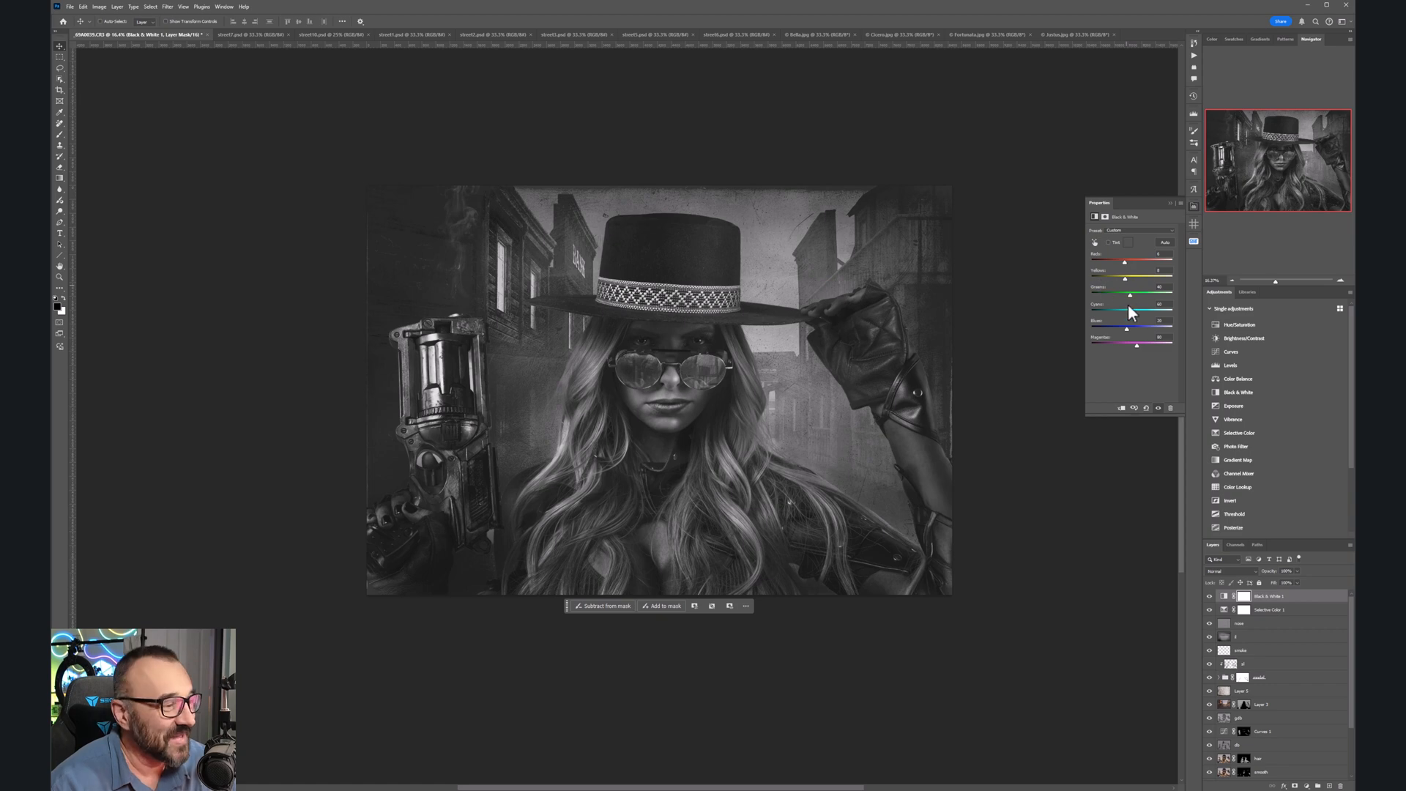
mouse_move(1130, 345)
left_mouse_down()
mouse_move(1101, 326)
mouse_move(1144, 328)
mouse_move(1097, 327)
mouse_move(1139, 328)
left_mouse_up()
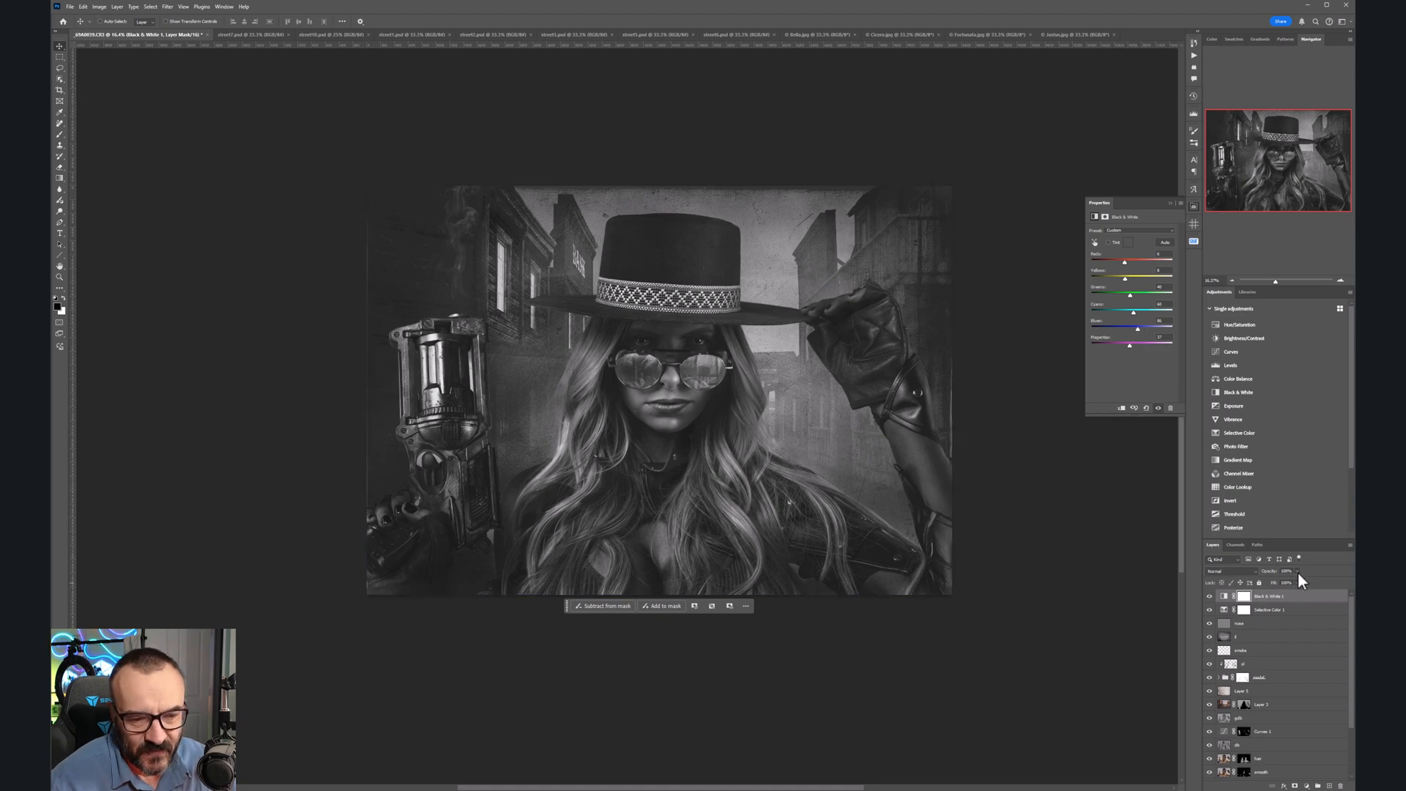
Step: Lower the Black & White layer's opacity to about 30% for a muted, partly desaturated look
left_click_drag(1263, 579, 1271, 580)
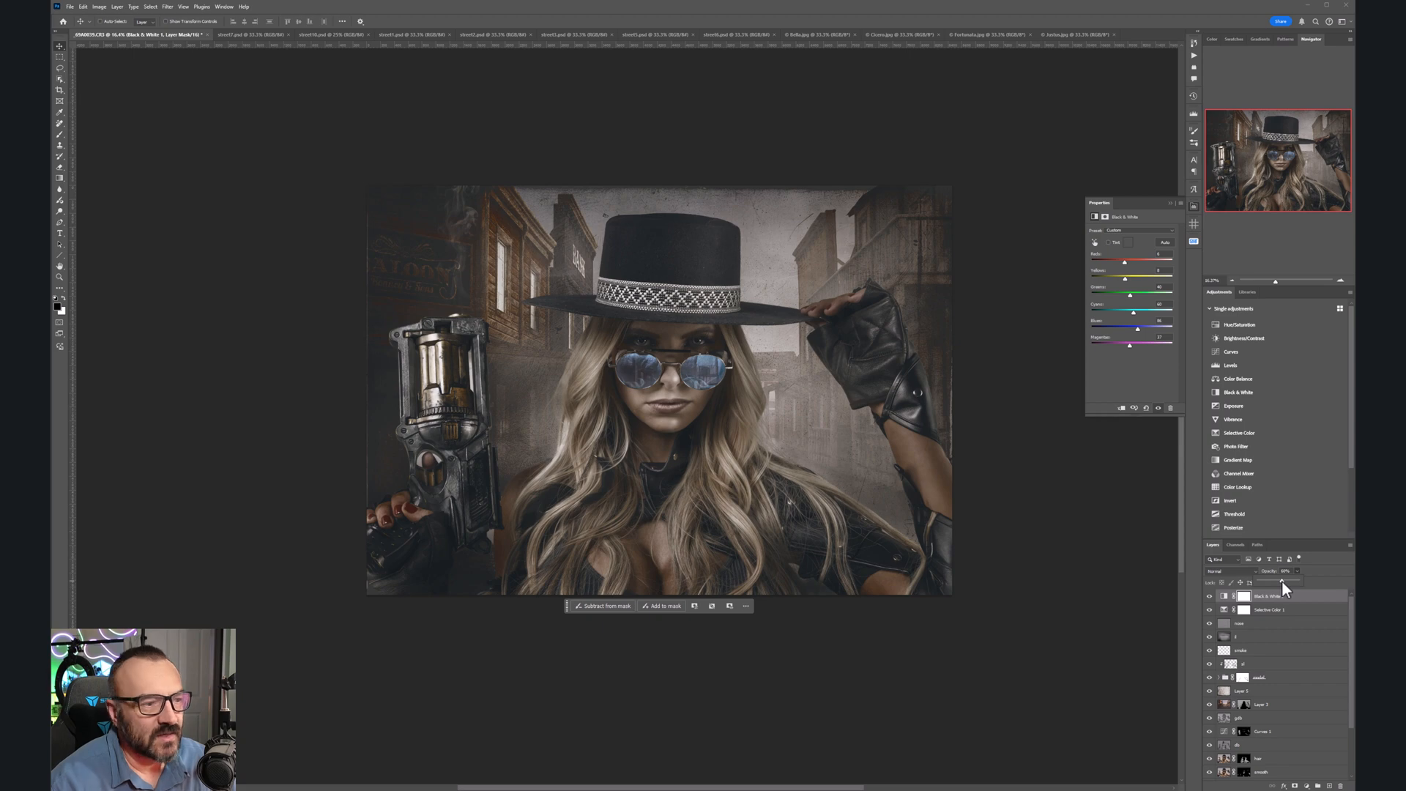
left_click_drag(1284, 582, 1291, 583)
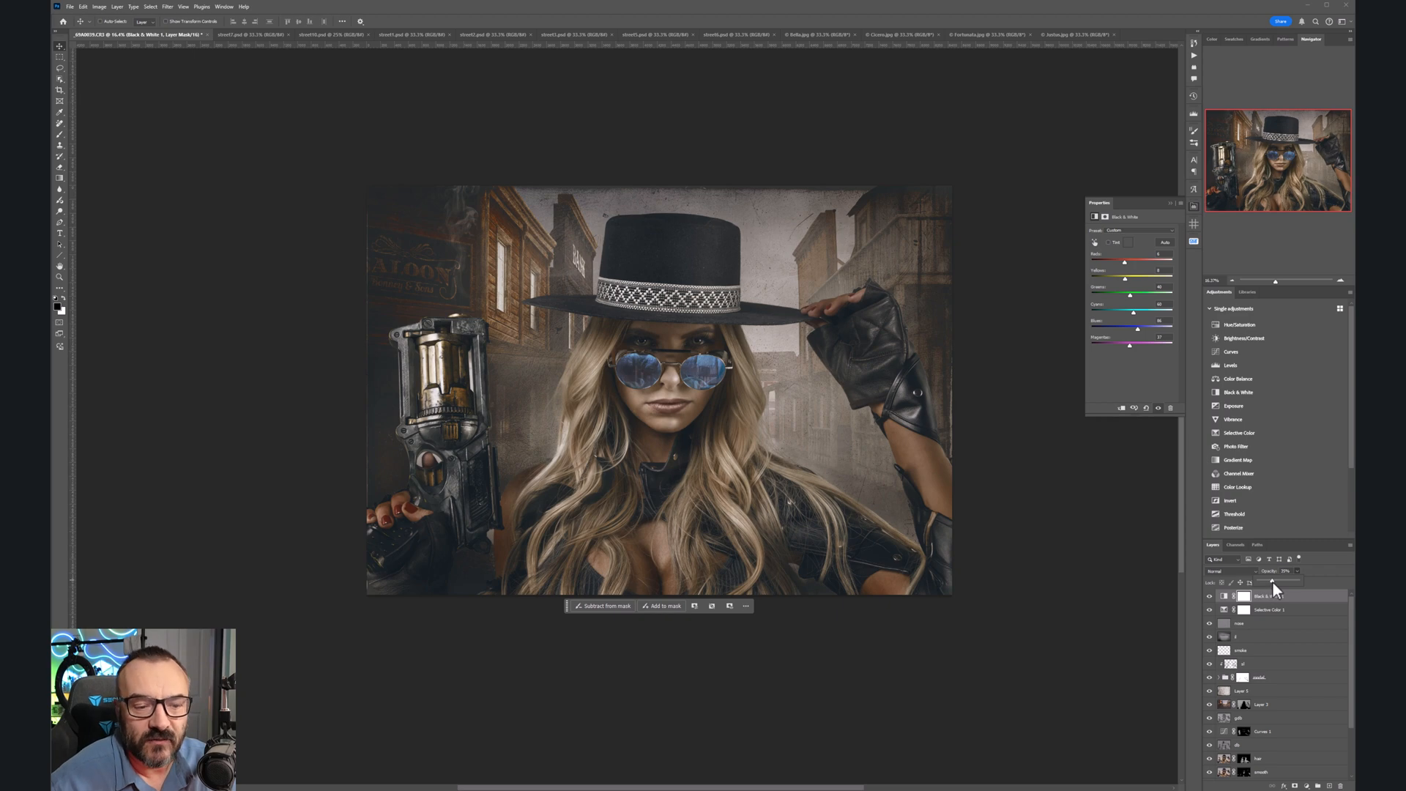
left_click_drag(1273, 583, 1274, 583)
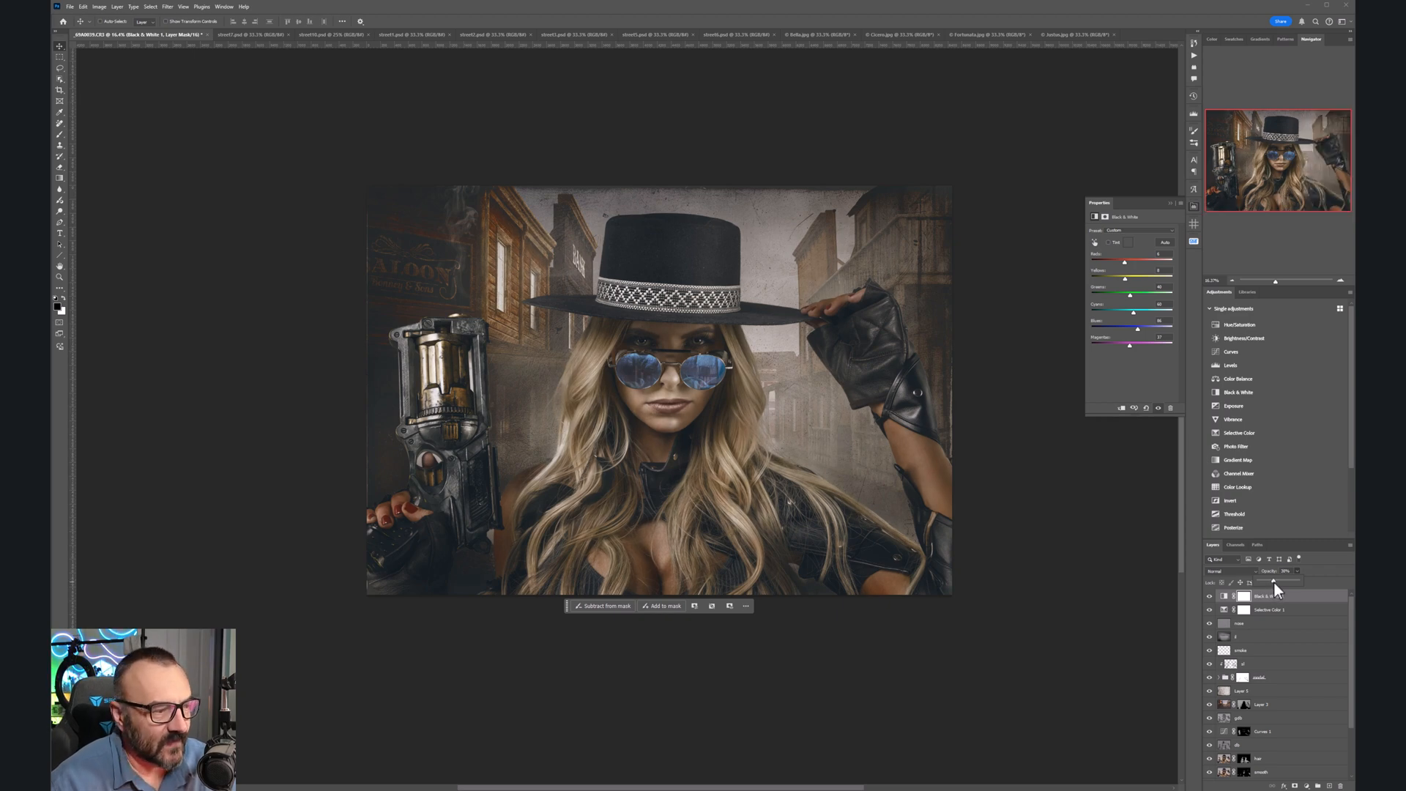
left_click(639, 528)
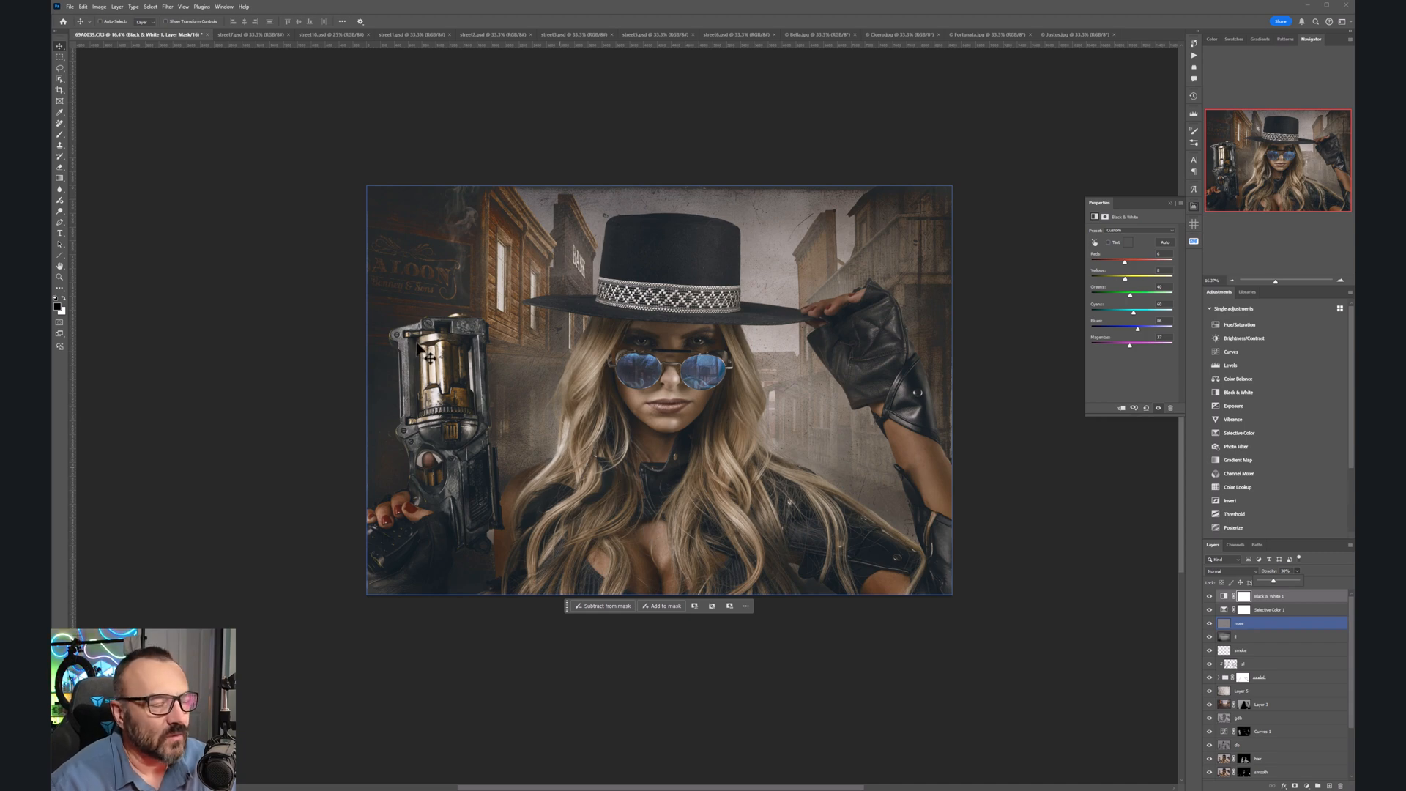
left_click(143, 127)
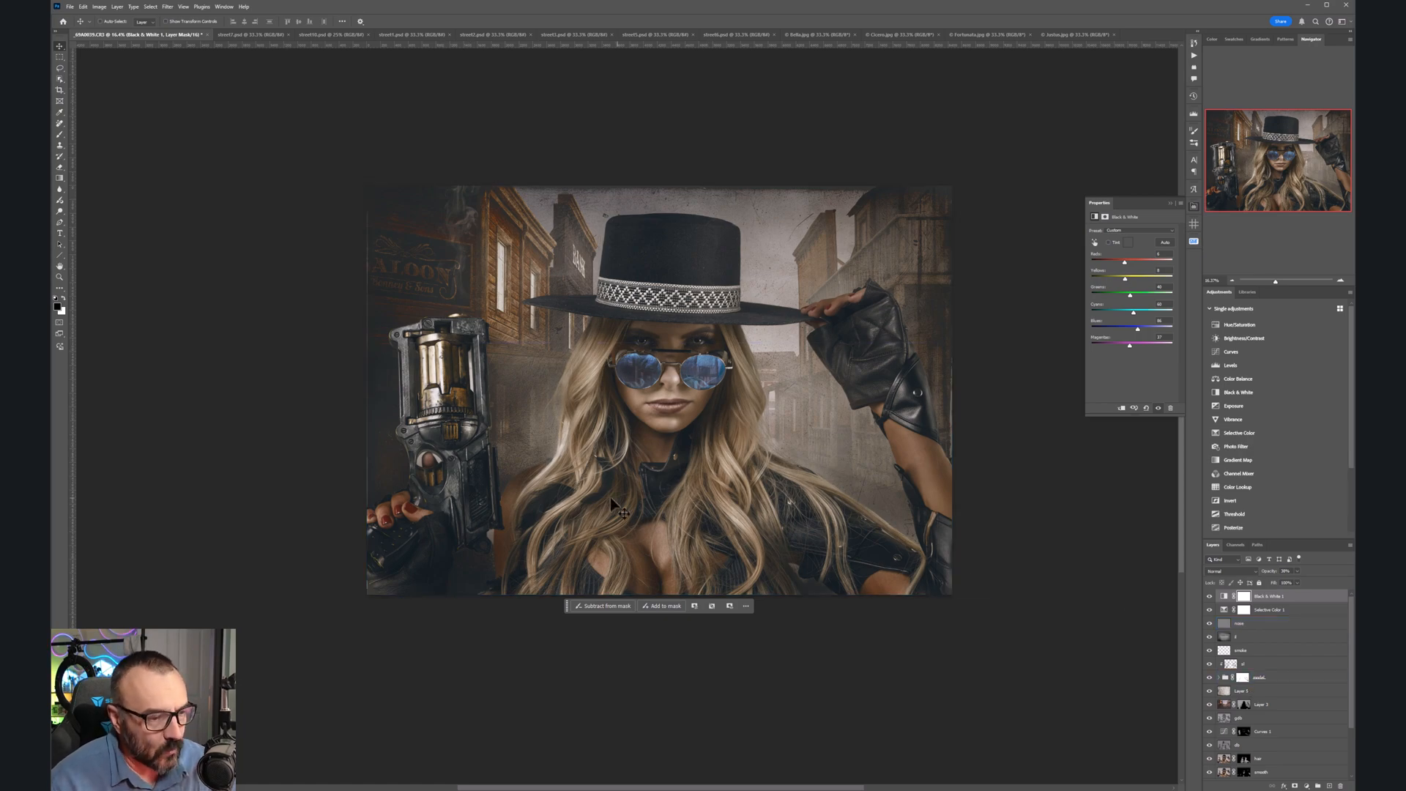
Step: Expand the model group, select Layer 4's mask and inspect the mask alone around the gun's opening with the fingertip
scroll(423, 484, "up", 3)
scroll(423, 484, "up", 4)
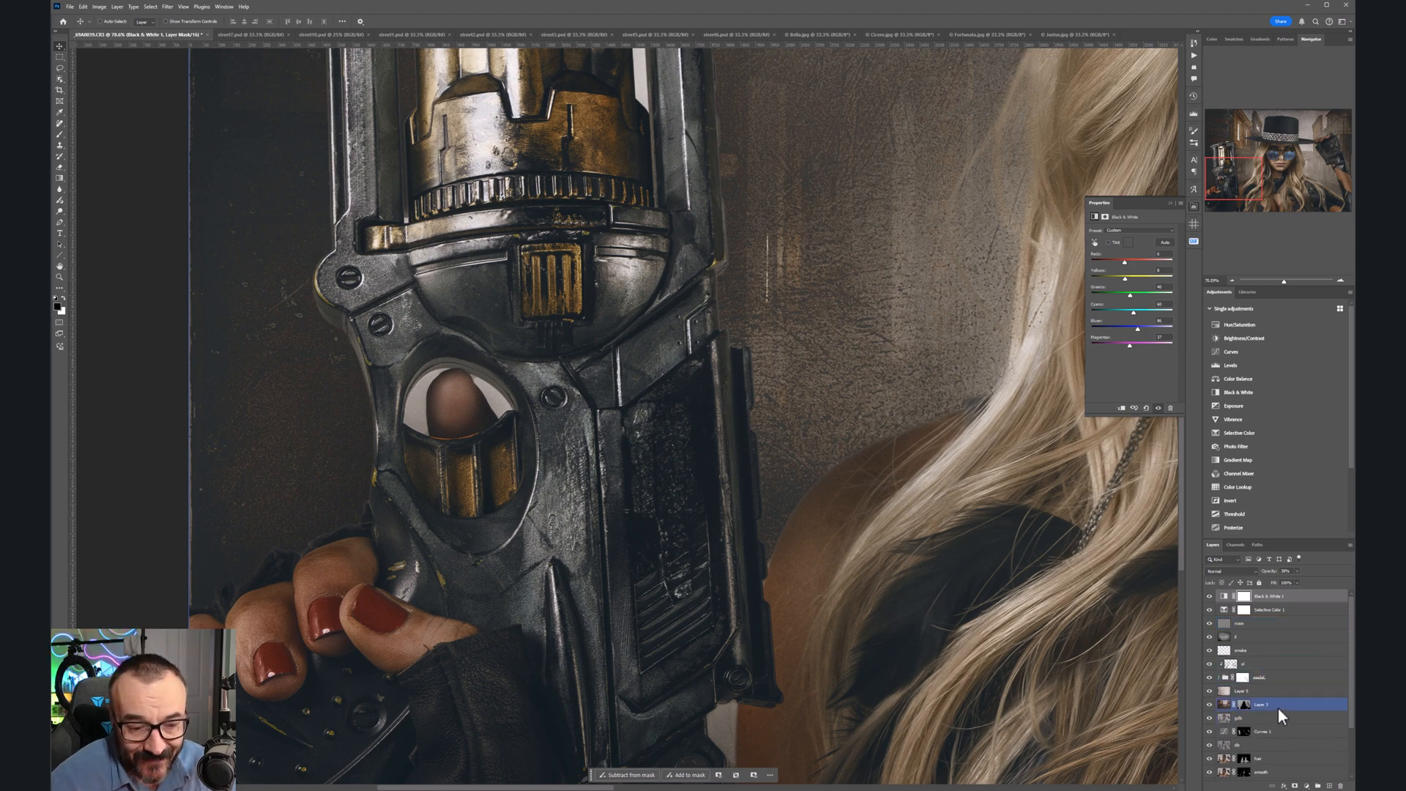
left_click(1243, 677)
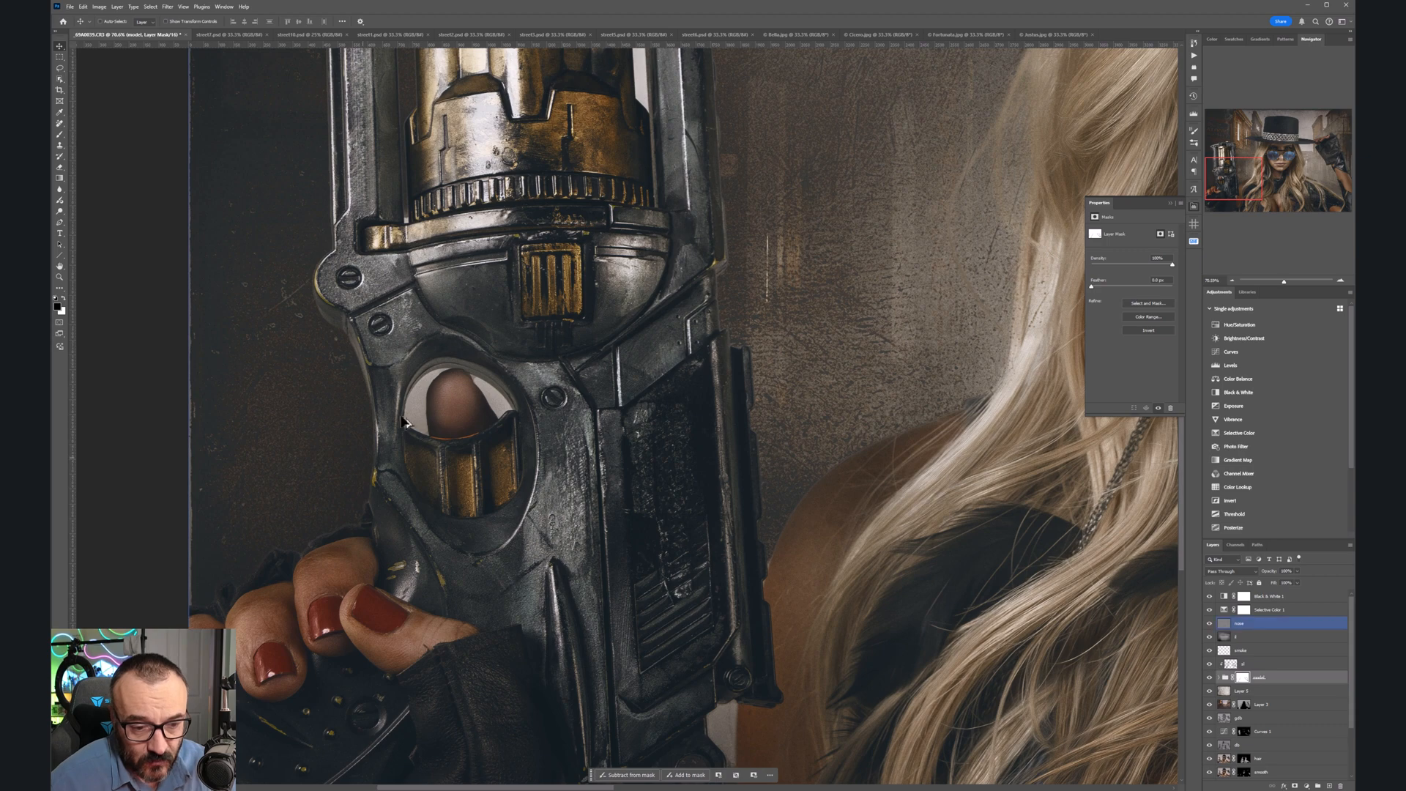
scroll(407, 414, "up", 5)
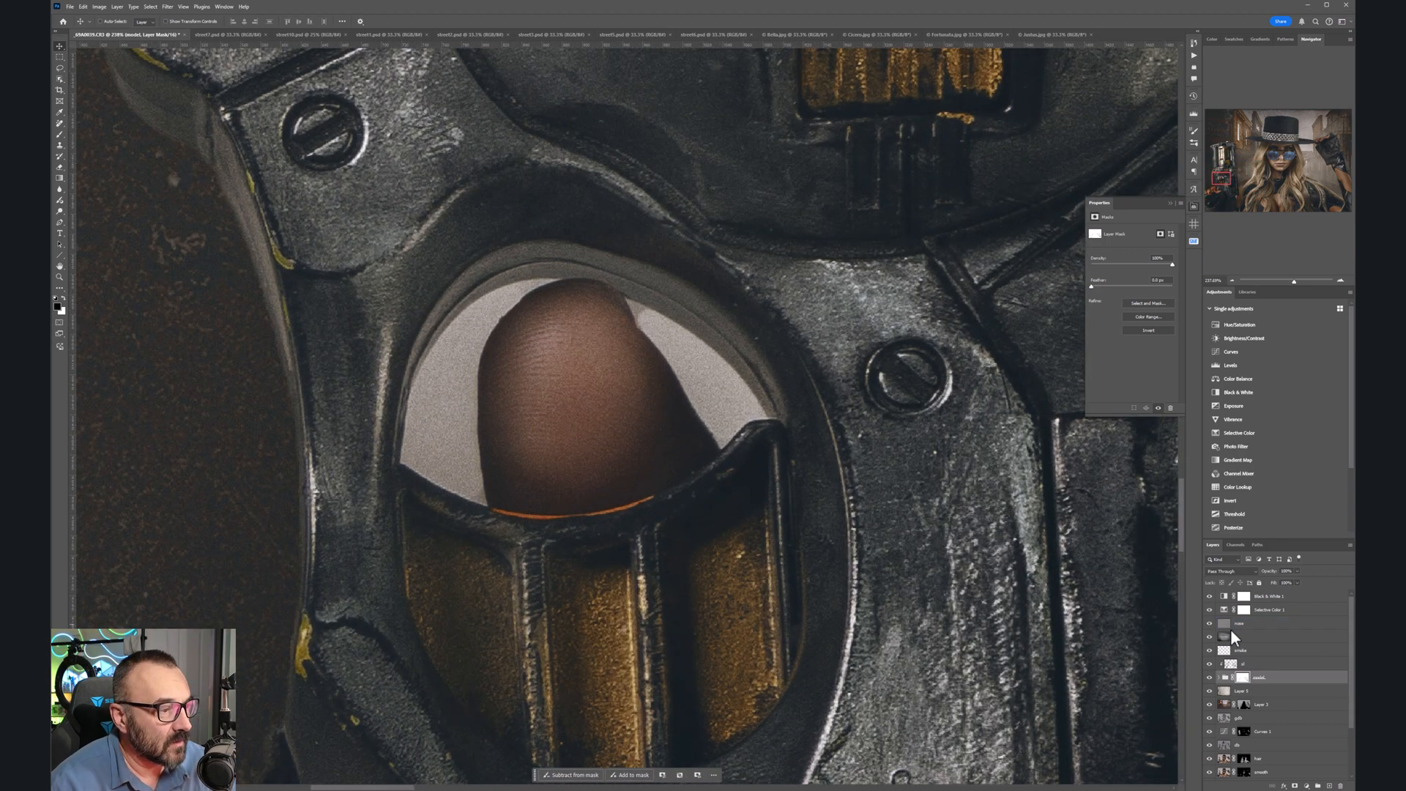
left_click(1220, 677)
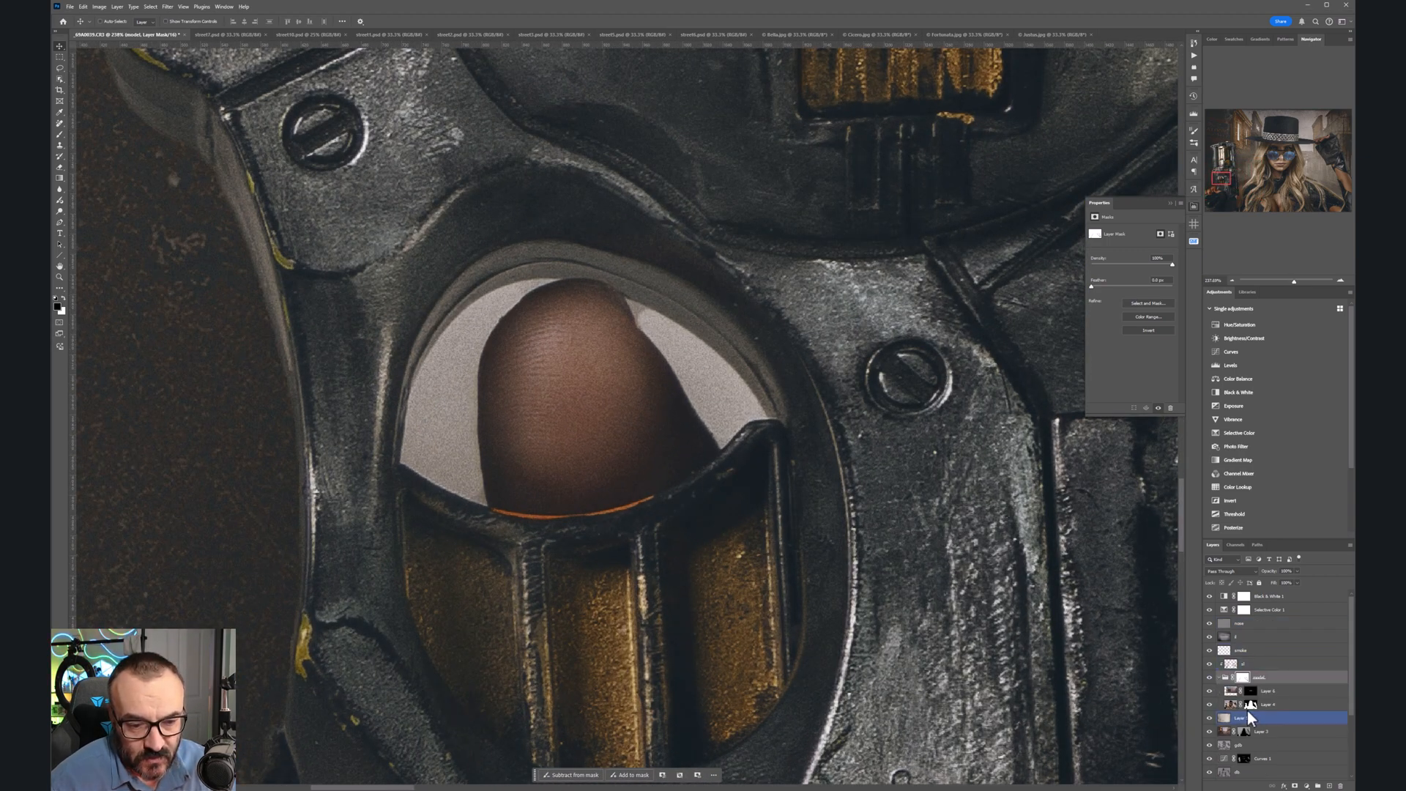
left_click(1250, 705)
left_click(1250, 707, "alt")
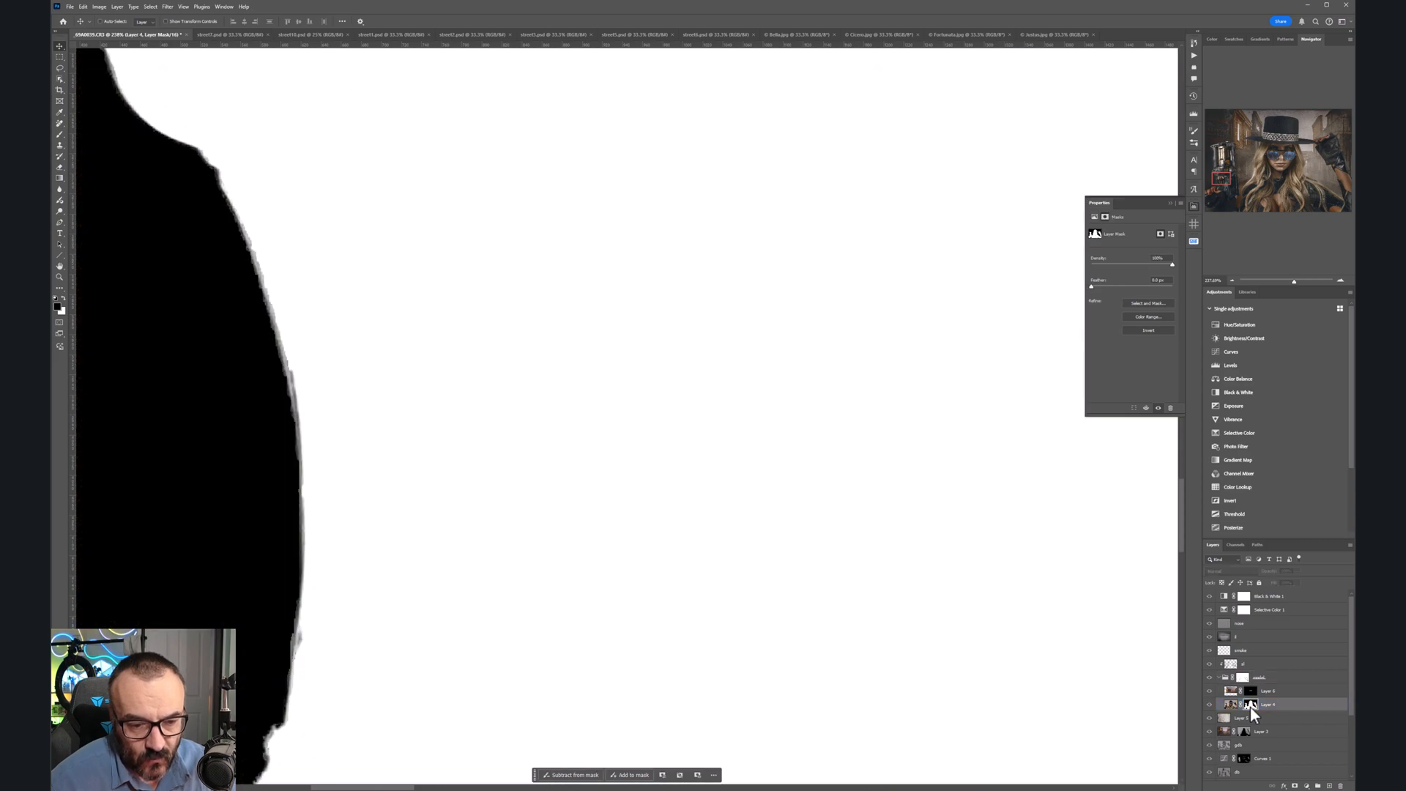
left_click(1250, 707, "alt")
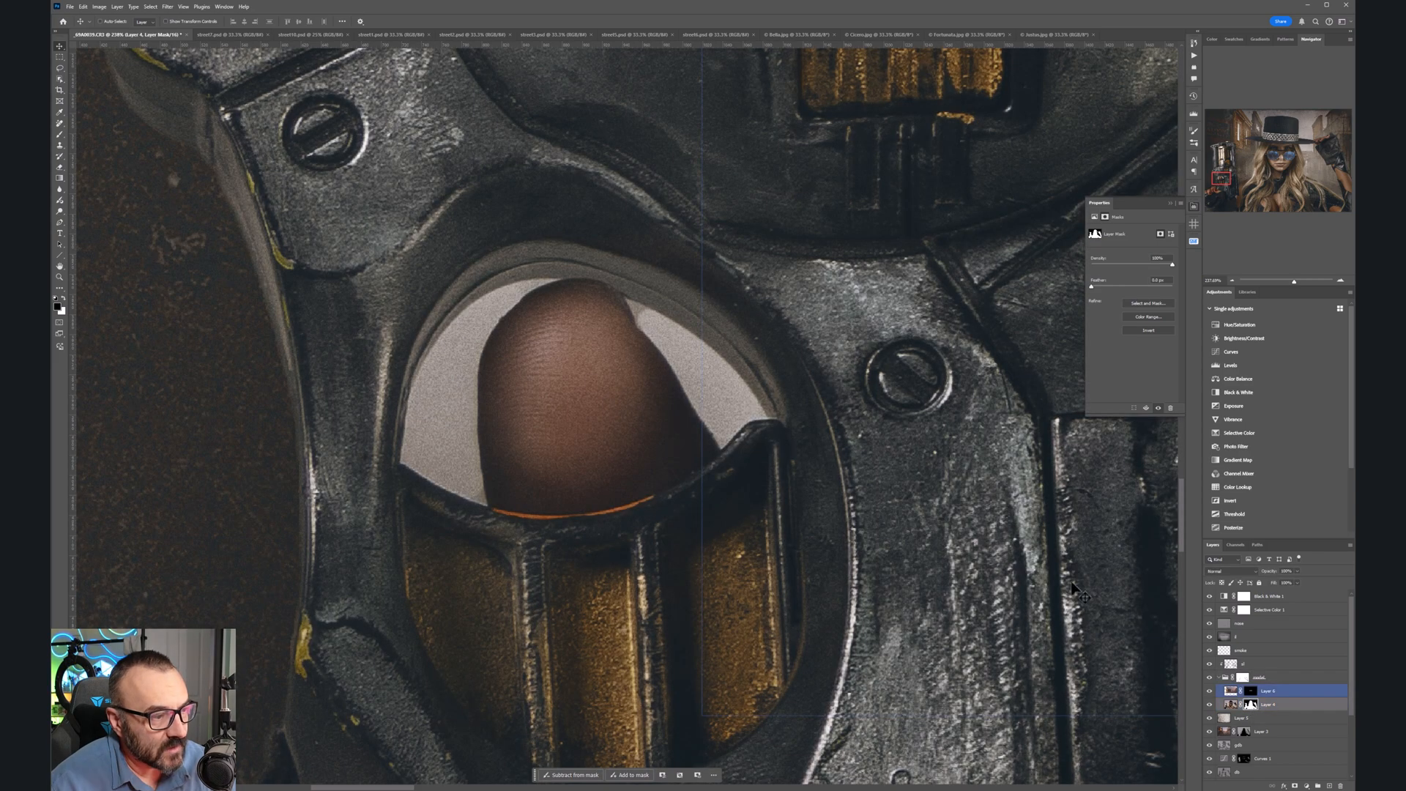
Step: Set up the Brush tool with the Hard Round tip for painting black on Layer 4's mask
left_click(58, 135)
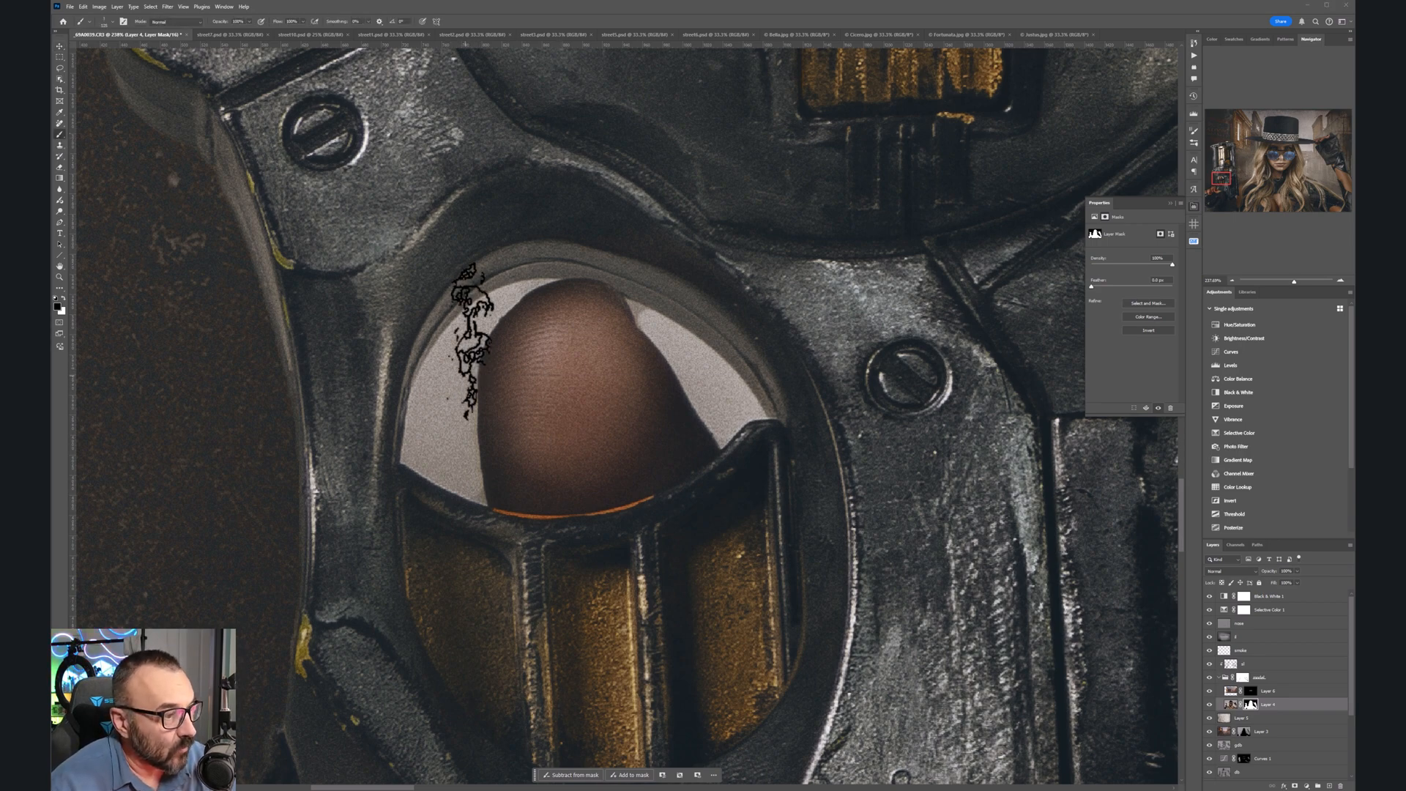
right_click(477, 377)
left_click(519, 449)
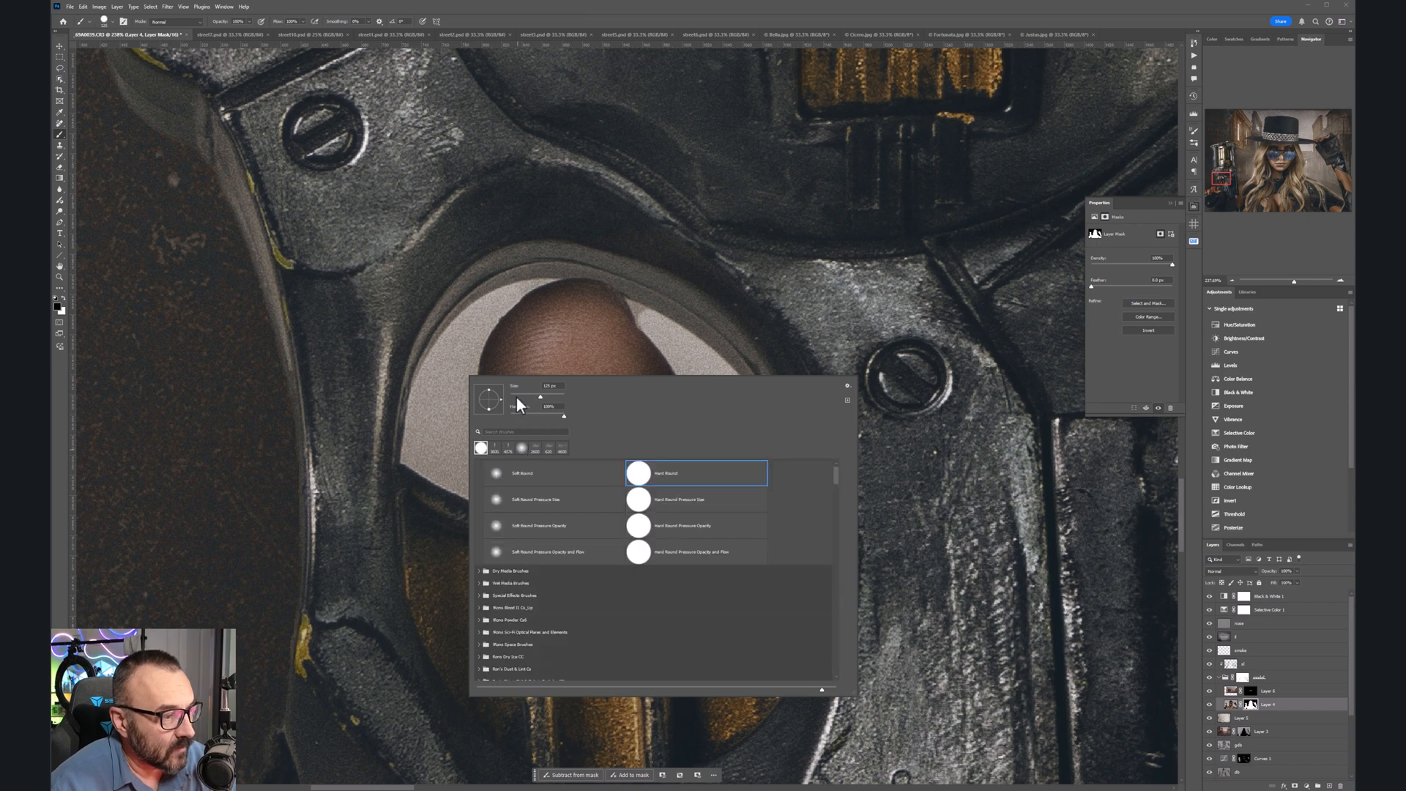
key("Return")
Step: Mask out the light backdrop on both sides of the fingertip inside the gun's round opening, using a smaller brush along the edges
left_click(444, 389)
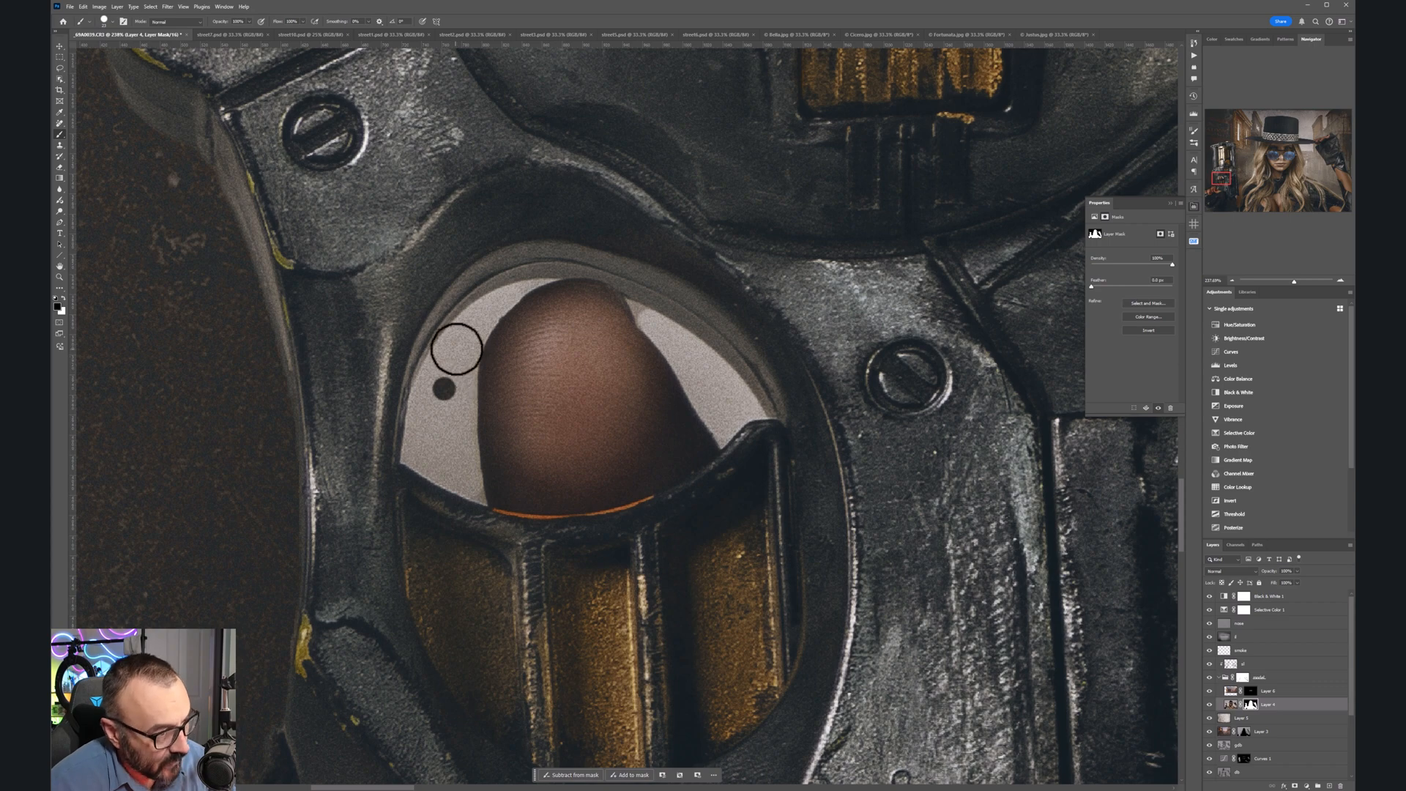
mouse_move(480, 318)
left_mouse_down()
mouse_move(429, 373)
mouse_move(412, 454)
mouse_move(469, 487)
mouse_move(455, 406)
mouse_move(444, 440)
mouse_move(434, 403)
mouse_move(470, 334)
mouse_move(473, 452)
left_mouse_up()
key("bracketleft")
key("bracketleft")
key("bracketleft")
key("bracketleft")
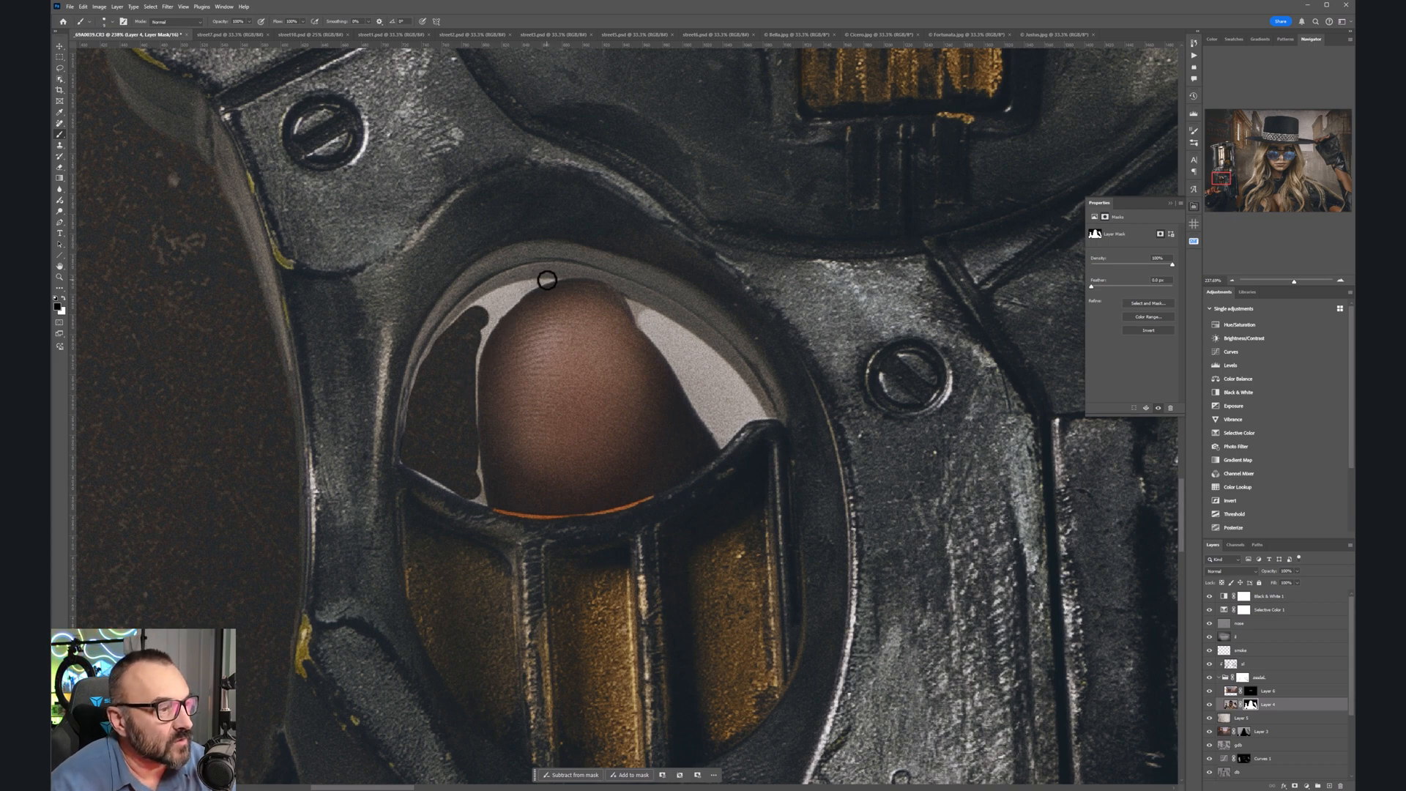
left_click_drag(545, 281, 451, 324)
mouse_move(554, 279)
left_mouse_down()
mouse_move(495, 314)
mouse_move(539, 282)
mouse_move(492, 320)
mouse_move(499, 310)
mouse_move(511, 300)
mouse_move(477, 358)
mouse_move(499, 298)
mouse_move(474, 323)
mouse_move(476, 341)
mouse_move(486, 311)
mouse_move(483, 501)
mouse_move(407, 463)
mouse_move(486, 506)
left_mouse_up()
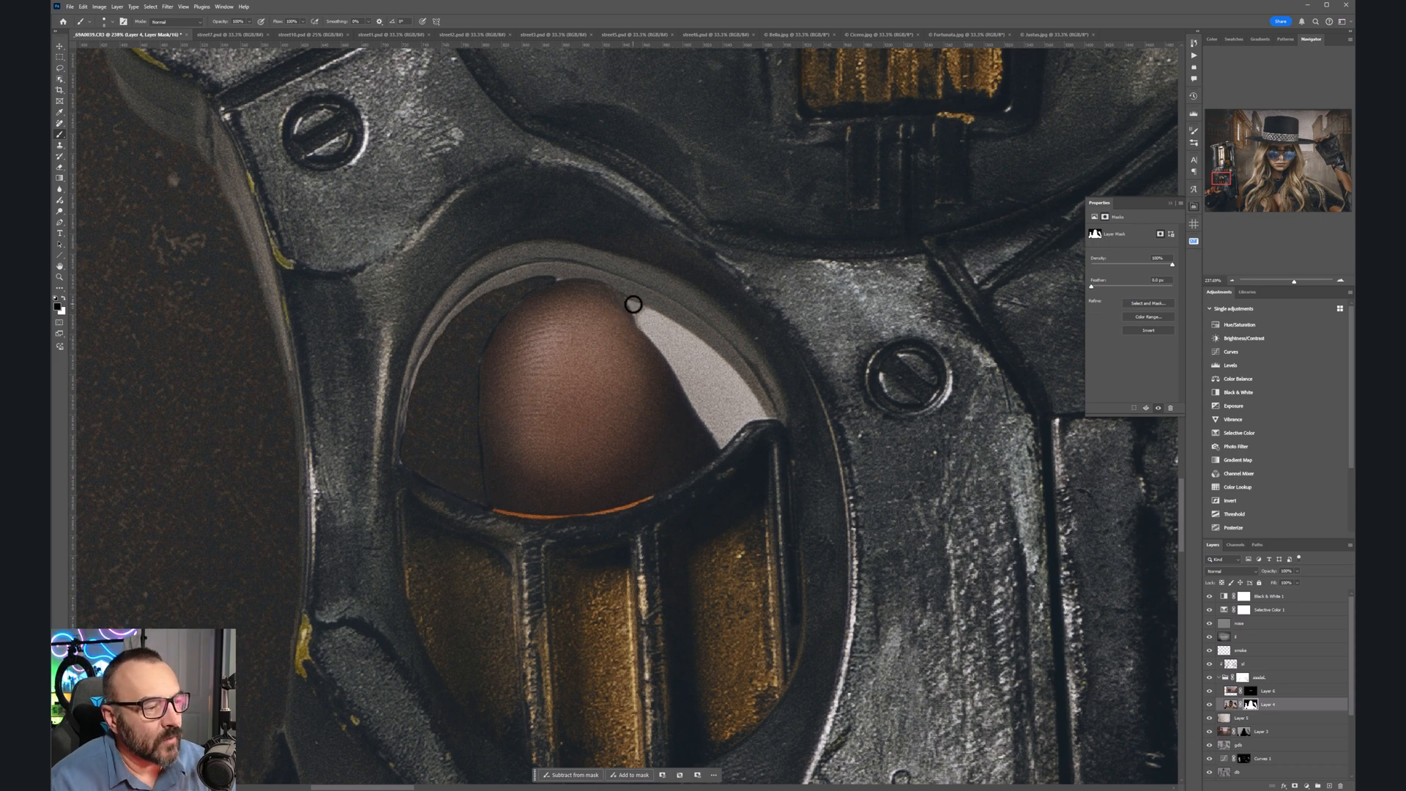
mouse_move(629, 303)
left_mouse_down()
mouse_move(719, 449)
mouse_move(763, 408)
mouse_move(697, 331)
mouse_move(632, 301)
mouse_move(731, 370)
mouse_move(641, 313)
mouse_move(689, 356)
mouse_move(657, 318)
mouse_move(708, 354)
mouse_move(679, 331)
mouse_move(694, 386)
mouse_move(676, 345)
mouse_move(741, 392)
mouse_move(746, 403)
mouse_move(719, 388)
mouse_move(708, 407)
mouse_move(695, 387)
mouse_move(733, 412)
mouse_move(719, 436)
mouse_move(689, 399)
mouse_move(752, 409)
left_mouse_up()
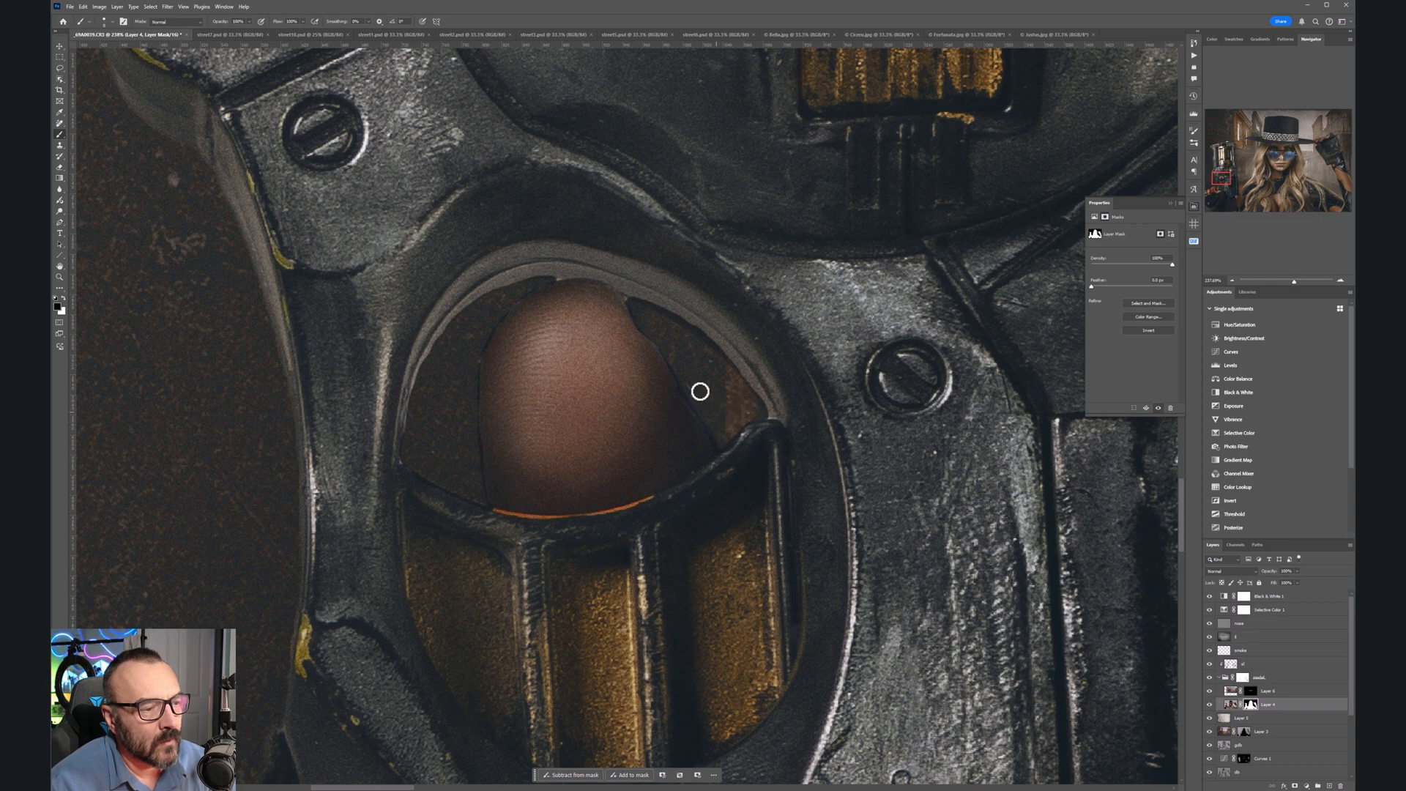
Step: Mask out the pale leftover patch between the lower end of the gun and the woman's arm with a larger brush
scroll(702, 390, "down", 10)
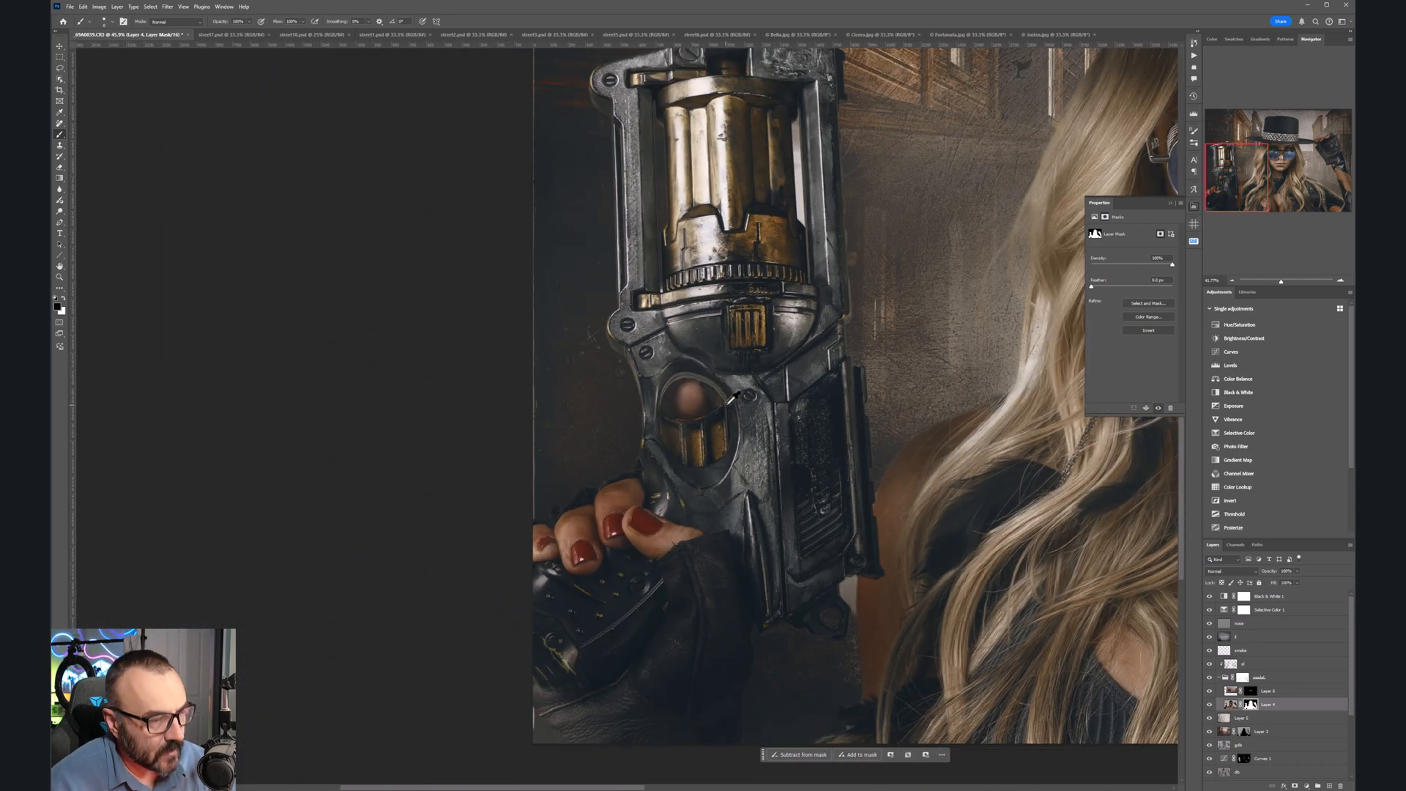
scroll(854, 440, "up", 8)
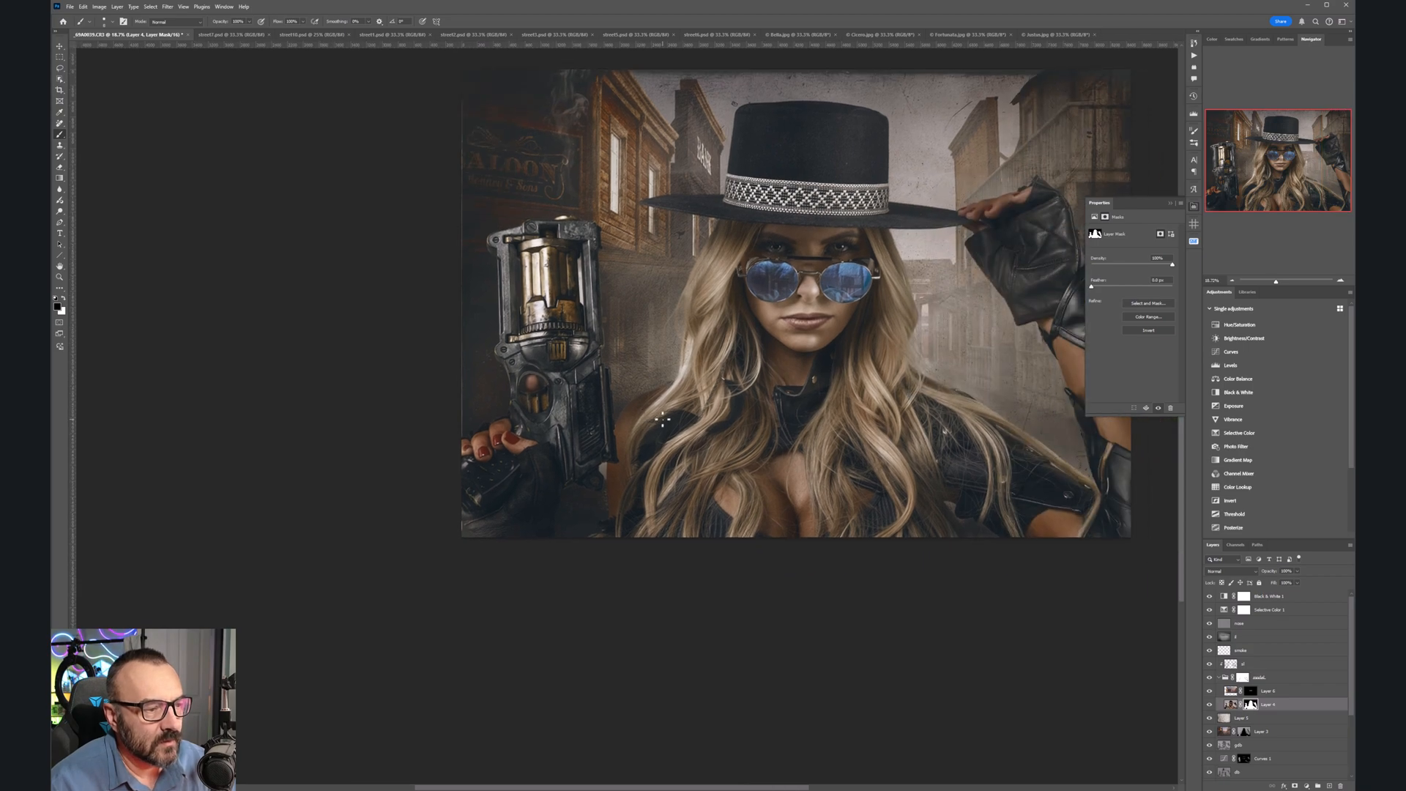
scroll(602, 450, "up", 3)
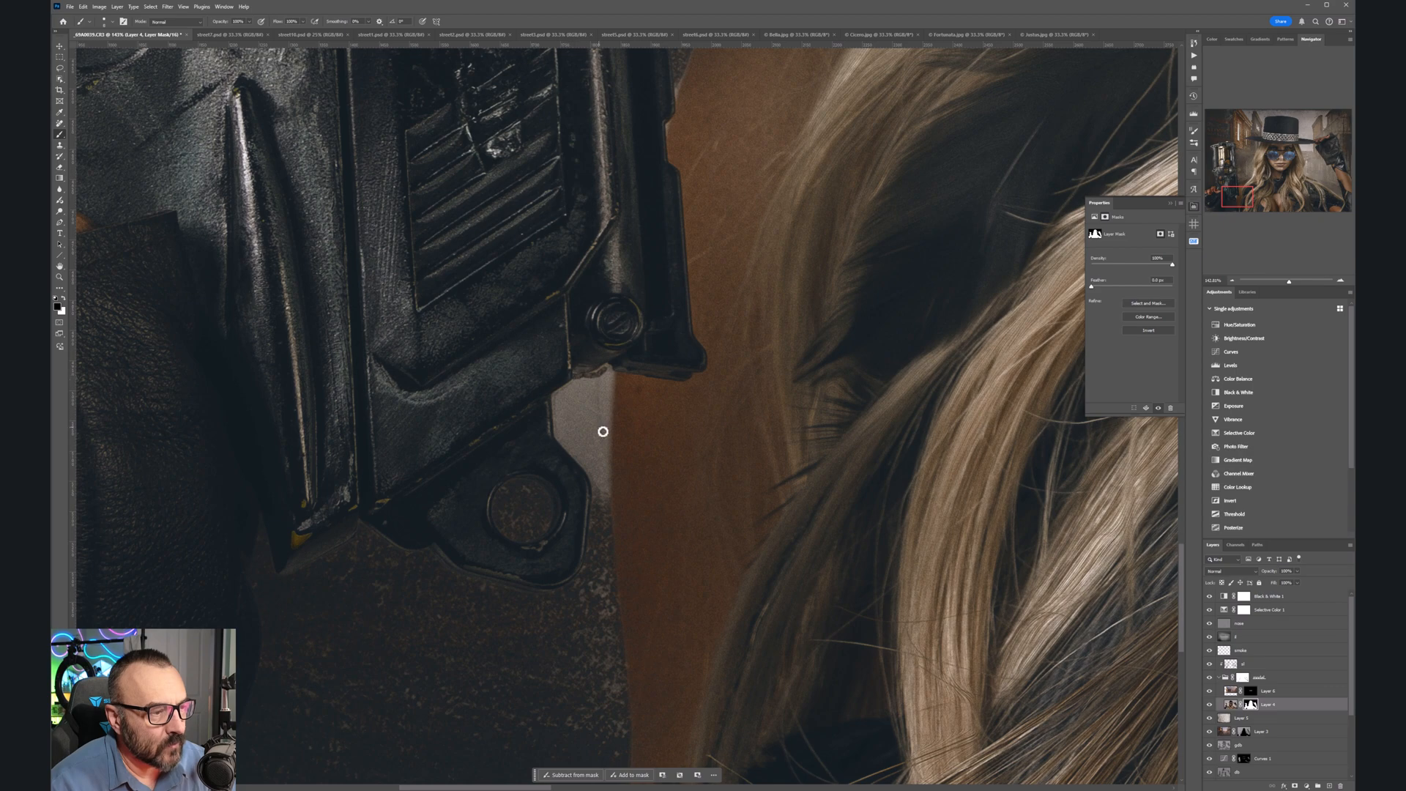
key("bracketright")
key("bracketright")
key("bracketright")
mouse_move(603, 373)
left_mouse_down()
mouse_move(603, 494)
mouse_move(558, 429)
mouse_move(580, 389)
mouse_move(557, 409)
mouse_move(600, 382)
mouse_move(576, 422)
mouse_move(589, 440)
mouse_move(600, 397)
mouse_move(605, 628)
mouse_move(594, 350)
left_mouse_up()
Step: Examine the hair and jacket along the portrait's lower edge, and the rest of the cutout, for leftover backdrop
scroll(590, 359, "down", 8)
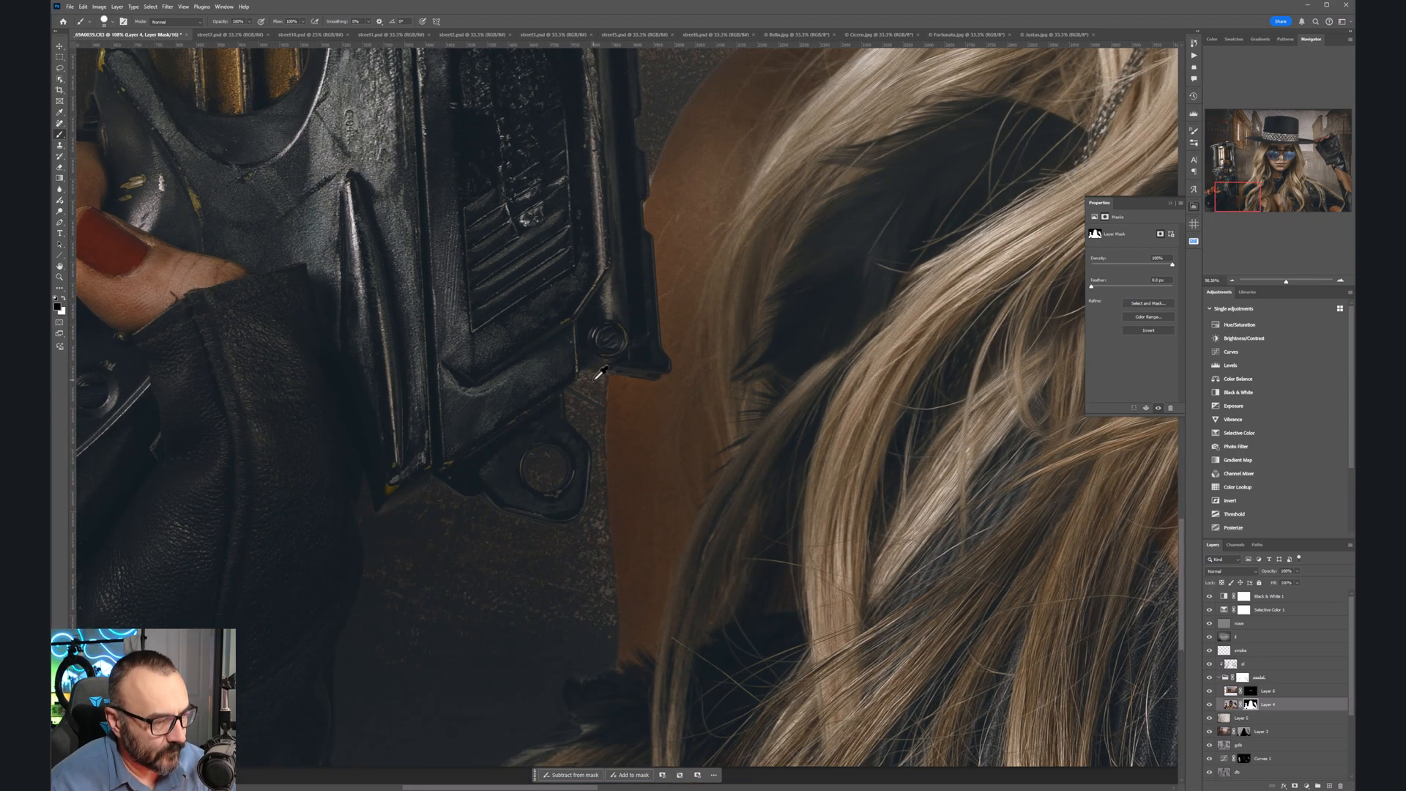
left_click_drag(878, 364, 473, 268)
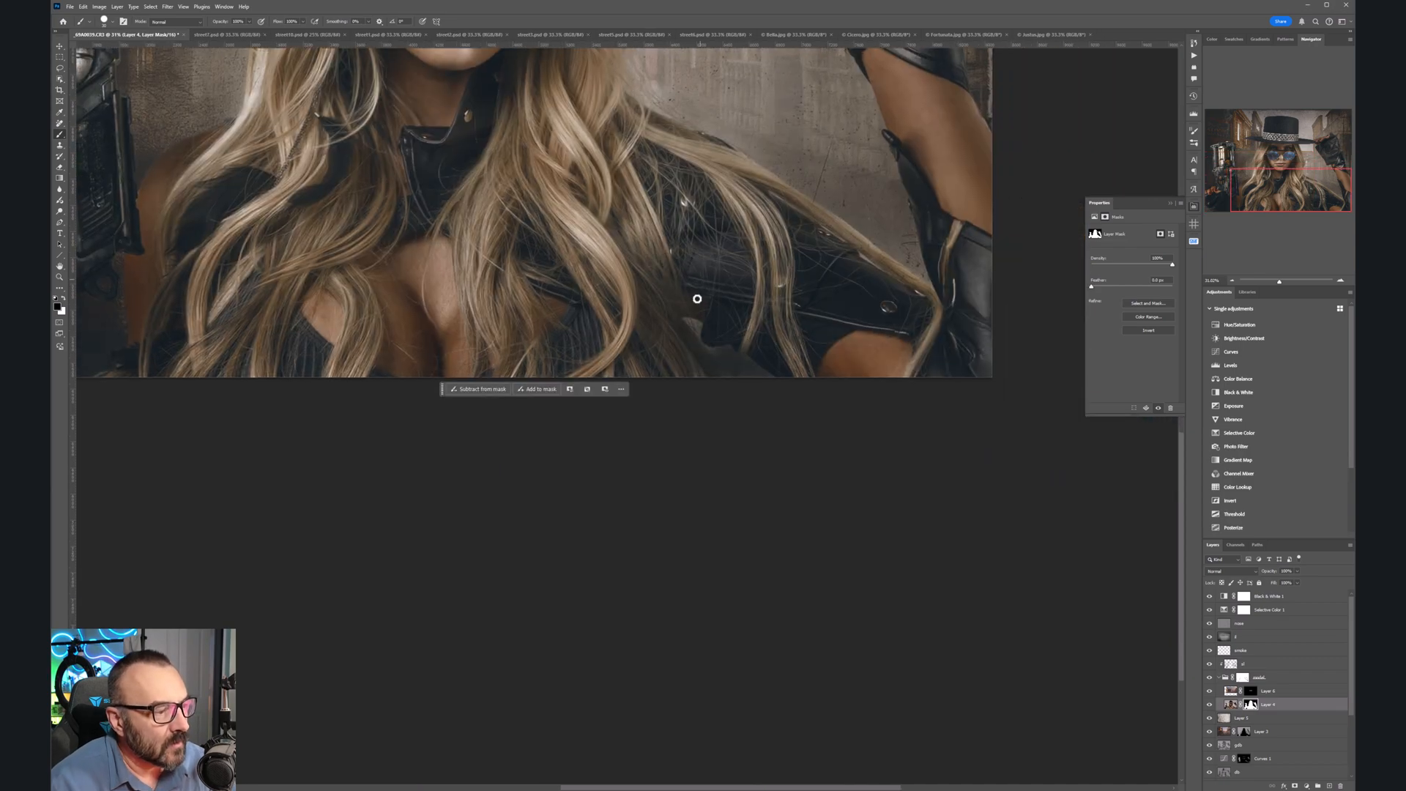
scroll(699, 284, "up", 7)
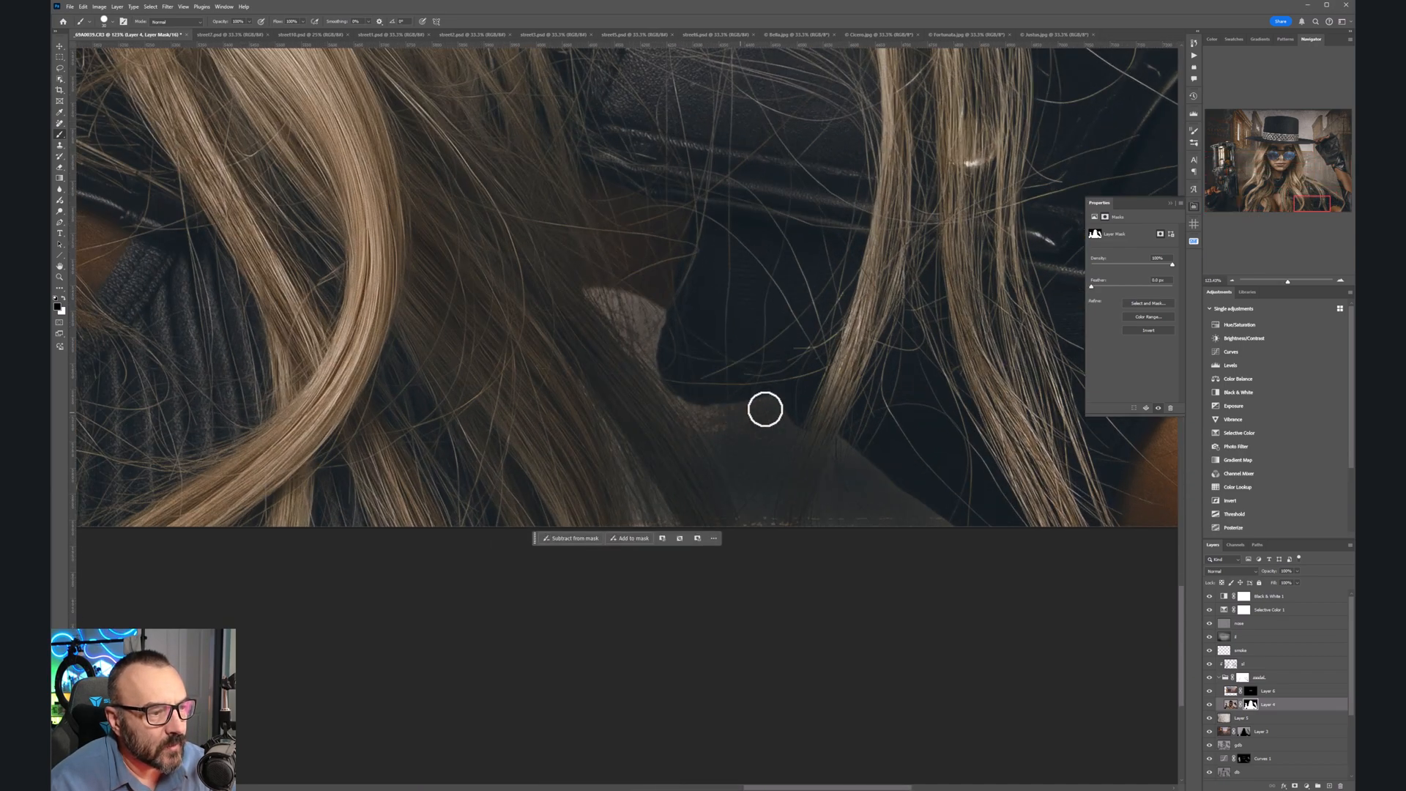
scroll(710, 380, "down", 3)
scroll(678, 381, "down", 5)
left_click_drag(657, 271, 736, 324)
scroll(735, 320, "up", 9)
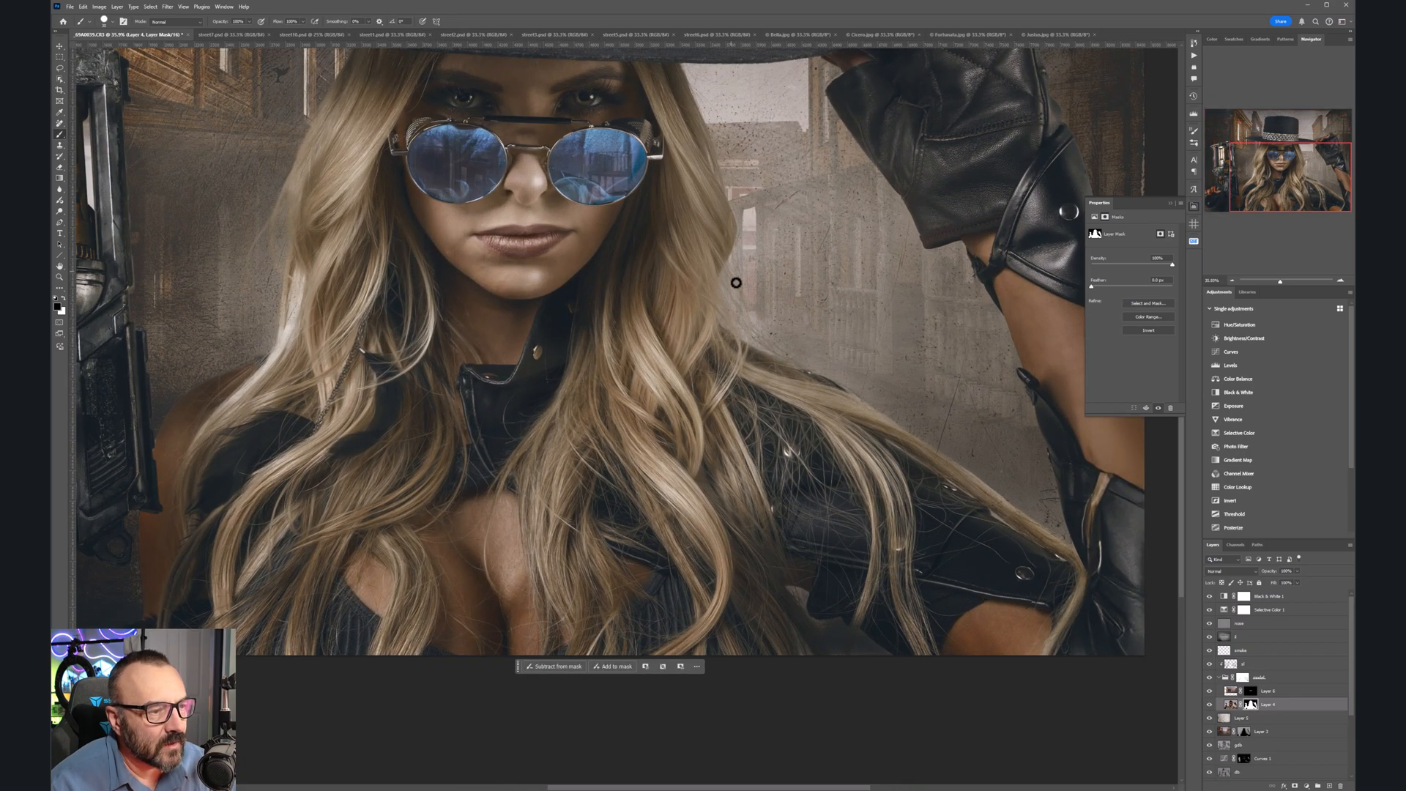
left_click_drag(564, 344, 851, 400)
left_click_drag(631, 328, 728, 459)
Step: Mask out the bright gap between the gun's brass cylinder and its frame with straight strokes, refining the edges with a smaller brush
scroll(482, 396, "up", 6)
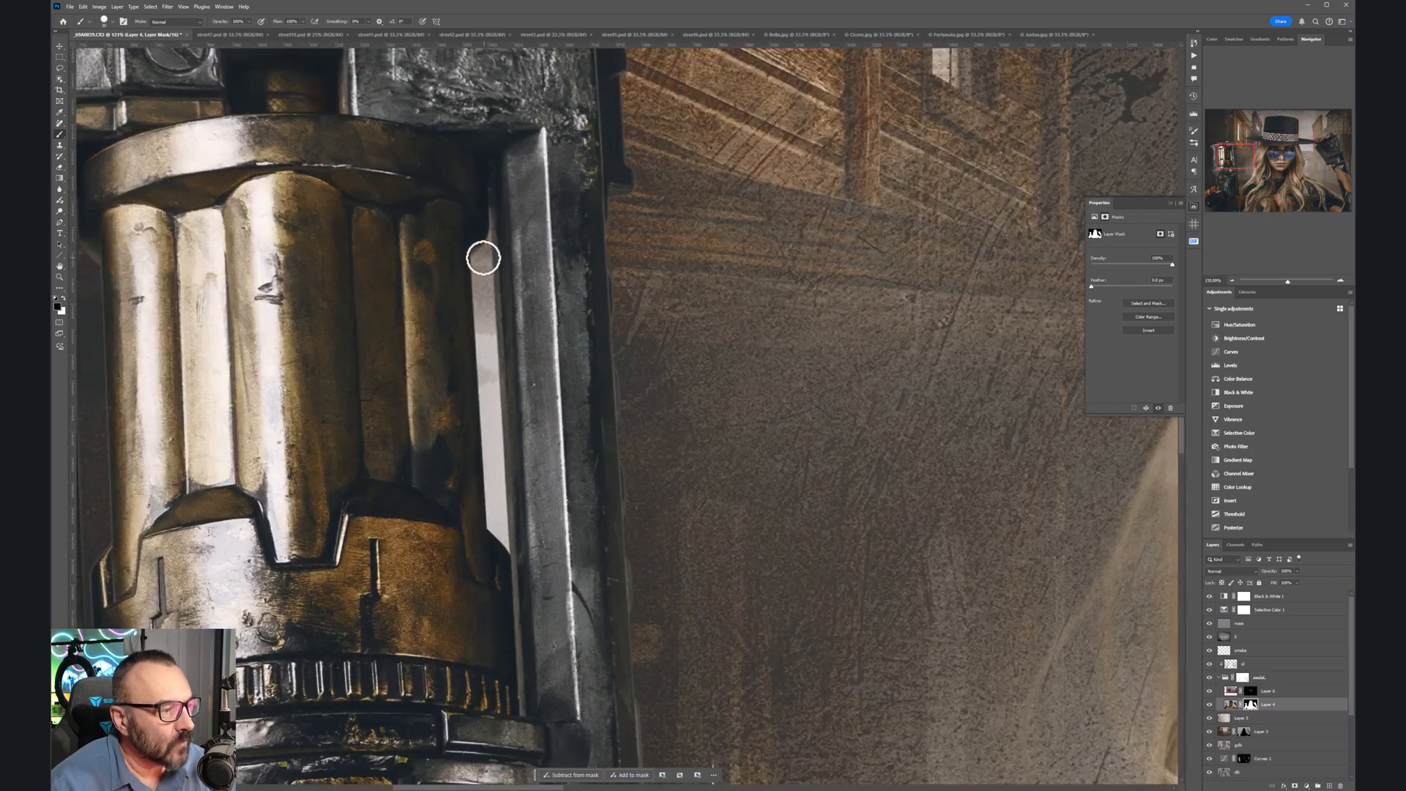
mouse_move(487, 295)
left_mouse_down()
mouse_move(491, 335)
mouse_move(483, 256)
left_mouse_up()
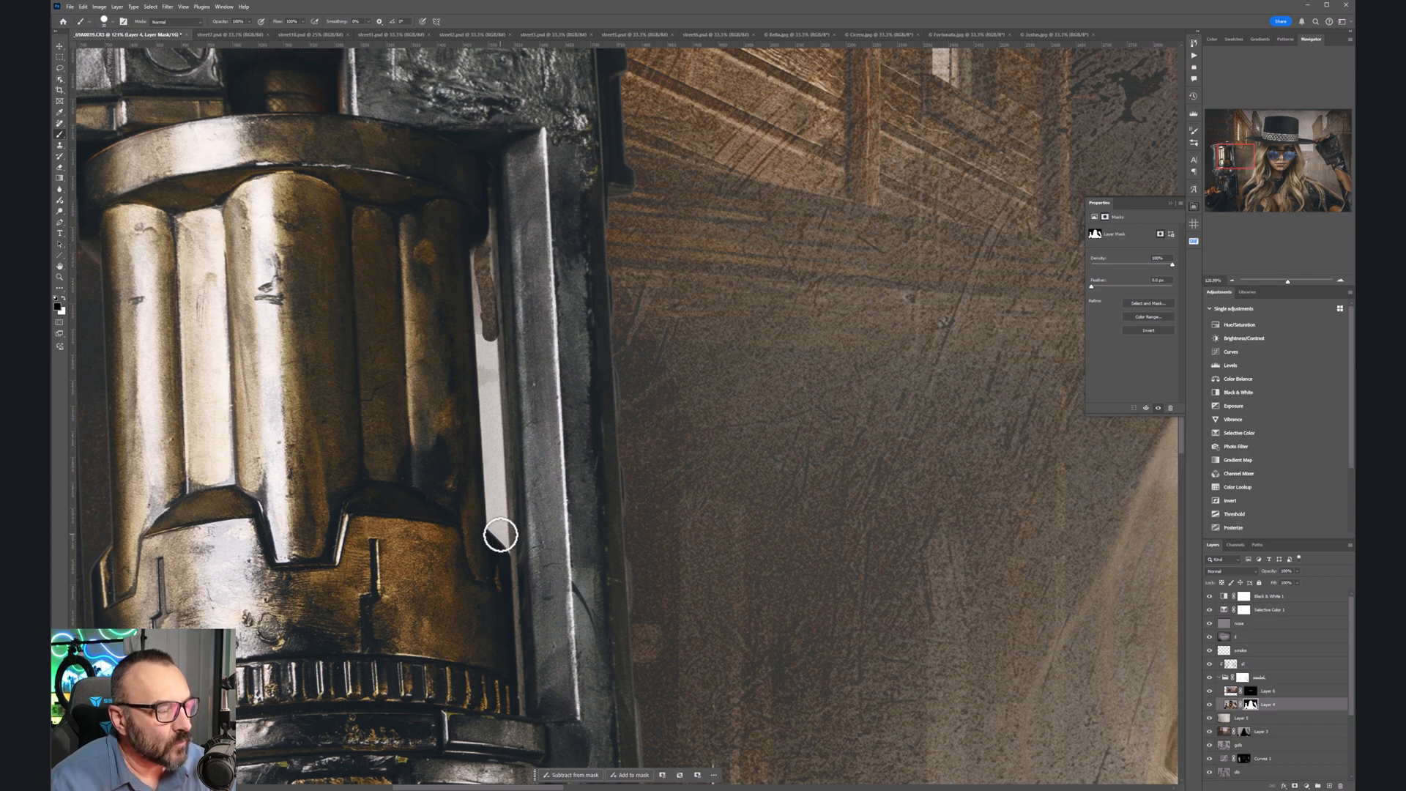
left_click(501, 536, "shift")
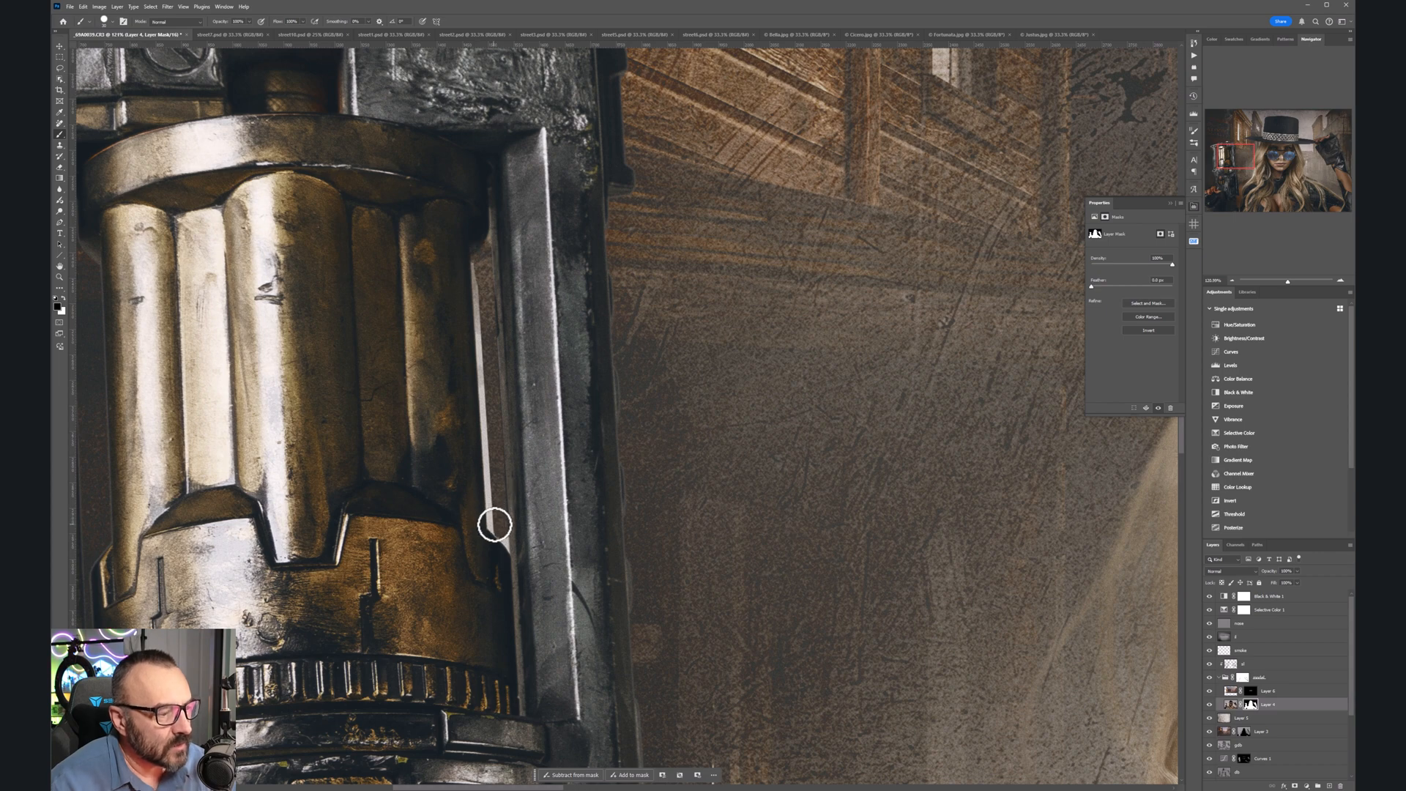
left_click(493, 531, "shift")
key("bracketleft")
key("bracketleft")
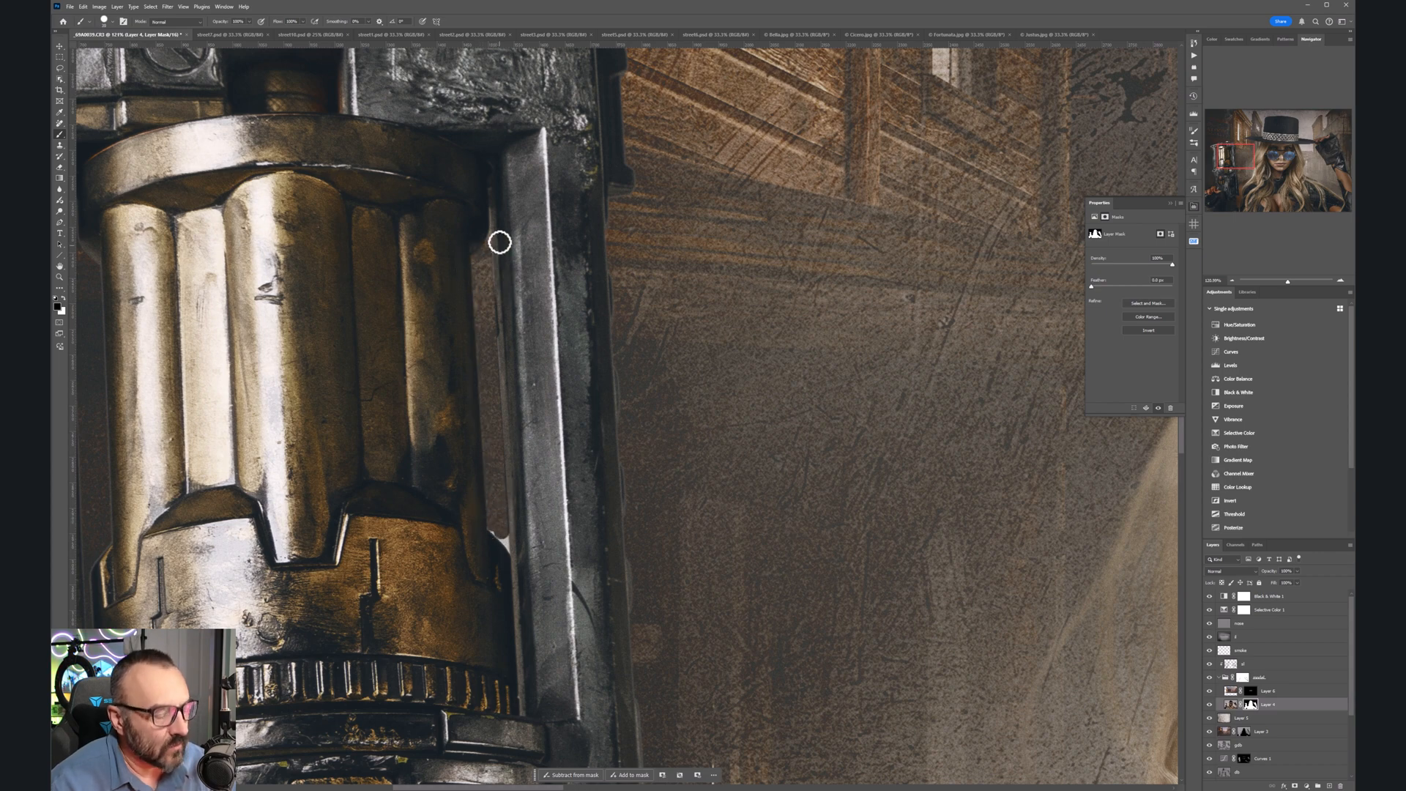
left_click_drag(492, 229, 487, 301)
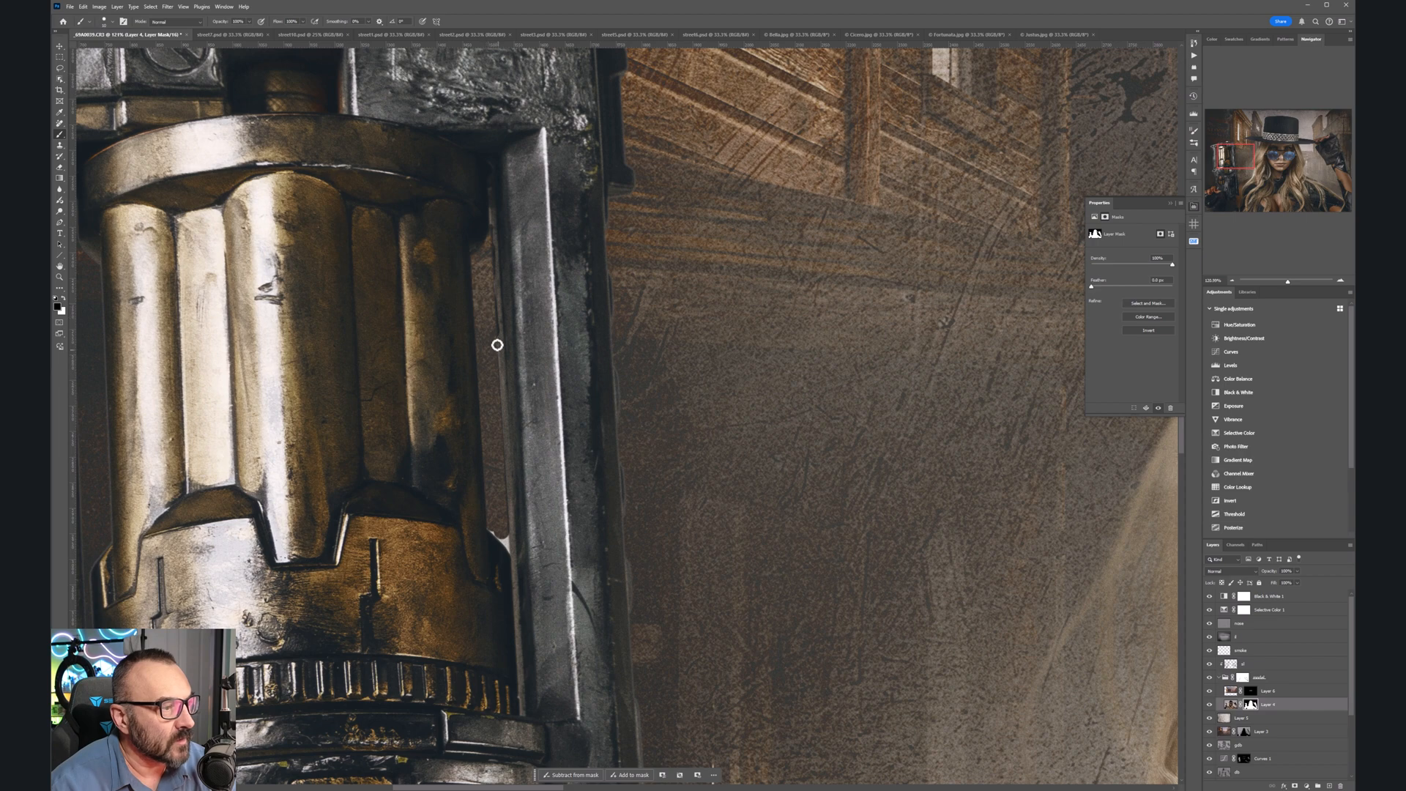
left_click_drag(491, 531, 506, 541)
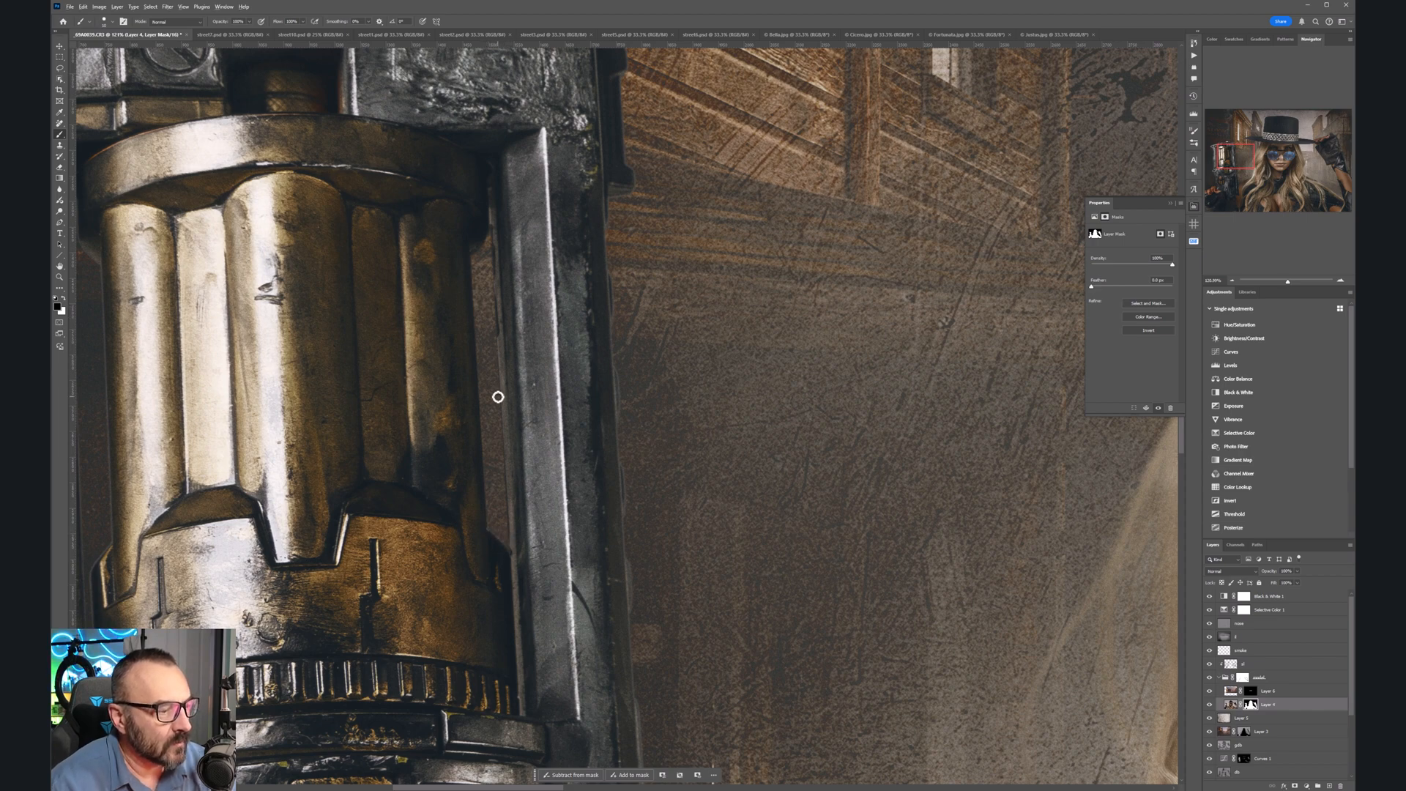
Step: Add a black text line above the Black & White layer with the photographer's full name followed by "Fine Art Photography"
scroll(497, 397, "down", 3)
scroll(506, 390, "down", 5)
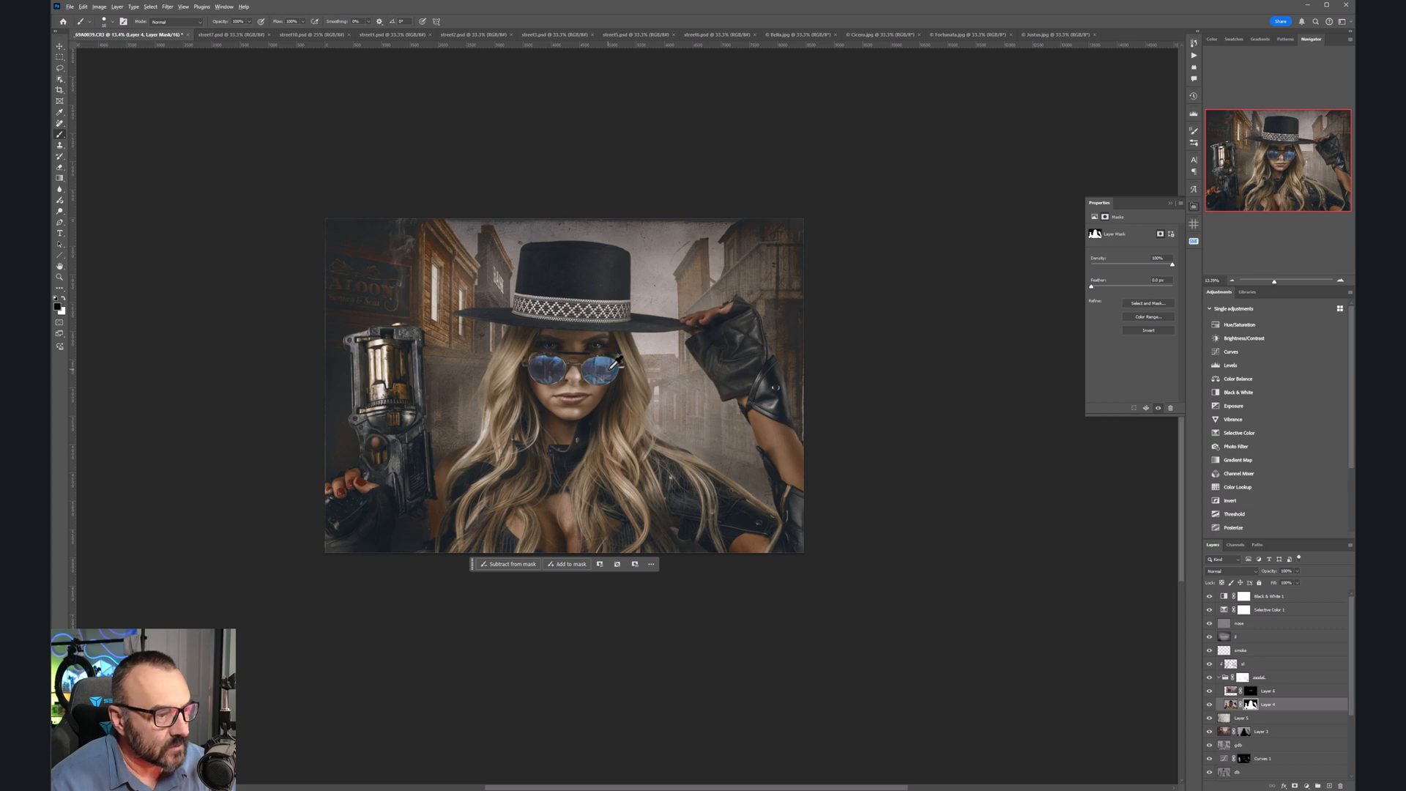
scroll(609, 368, "down", 1)
left_click_drag(532, 407, 585, 417)
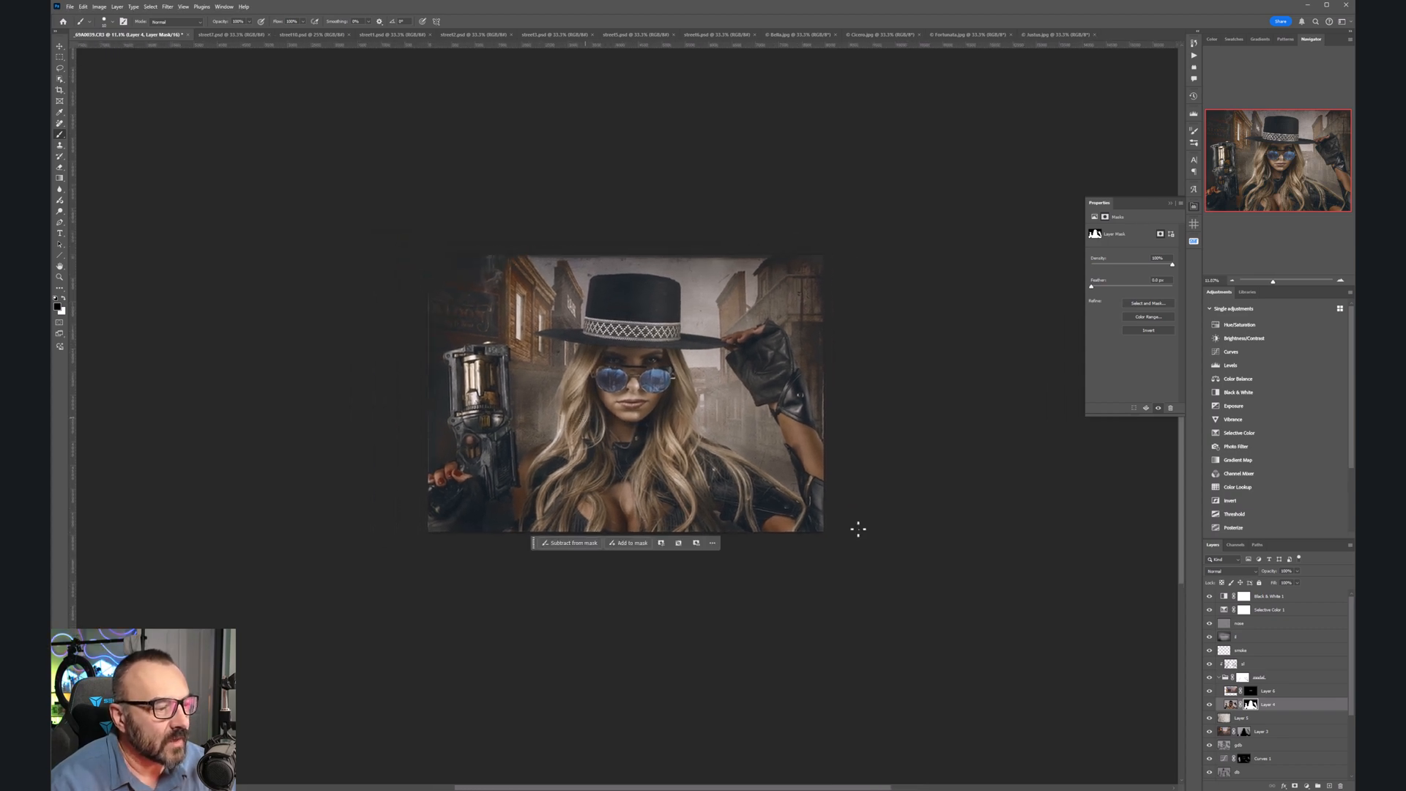
scroll(666, 448, "up", 1)
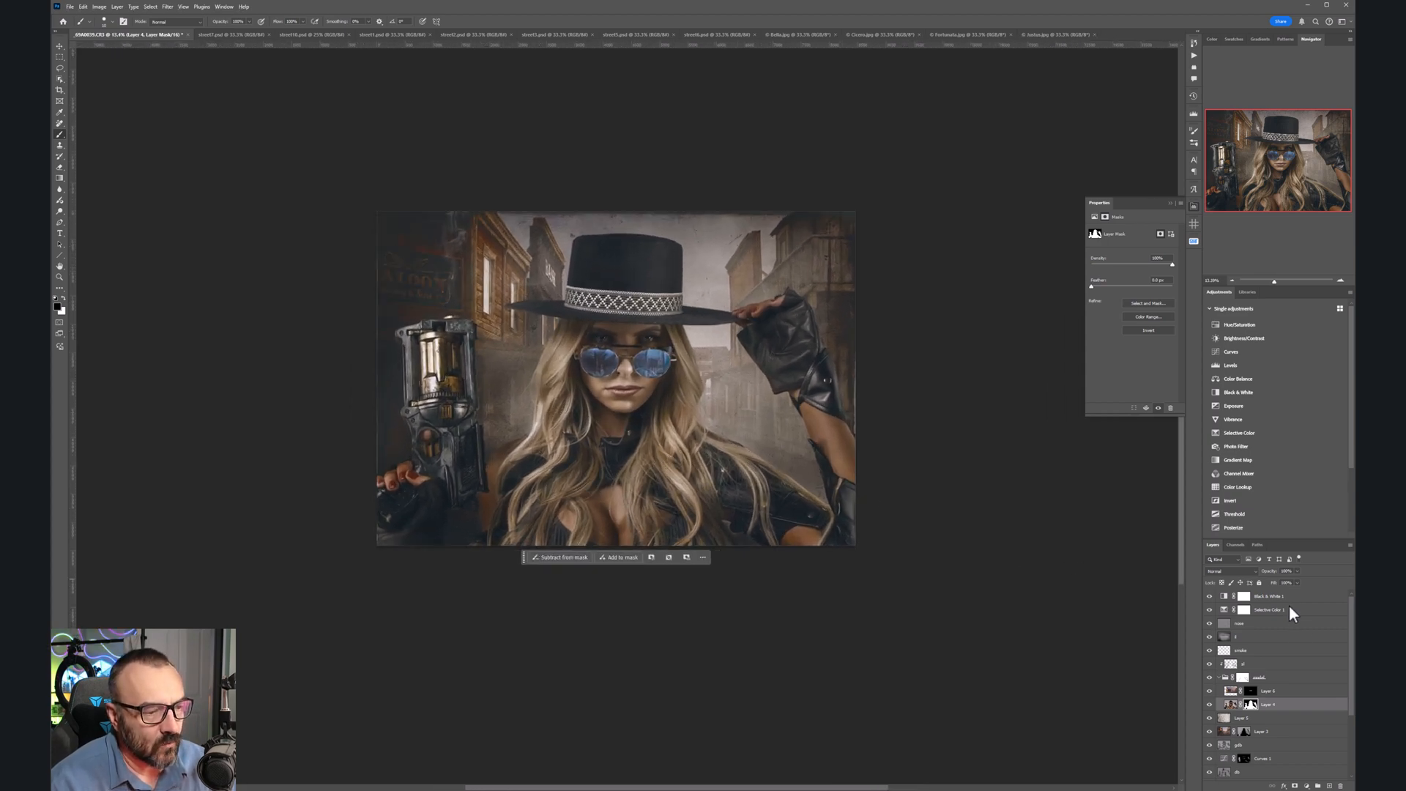
left_click(1325, 595)
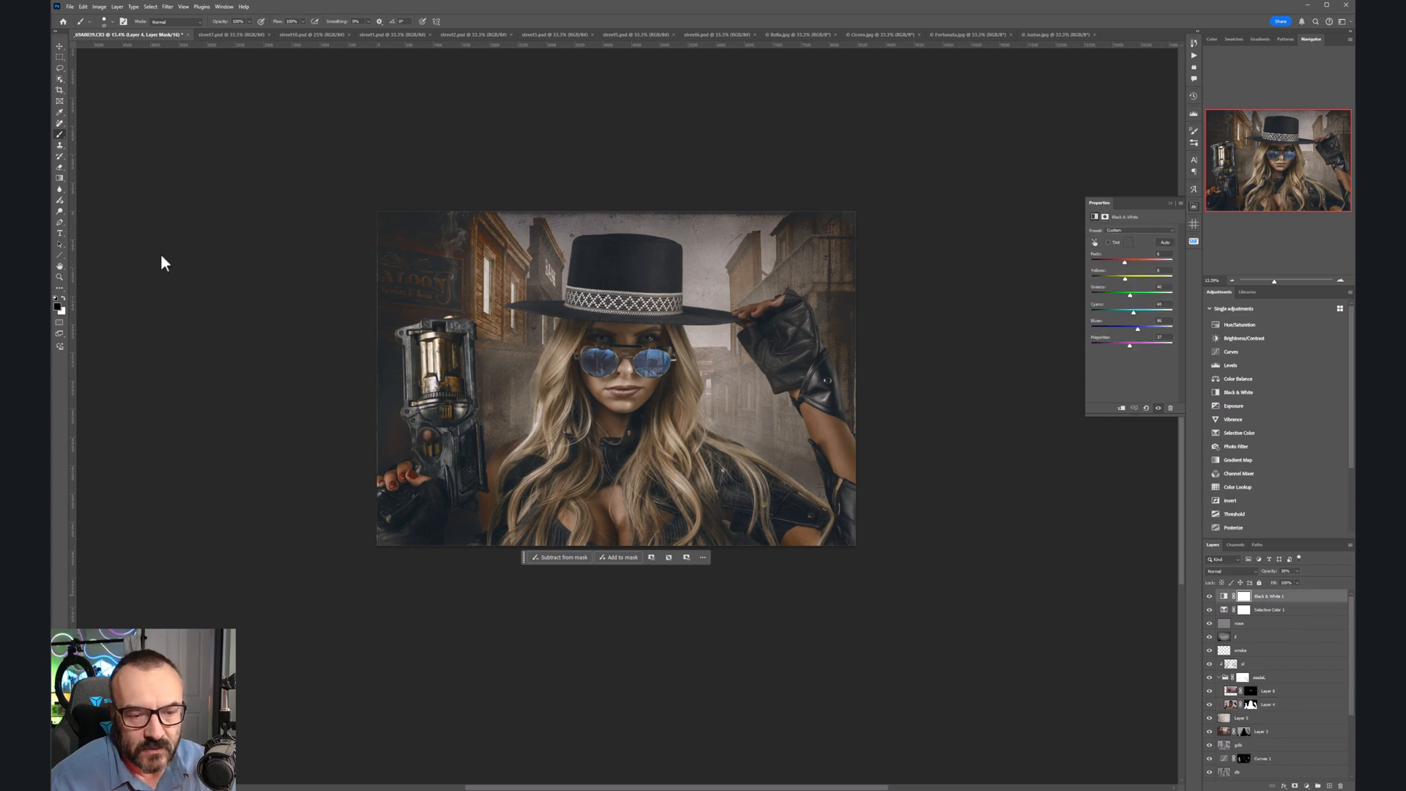
left_click(60, 233)
left_click(647, 475)
type("VLADIMIR CH")
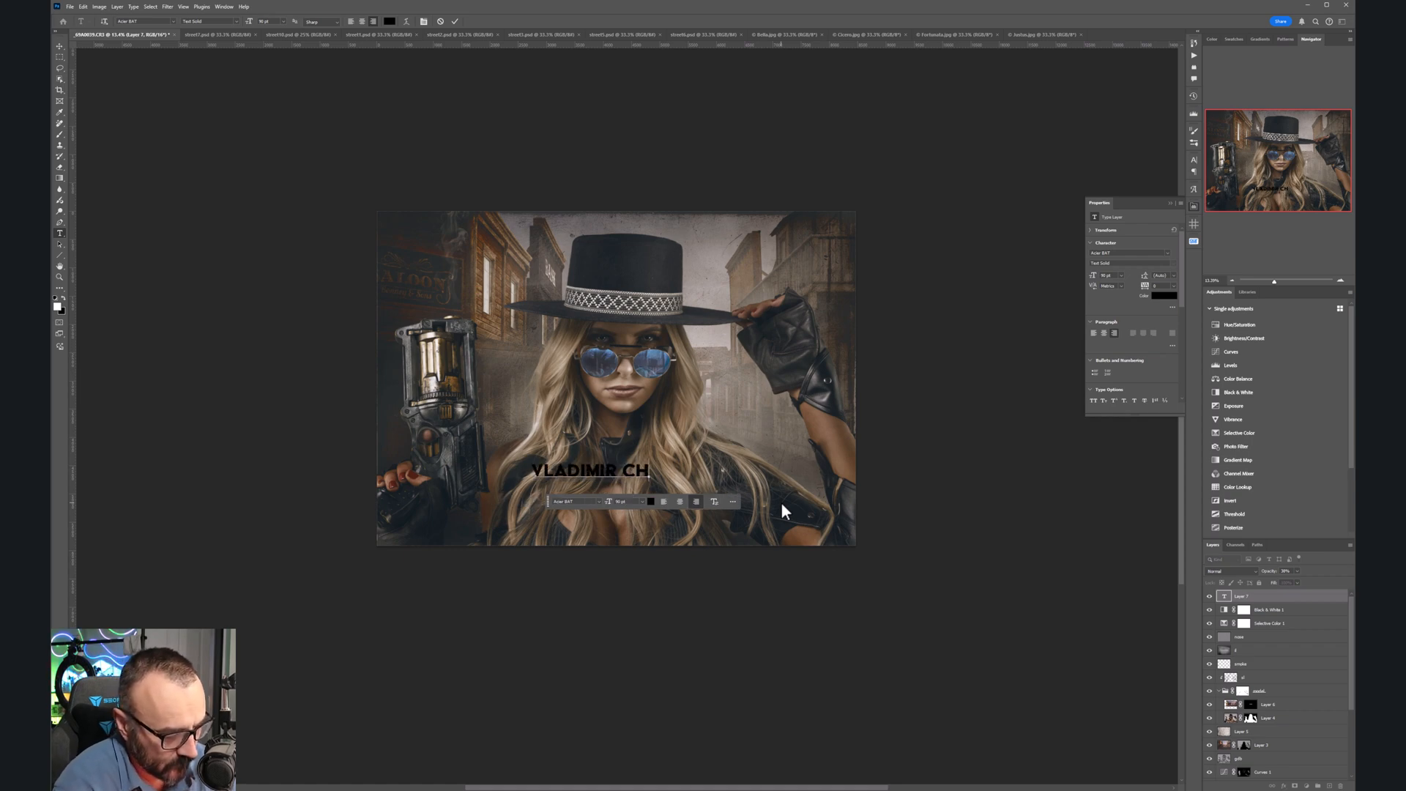
type("OPINE FINE")
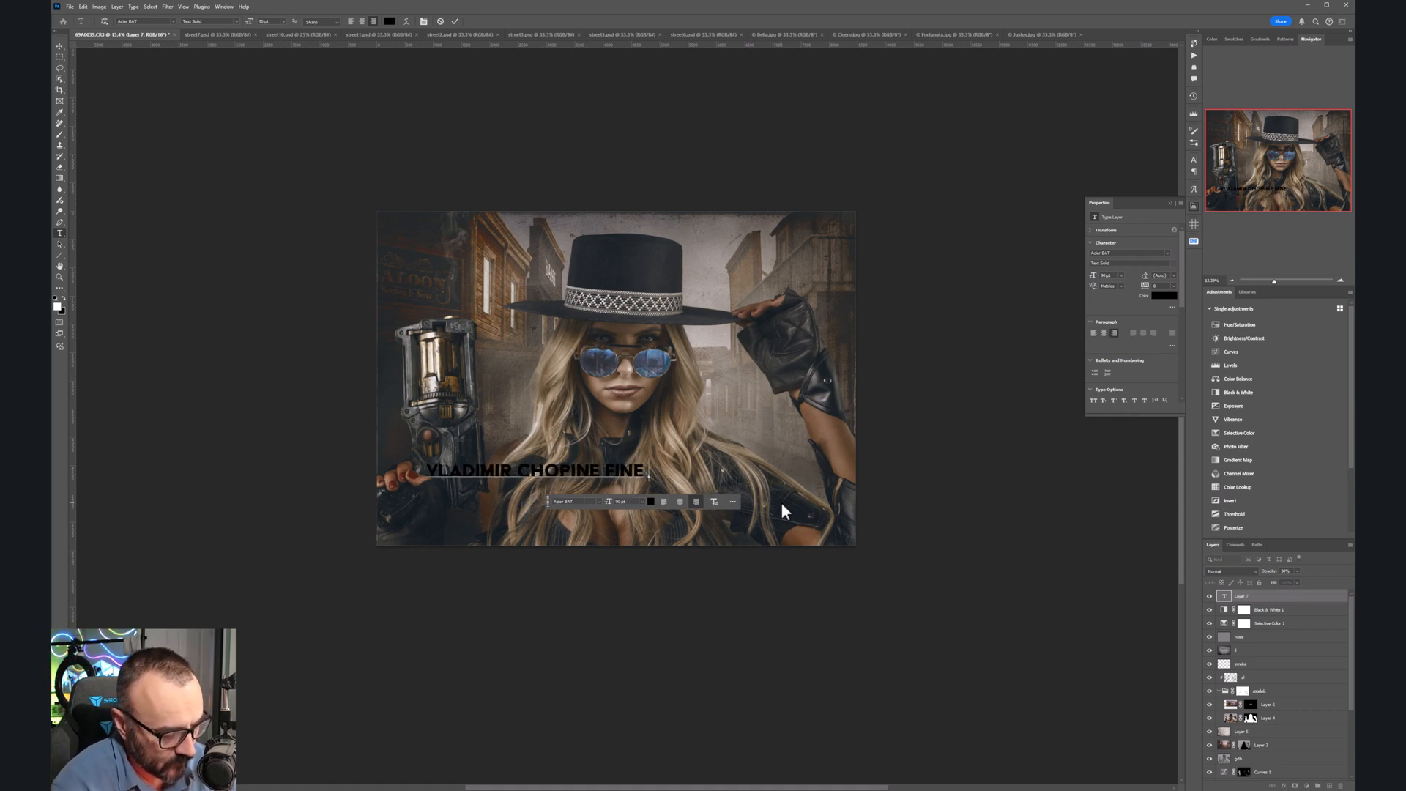
type(" ART PHOTOGRAPHY")
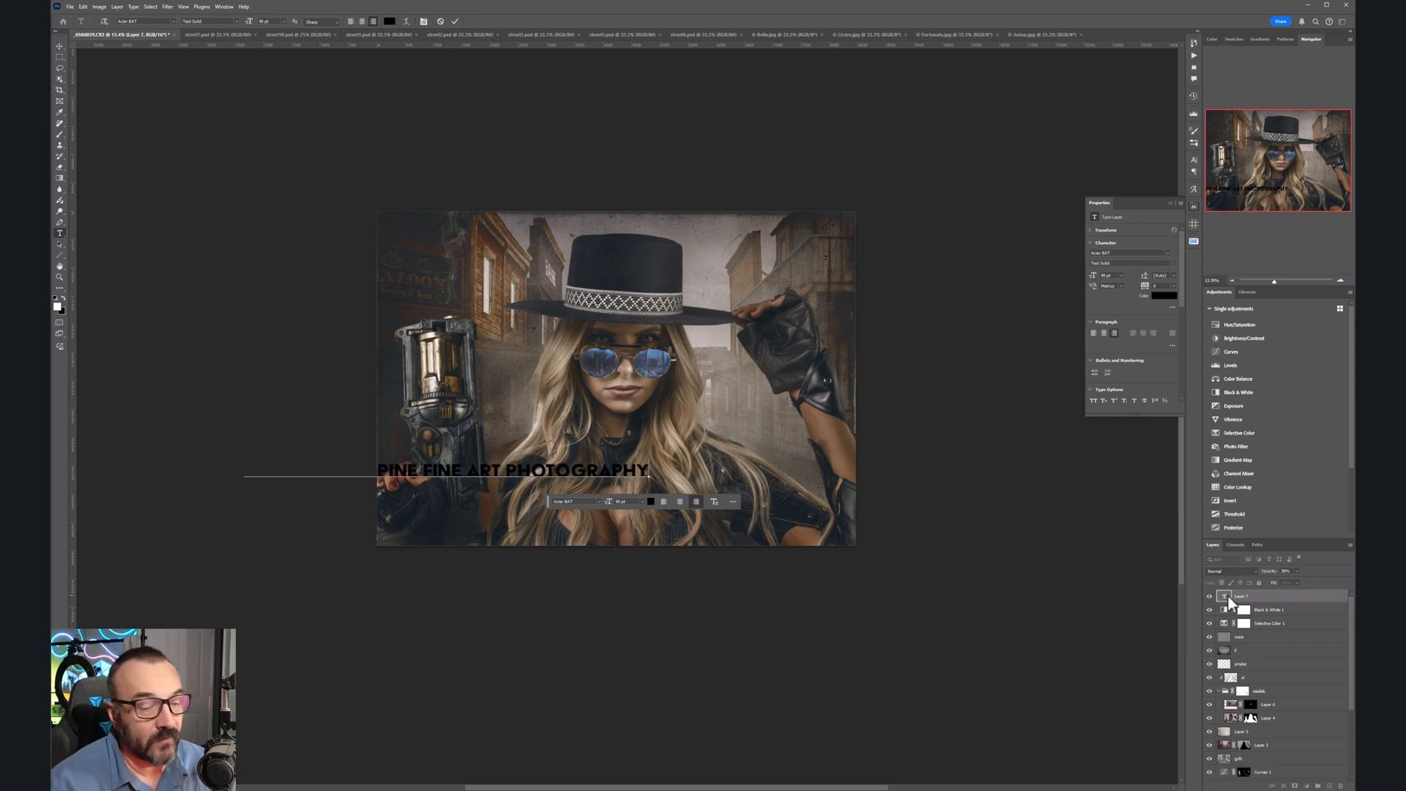
Step: Shrink the whole signature line to a small font size and move it into the image's lower-left corner
key("ctrl+a")
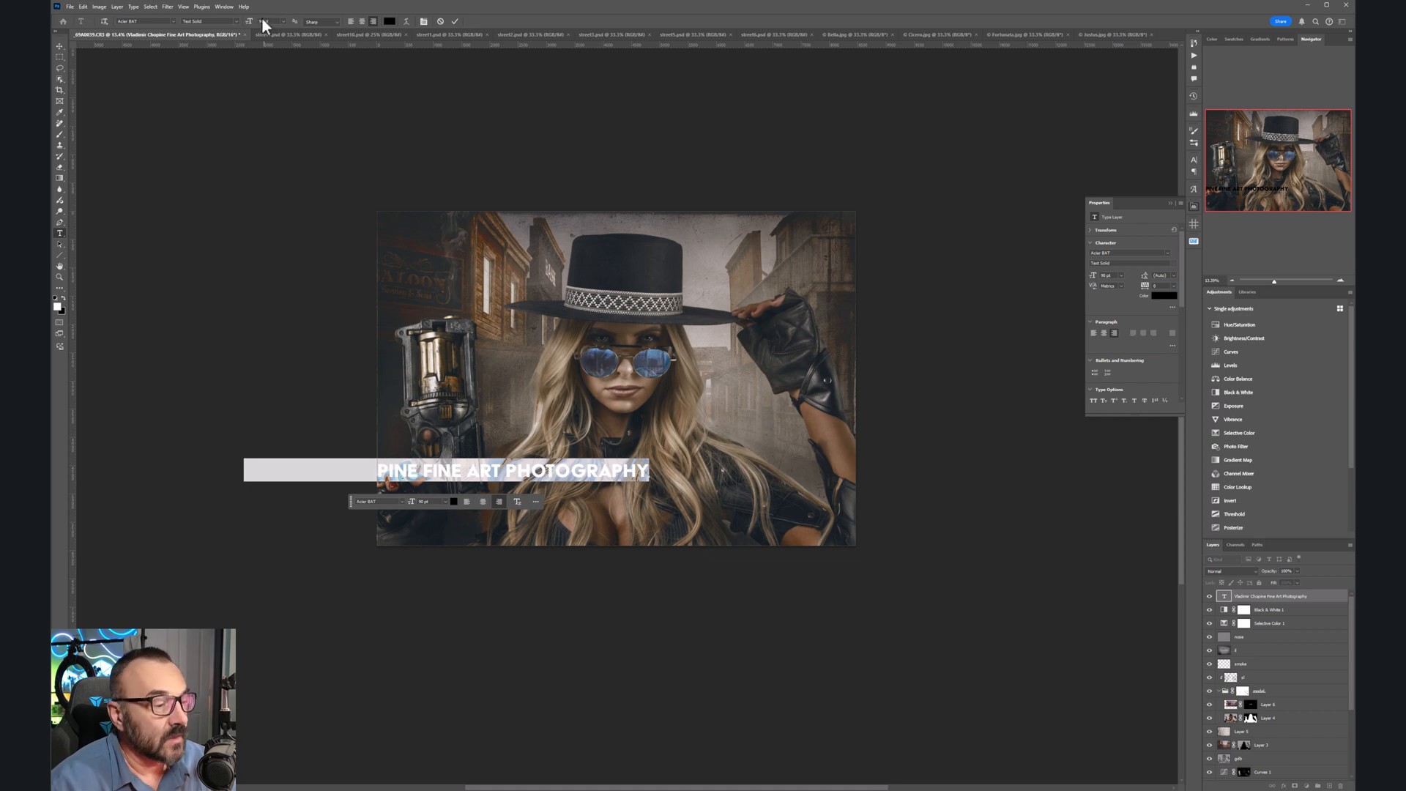
left_click_drag(249, 21, 229, 23)
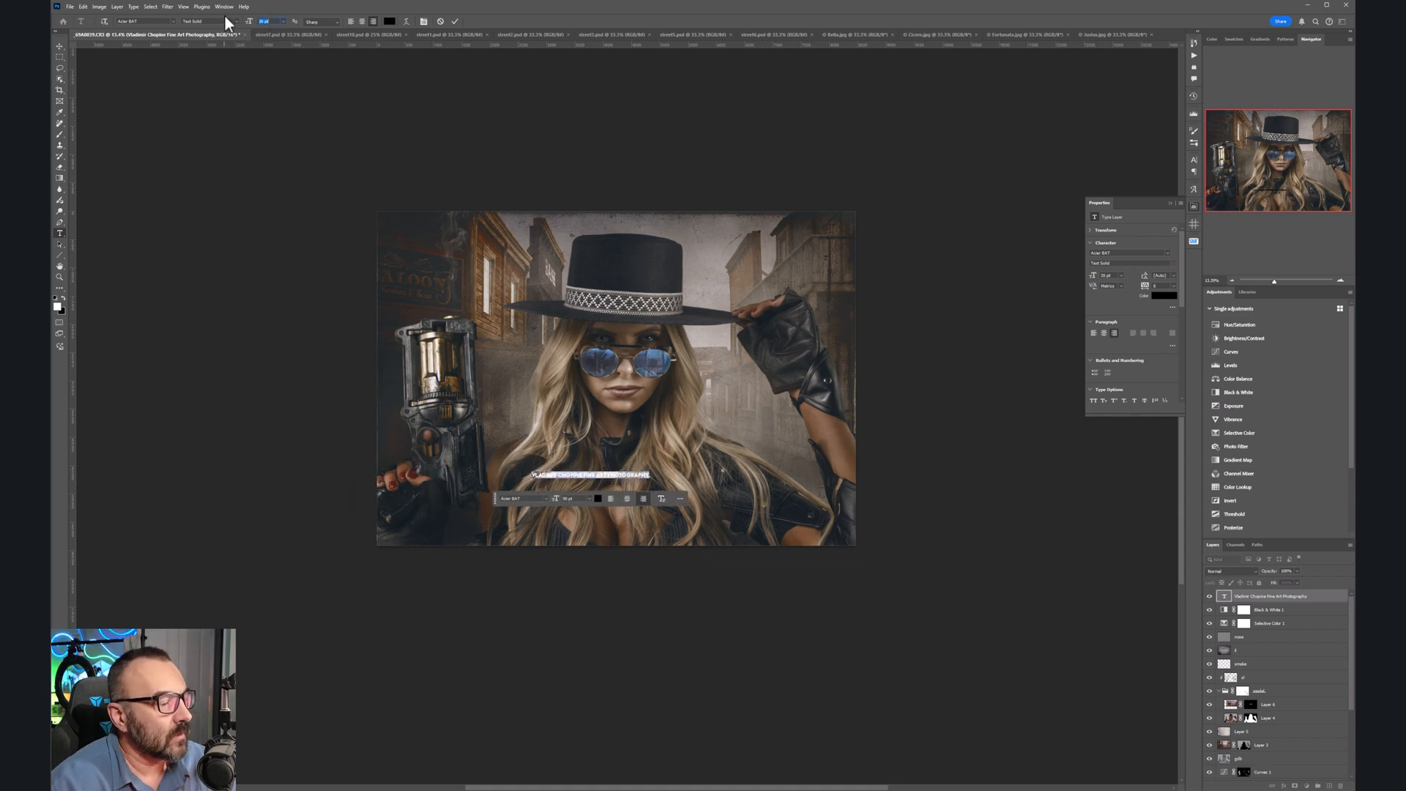
left_click(60, 45)
left_click(604, 480)
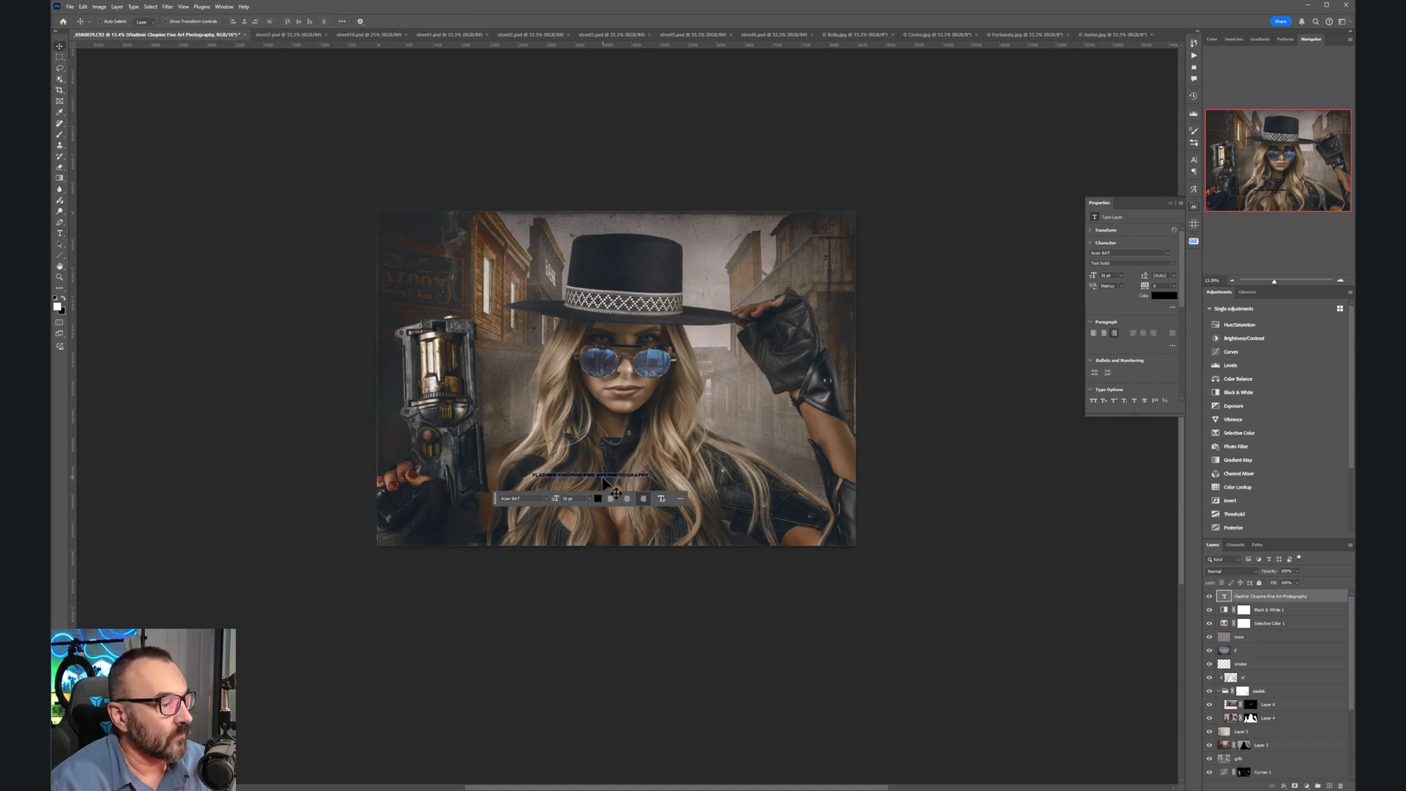
left_click_drag(603, 484, 461, 536)
Step: Lower the signature text layer's opacity so it reads as a faint watermark over the dark corner beside the glove
left_click(1296, 571)
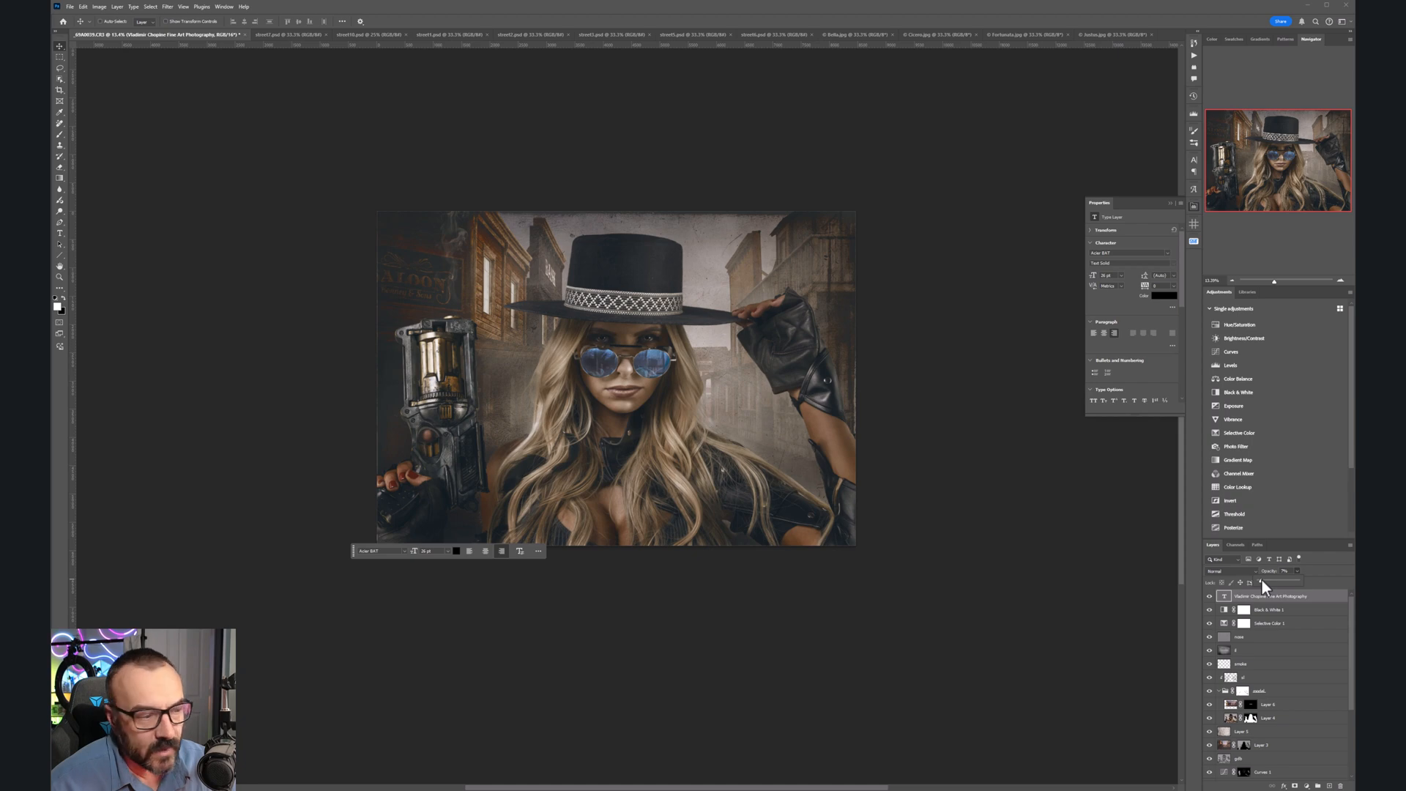
left_click_drag(468, 523, 522, 575)
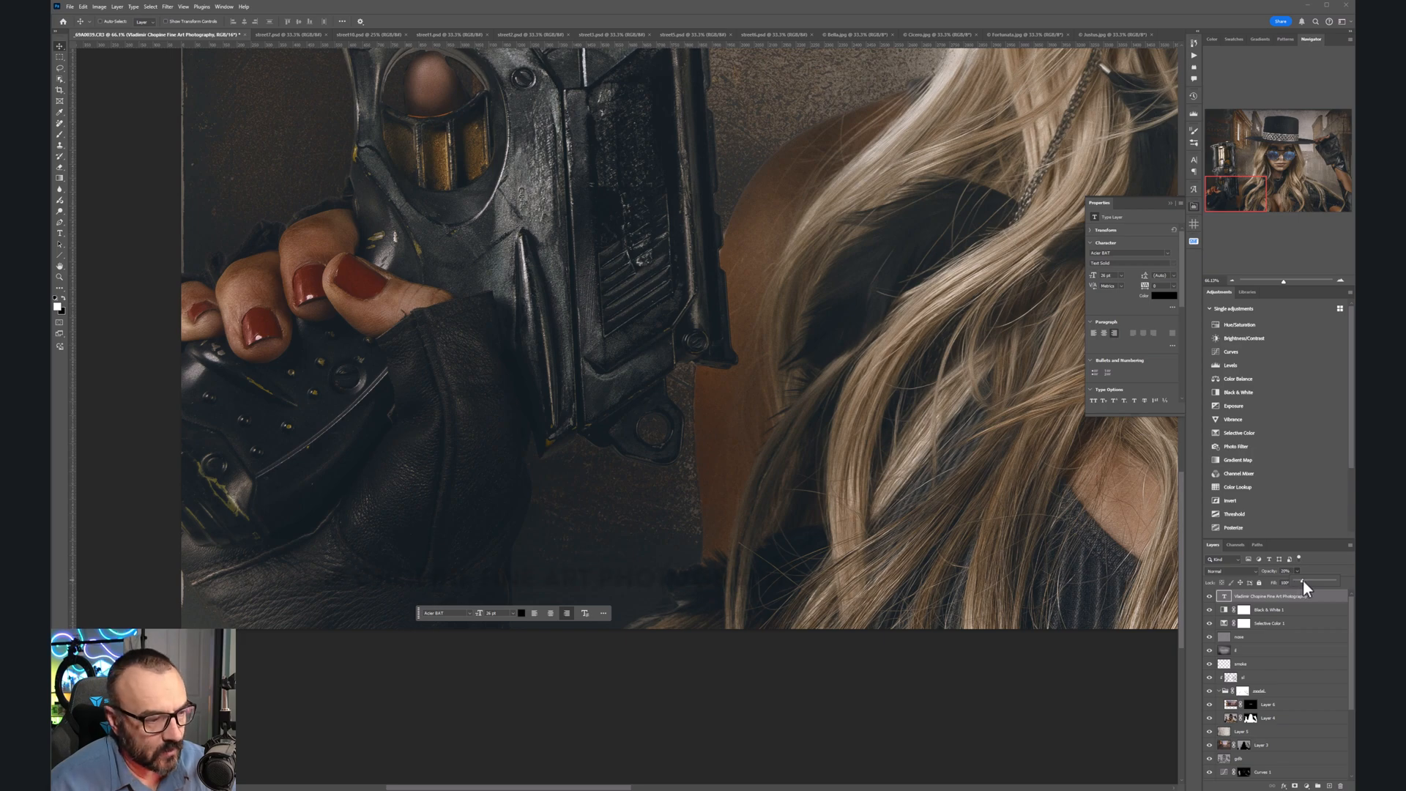
left_click_drag(1306, 581, 1304, 581)
left_click(668, 512)
Step: Add a Curves adjustment layer above the signature text and set its blend mode to Color
key("ctrl+0")
scroll(815, 509, "down", 7)
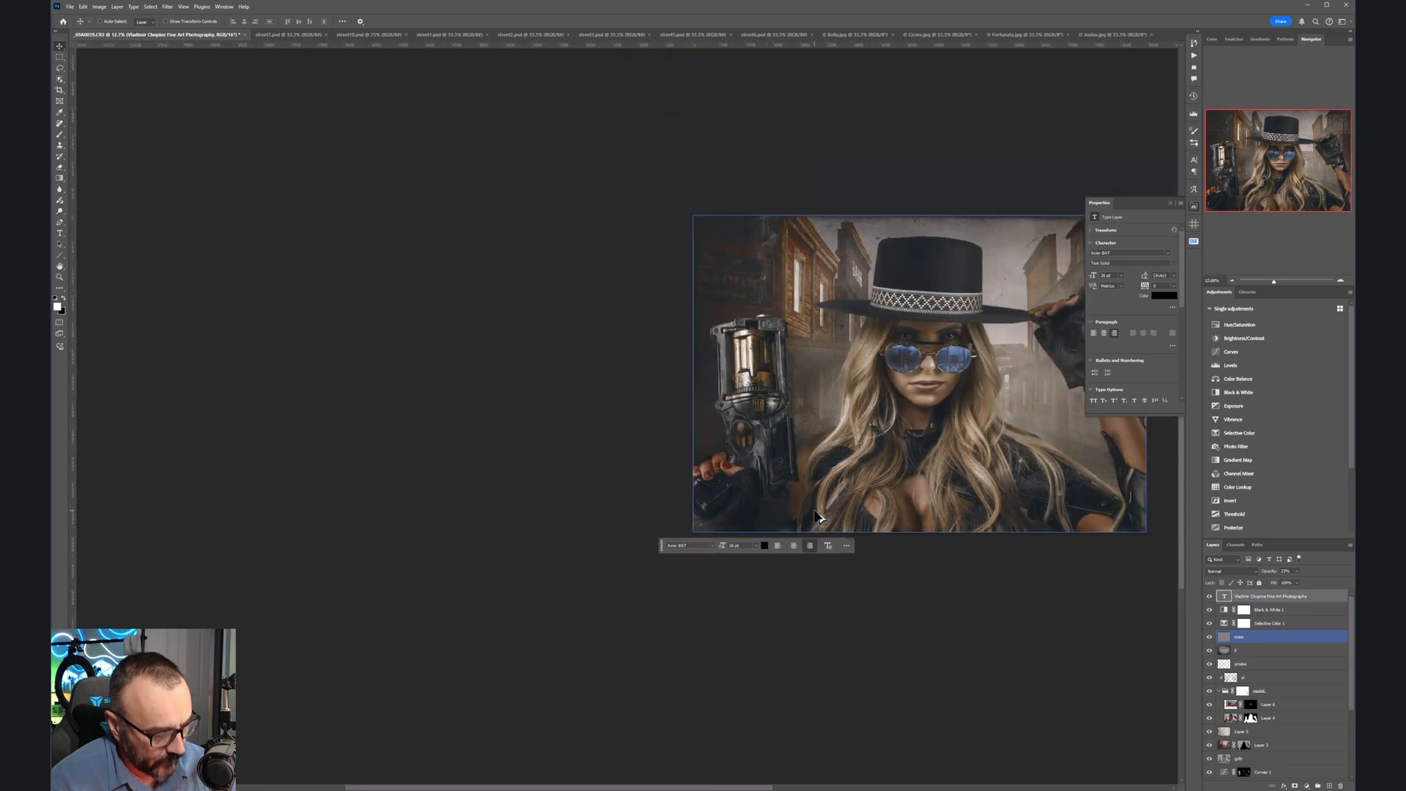
left_click_drag(899, 380, 633, 404)
scroll(634, 409, "up", 2)
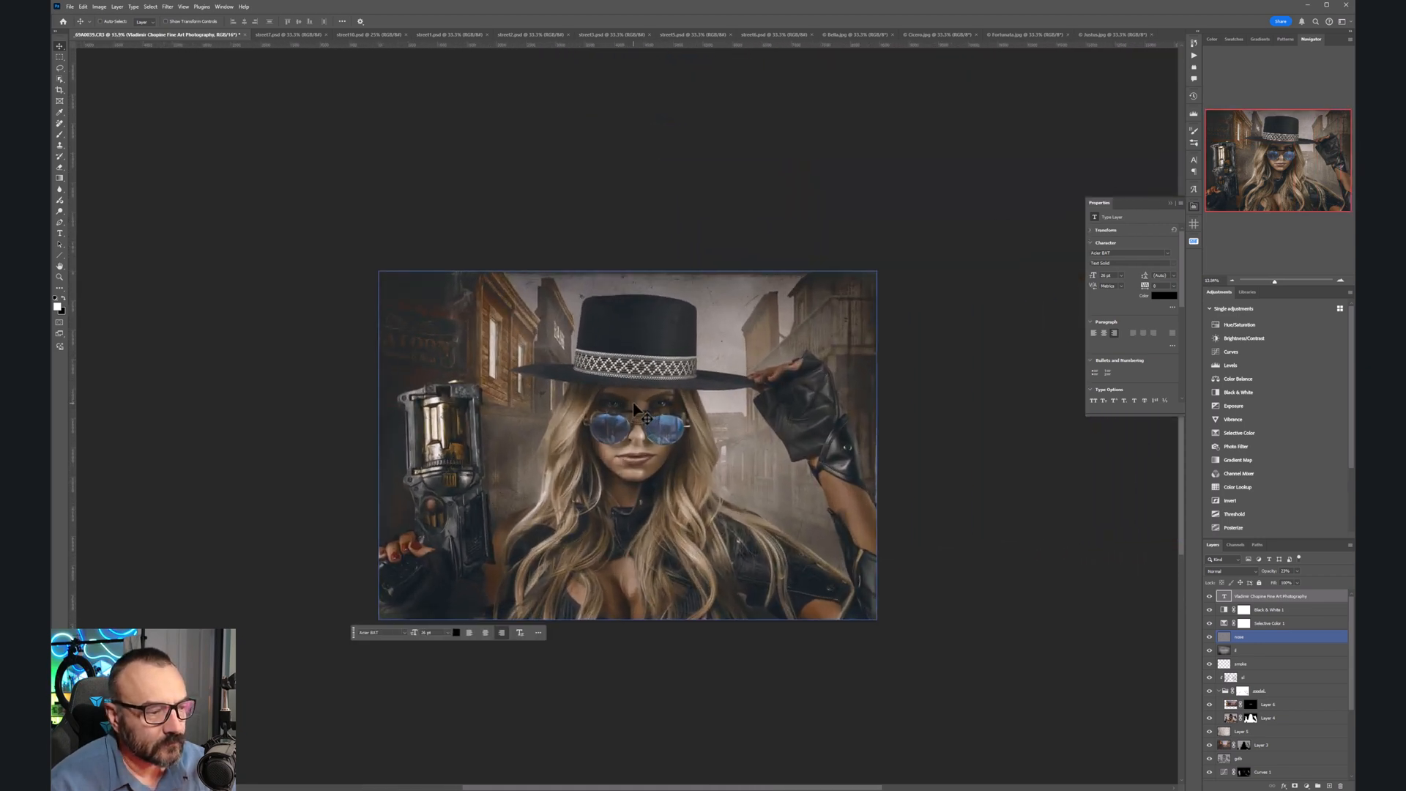
scroll(633, 410, "down", 1)
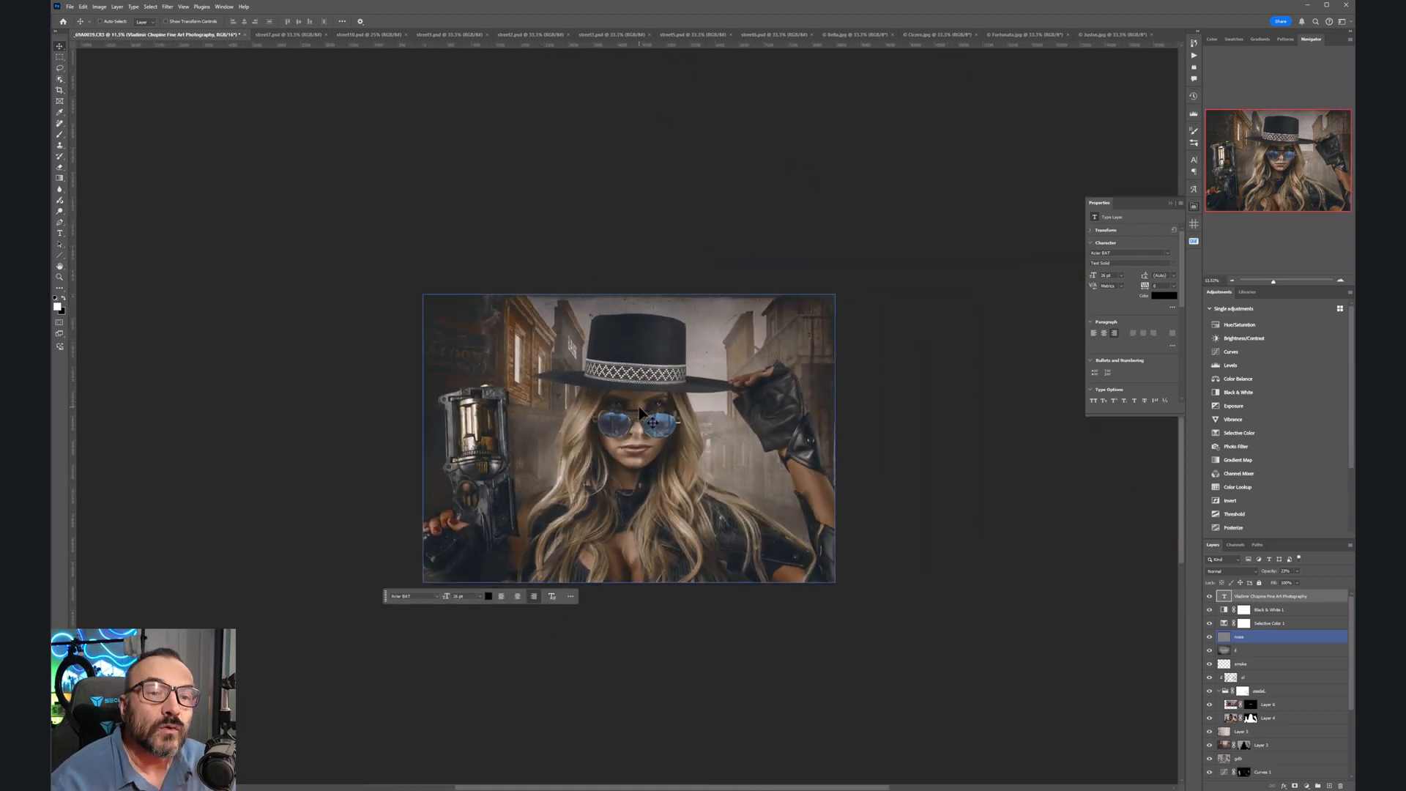
left_click(1307, 761)
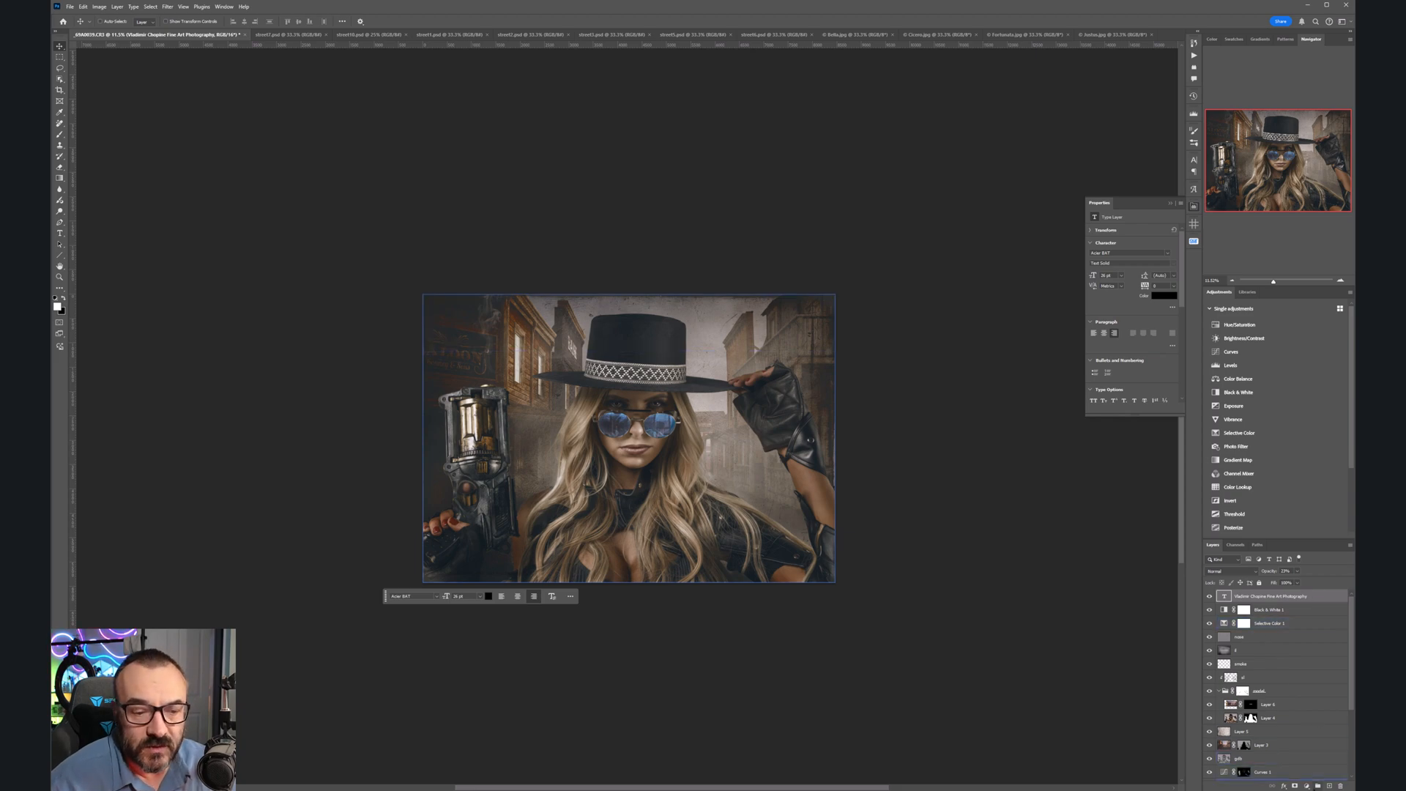
left_click(1306, 786)
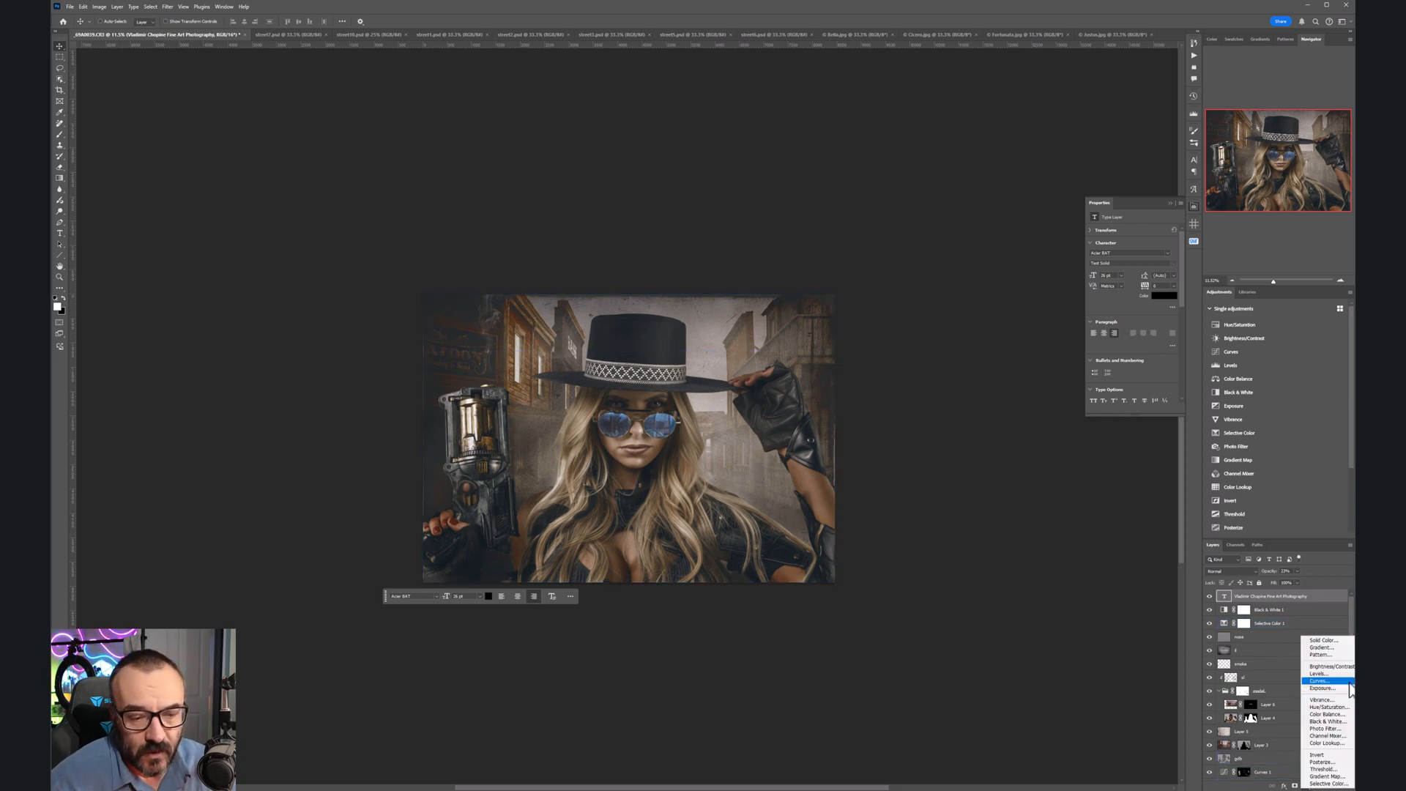
left_click(1320, 680)
left_click(1242, 571)
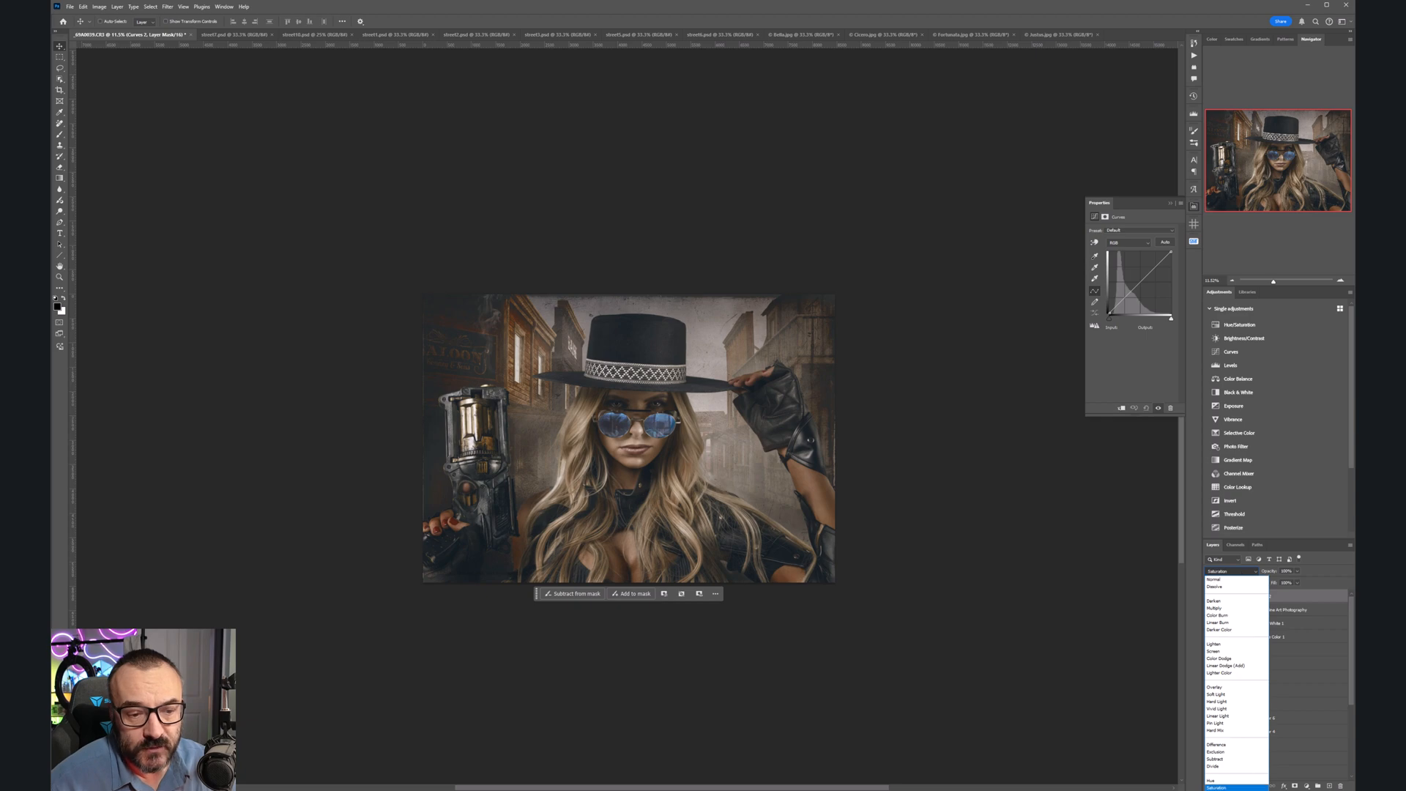
left_click(1216, 782)
Step: Pull the Curves layer's Blue channel down for a yellow tint and raise the Red channel's midtones to warm the image
left_click(1128, 242)
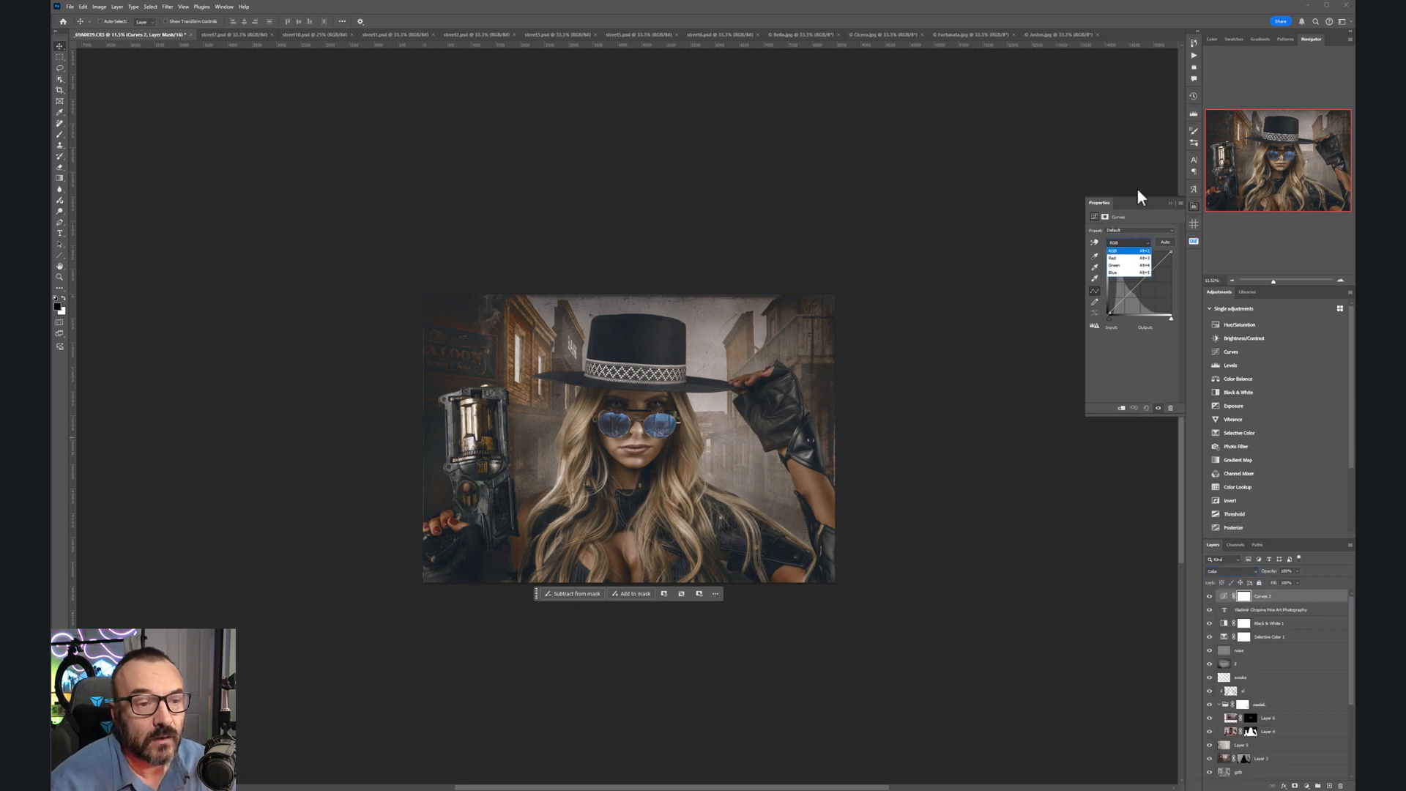
left_click(1128, 276)
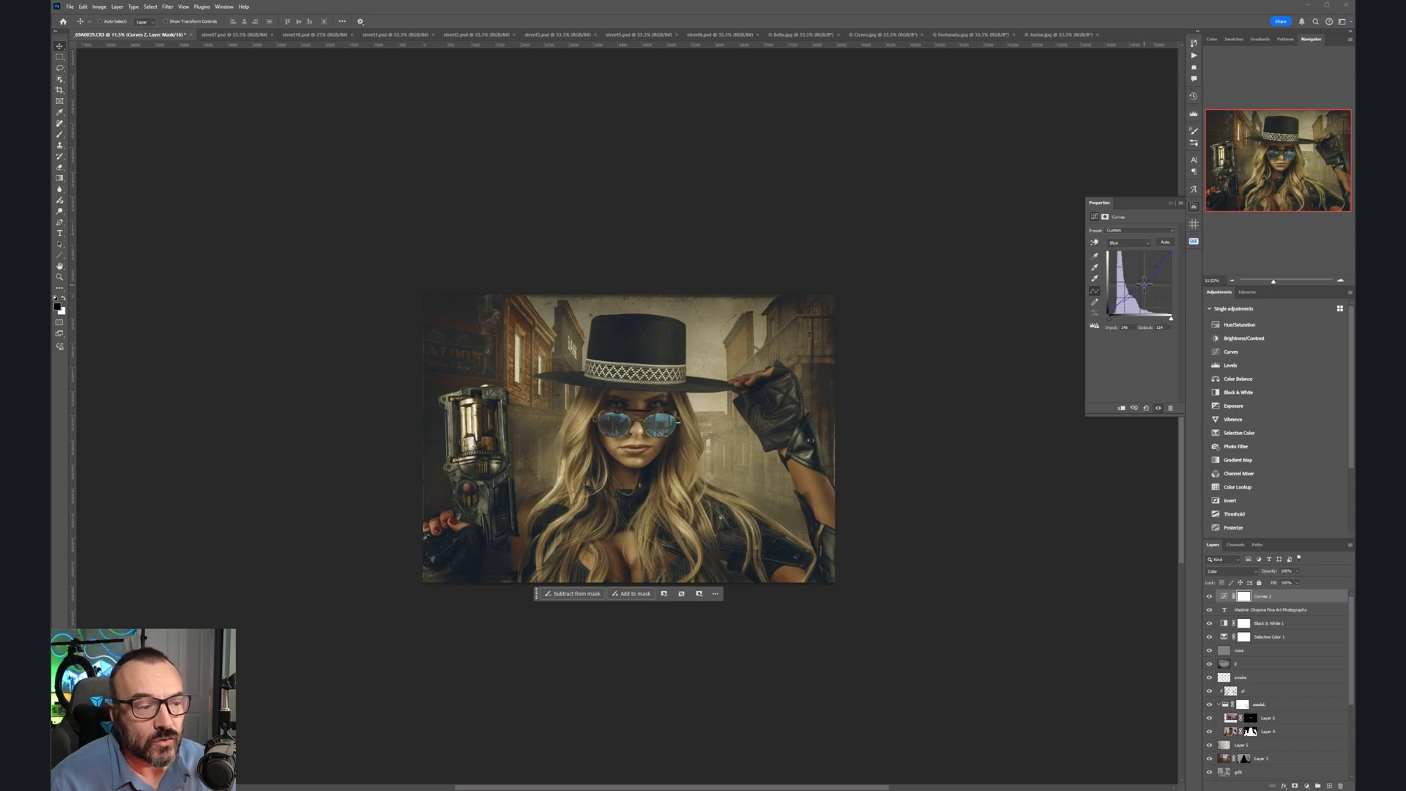
left_click(1128, 243)
left_click(1126, 259)
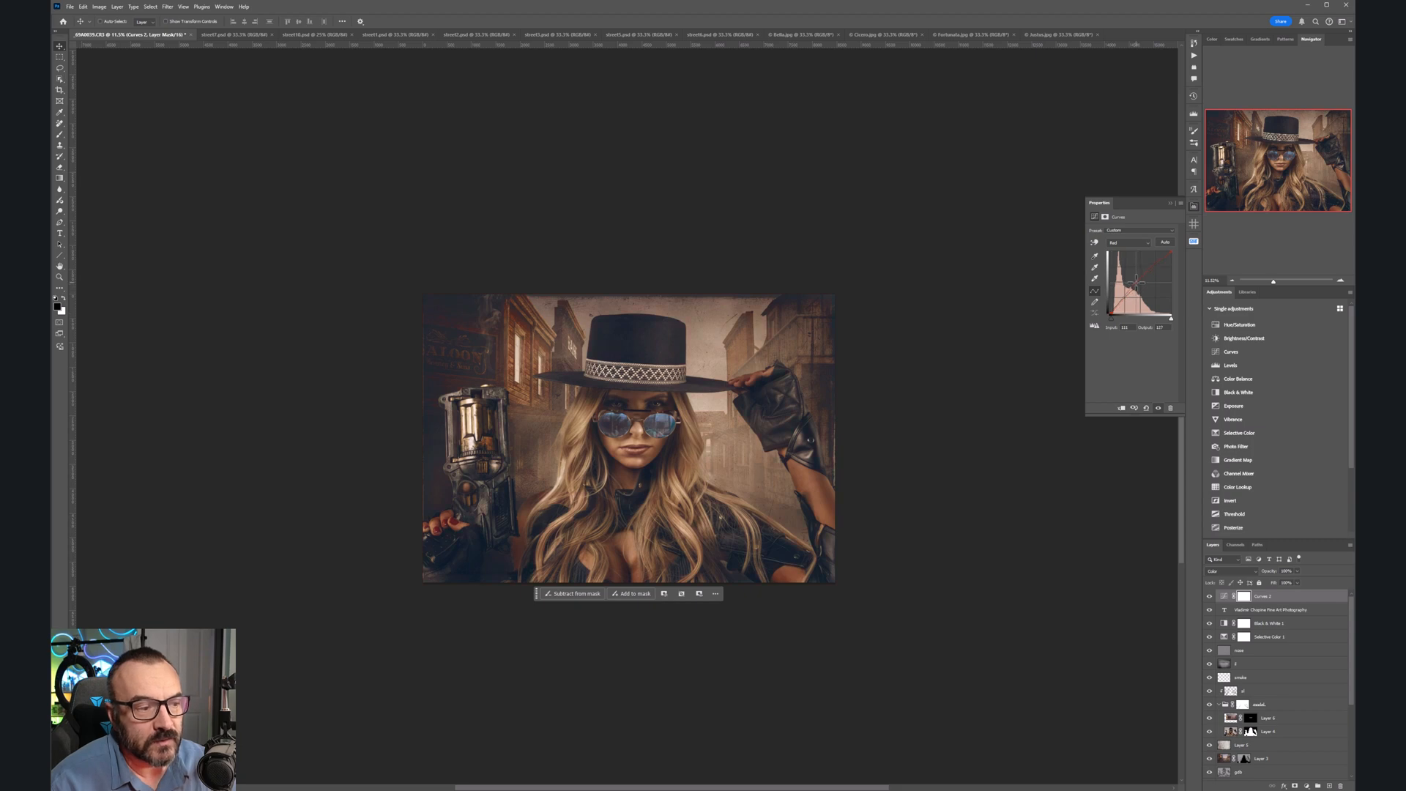
Step: Compare the composite with and without the new Curves color grading
left_click(1210, 597)
left_click(1212, 597)
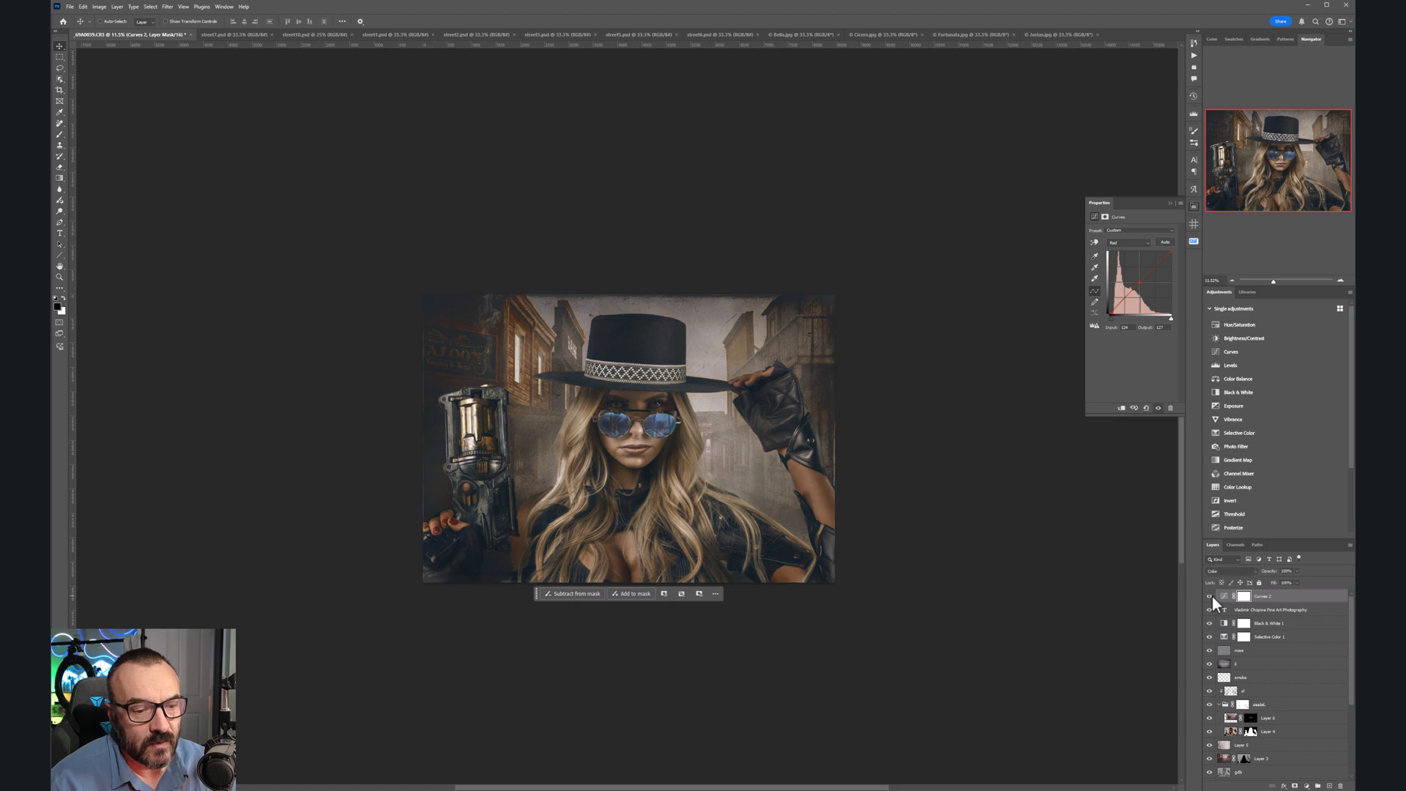
left_click(1212, 597)
left_click(1212, 597)
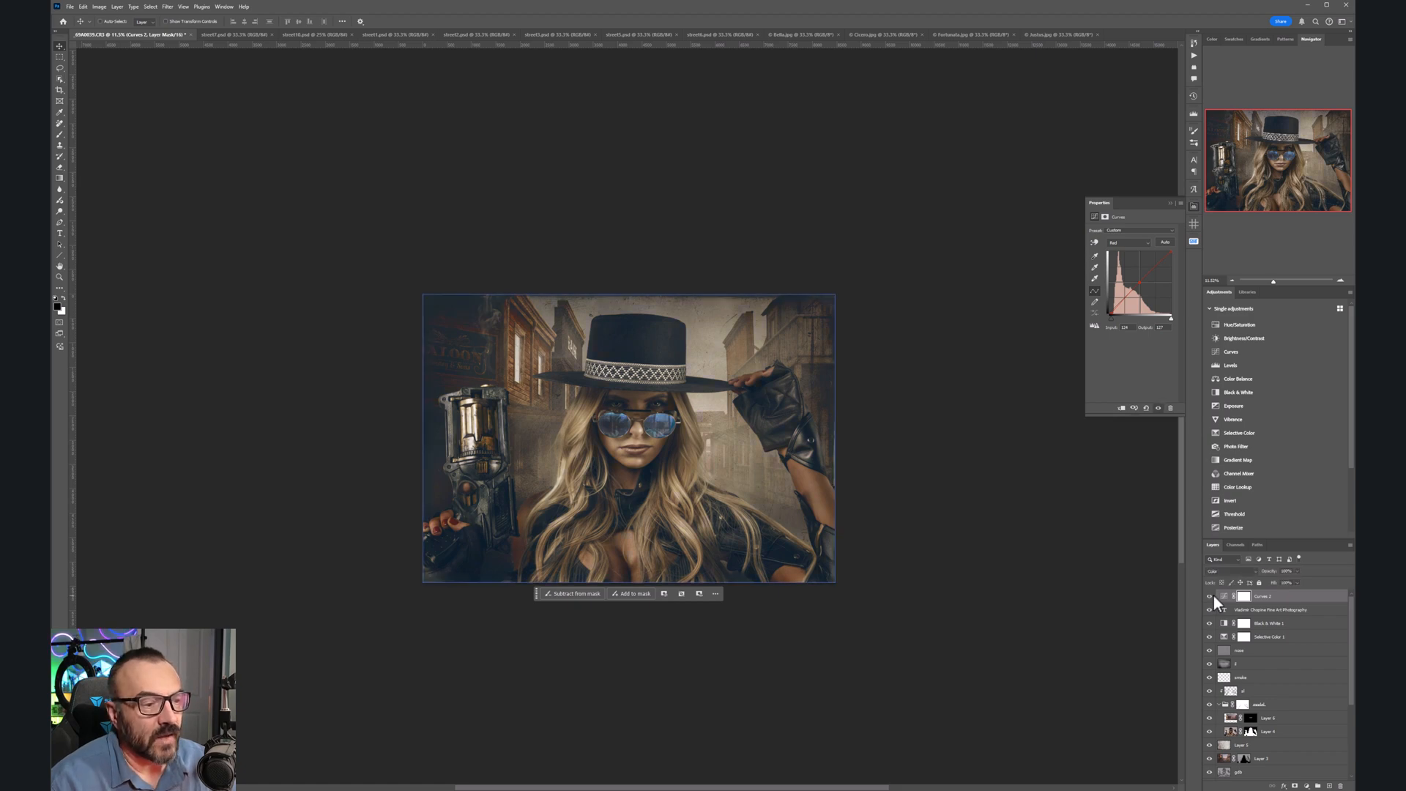